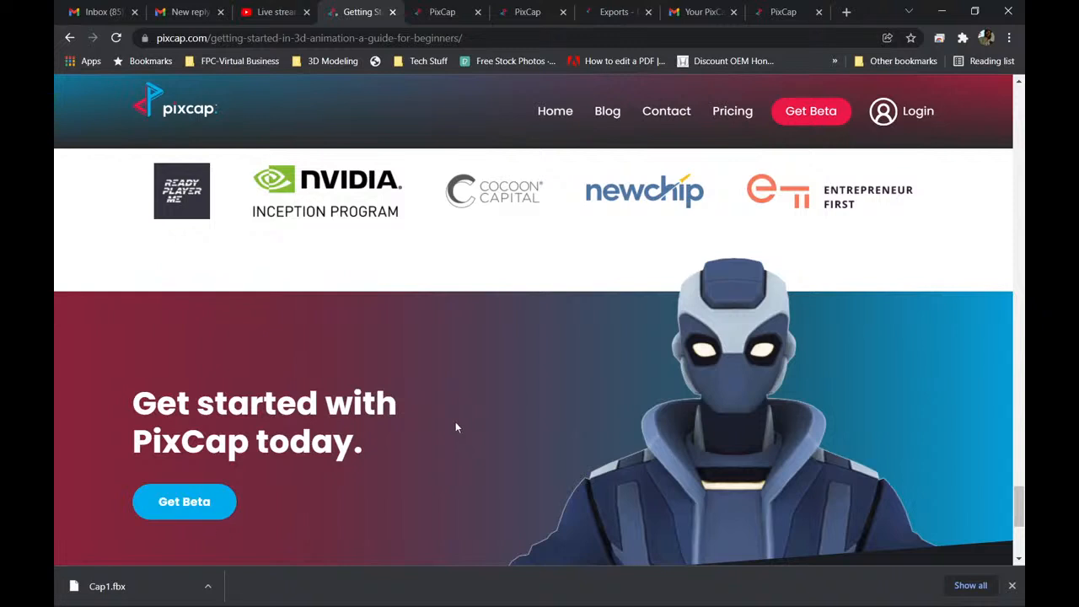
scroll(456, 430, "up", 1)
scroll(455, 430, "down", 2)
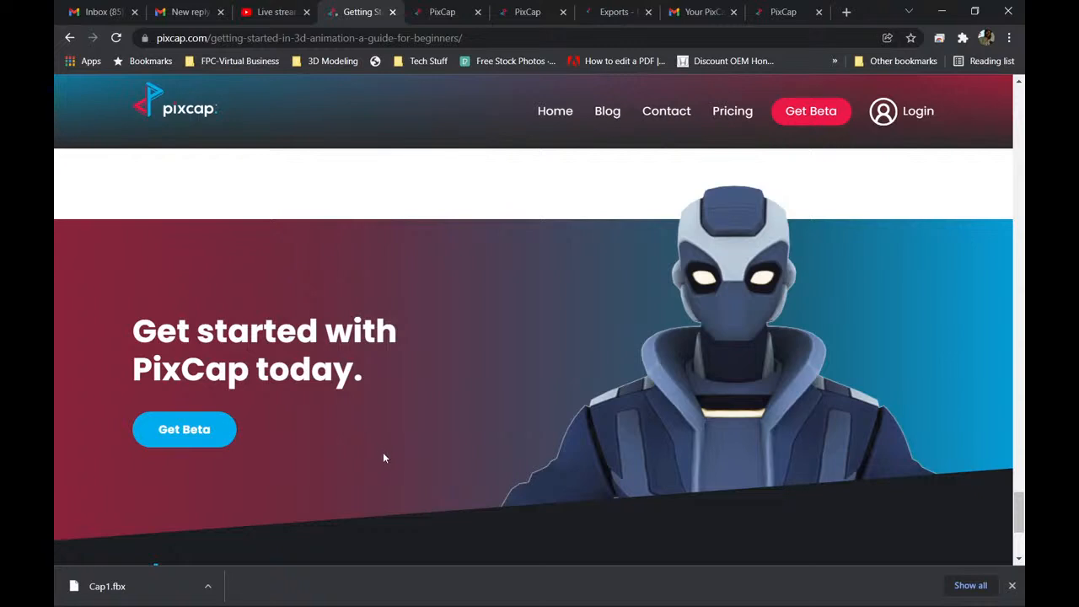
Switch to Blender and enlarge the 3D viewport by shrinking the timeline area below it.
mouse_move(506, 601)
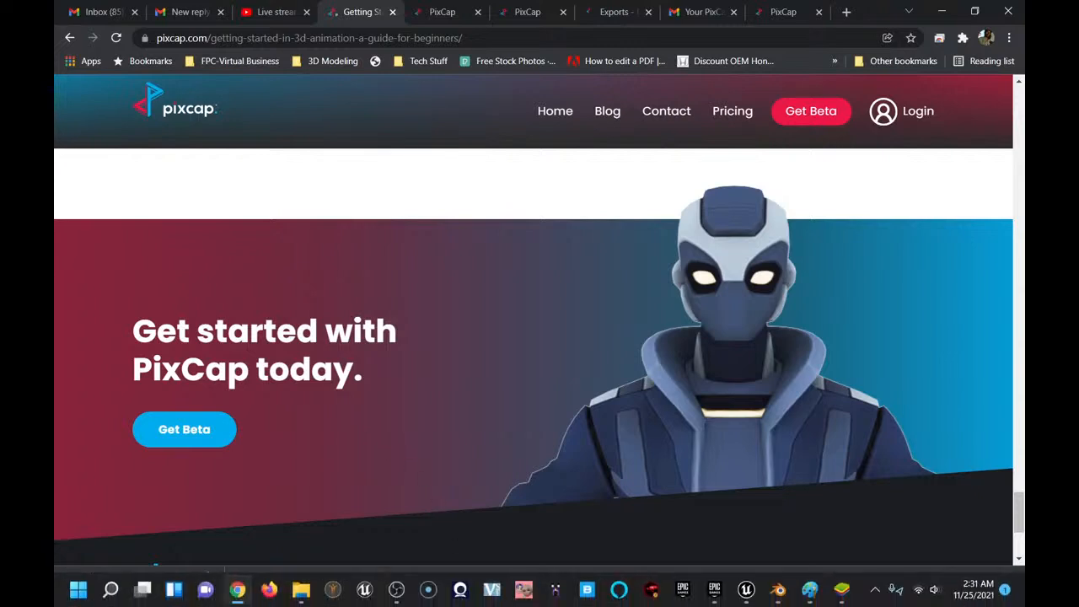
left_click(785, 600)
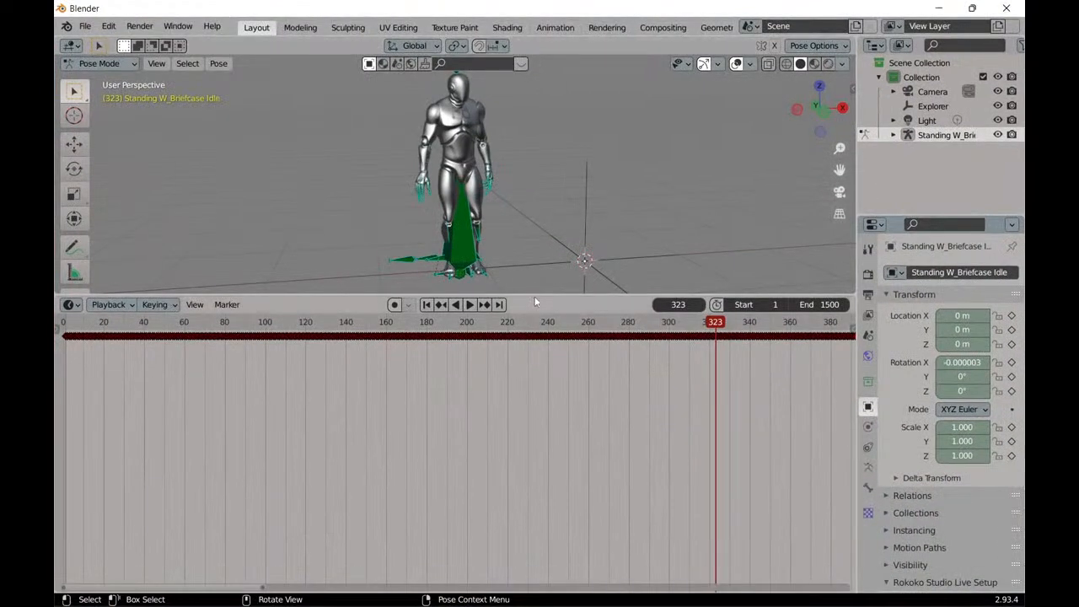
left_click_drag(537, 295, 538, 525)
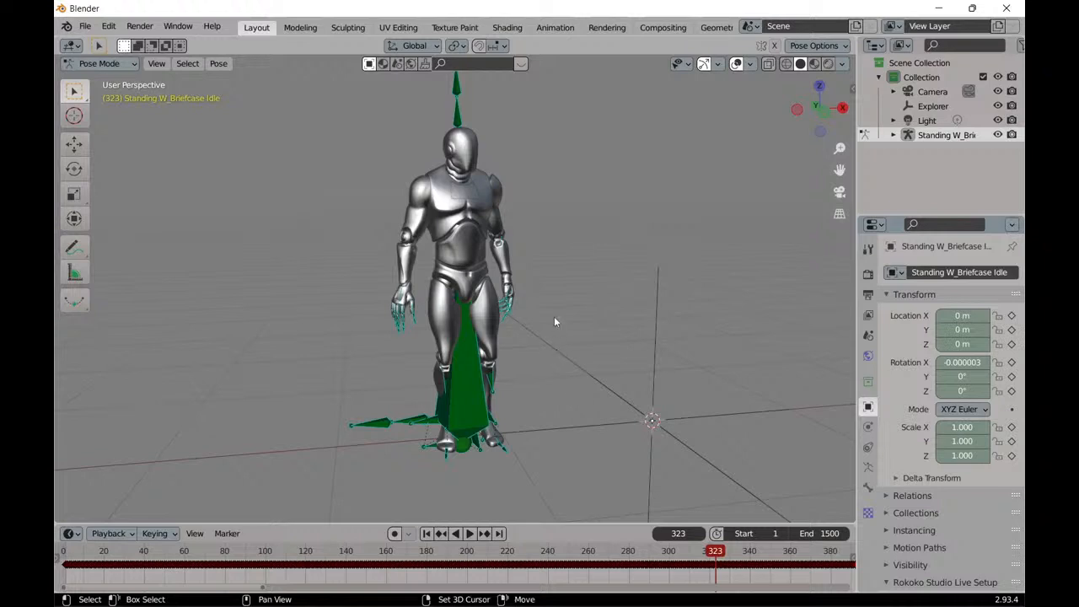
Play the Standing W_Briefcase Idle animation from frame 1 and stop it at frame 326.
middle_click_drag(557, 322, 528, 354, "shift")
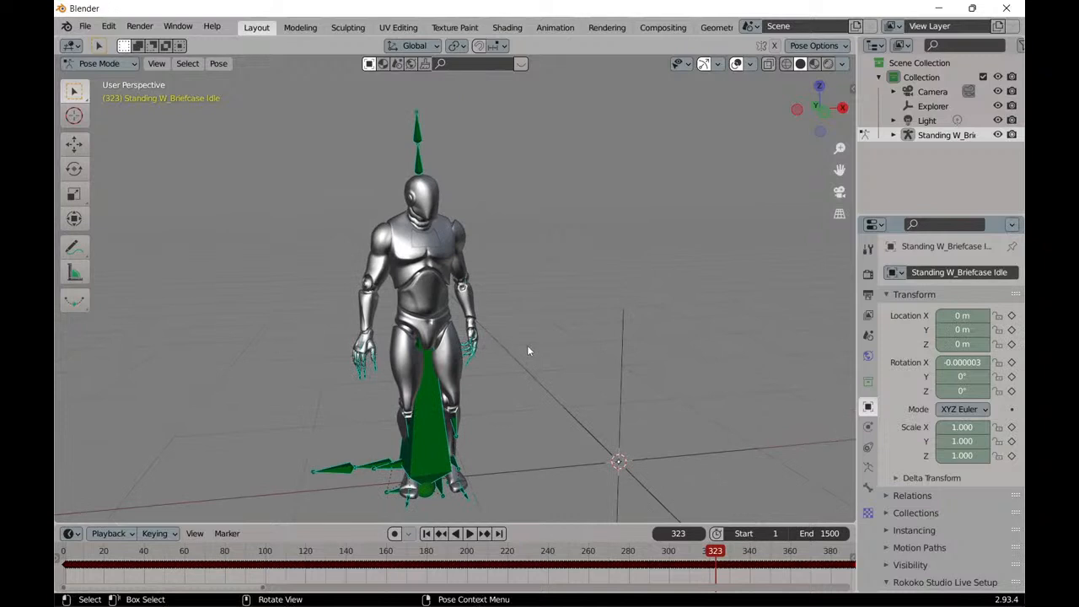
middle_click_drag(530, 348, 553, 339)
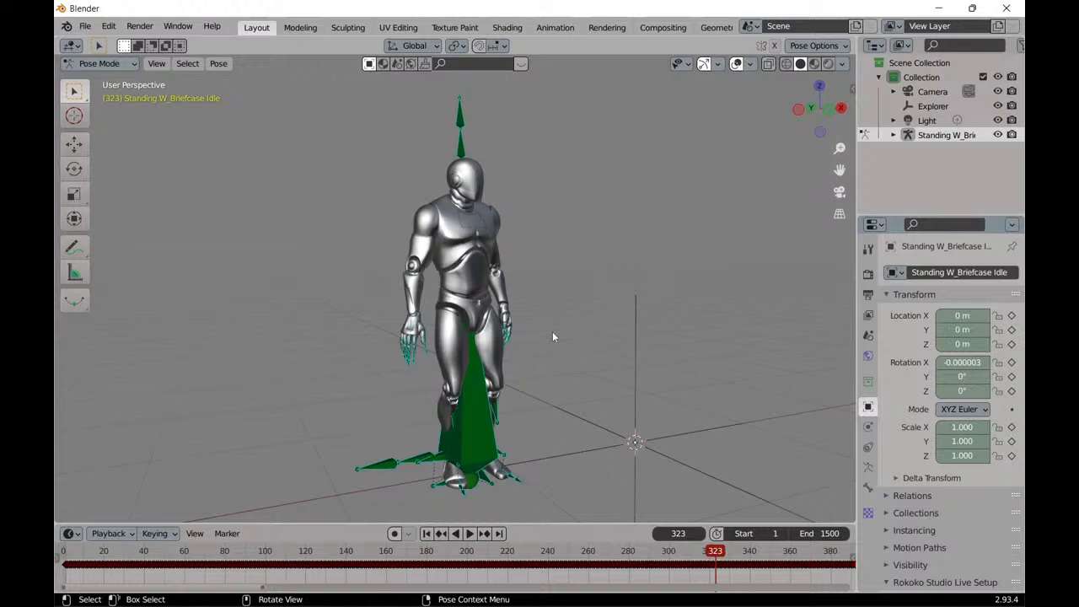
mouse_move(554, 334)
middle_mouse_down()
mouse_move(568, 316)
mouse_move(581, 328)
mouse_move(553, 329)
middle_mouse_up()
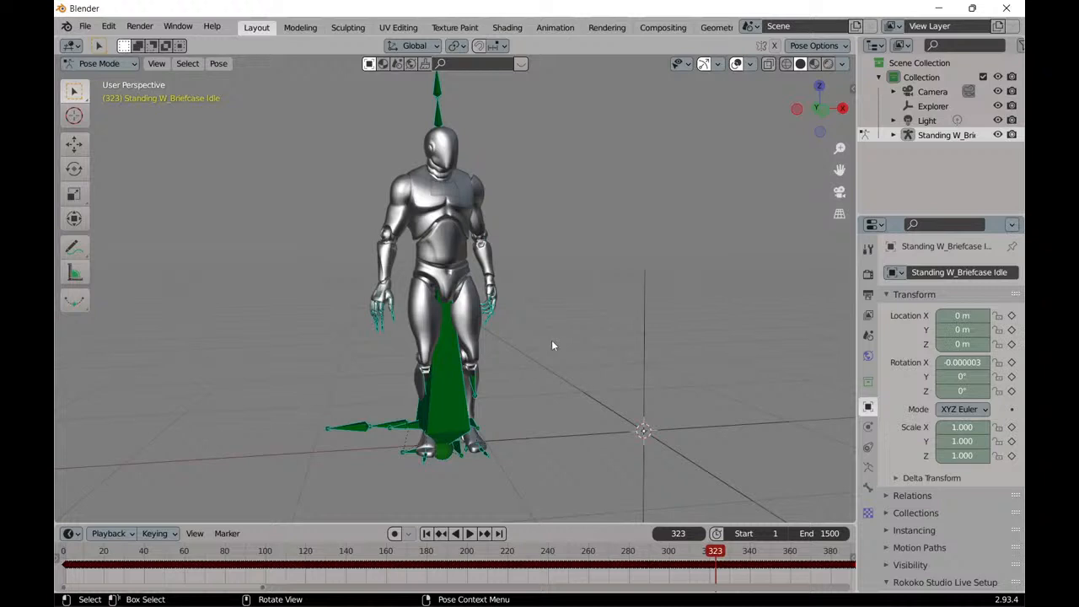
middle_click_drag(544, 313, 581, 313, "shift")
scroll(592, 365, "up", 3)
scroll(579, 264, "down", 4)
scroll(584, 305, "up", 3)
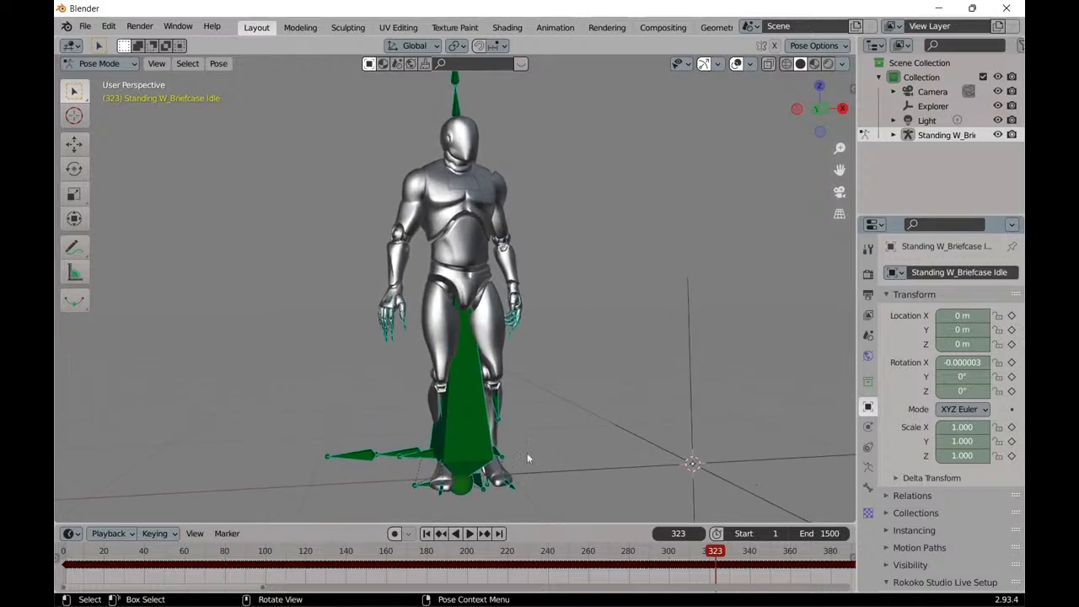
left_click(427, 534)
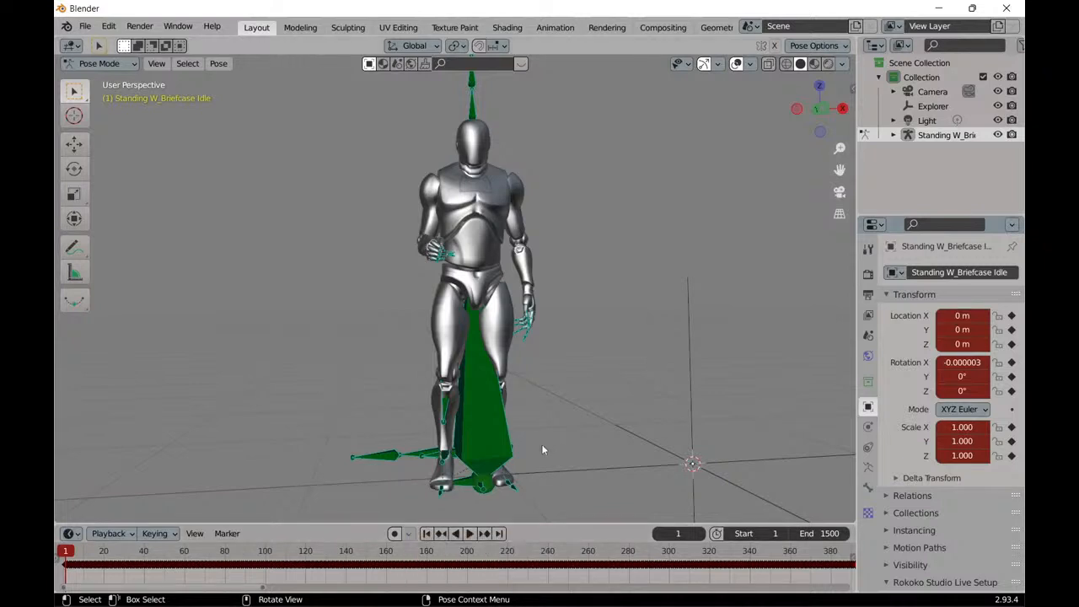
left_click(471, 534)
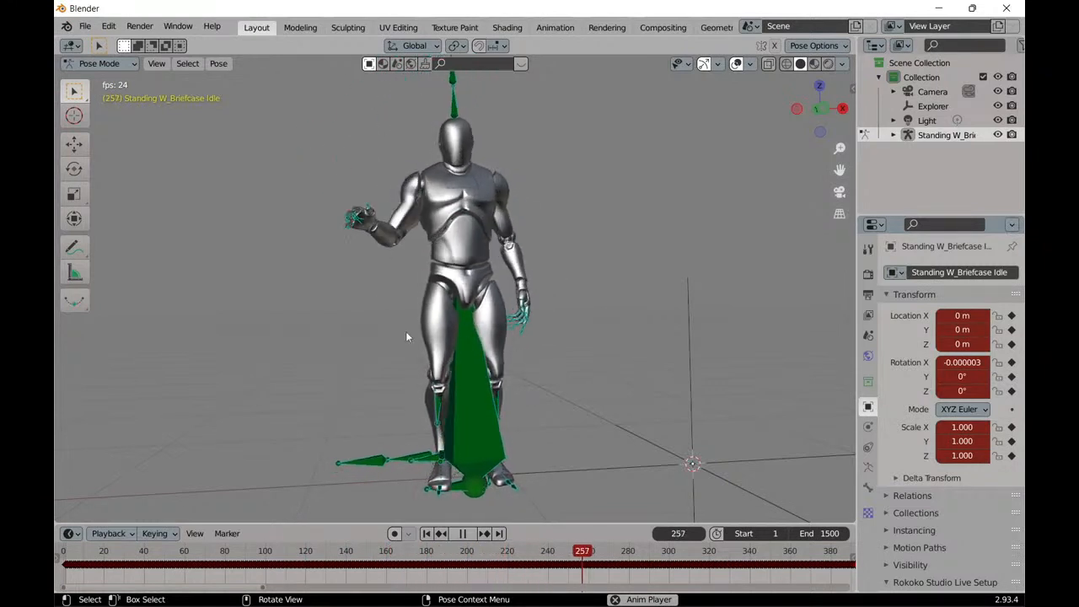
left_click(463, 533)
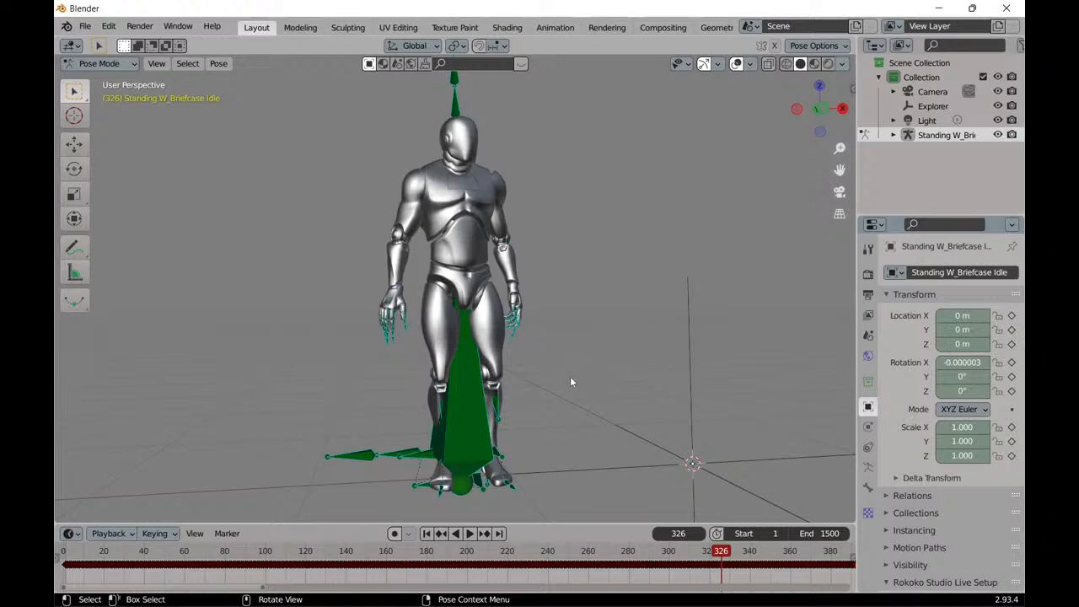
Examine the posed mannequin's head, torso, arms and hands up close and from several angles.
middle_click_drag(568, 382, 585, 378)
scroll(582, 363, "up", 4)
middle_click_drag(619, 330, 600, 338)
scroll(599, 338, "down", 5)
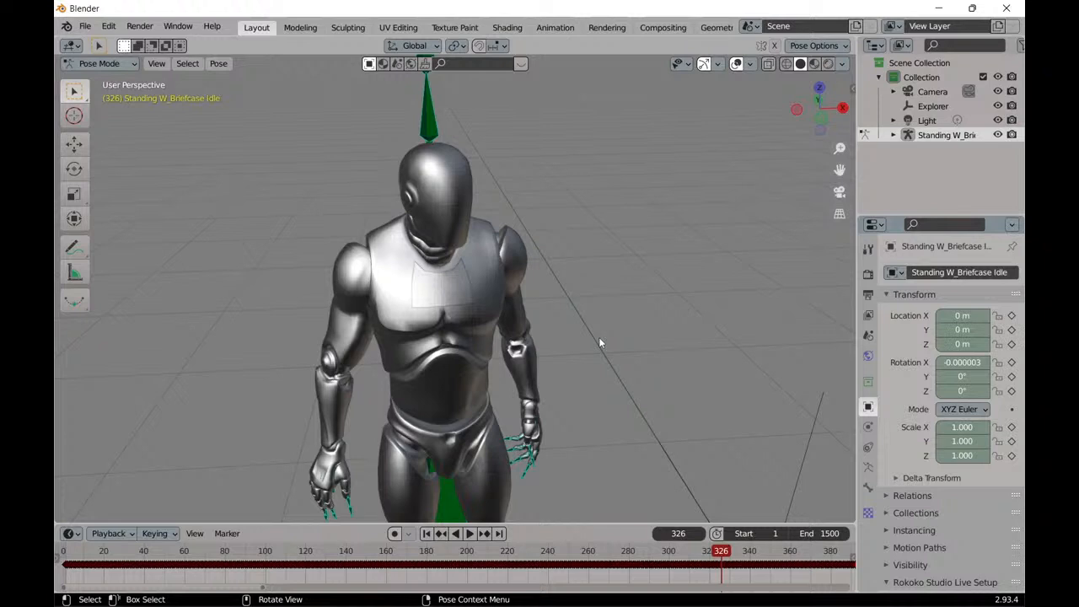
mouse_move(598, 339)
middle_mouse_down()
mouse_move(606, 321)
mouse_move(611, 336)
middle_mouse_up()
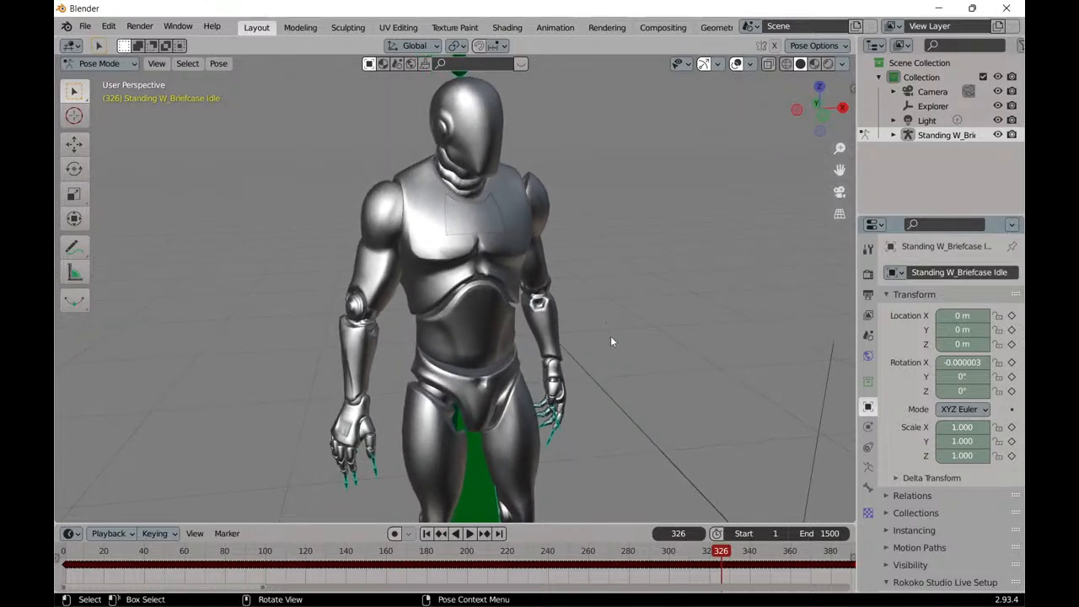
mouse_move(575, 596)
middle_click_drag(617, 329, 595, 345)
scroll(601, 334, "down", 1)
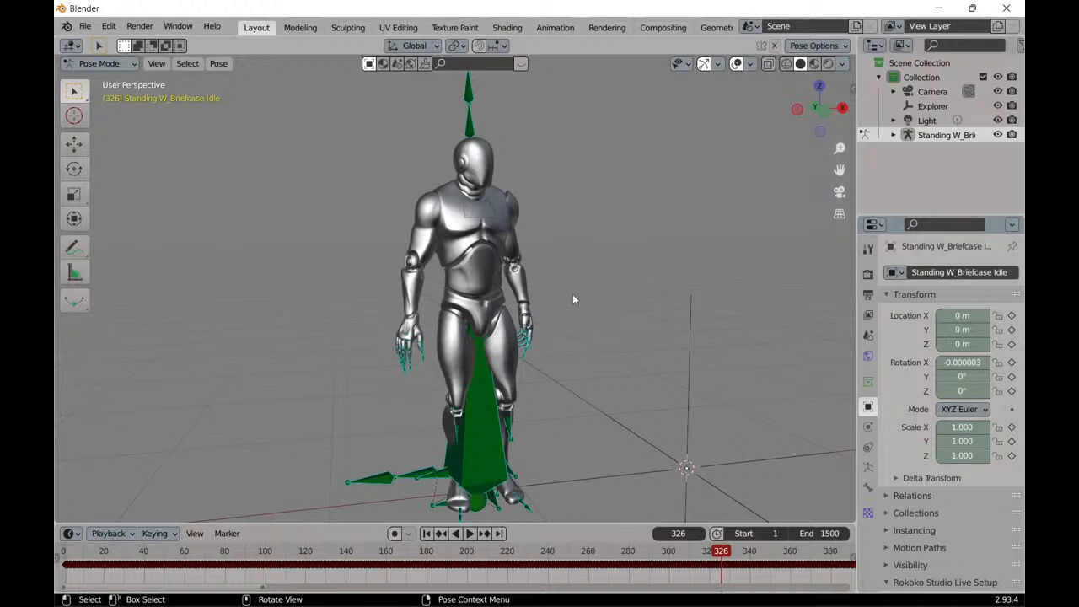
middle_click_drag(433, 357, 455, 337)
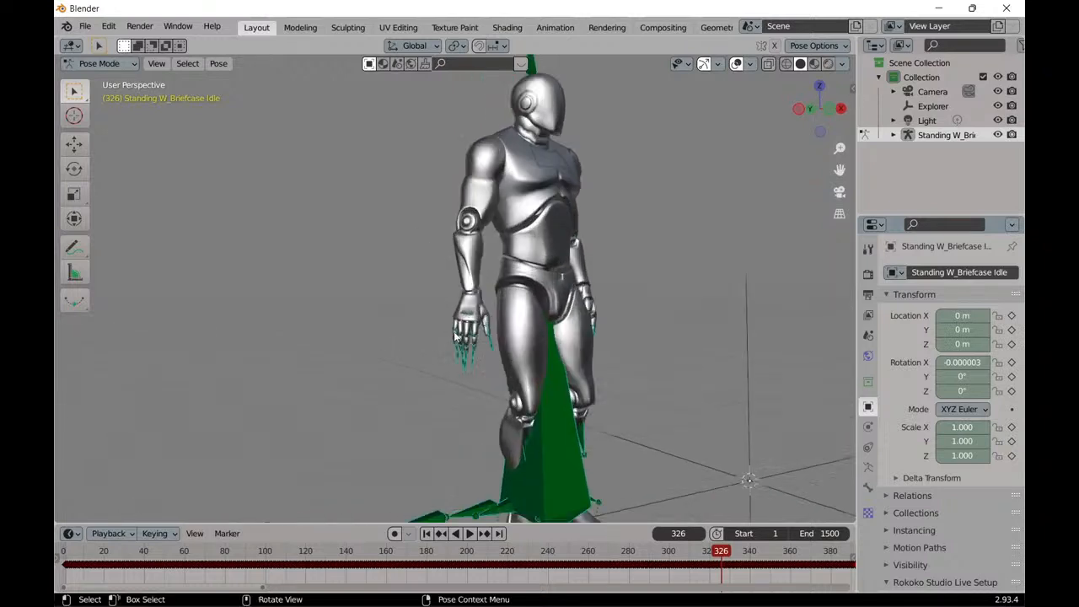
scroll(455, 338, "up", 2)
middle_click_drag(479, 255, 461, 259)
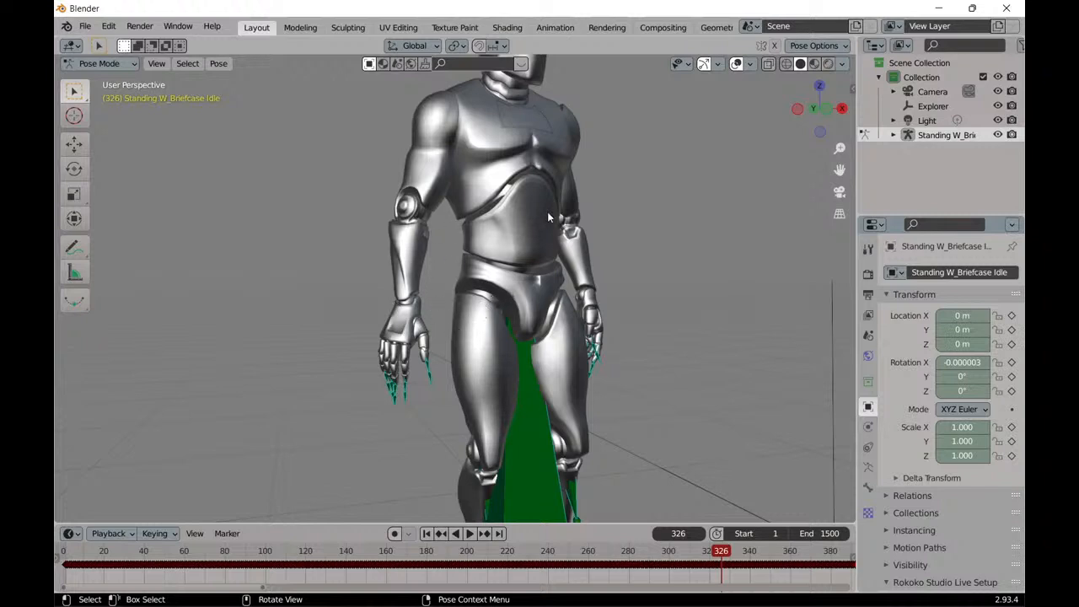
middle_click_drag(402, 323, 425, 305)
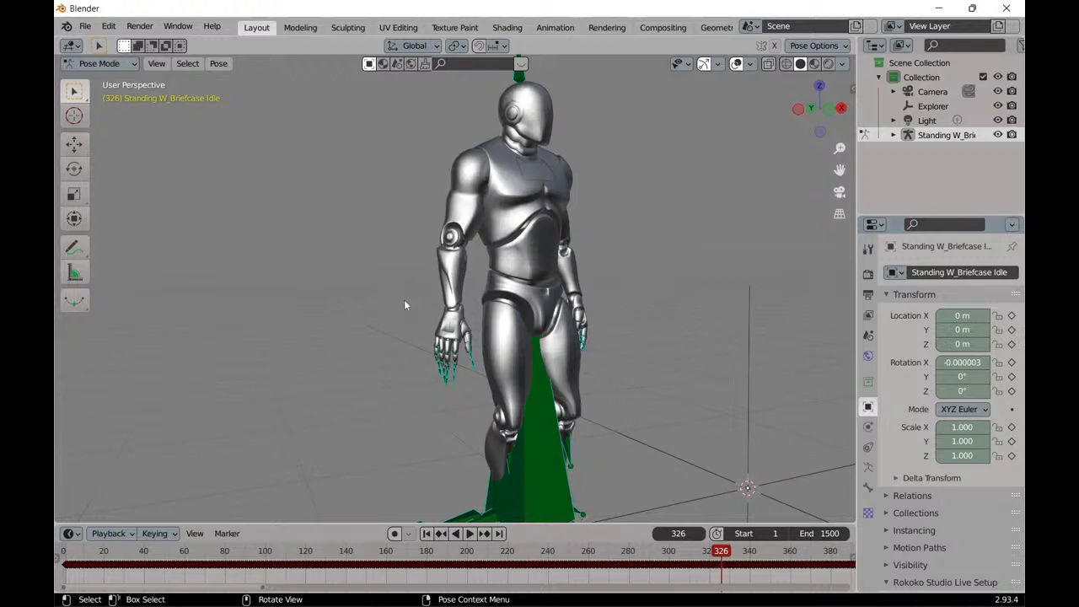
scroll(405, 304, "down", 2)
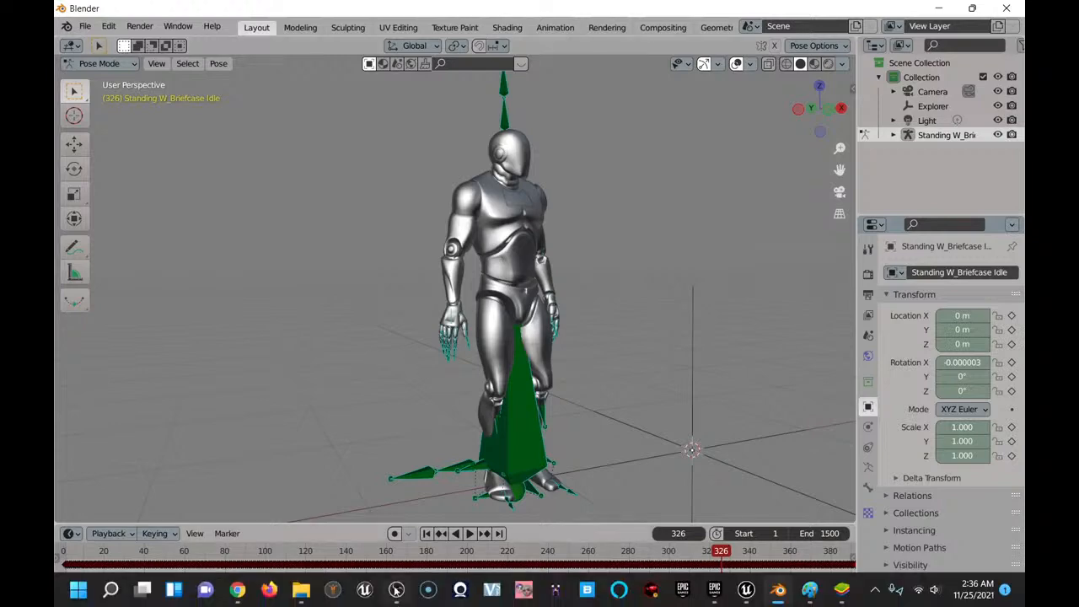
Minimize Blender to return to Chrome and review the fields of the PixCap account sign-up form.
left_click(939, 8)
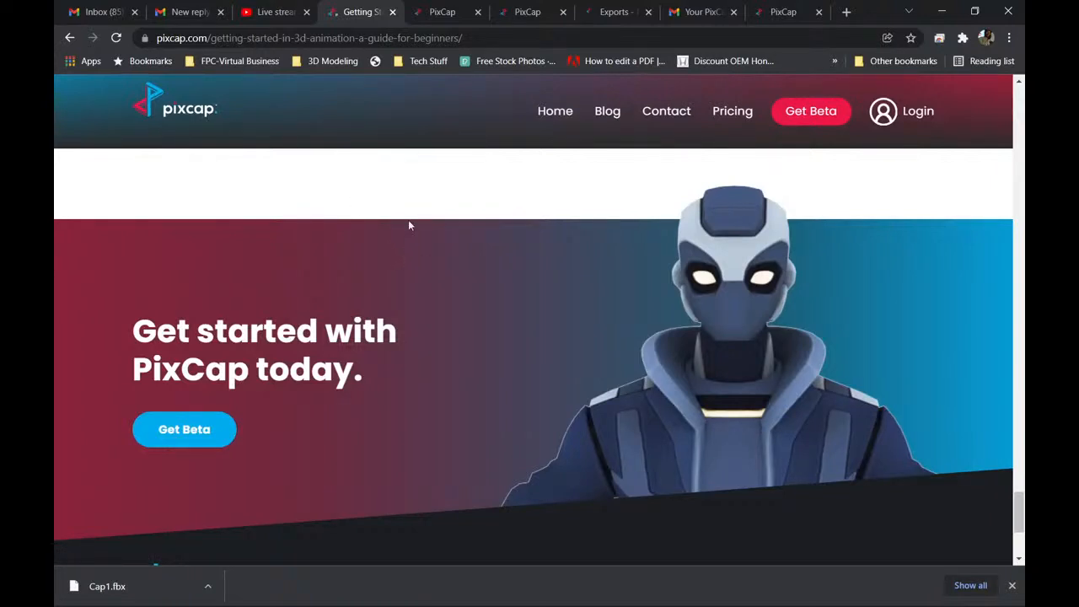
left_click(449, 15)
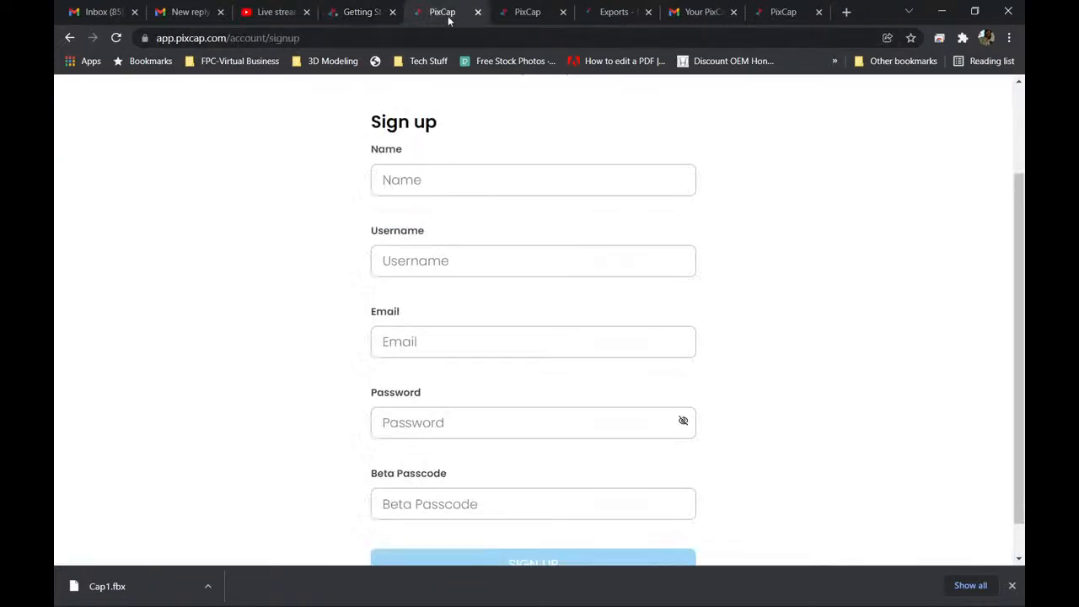
scroll(269, 189, "up", 2)
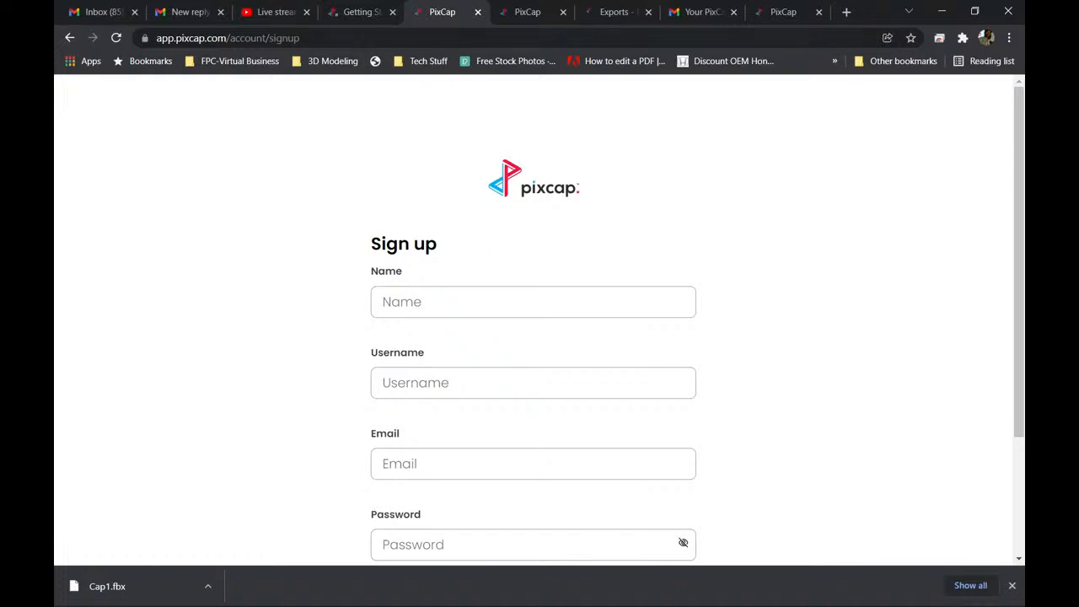
scroll(352, 287, "down", 1)
scroll(347, 354, "down", 2)
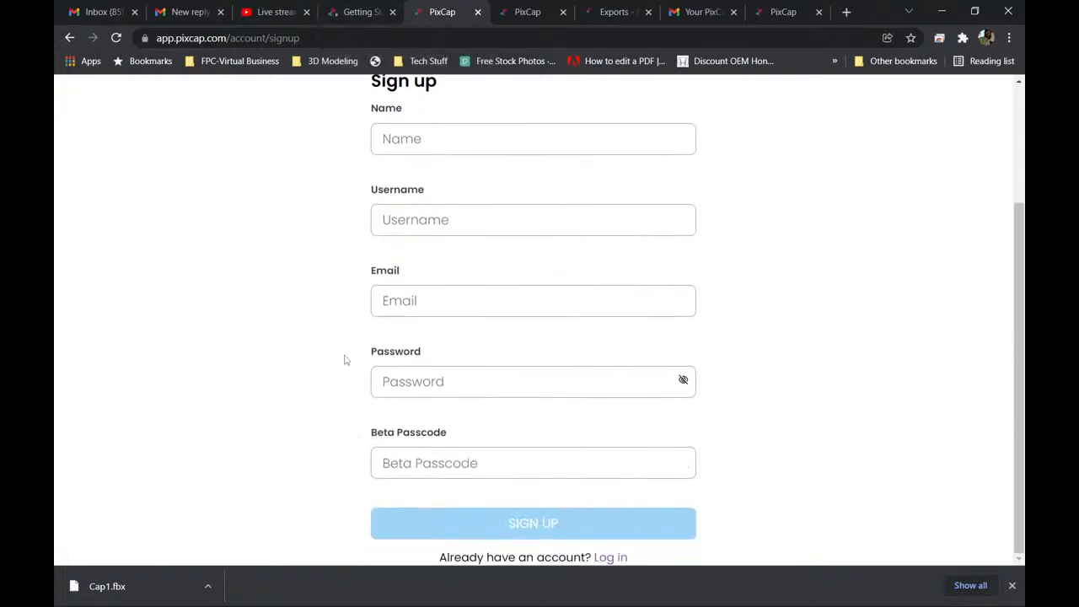
scroll(340, 345, "up", 2)
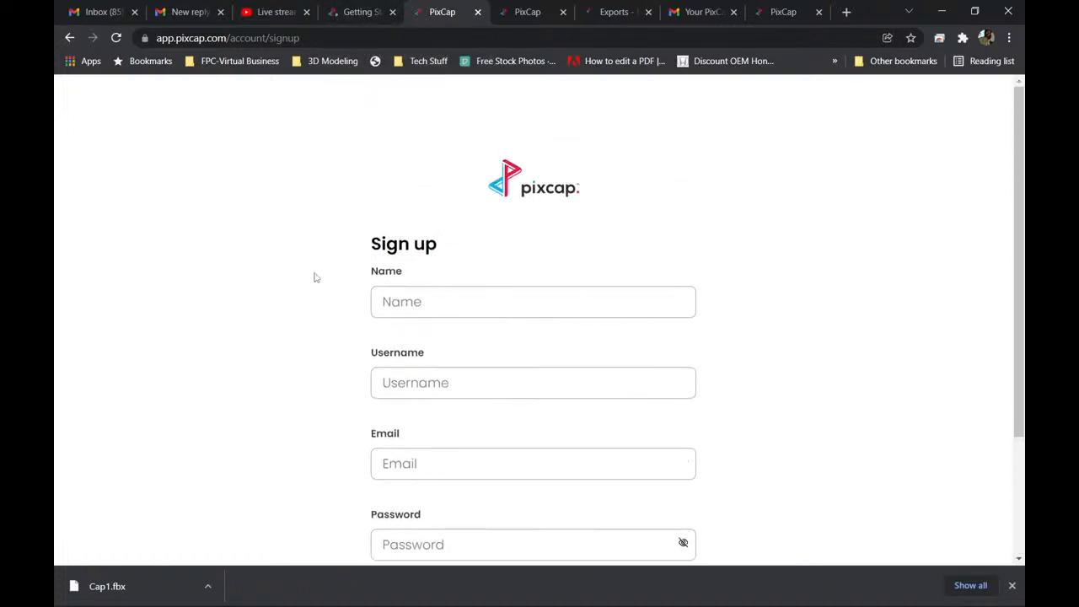
scroll(312, 277, "down", 2)
Look over the open PixCap projects and Exports documentation pages, then return to the getting-started guide.
left_click(356, 13)
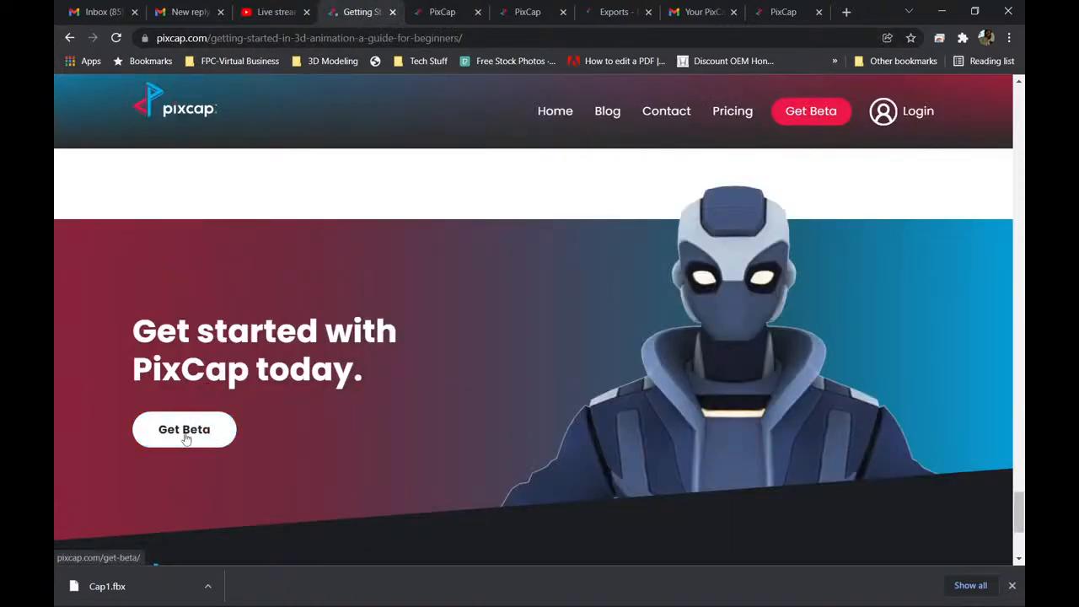
left_click(509, 13)
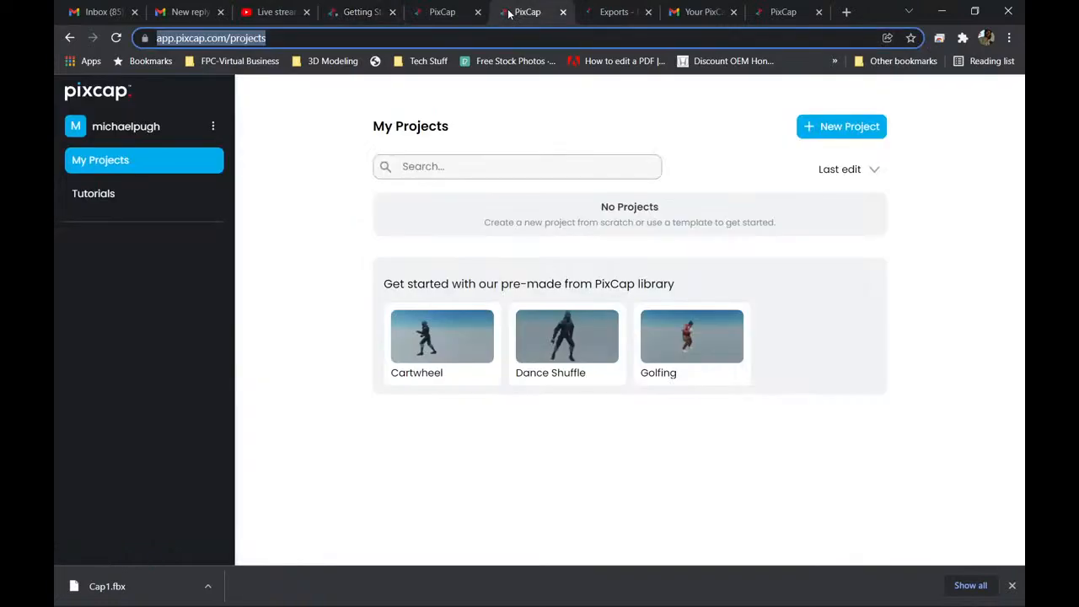
left_click(608, 11)
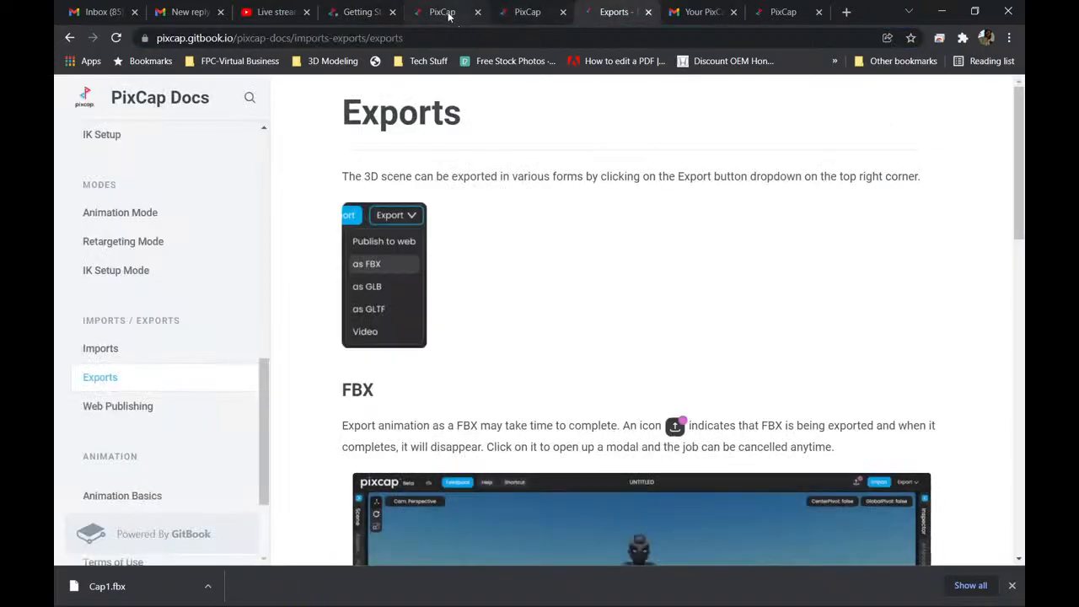
left_click(448, 13)
left_click(354, 15)
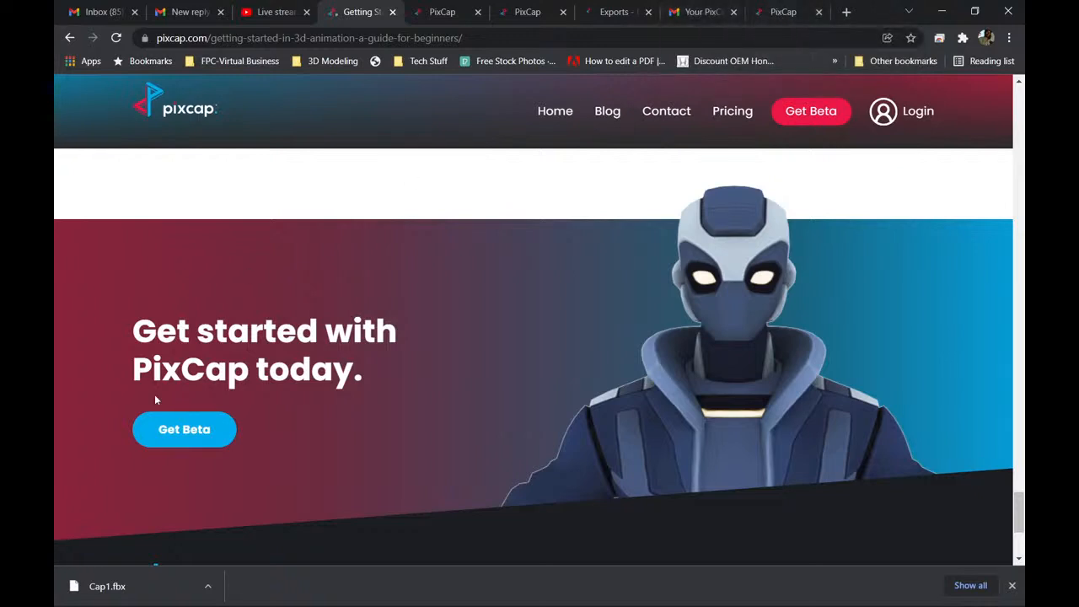
Copy the address of the Get Beta link and open pixcap.com/get-beta/ in a new browser tab.
right_click(177, 429)
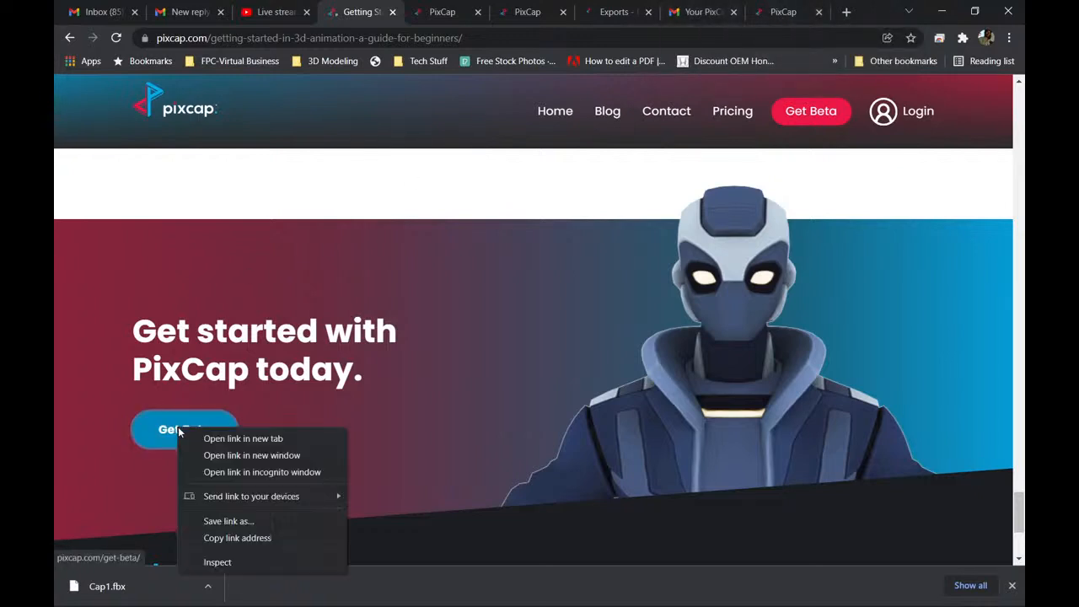
left_click(233, 538)
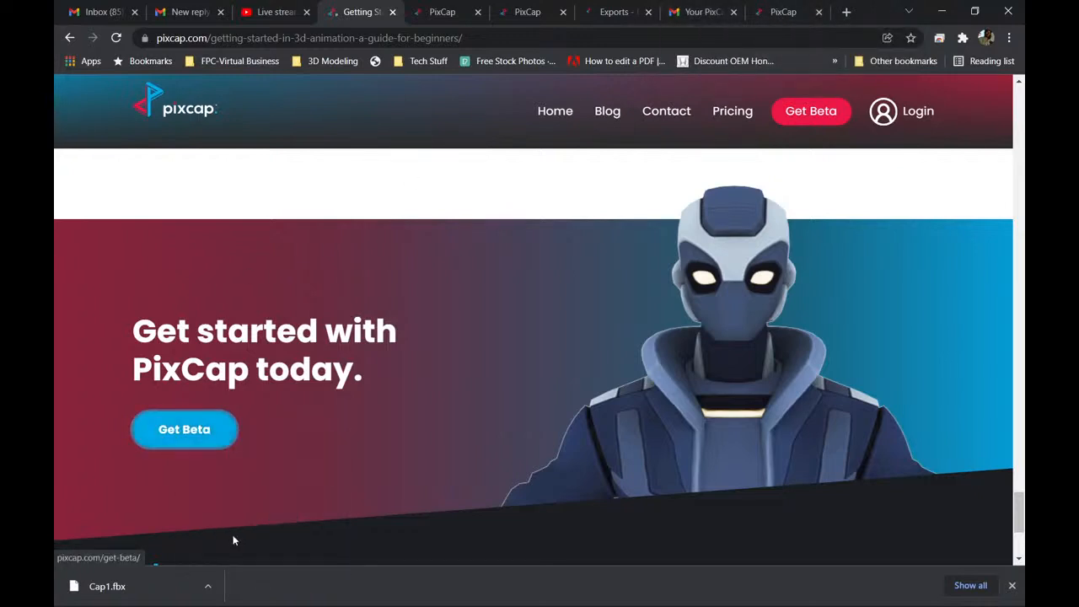
left_click(845, 12)
right_click(602, 38)
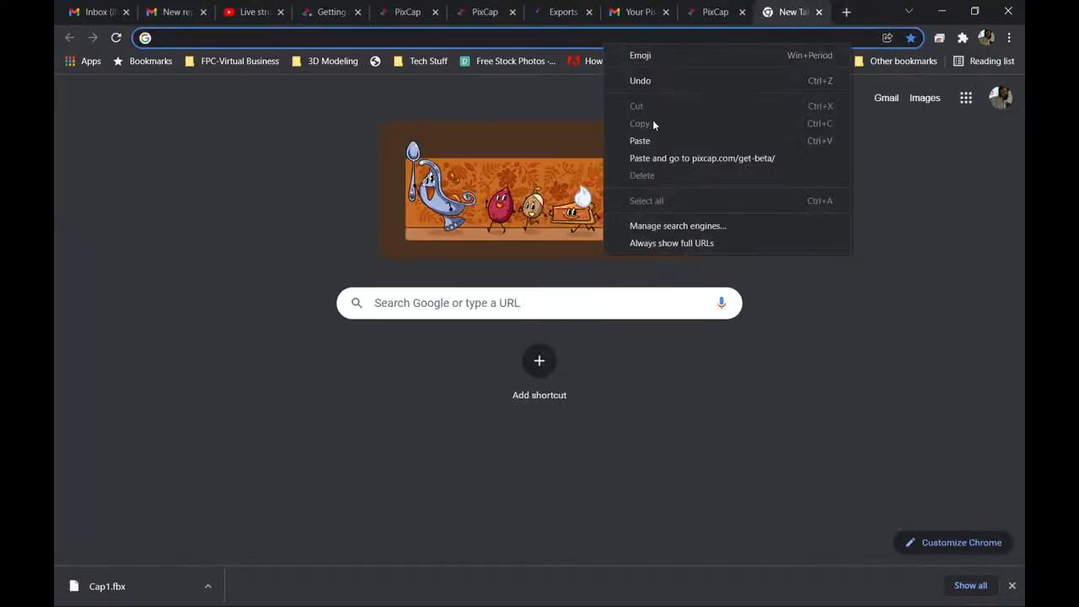
left_click(663, 159)
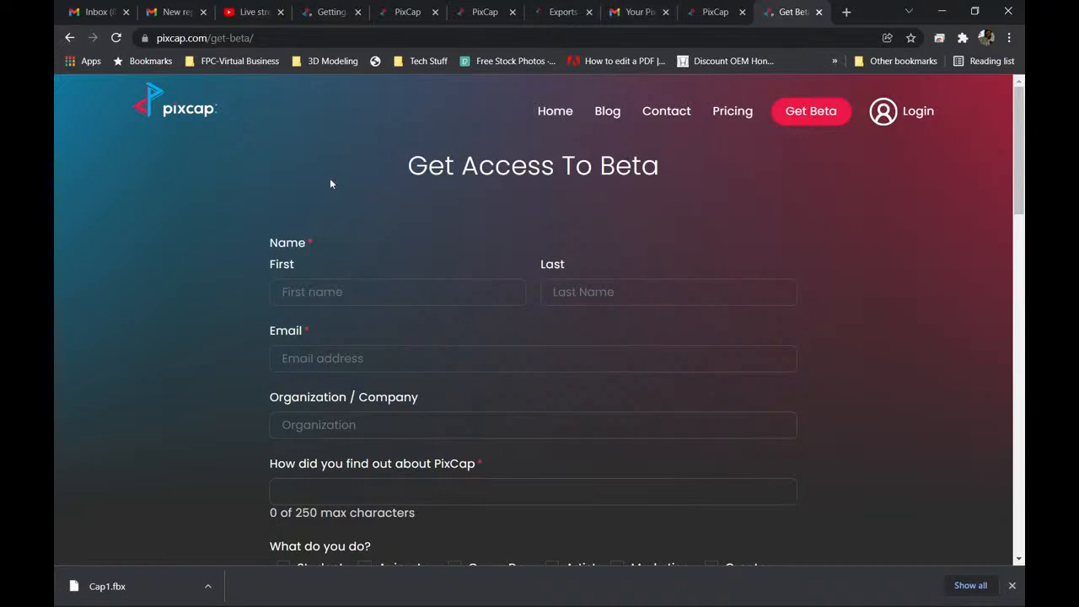
Review the Get Access To Beta form from the name fields through the questionnaire to the CAPTCHA and submission area.
scroll(222, 229, "down", 3)
scroll(224, 264, "up", 3)
scroll(248, 403, "down", 3)
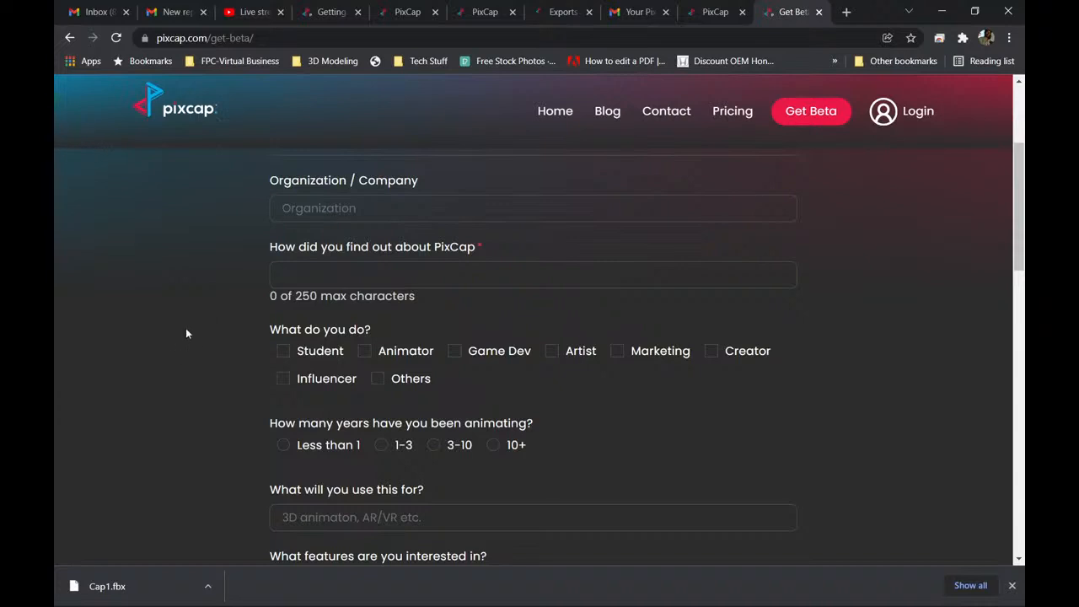
scroll(187, 333, "down", 1)
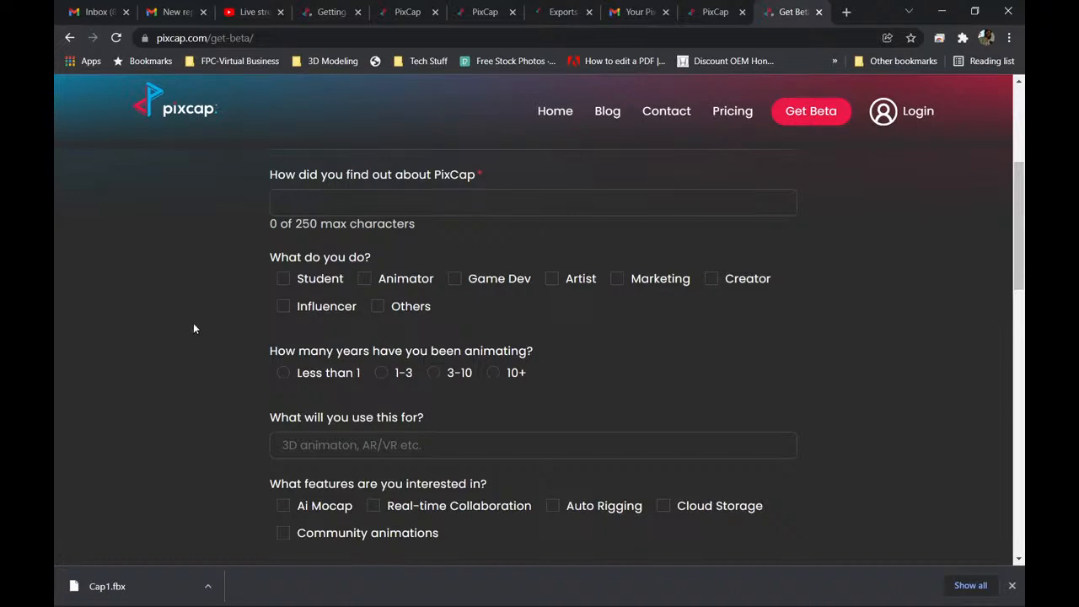
scroll(193, 325, "down", 1)
scroll(193, 323, "up", 1)
scroll(255, 353, "down", 2)
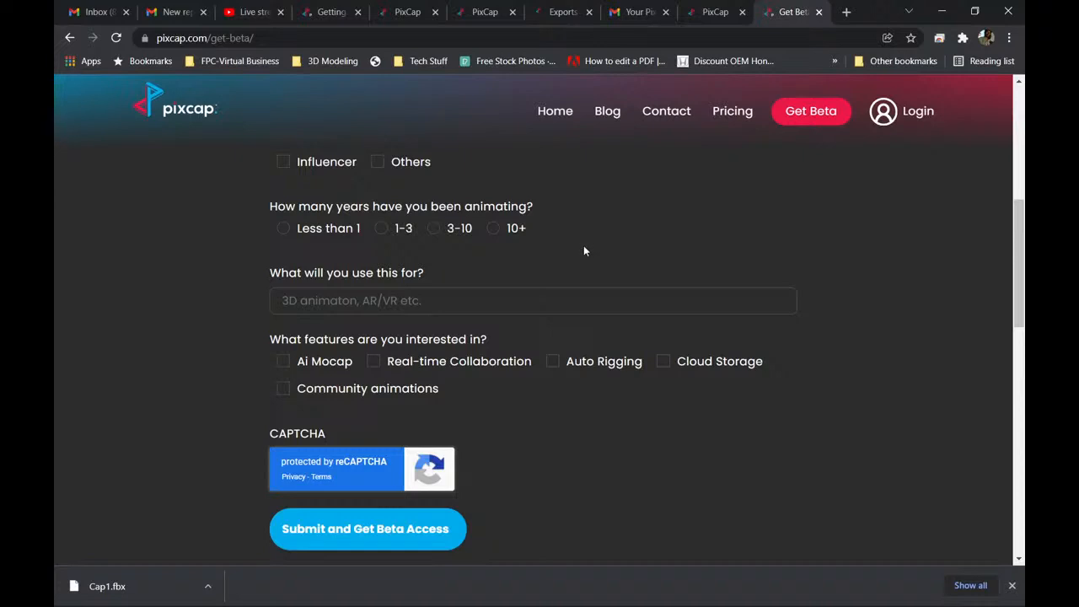
scroll(228, 312, "down", 1)
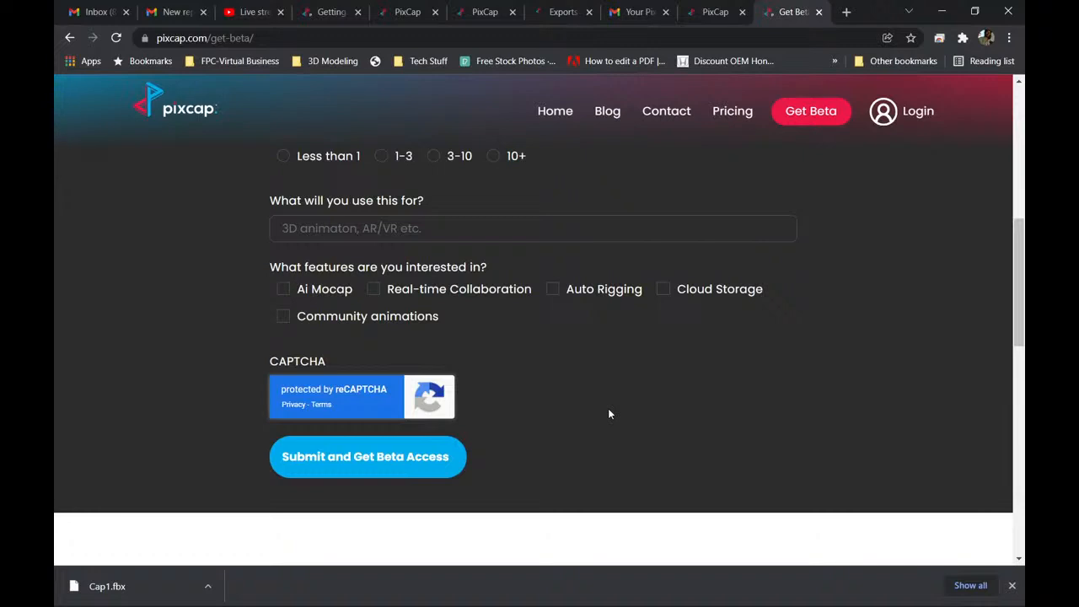
Look back over the beta access form up to its title and return to the getting-started guide.
scroll(610, 413, "up", 1)
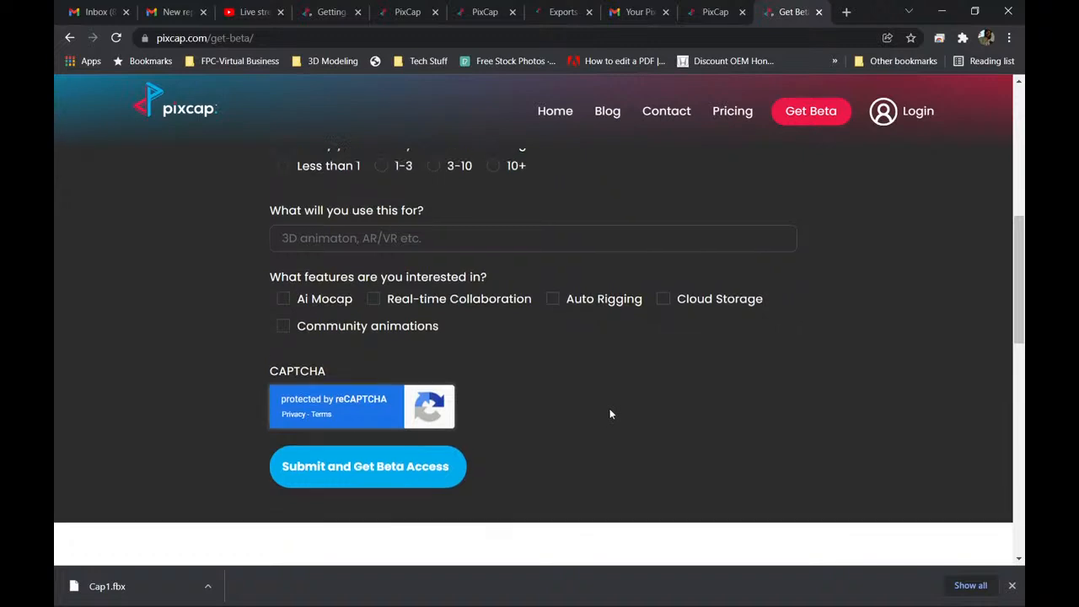
scroll(611, 272, "up", 5)
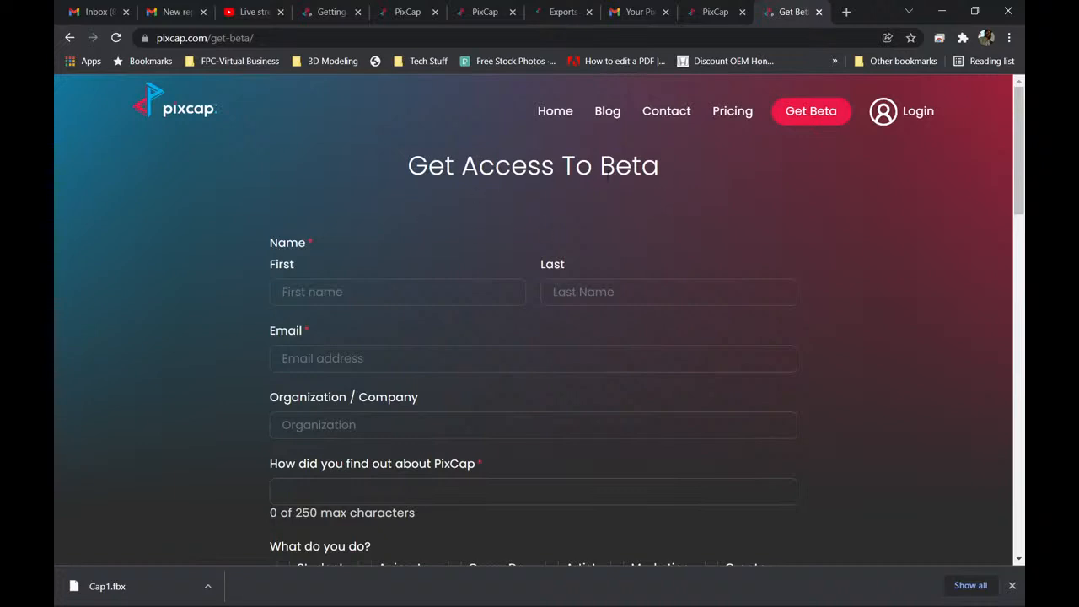
left_click(329, 13)
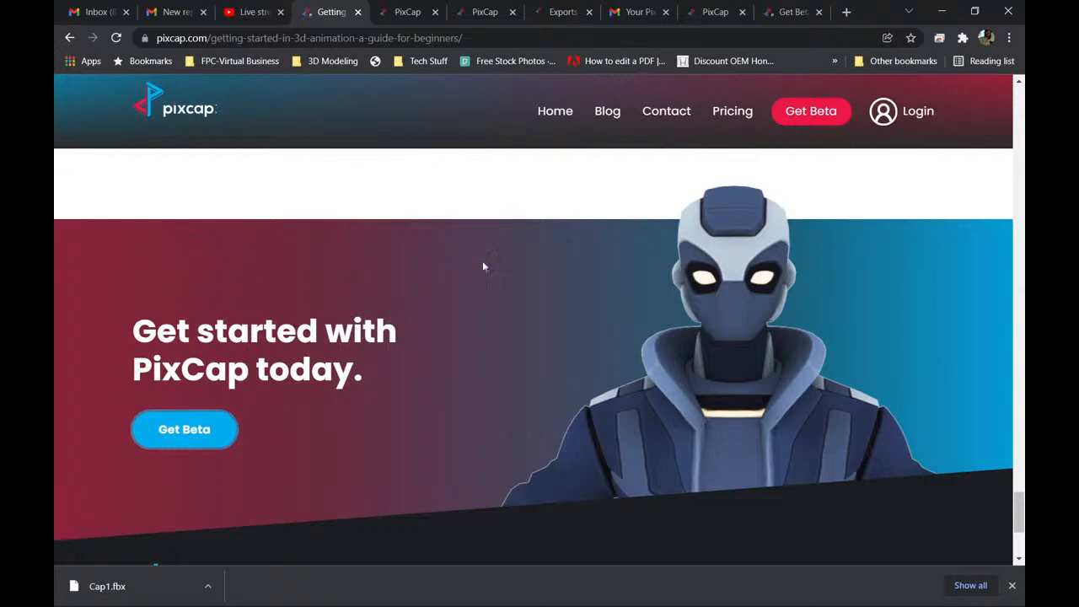
Open the FAQ link from the guide's footer in a new browser tab and switch to that tab.
scroll(386, 220, "down", 3)
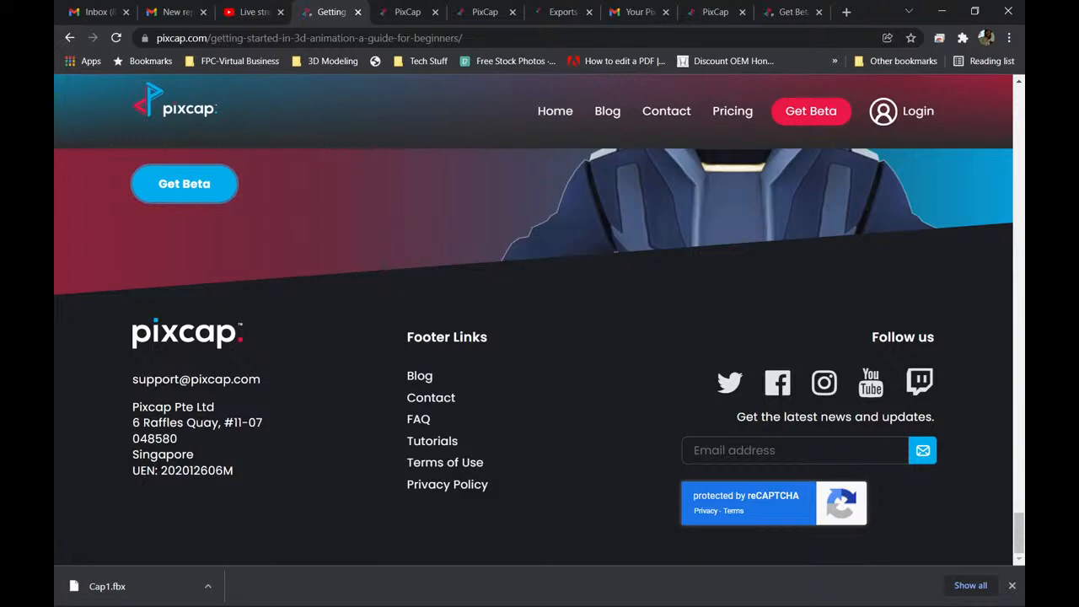
right_click(422, 426)
left_click(456, 435)
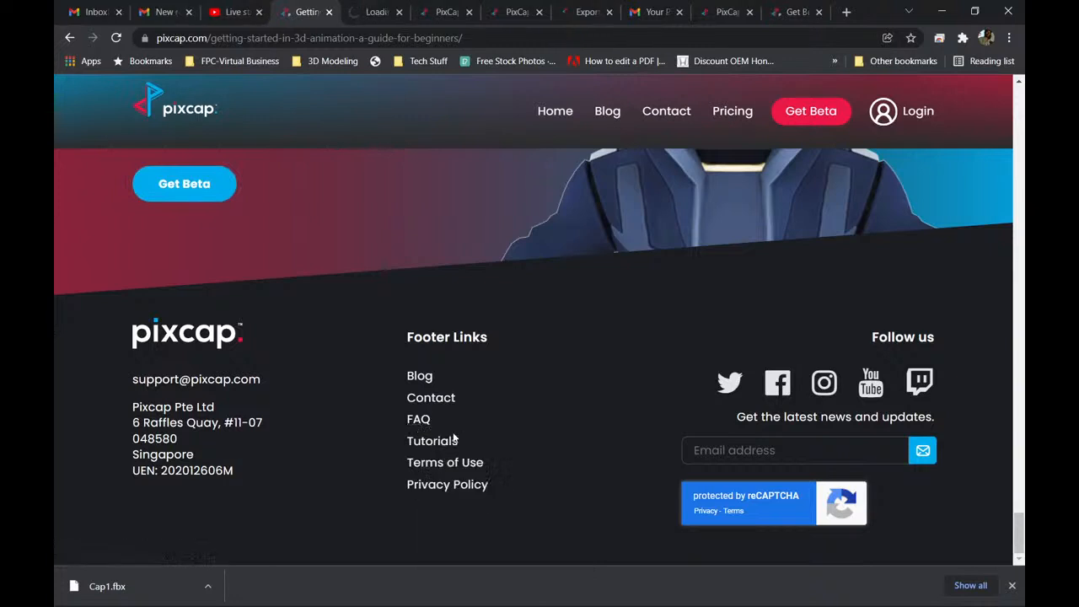
left_click(371, 12)
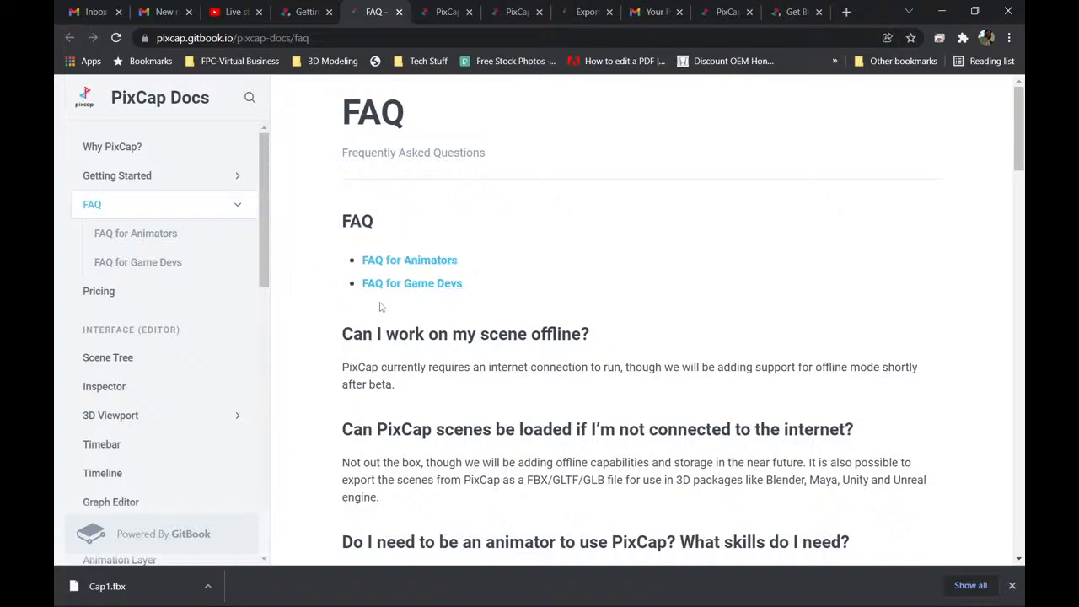
Review the PixCap FAQ through the rigging, roadmap, specs, pricing, exports, support, data and policy sections, then return to its beginning.
scroll(414, 379, "down", 6)
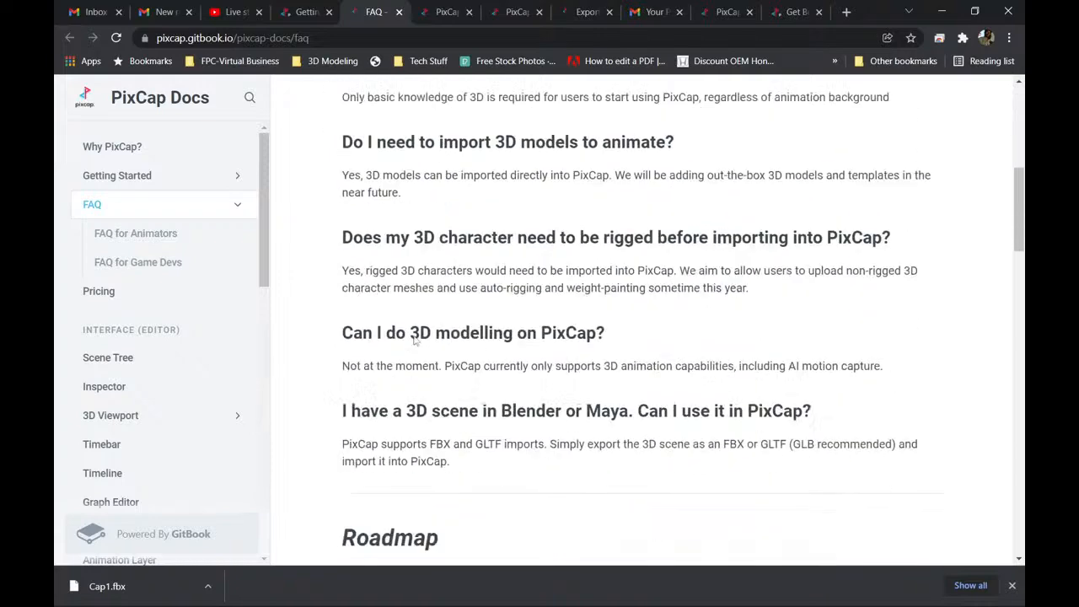
scroll(376, 313, "down", 3)
scroll(373, 315, "down", 6)
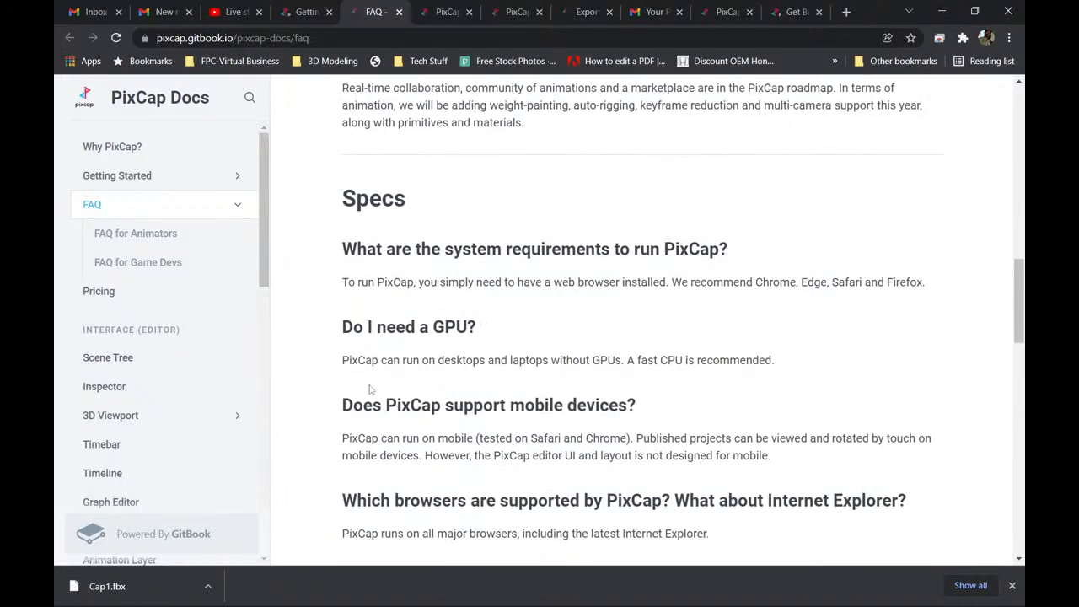
scroll(367, 342, "up", 2)
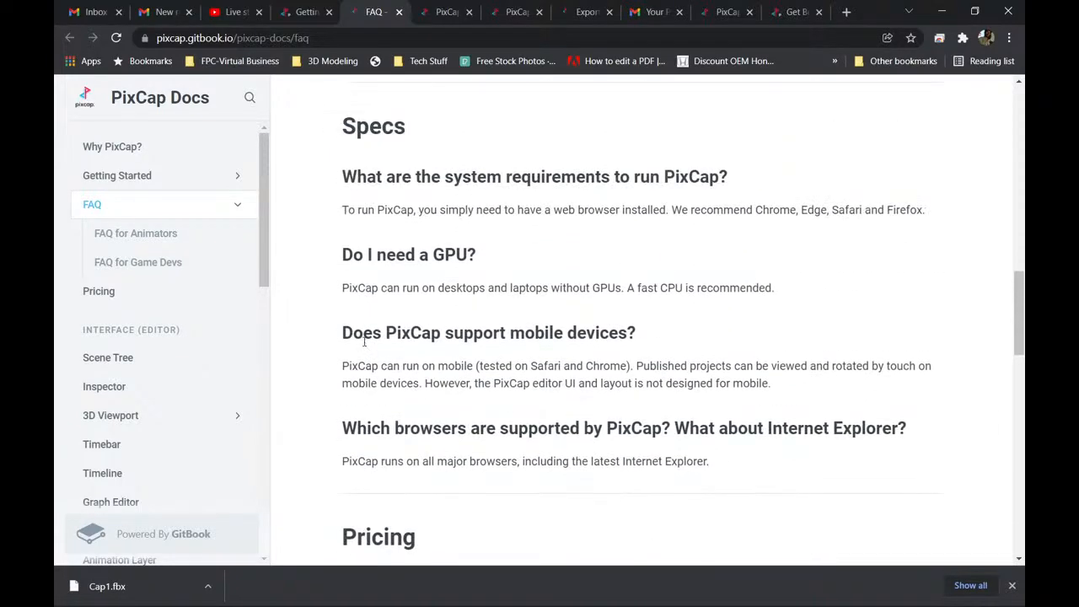
scroll(455, 279, "down", 6)
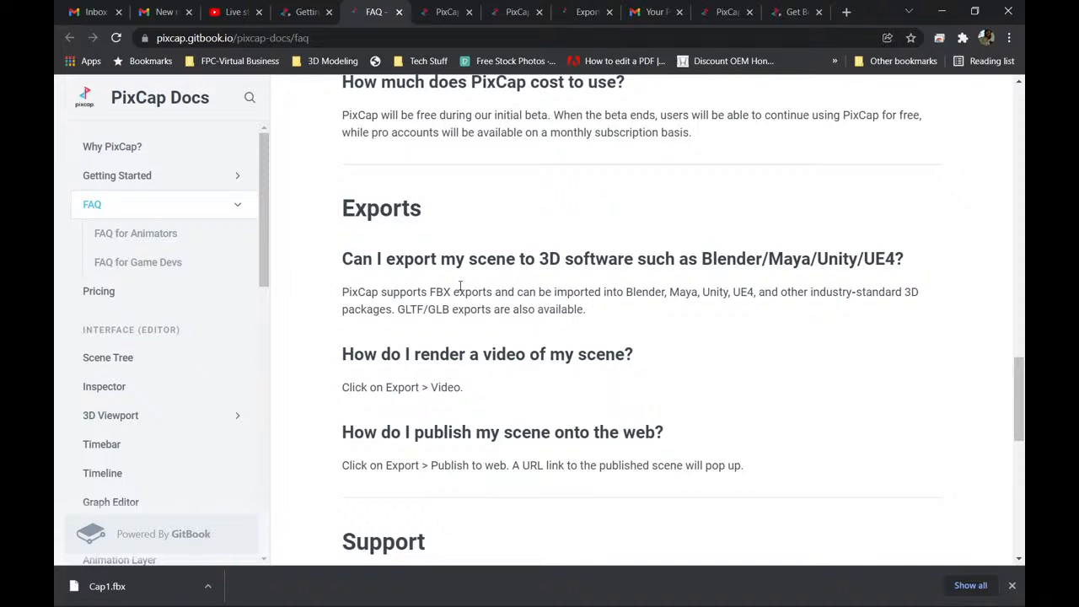
scroll(460, 287, "down", 3)
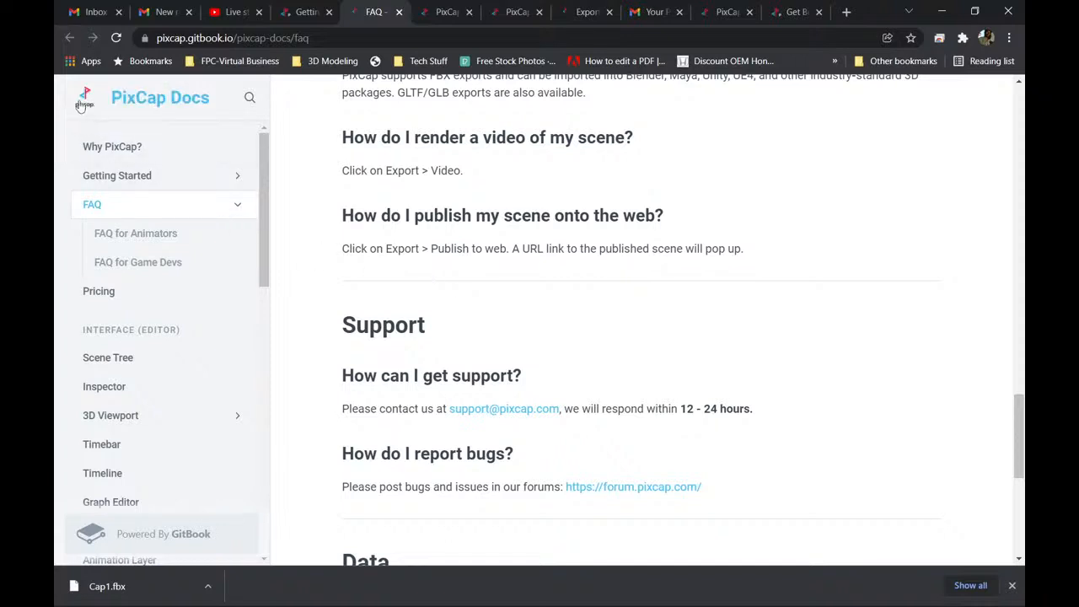
scroll(359, 377, "down", 3)
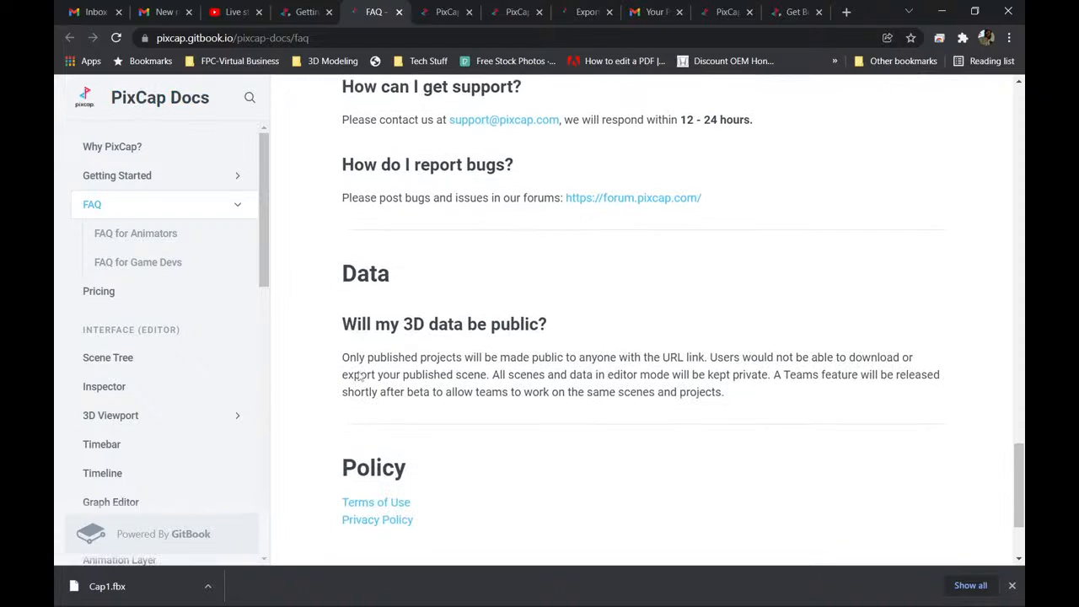
scroll(364, 355, "down", 2)
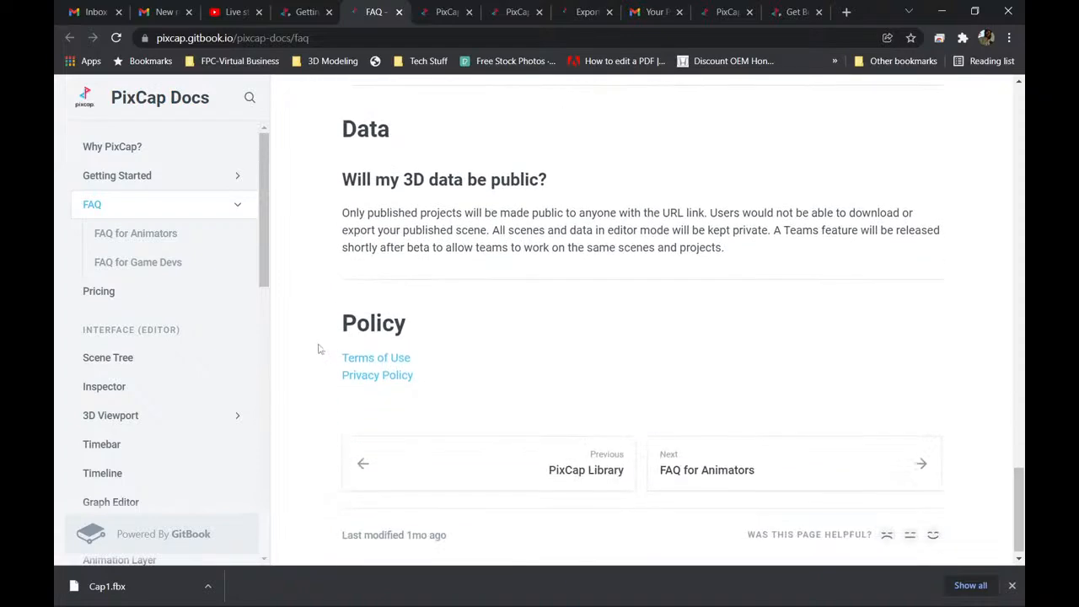
scroll(338, 358, "up", 4)
scroll(434, 323, "up", 7)
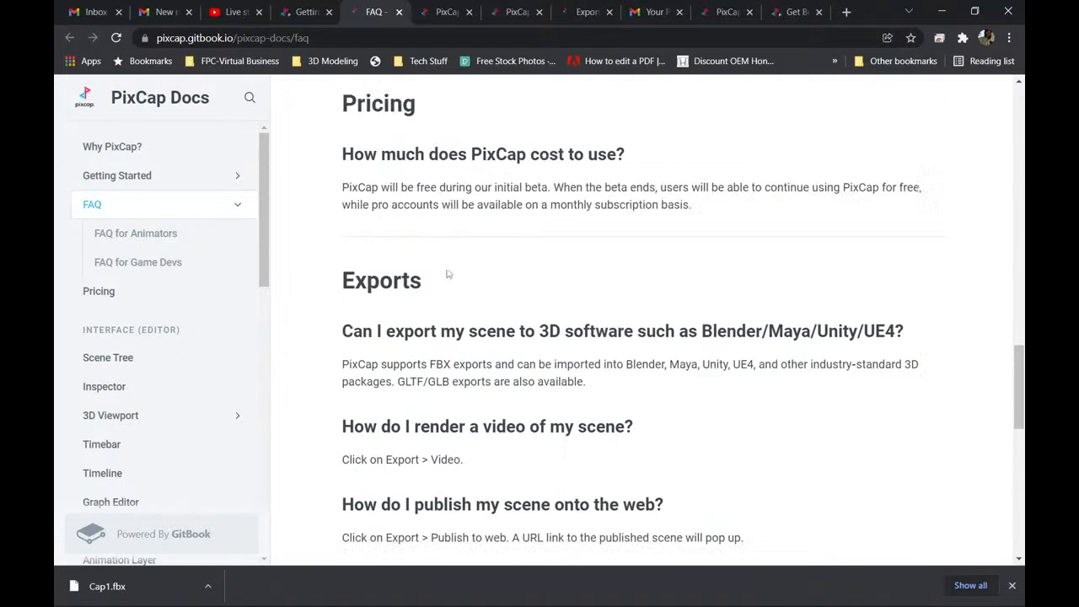
scroll(434, 320, "up", 5)
scroll(434, 320, "up", 9)
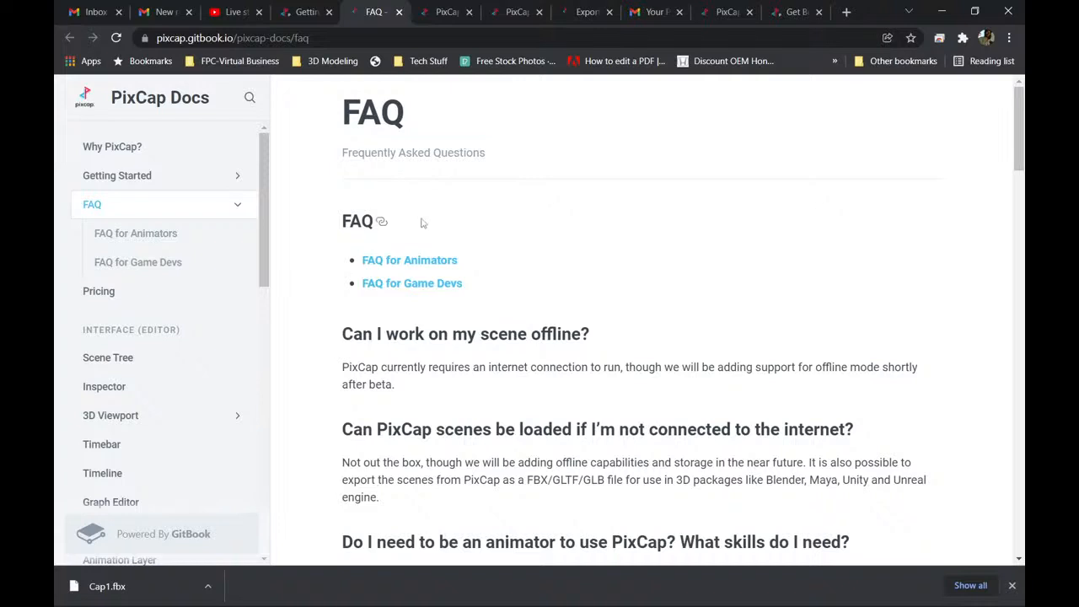
Return to the getting-started guide, minimize Chrome and switch to Blender.
left_click(296, 12)
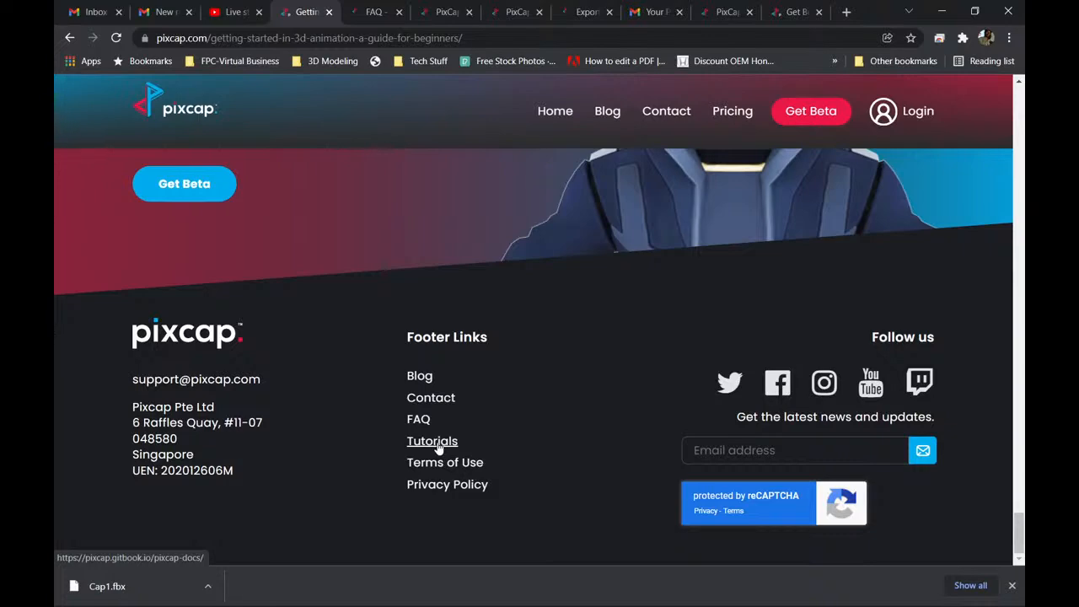
left_click(942, 11)
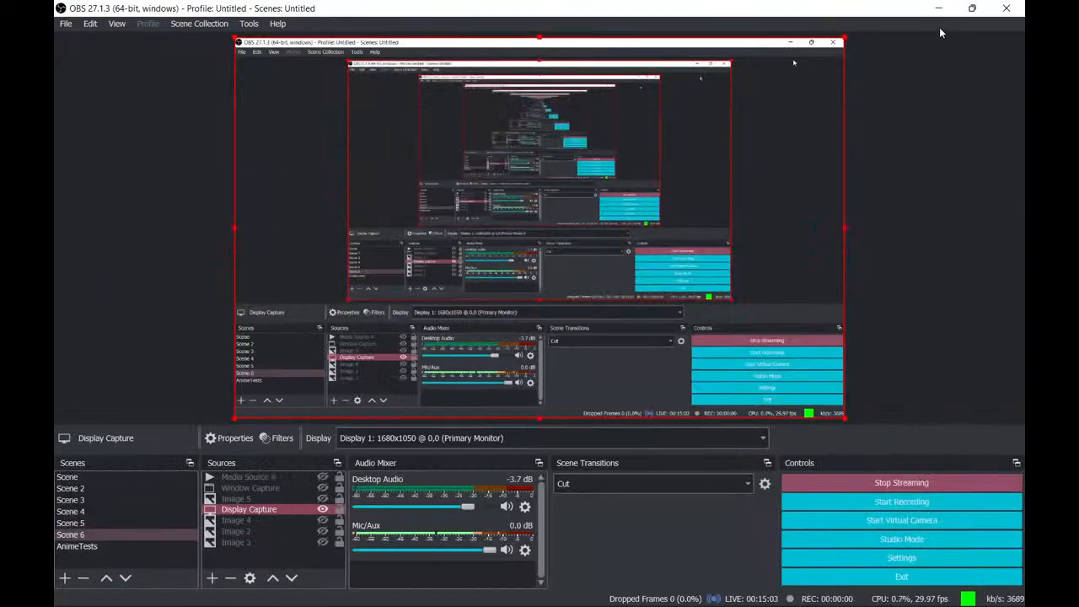
mouse_move(603, 600)
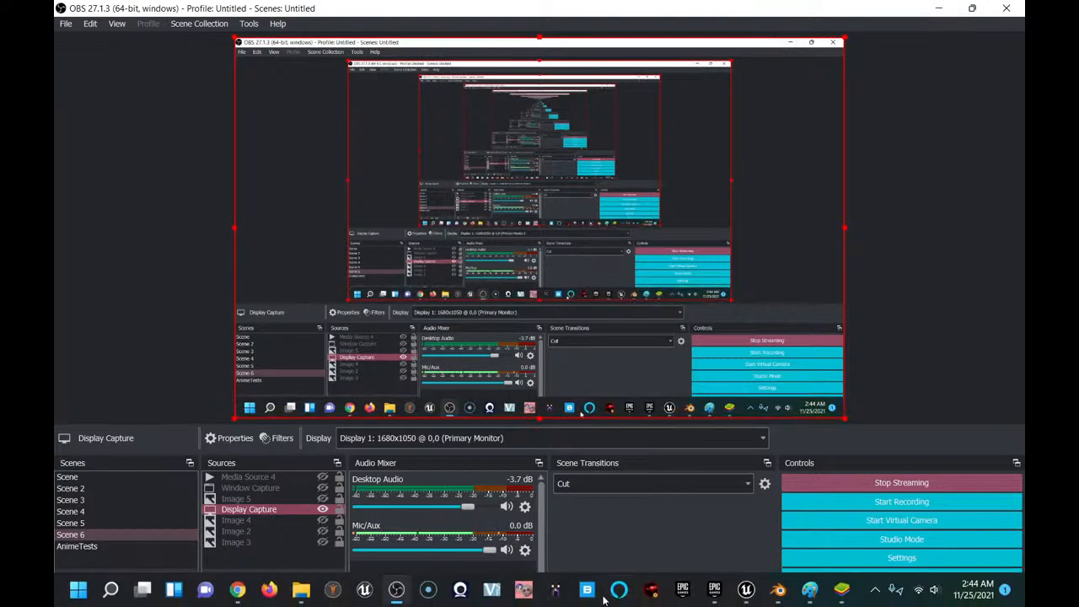
left_click(778, 589)
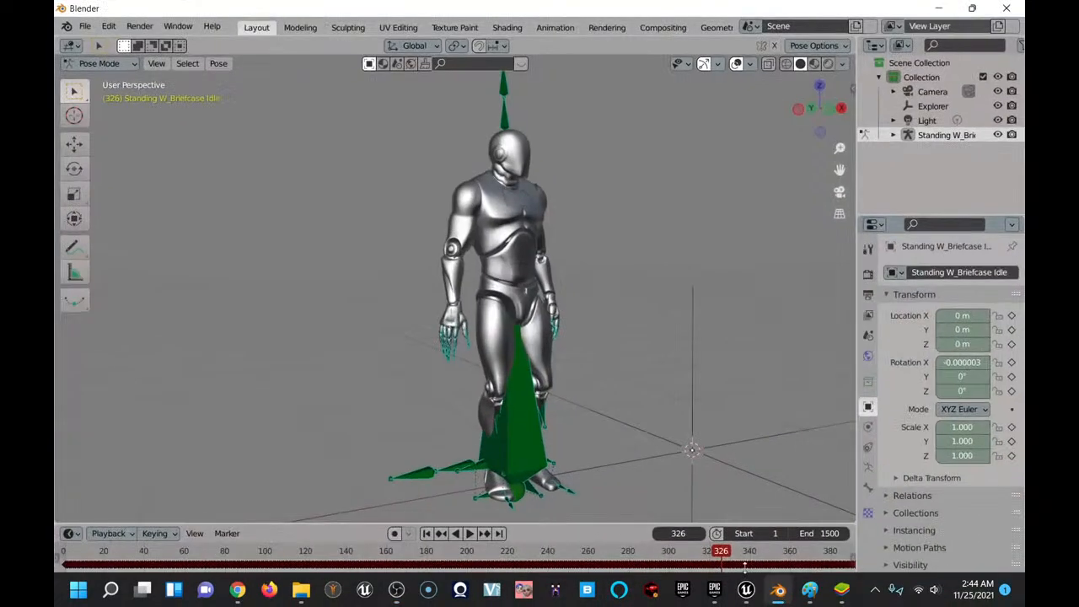
Select the HeadTop_End bone above the silver character's head and examine the rig from the front.
left_click(506, 125)
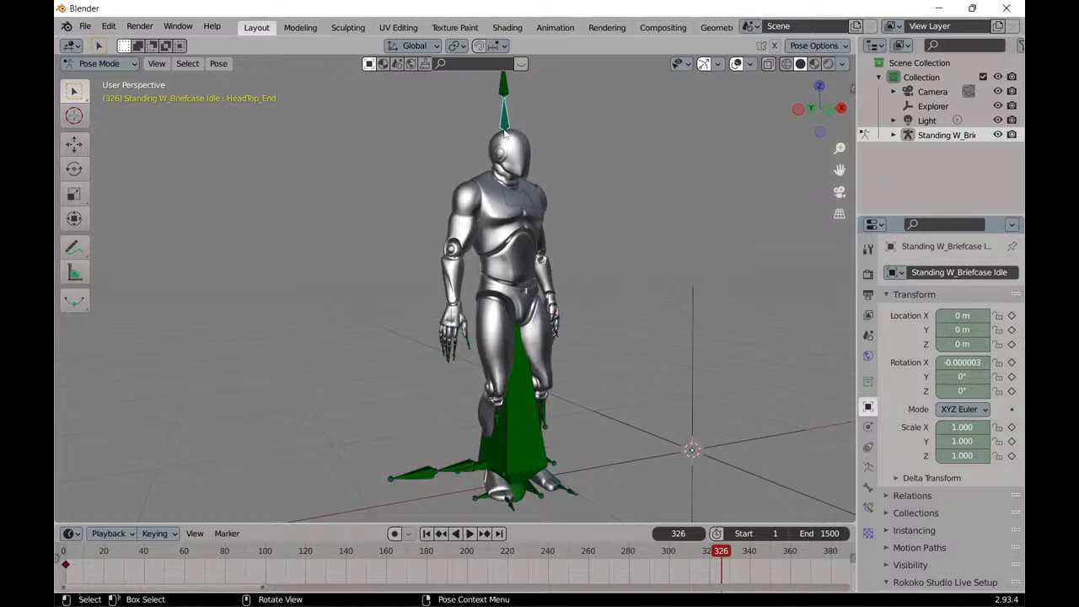
middle_click_drag(583, 320, 530, 310)
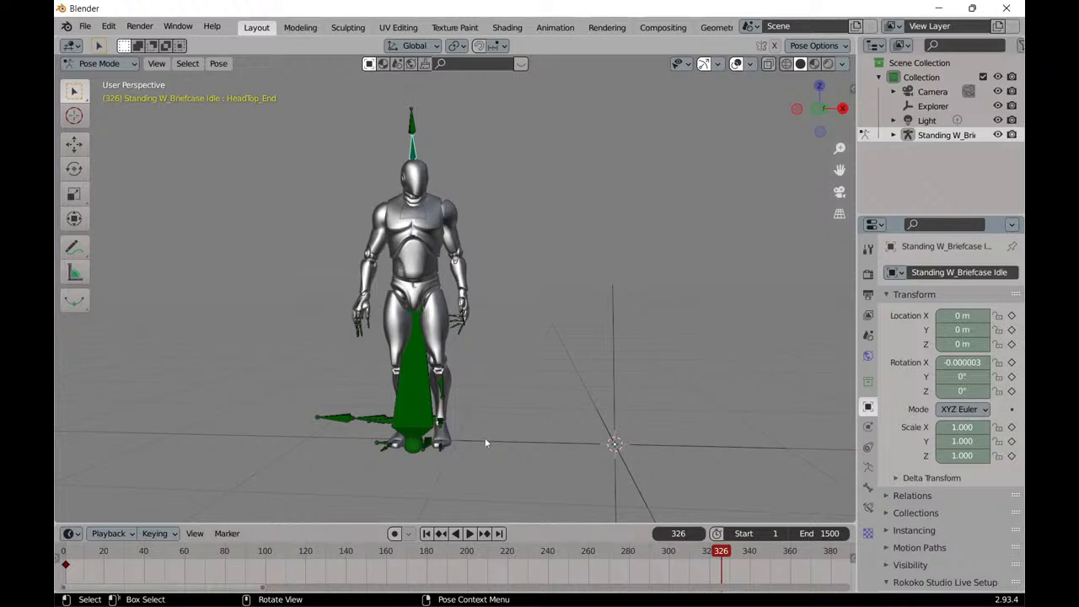
mouse_move(388, 596)
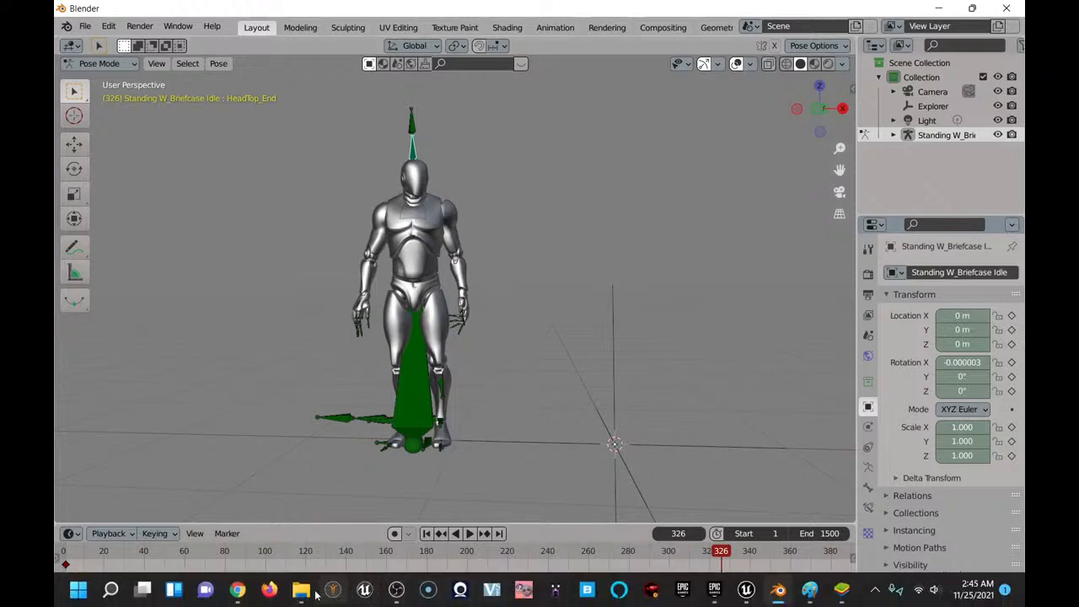
mouse_move(306, 596)
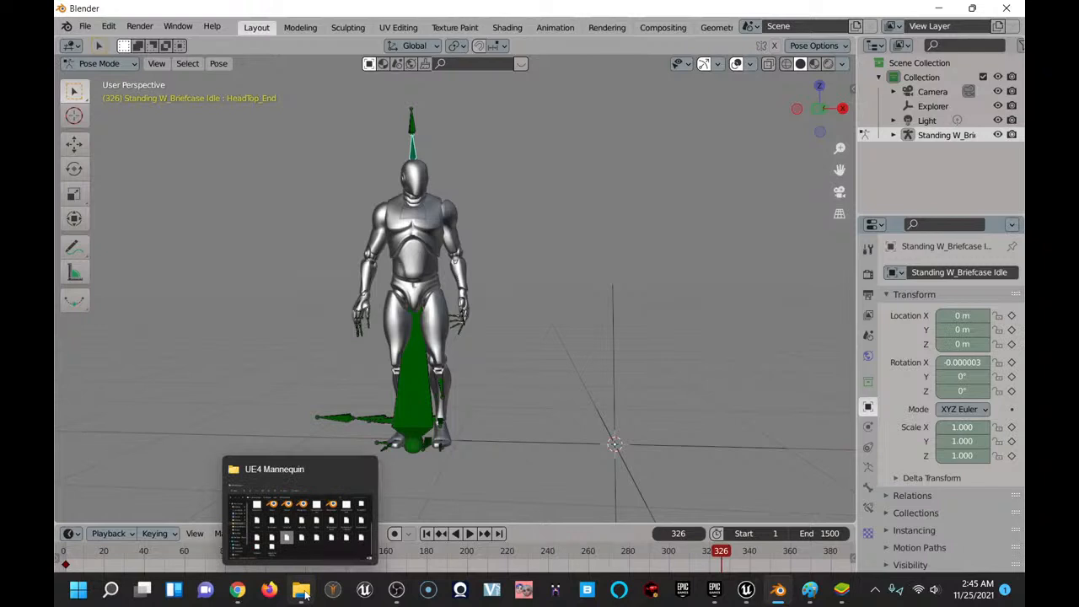
Import Start Walking.fbx from the UE4 Mannequin folder with Automatic Bone Orientation enabled in the armature options.
left_click(84, 28)
mouse_move(106, 224)
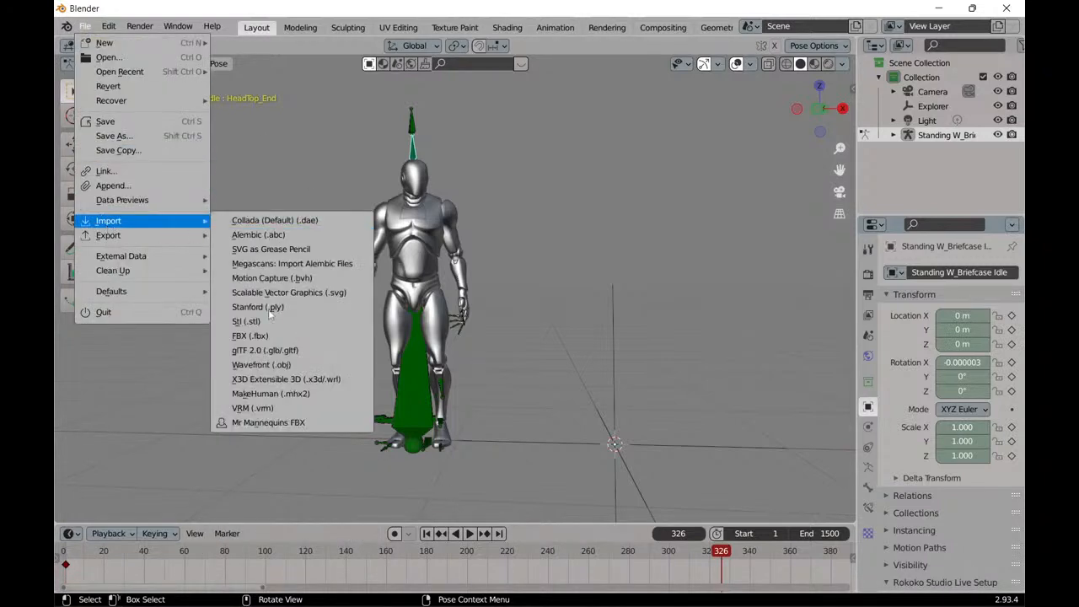
left_click(270, 336)
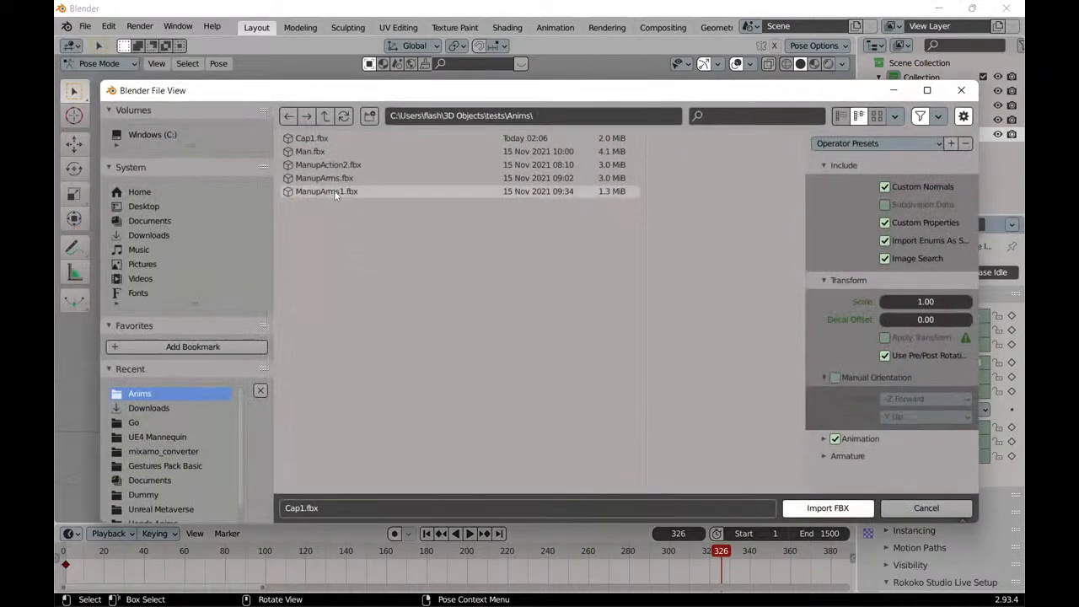
left_click(163, 438)
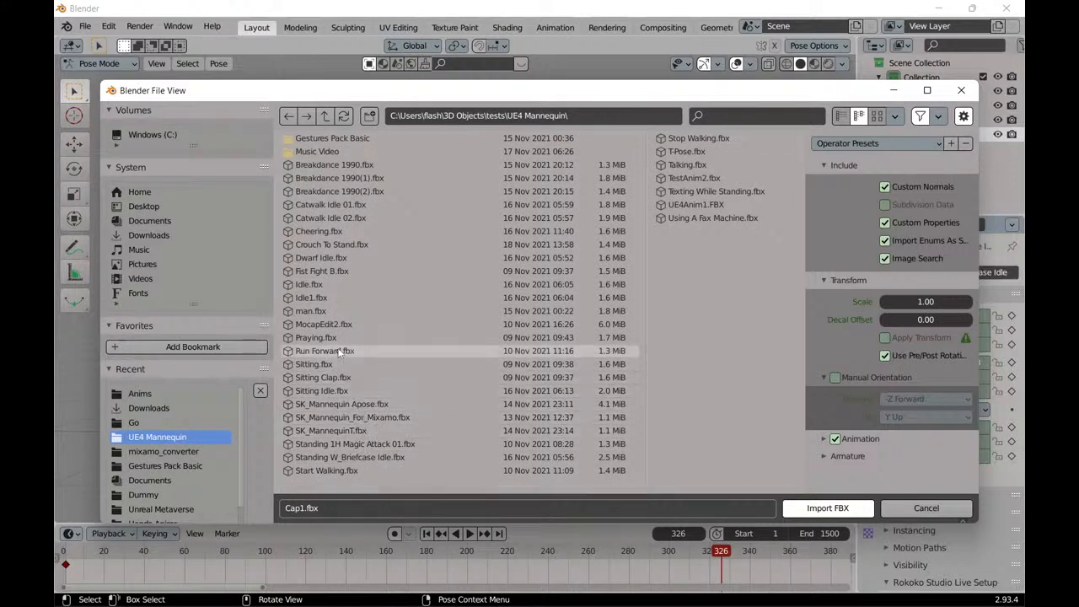
left_click(328, 471)
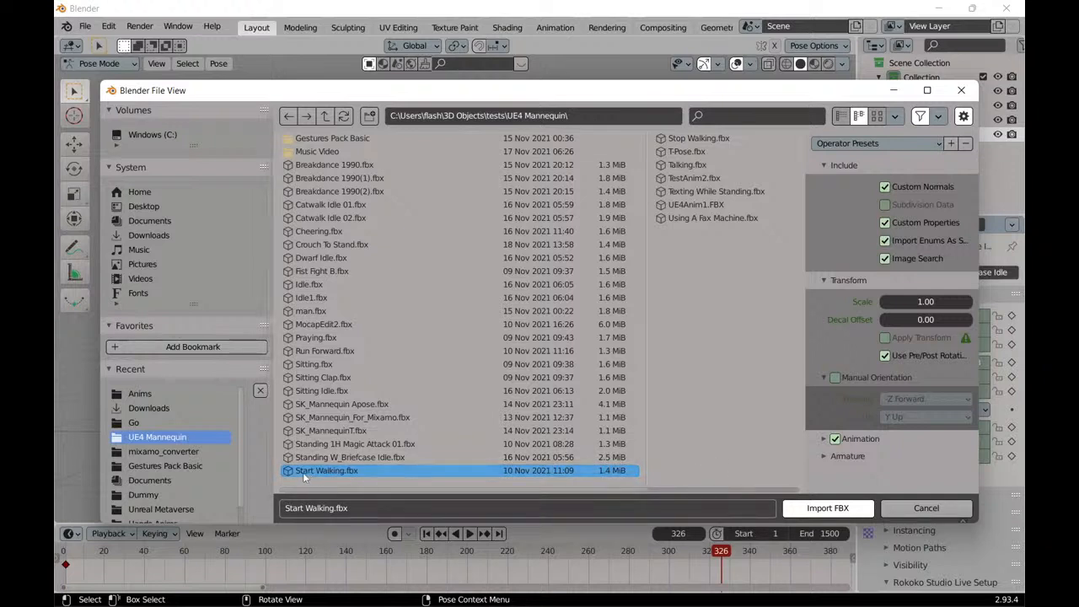
left_click(827, 457)
scroll(827, 458, "down", 2)
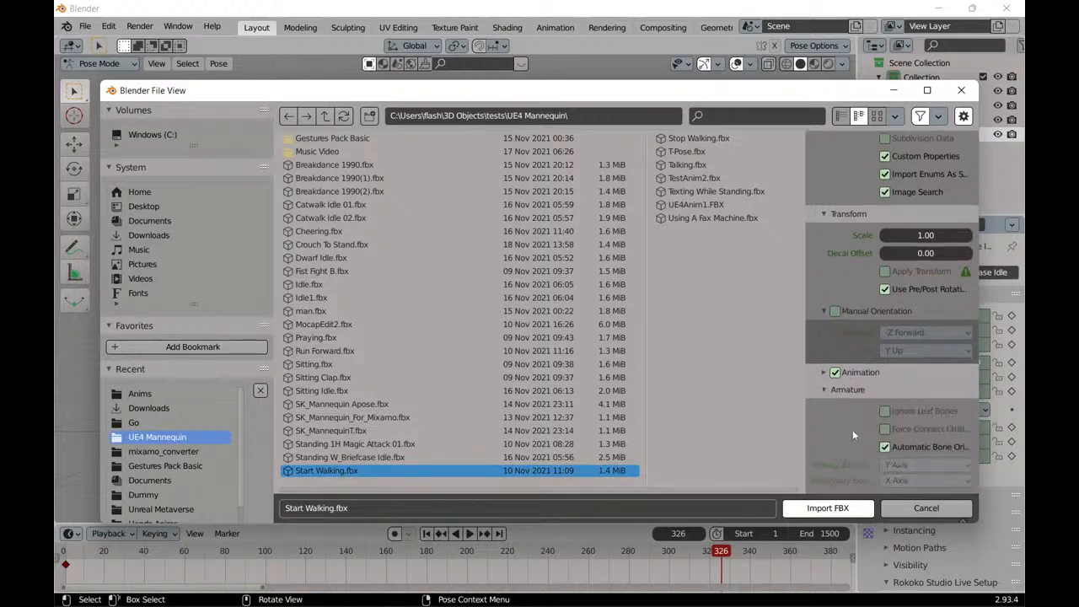
left_click(833, 509)
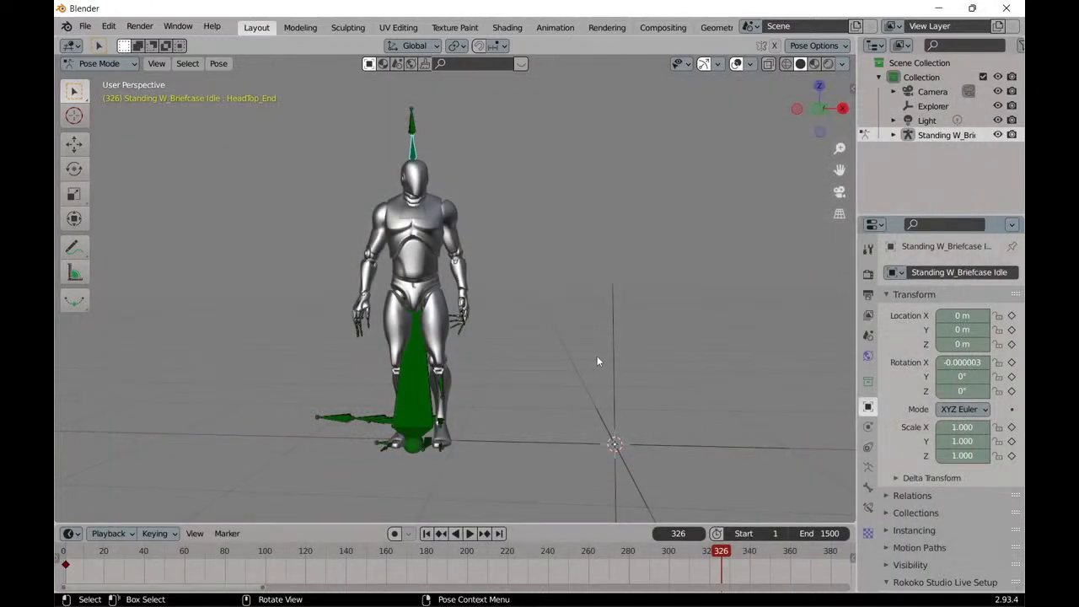
Jump to the first frame of the animation and compare the silver character with the imported black mannequin.
scroll(601, 349, "down", 4)
scroll(589, 358, "up", 3)
middle_click_drag(528, 354, 566, 354)
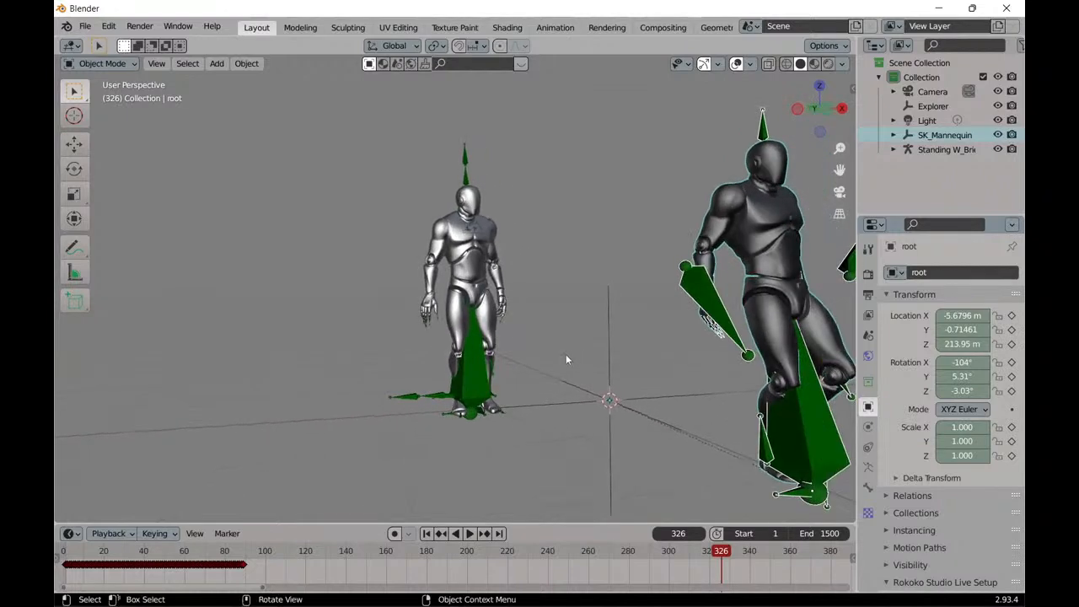
scroll(577, 356, "down", 1)
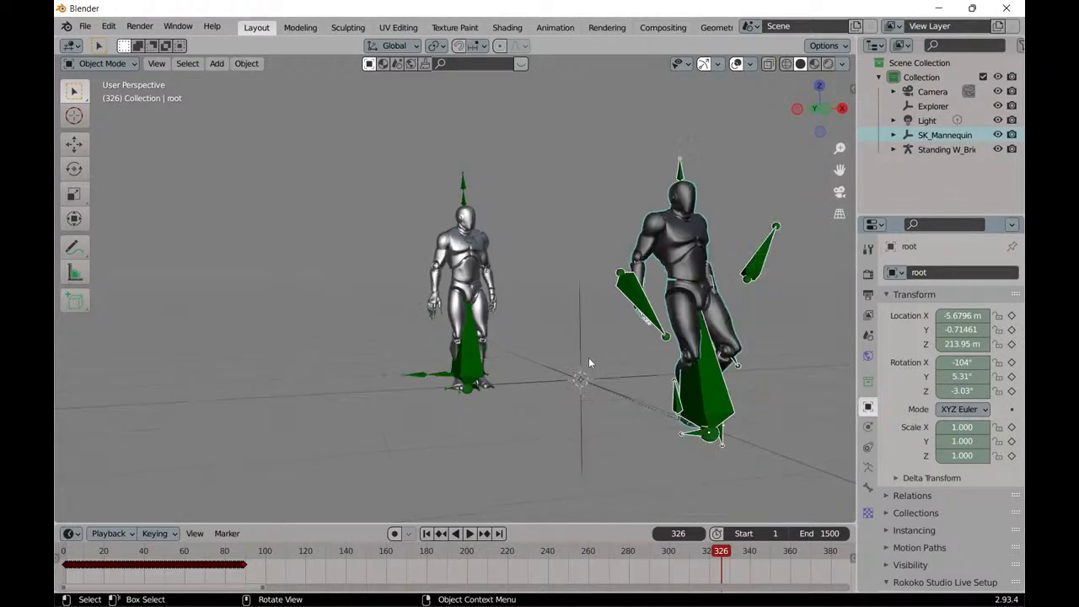
left_click(425, 534)
scroll(462, 414, "up", 3)
middle_click_drag(462, 414, 492, 364)
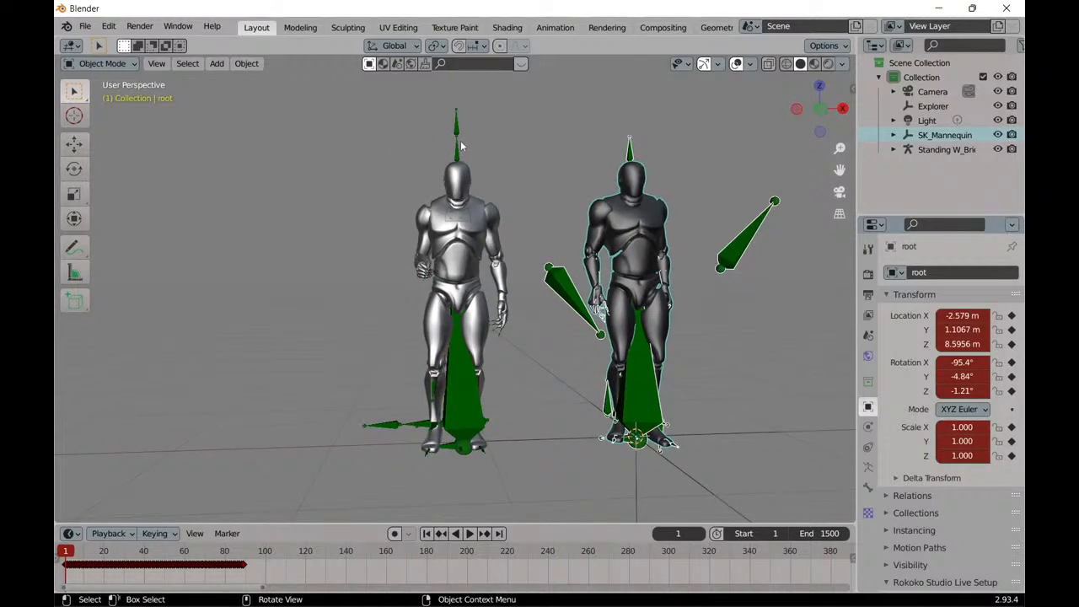
Select the silver character's Standing W_Briefcase Idle armature and switch it to Edit Mode.
left_click_drag(419, 93, 503, 479)
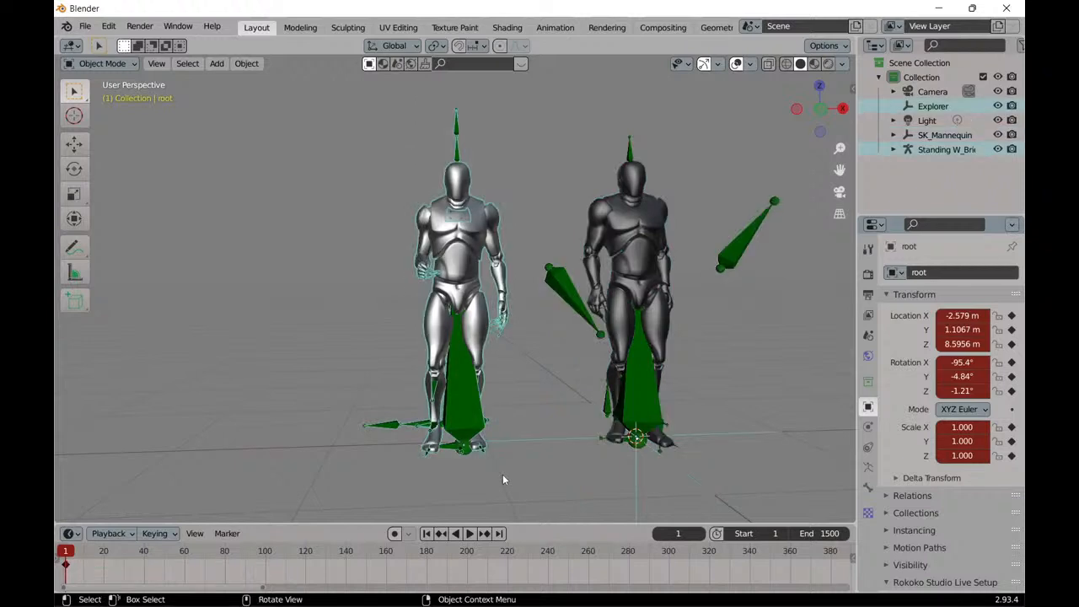
left_click(457, 126)
left_click(101, 64)
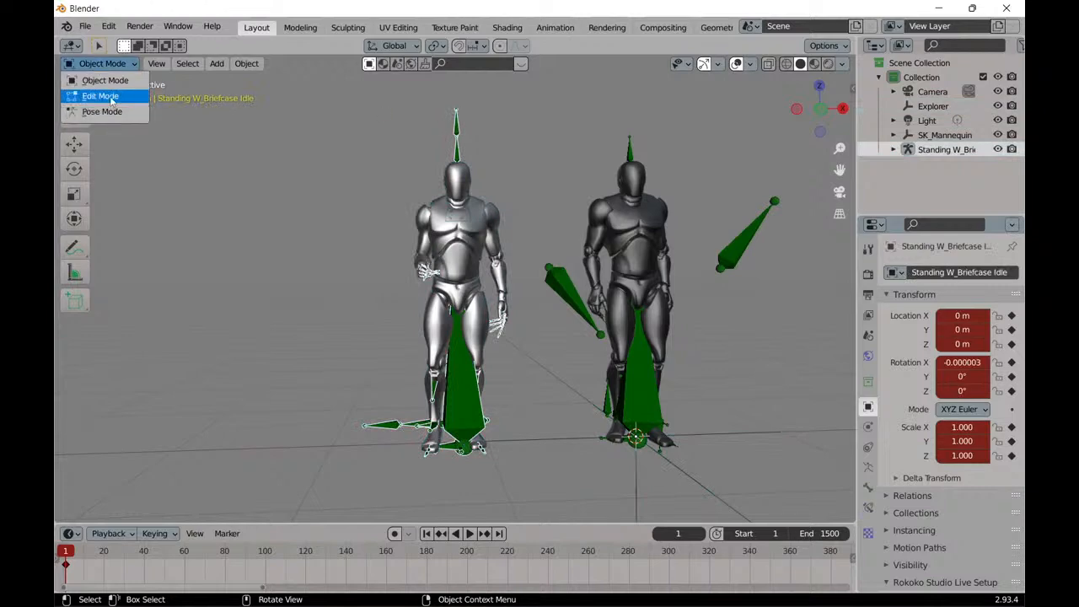
left_click(110, 98)
scroll(304, 275, "down", 13)
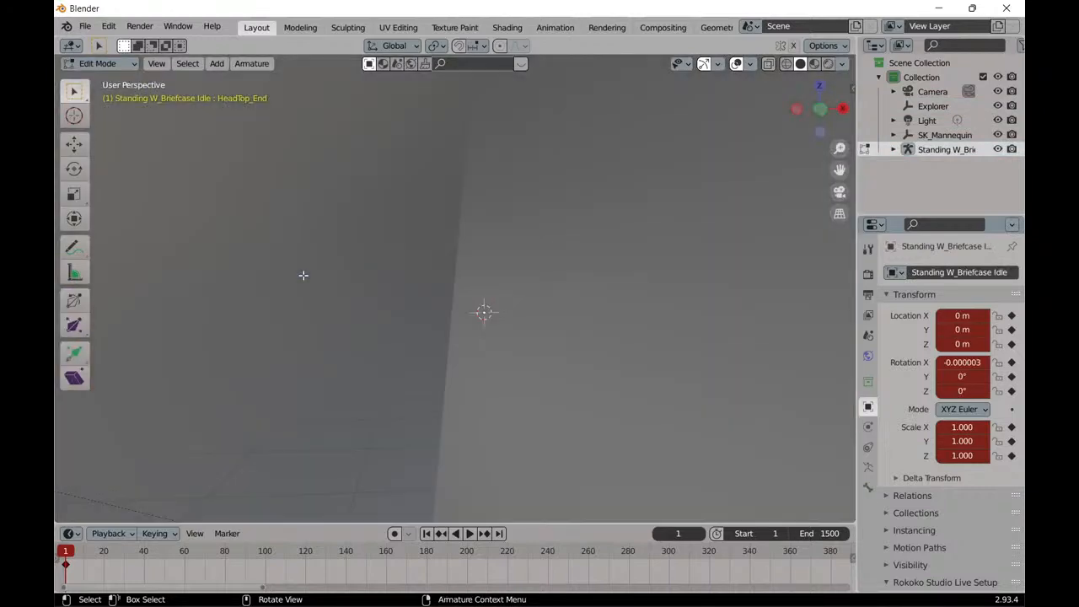
Examine the silver character's rest pose and bones in Edit Mode, and return the armature to Object Mode.
scroll(304, 275, "down", 8)
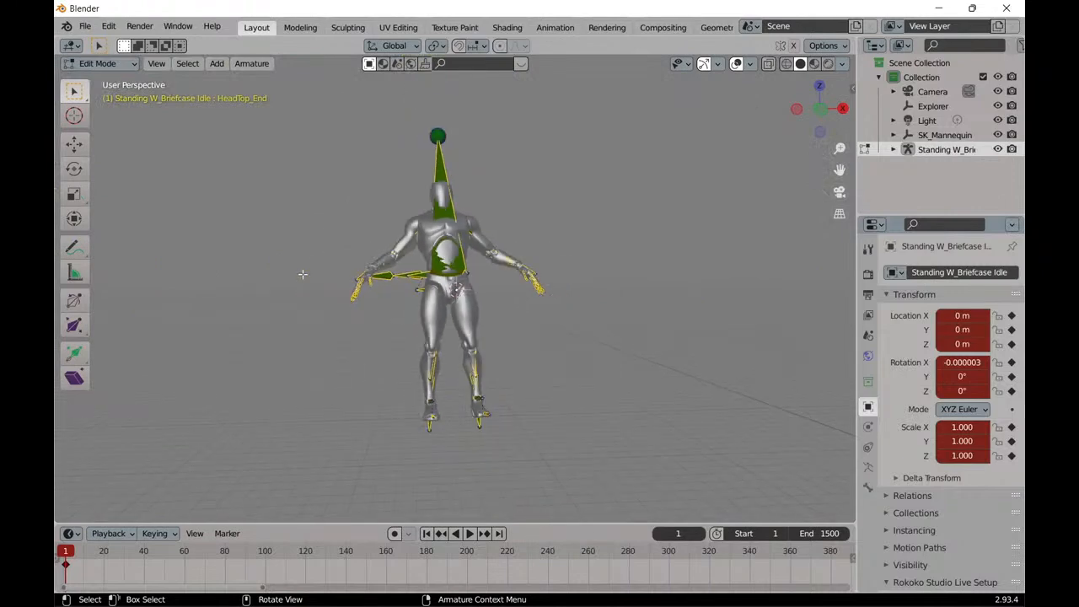
middle_click_drag(268, 222, 267, 247)
scroll(279, 249, "up", 3)
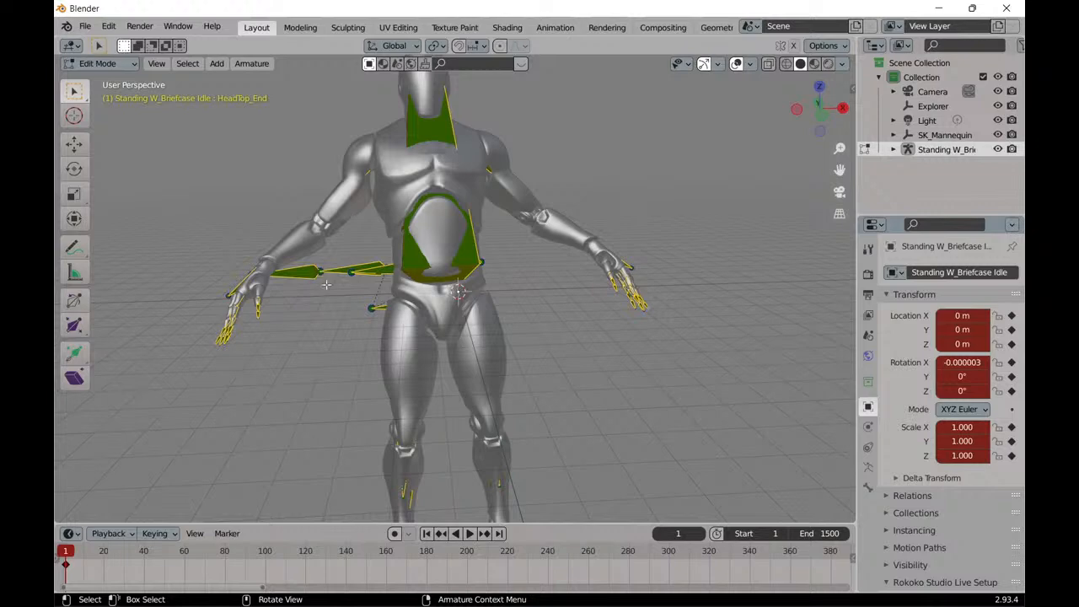
scroll(333, 302, "up", 2)
scroll(318, 306, "down", 4)
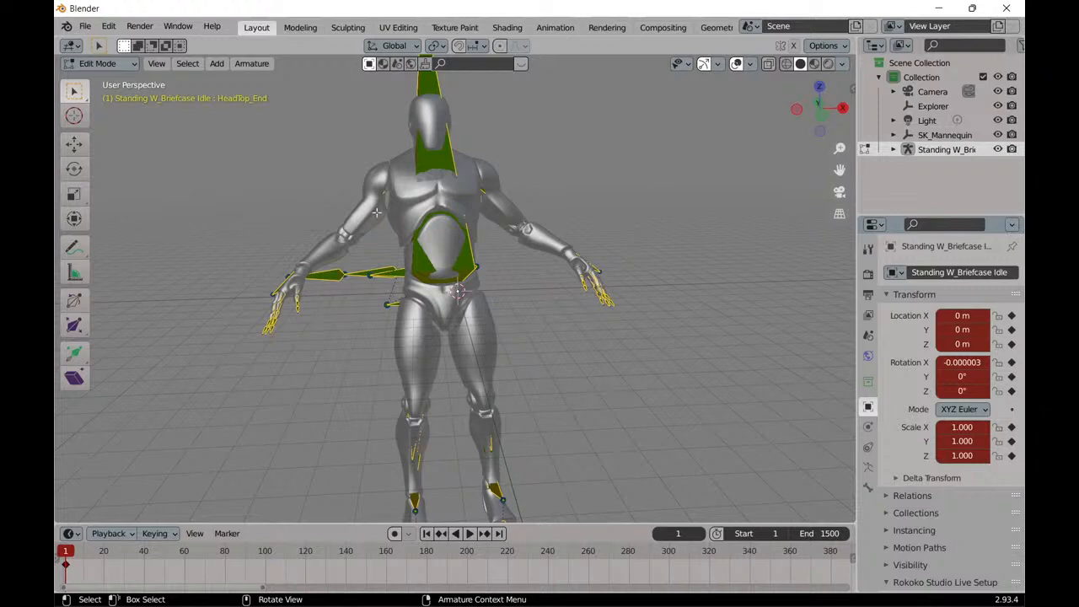
left_click(123, 65)
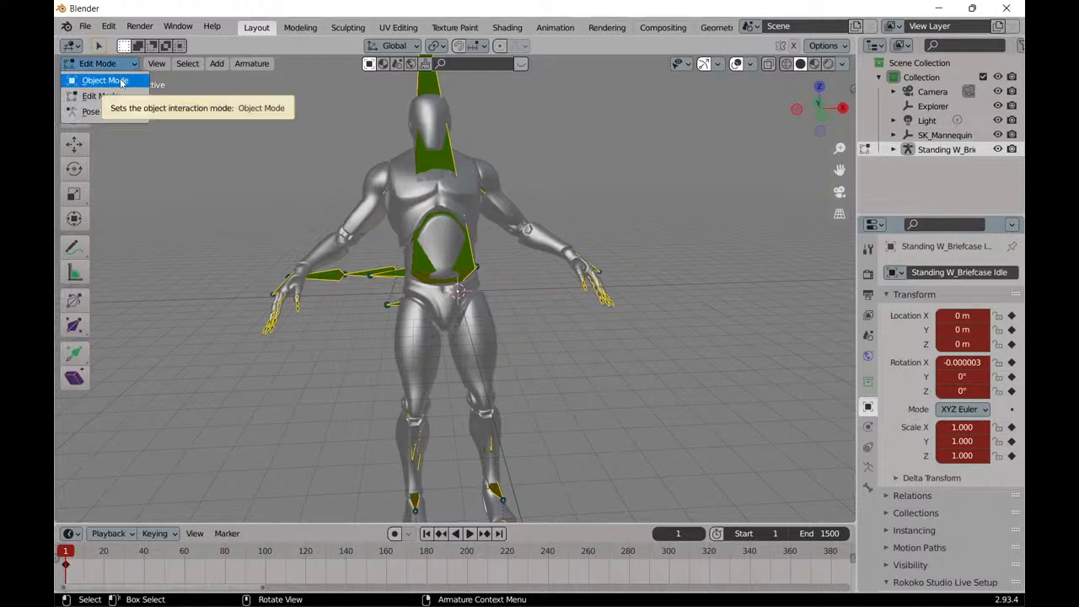
left_click(123, 81)
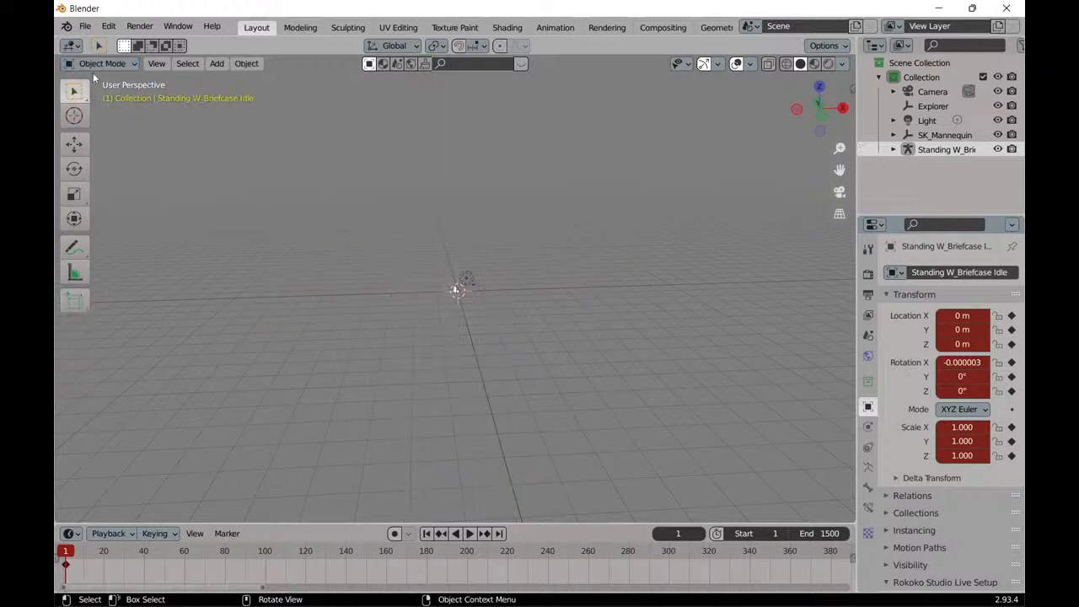
Compare the silver character and the black mannequin side by side, examining their poses and bones from the front and an angle.
scroll(277, 227, "up", 6)
scroll(405, 305, "up", 6)
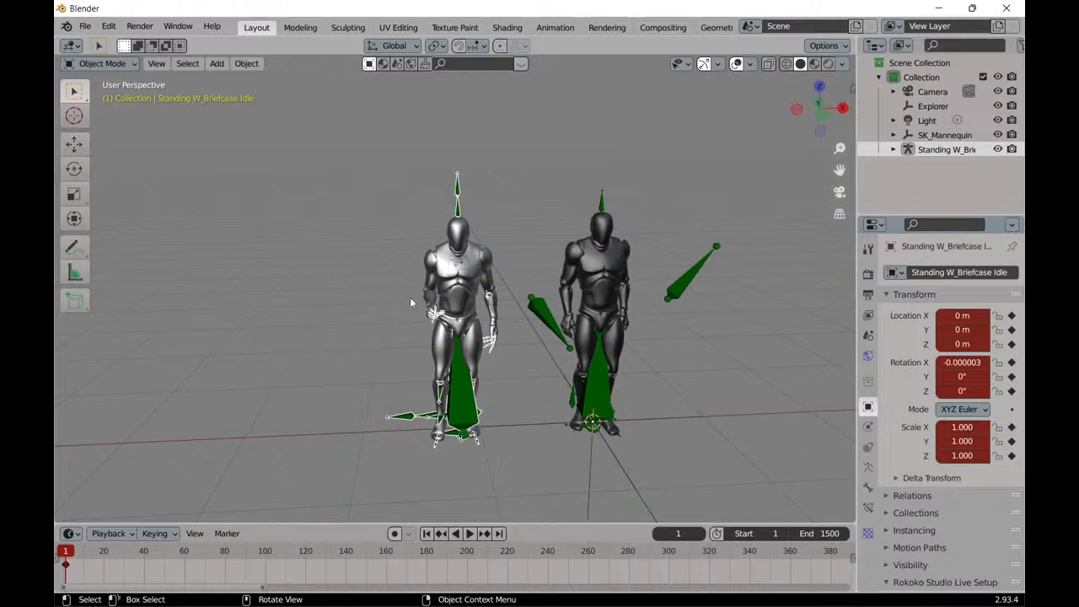
middle_click_drag(360, 295, 395, 286)
scroll(391, 278, "up", 1)
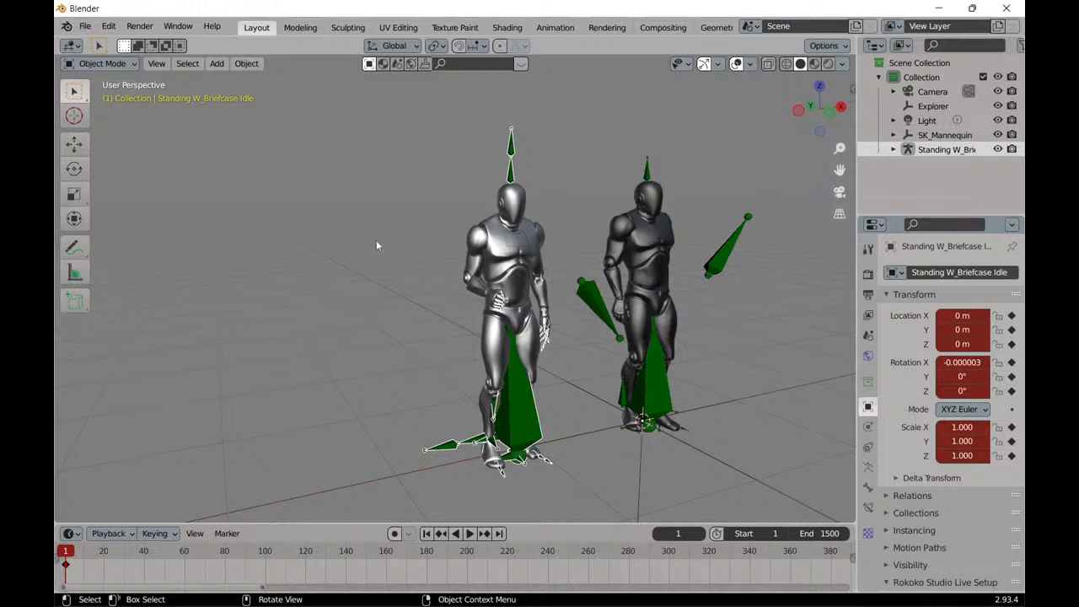
scroll(377, 239, "up", 2)
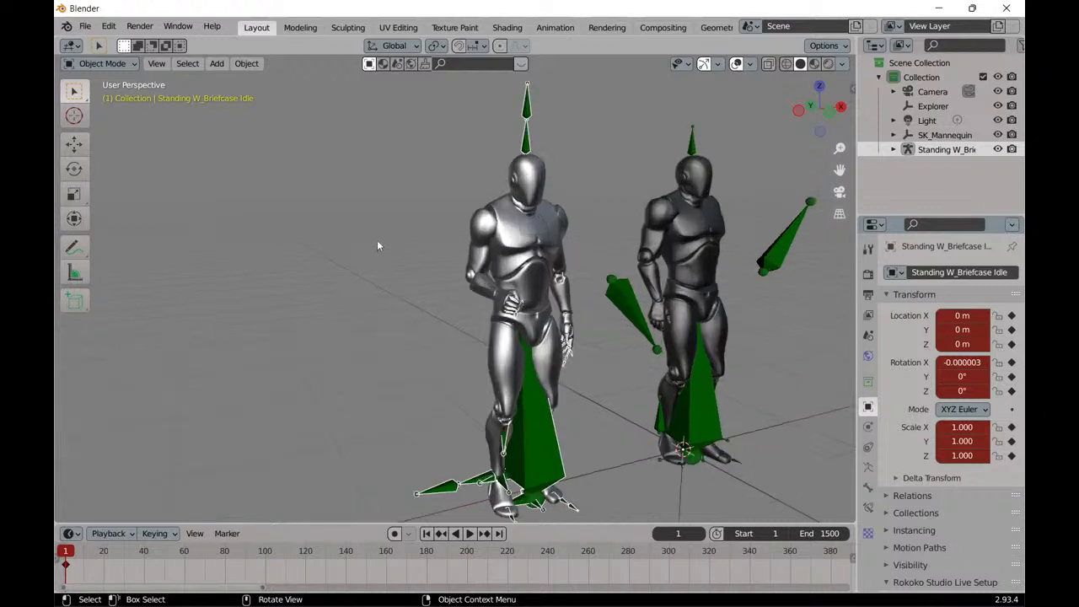
scroll(372, 246, "down", 2)
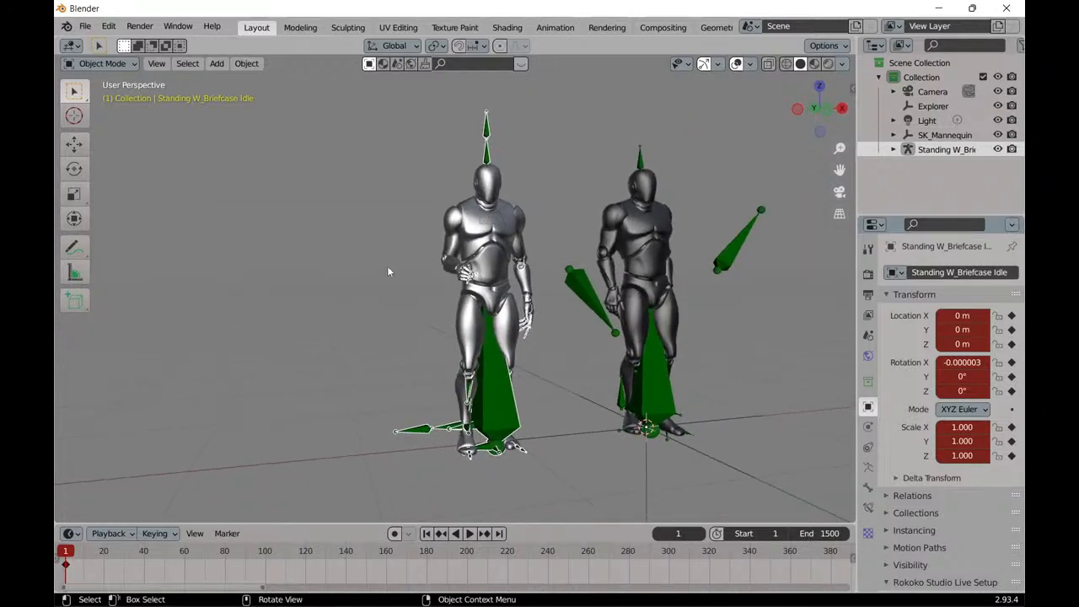
scroll(388, 271, "up", 1)
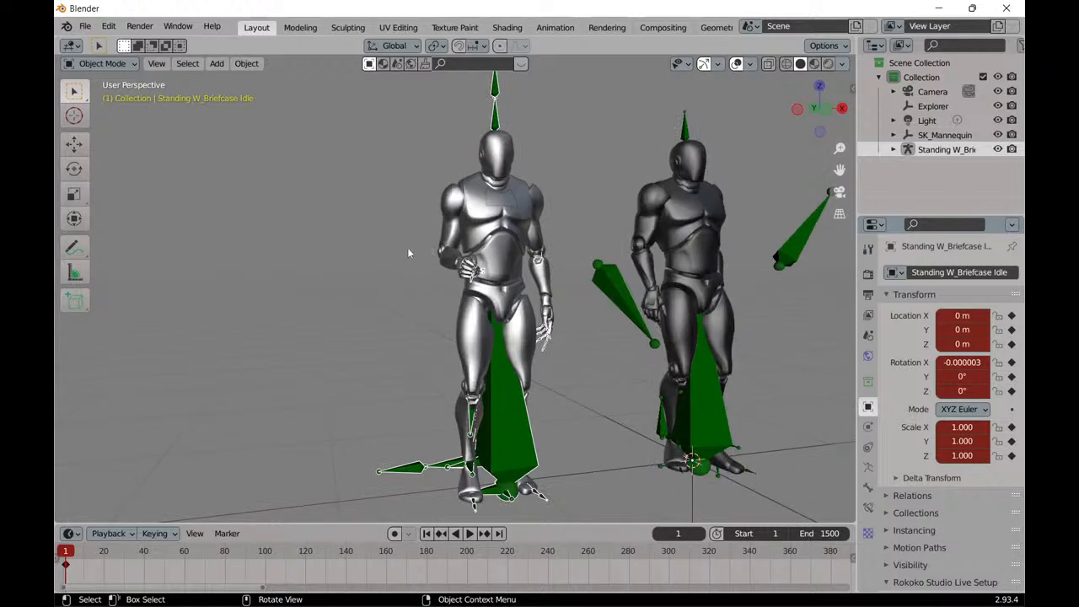
scroll(370, 266, "up", 1)
middle_click_drag(369, 266, 333, 260)
scroll(333, 260, "down", 2)
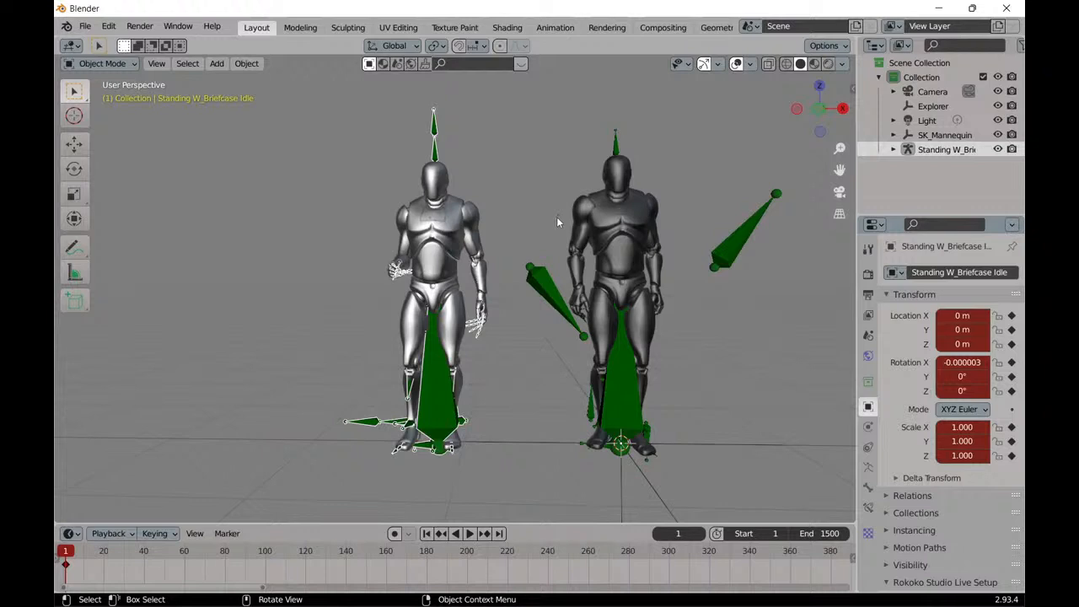
scroll(542, 215, "up", 2)
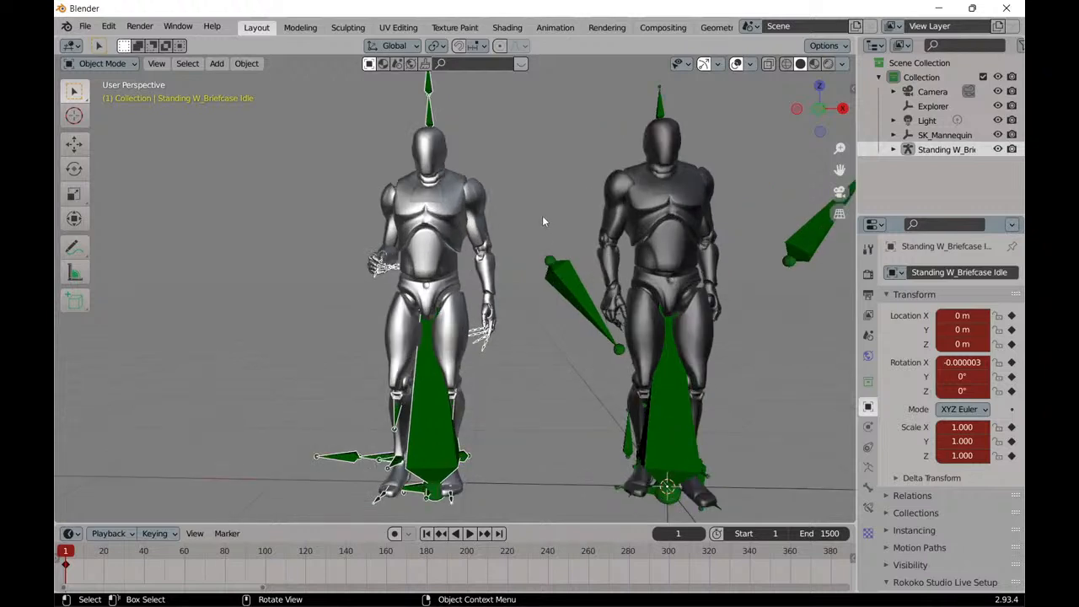
Select the black mannequin's root armature and switch it to Edit Mode.
left_click(662, 108)
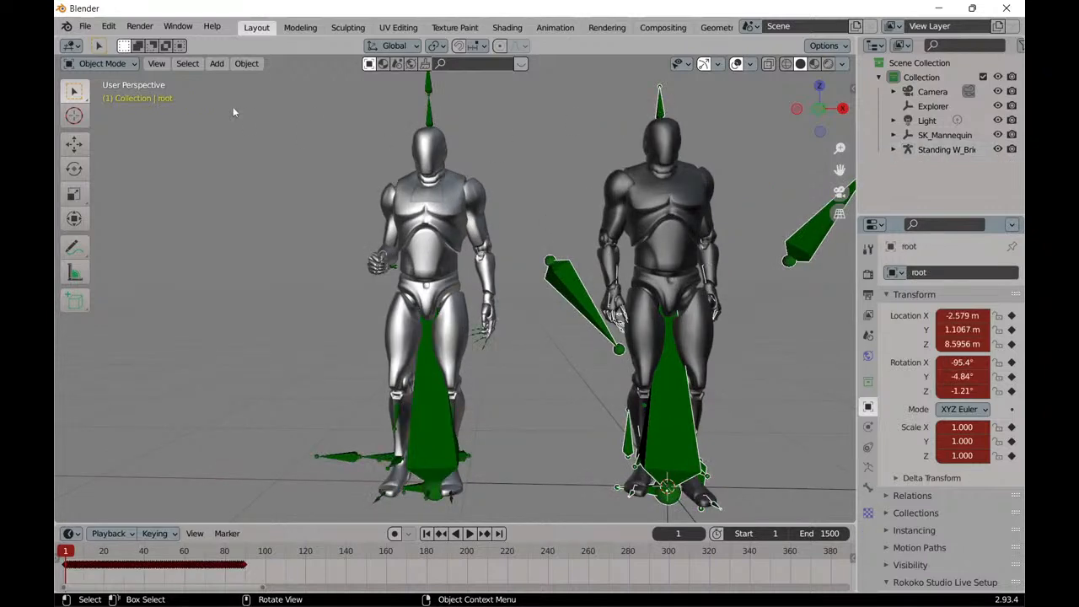
left_click(118, 65)
left_click(118, 95)
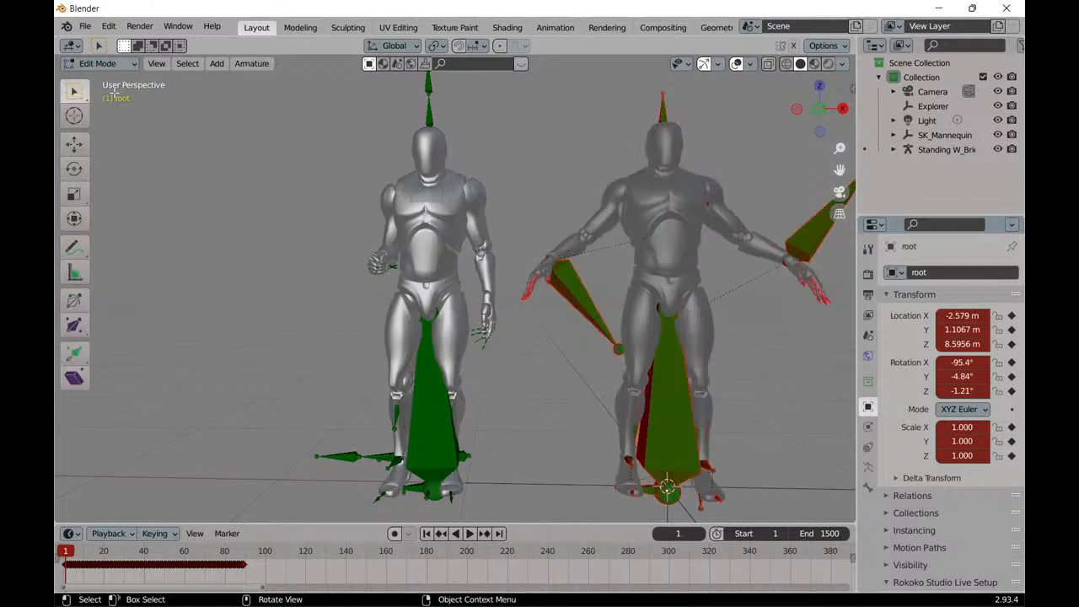
Examine the black mannequin's rest pose and bones from several angles, and return its armature to Object Mode.
middle_click_drag(660, 150, 614, 155)
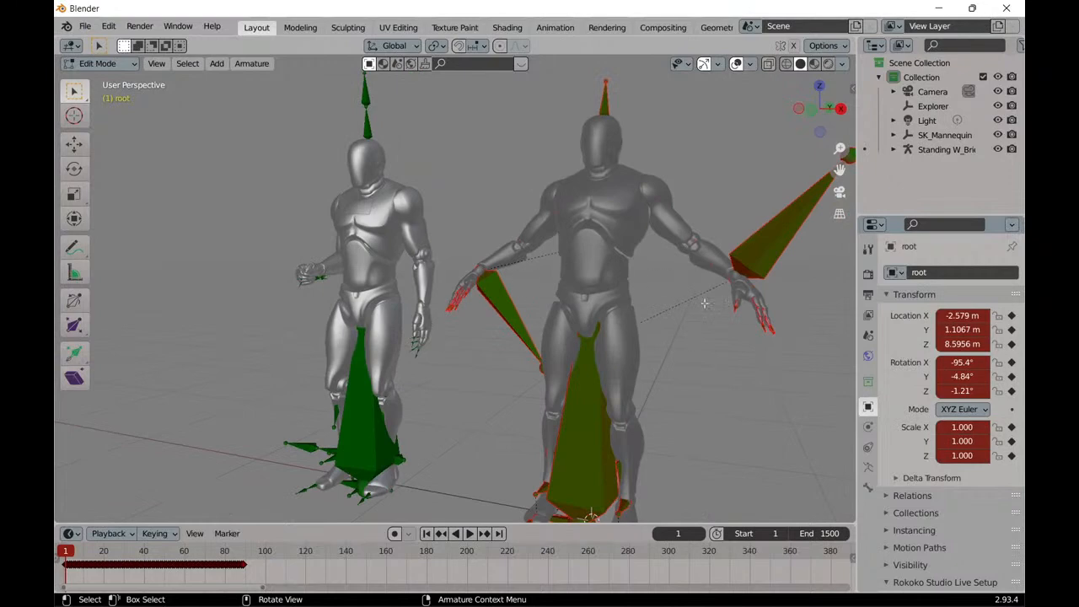
middle_click_drag(572, 232, 639, 236)
middle_click_drag(680, 309, 647, 278)
scroll(648, 278, "down", 3)
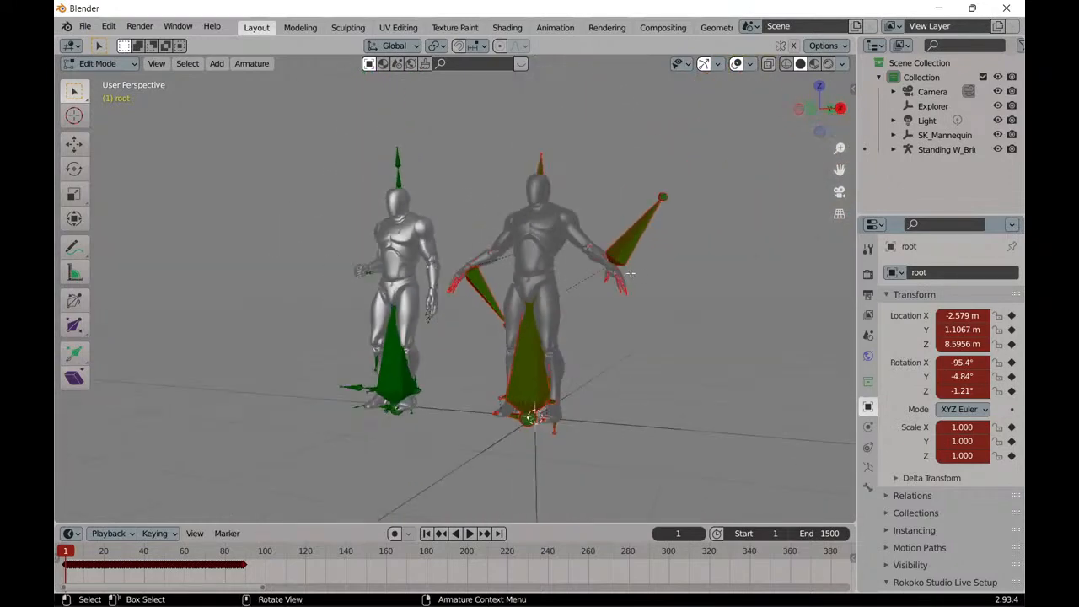
scroll(501, 272, "up", 3)
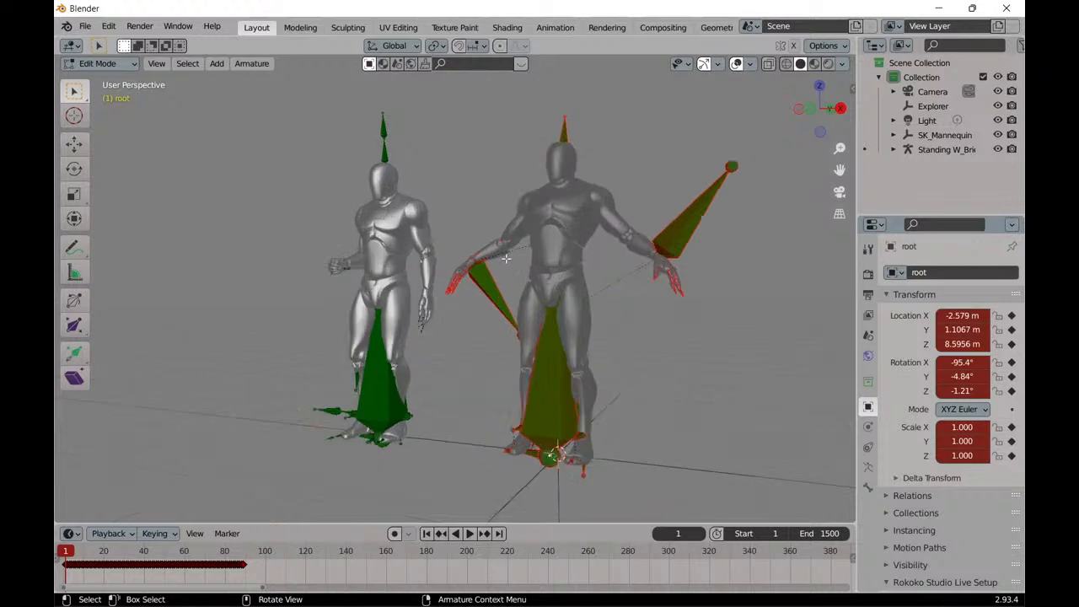
scroll(506, 238, "down", 2)
left_click(133, 70)
left_click(127, 80)
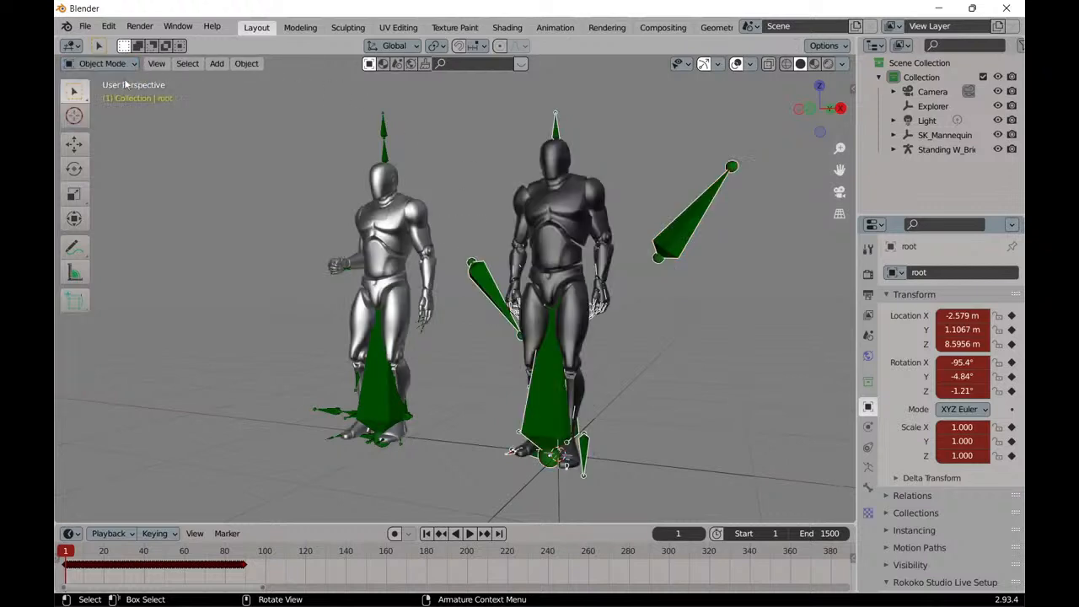
Compare the skeletons of both characters up close, keeping the black mannequin's root armature selected.
middle_click_drag(464, 283, 511, 287)
scroll(573, 395, "up", 2)
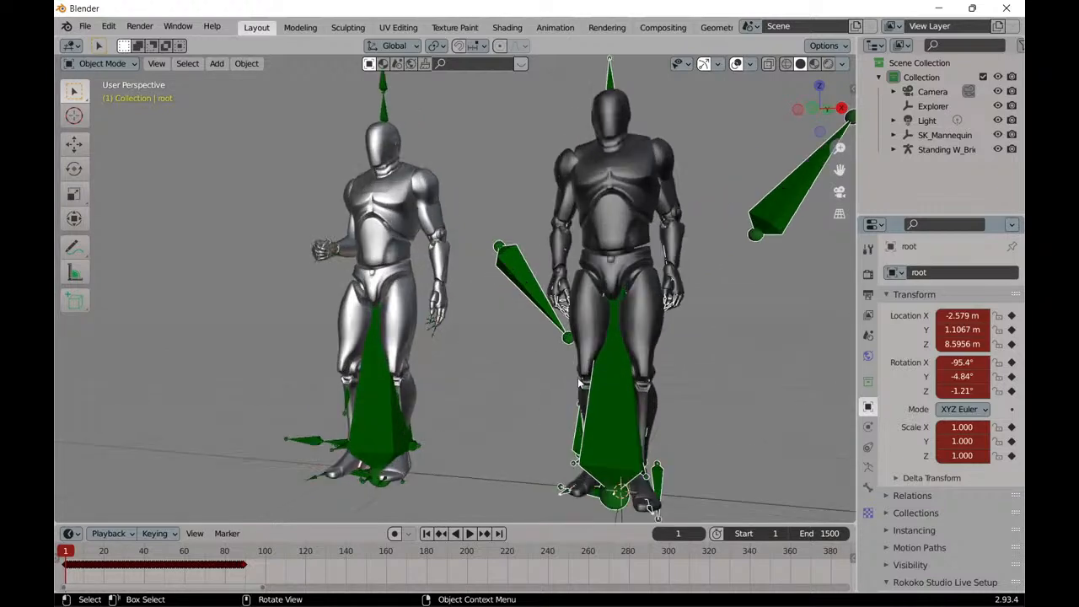
middle_click_drag(578, 381, 546, 364)
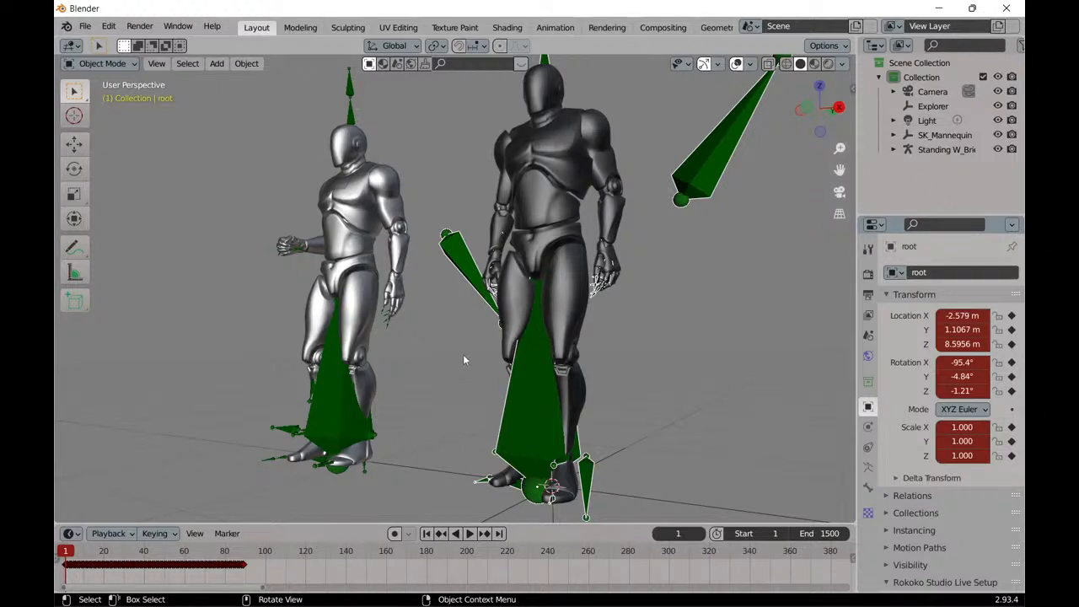
scroll(465, 356, "down", 2)
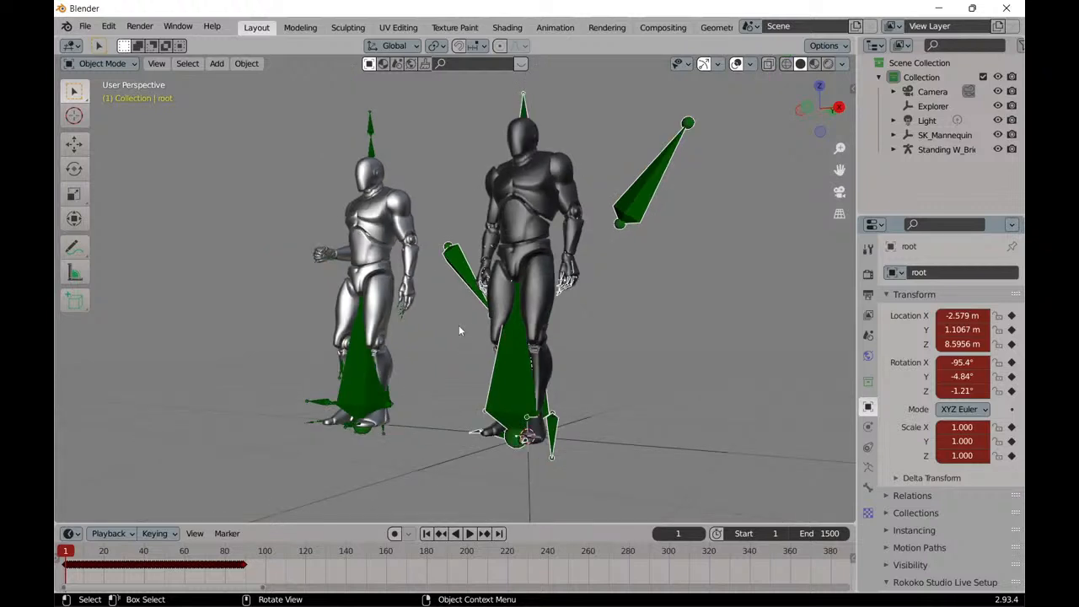
left_click(458, 332)
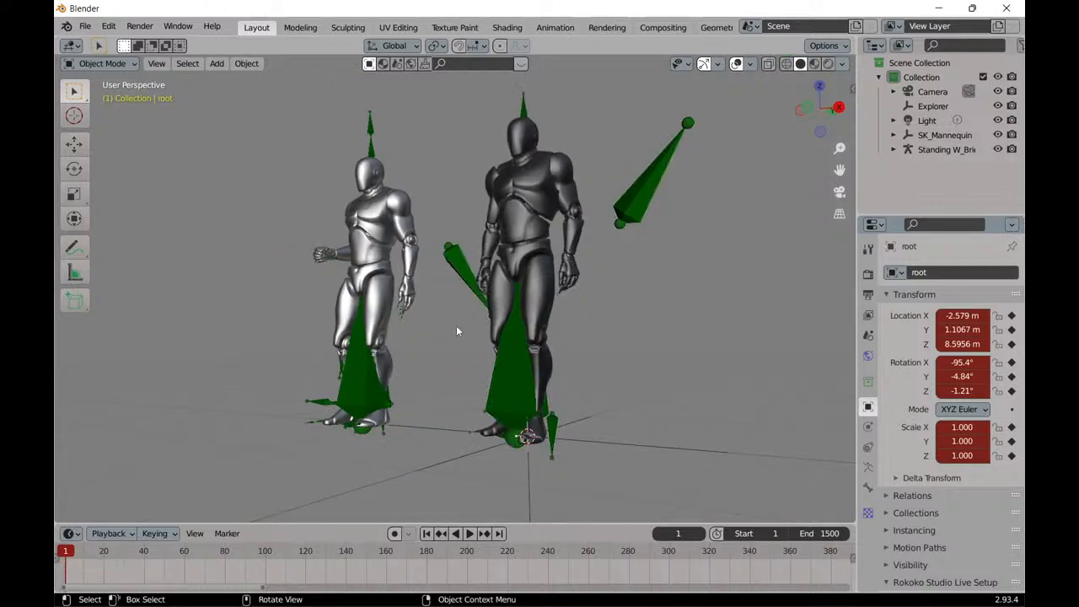
left_click(466, 272)
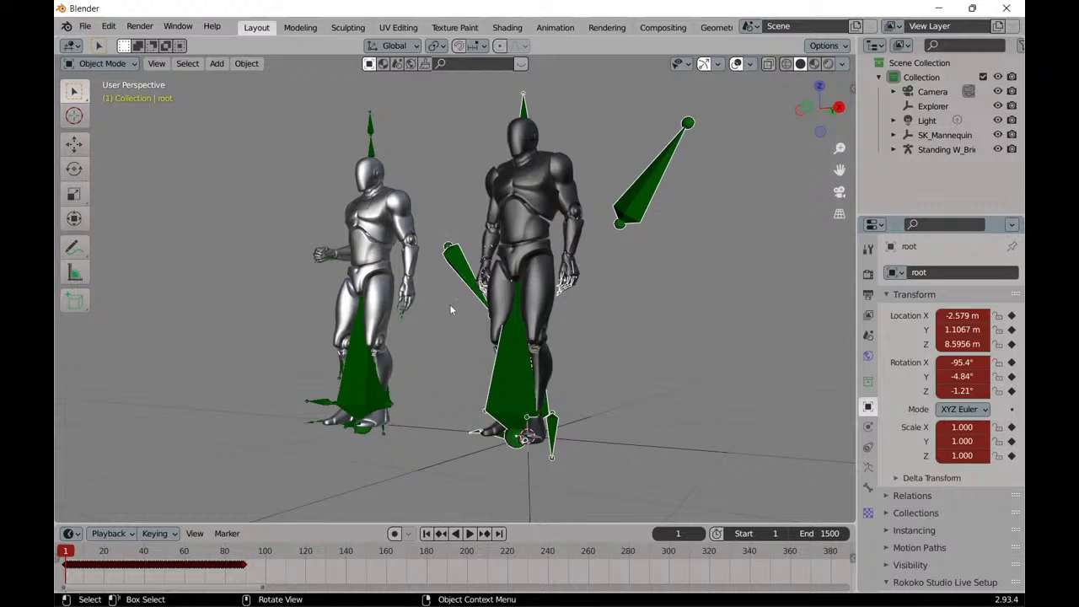
scroll(452, 309, "up", 2)
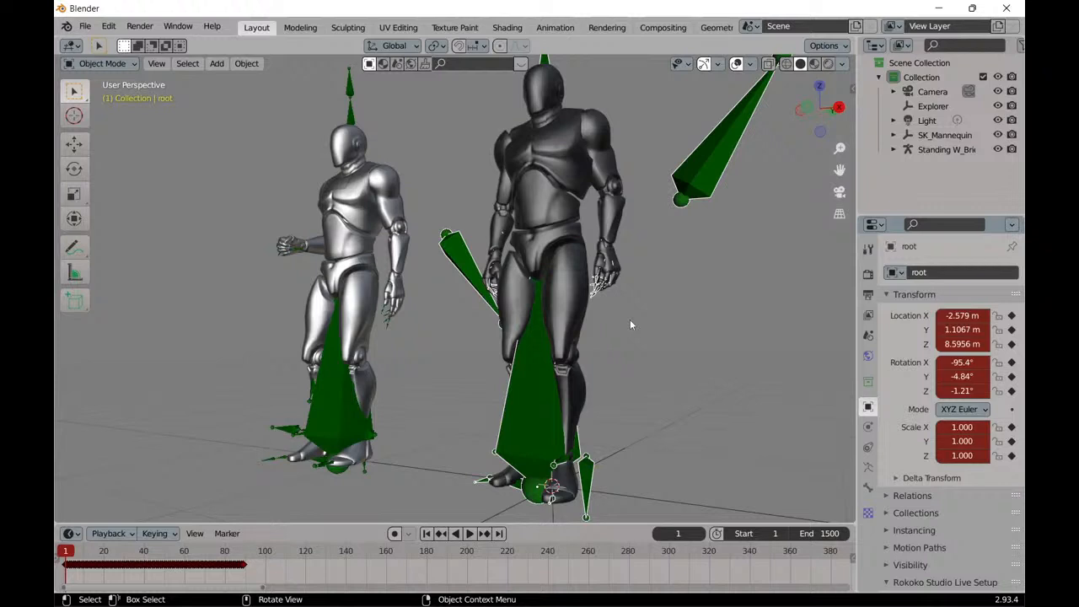
mouse_move(653, 321)
middle_mouse_down()
mouse_move(670, 330)
mouse_move(658, 326)
middle_mouse_up()
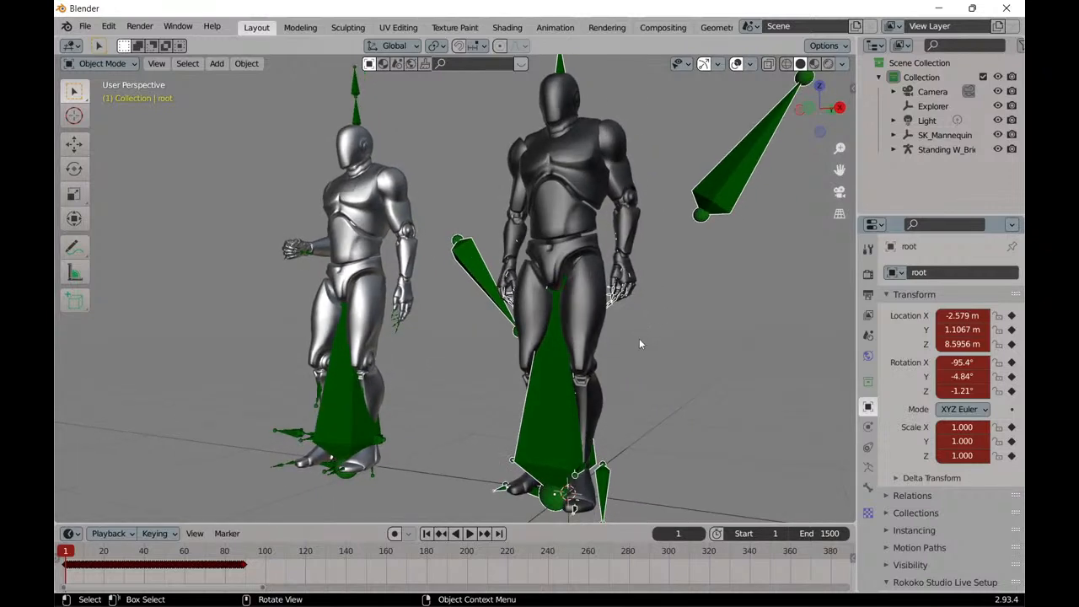
Play both characters' animations briefly, stop playback, and scrub the timeline back to frame 16.
key("space")
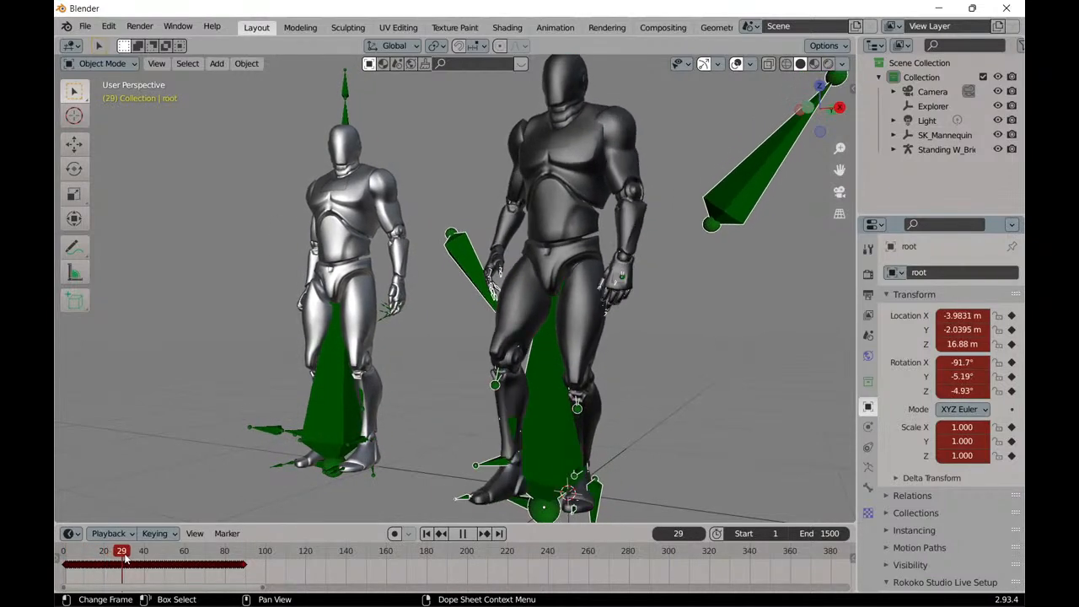
key("space")
left_click_drag(144, 554, 96, 554)
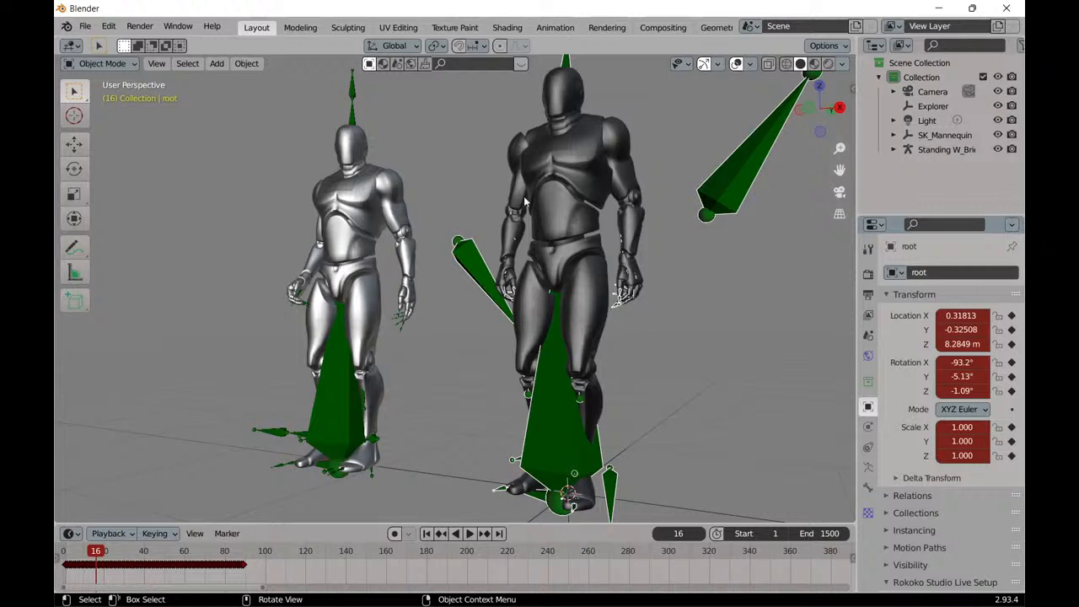
Undo the recent actions back past the black mannequin's import, to the silver character's Pose Mode state with HeadTop_End active.
left_click(108, 27)
left_click(114, 41)
left_click(108, 27)
left_click(114, 42)
left_click(110, 27)
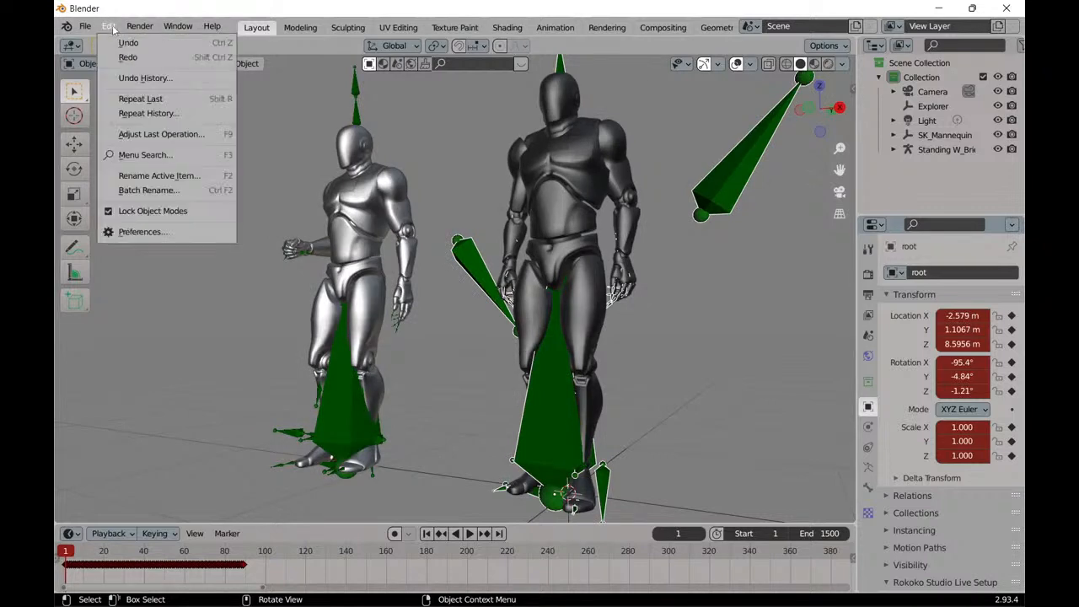
left_click(126, 42)
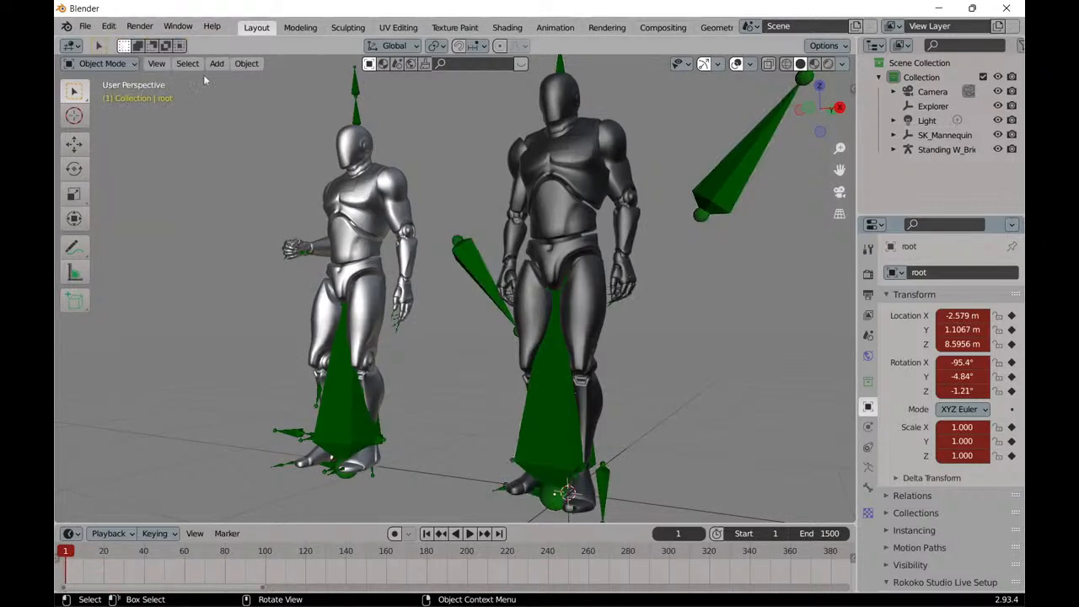
left_click(109, 26)
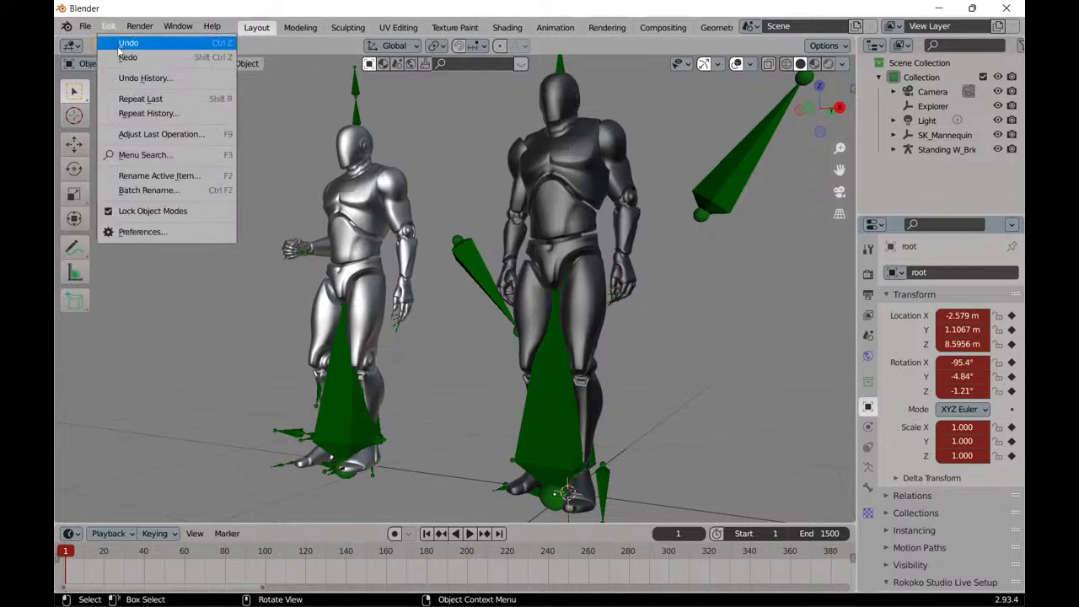
left_click(119, 47)
left_click(109, 26)
left_click(103, 43)
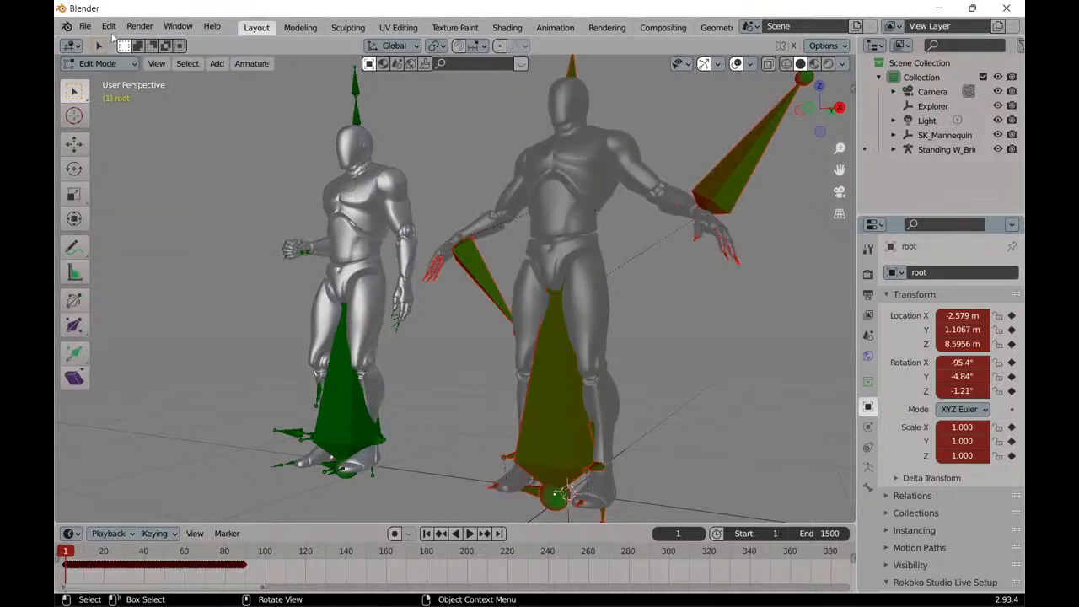
left_click(109, 26)
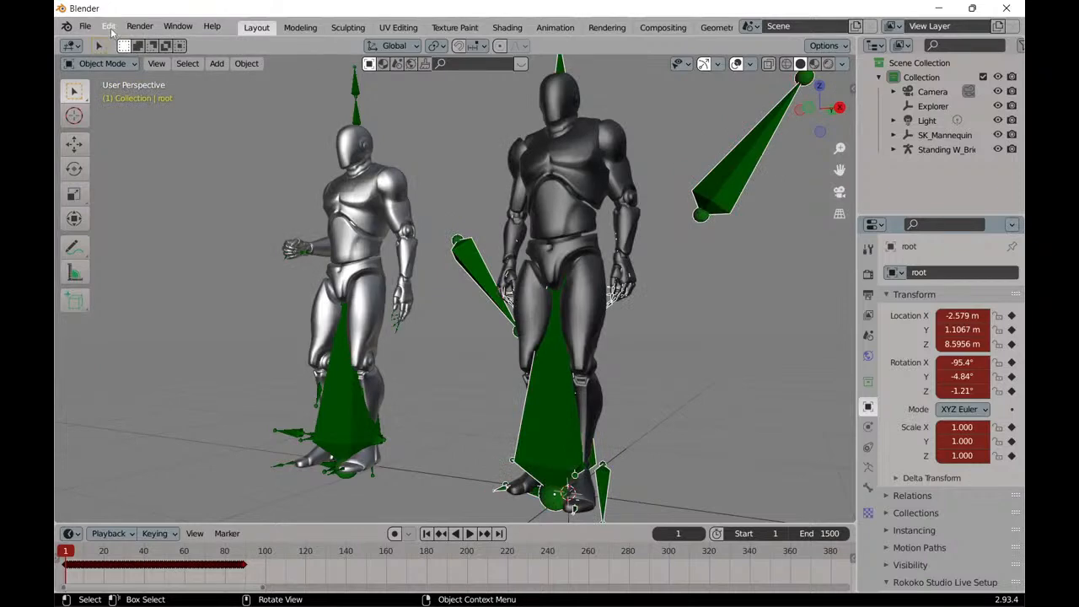
left_click(109, 26)
left_click(122, 42)
left_click(109, 26)
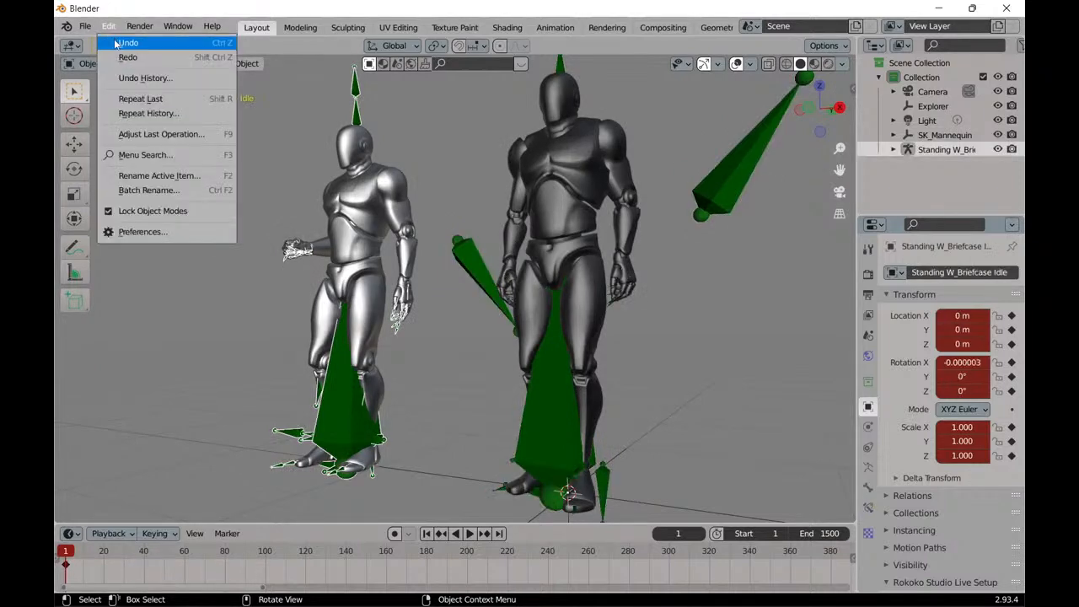
left_click(119, 43)
left_click(108, 26)
left_click(120, 43)
left_click(109, 26)
left_click(115, 44)
left_click(109, 26)
left_click(118, 43)
left_click(109, 26)
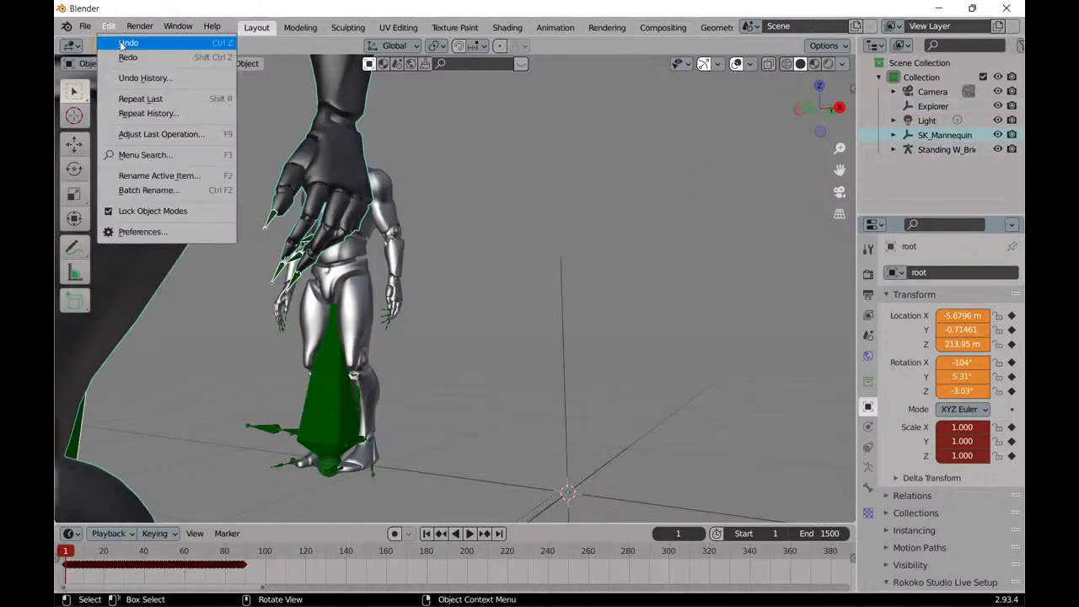
left_click(119, 43)
left_click(109, 26)
left_click(120, 43)
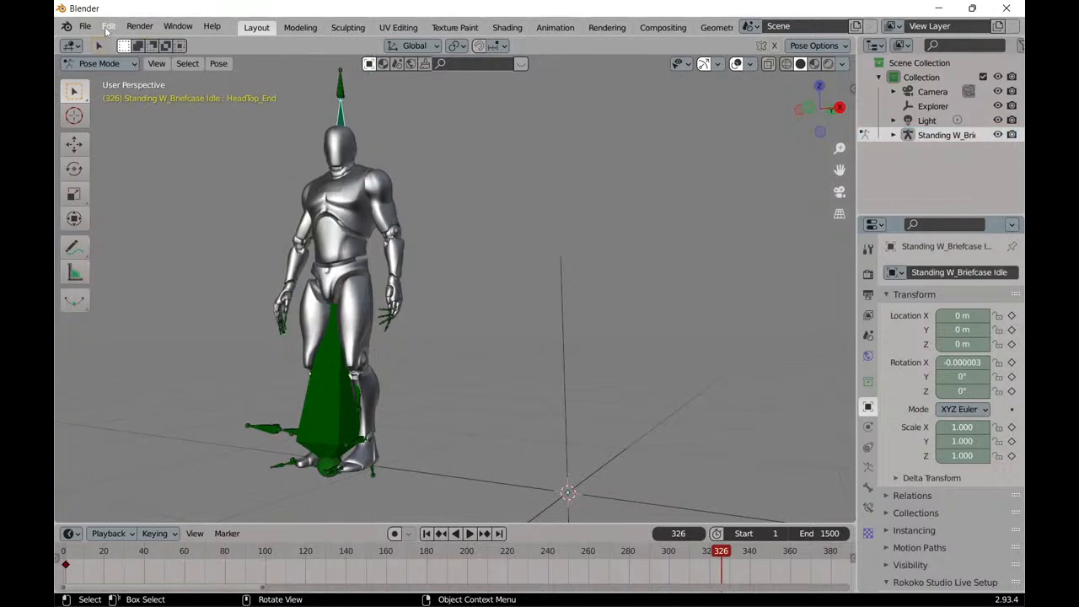
Import Standing W_Briefcase Idle.fbx from the UE4 Mannequin folder as FBX, with Automatic Bone Orientation enabled.
scroll(306, 221, "down", 6)
scroll(316, 240, "up", 7)
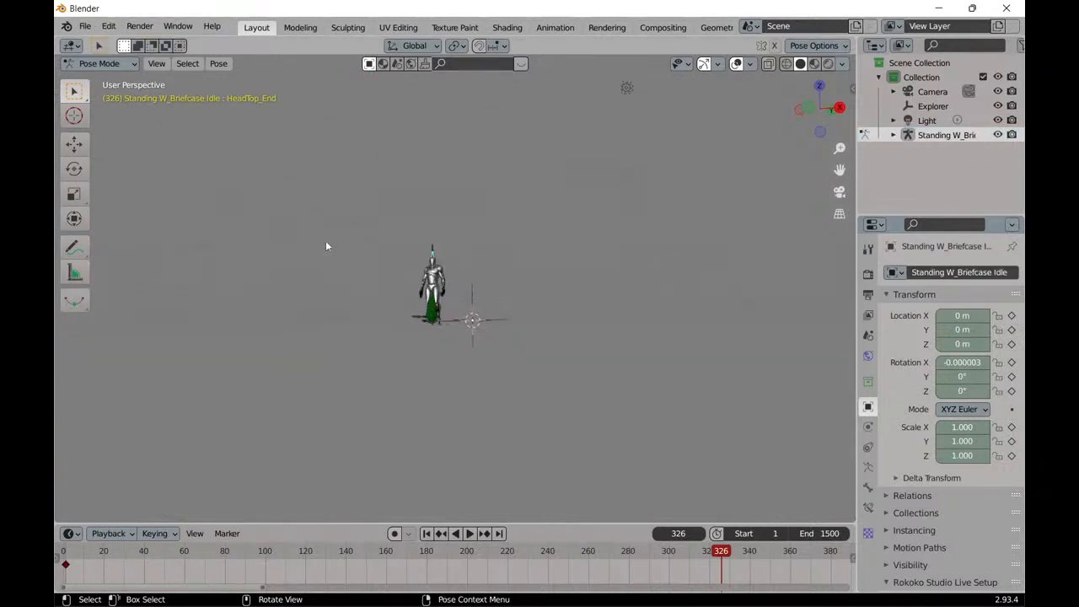
left_click(85, 26)
mouse_move(158, 229)
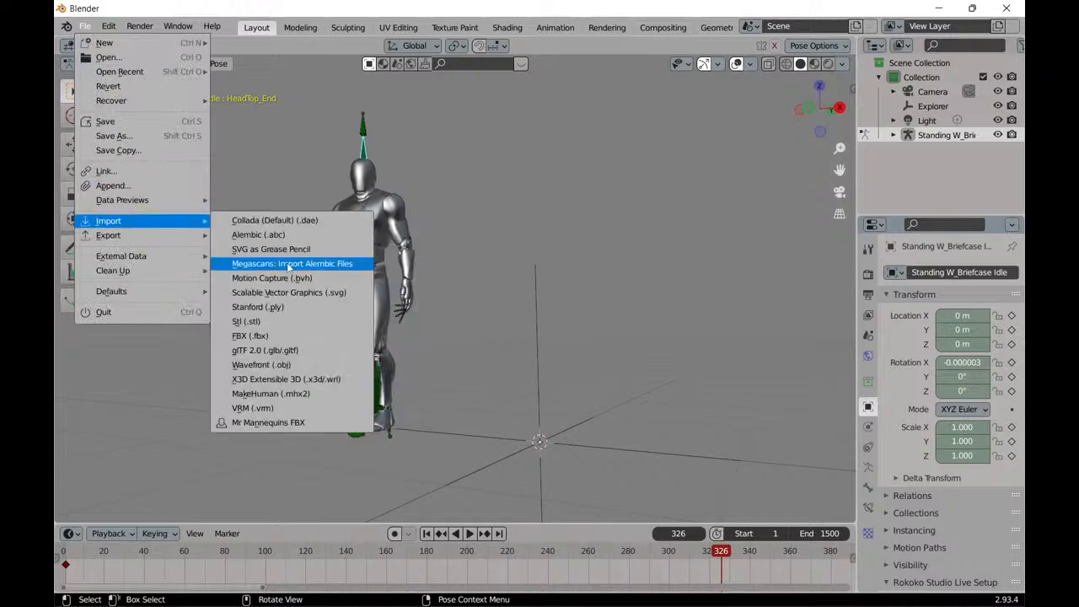
left_click(295, 338)
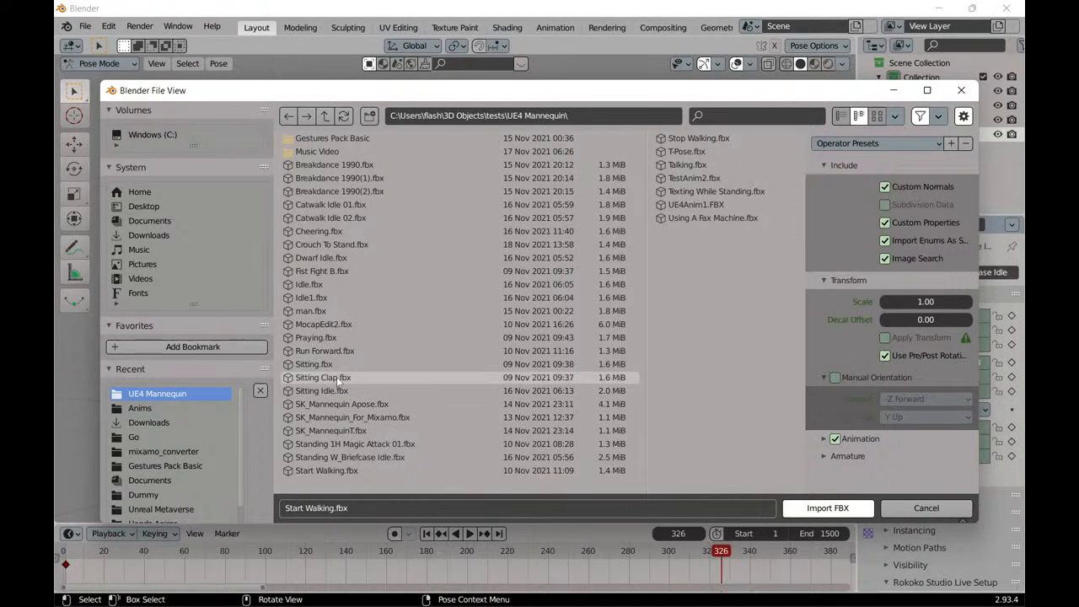
left_click(337, 457)
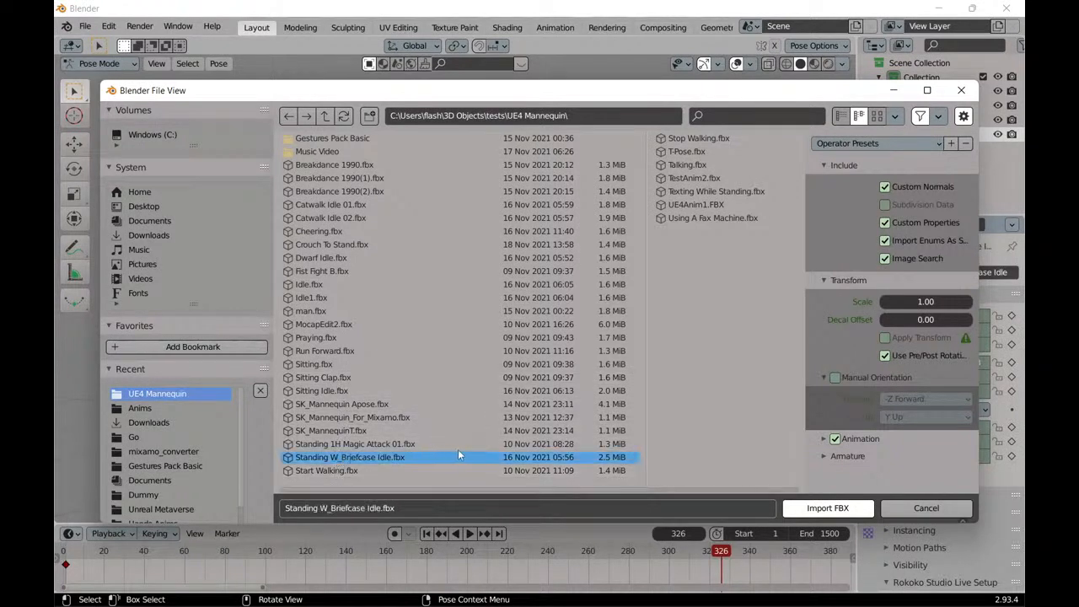
left_click(824, 455)
scroll(827, 460, "down", 2)
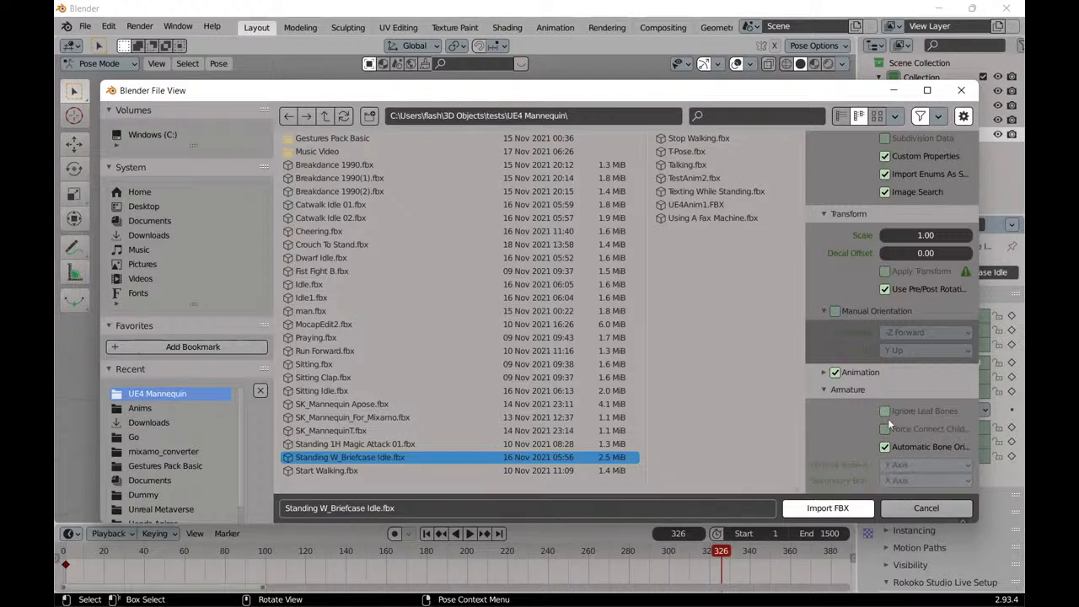
left_click(830, 509)
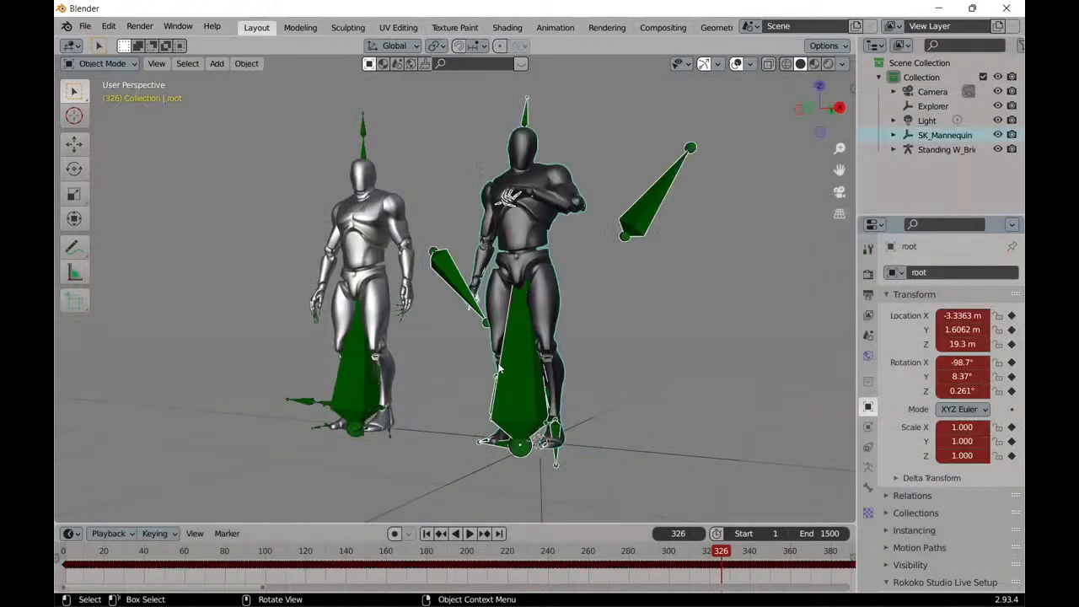
Play both mannequins' animations from frame 1, stop playback, and return to the first frame.
middle_click_drag(463, 362, 484, 377)
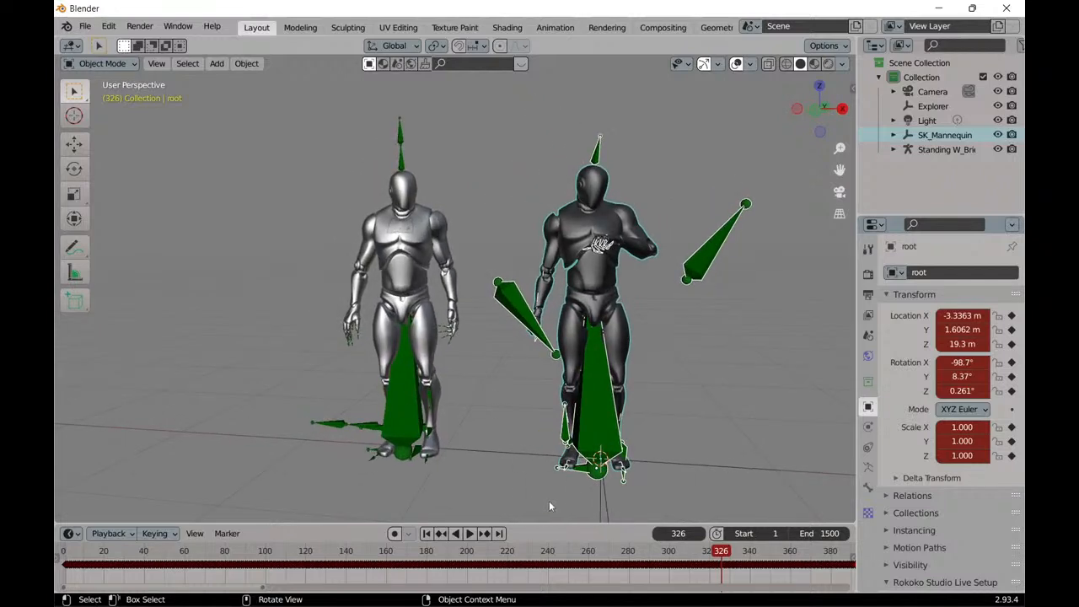
left_click(427, 533)
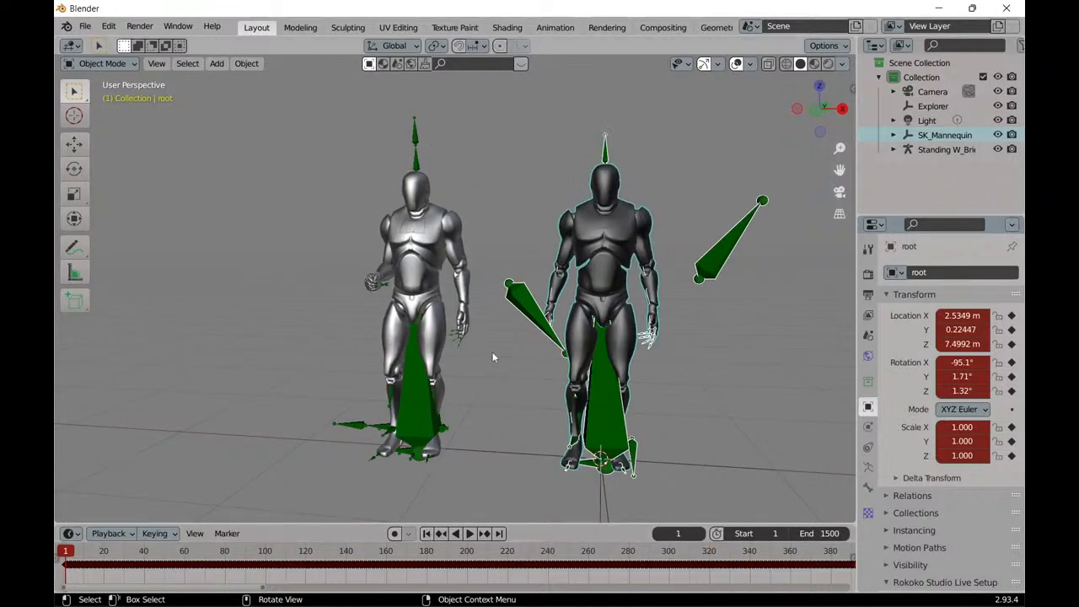
left_click(470, 534)
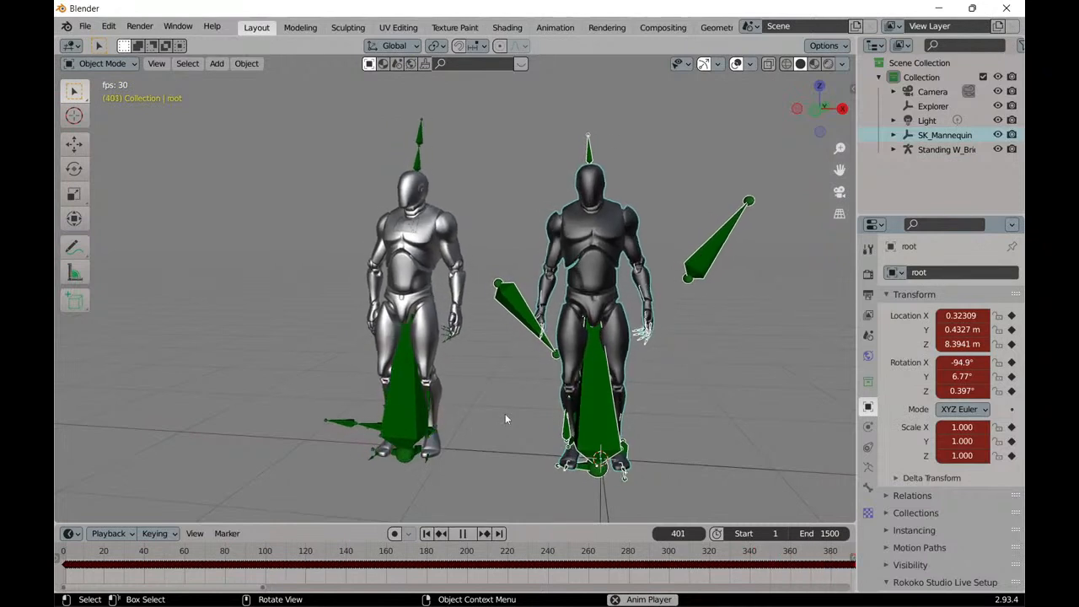
left_click(462, 533)
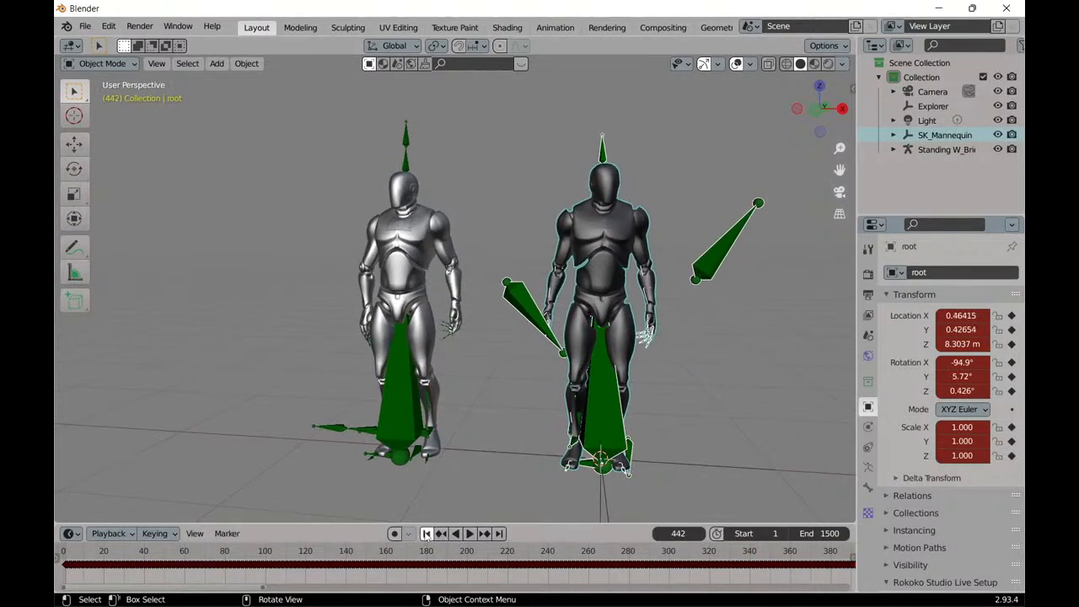
left_click(427, 533)
Compare both mannequins up close, replay their animations from frame 1, and stop at frame 722 to examine the skeletons.
middle_click_drag(568, 439, 550, 465)
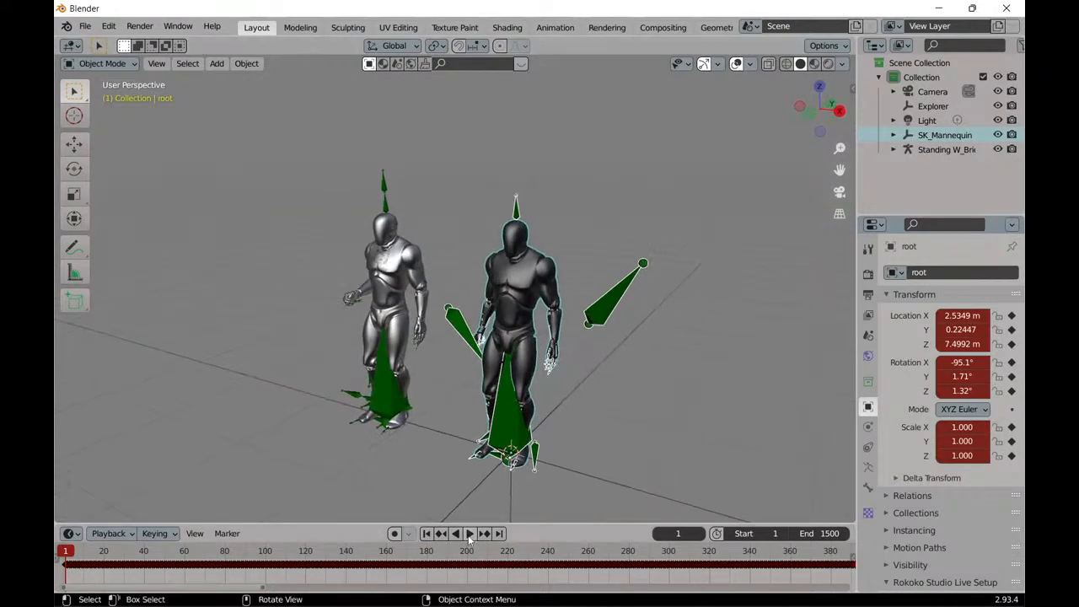
scroll(405, 363, "up", 4)
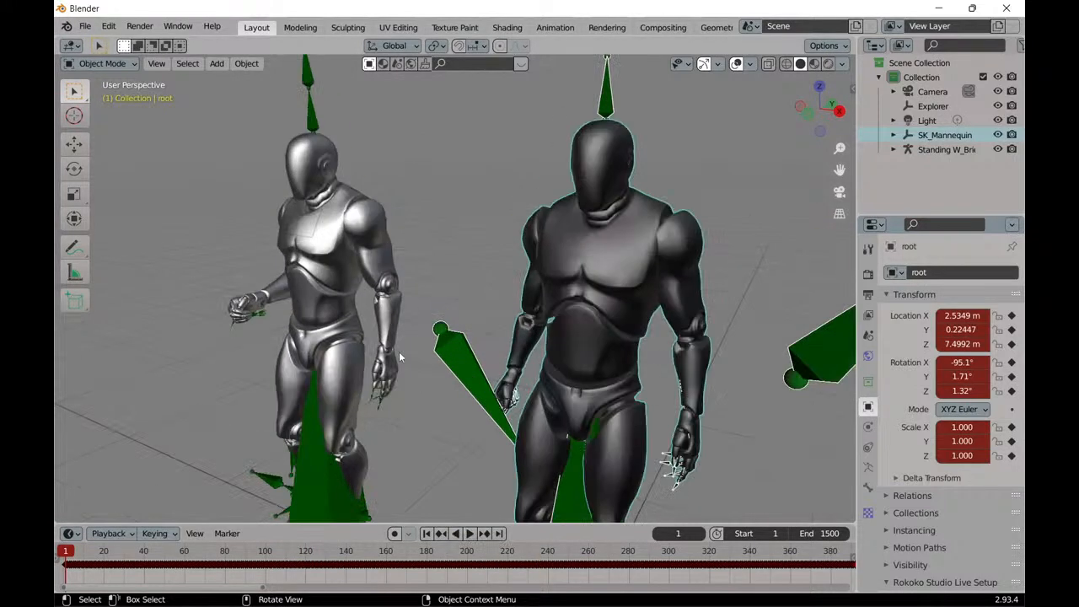
middle_click_drag(399, 354, 445, 332)
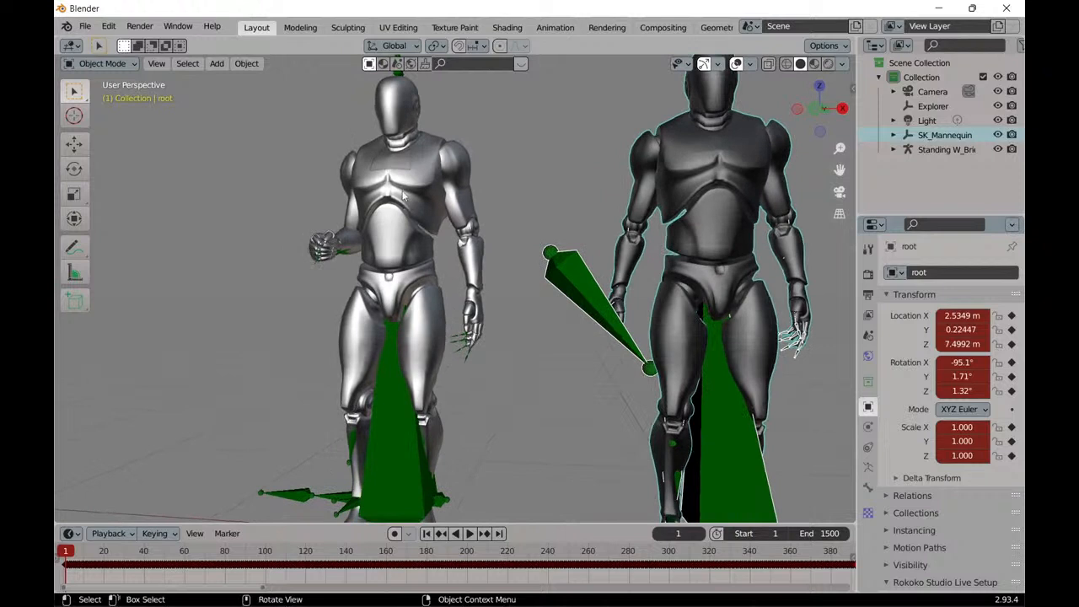
scroll(448, 207, "down", 2)
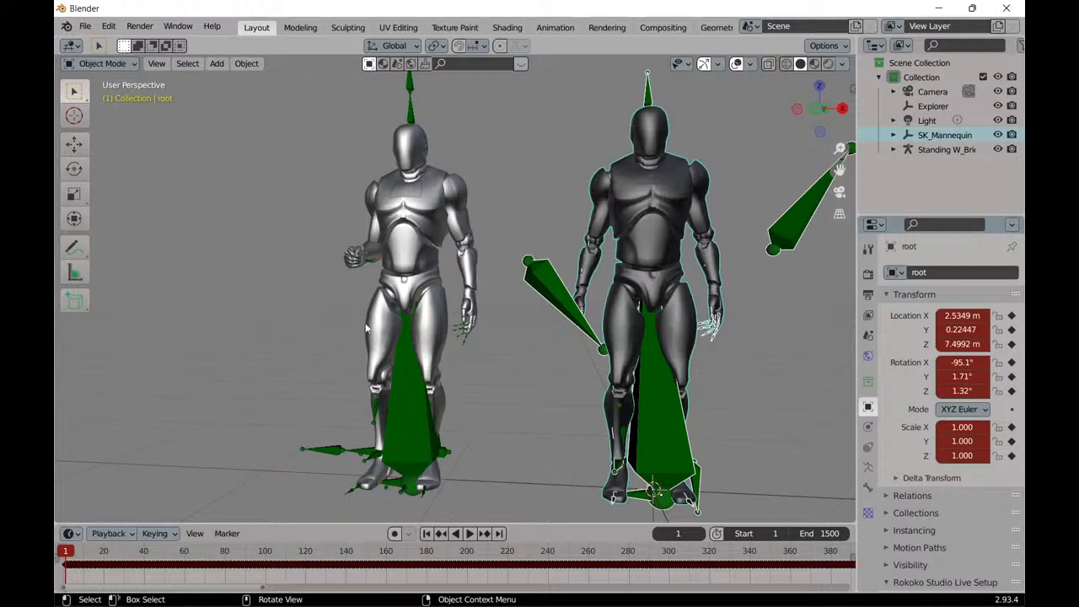
mouse_move(460, 602)
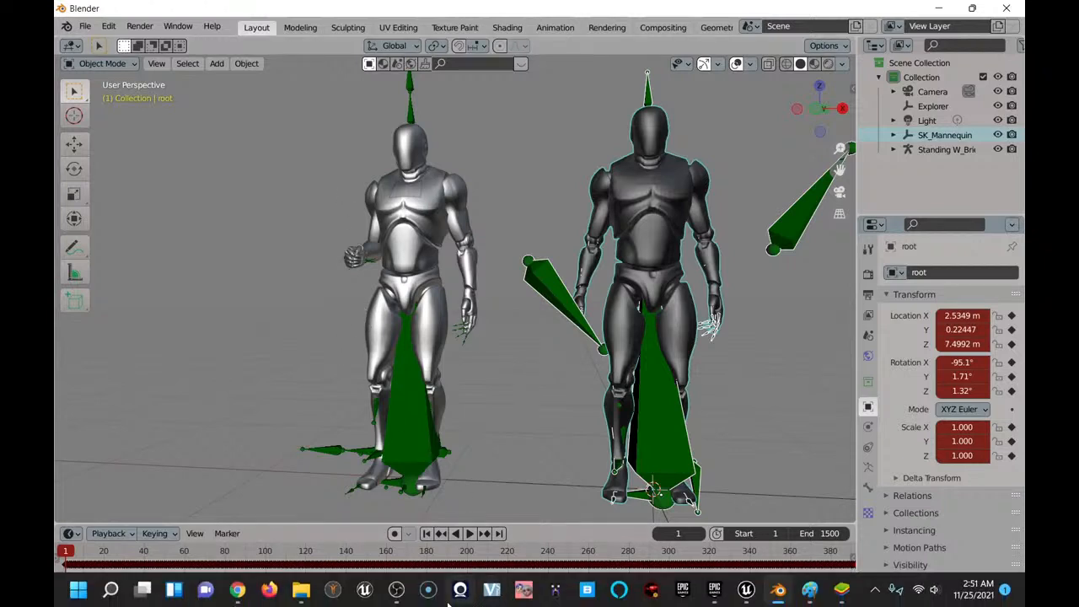
left_click(470, 534)
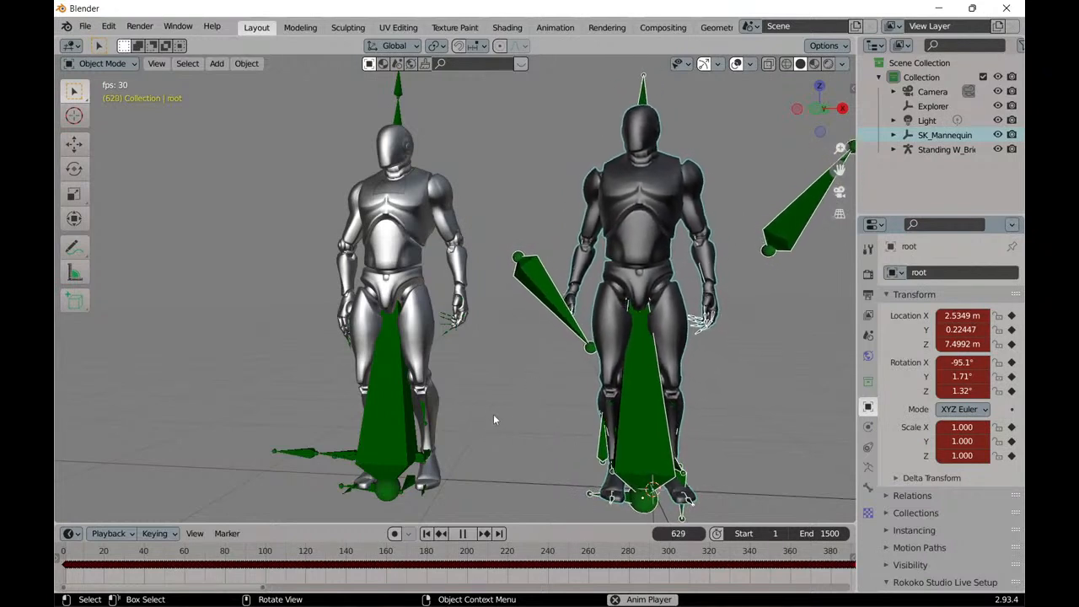
left_click(463, 534)
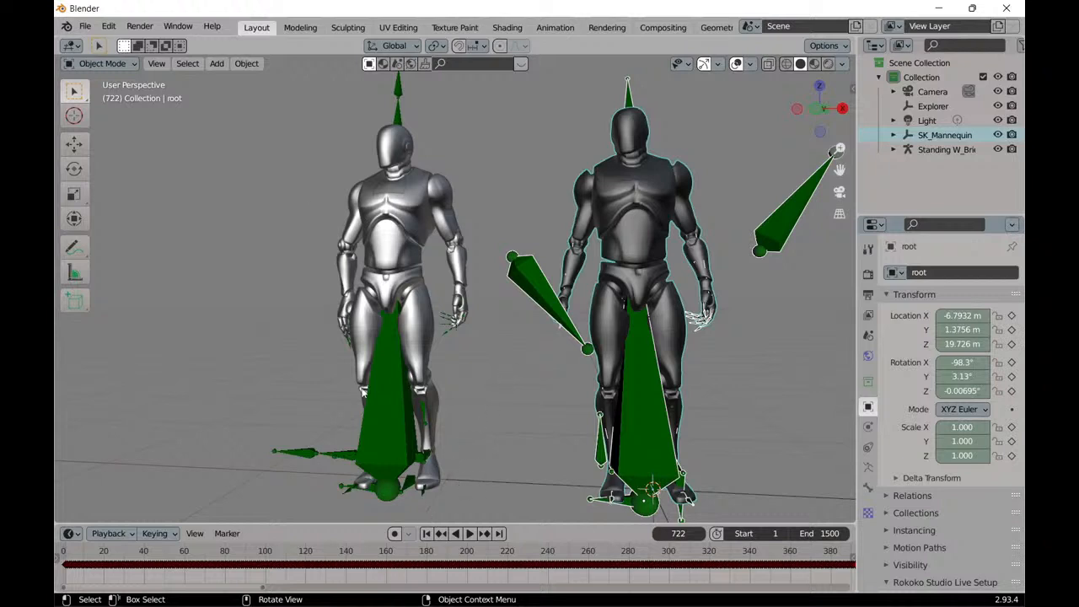
mouse_move(314, 221)
middle_mouse_down()
mouse_move(279, 233)
mouse_move(322, 235)
mouse_move(312, 223)
middle_mouse_up()
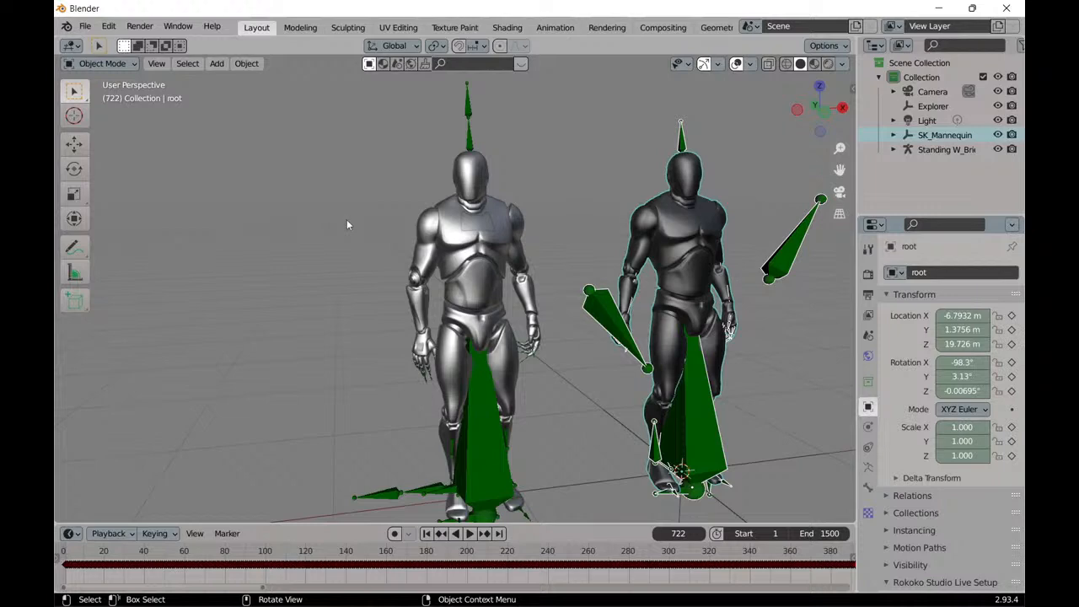
middle_click_drag(346, 249, 310, 250)
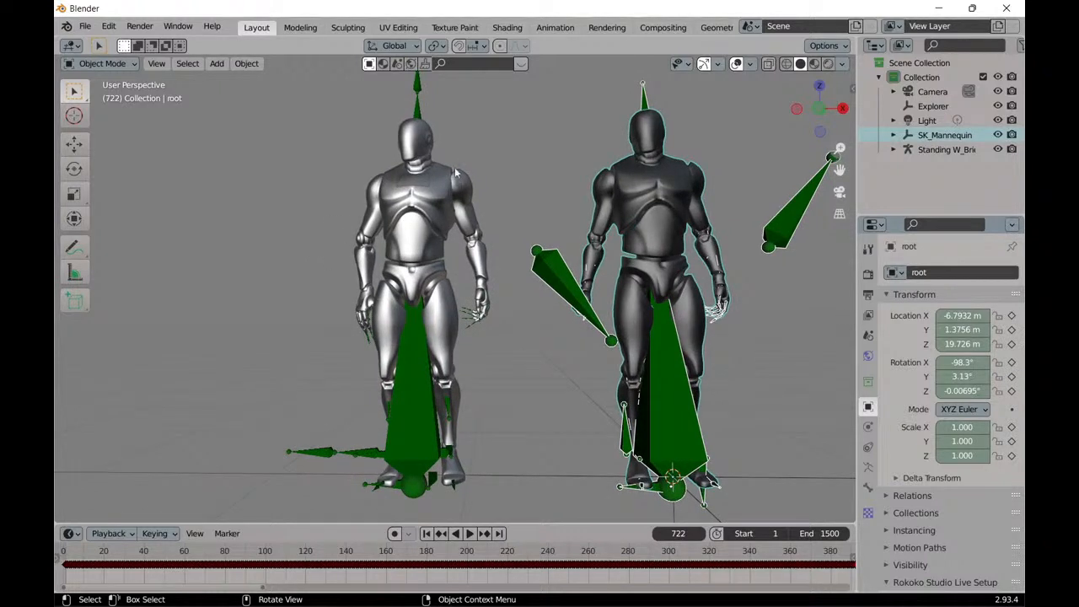
Minimize Blender and OBS, and switch to Chrome to show the PixCap My Projects page.
left_click(946, 9)
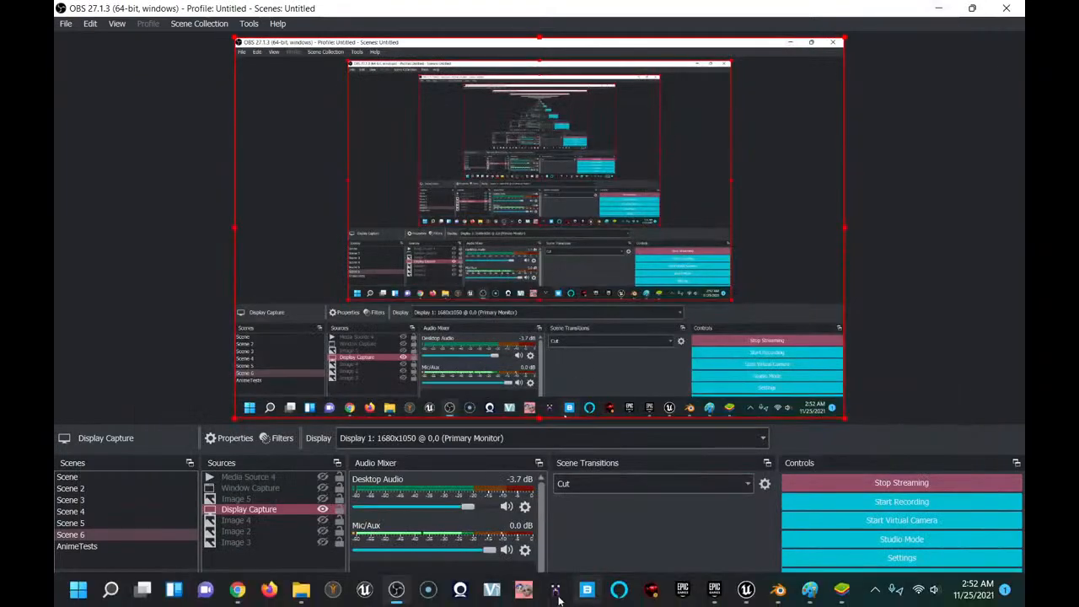
left_click(395, 591)
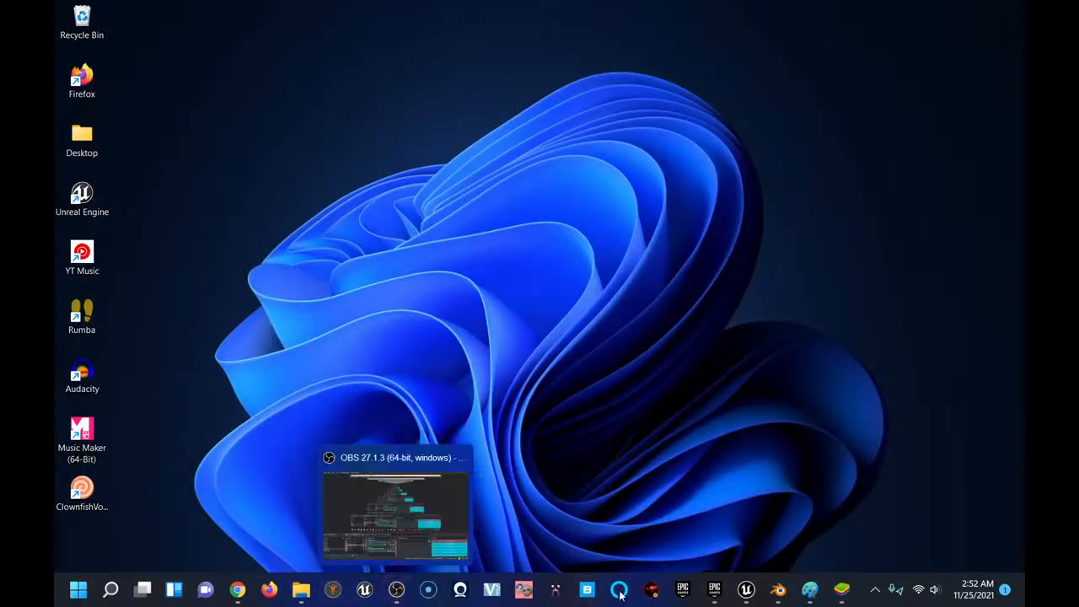
mouse_move(779, 596)
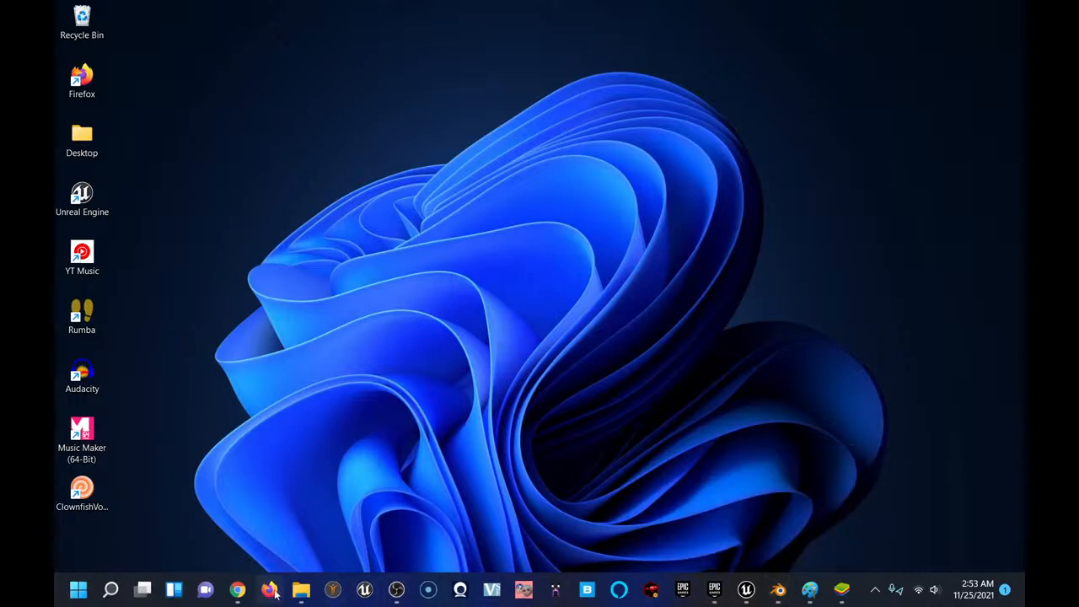
left_click(239, 593)
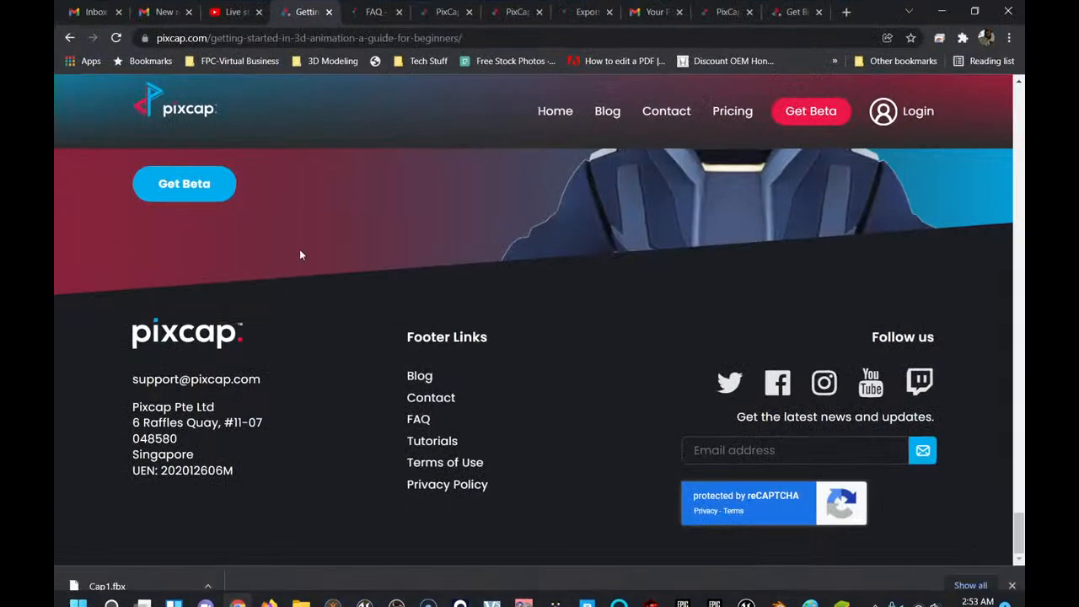
scroll(356, 309, "up", 3)
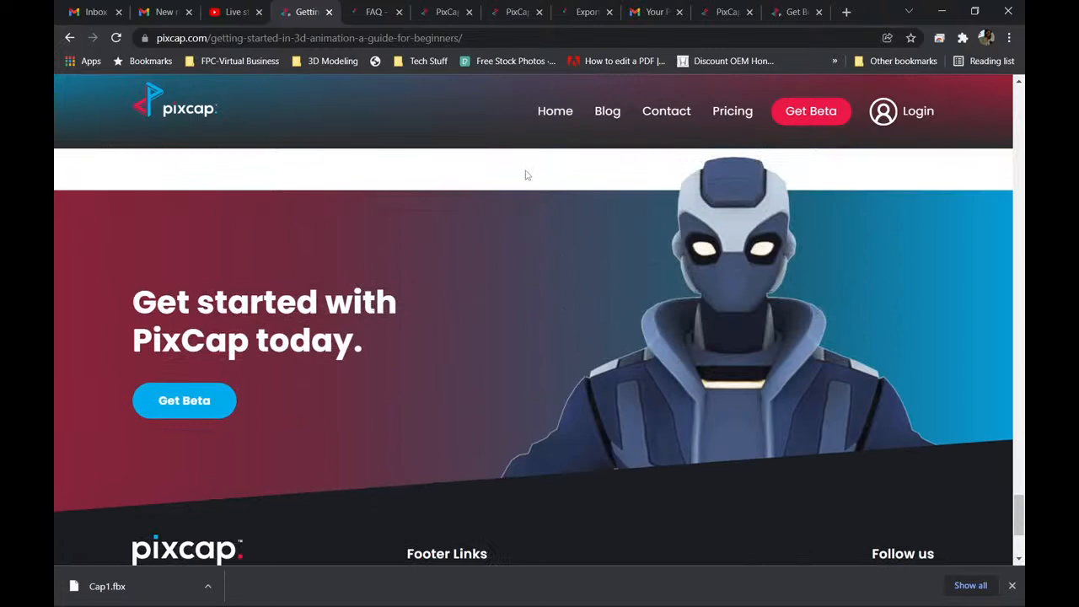
left_click(516, 14)
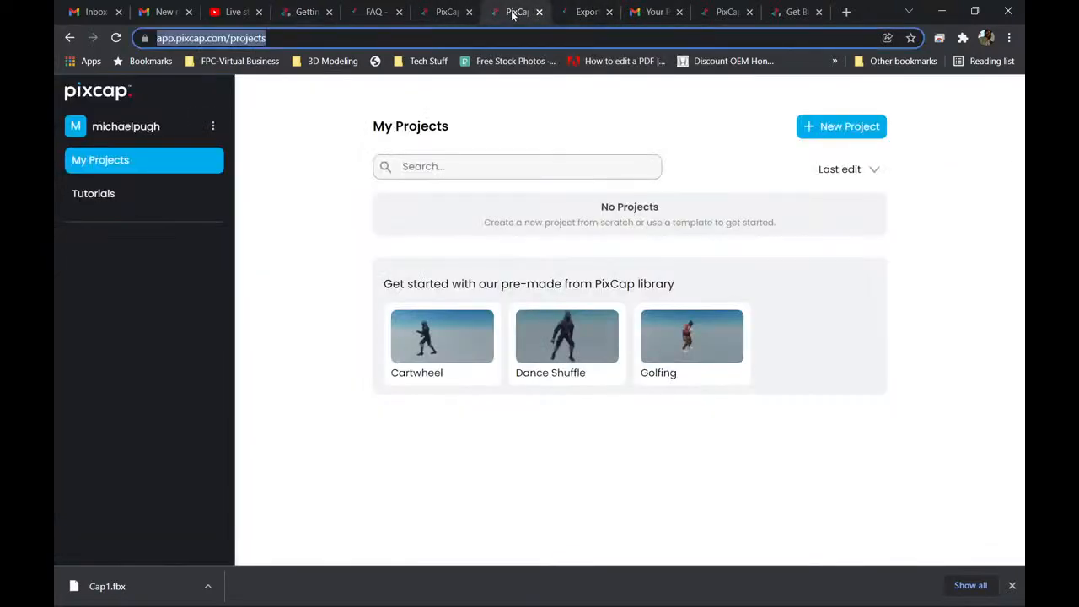
Look over the PixCap sign-up form and the FAQ page, ending on the My Projects page.
left_click(443, 17)
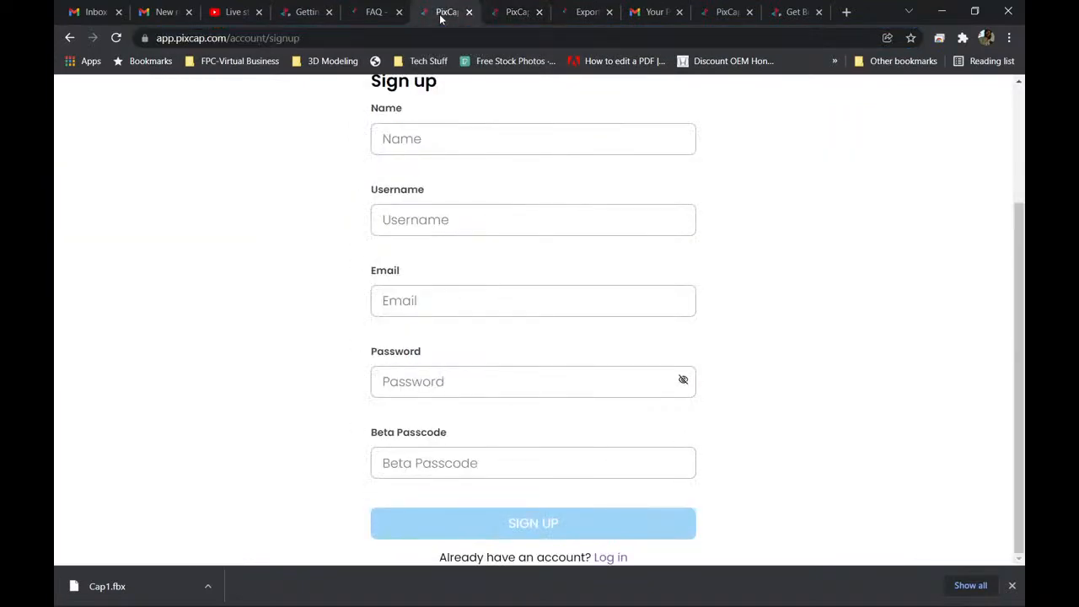
scroll(332, 144, "up", 2)
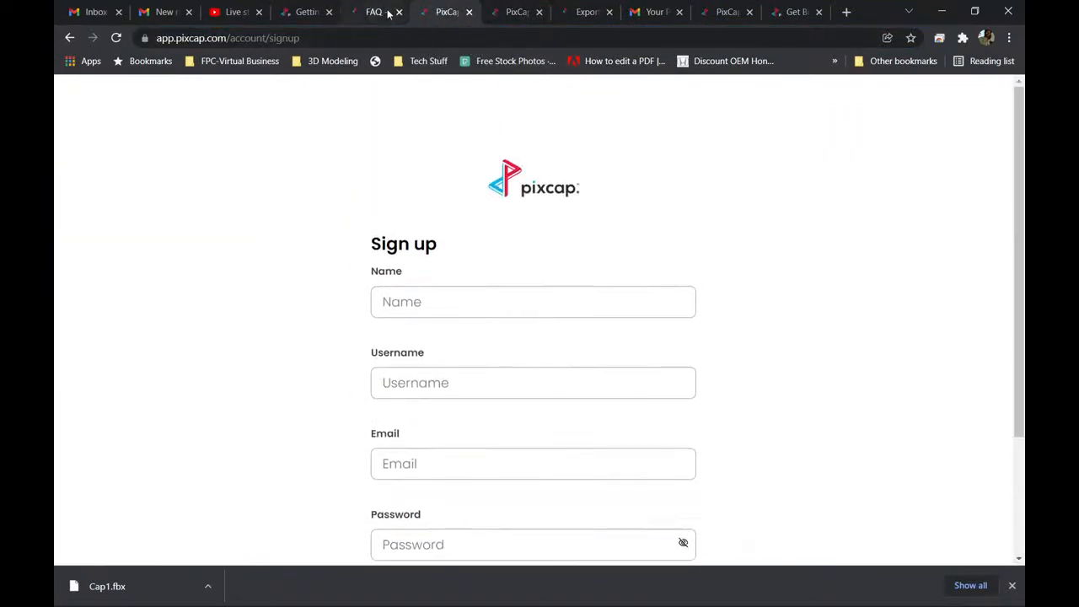
left_click(387, 13)
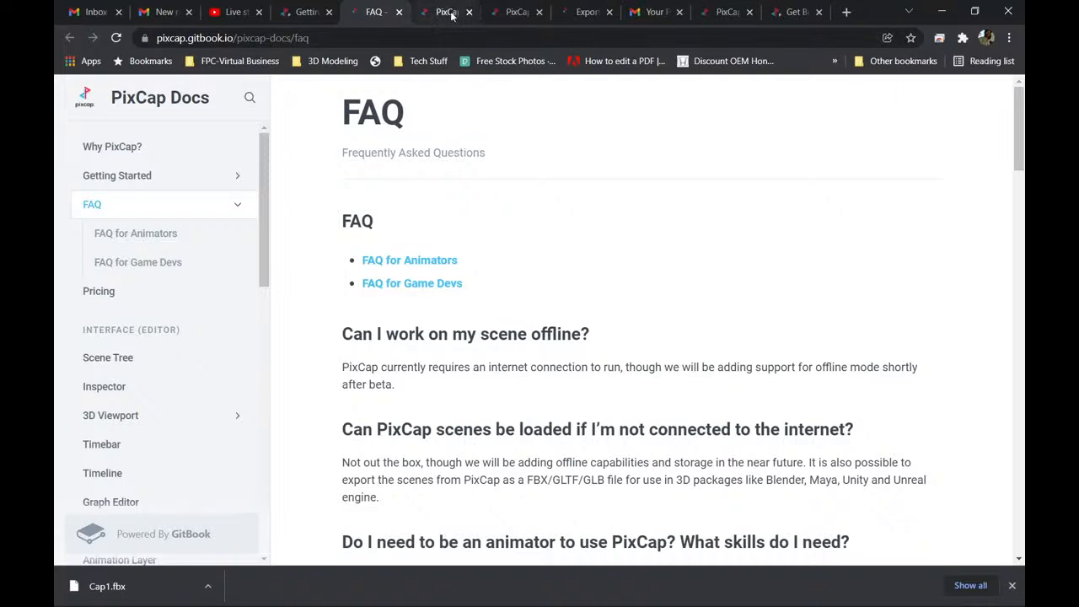
left_click(513, 12)
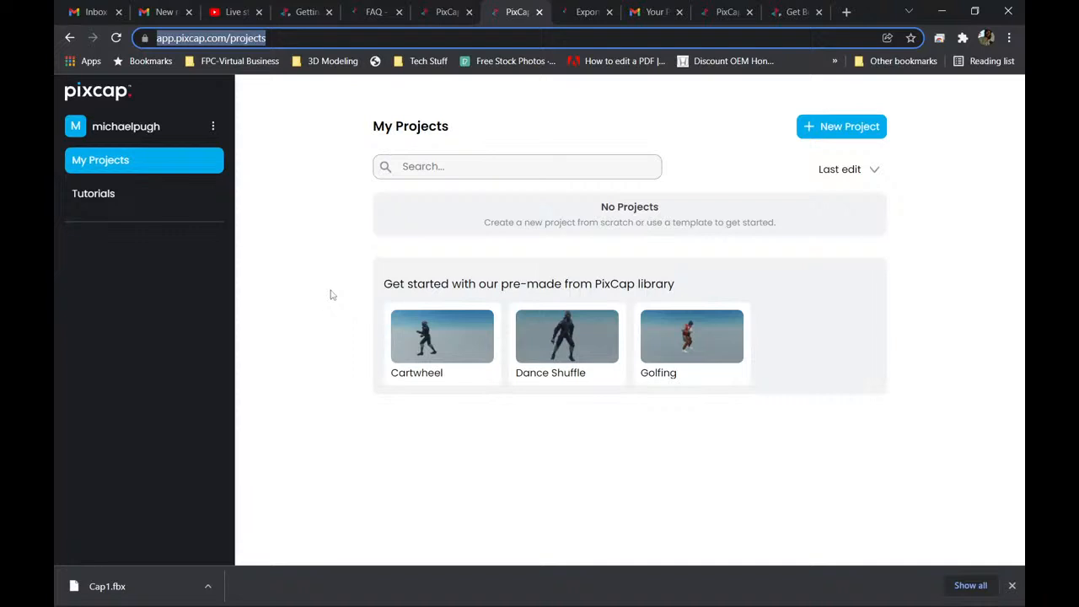
left_click(442, 13)
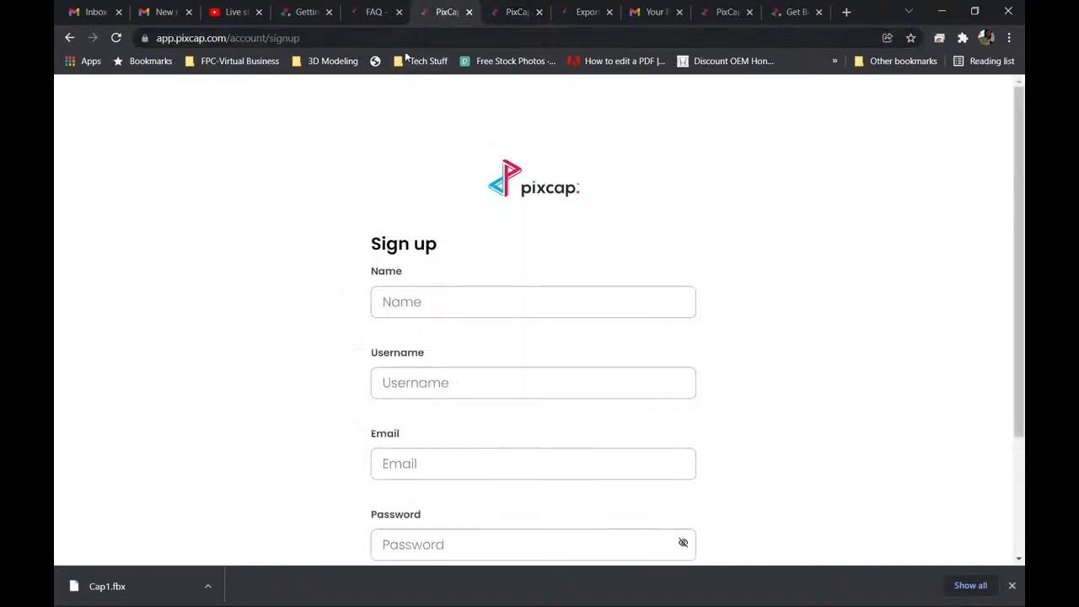
left_click(514, 12)
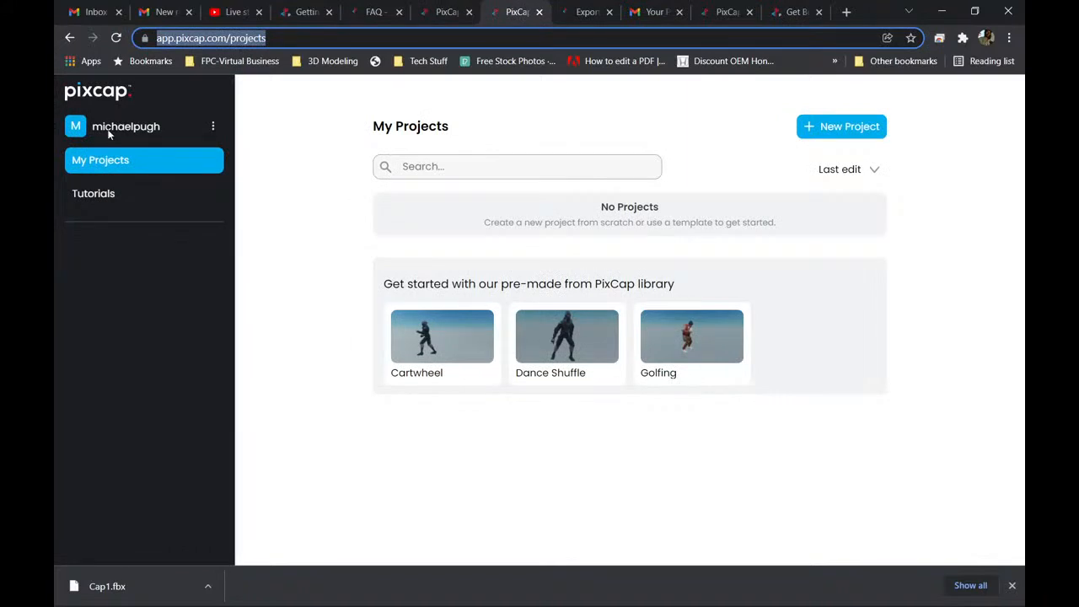
Try to reach PixCap's home page through its logo and by removing /projects from the address, and go back to My Projects.
left_click(100, 97)
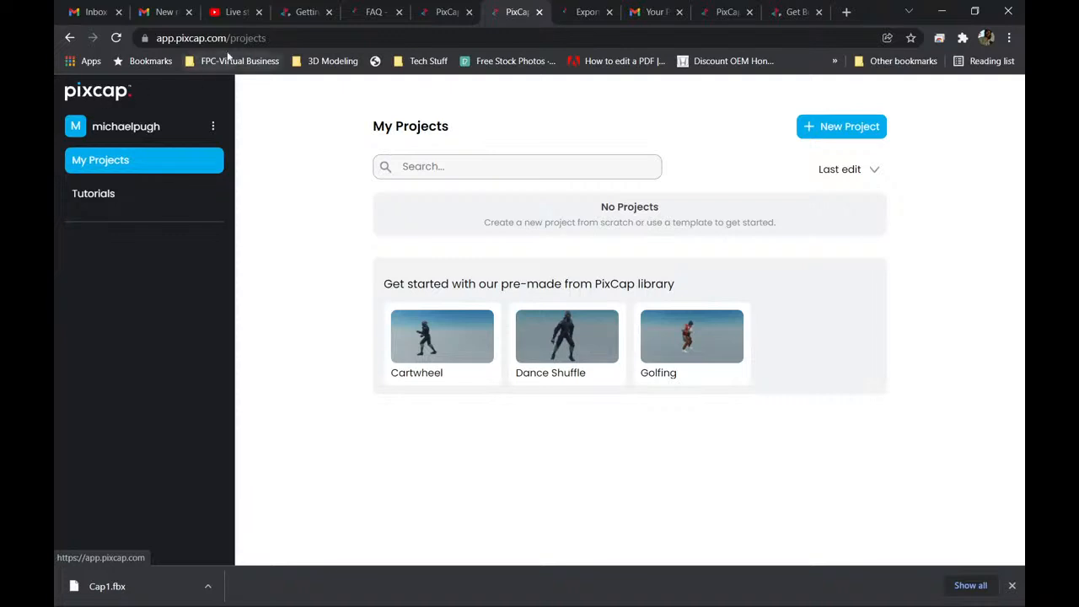
left_click_drag(272, 37, 226, 38)
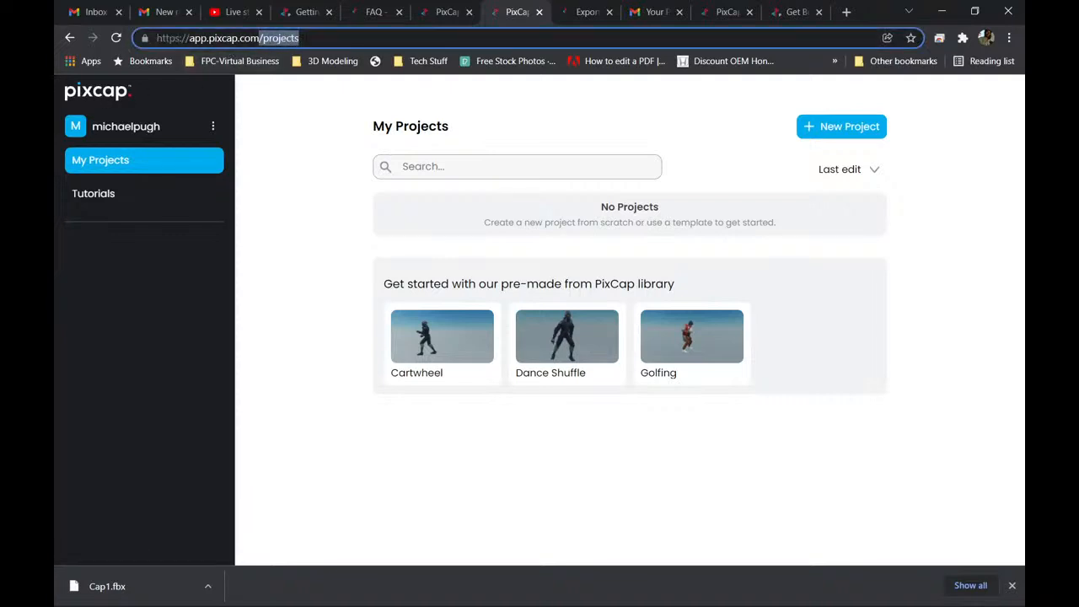
key("BackSpace")
key("Return")
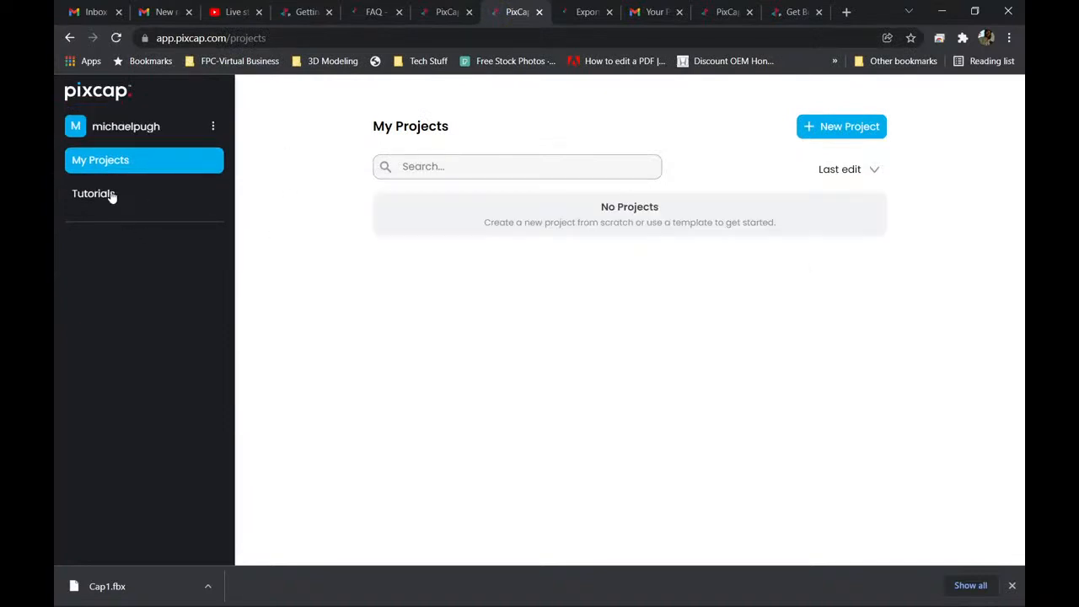
left_click(70, 37)
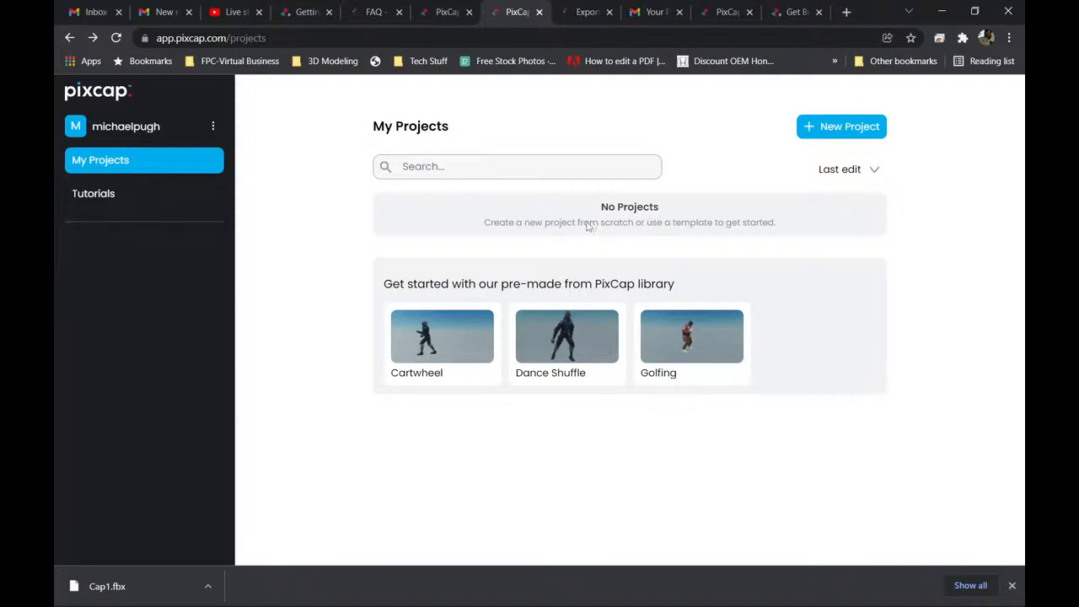
Open the untitled project in the PixCap editor and rename it "1st Run".
left_click(581, 14)
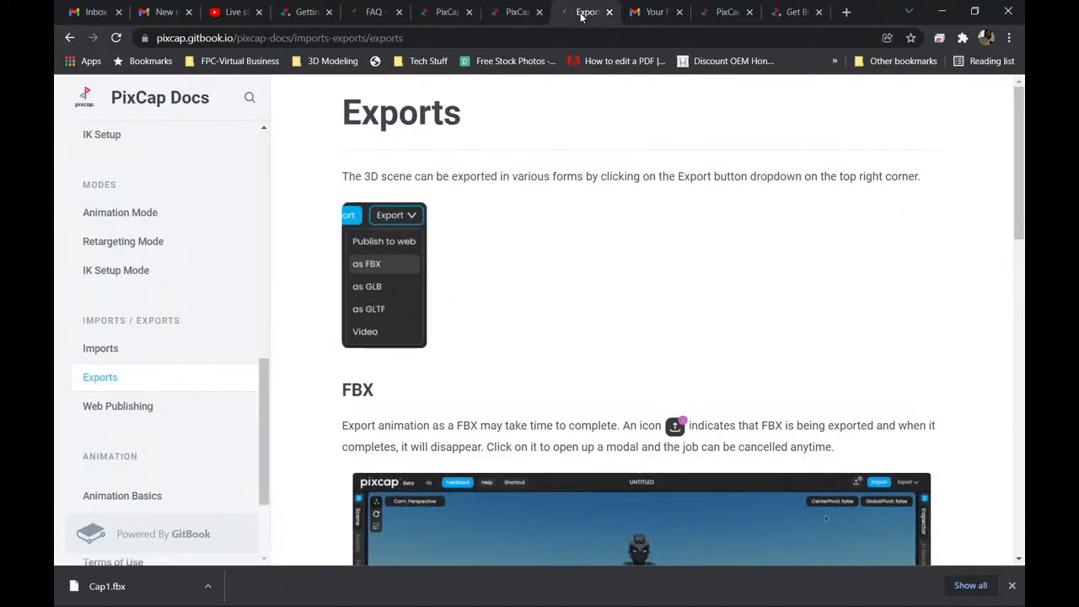
left_click(725, 13)
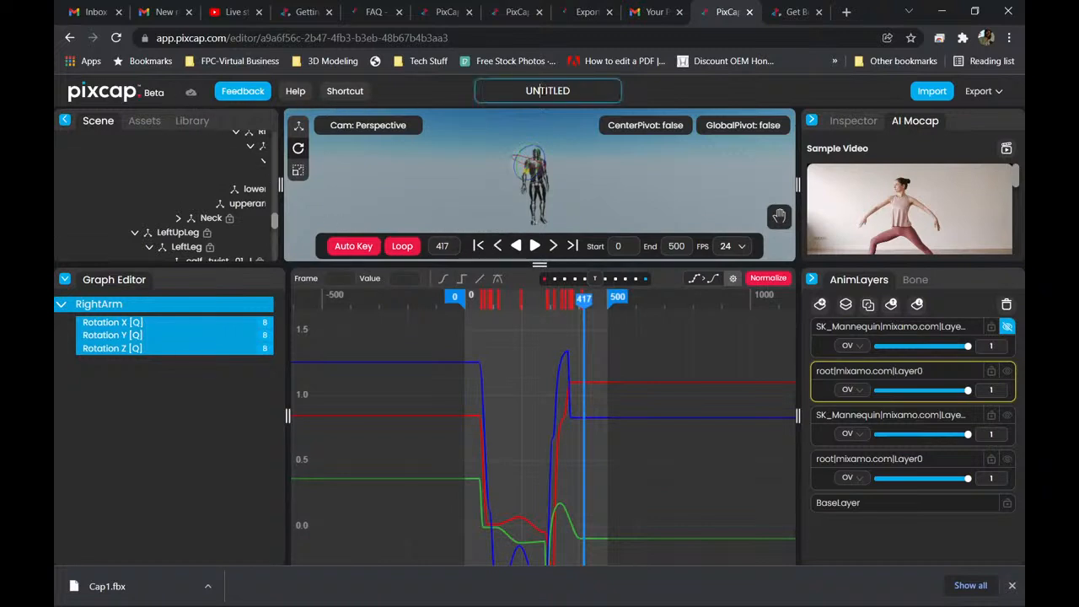
double_click(549, 90)
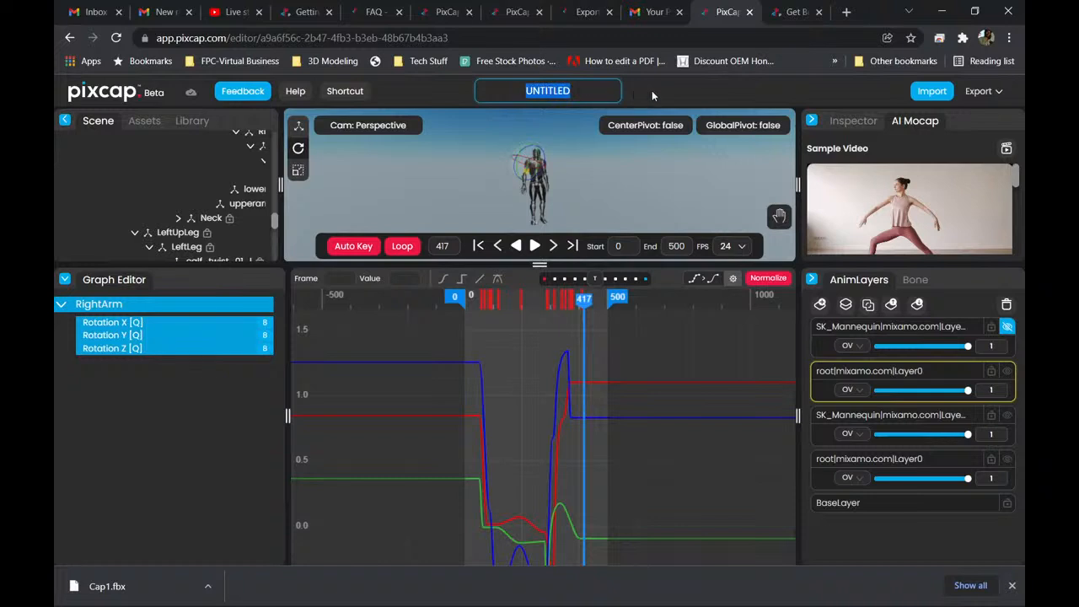
type("1st")
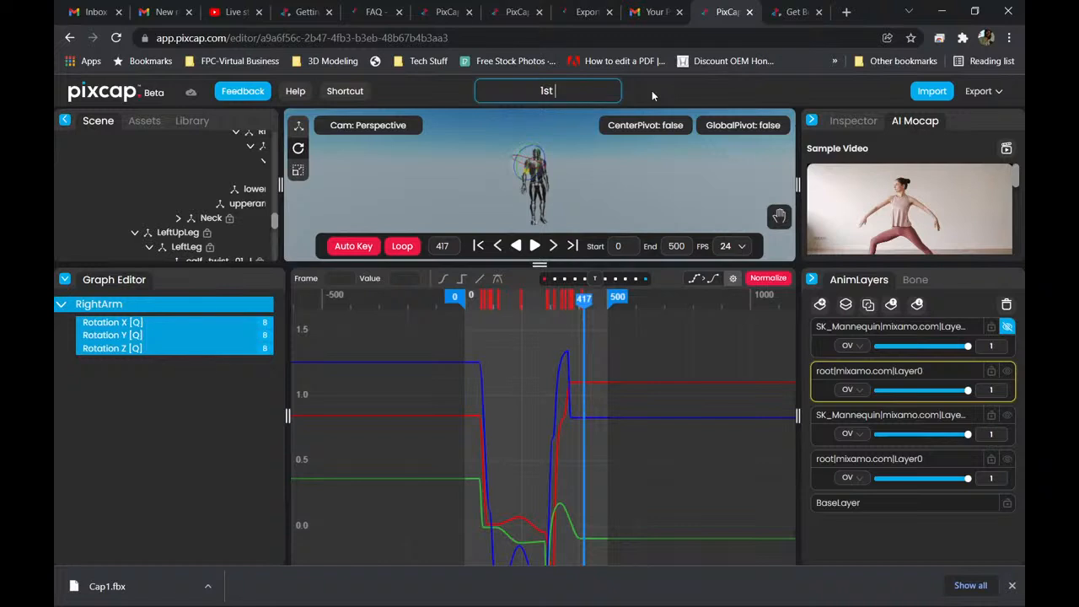
type(" Run")
key("Return")
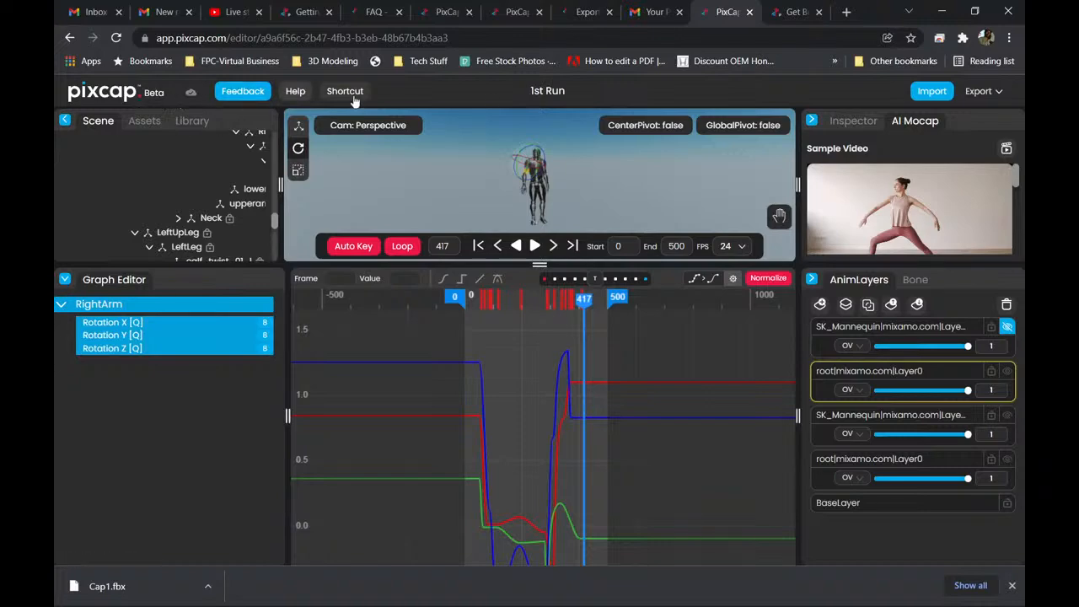
Close the Get Beta page, the duplicate PixCap page and the FAQ page, keeping My Projects, the Exports docs and the editor open.
left_click(587, 12)
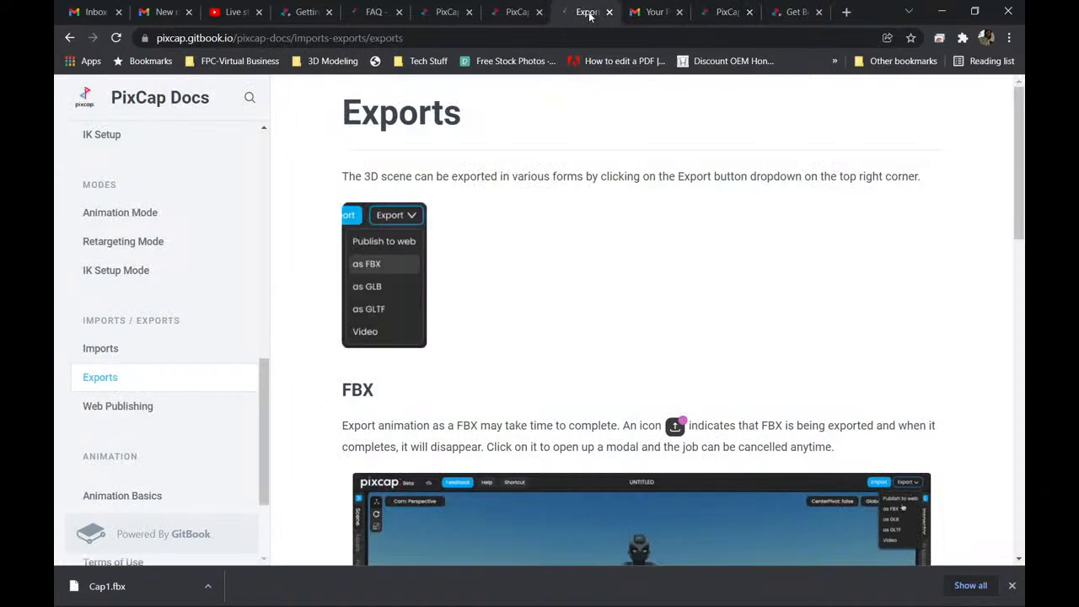
left_click(725, 11)
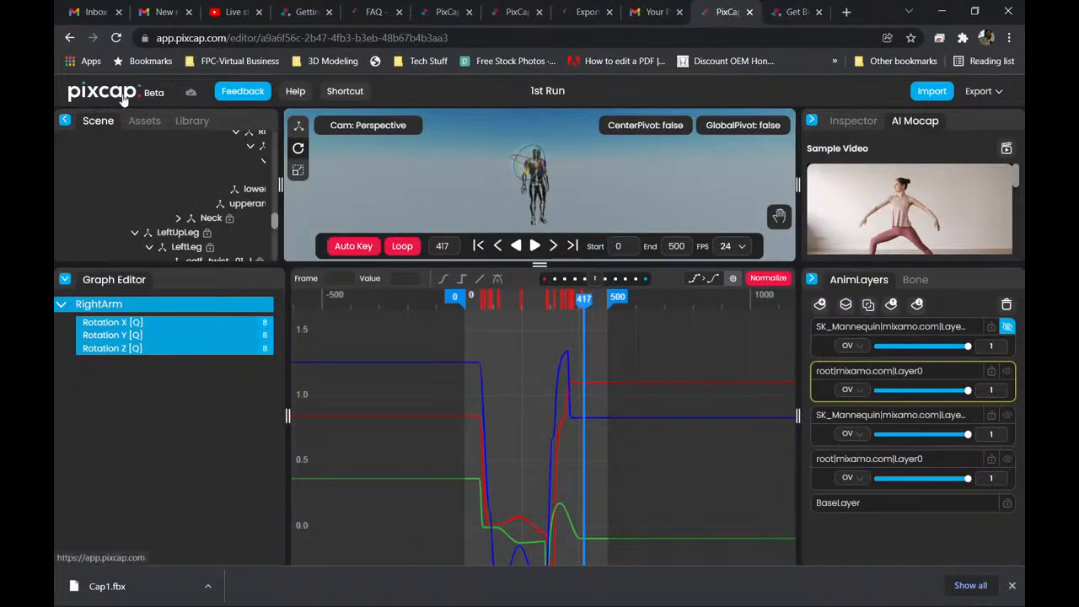
left_click(797, 12)
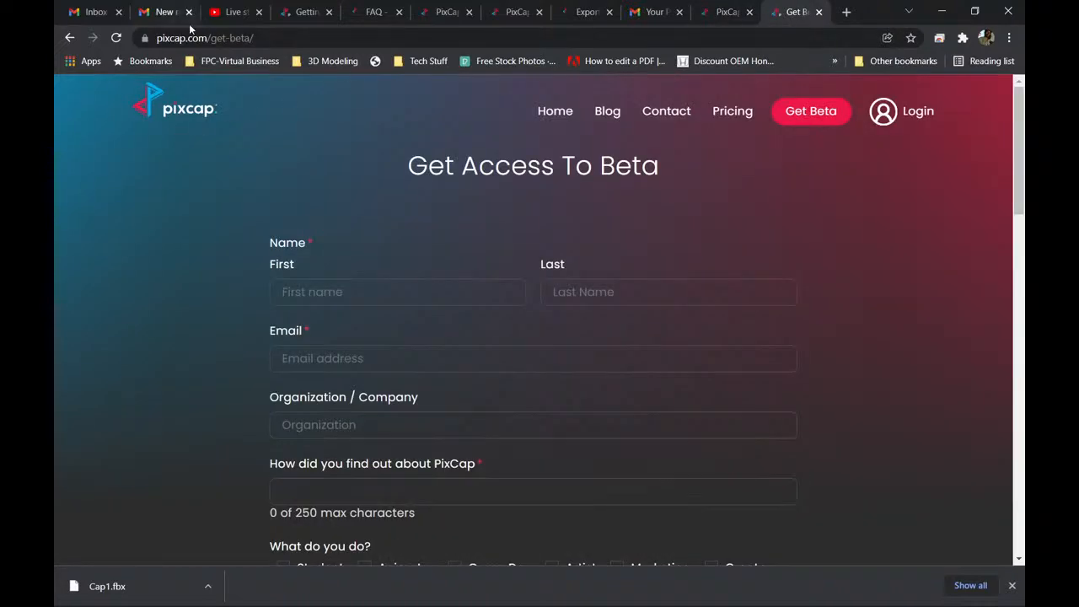
left_click(819, 11)
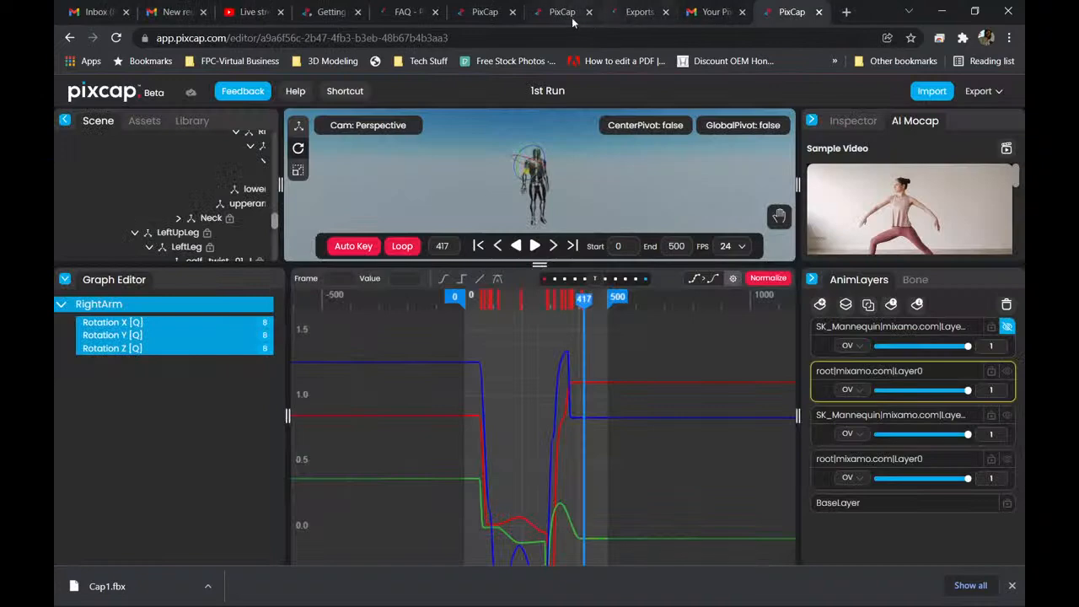
left_click(561, 12)
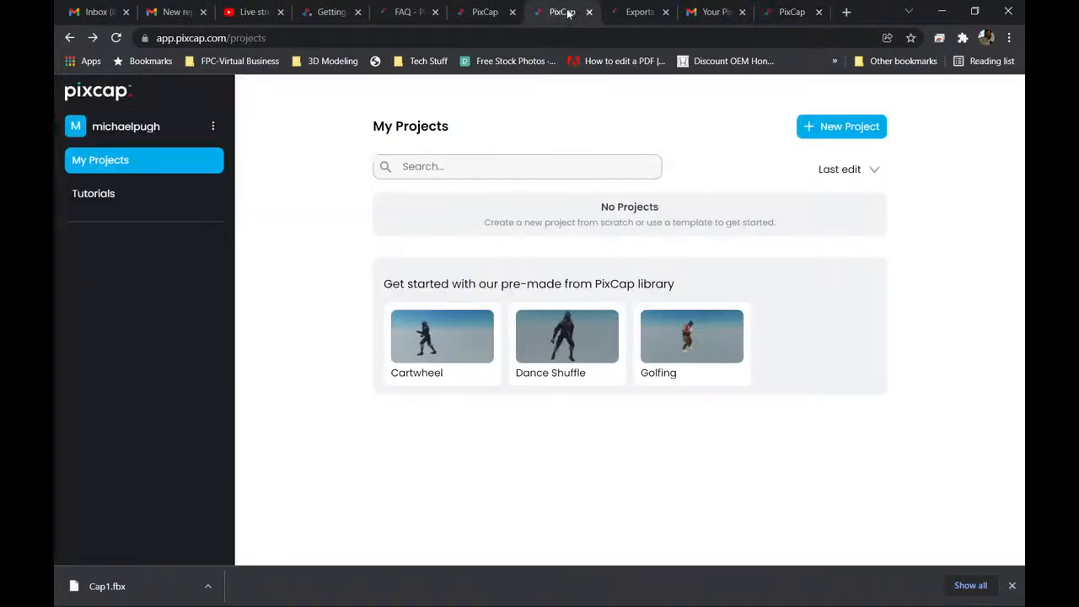
left_click(489, 13)
left_click(511, 13)
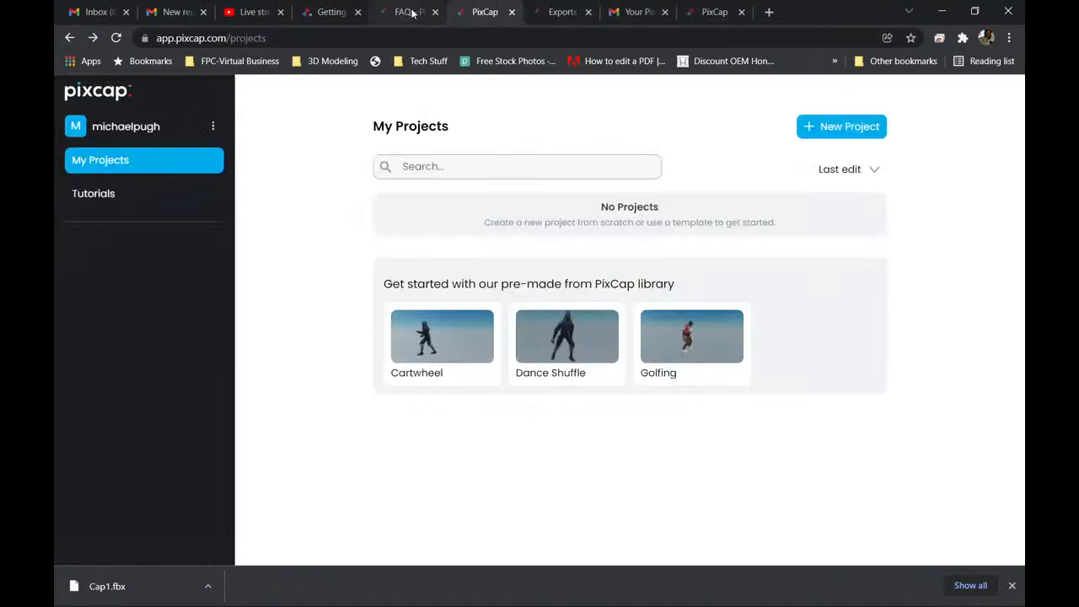
left_click(411, 12)
left_click(434, 12)
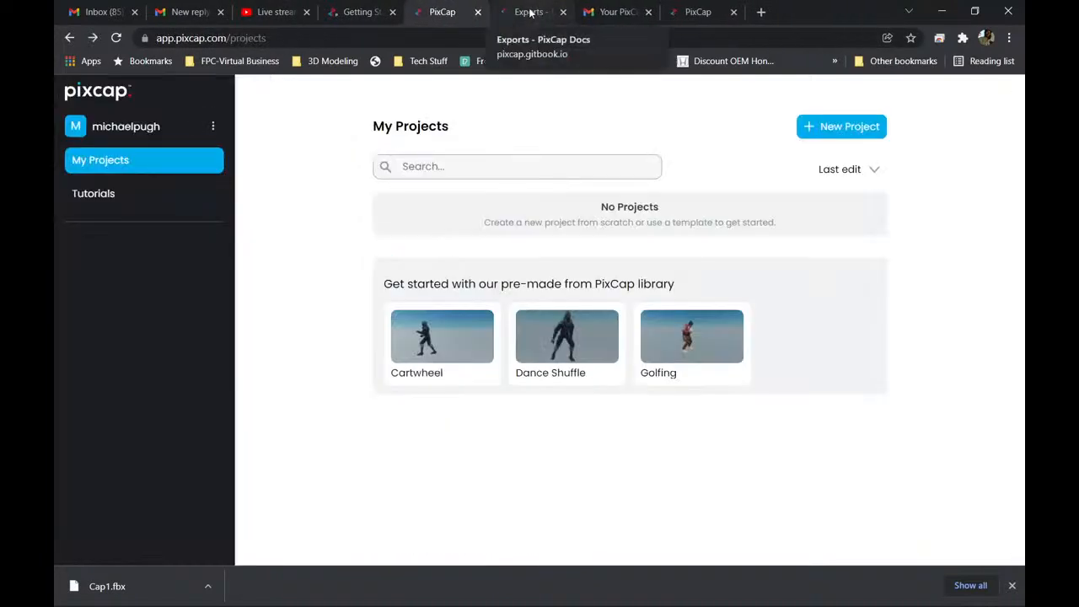
Read the PixCap Docs Exports page, covering the FBX, GLB/GLTF, Video and Publish to Web sections.
left_click(531, 13)
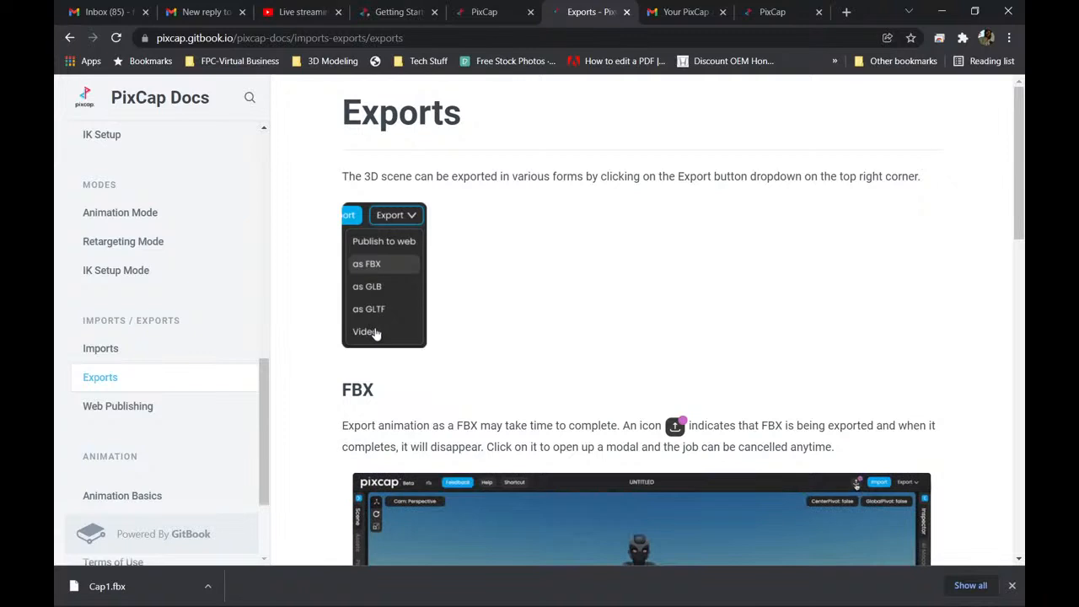
scroll(599, 306, "down", 3)
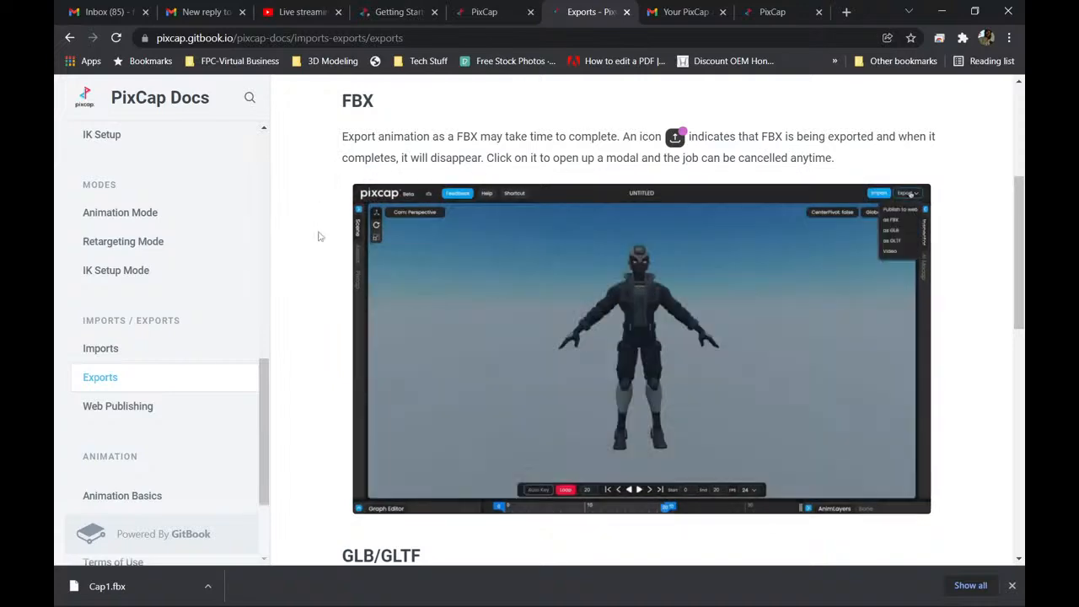
scroll(320, 249, "down", 2)
scroll(322, 256, "up", 1)
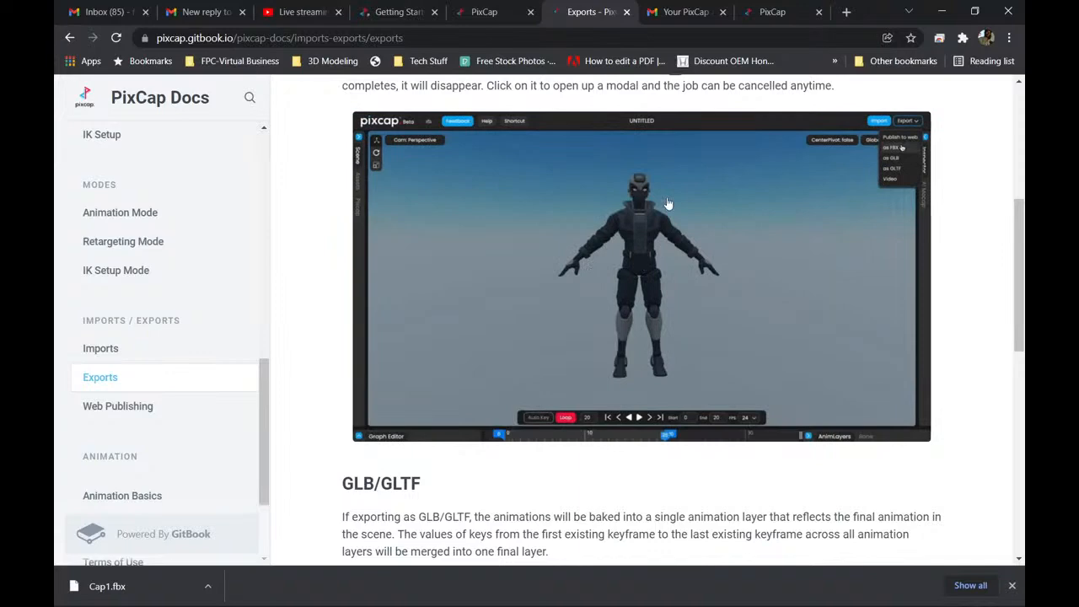
scroll(402, 380, "down", 1)
scroll(401, 379, "down", 4)
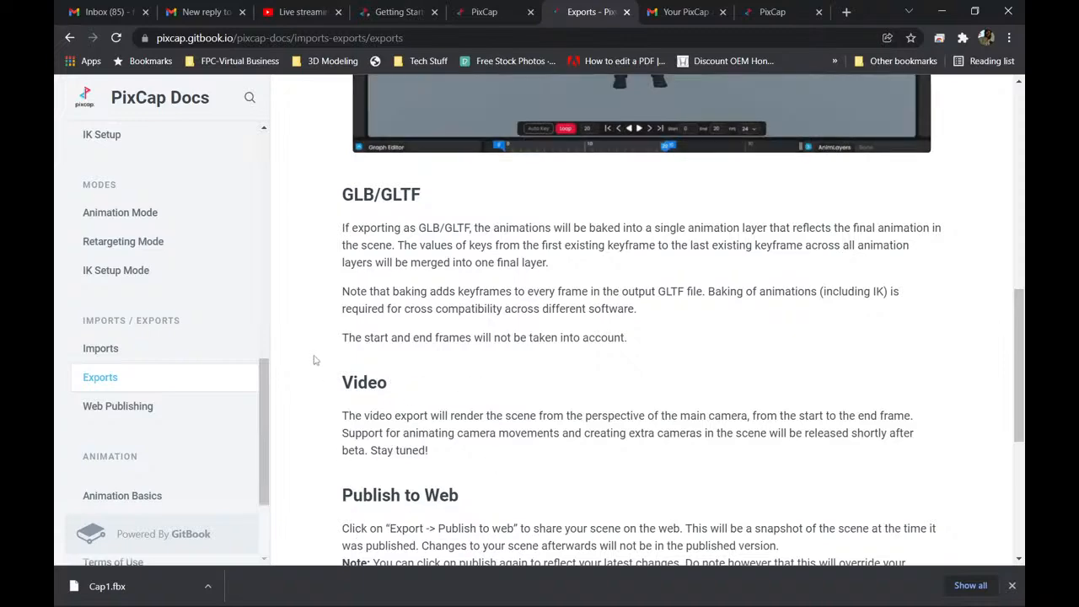
scroll(321, 352, "down", 3)
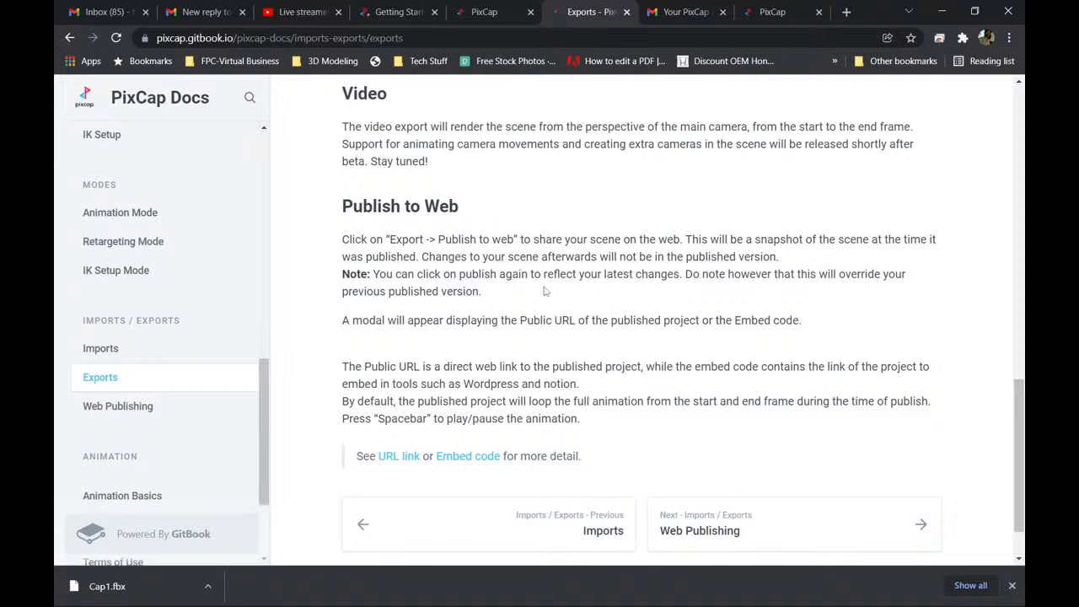
scroll(514, 270, "down", 1)
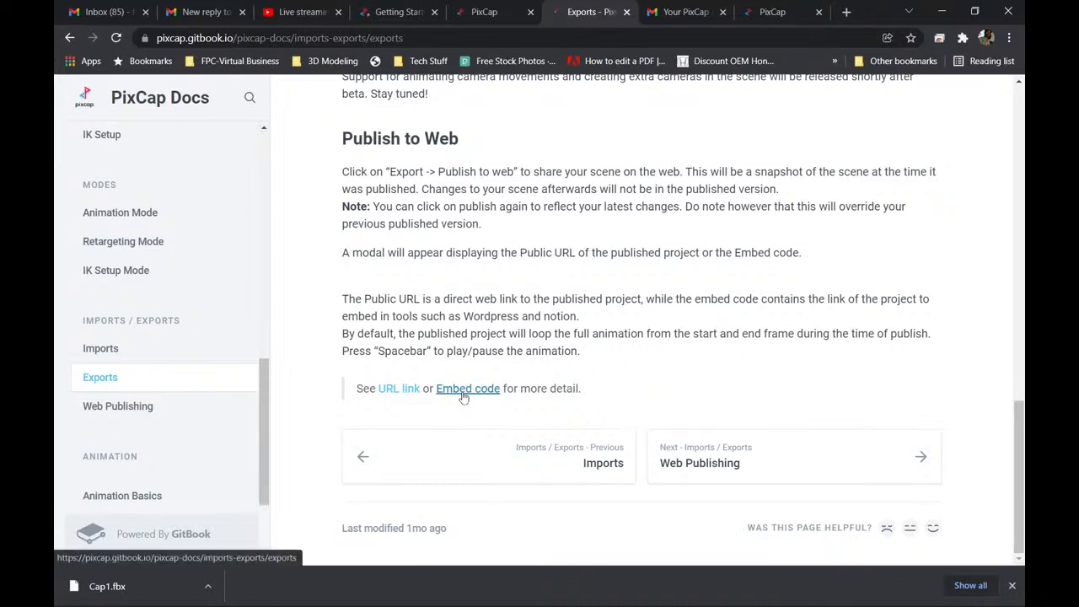
scroll(439, 381, "up", 12)
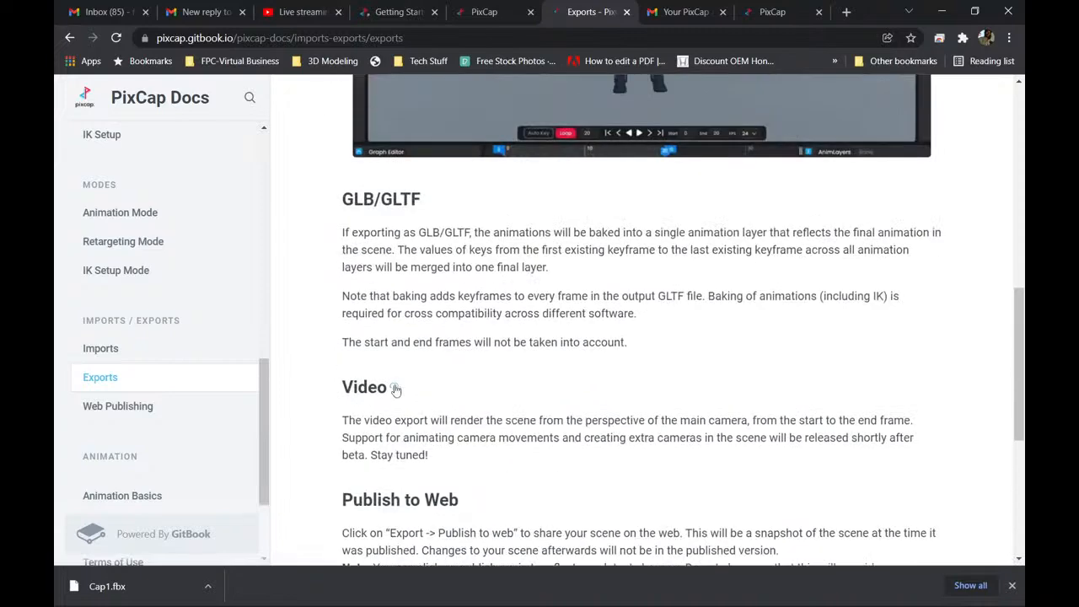
scroll(325, 314, "up", 3)
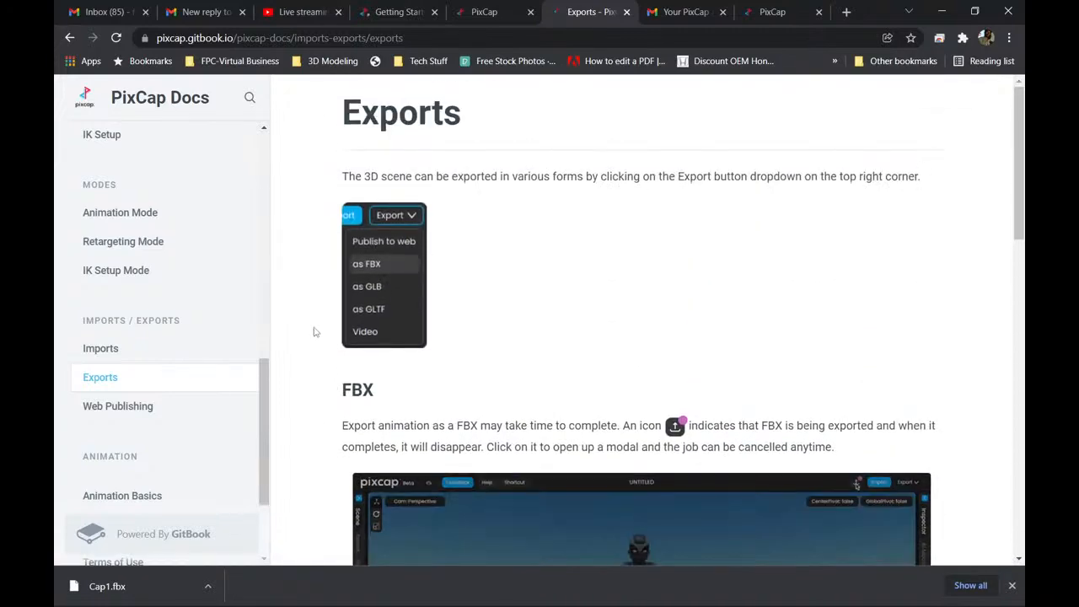
Open the PixCap Docs Imports page and examine Method 1 and the supported file types.
left_click(131, 351)
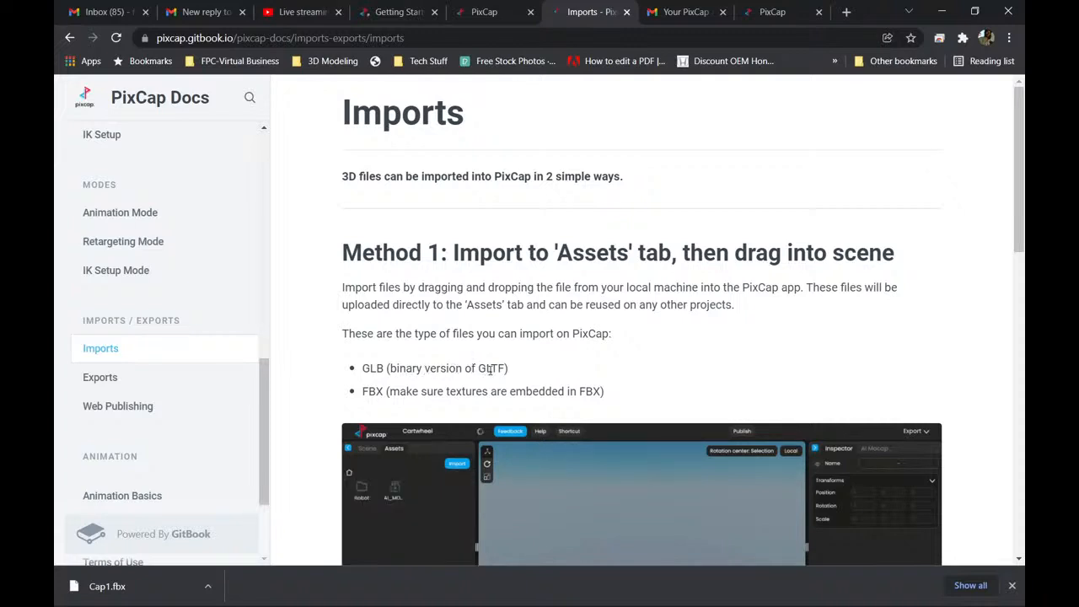
scroll(451, 368, "down", 2)
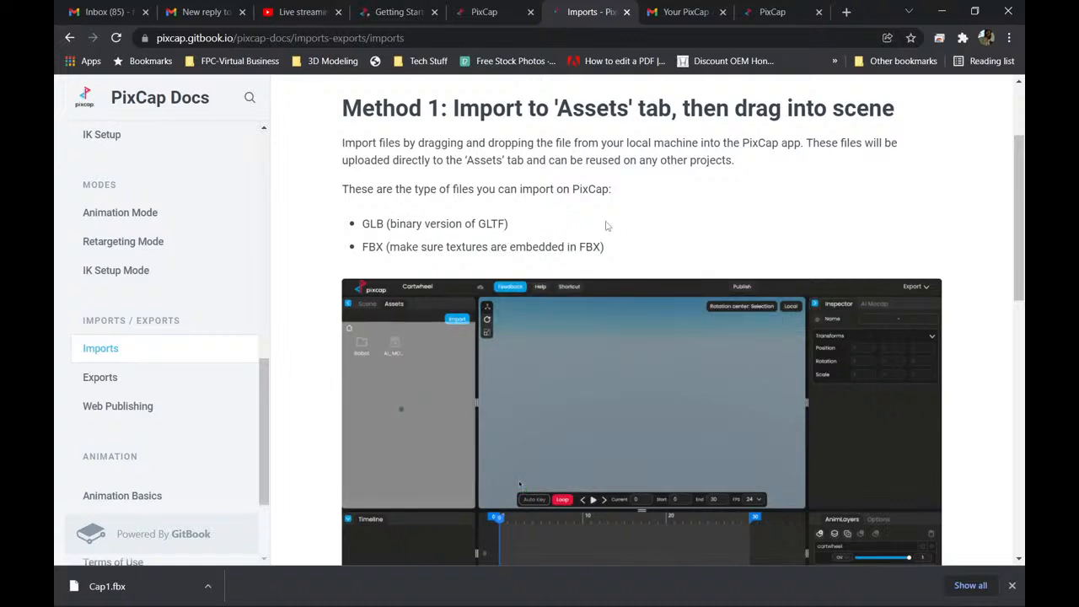
scroll(572, 223, "up", 2)
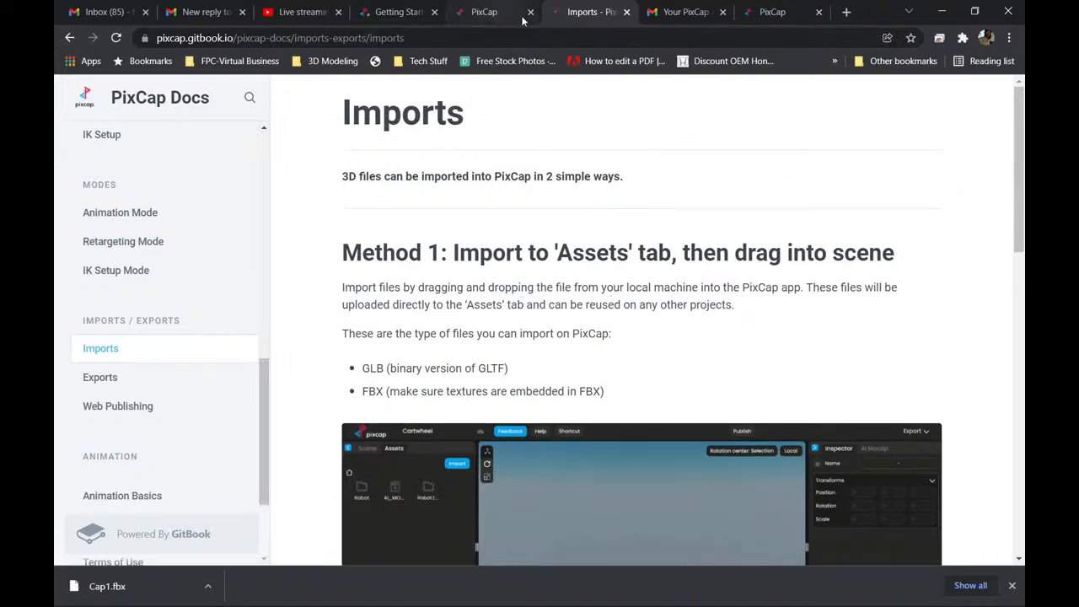
Return to the 1st Run project in the editor and enlarge the 3D viewport by shrinking the graph editor area, with the mannequin shown close up.
left_click(771, 13)
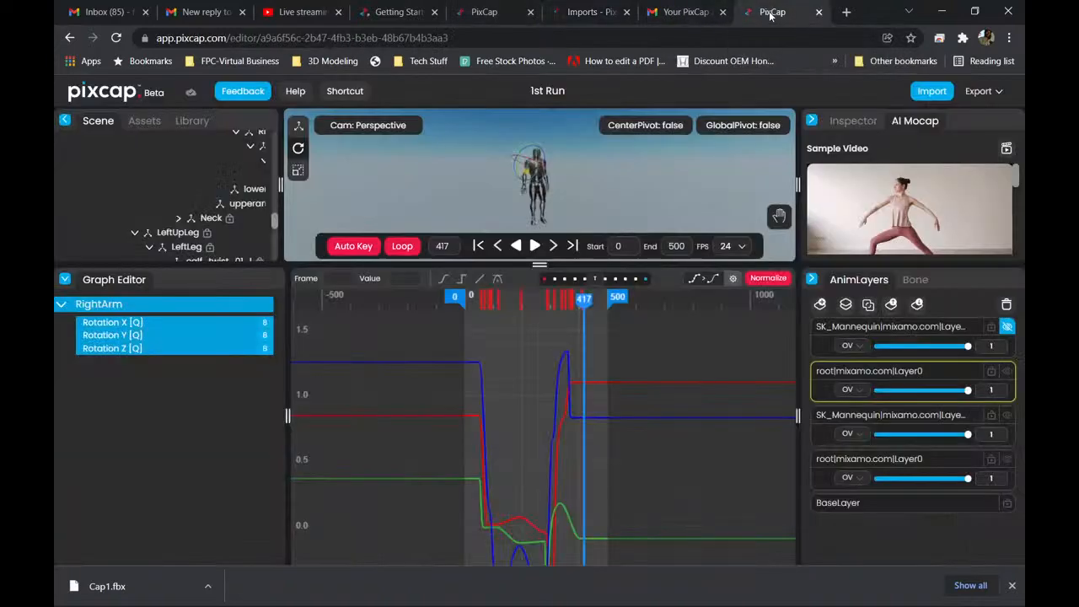
scroll(537, 128, "up", 5)
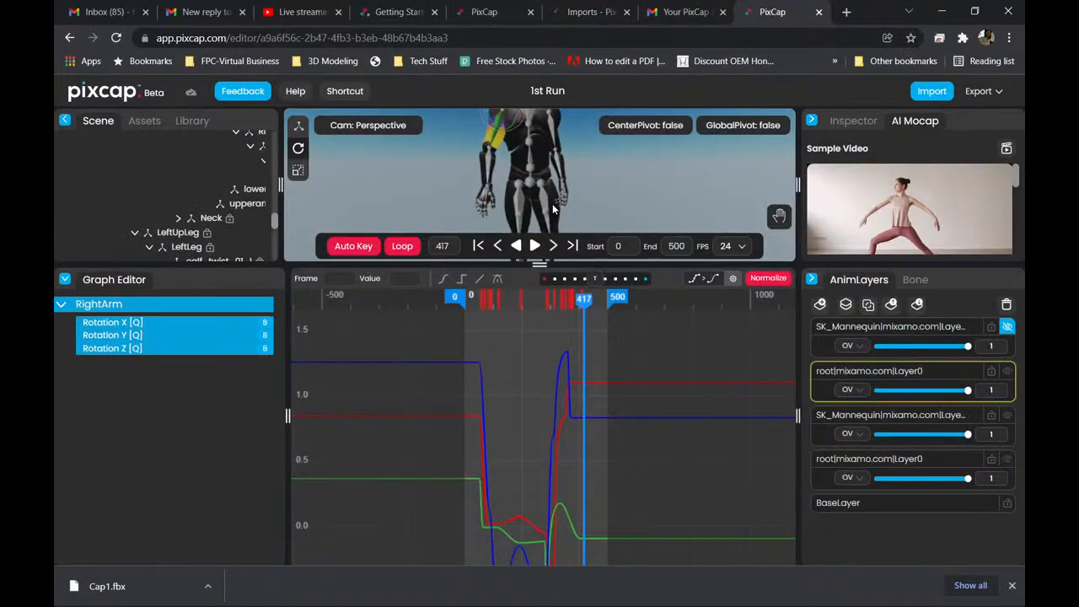
left_click_drag(540, 265, 540, 491)
scroll(518, 330, "down", 5)
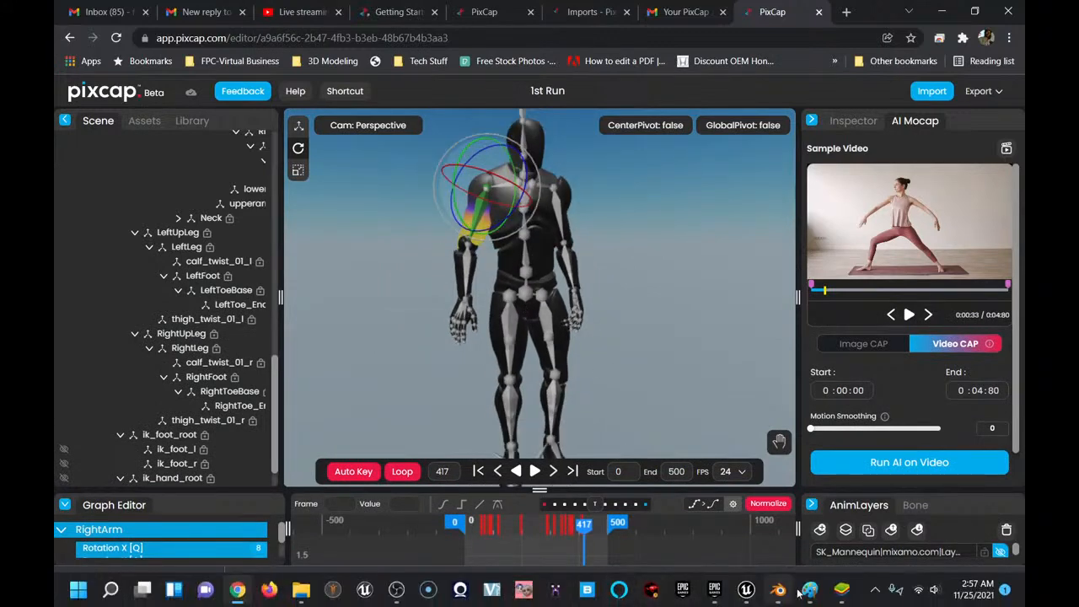
Show the two mannequins in Blender again, return to the 1st Run project and look over the AI Mocap video settings.
left_click(778, 592)
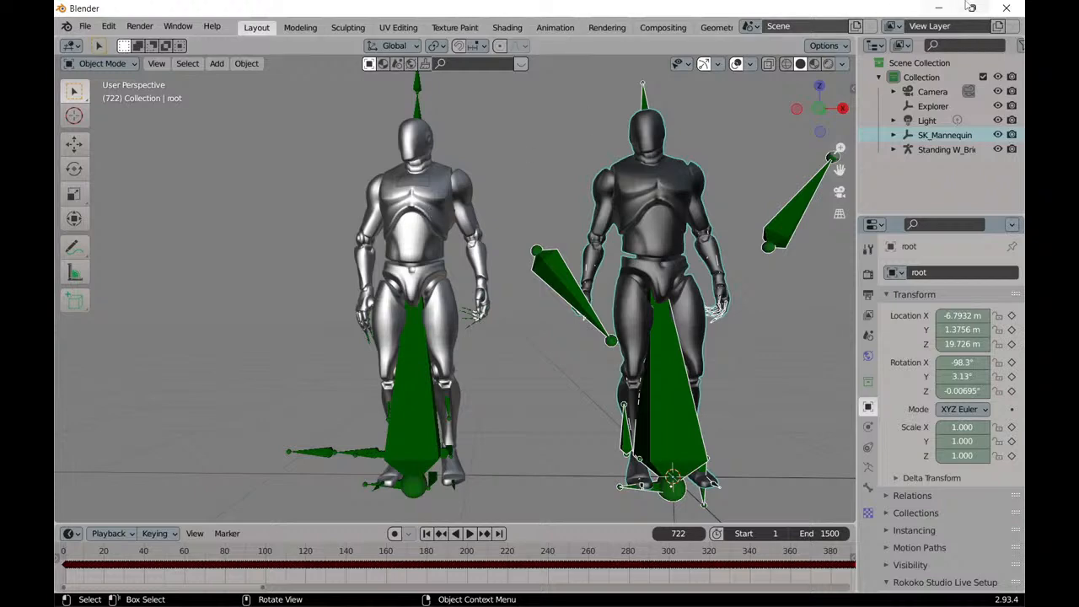
left_click(939, 9)
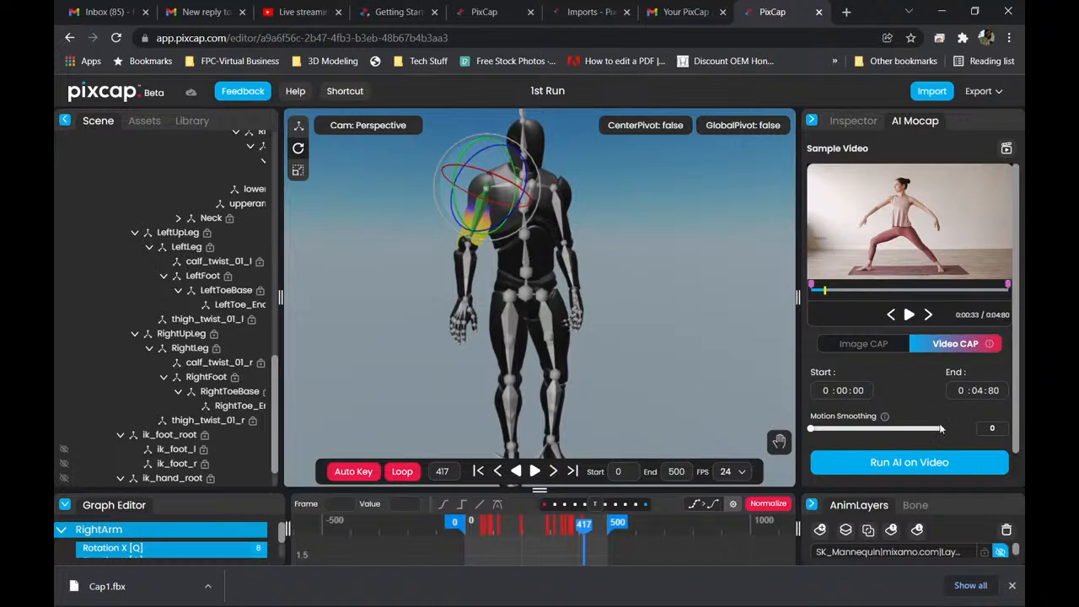
scroll(931, 399, "down", 1)
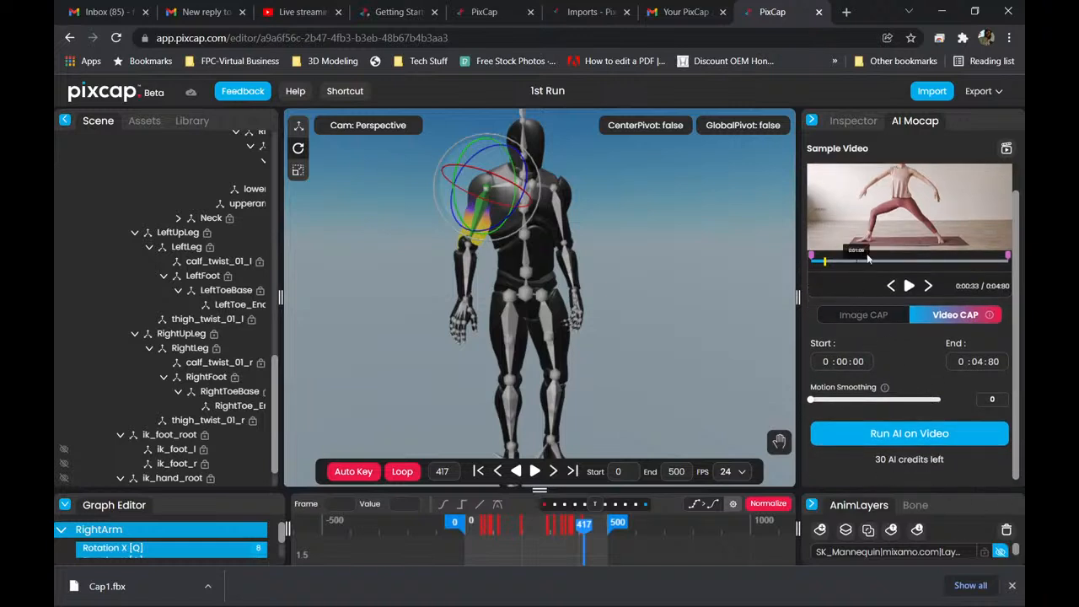
scroll(898, 361, "up", 1)
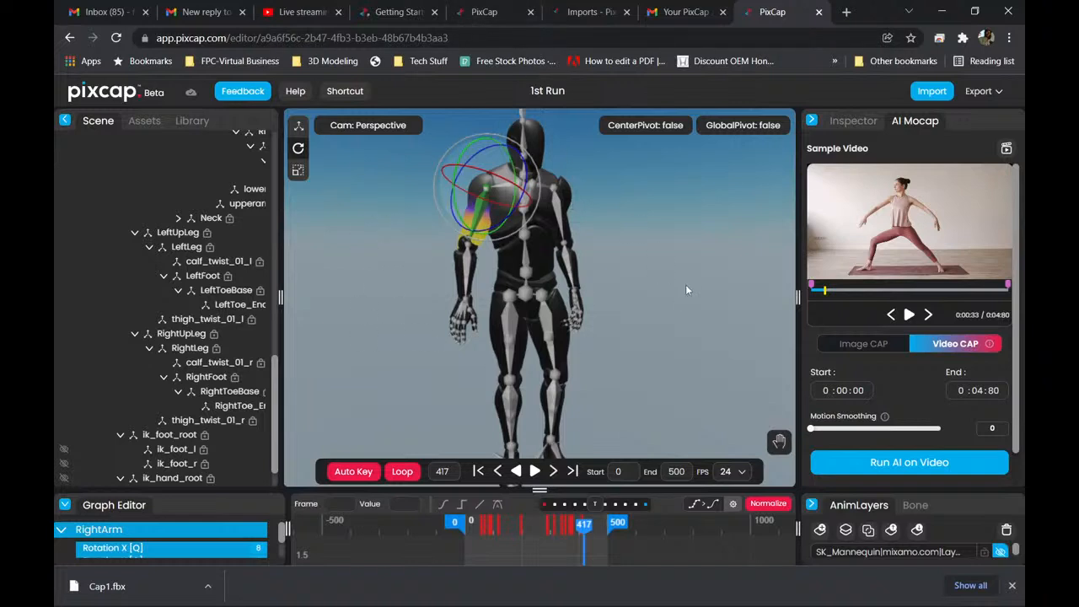
Reload My Projects, check the options available for the 1st Run project, and go back to the Imports docs page.
left_click(493, 15)
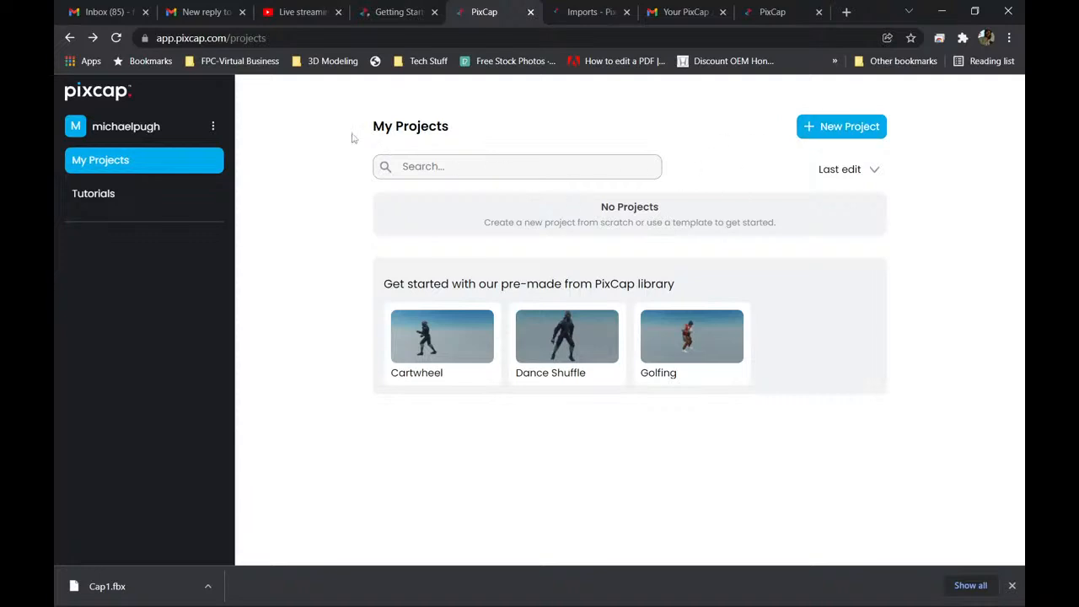
left_click(118, 38)
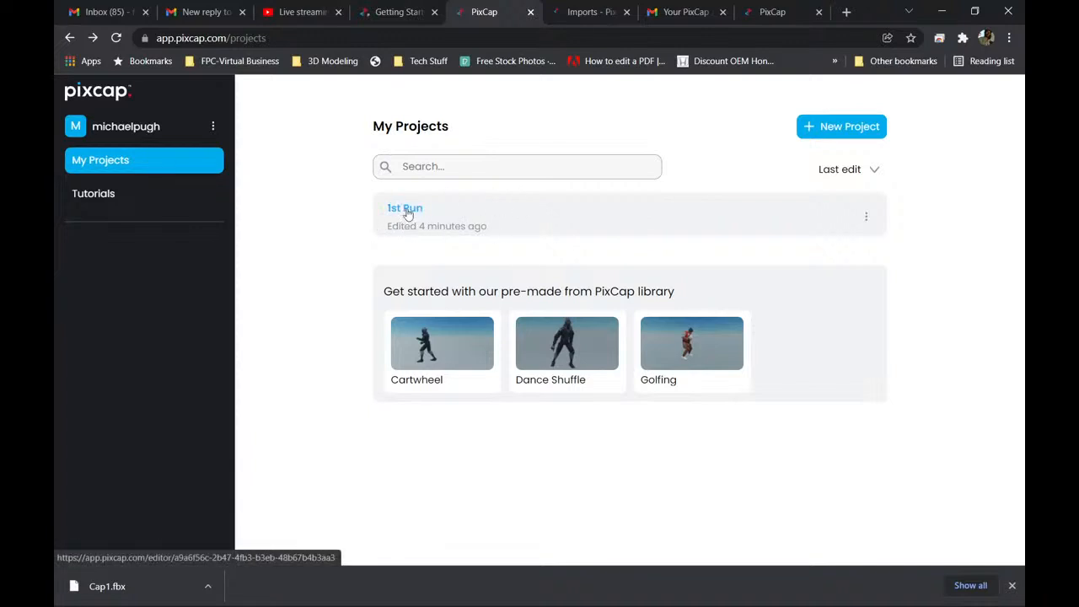
left_click(866, 217)
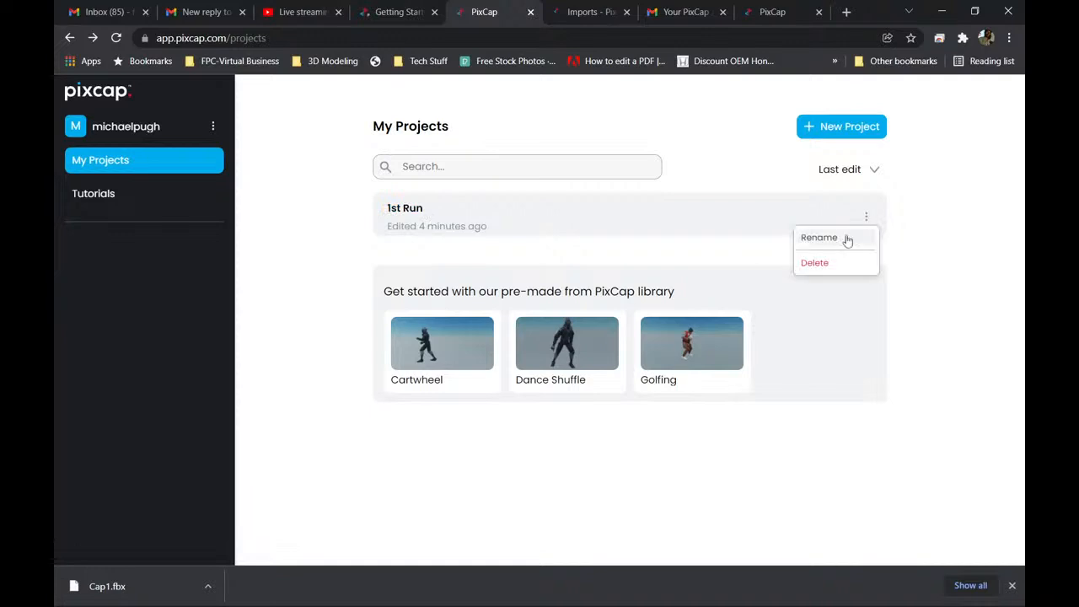
left_click(940, 201)
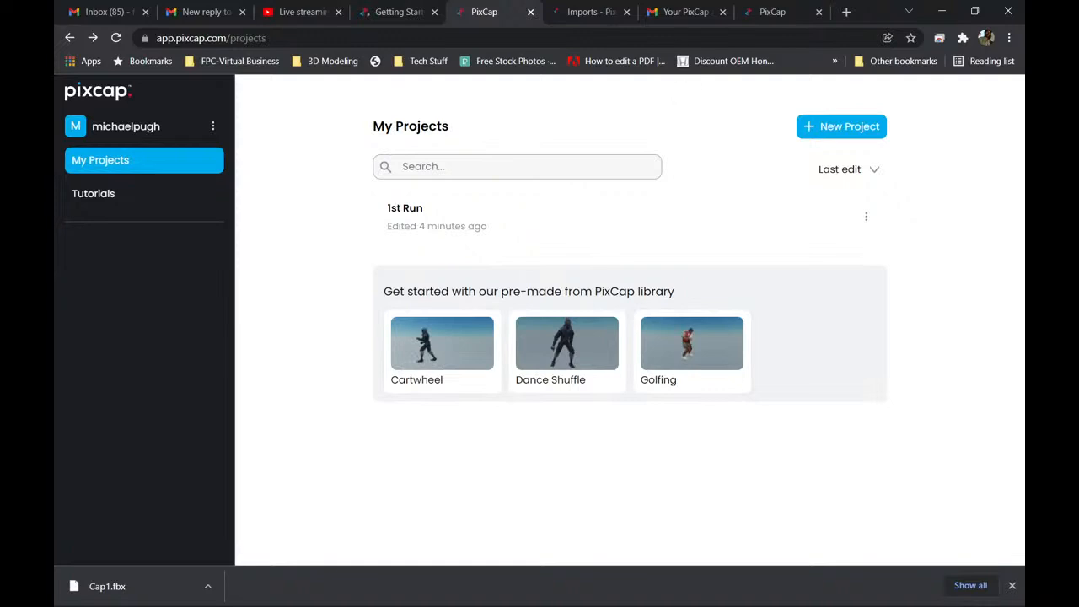
left_click(593, 12)
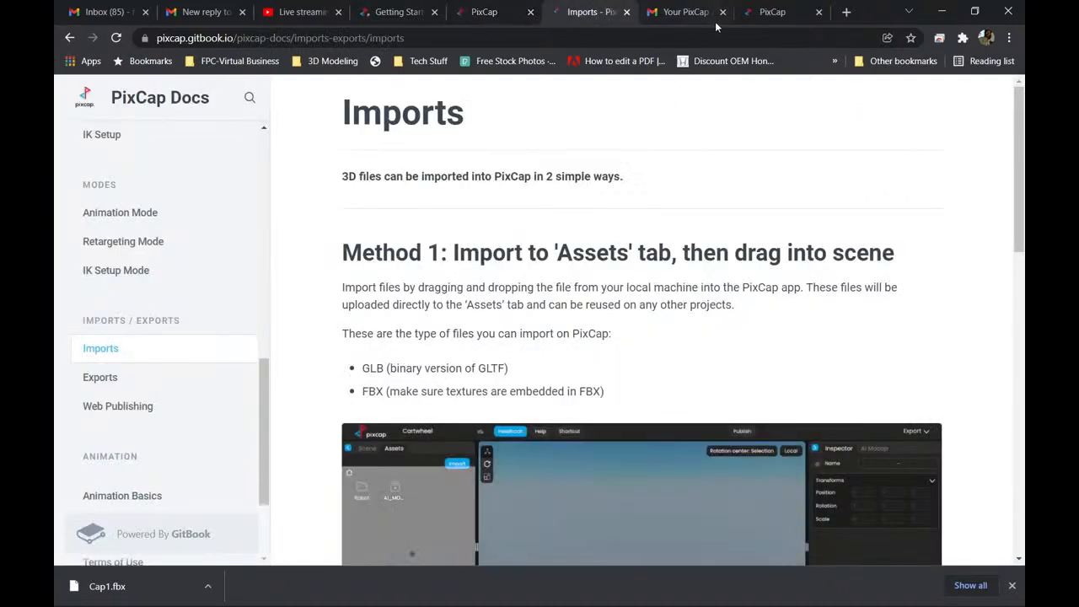
Return to the 1st Run project in the editor and look over its scene hierarchy and imported assets.
left_click(775, 11)
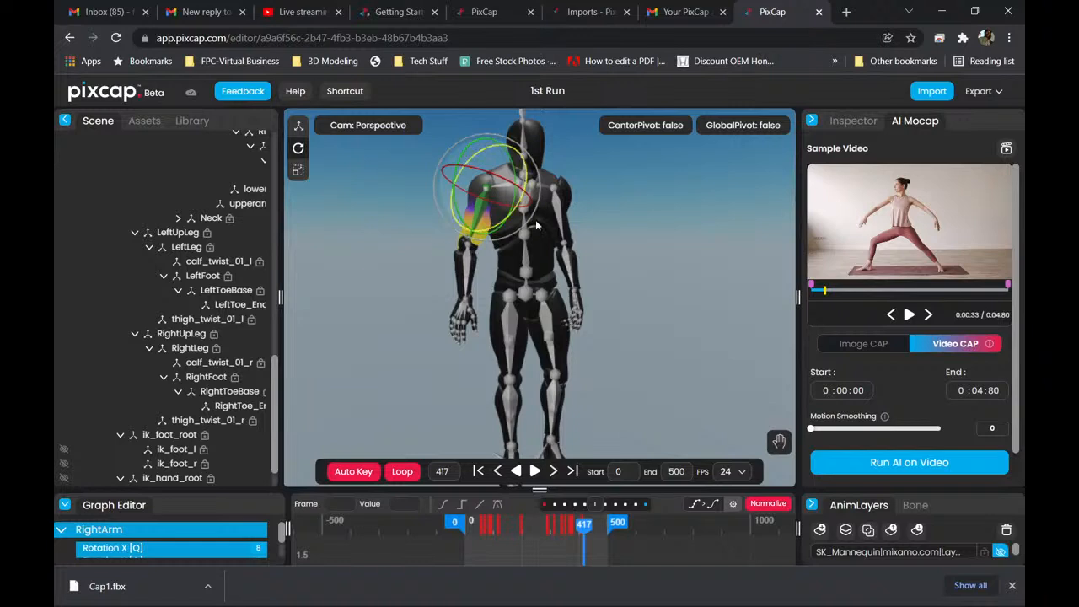
scroll(113, 167, "up", 10)
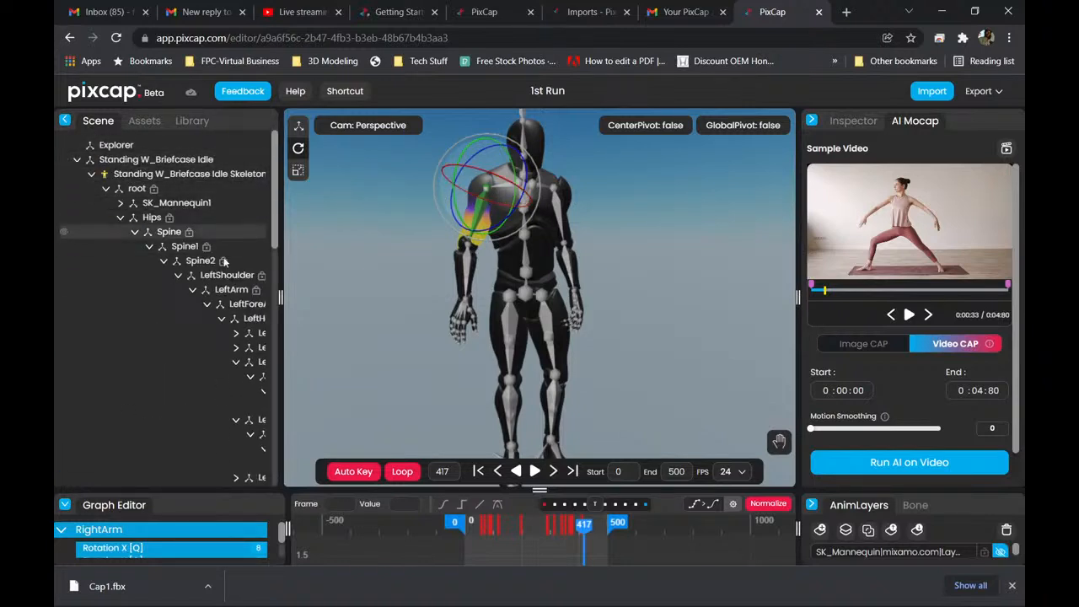
left_click(145, 122)
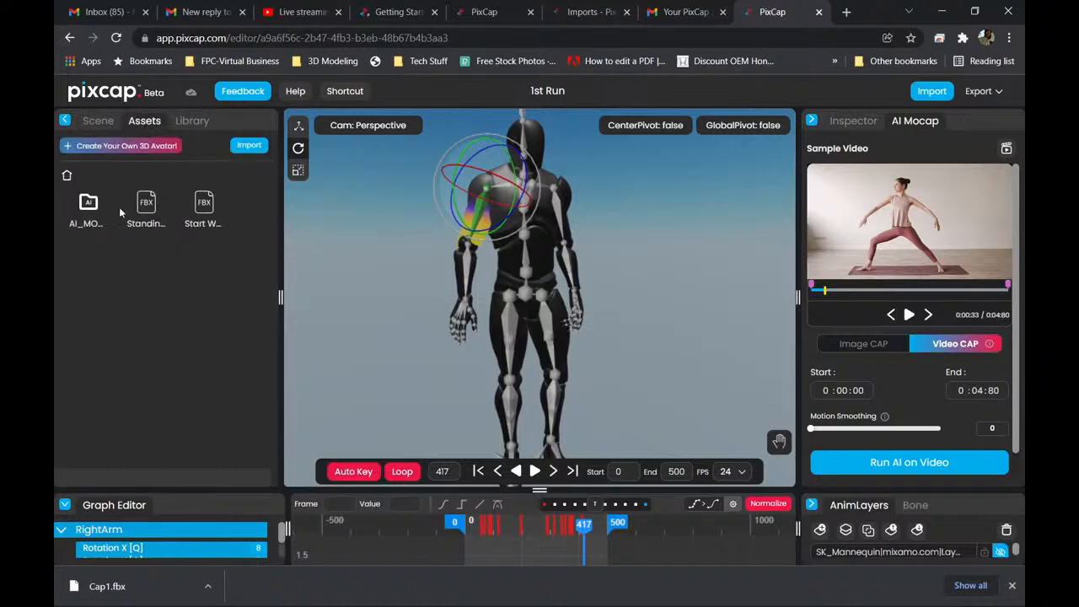
Browse the full range of ready-made models in the library's Characters category.
left_click(194, 123)
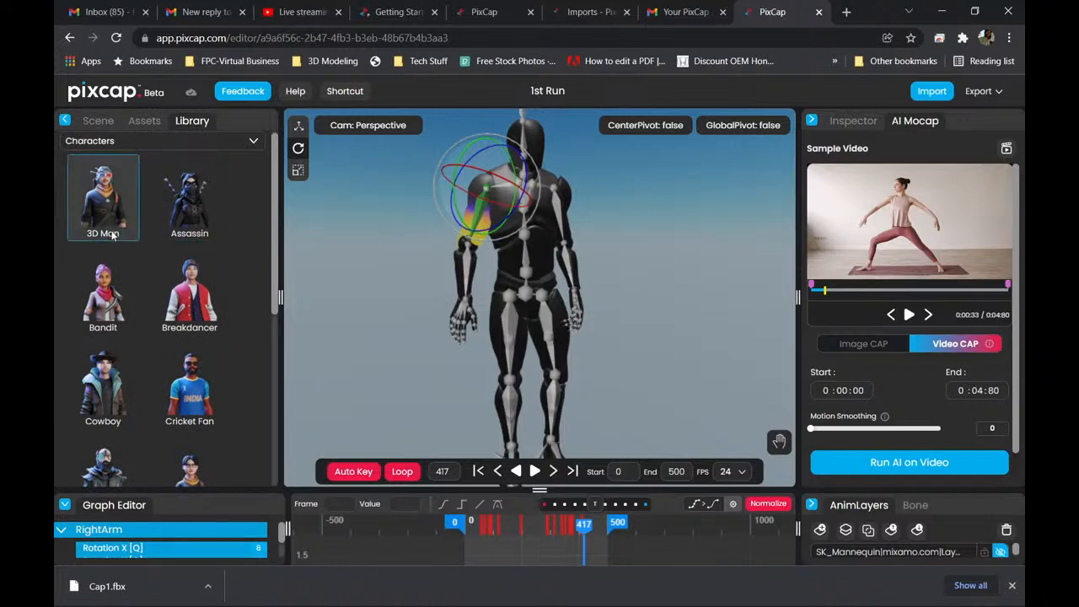
scroll(101, 354, "down", 5)
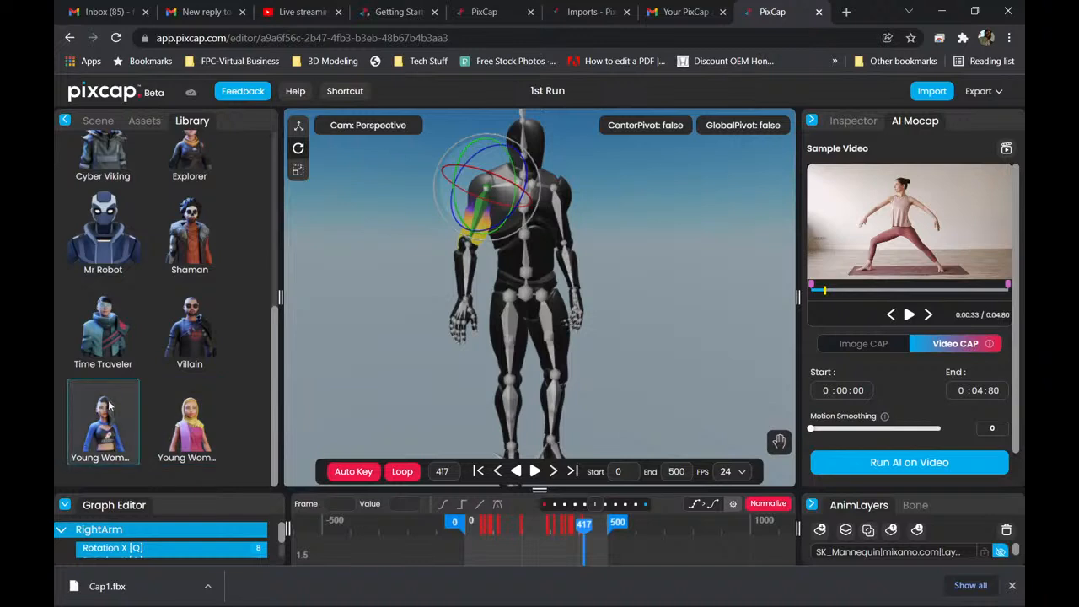
scroll(194, 325, "up", 5)
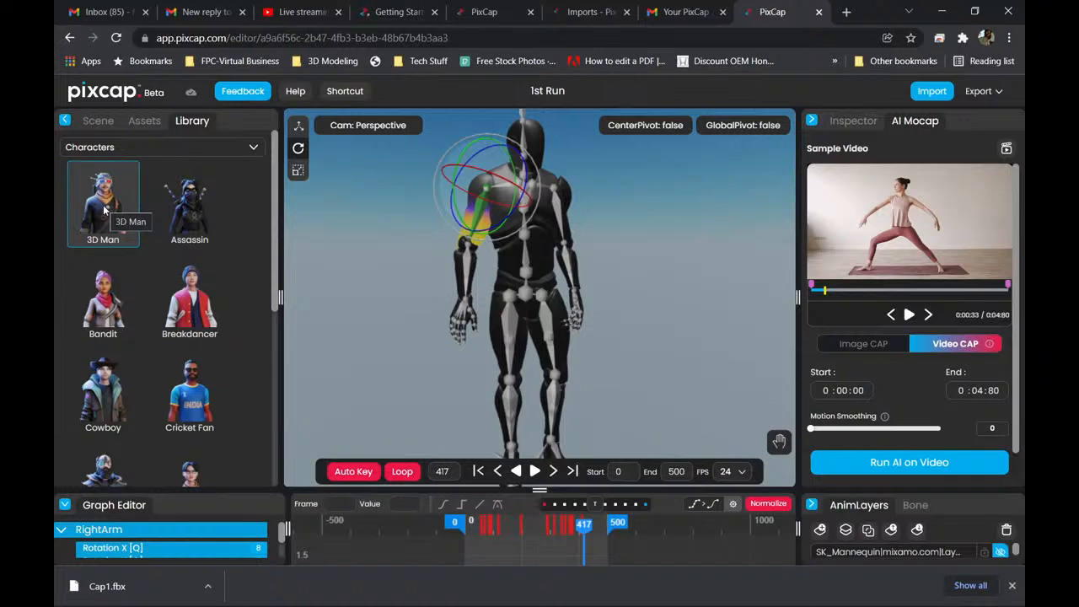
Open the Ready Player Me avatar creator from the project's assets to show its body type choices, and return to the 1st Run editor.
left_click(104, 122)
left_click(143, 127)
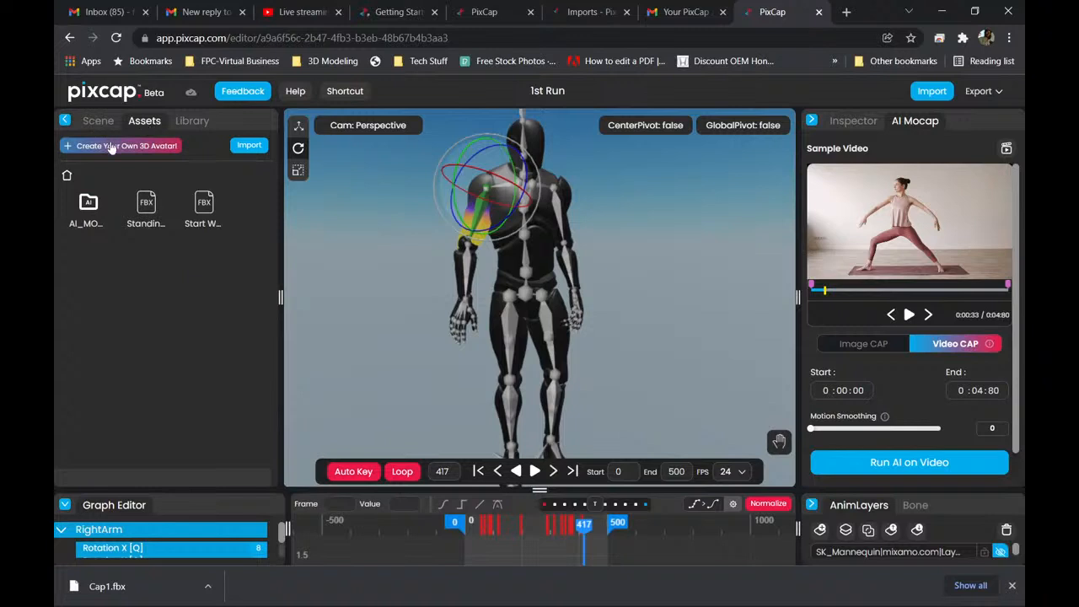
left_click(110, 145)
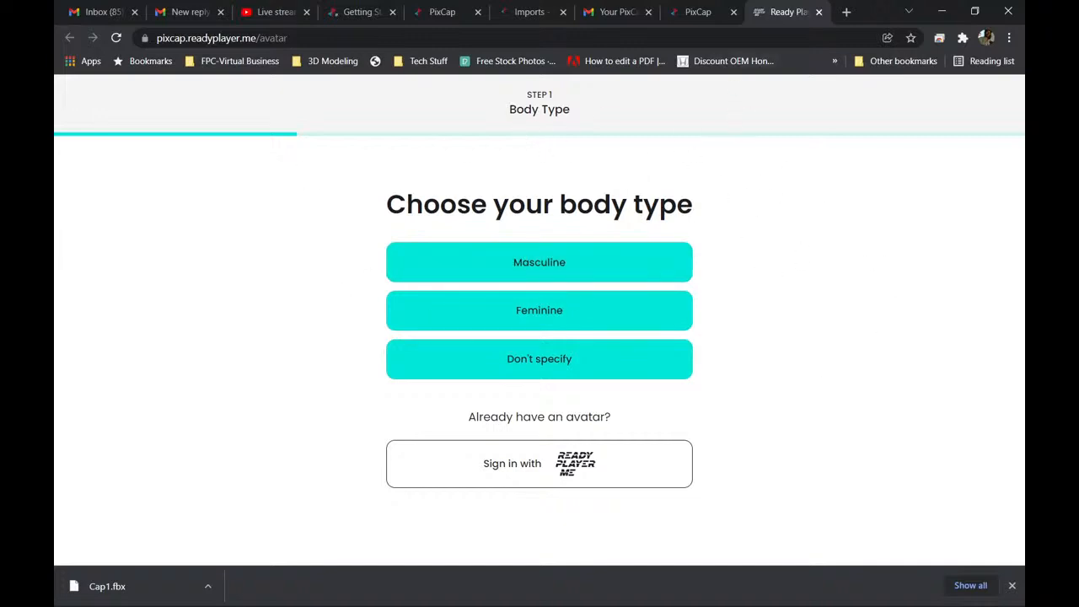
left_click(698, 12)
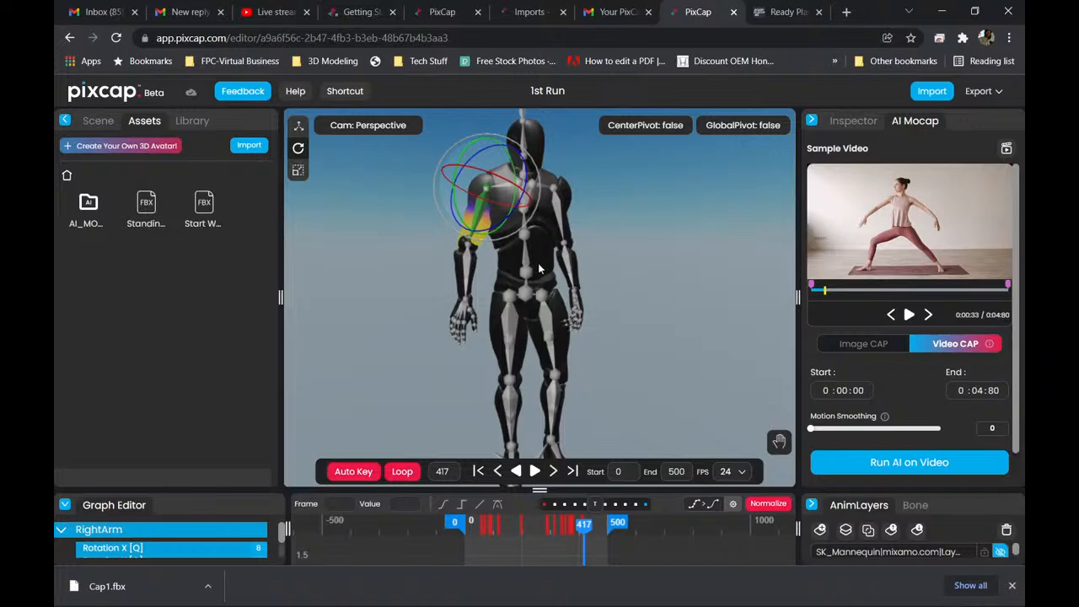
Switch to File Explorer's UE4 Mannequin folder, move its window fully into view, and look over the files and folder tree.
mouse_move(492, 598)
left_click(304, 595)
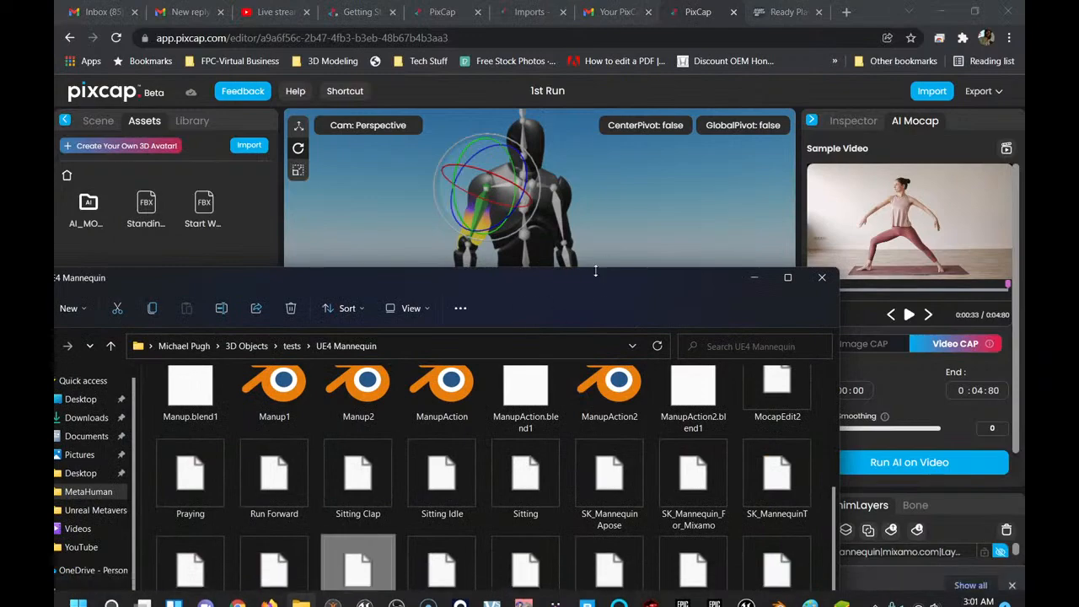
left_click_drag(587, 279, 710, 103)
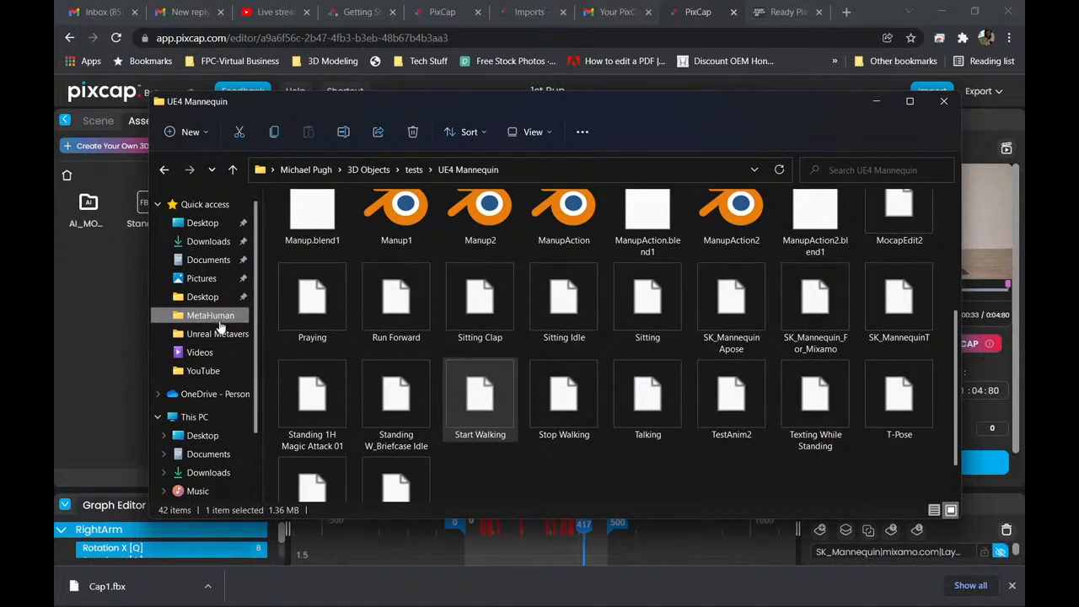
scroll(249, 321, "down", 2)
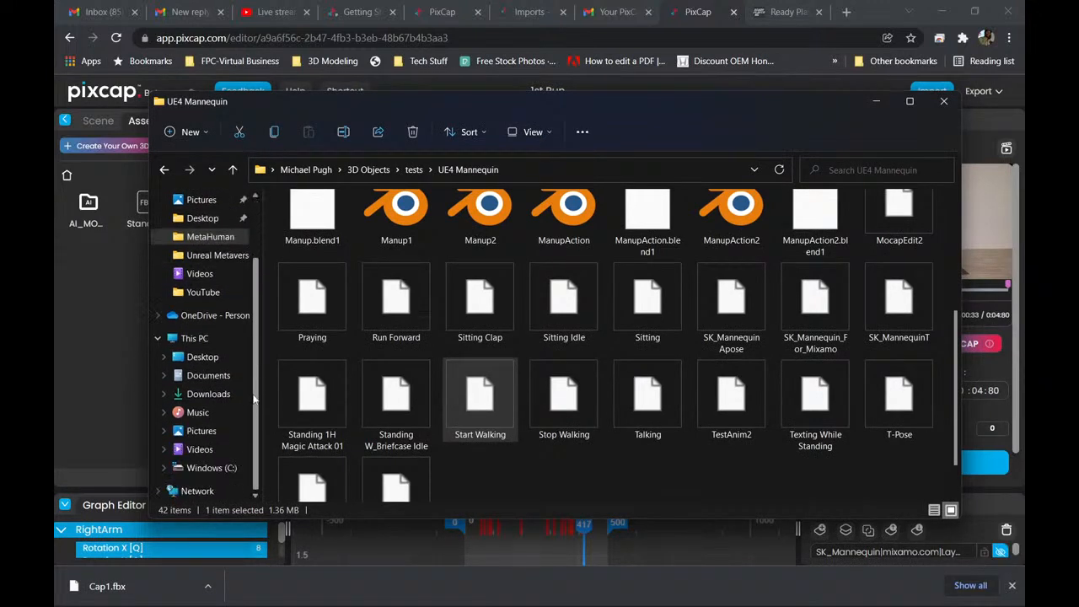
scroll(253, 321, "up", 1)
scroll(254, 312, "up", 1)
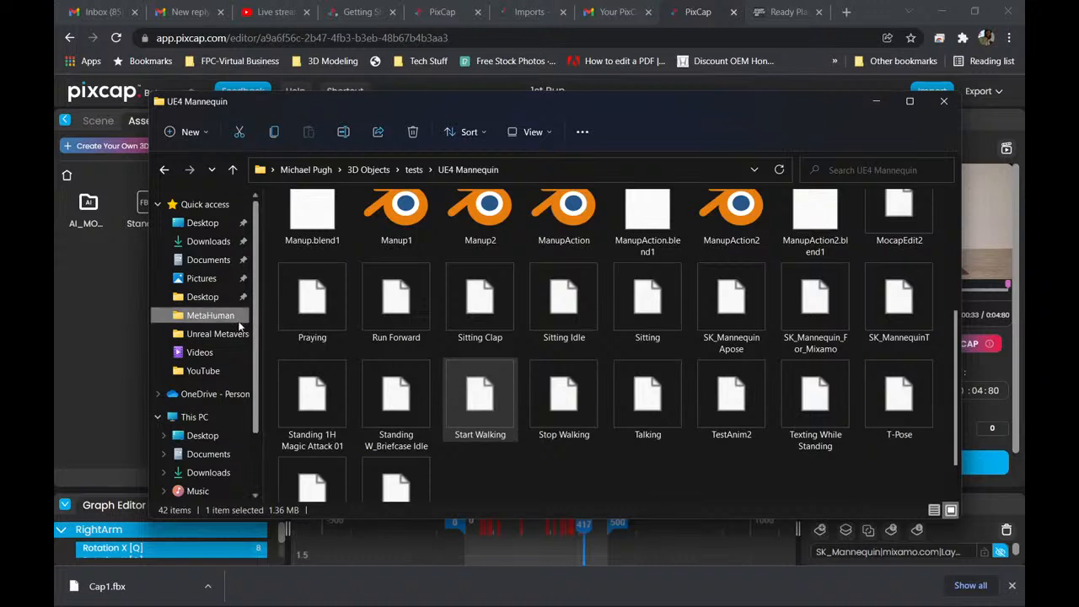
scroll(255, 355, "down", 2)
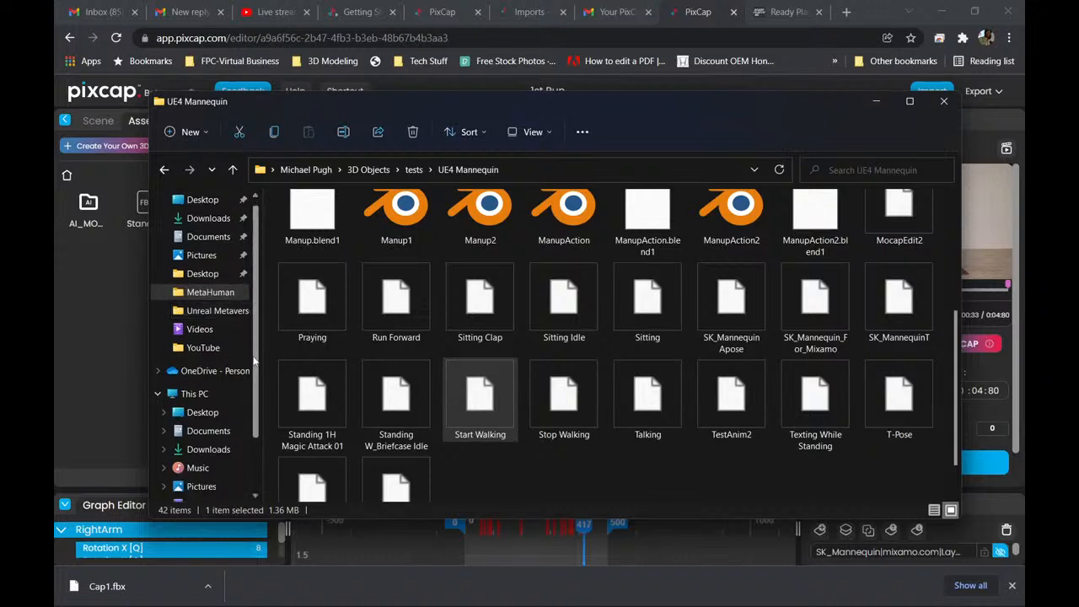
scroll(255, 422, "up", 2)
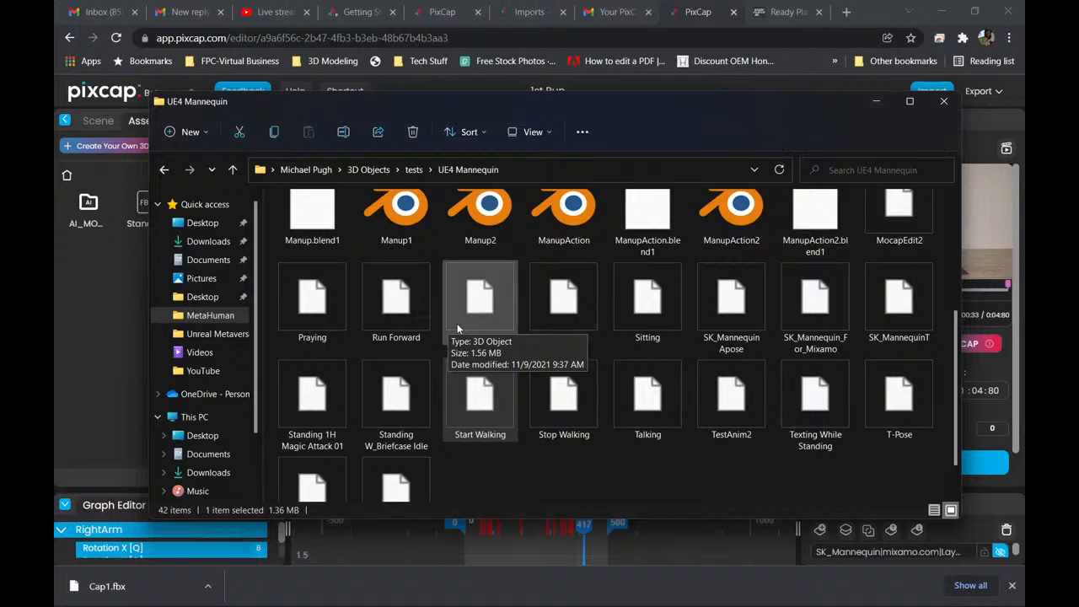
left_click_drag(260, 315, 256, 381)
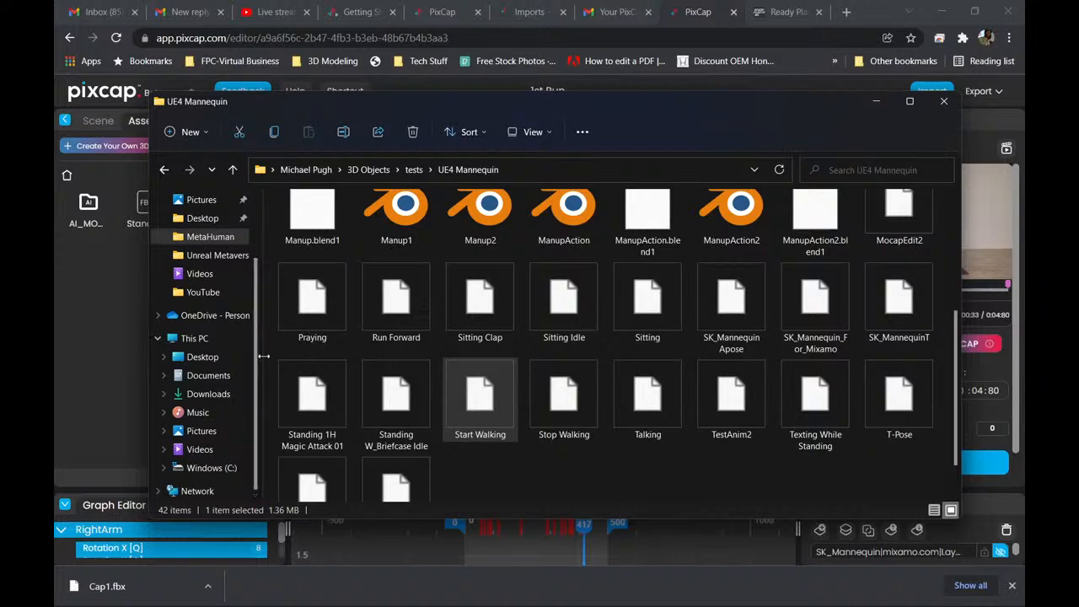
left_click_drag(258, 350, 258, 293)
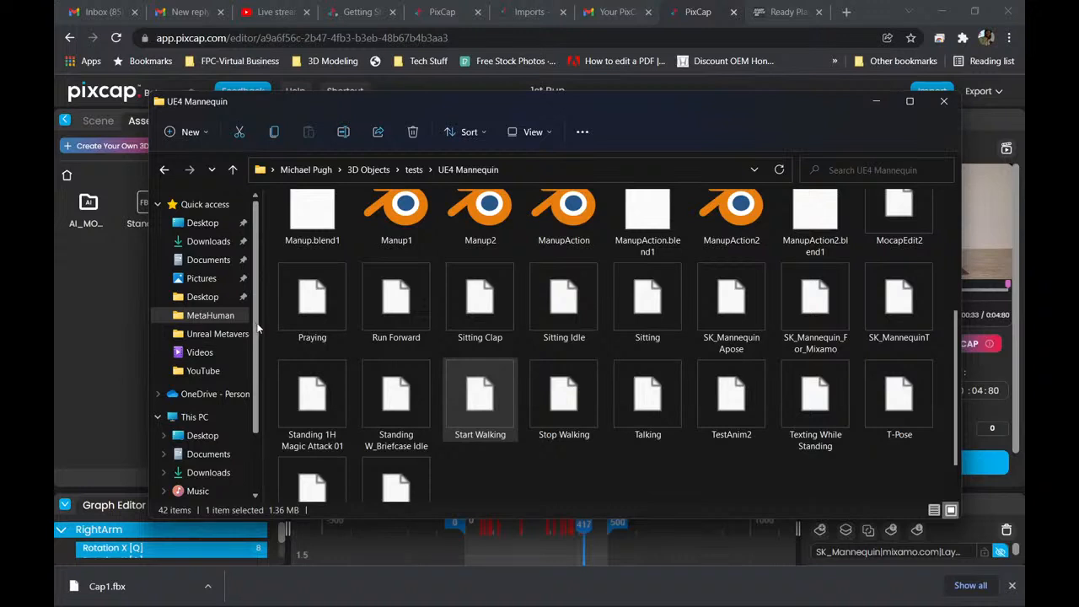
scroll(258, 331, "down", 2)
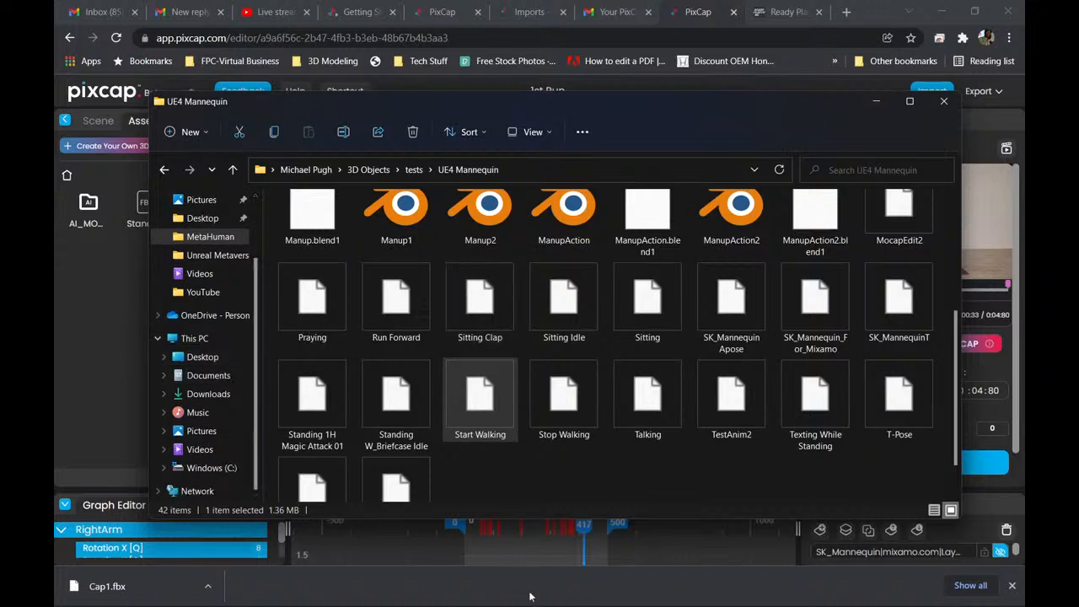
Check the contents of the Unreal Metaverse and MetaHuman folders.
mouse_move(461, 589)
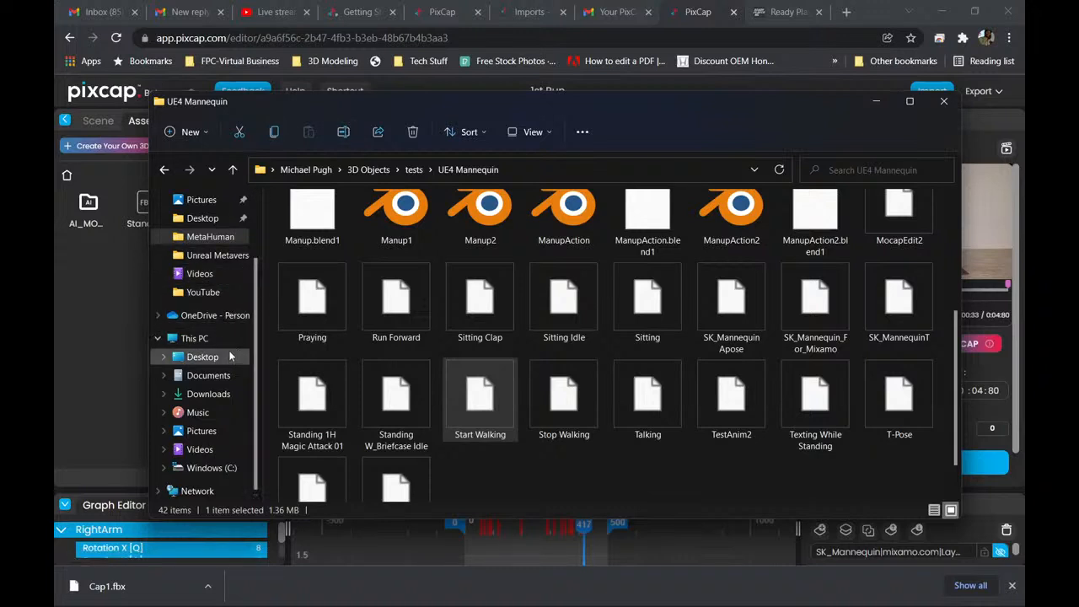
left_click(214, 256)
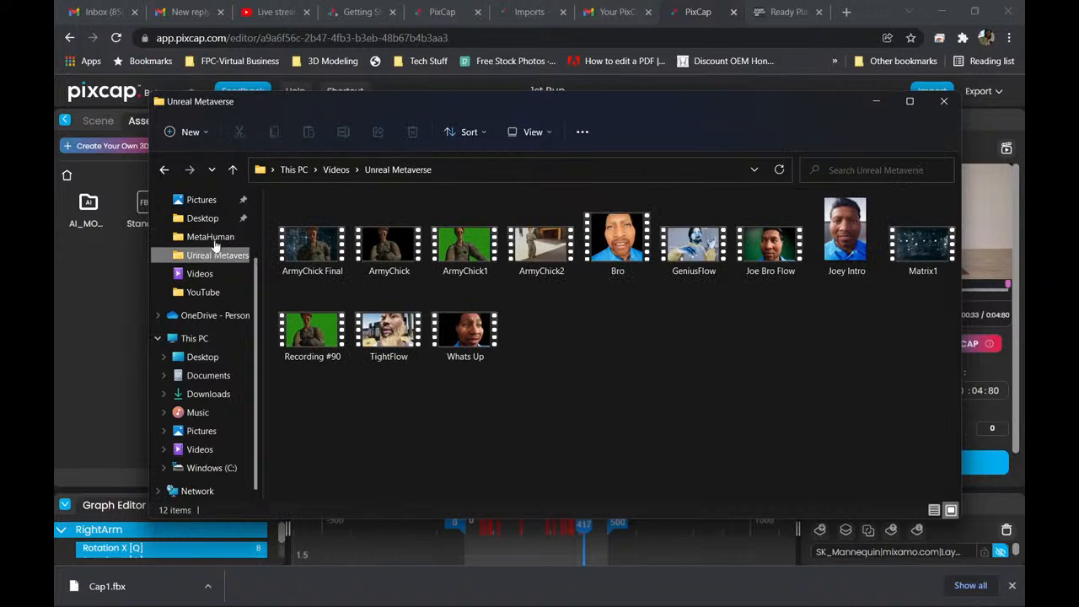
left_click(211, 237)
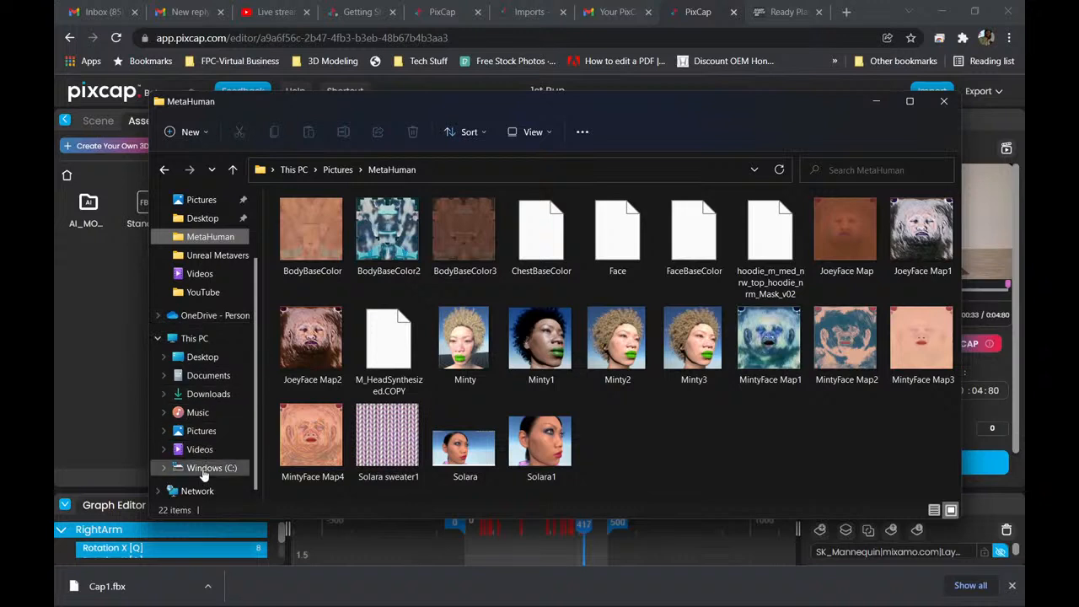
Open the Mixamo folder within the user's 3D Objects folder on drive C and look through its files.
left_click(207, 468)
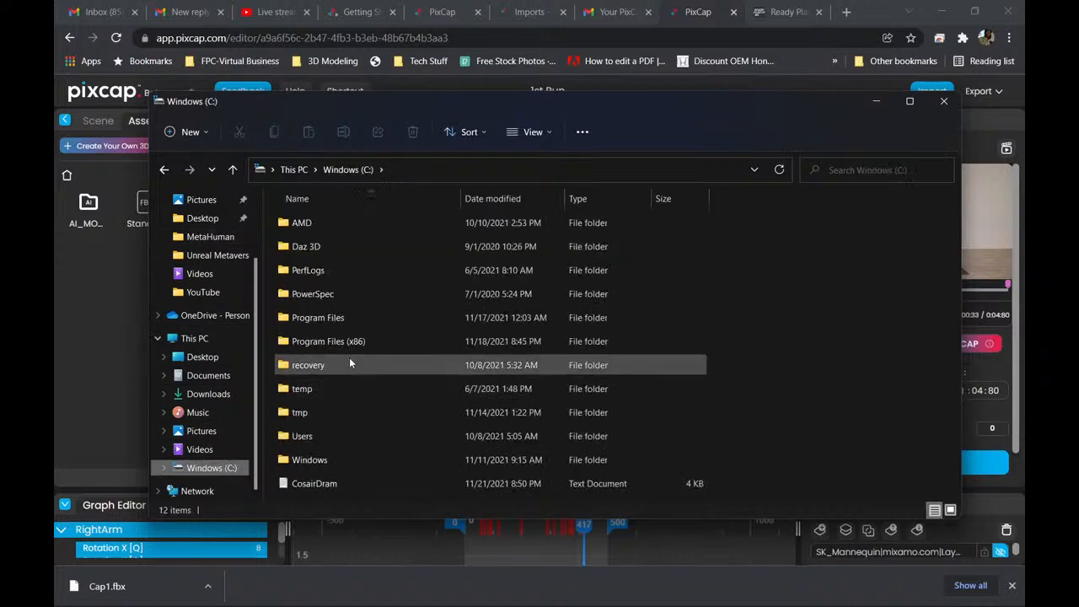
double_click(353, 439)
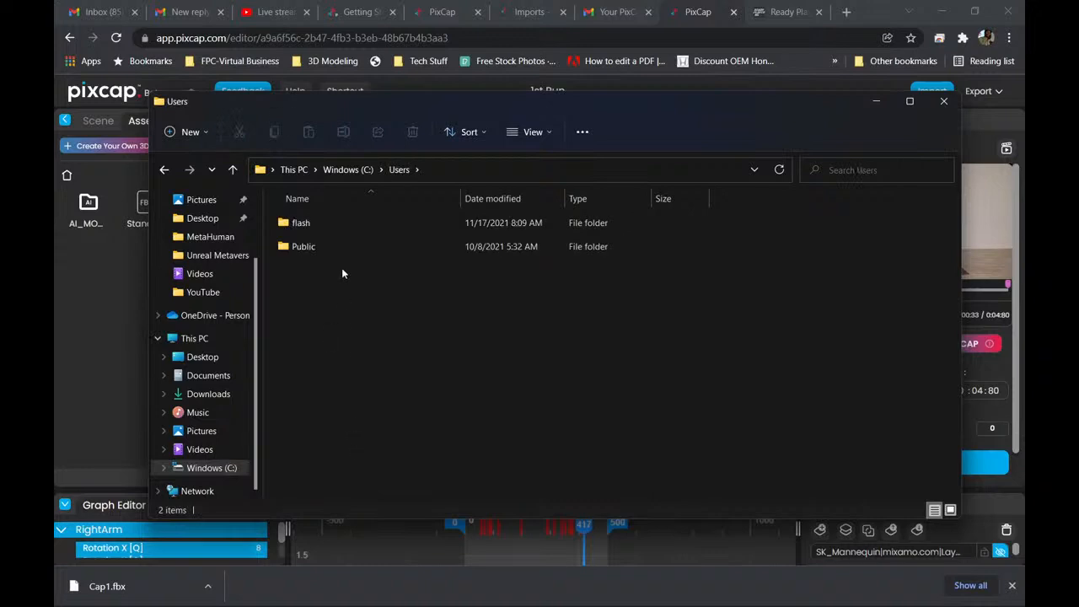
double_click(343, 223)
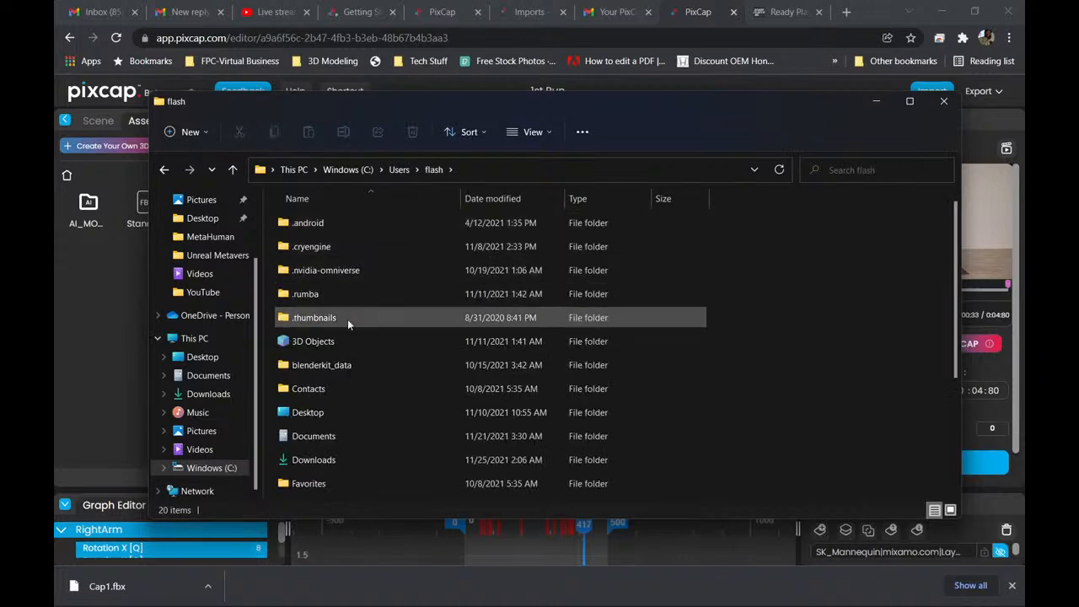
double_click(348, 340)
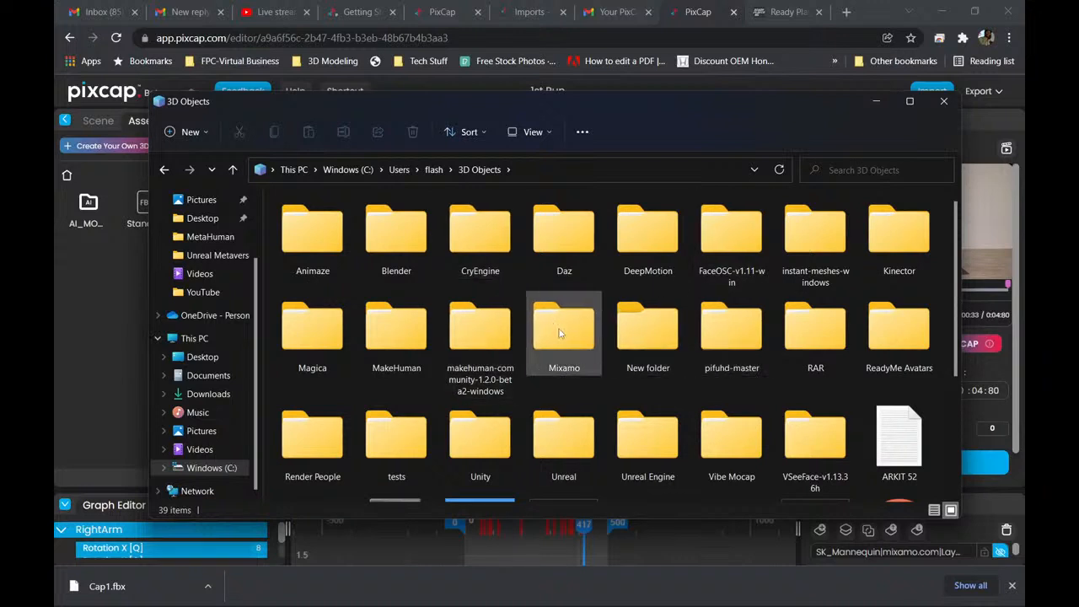
double_click(559, 333)
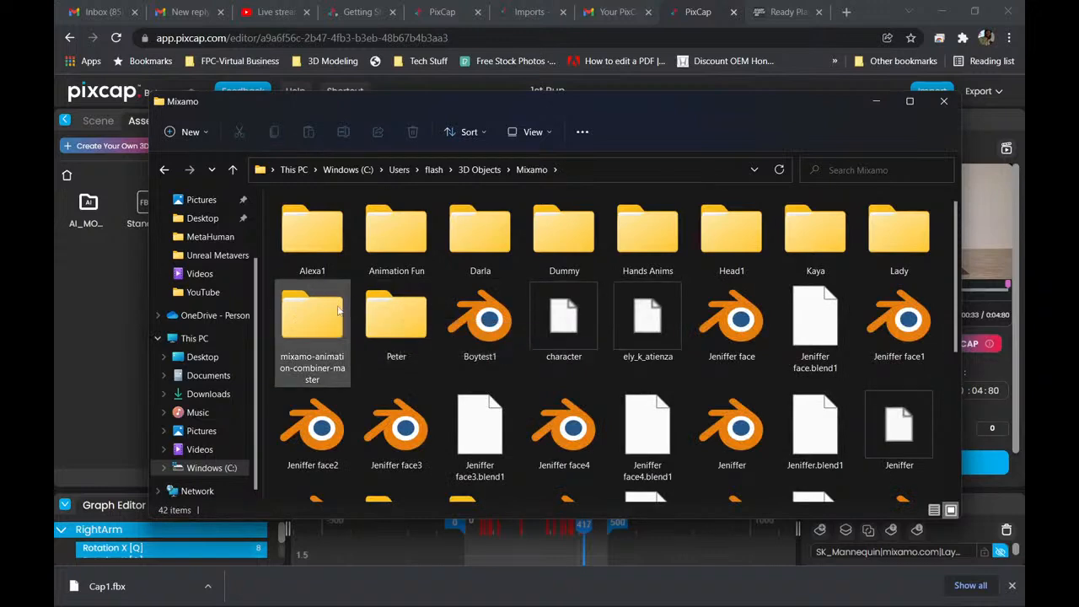
scroll(426, 312, "down", 3)
scroll(428, 312, "up", 3)
scroll(427, 312, "down", 3)
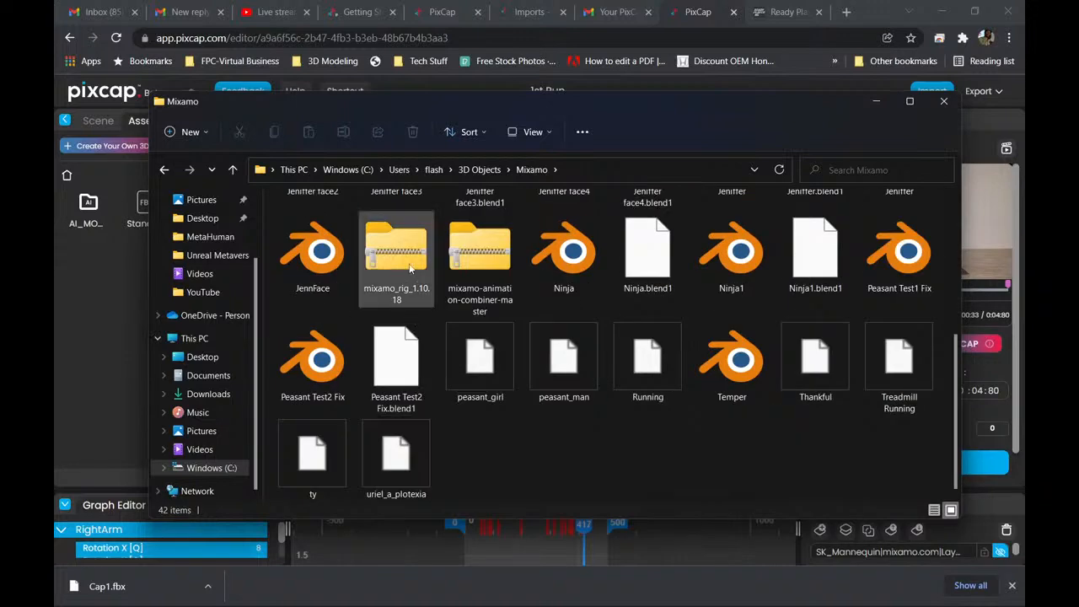
scroll(362, 295, "up", 3)
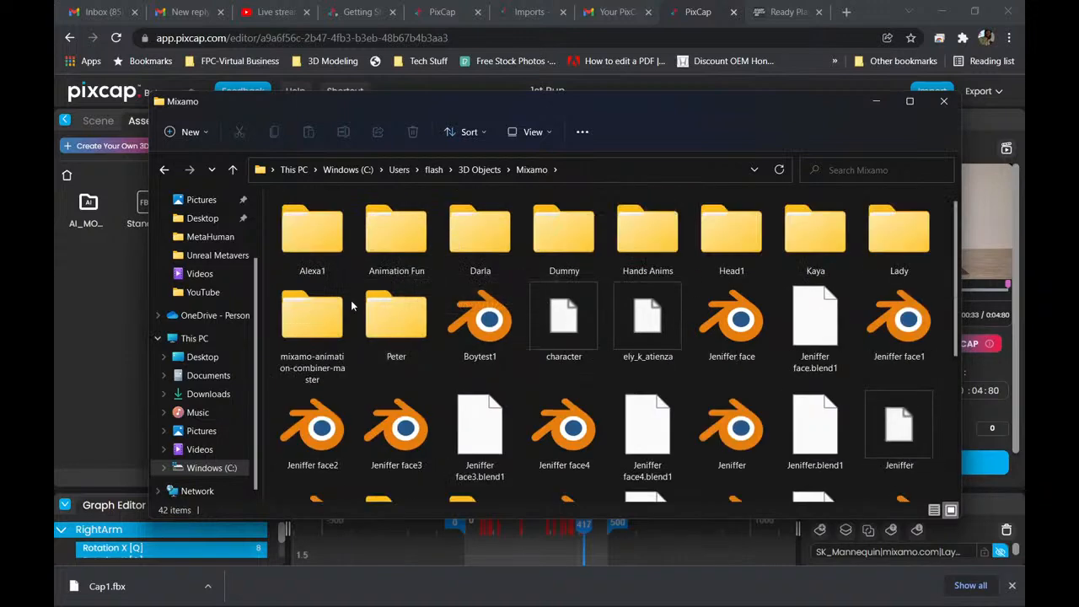
Check the DeepMotion folder in 3D Objects, and open the Unreal folder to show its converter and mocap tools.
left_click(165, 172)
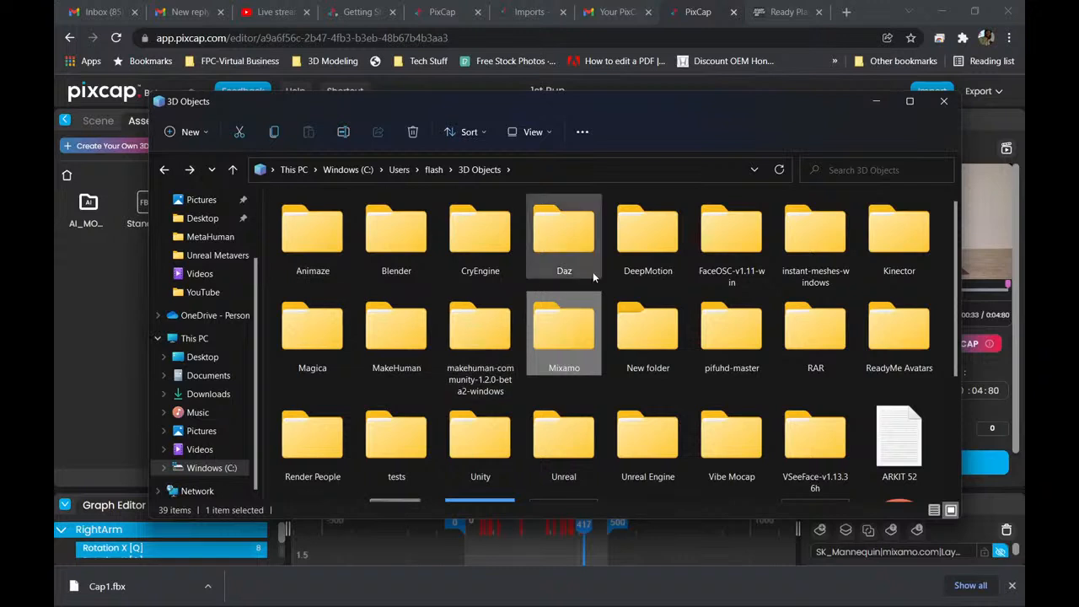
double_click(646, 251)
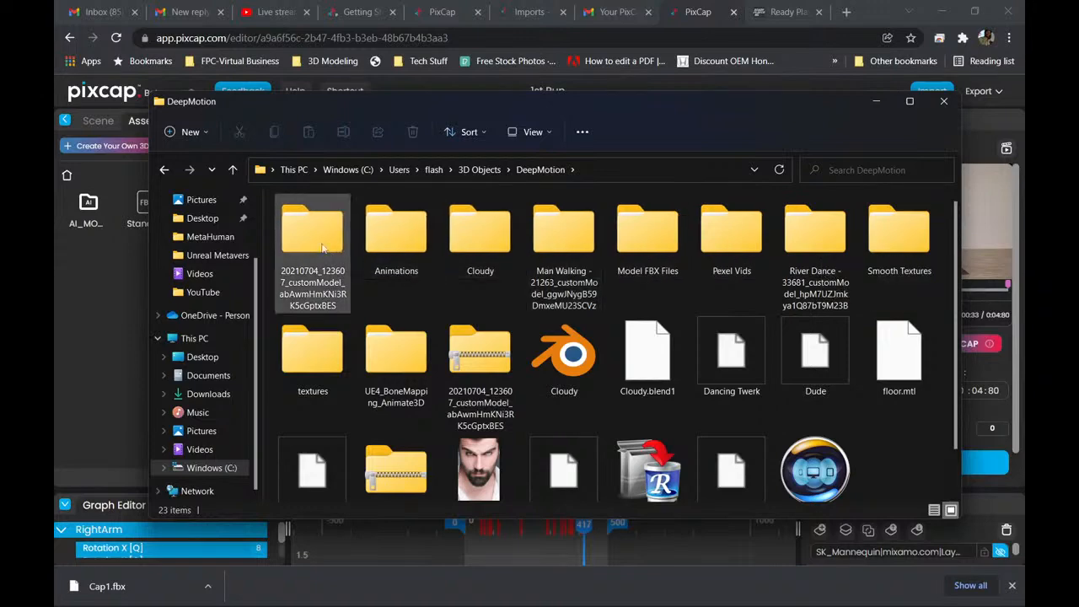
left_click(164, 169)
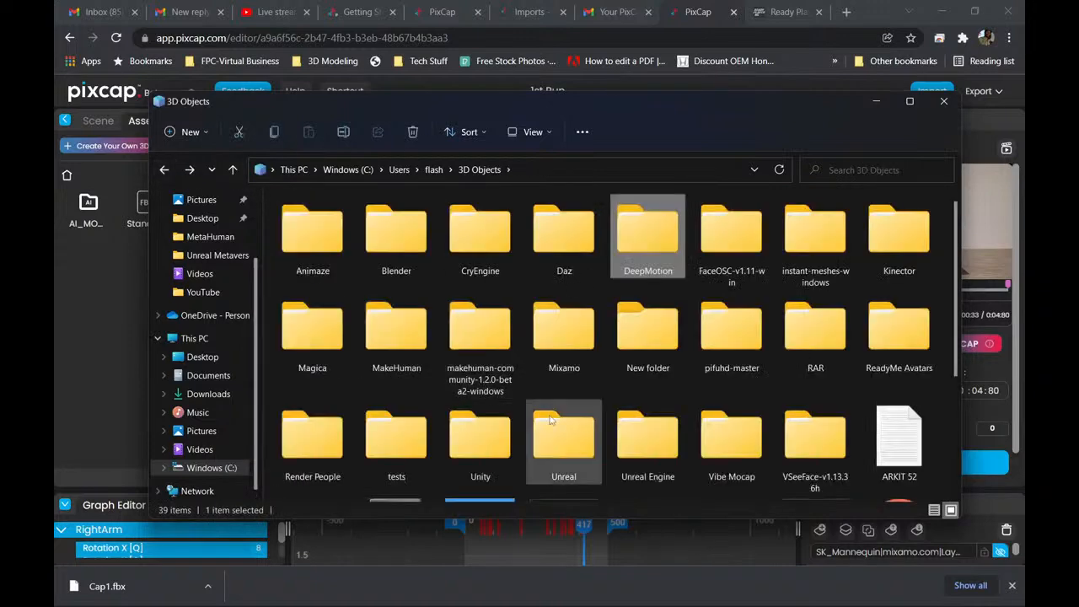
scroll(558, 420, "down", 3)
double_click(563, 273)
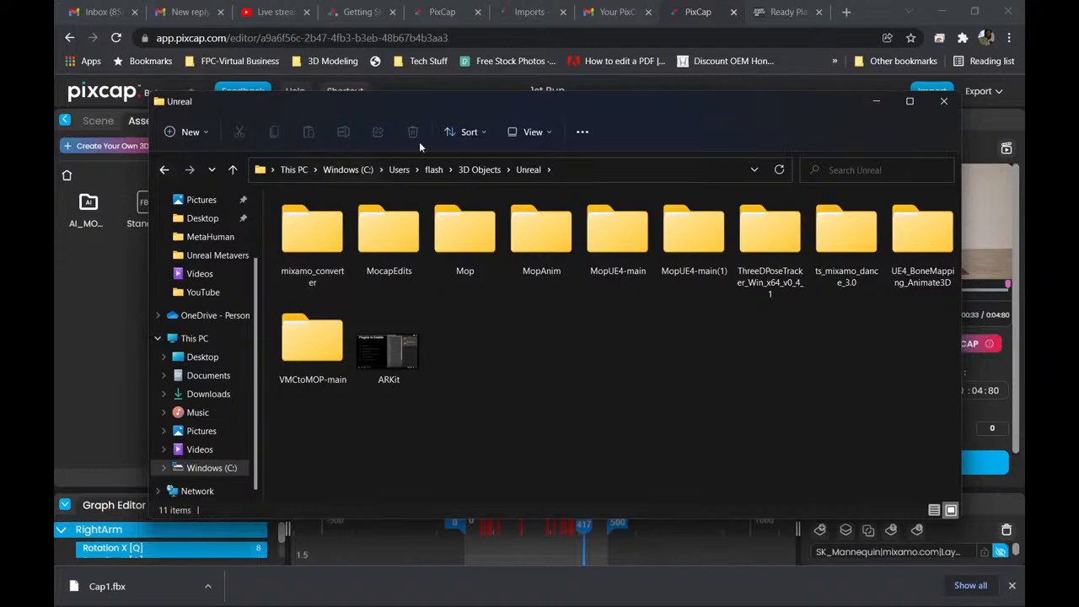
Switch to Chrome and search Google for "mixamo covert" in a new tab.
left_click(849, 15)
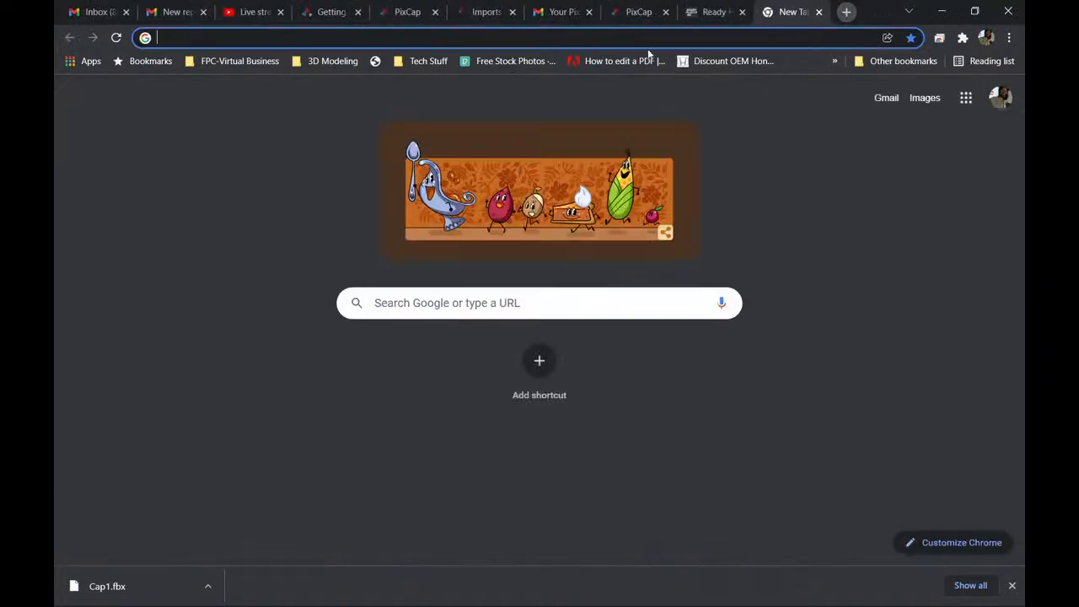
left_click(470, 303)
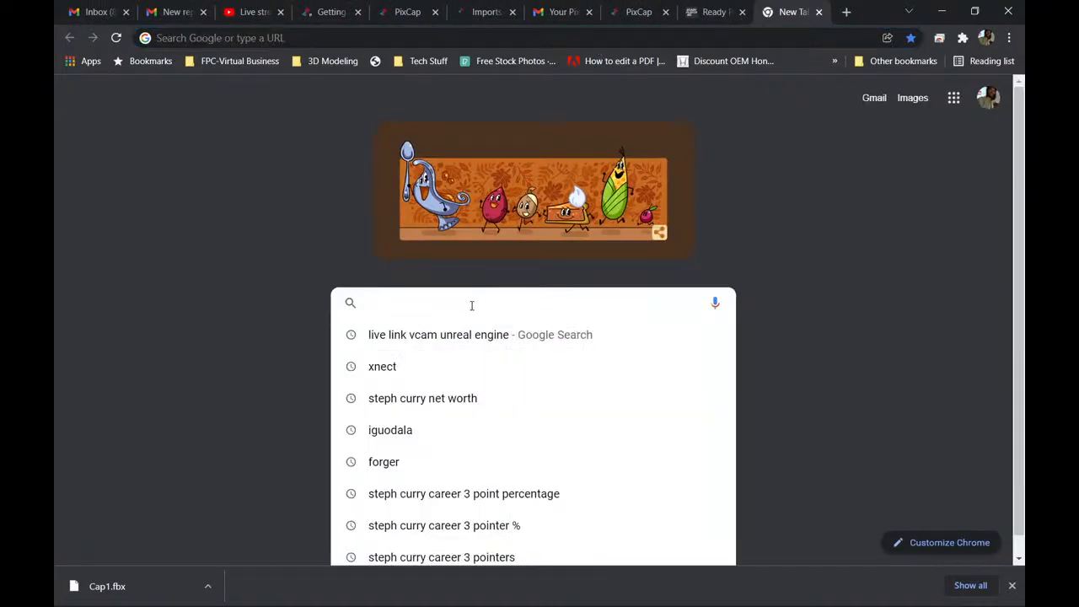
type("mix")
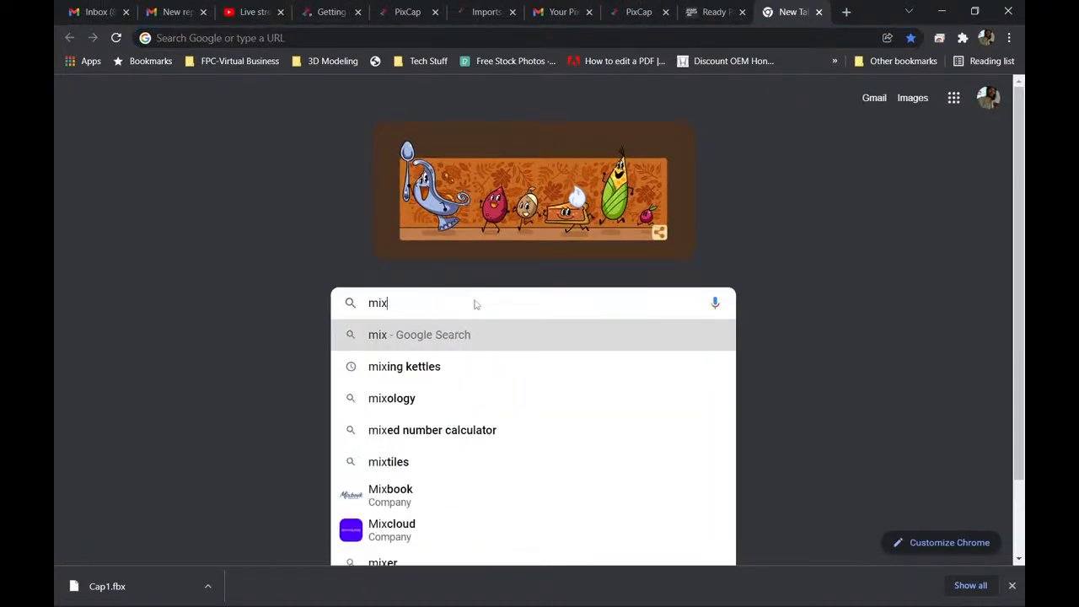
type("amo c")
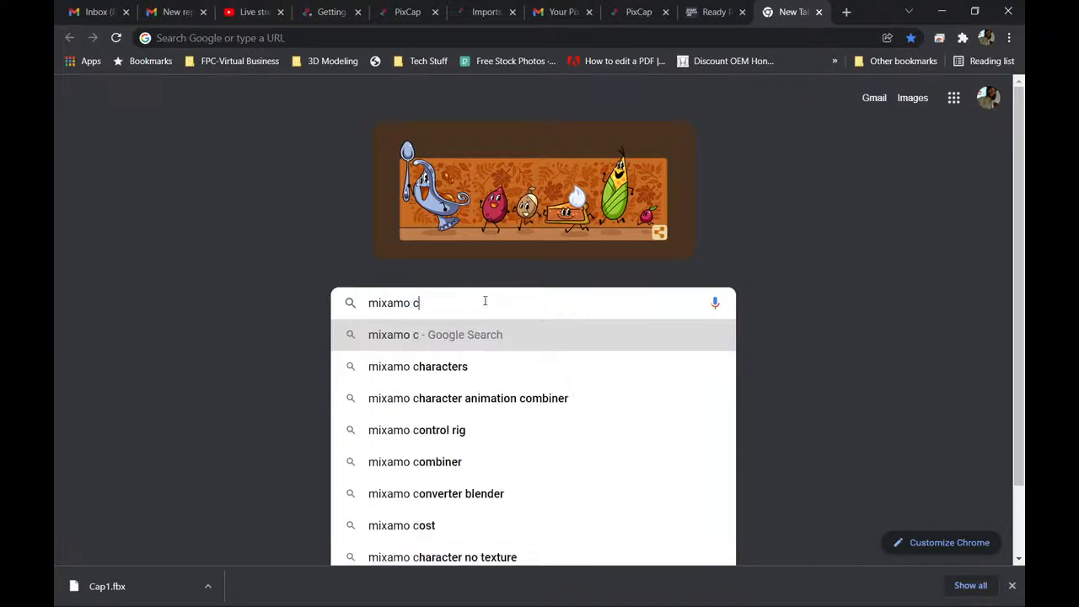
type("overt")
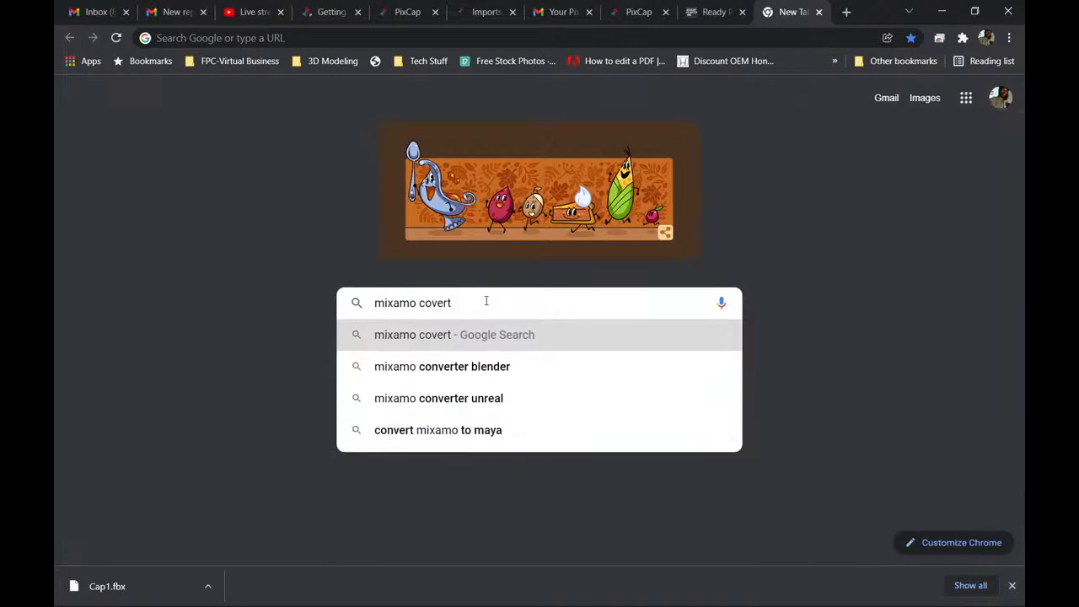
key("Return")
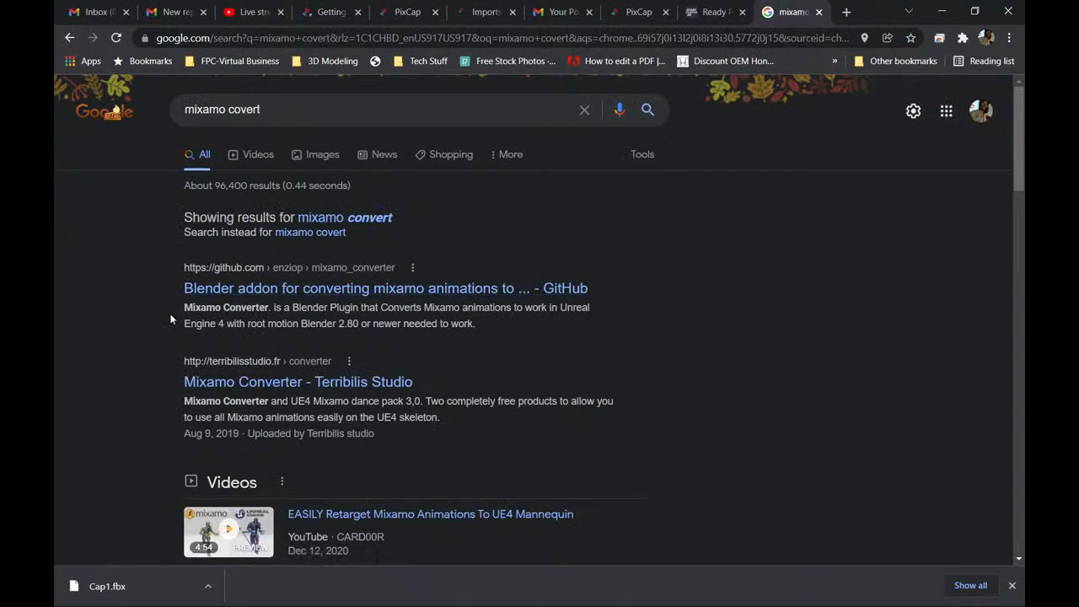
Open Terribilis Studio's Mixamo Converter page from the results and read through its info and Last News section.
scroll(278, 317, "down", 1)
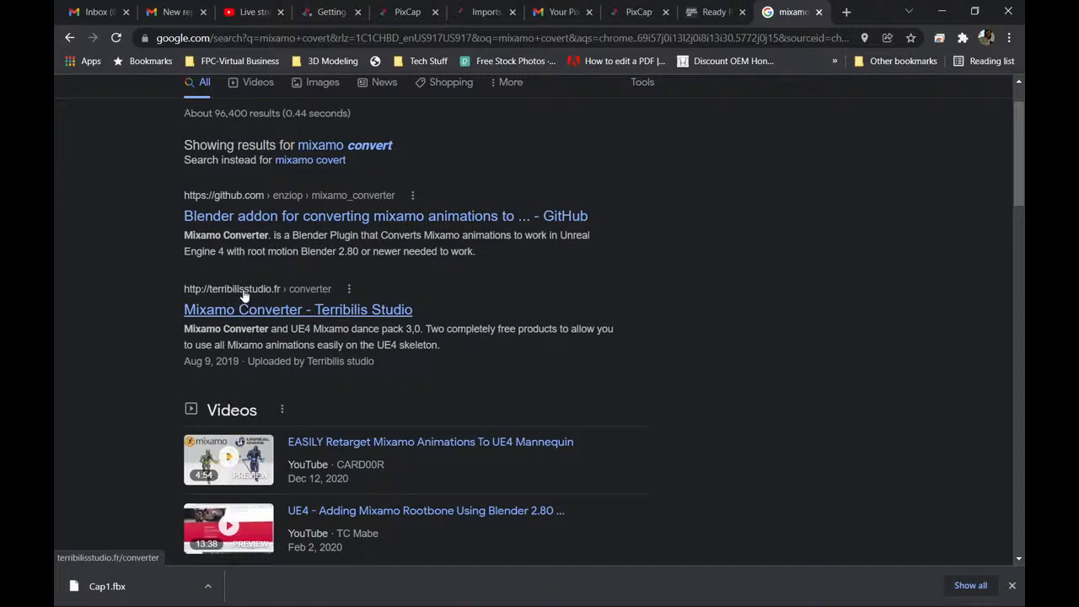
left_click(331, 311)
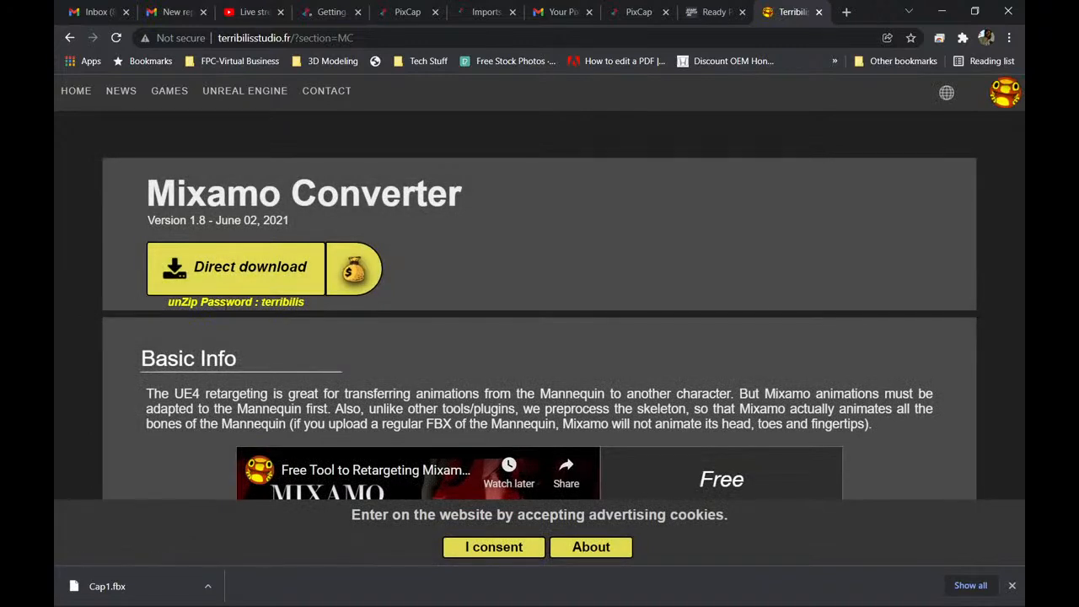
scroll(181, 335, "down", 2)
scroll(186, 329, "down", 2)
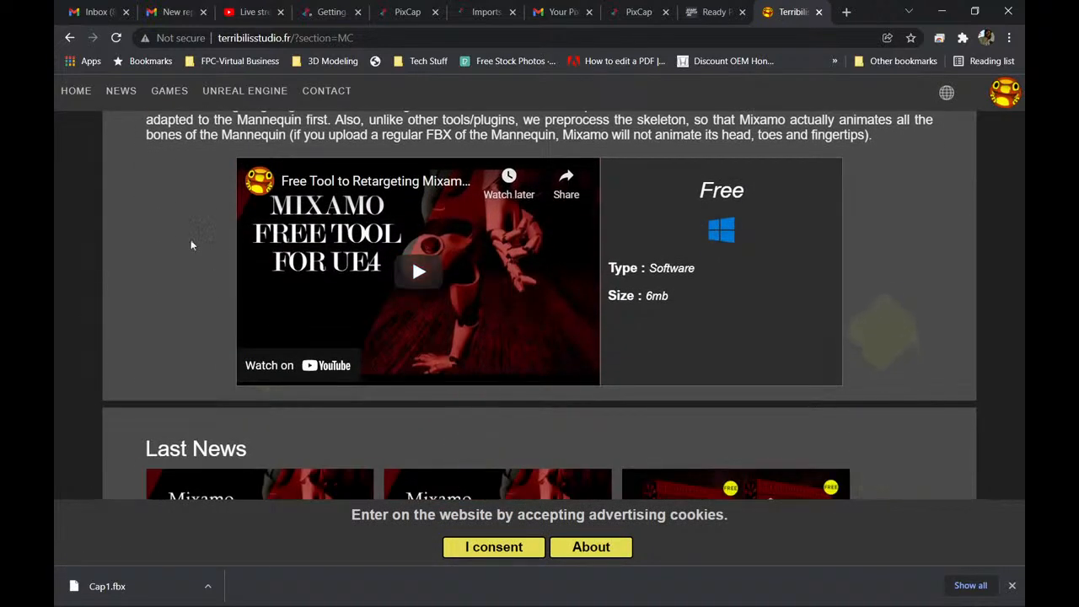
scroll(156, 275, "down", 2)
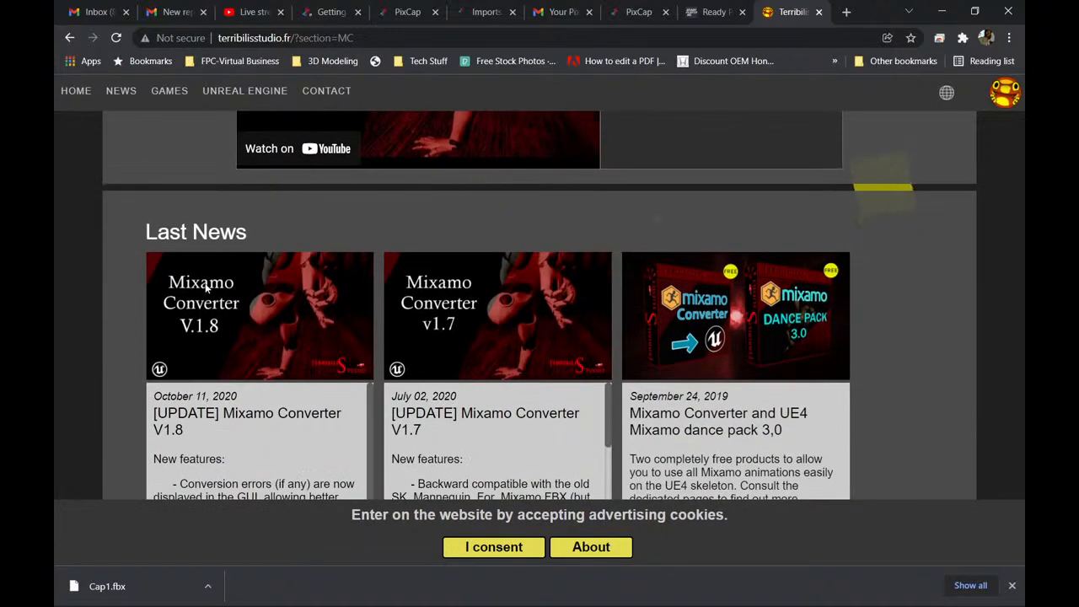
scroll(191, 283, "down", 1)
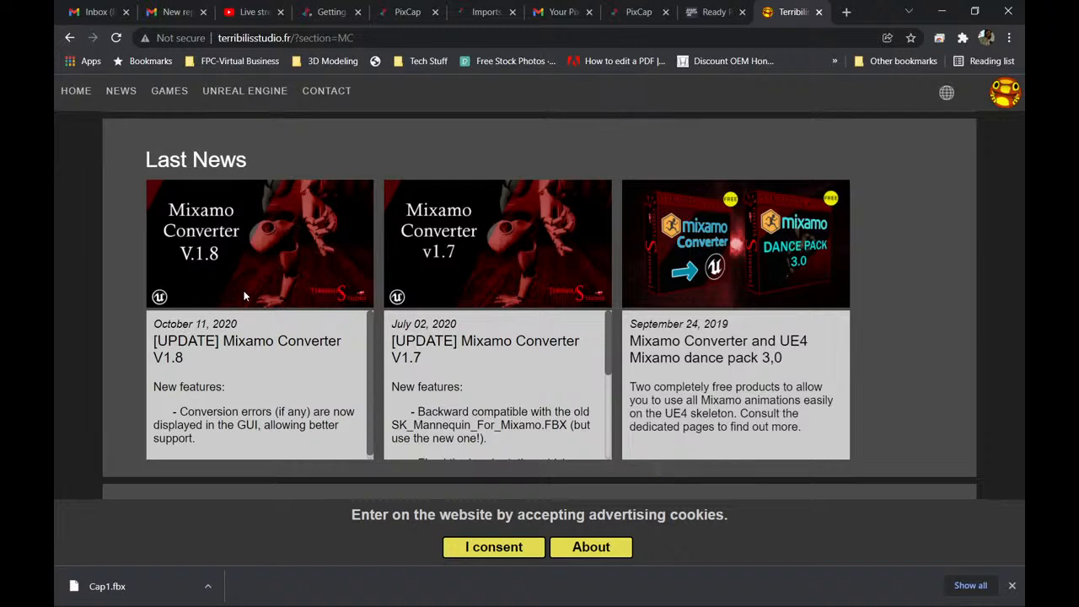
scroll(244, 295, "down", 2)
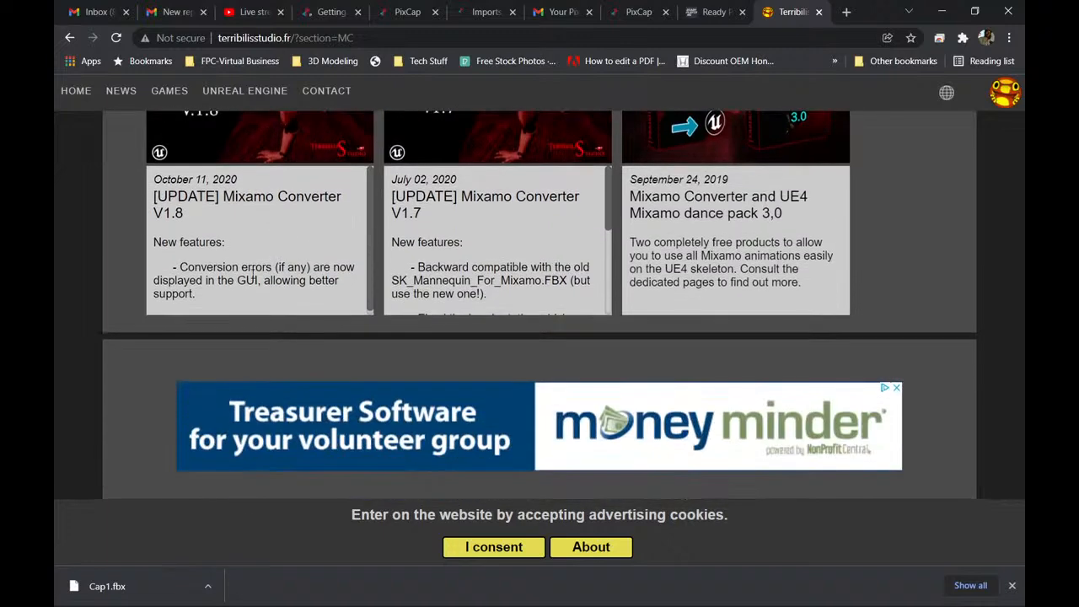
scroll(233, 266, "up", 2)
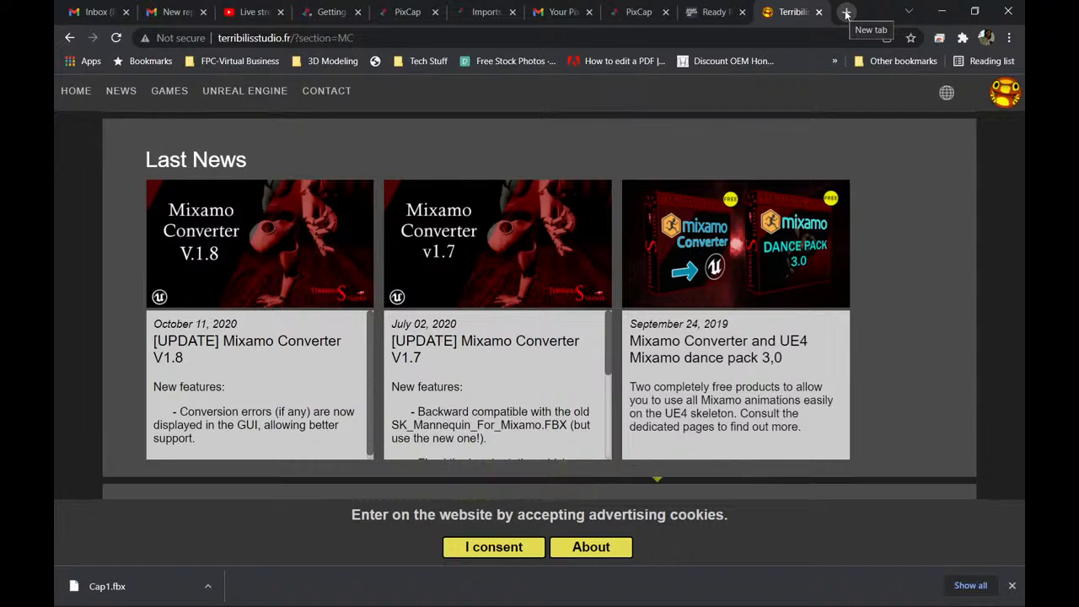
Try to load mixamo.com in a new browser tab.
left_click(846, 12)
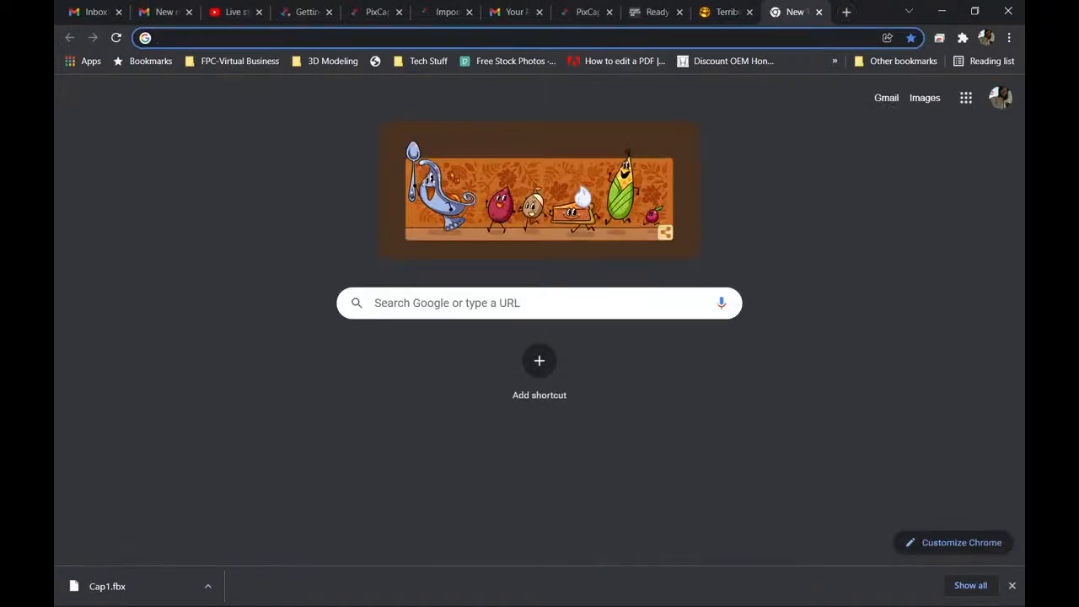
left_click(523, 38)
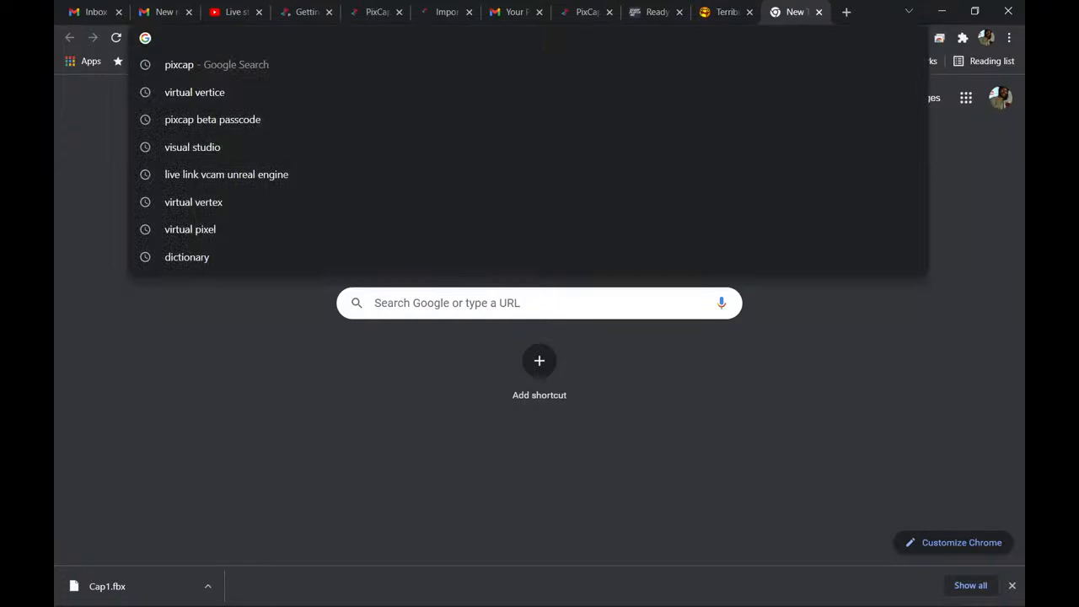
type("mixamo.com")
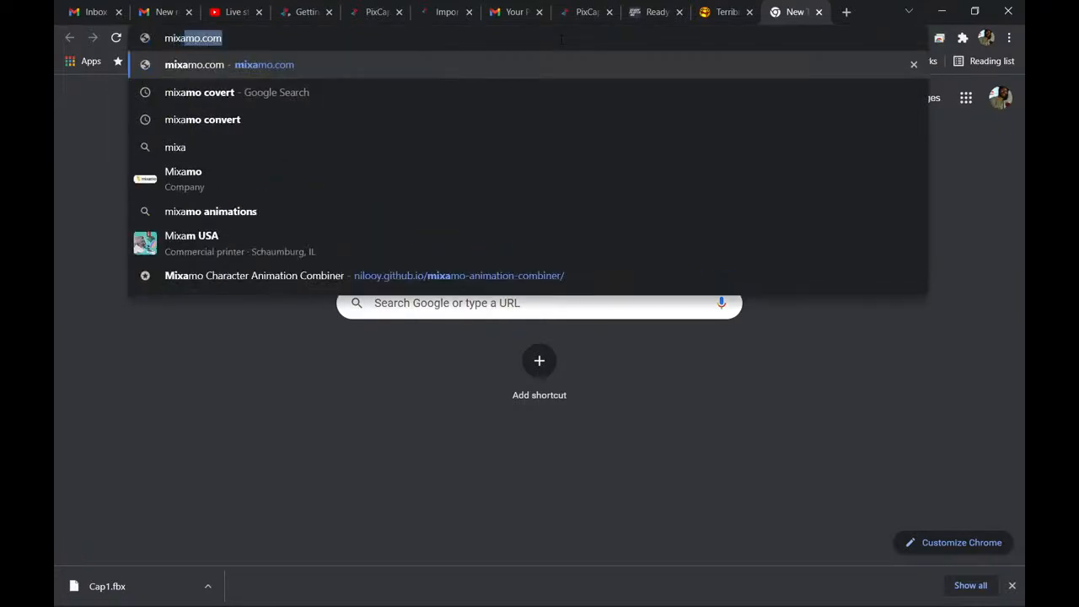
key("Return")
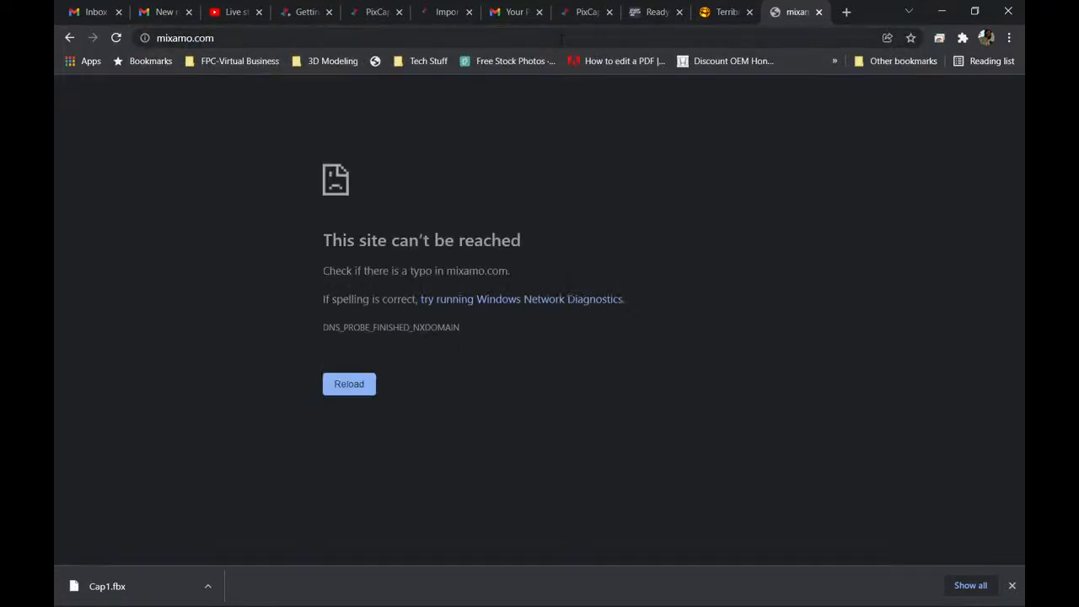
left_click(159, 38)
double_click(158, 39)
triple_click(158, 39)
double_click(158, 39)
left_click(157, 39)
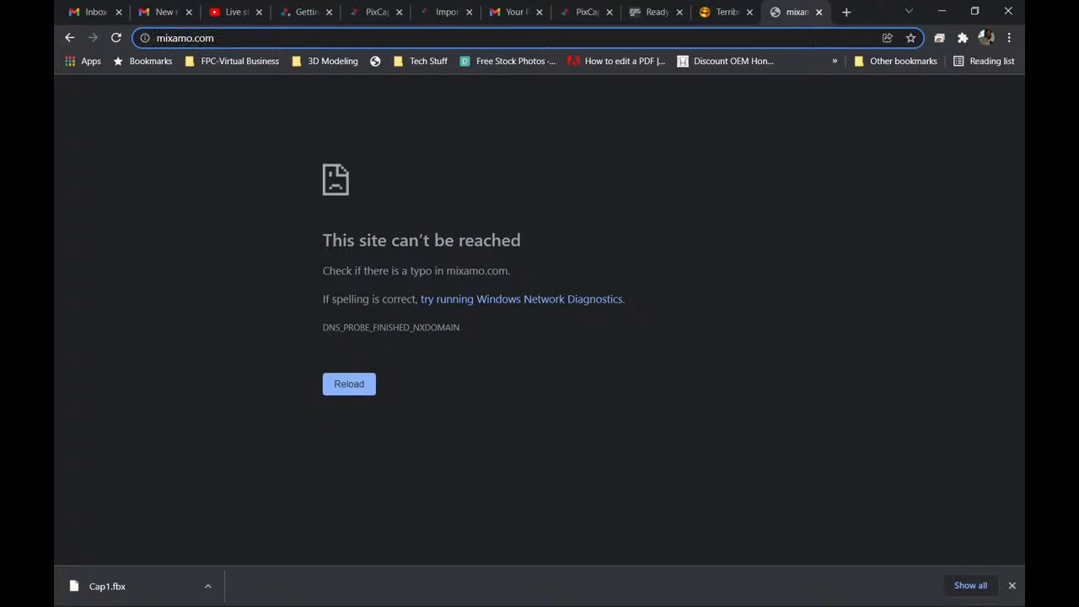
type("www.")
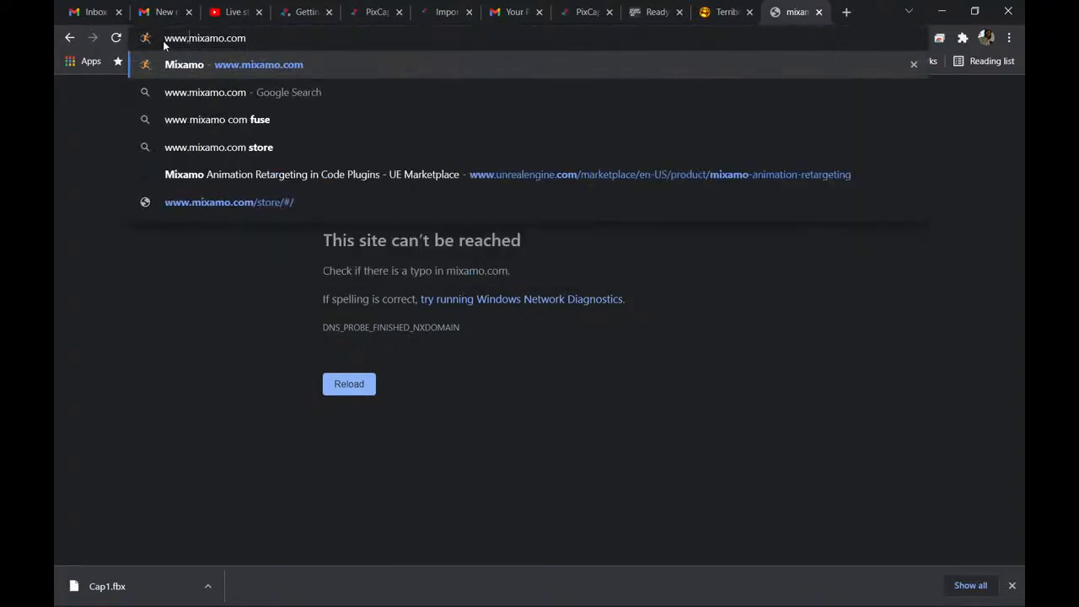
key("Return")
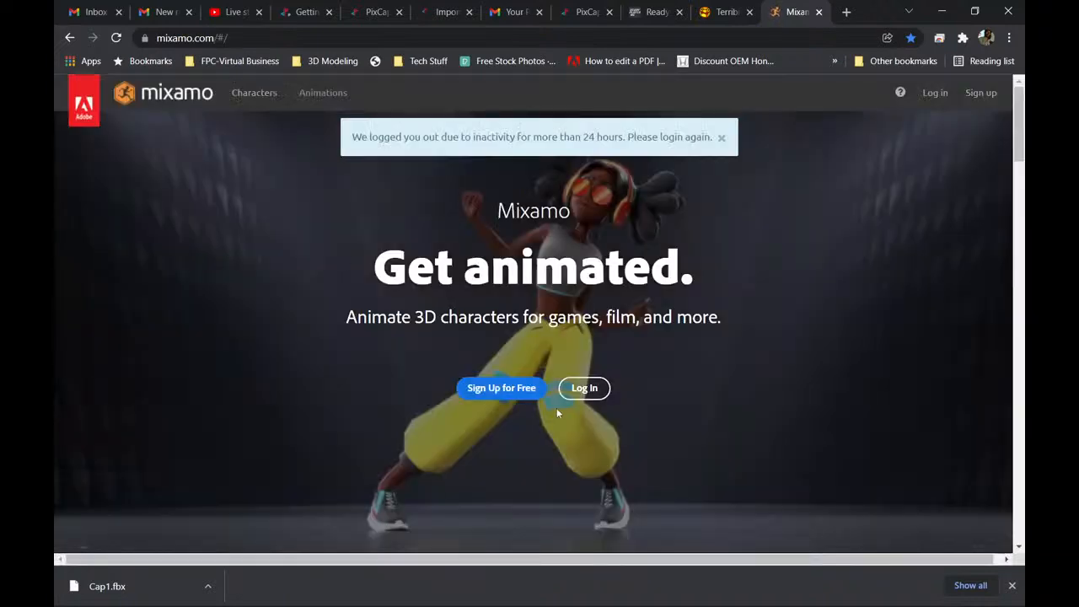
Log in to Mixamo through Adobe's Google sign-in, choosing the first listed Google account.
left_click(584, 388)
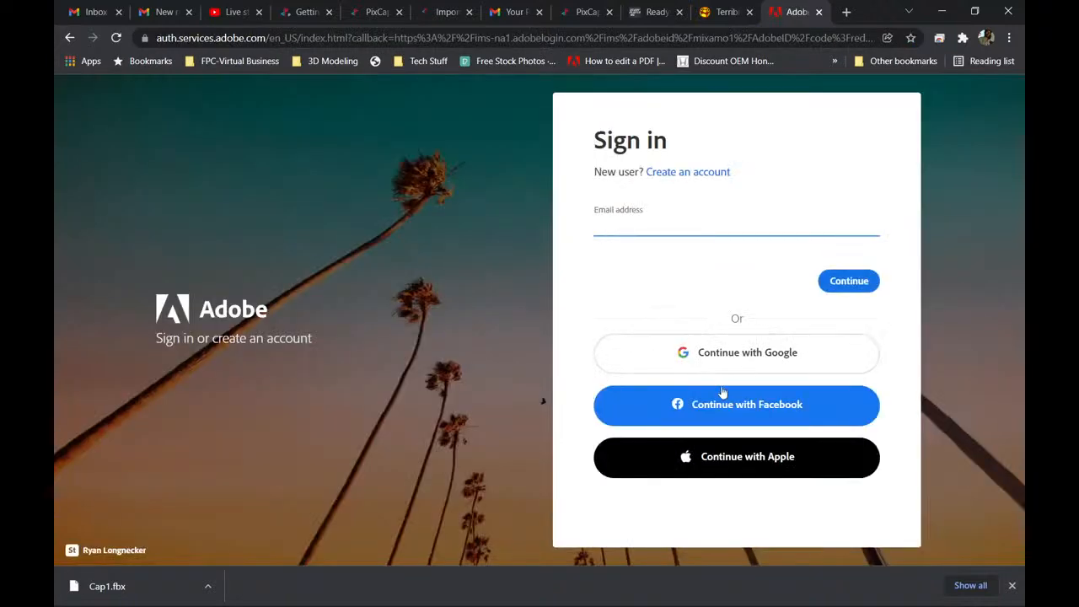
left_click(748, 360)
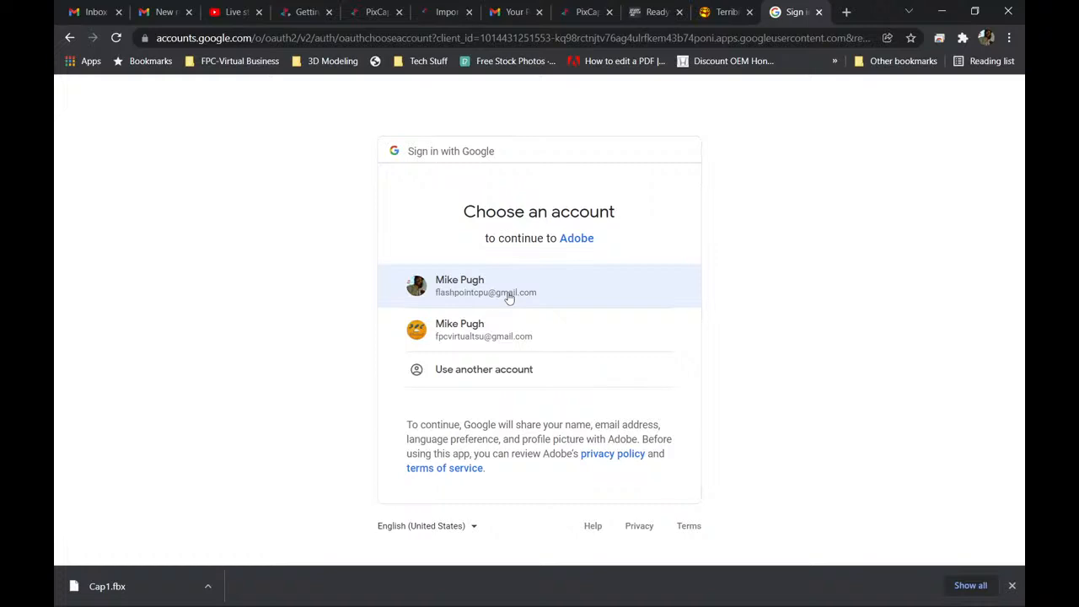
left_click(509, 295)
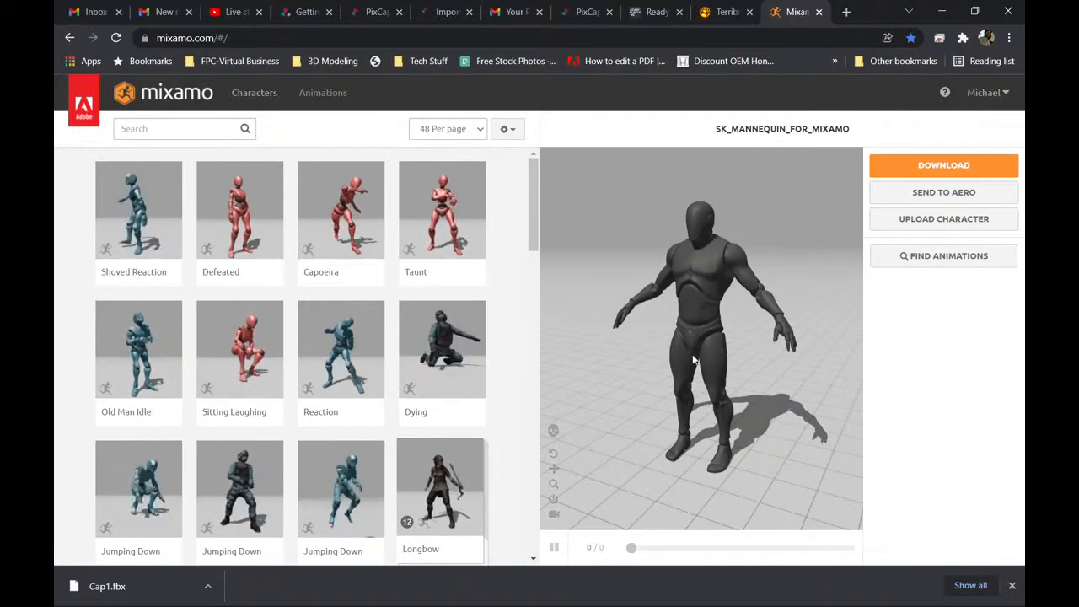
Look over Mixamo's animation thumbnails and bring up the animation genre filters of the search.
scroll(498, 254, "down", 2)
scroll(499, 257, "down", 5)
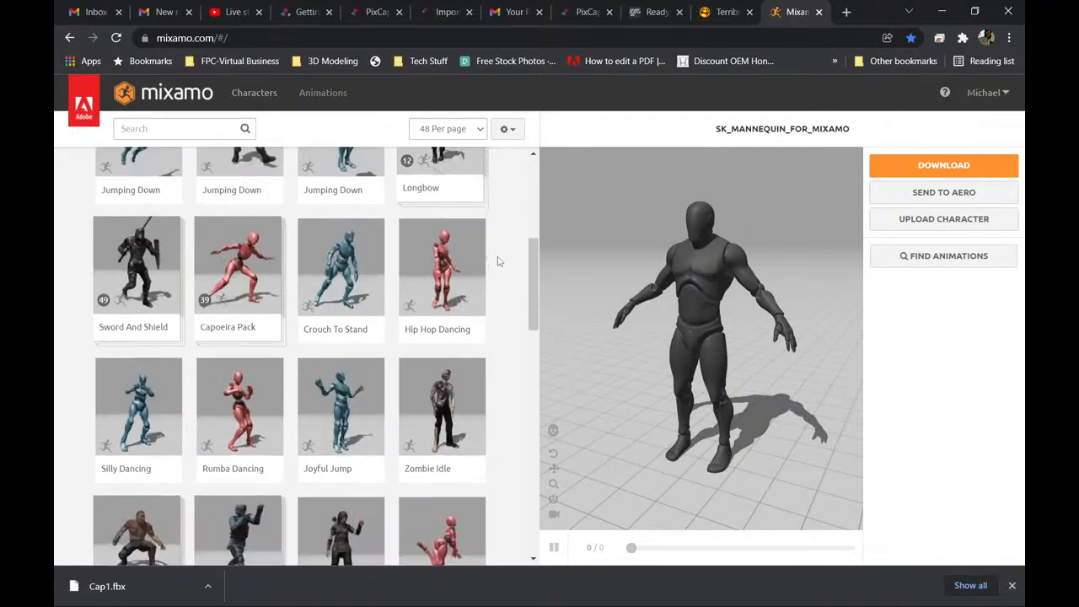
scroll(502, 249, "up", 7)
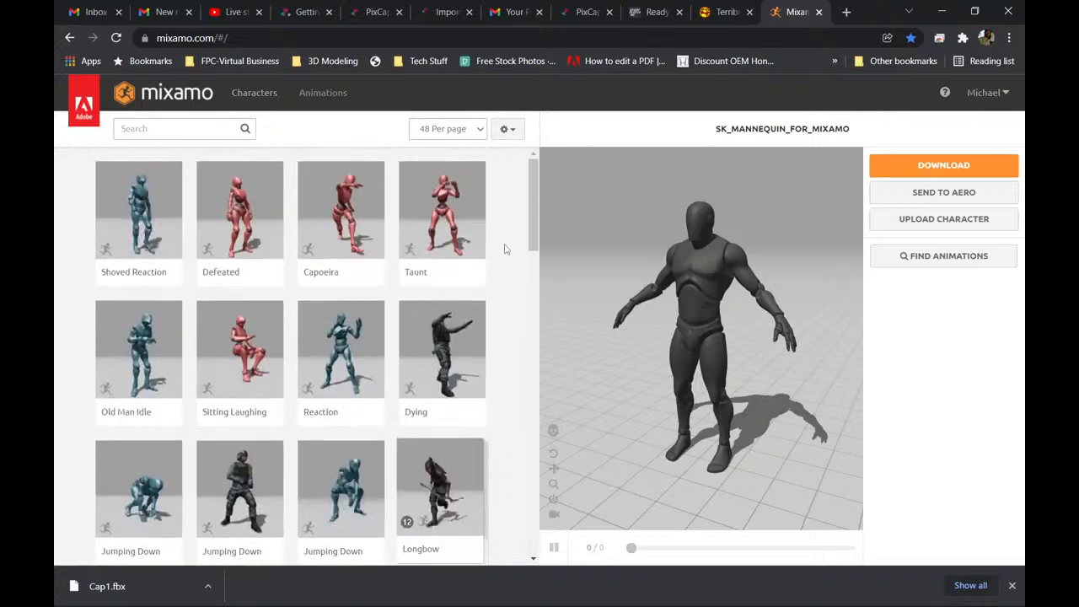
left_click(183, 128)
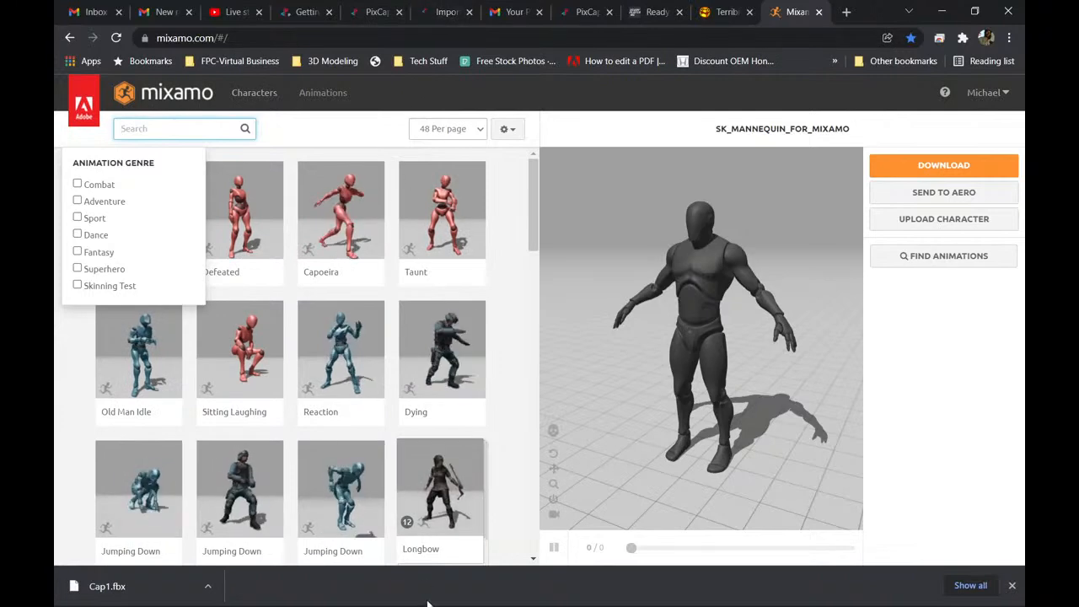
Switch to File Explorer and open the 3D Objects folder within the user's folder on drive C.
mouse_move(429, 605)
left_click(301, 590)
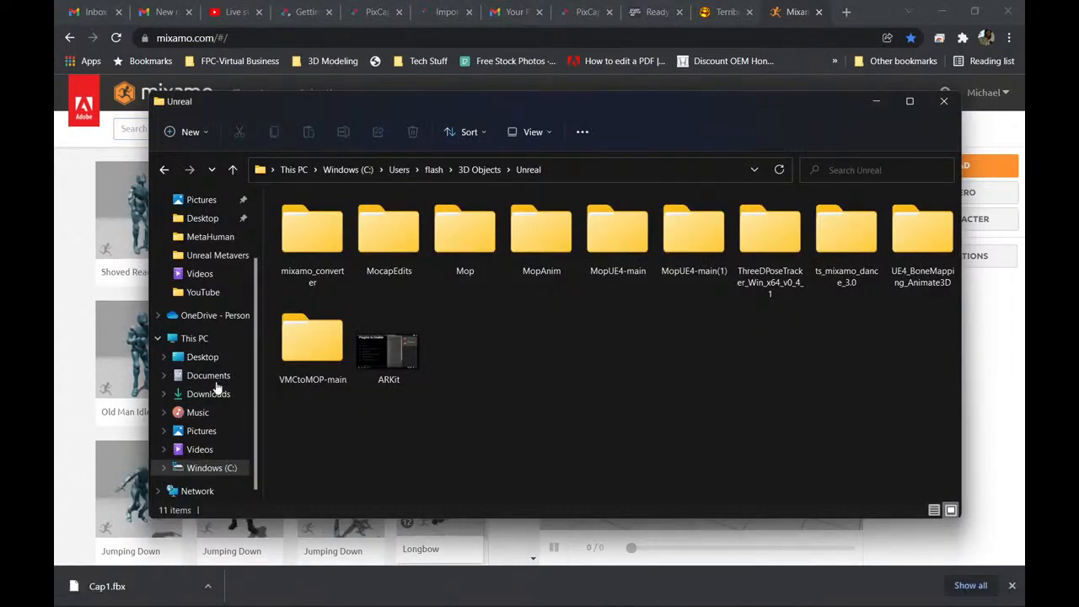
left_click(218, 254)
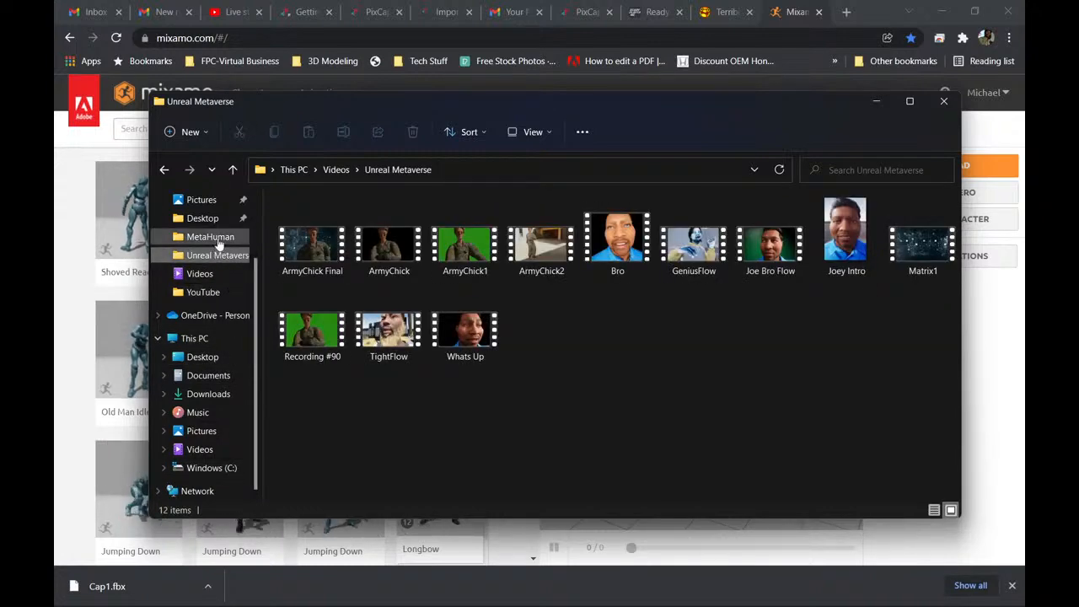
left_click(215, 240)
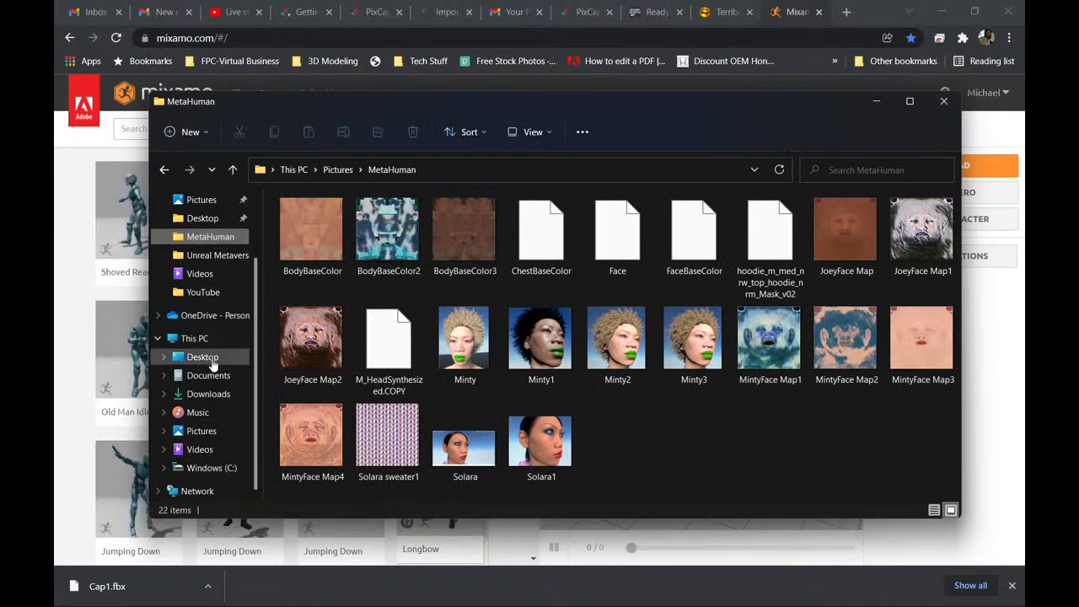
left_click(213, 468)
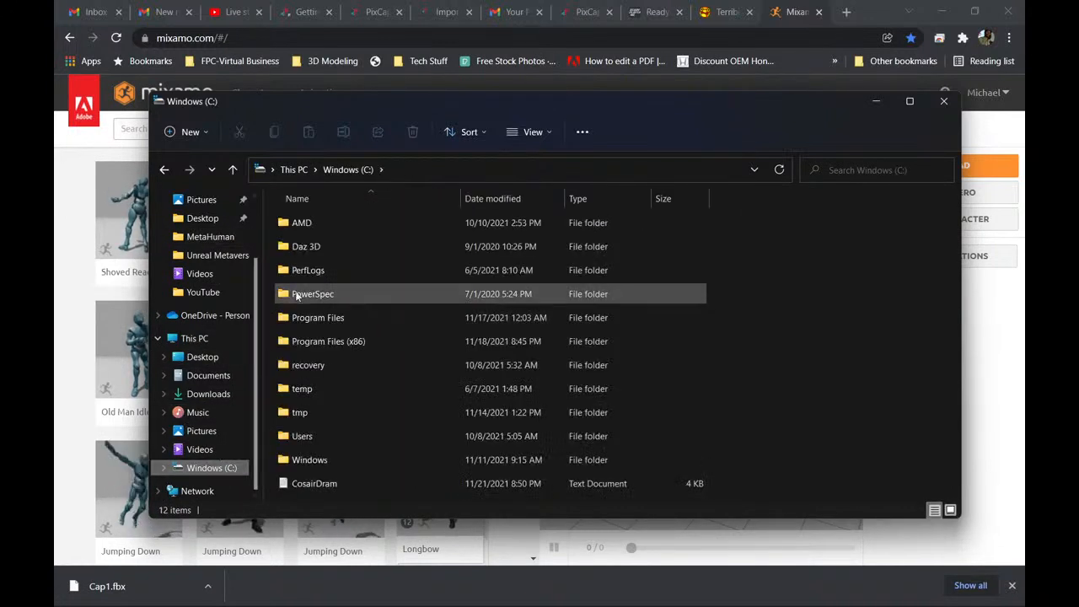
double_click(321, 437)
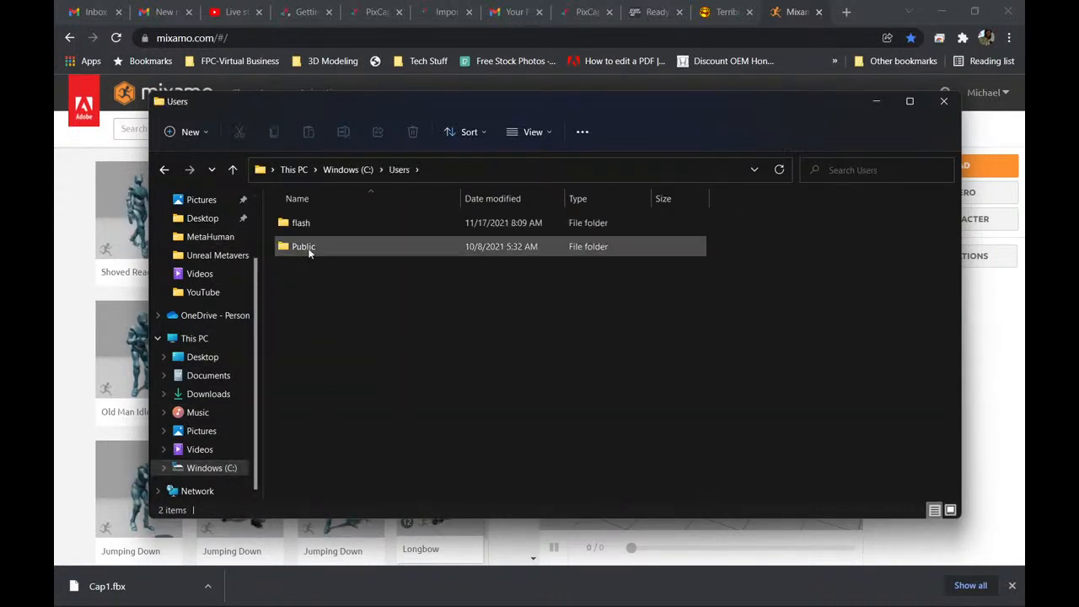
double_click(324, 221)
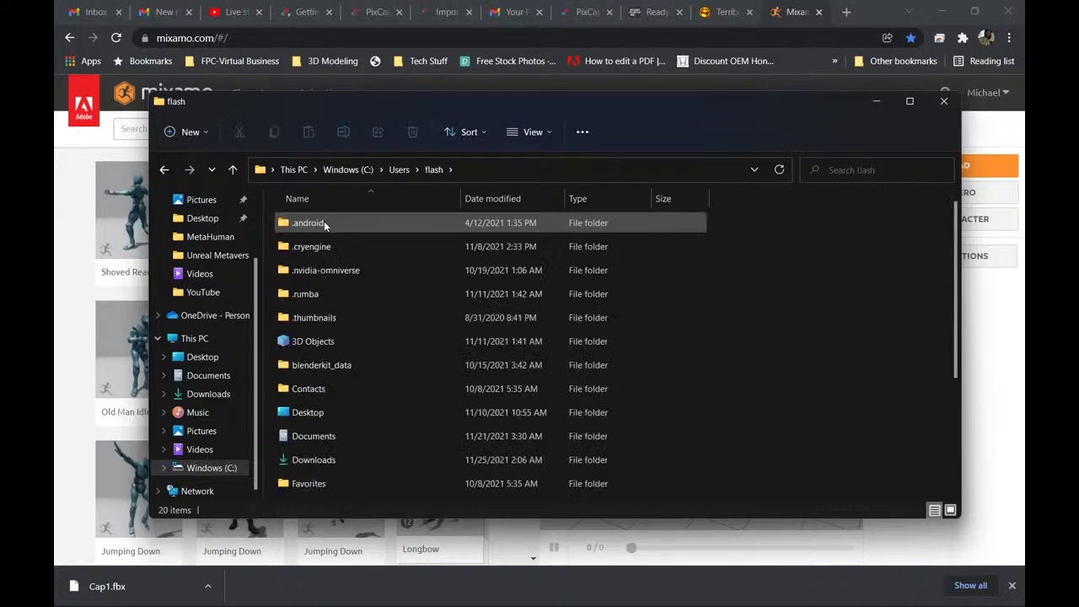
double_click(329, 345)
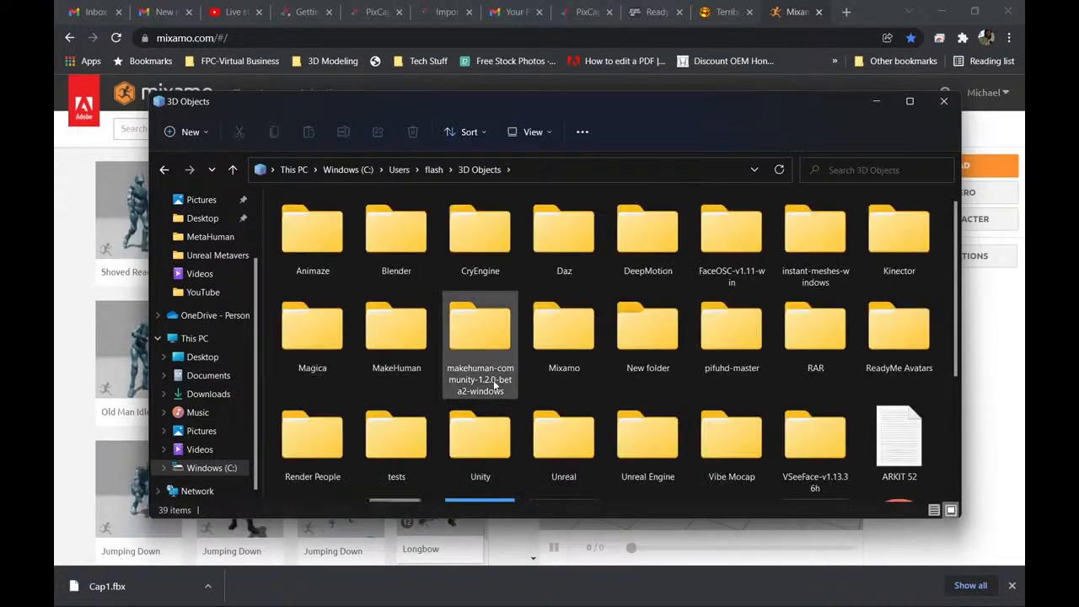
Open the UE4 Mannequin folder inside the tests folder and look through its animation files.
scroll(729, 351, "down", 3)
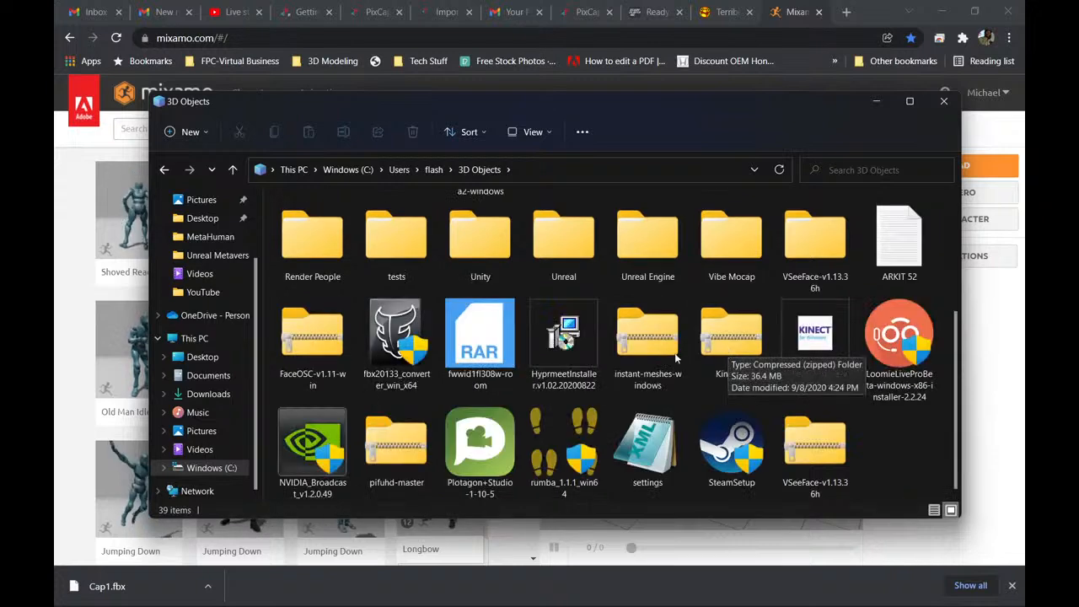
scroll(444, 335, "up", 3)
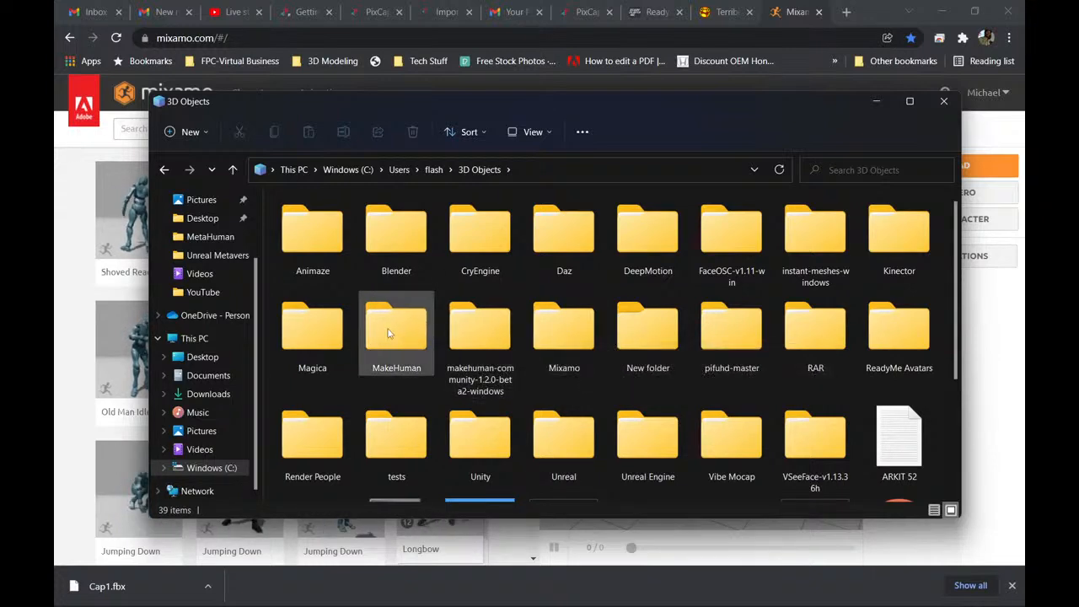
scroll(613, 398, "down", 2)
double_click(389, 269)
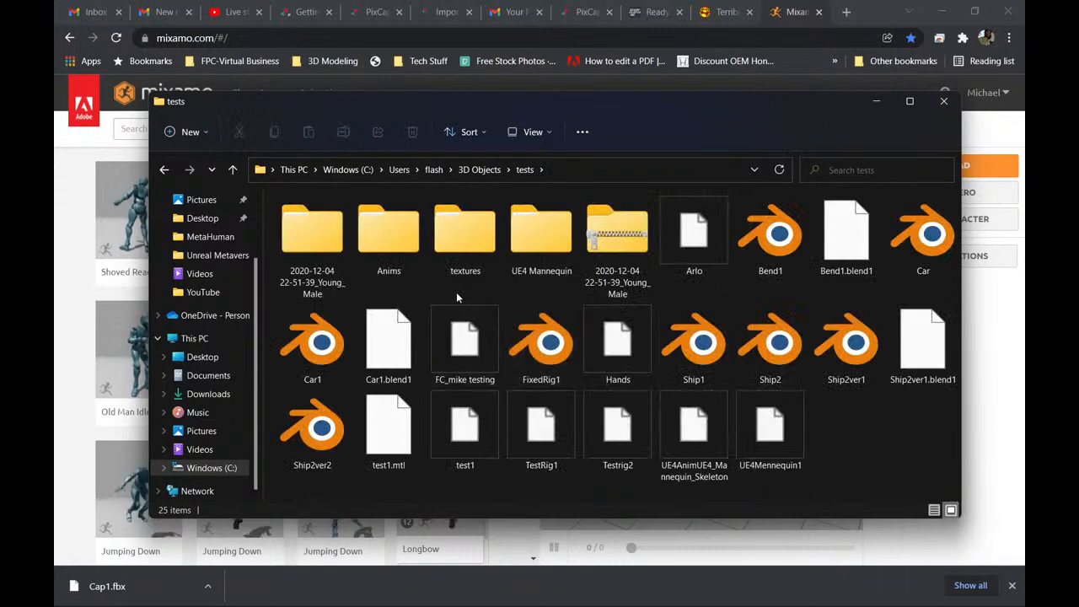
double_click(552, 249)
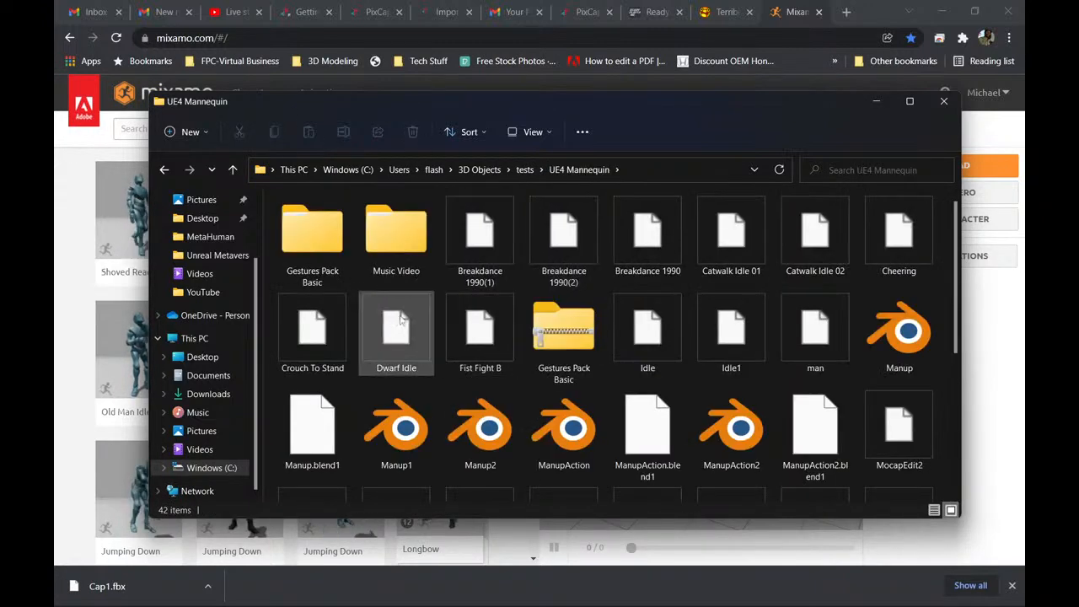
scroll(648, 346, "down", 3)
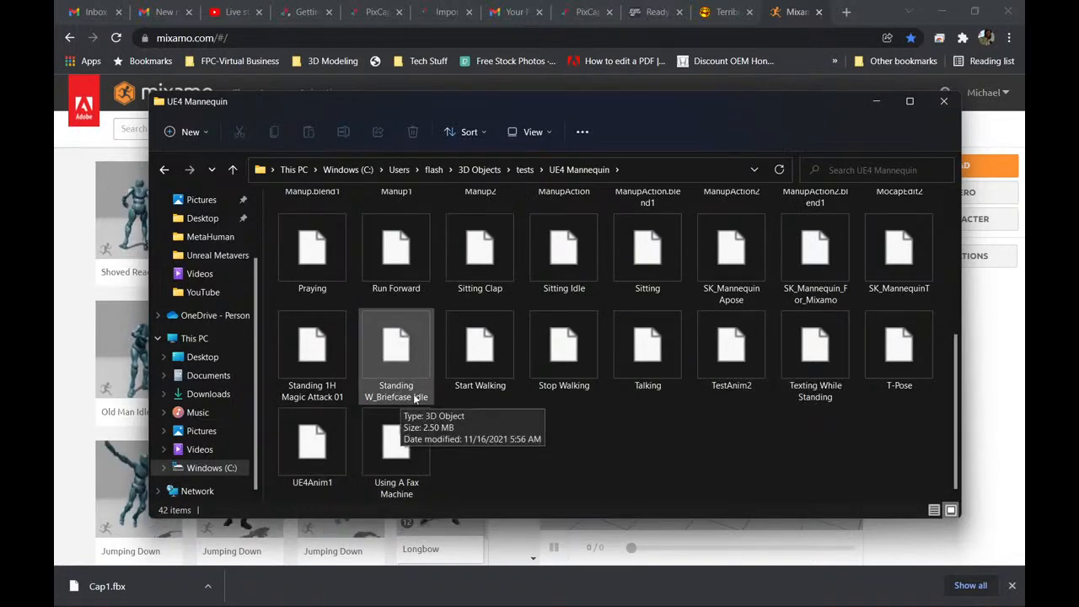
Return to Mixamo in Chrome and search the animations for "standing with brief case idle".
left_click(88, 334)
left_click(182, 130)
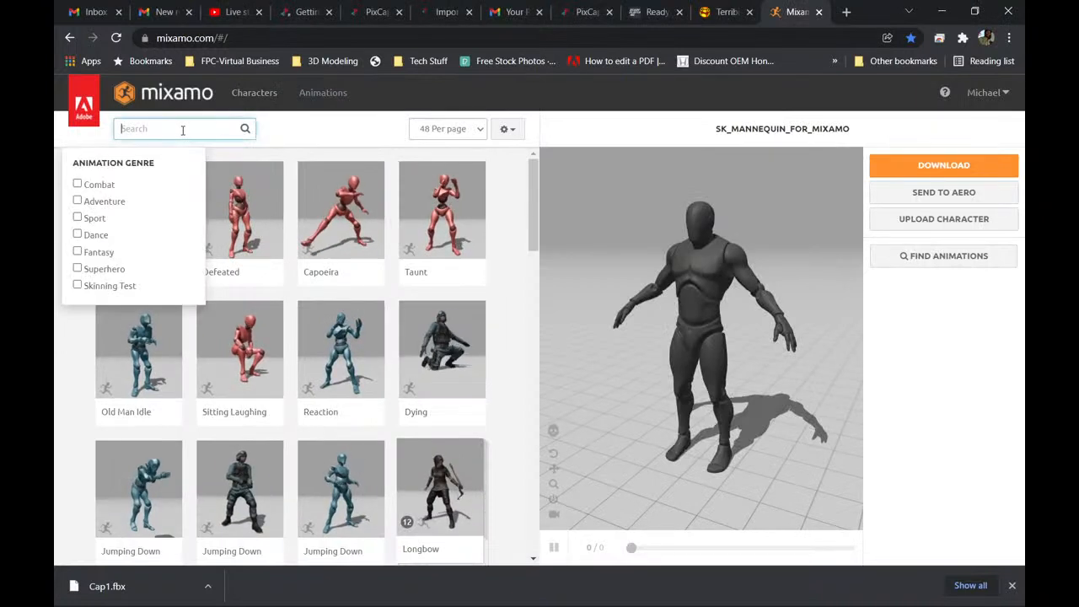
type("standing")
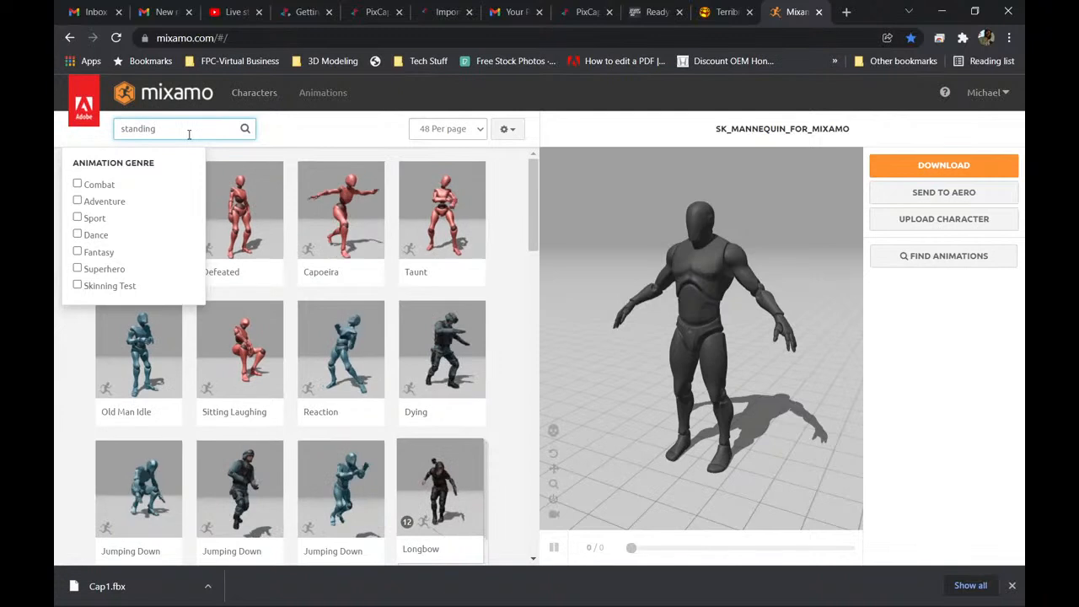
type(" with")
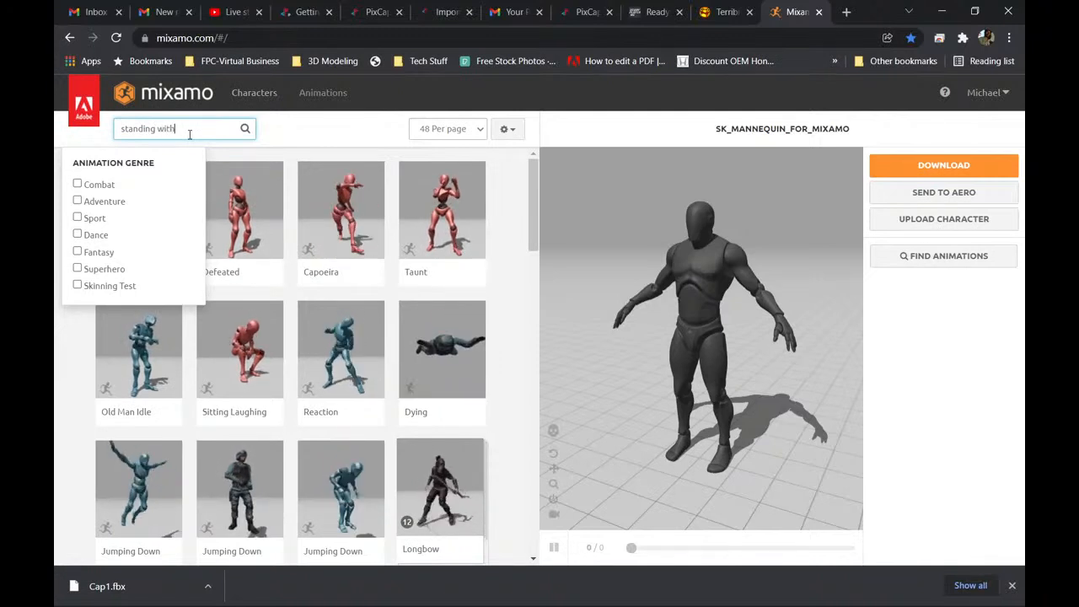
left_click(300, 137)
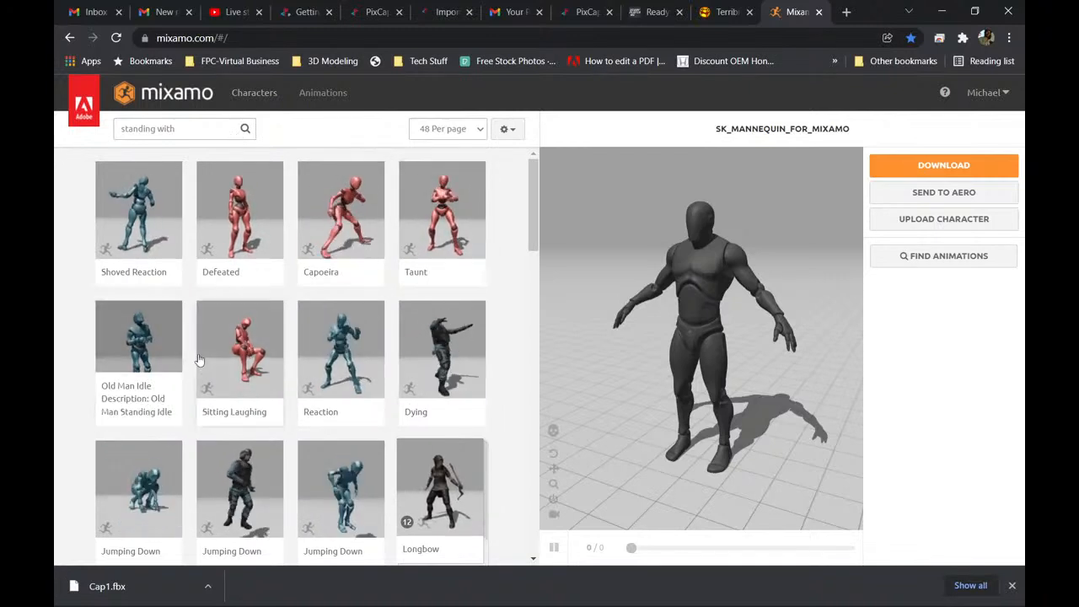
scroll(199, 360, "down", 2)
scroll(185, 379, "up", 2)
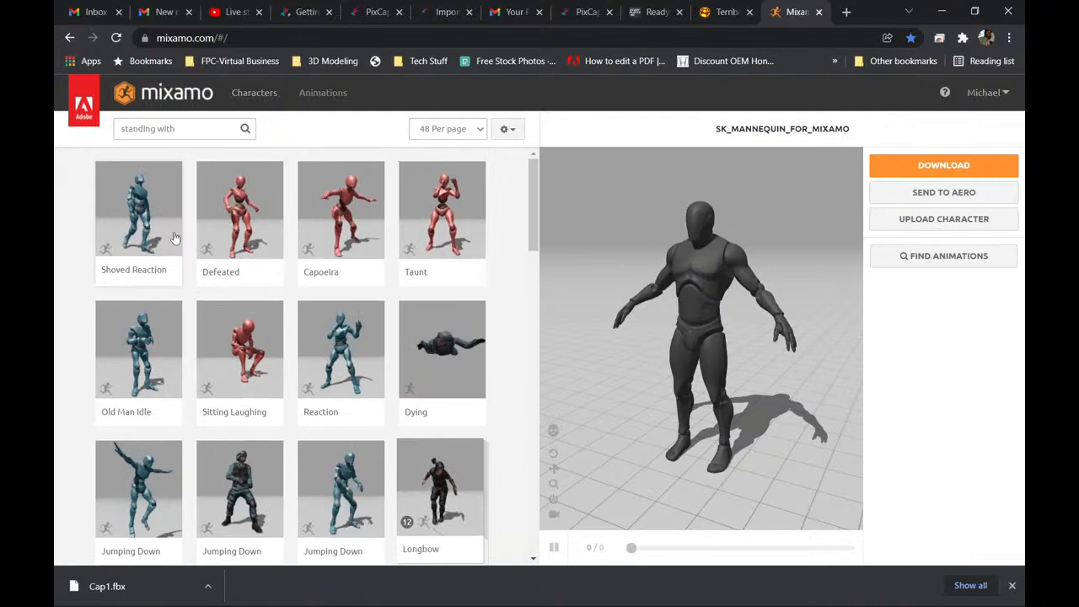
left_click(192, 131)
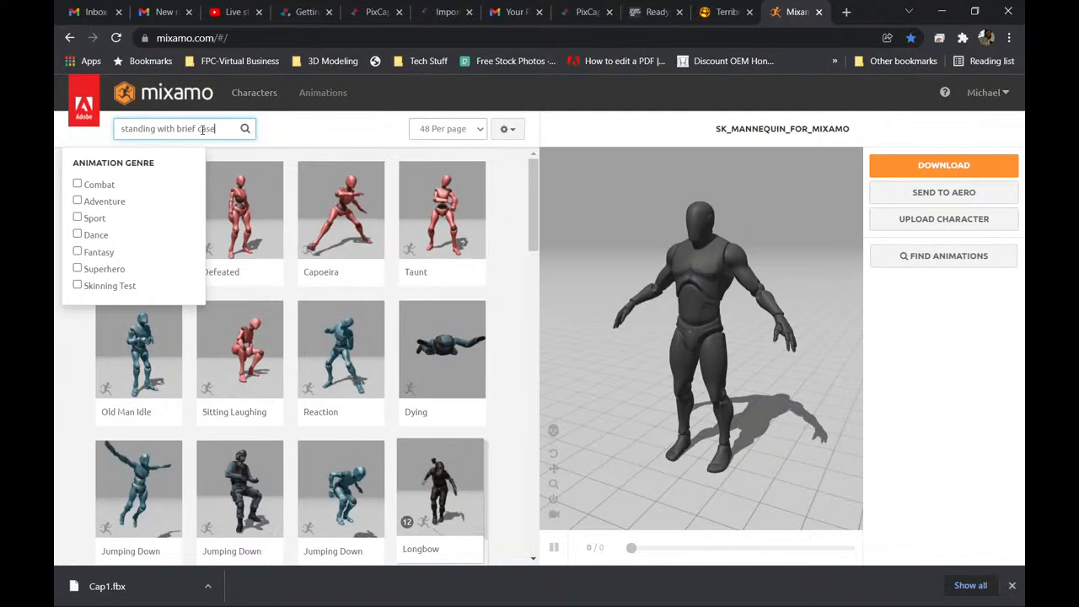
type("dle")
key("Return")
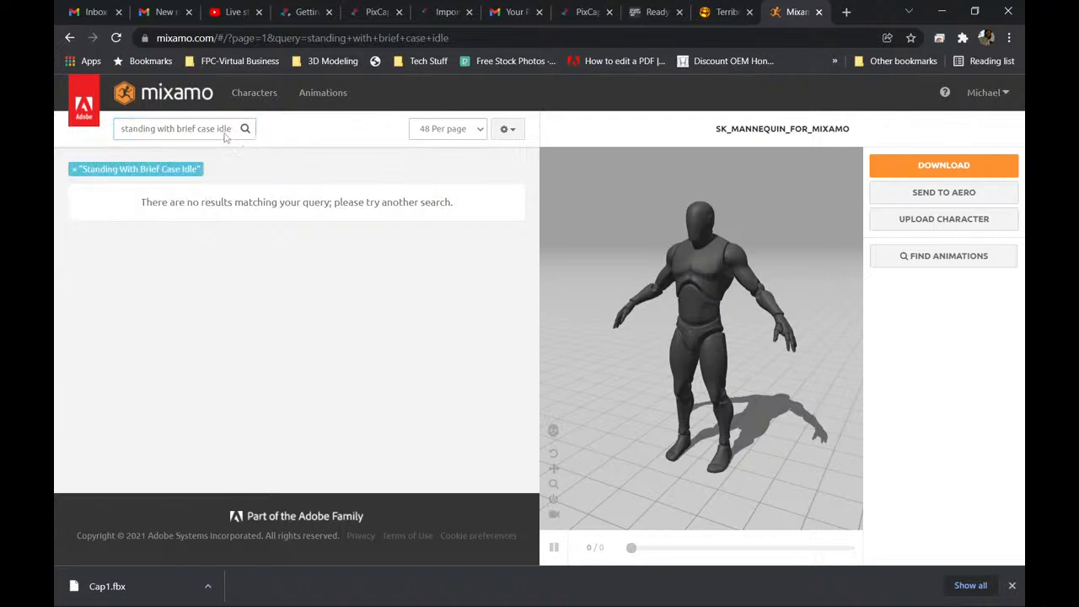
Shorten the animation search to "standing" and browse the matching thumbnails.
left_click(213, 128)
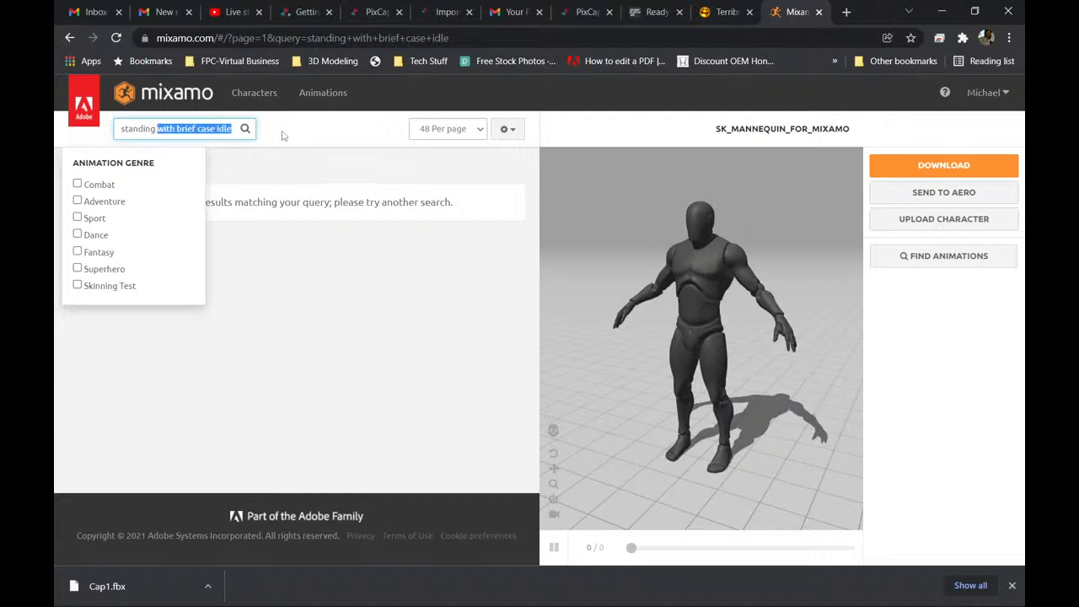
key("Return")
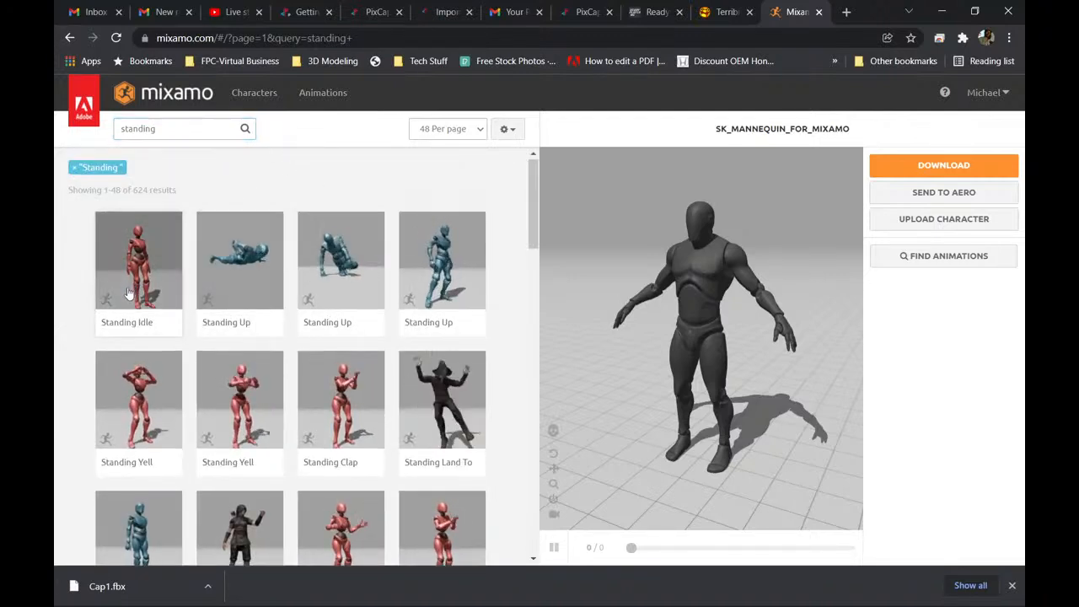
scroll(105, 303, "down", 3)
scroll(93, 305, "down", 6)
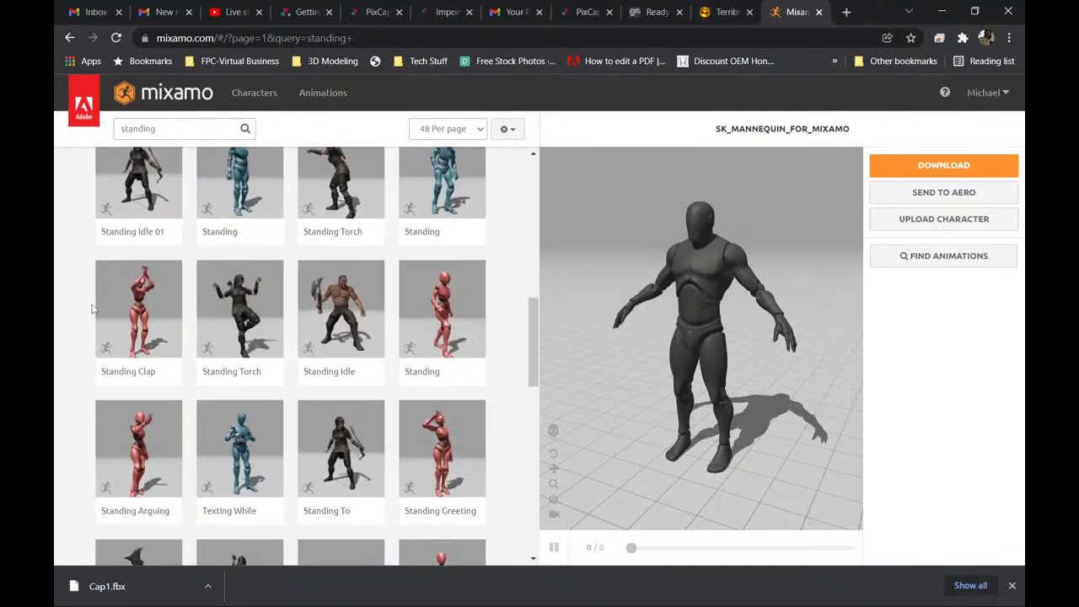
Look through the remaining "standing" thumbnails and replace the animation search with "brief case".
scroll(93, 308, "down", 3)
scroll(93, 308, "down", 3)
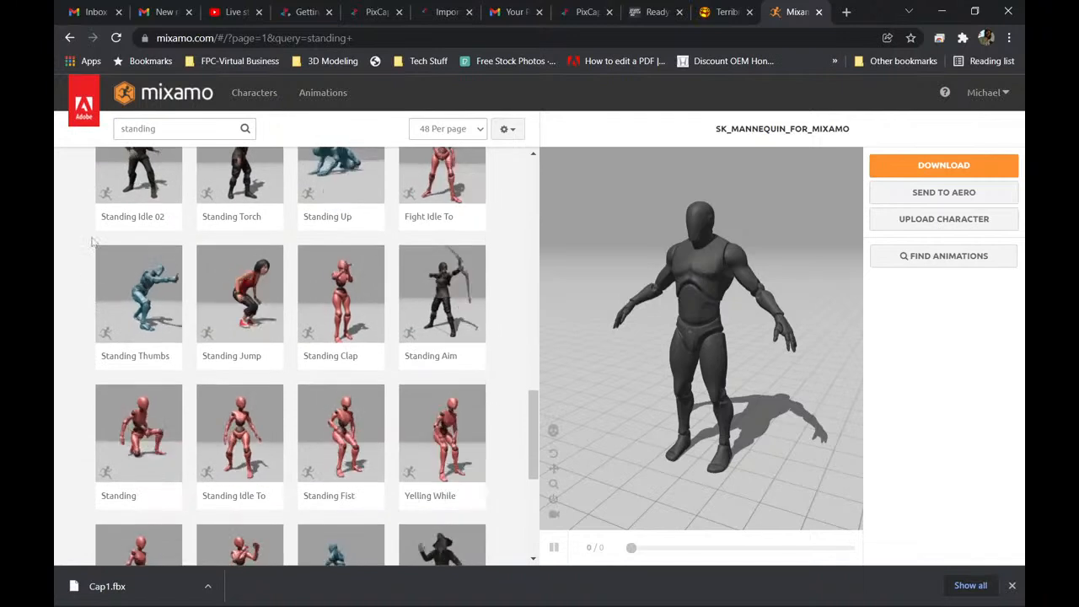
left_click(122, 129)
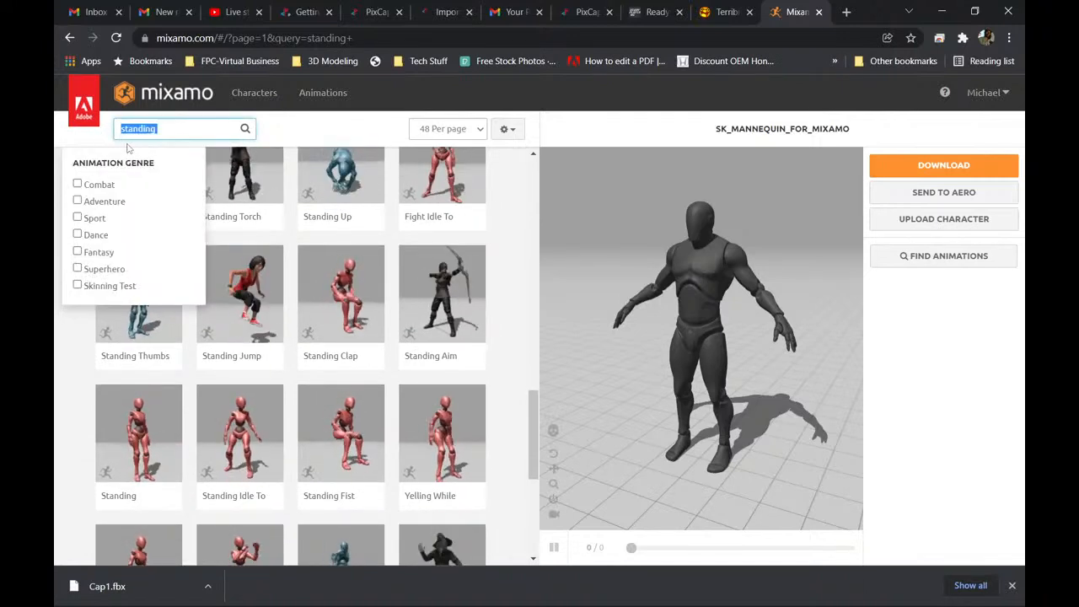
type("bried")
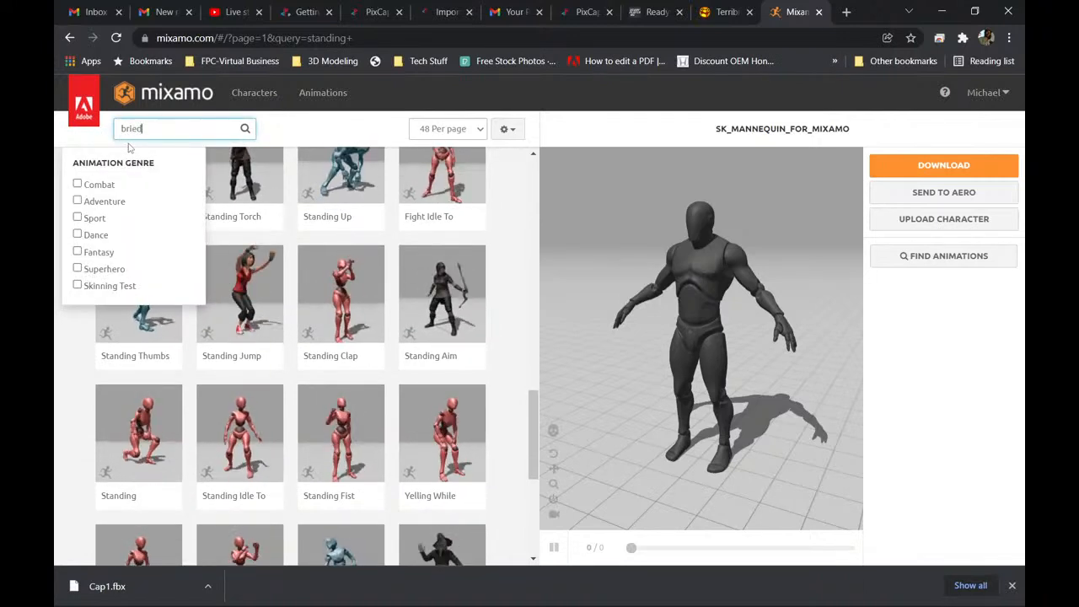
key("BackSpace")
type("f")
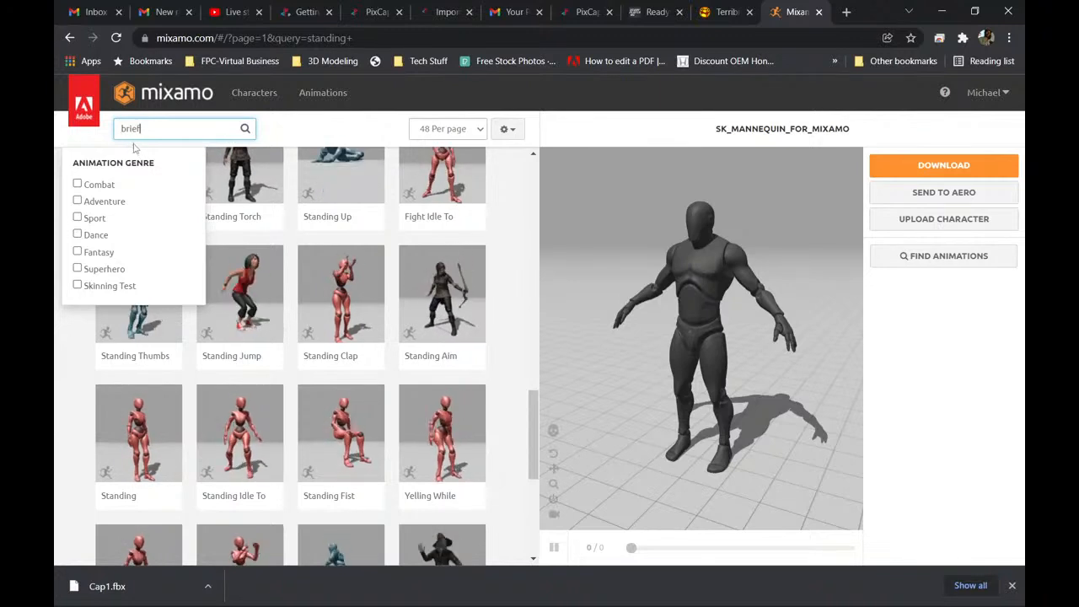
type(" case")
key("Return")
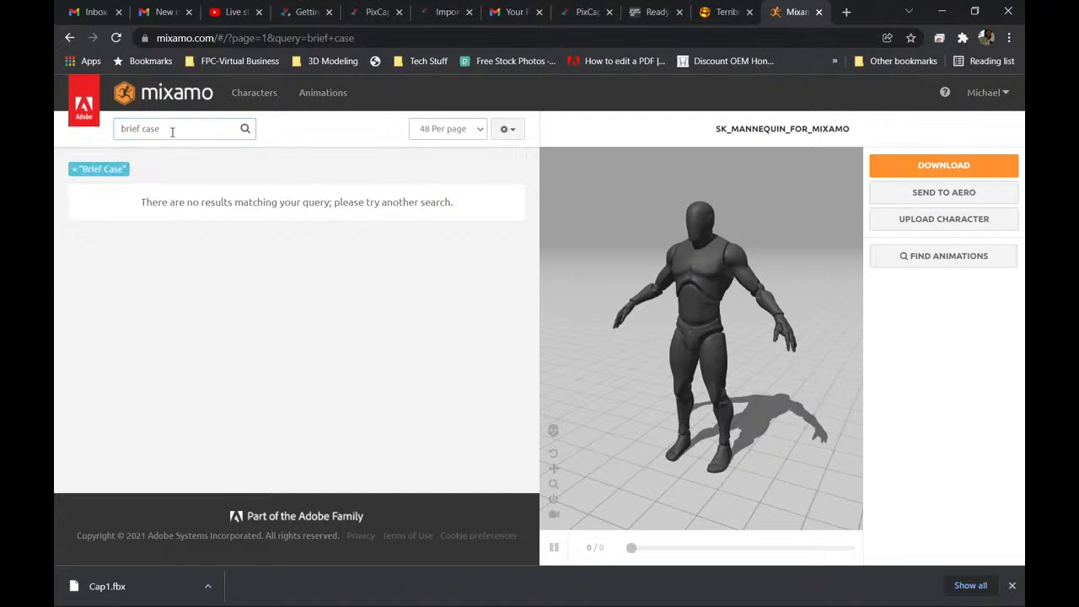
Replace the animation search with "idle" and browse the first page of thumbnails.
left_click(137, 129)
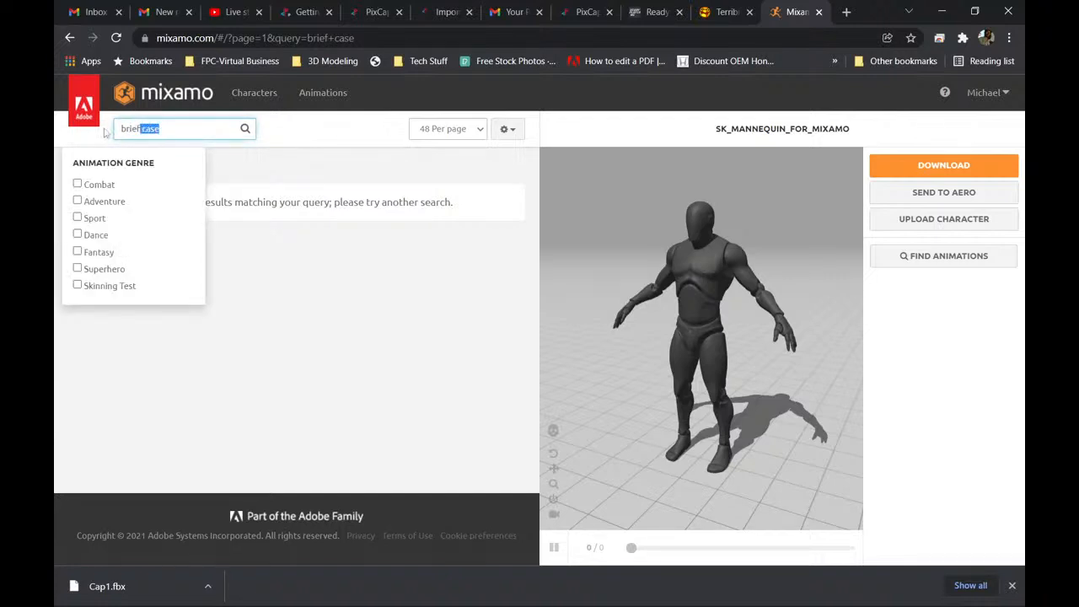
key("BackSpace")
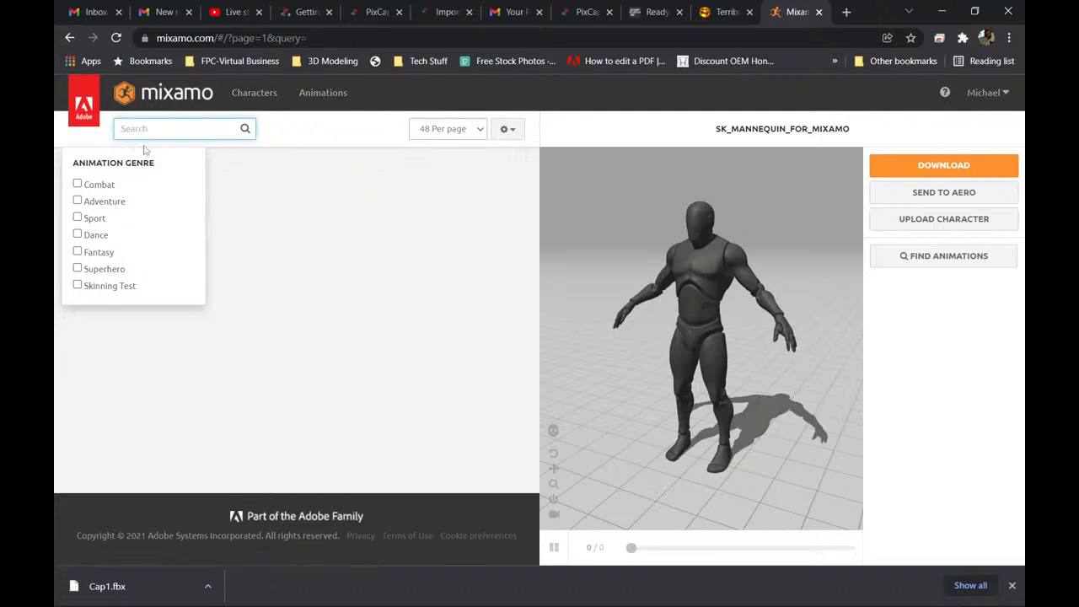
type("idle")
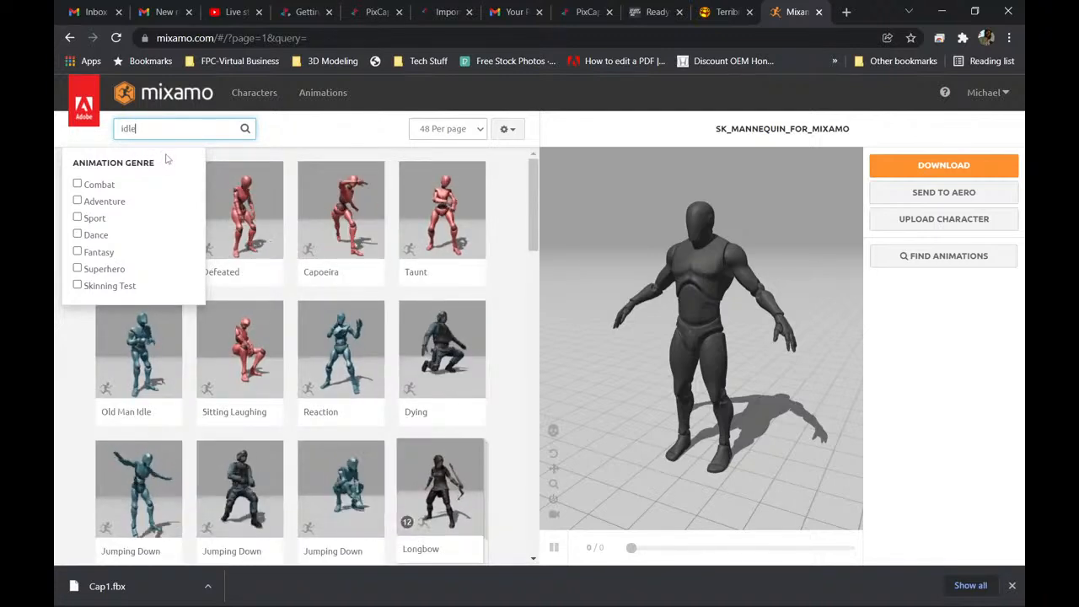
key("Return")
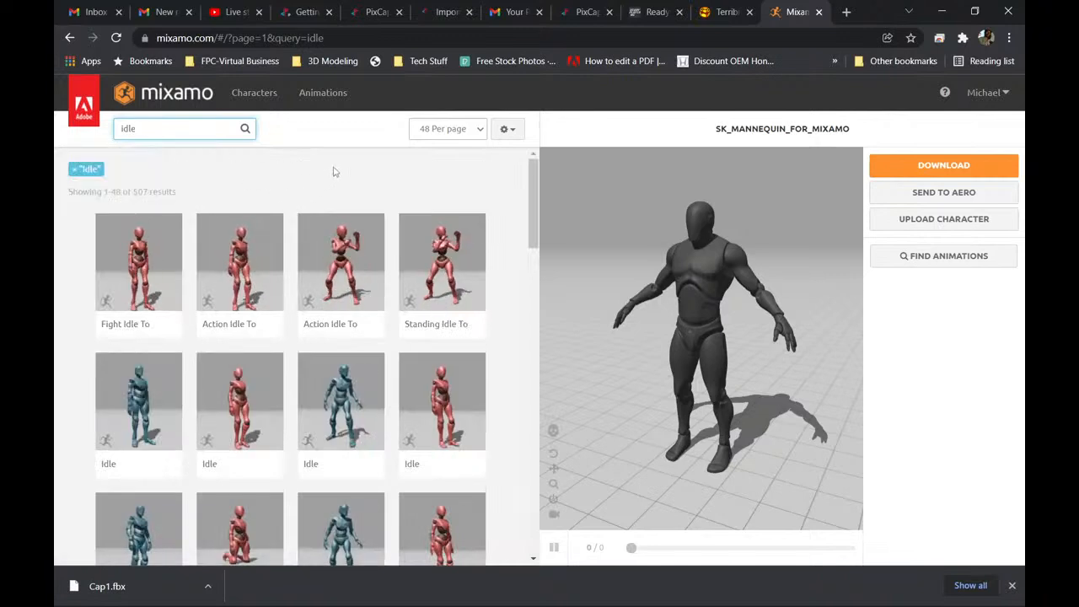
scroll(316, 284, "down", 5)
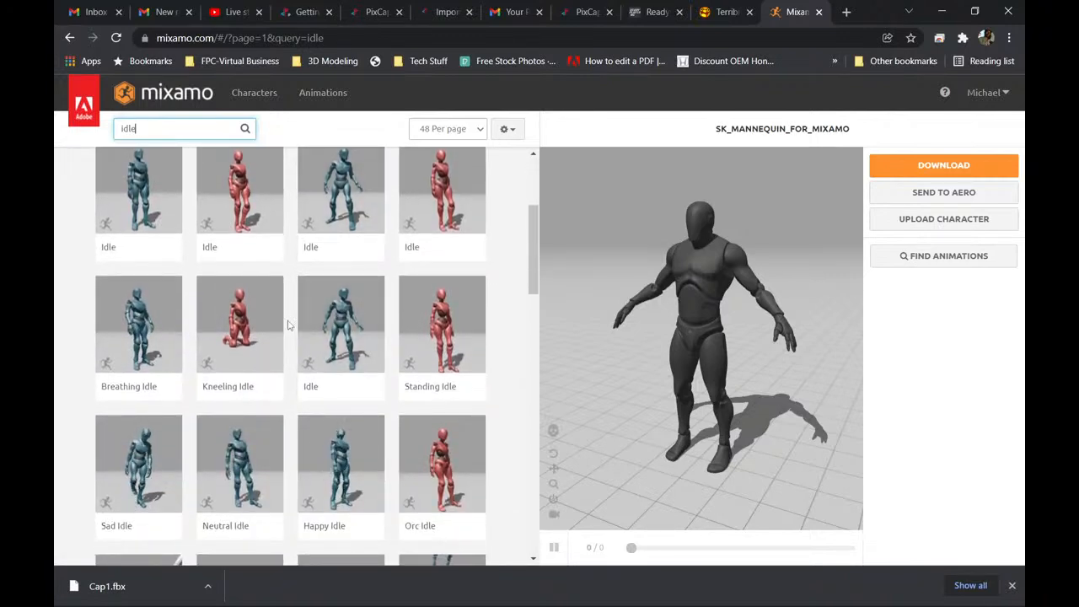
scroll(286, 325, "down", 6)
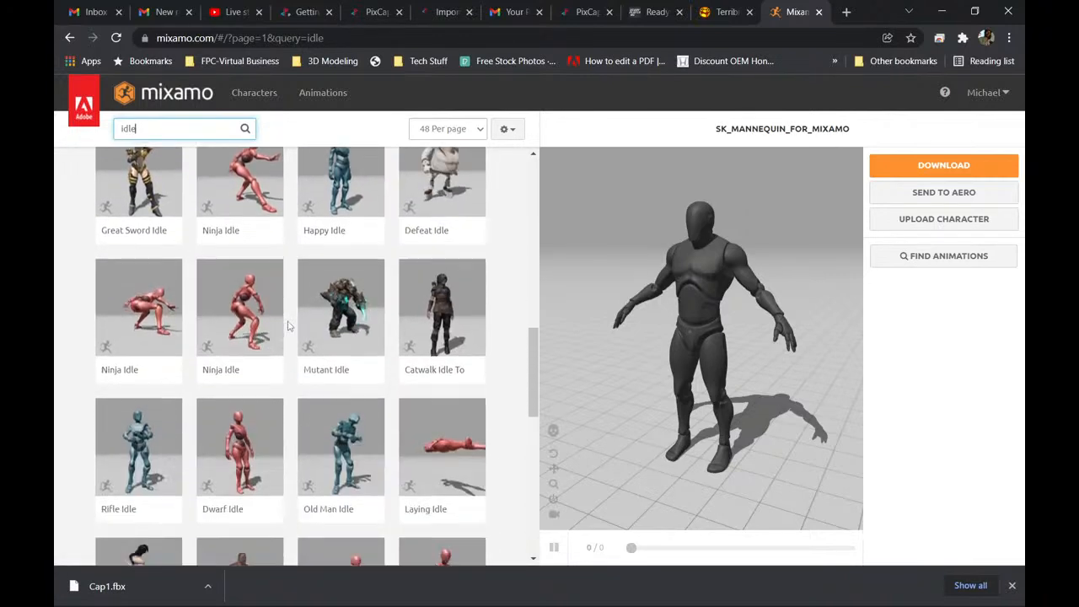
scroll(286, 328, "down", 5)
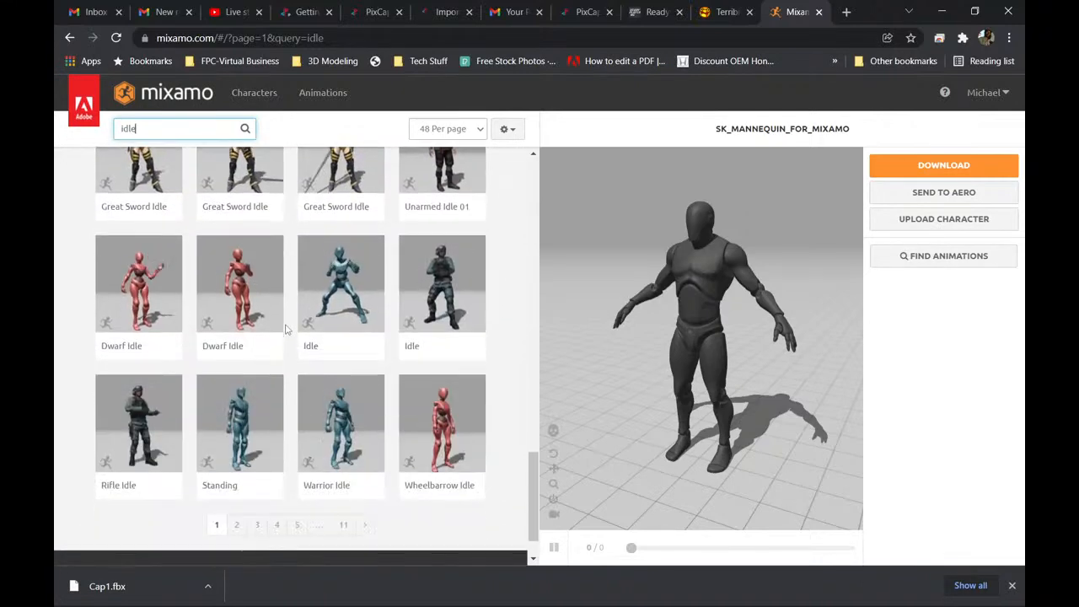
Open page 2 of the idle animation results and look through its thumbnails.
left_click(236, 524)
scroll(389, 329, "down", 5)
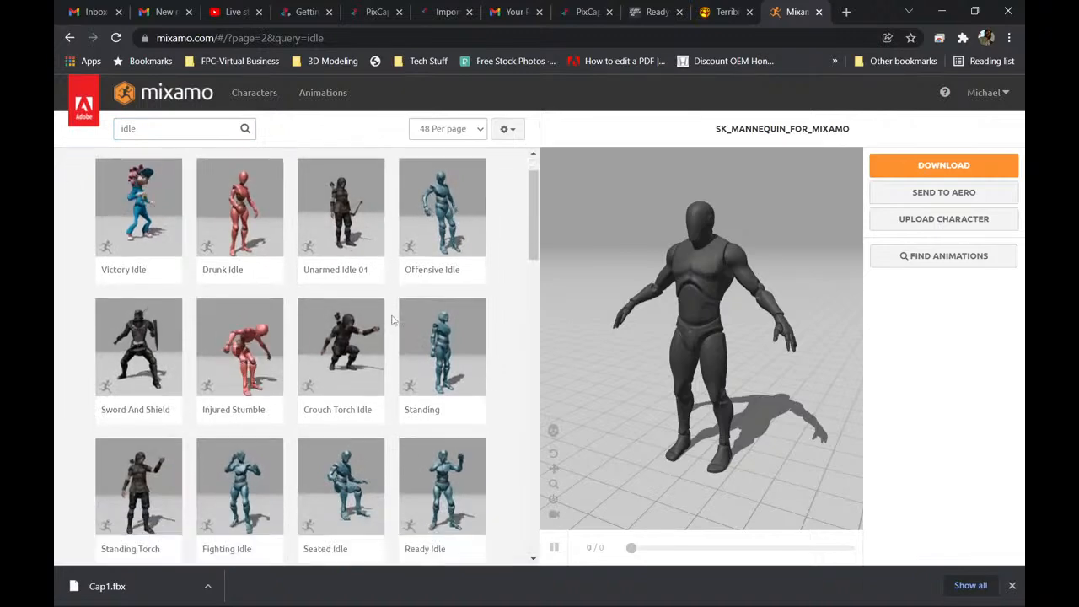
scroll(392, 328, "down", 8)
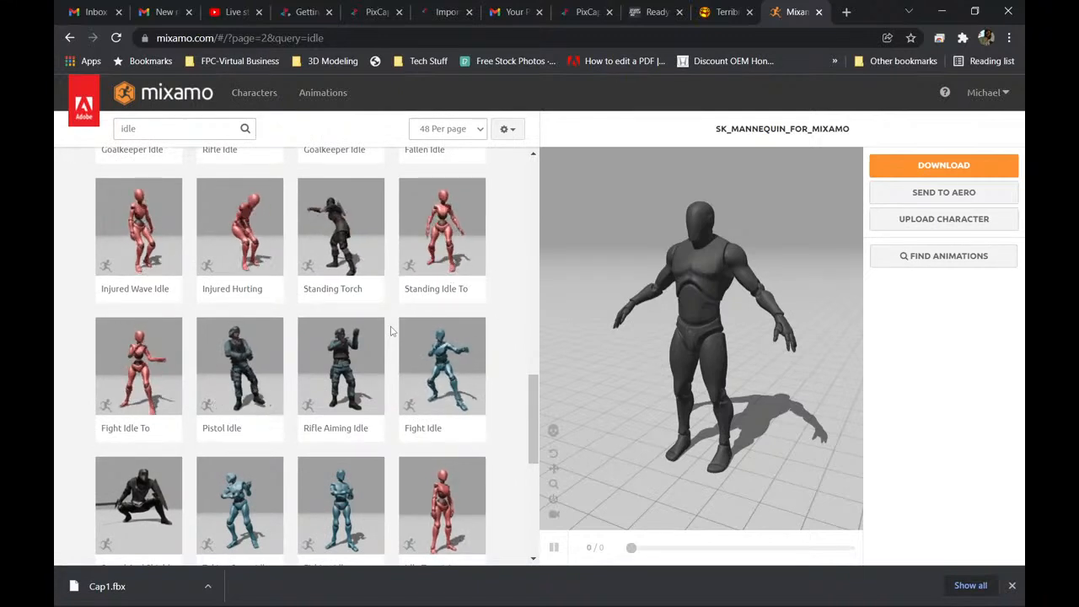
scroll(390, 332, "down", 2)
scroll(391, 332, "down", 4)
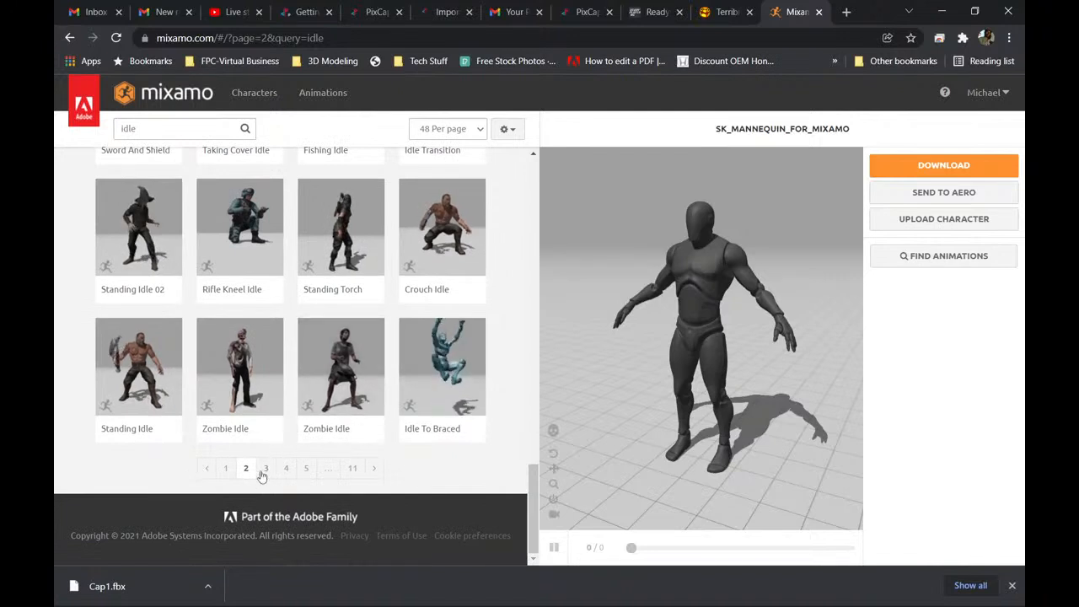
Go to page 3 of the idle animation results and examine the thumbnails down to its end.
left_click(266, 469)
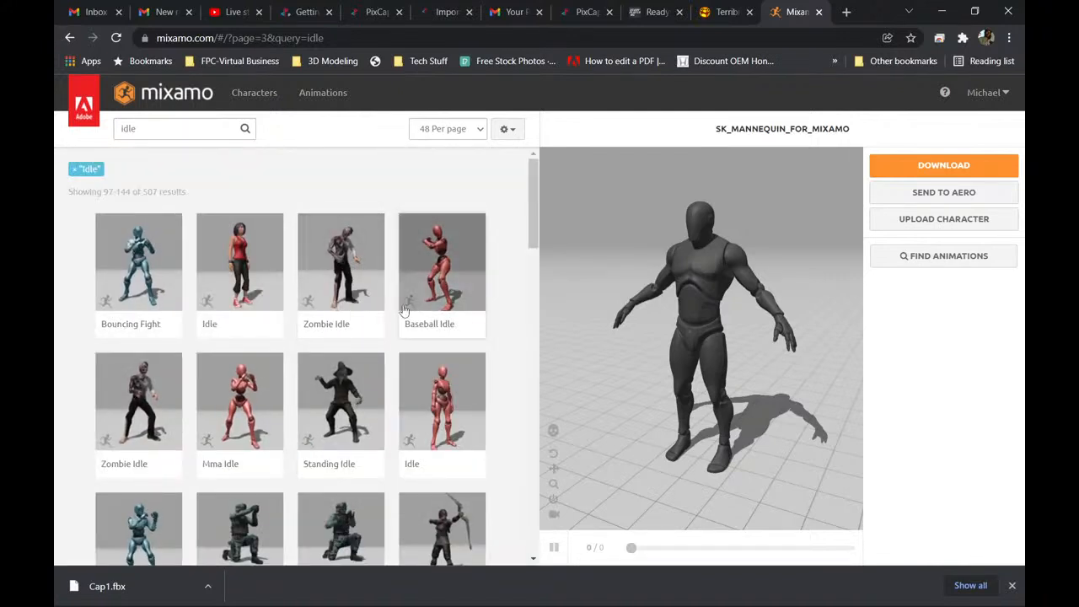
scroll(393, 321, "down", 6)
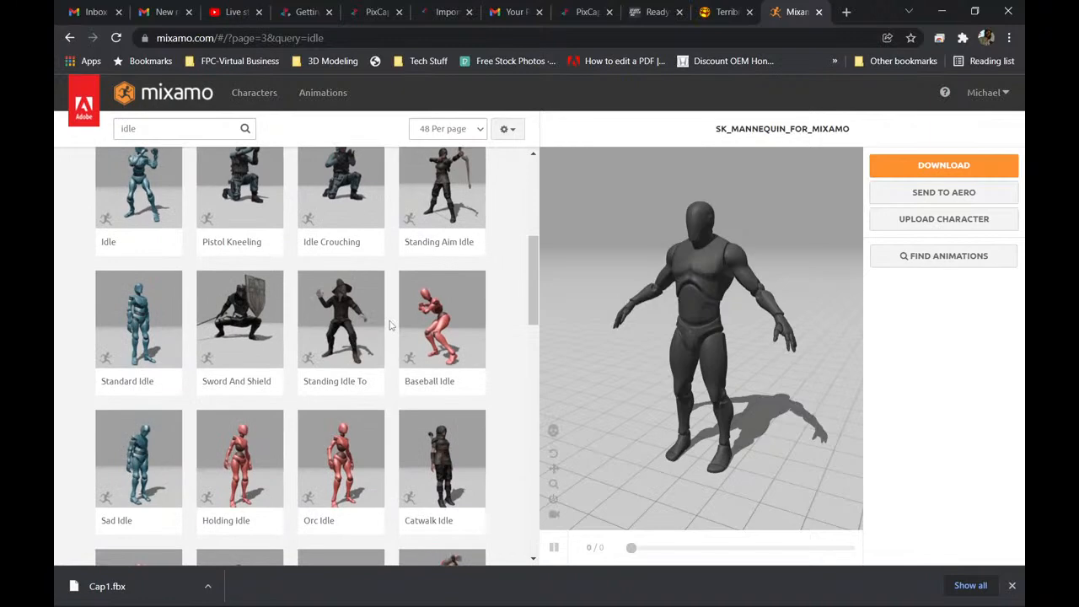
scroll(390, 328, "down", 2)
scroll(389, 328, "down", 3)
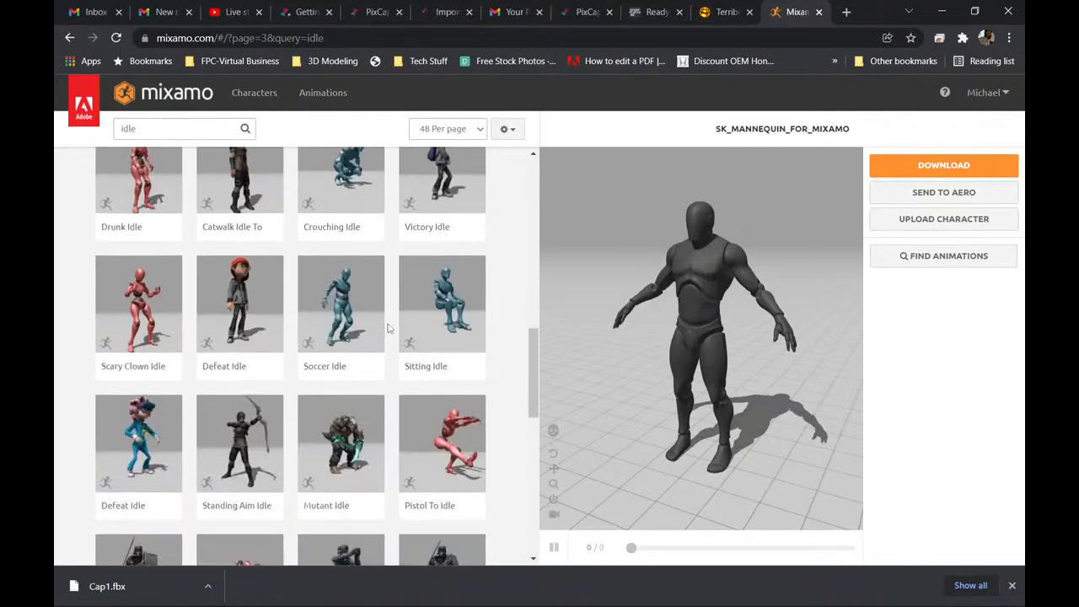
scroll(389, 329, "down", 3)
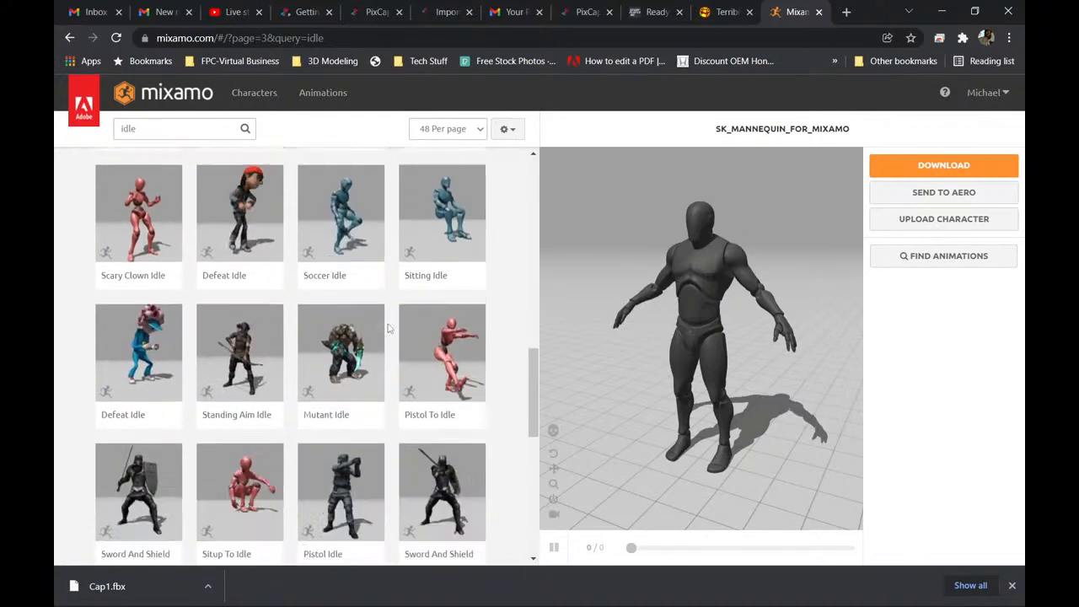
scroll(394, 322, "down", 3)
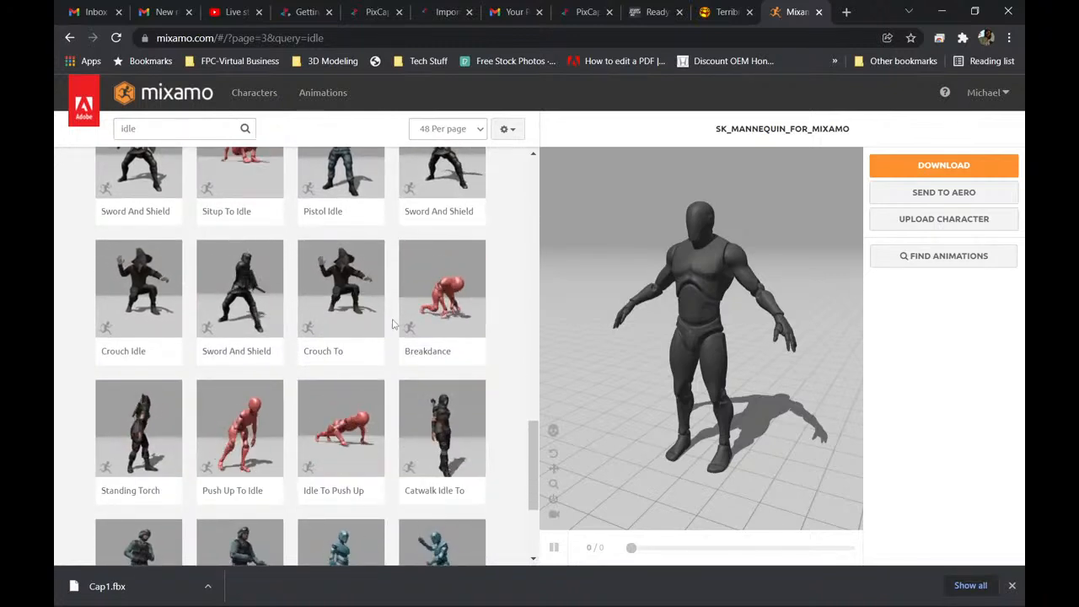
scroll(392, 323, "down", 3)
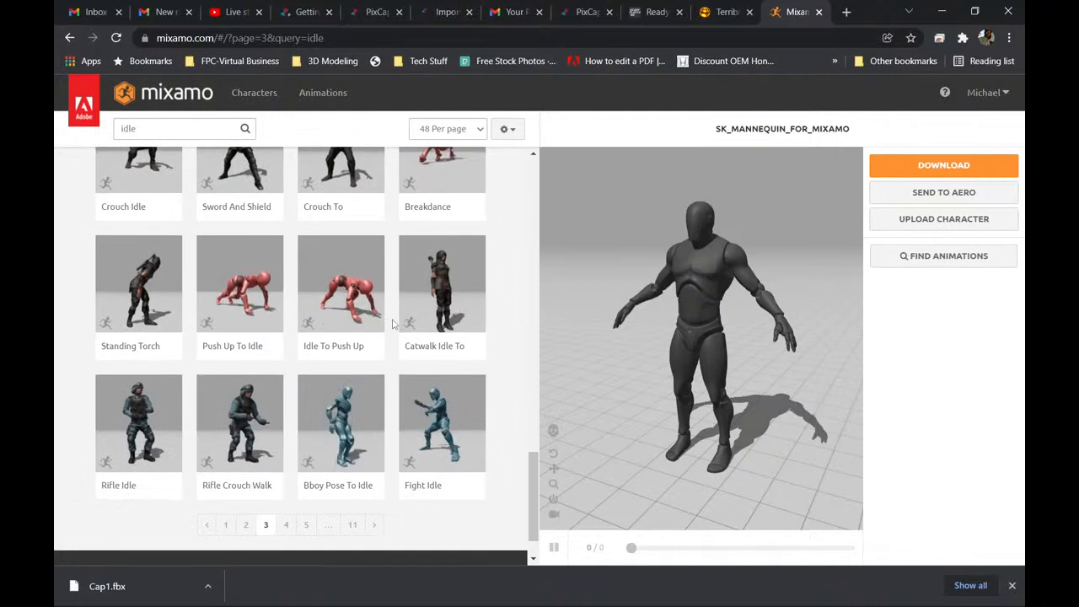
scroll(392, 323, "down", 1)
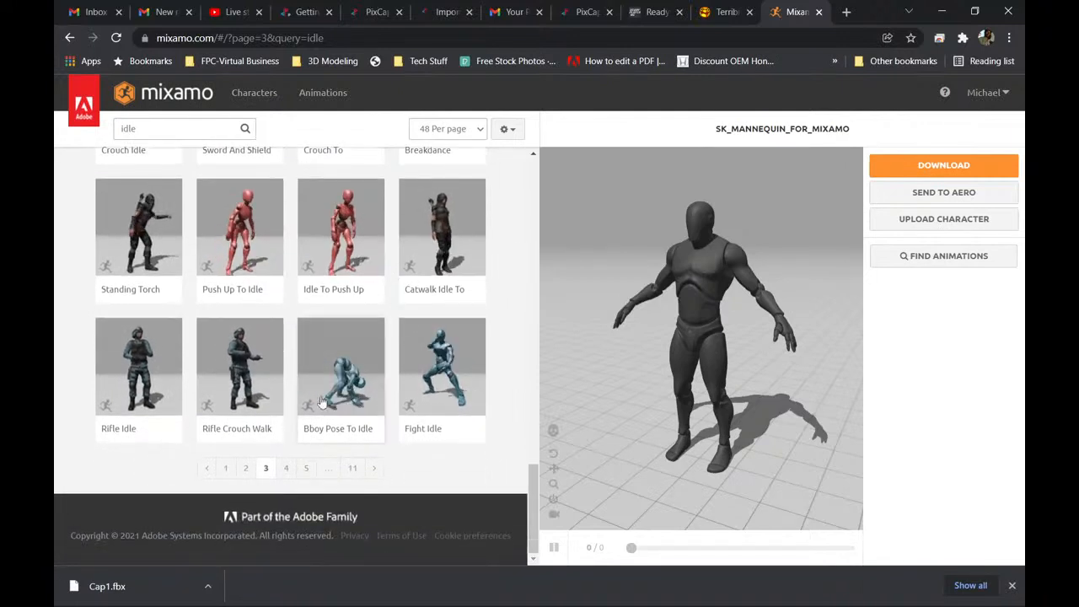
Browse the animation thumbnails on pages 4 and 5 of the idle results.
left_click(287, 469)
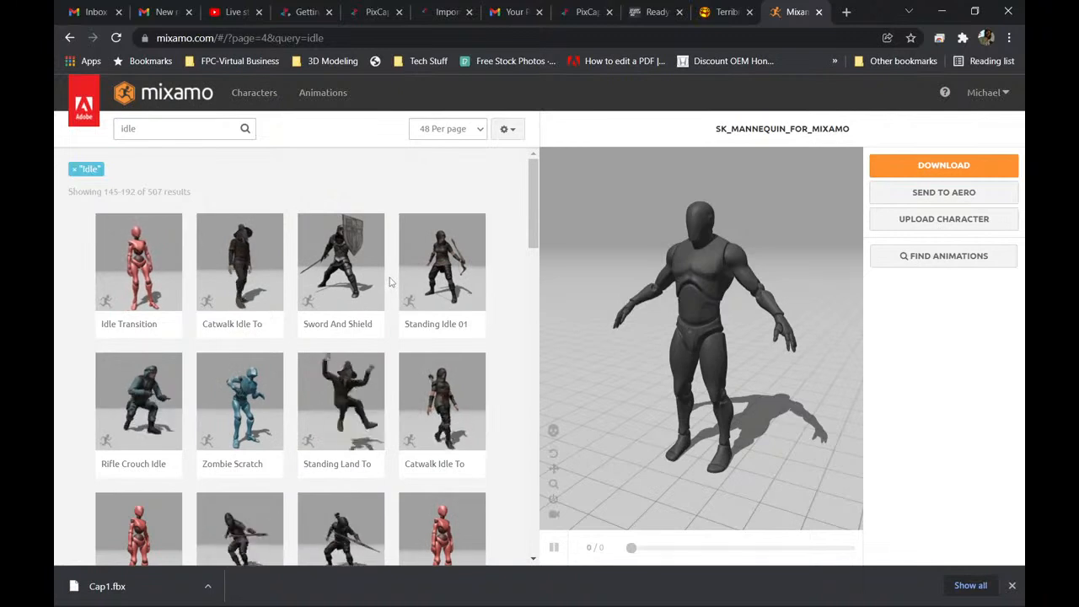
scroll(390, 284, "down", 3)
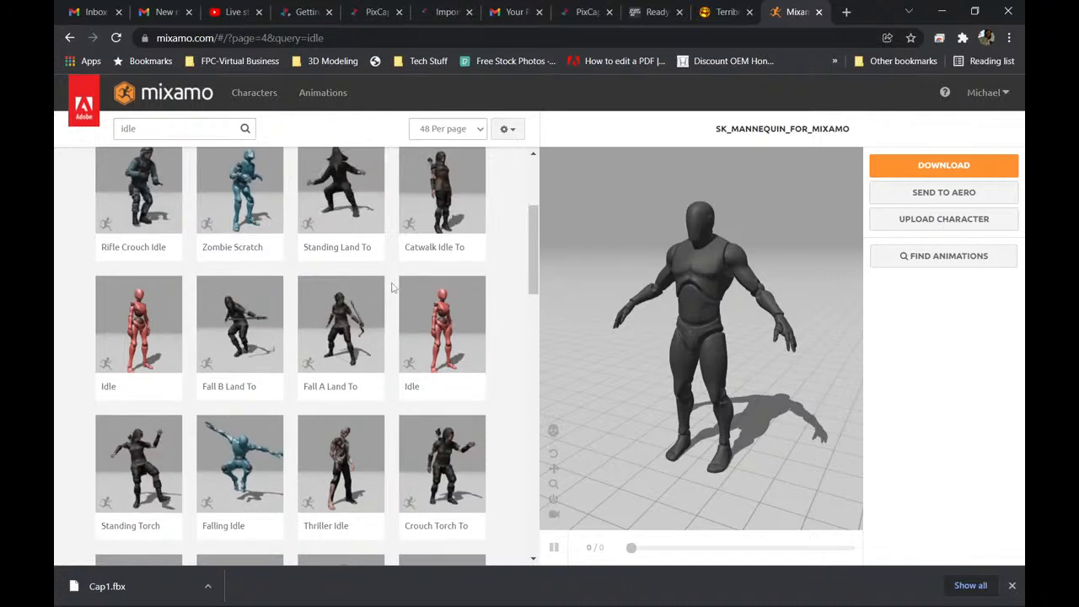
scroll(392, 287, "down", 2)
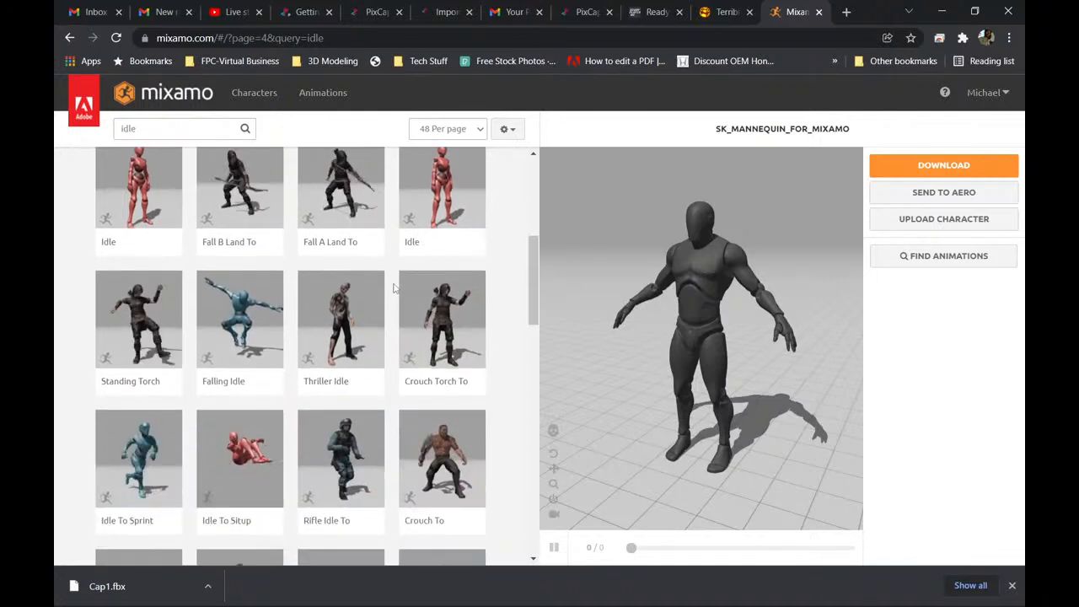
scroll(393, 288, "down", 1)
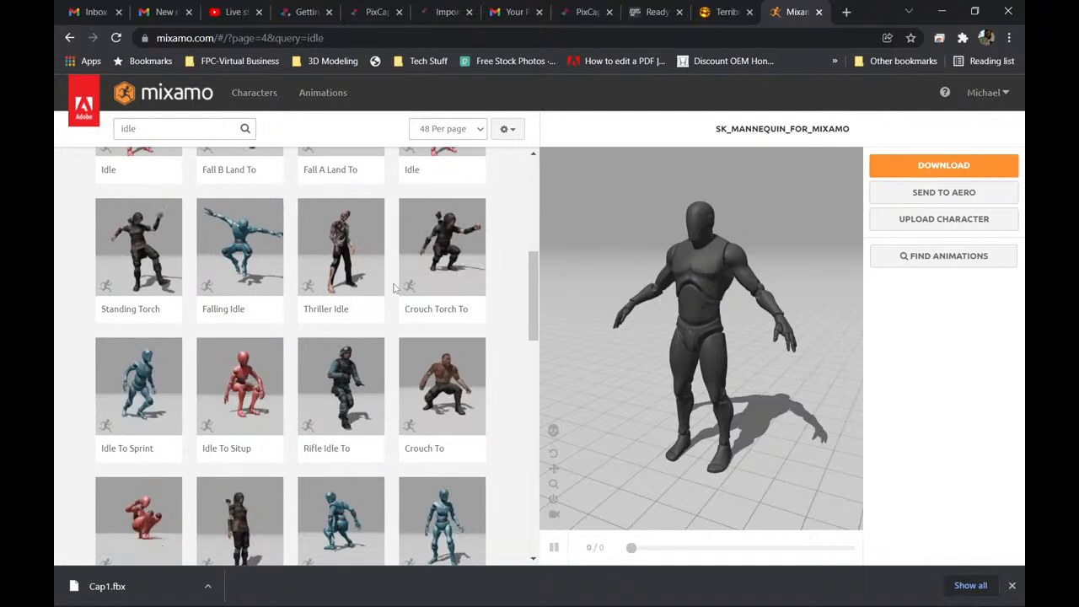
scroll(393, 288, "down", 1)
scroll(393, 288, "down", 2)
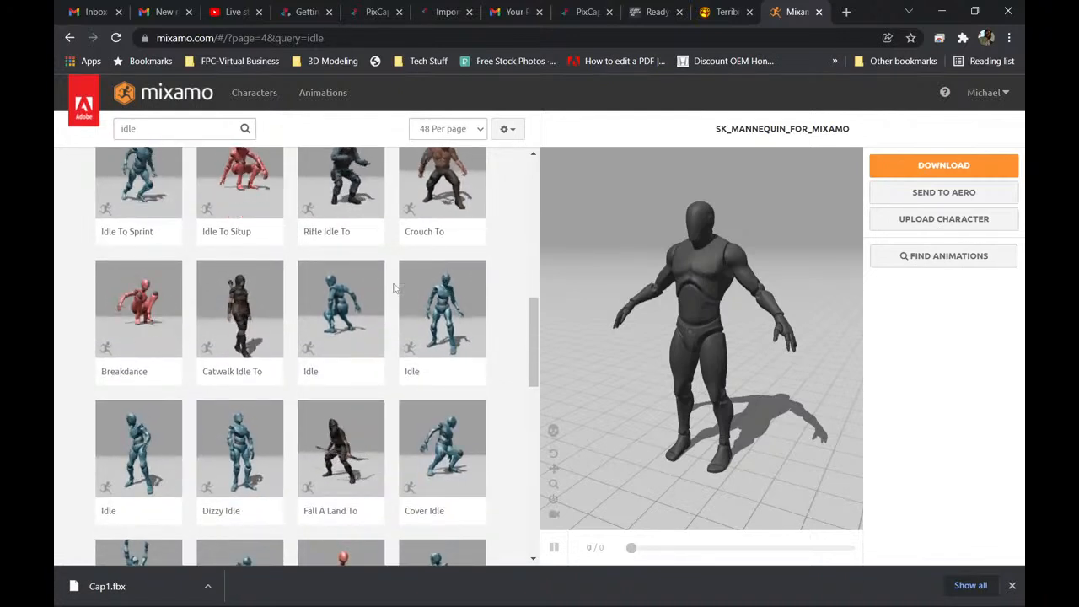
scroll(393, 288, "down", 1)
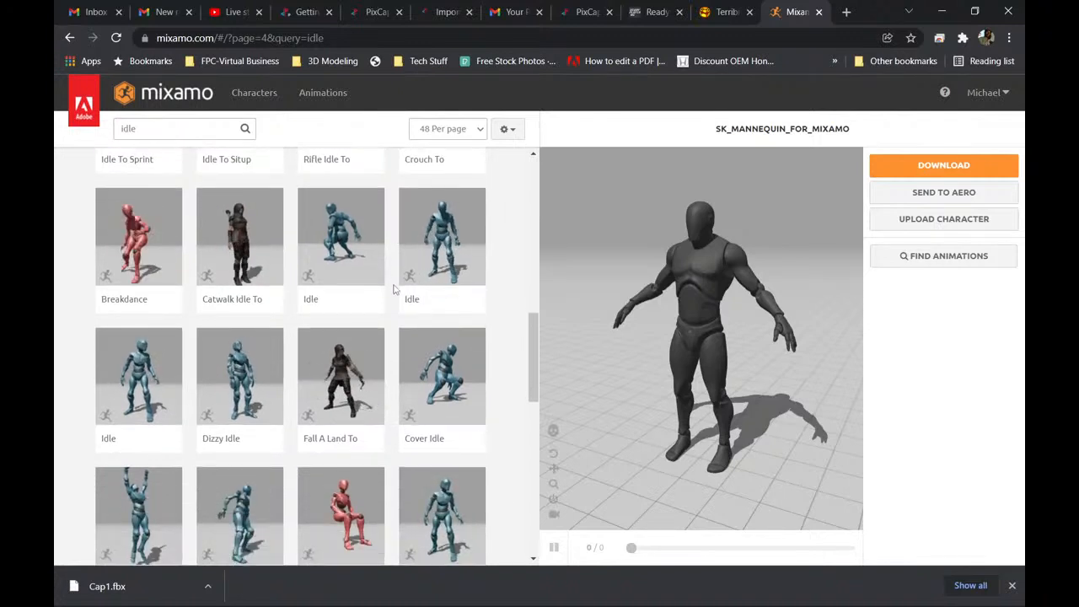
scroll(393, 289, "down", 3)
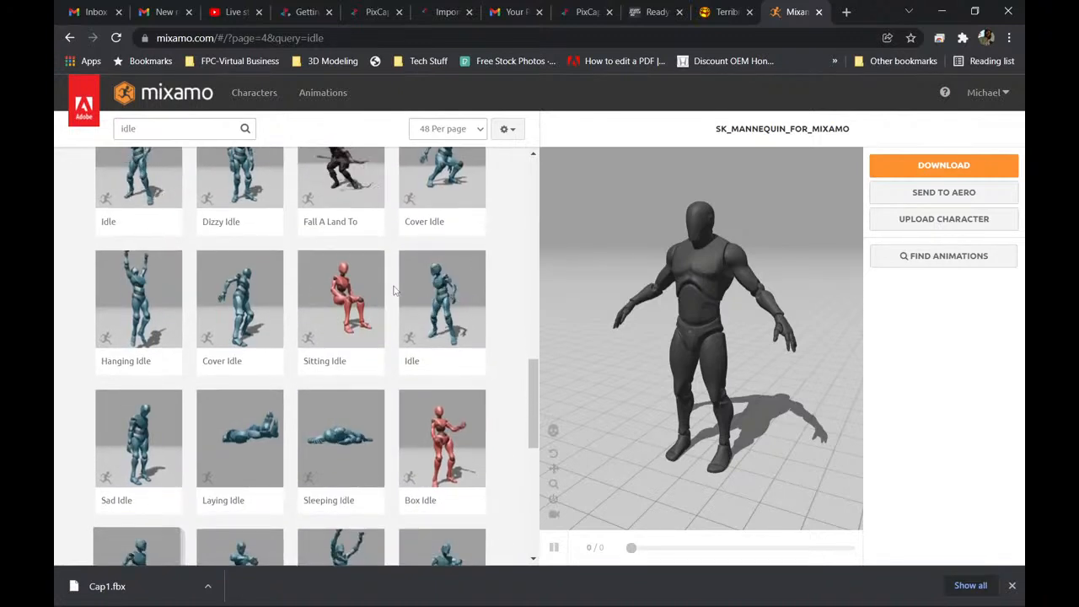
scroll(393, 289, "down", 2)
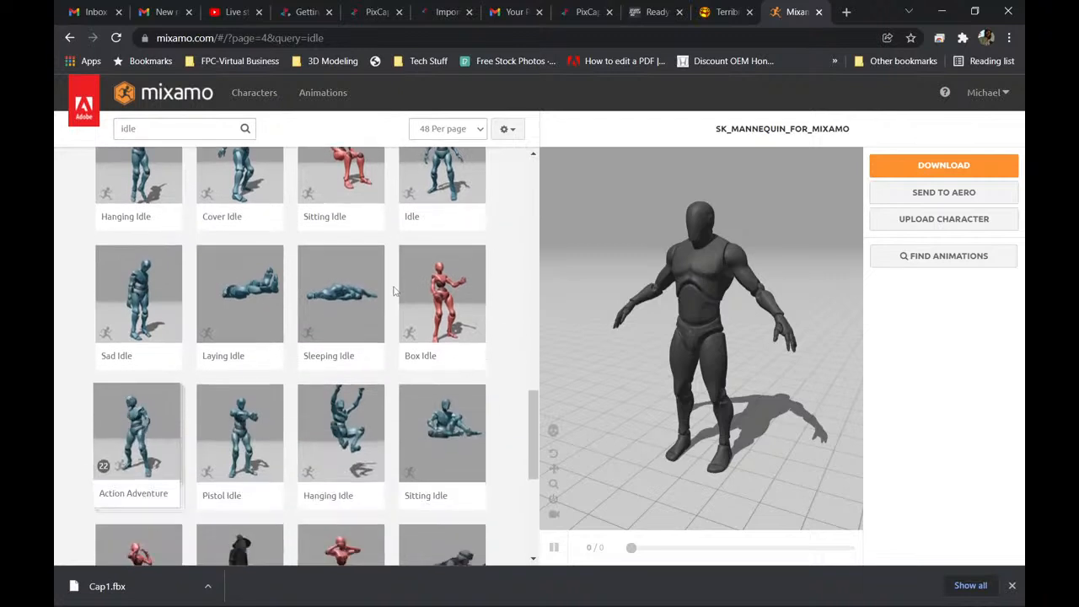
scroll(393, 290, "down", 2)
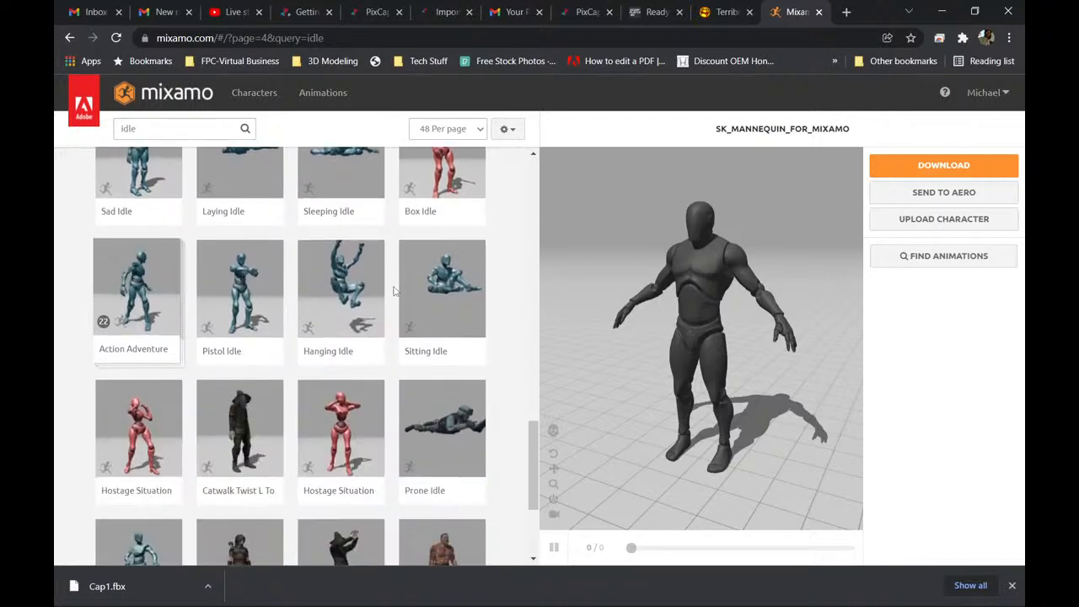
scroll(393, 290, "down", 2)
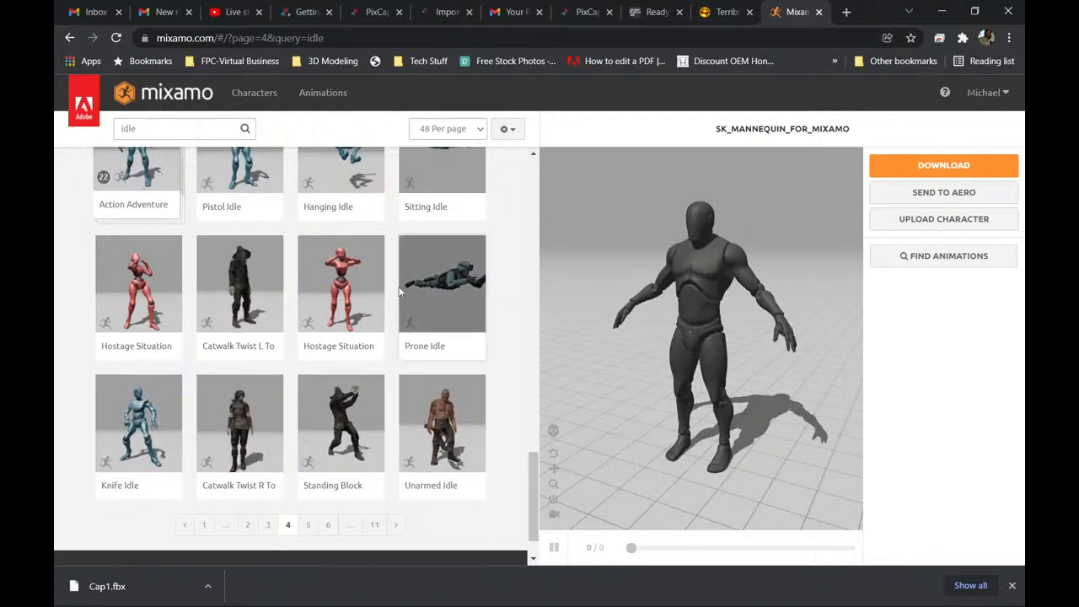
scroll(402, 292, "down", 1)
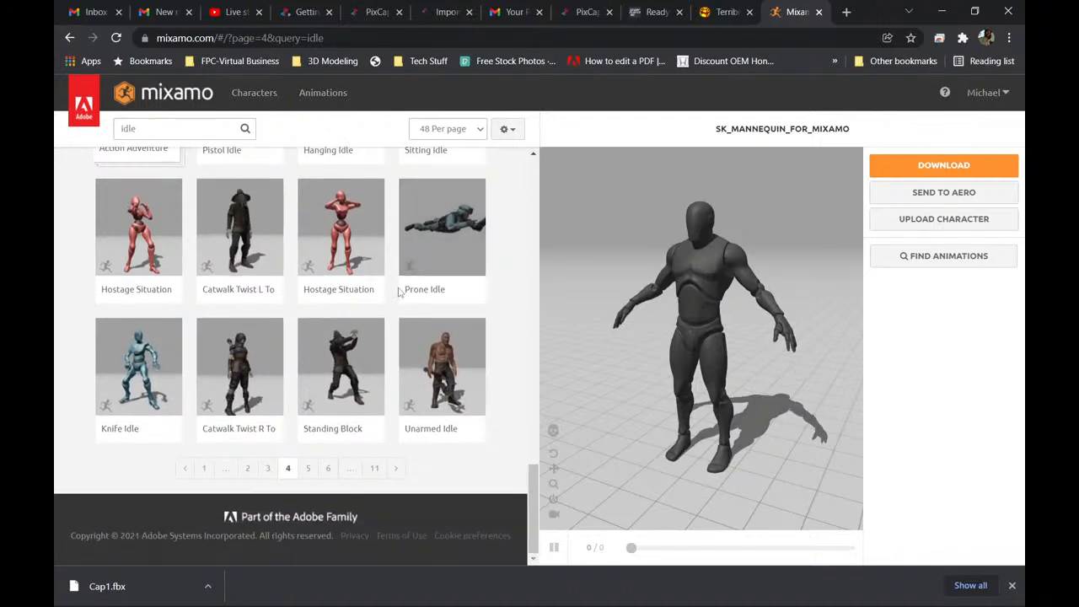
left_click(309, 469)
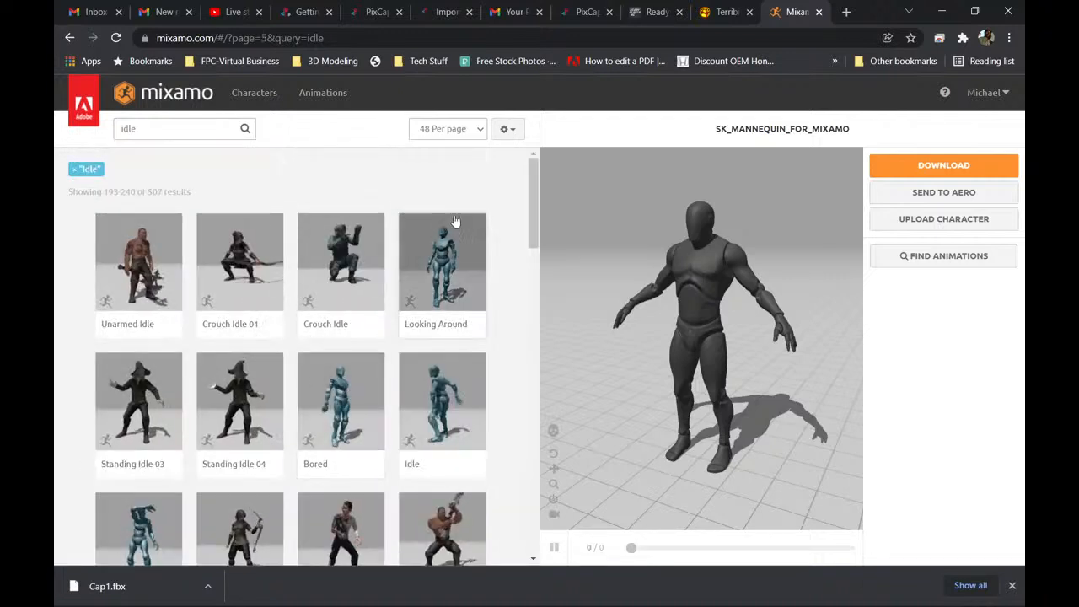
left_click_drag(532, 178, 533, 476)
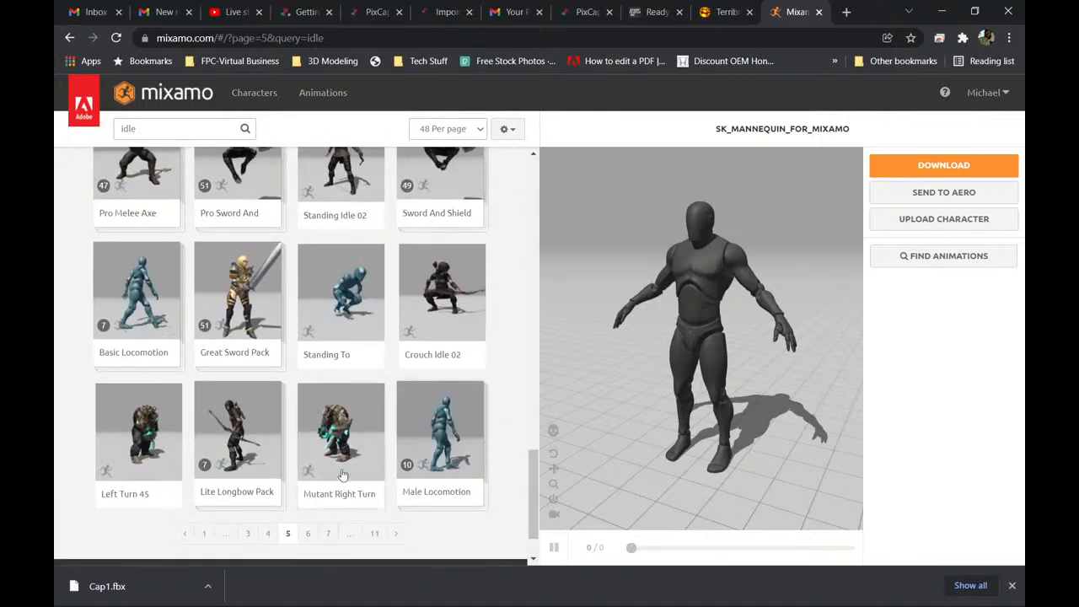
Browse the animation thumbnails on pages 6, 7 and 8 of the idle results.
left_click(309, 535)
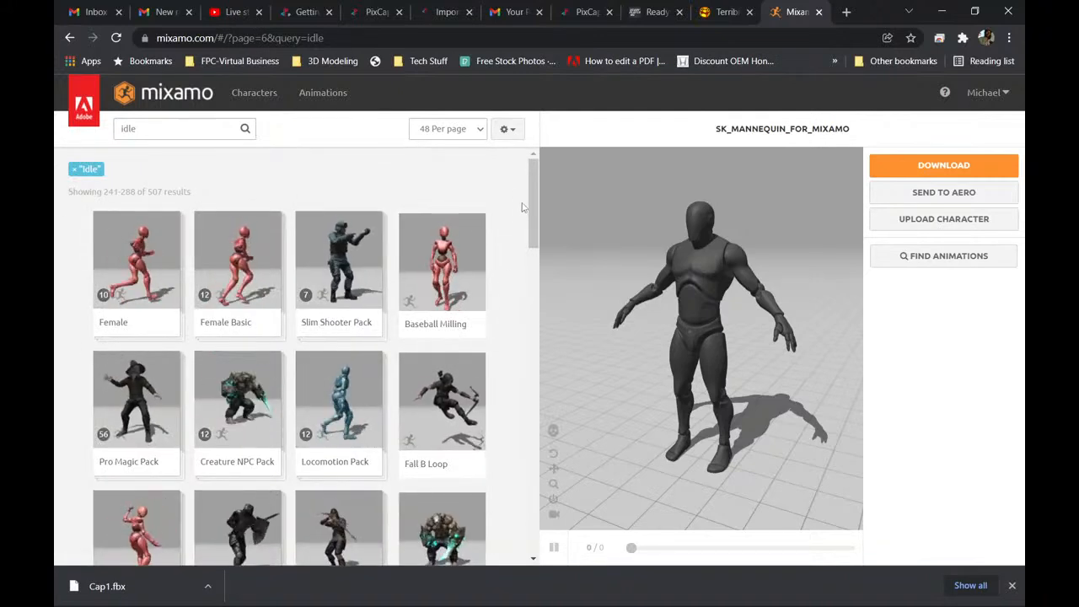
left_click_drag(535, 187, 525, 488)
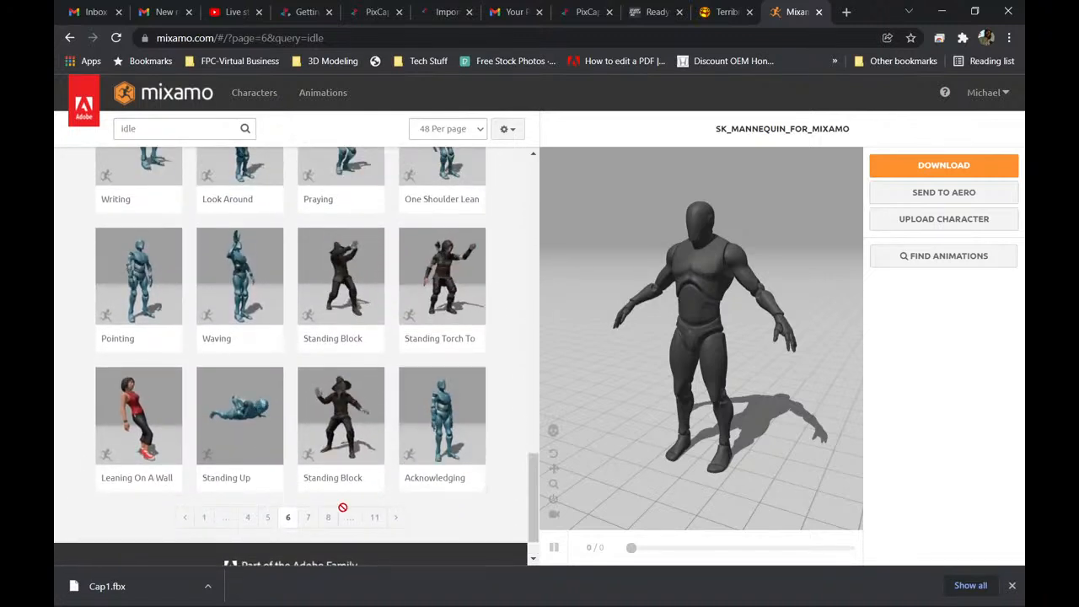
left_click(307, 518)
left_click_drag(530, 189, 522, 346)
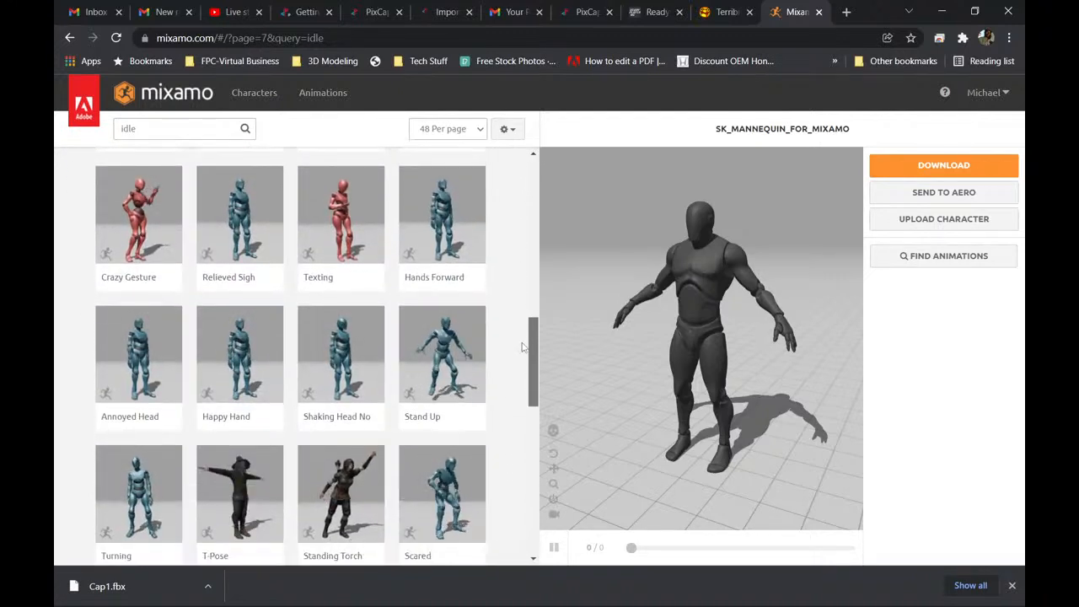
left_click_drag(522, 347, 523, 495)
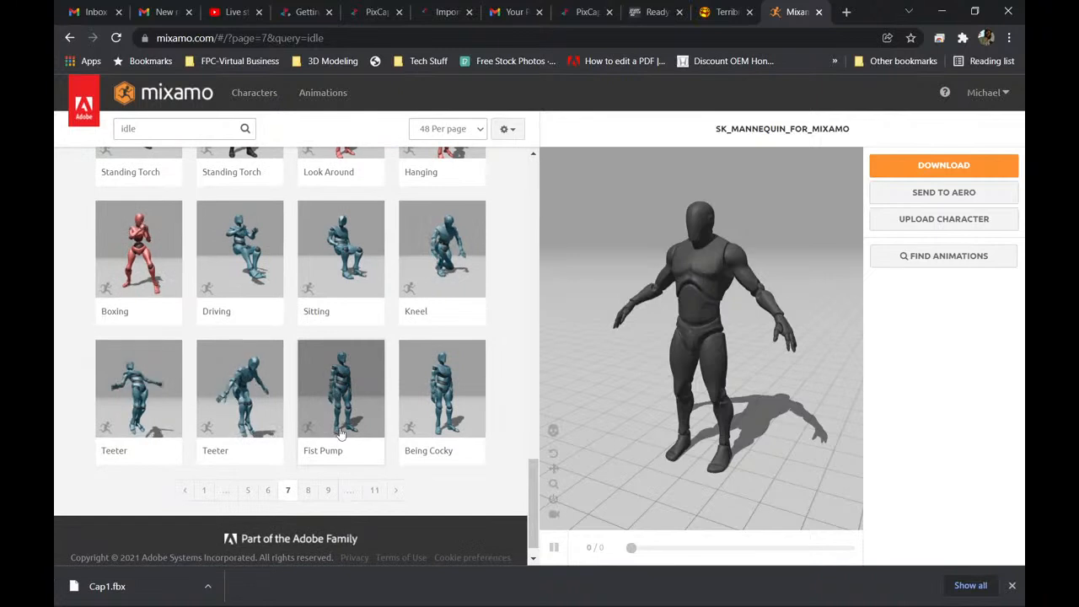
left_click(309, 491)
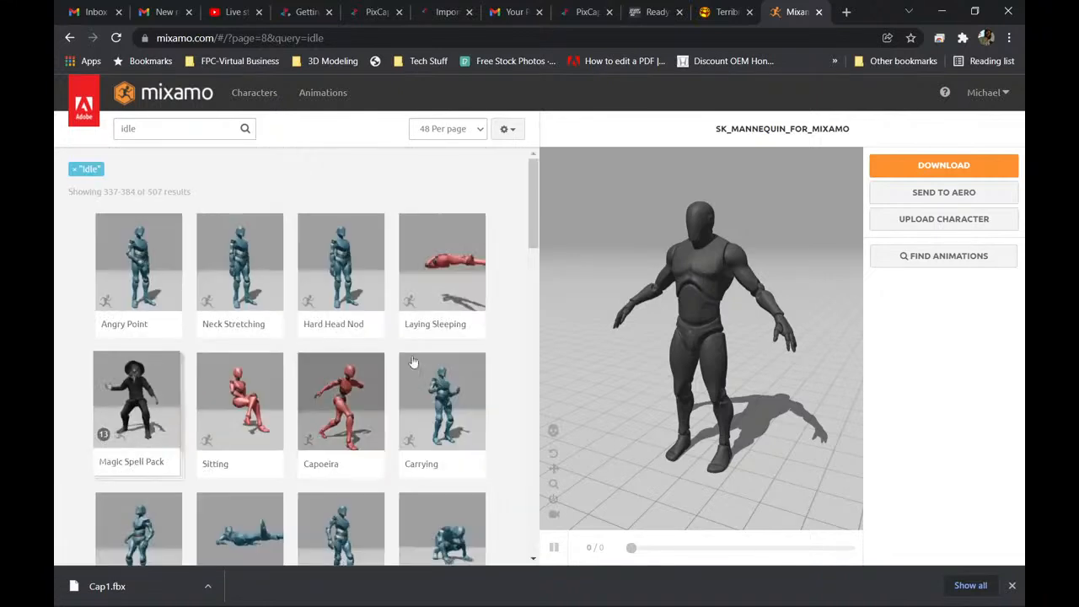
left_click_drag(533, 189, 524, 485)
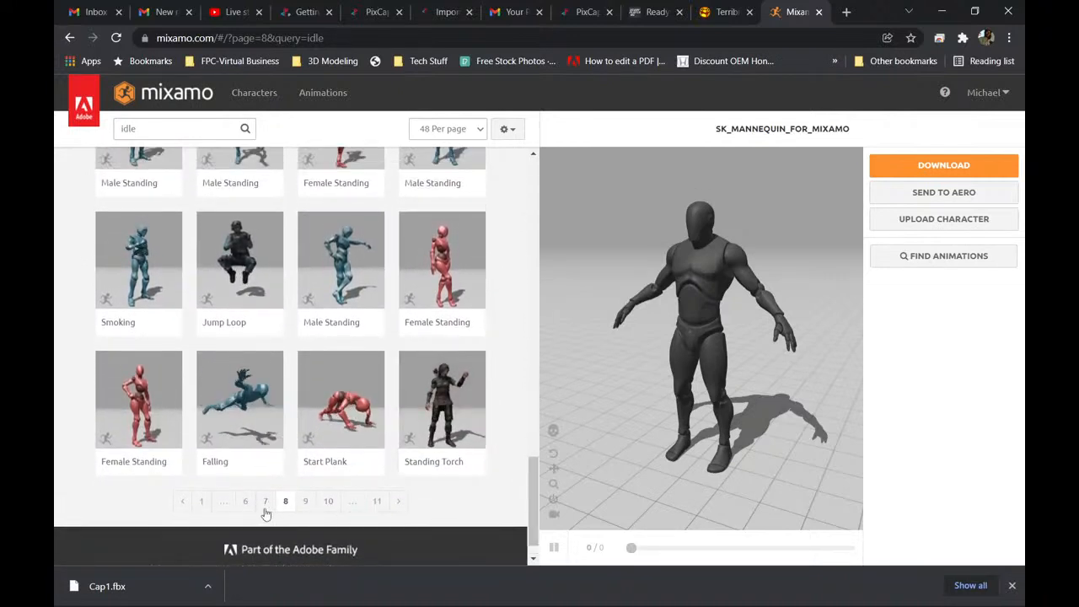
From page 1 of the idle results, apply the second Dwarf Idle animation to the mannequin and extend its trim range to -50 to 150.
left_click(203, 501)
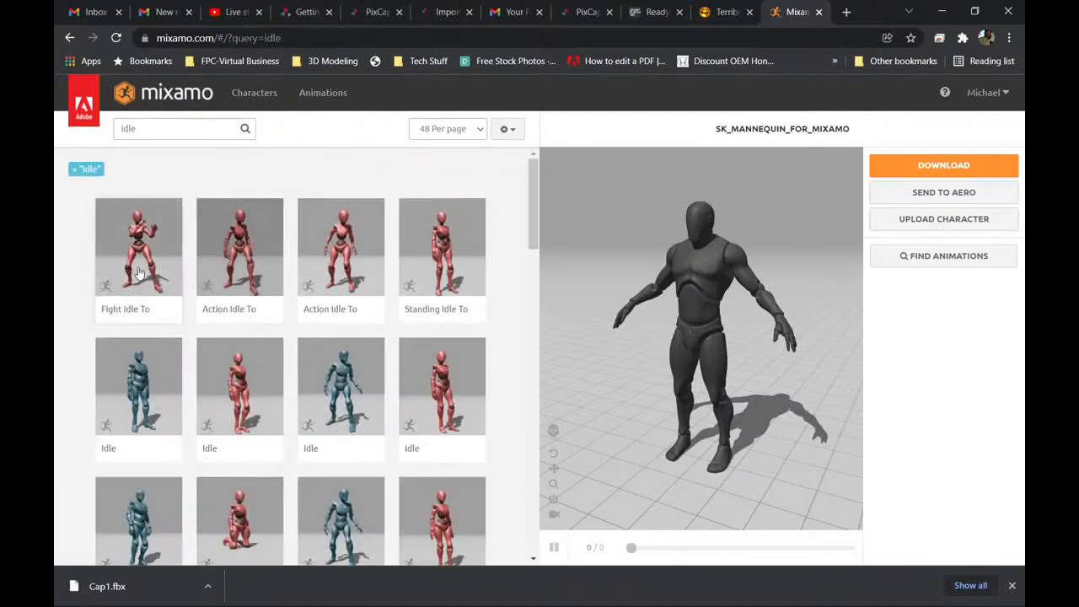
left_click_drag(533, 215, 501, 490)
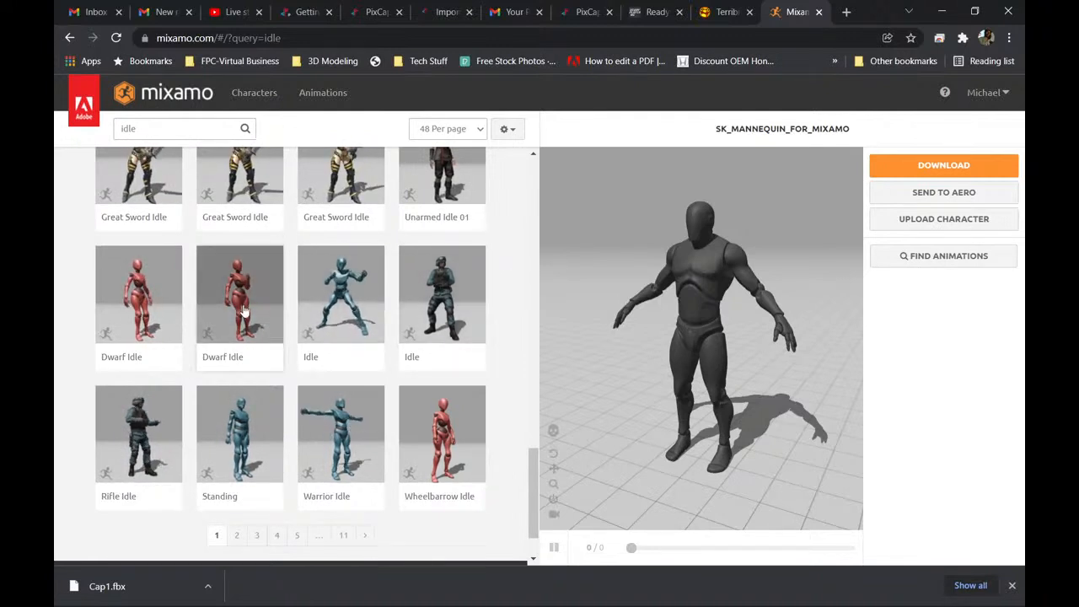
left_click(233, 348)
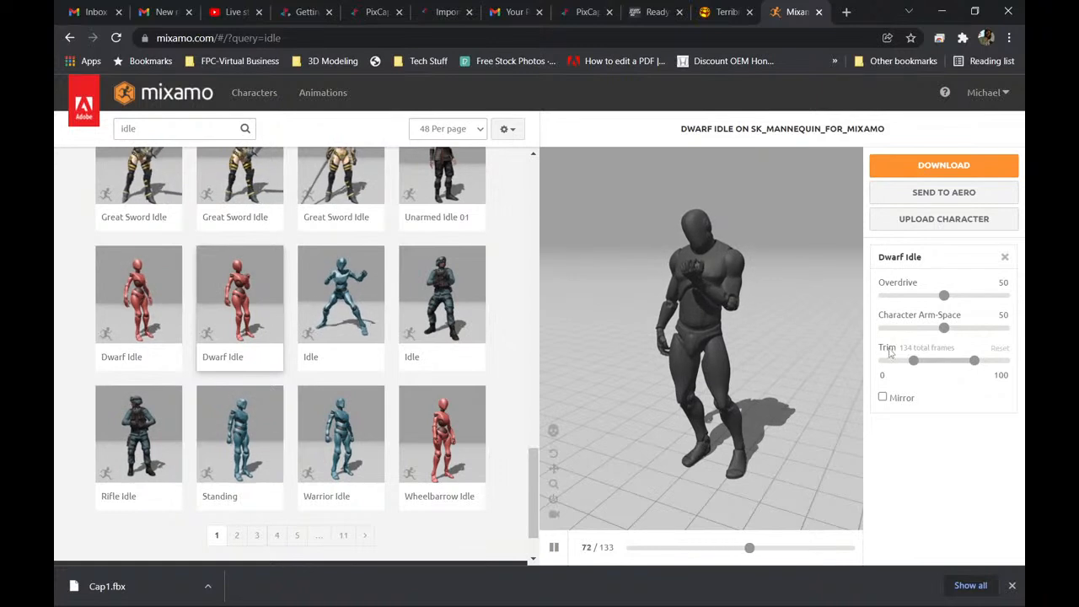
left_click_drag(975, 361, 1007, 361)
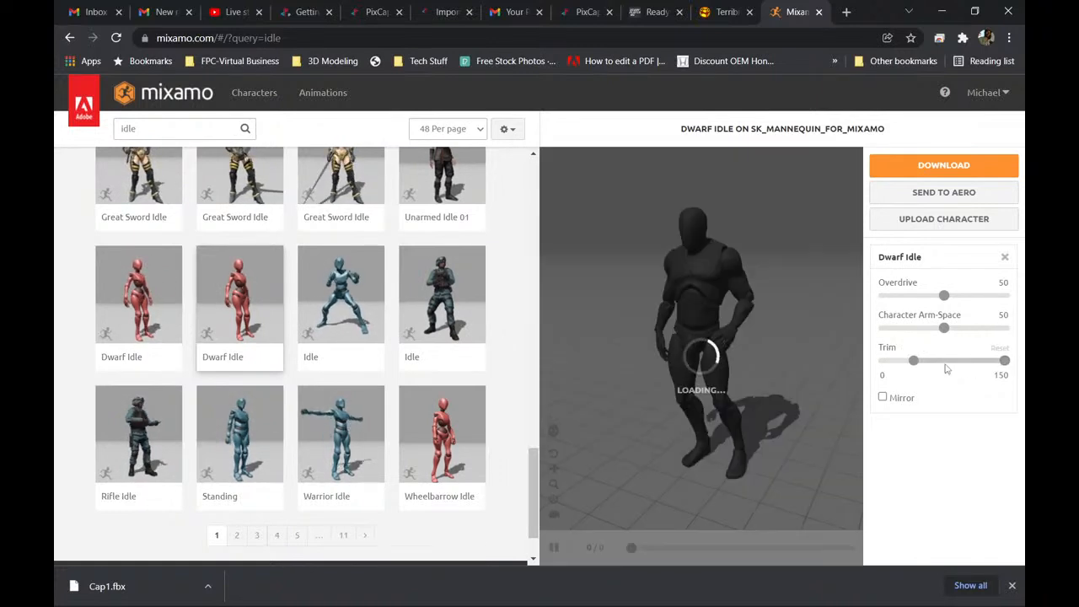
left_click_drag(918, 361, 800, 374)
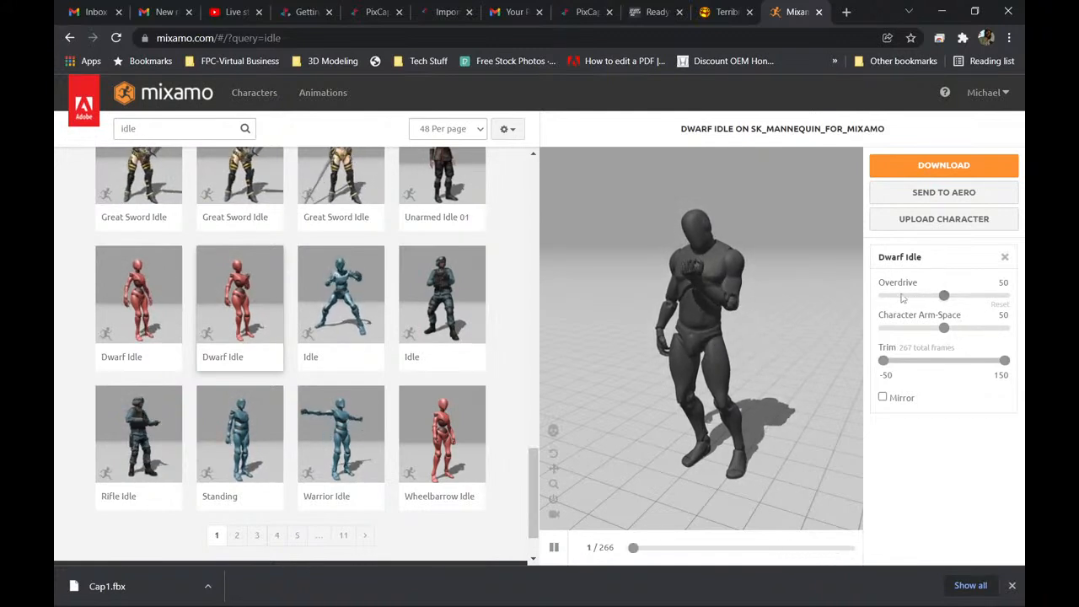
Try the Dwarf Idle animation's Overdrive at 100 and 0, and set it to 51.
left_click(1004, 296)
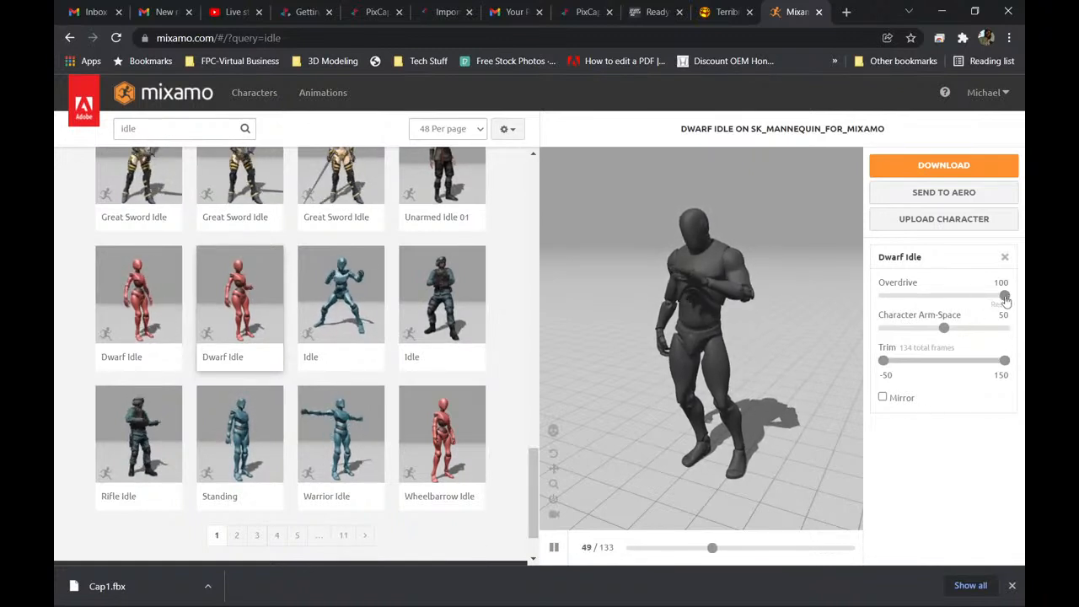
left_click_drag(935, 309, 842, 311)
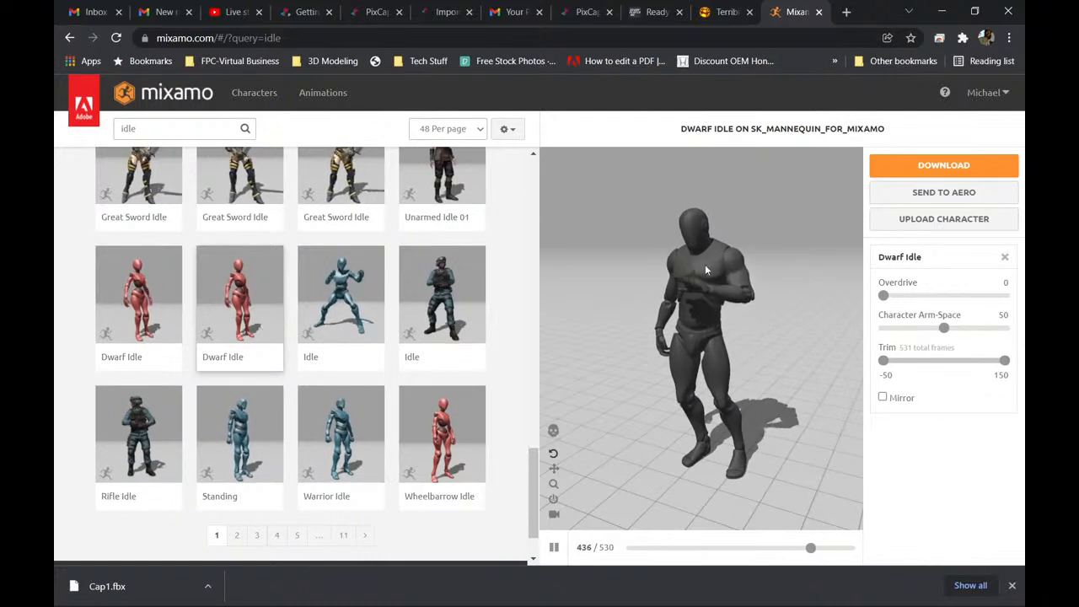
left_click(1005, 297)
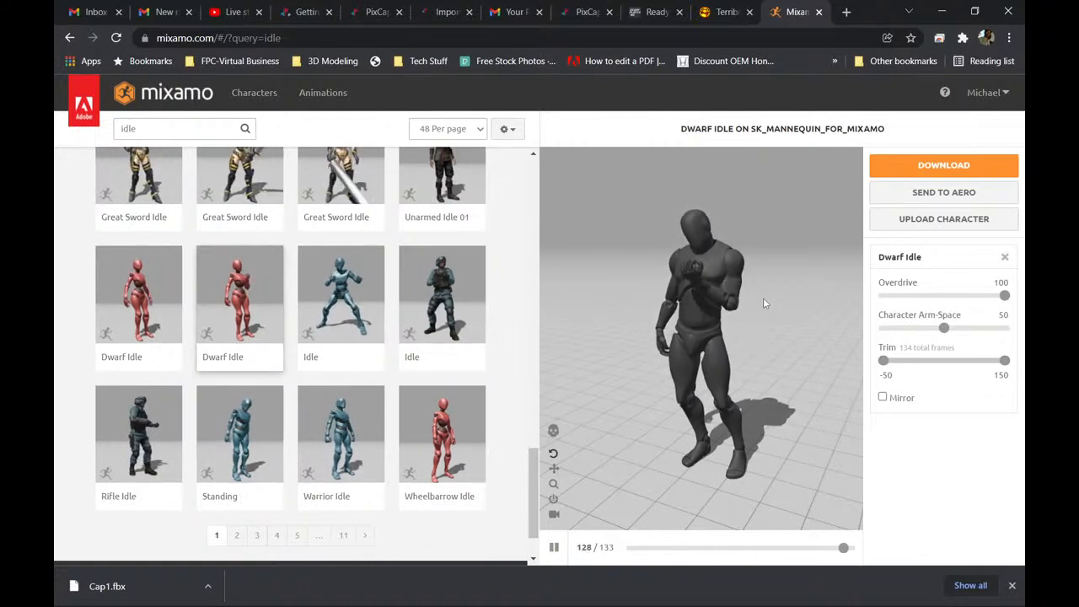
left_click_drag(1001, 297, 998, 298)
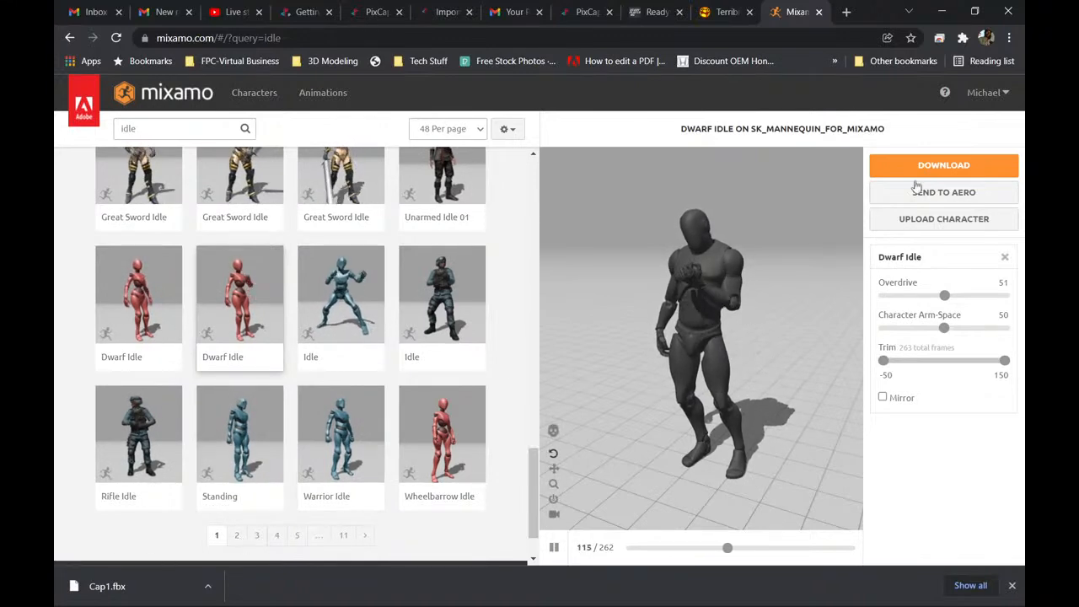
Try to download Dwarf Idle as FBX Binary with skin at 30 fps into the UE4 Mannequin folder, declining to replace the existing file.
left_click(960, 166)
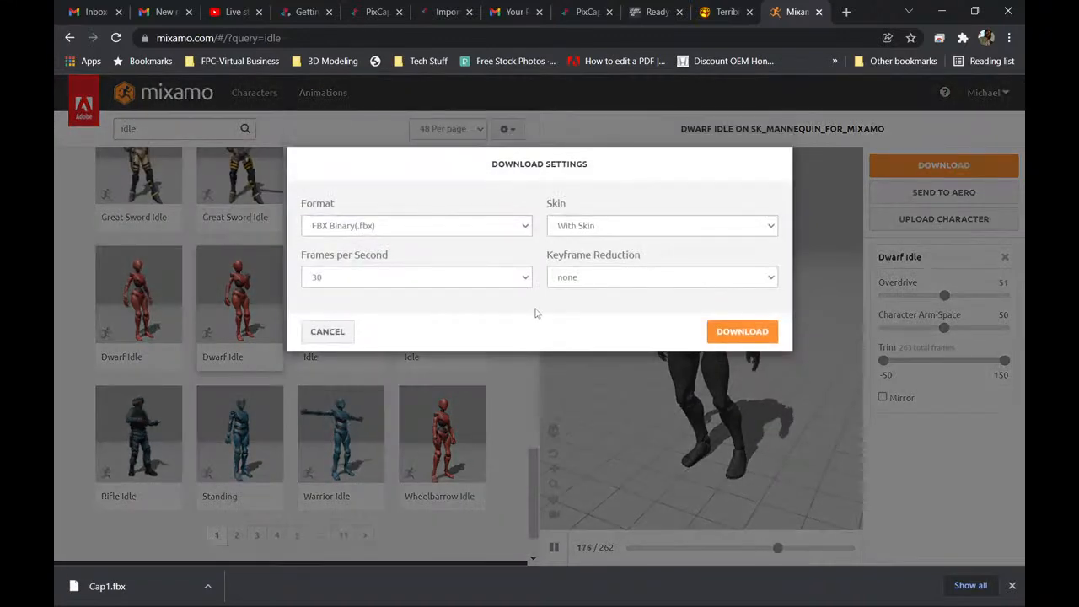
left_click(742, 331)
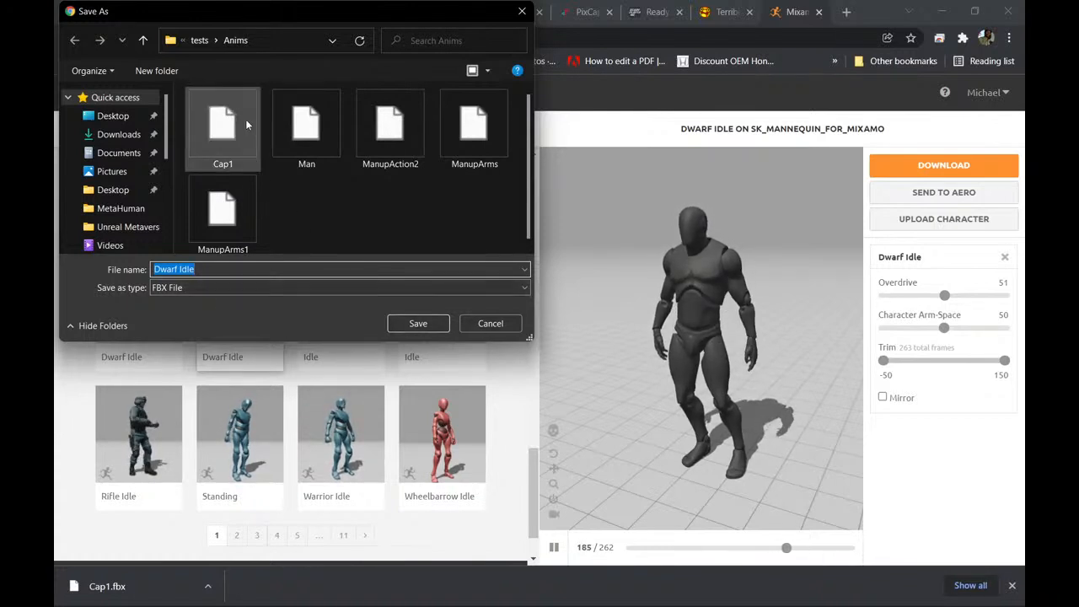
left_click(200, 39)
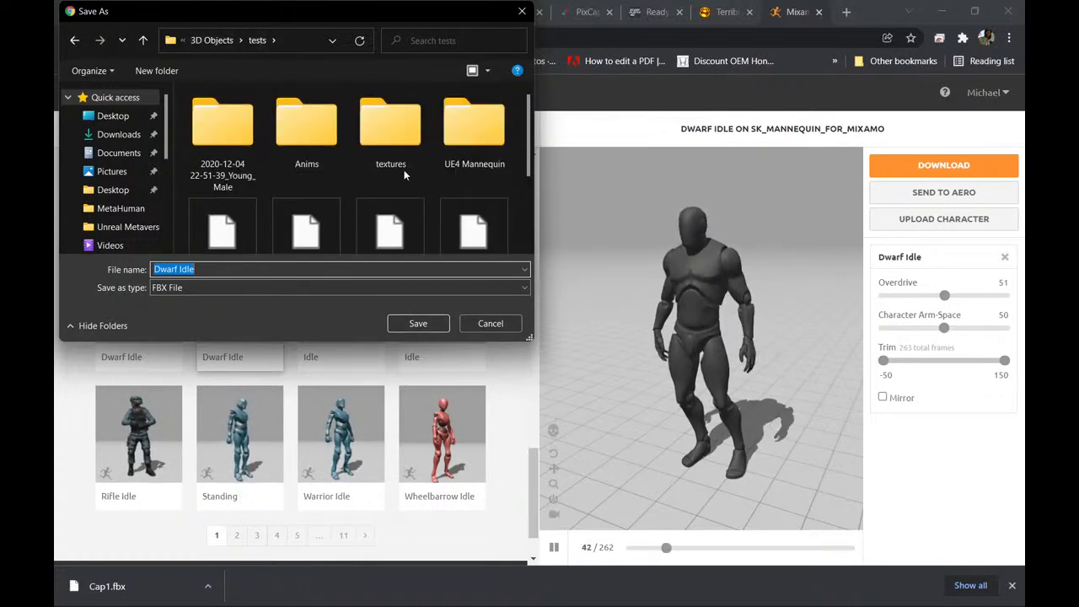
double_click(469, 135)
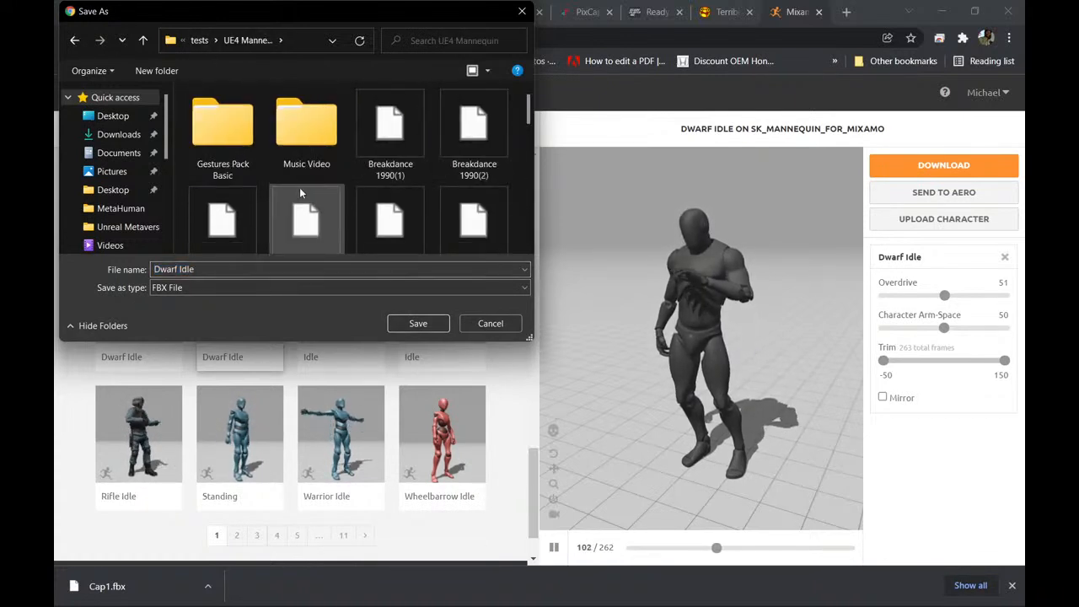
scroll(255, 163, "down", 2)
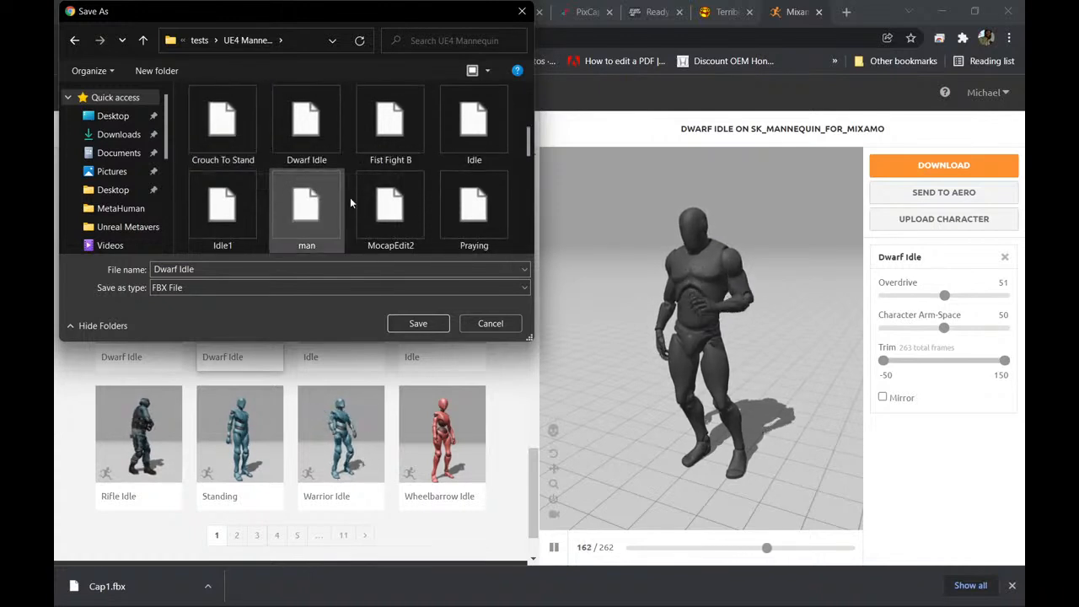
scroll(380, 199, "down", 5)
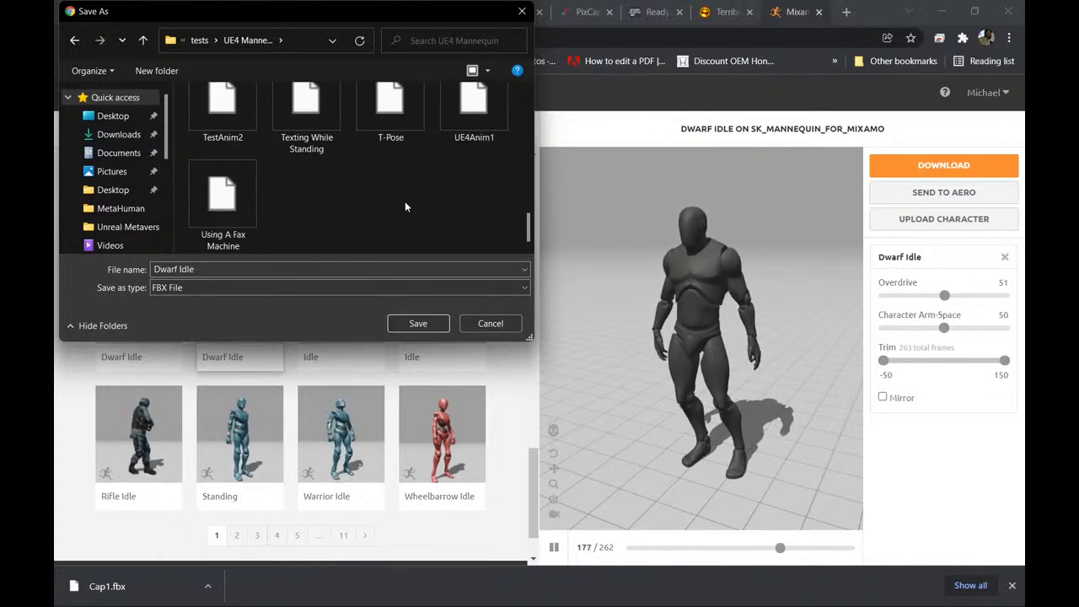
left_click(418, 323)
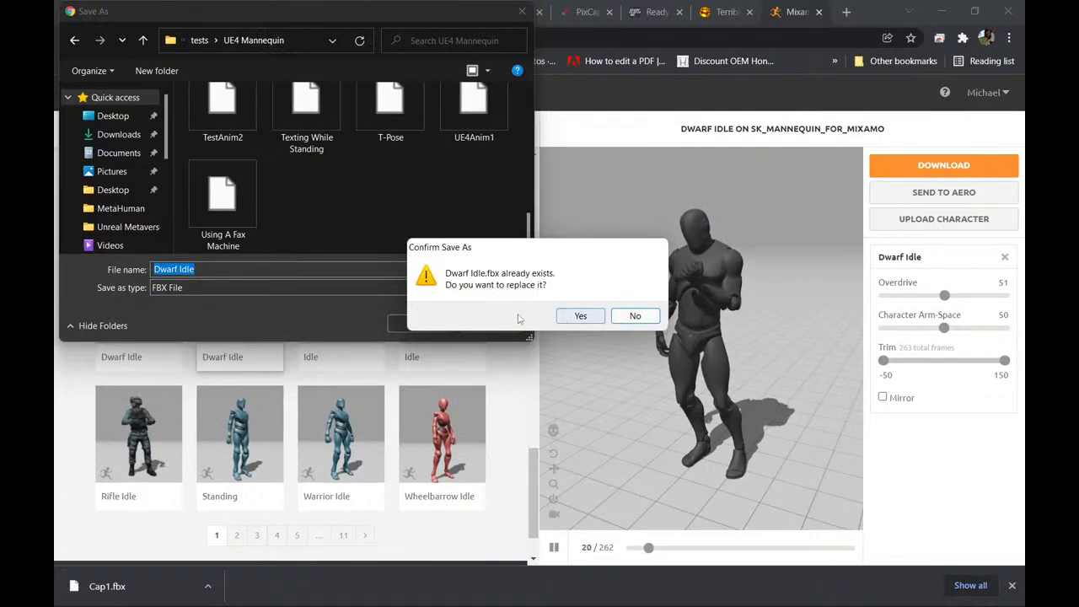
left_click(636, 316)
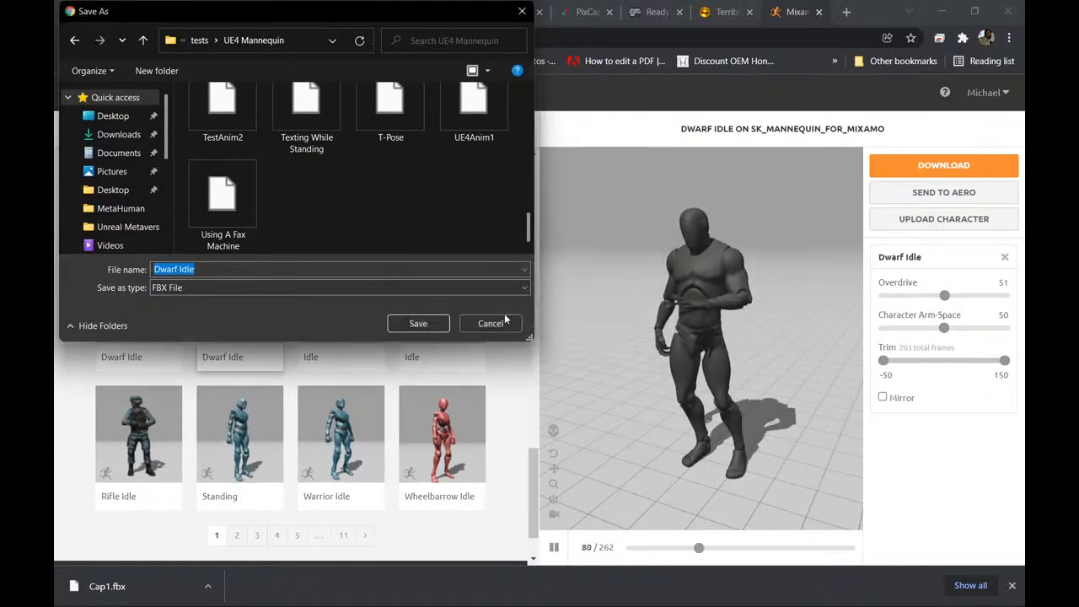
left_click(486, 322)
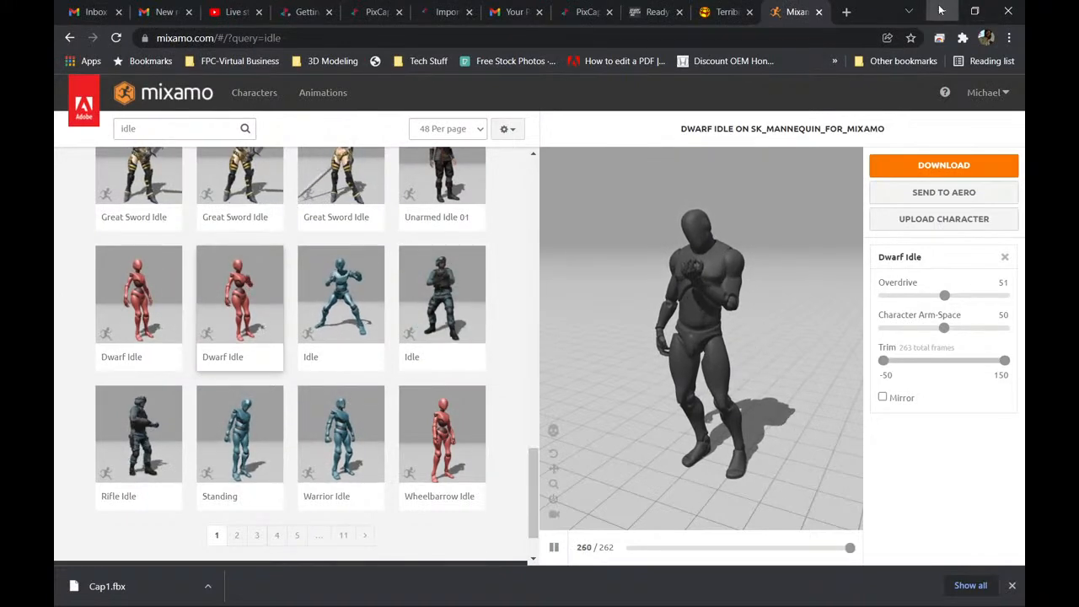
Switch to File Explorer, look through the UE4 Mannequin folder and select the existing Dwarf Idle file.
left_click(945, 9)
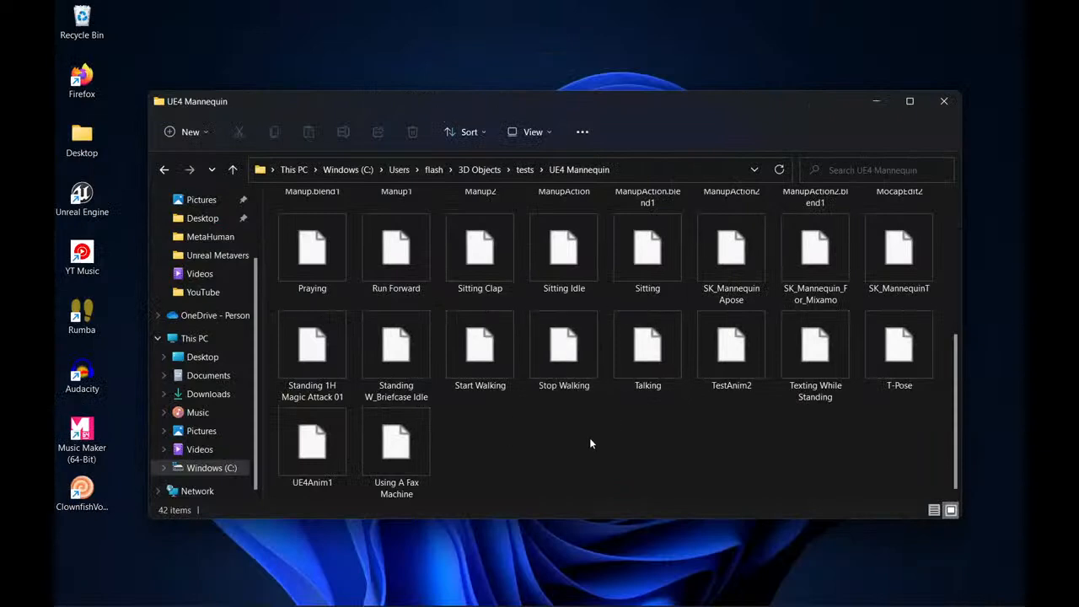
scroll(590, 439, "up", 3)
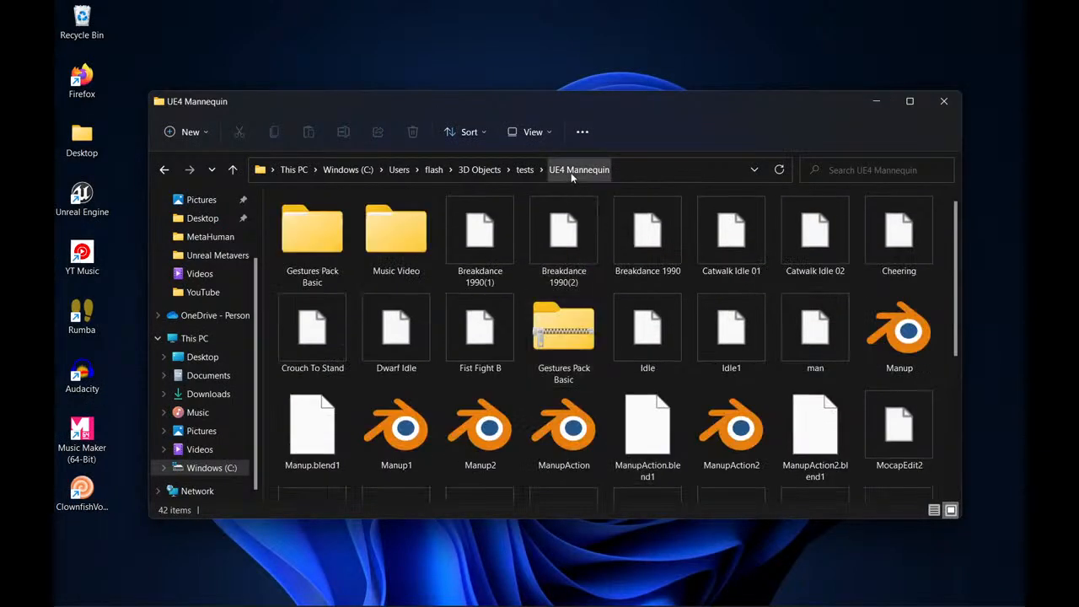
scroll(522, 303, "down", 3)
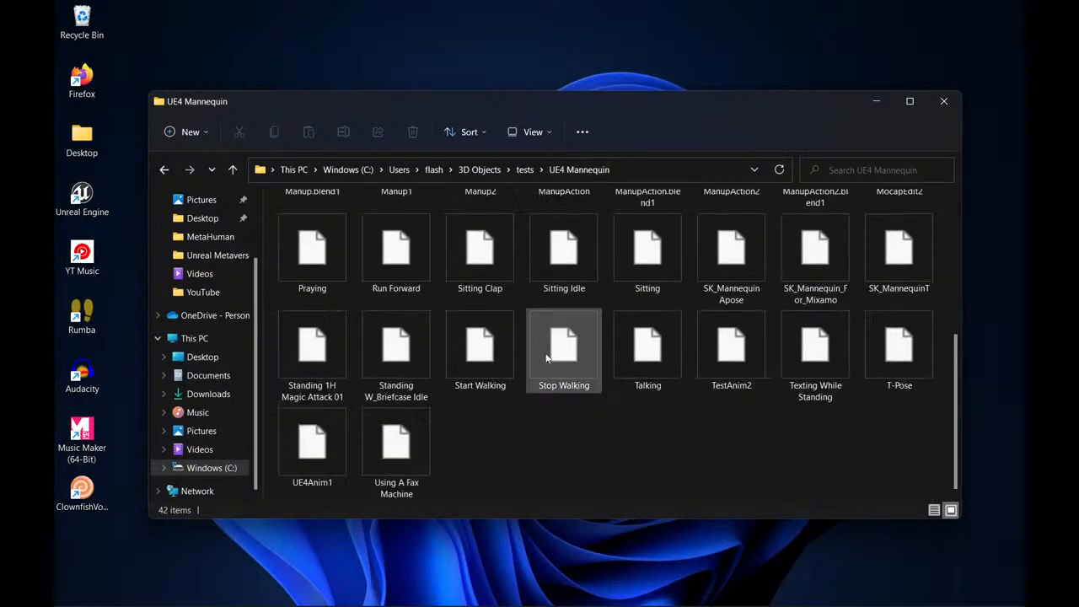
scroll(647, 253, "up", 3)
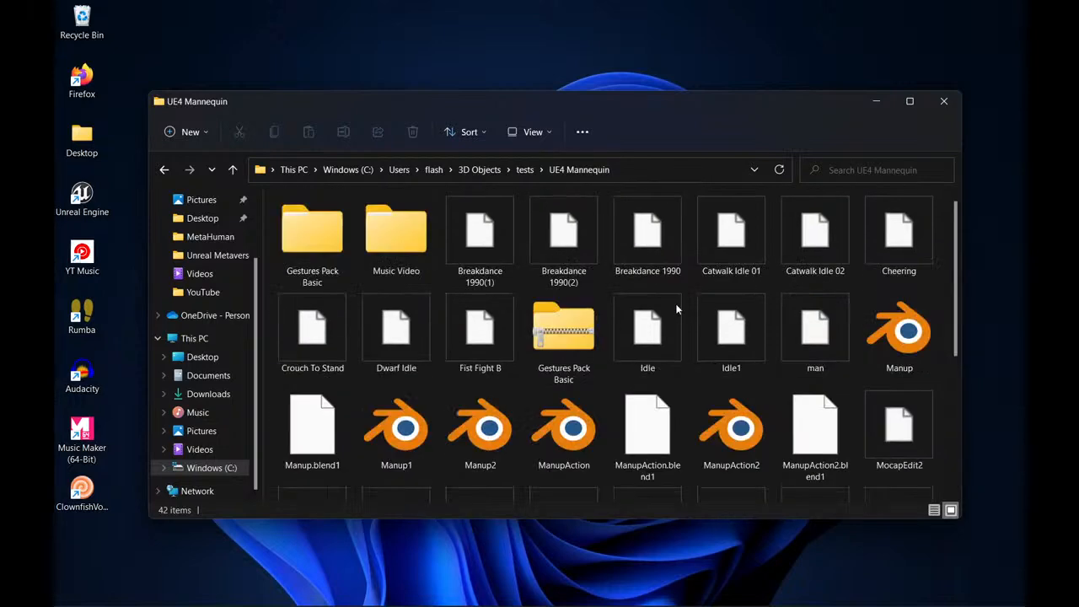
scroll(762, 376, "down", 3)
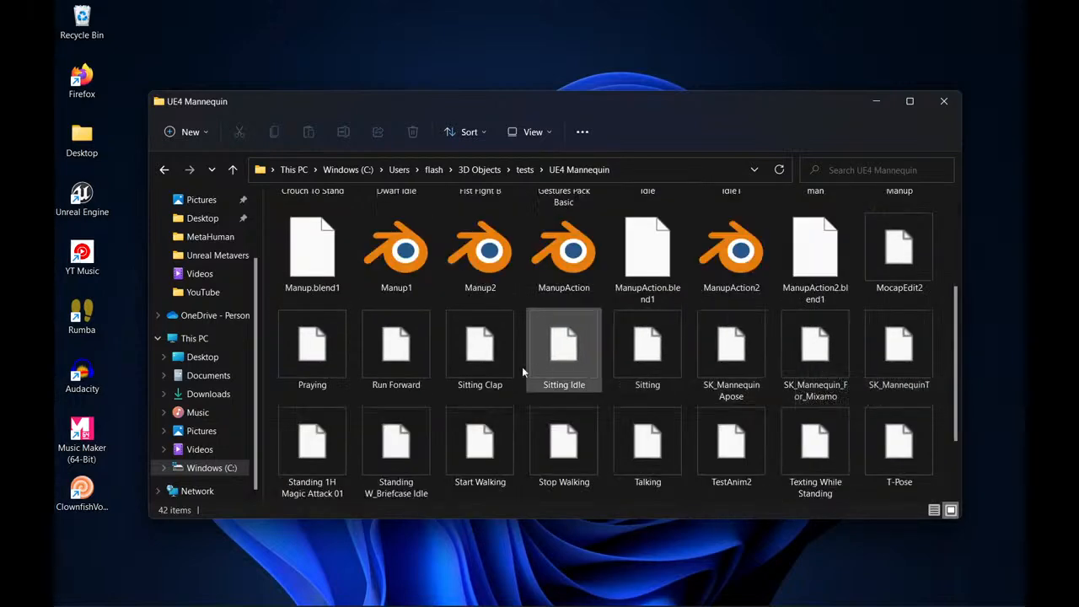
scroll(723, 368, "up", 3)
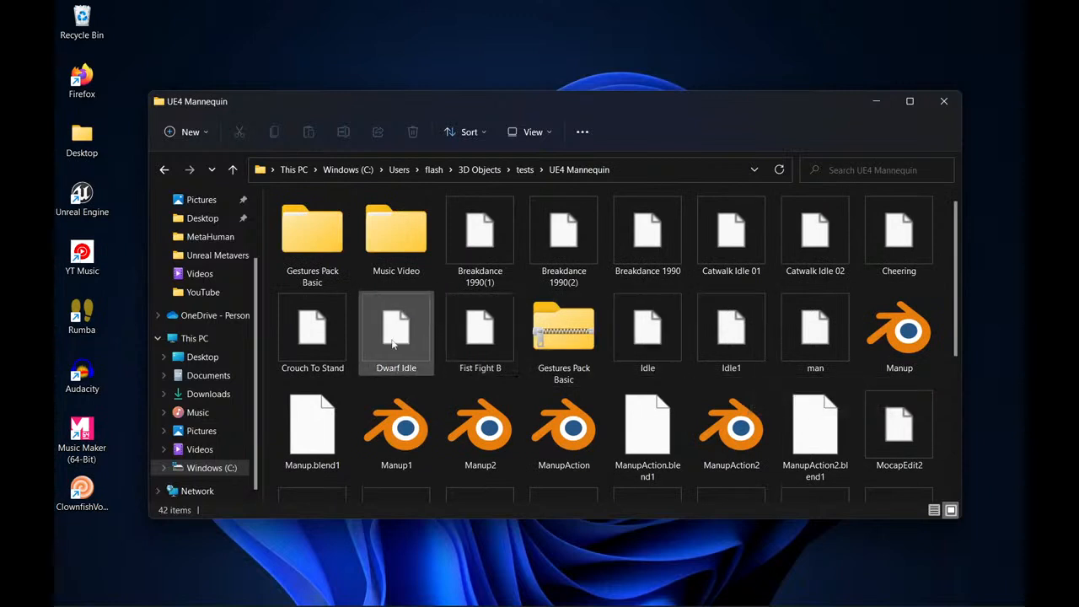
right_click(390, 343)
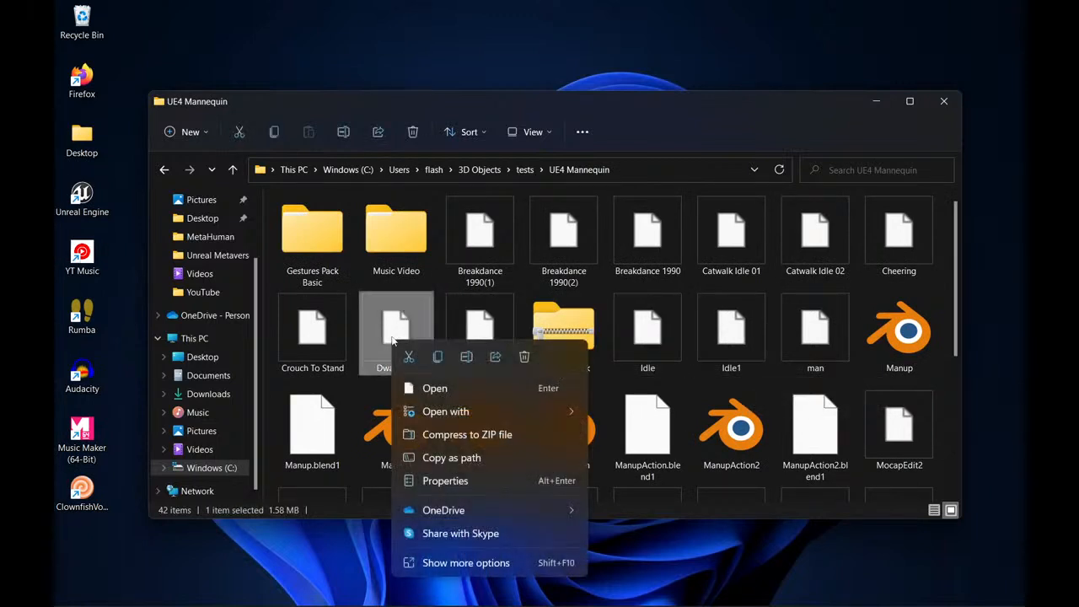
left_click(390, 333)
Return to the browser and read the import methods and supported file types on the PixCap Docs Imports page.
mouse_move(455, 605)
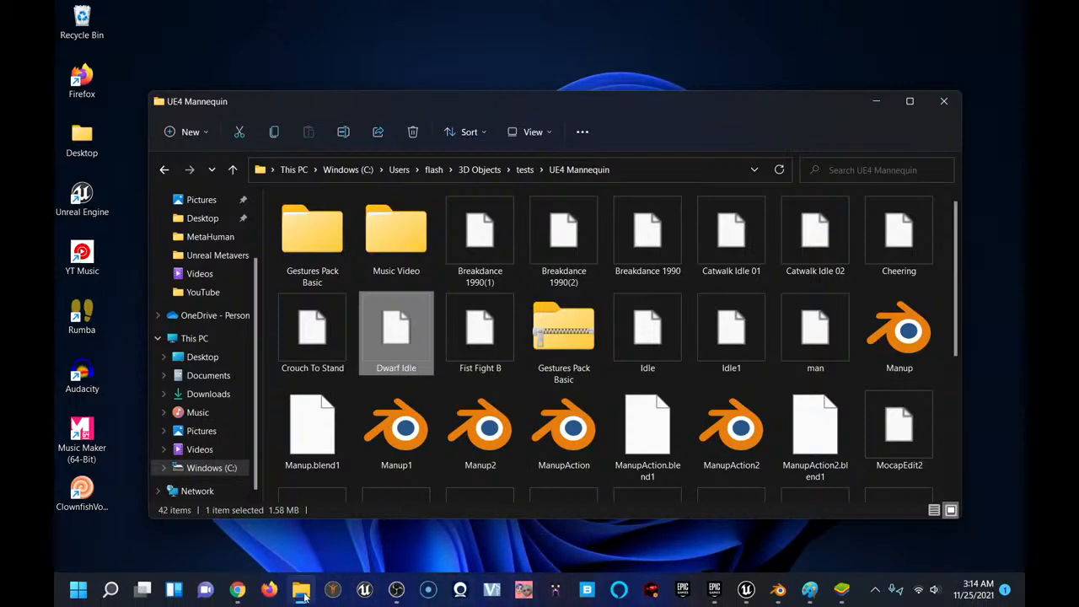
mouse_move(237, 592)
left_click(240, 513)
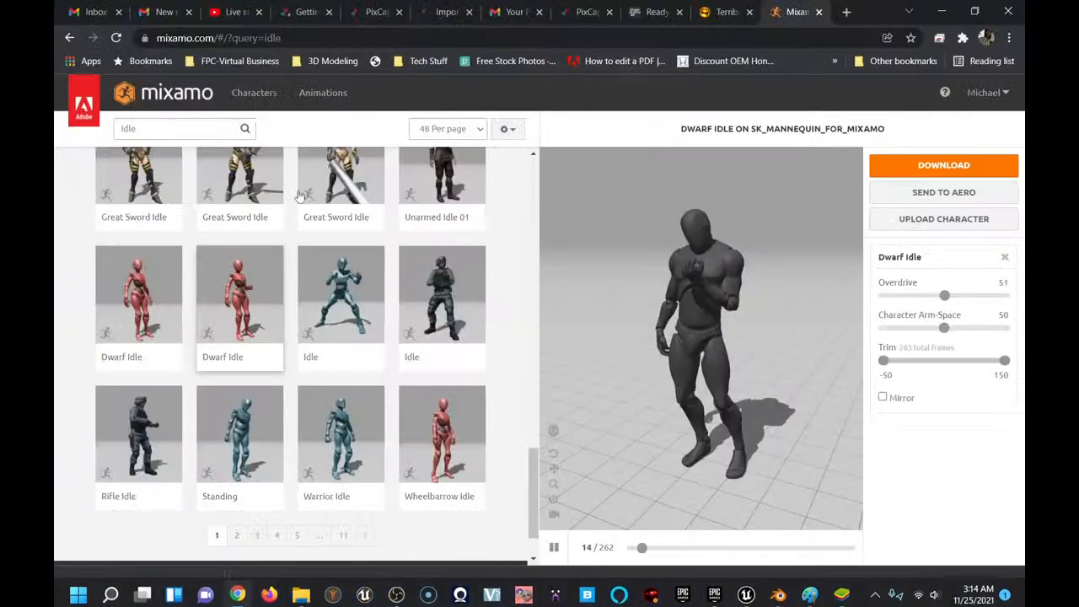
left_click(445, 11)
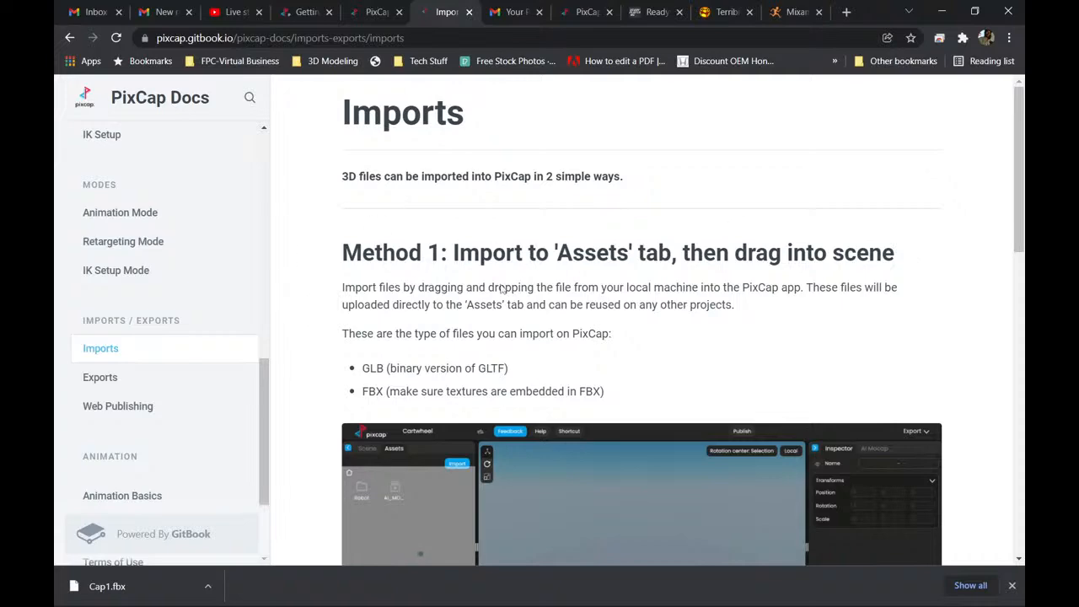
scroll(501, 289, "down", 5)
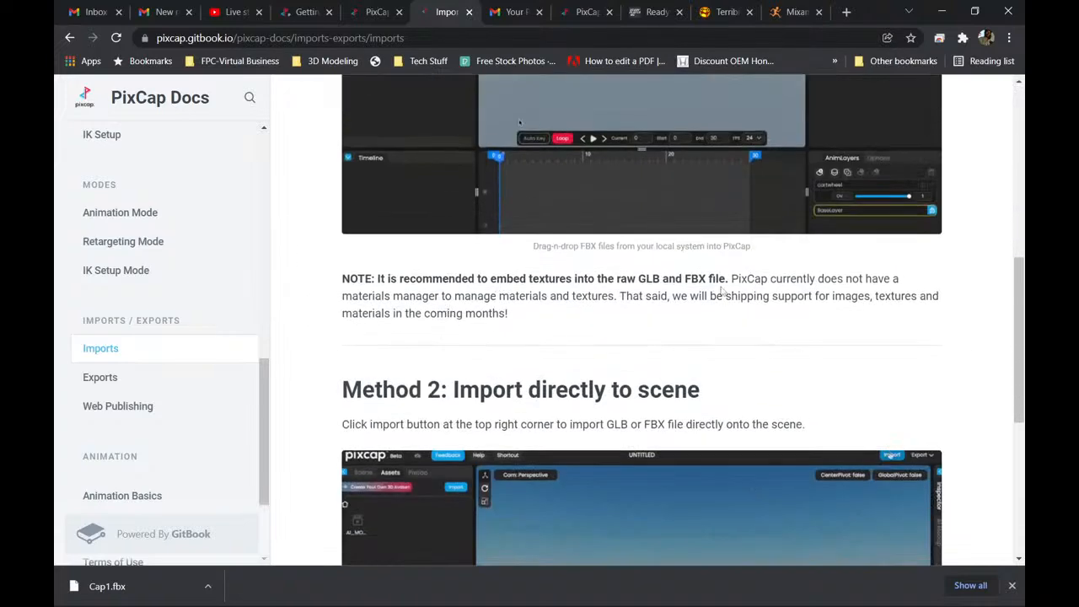
Go back to the PixCap projects page and create a new project named 2nd Run.
scroll(445, 330, "up", 10)
left_click(377, 11)
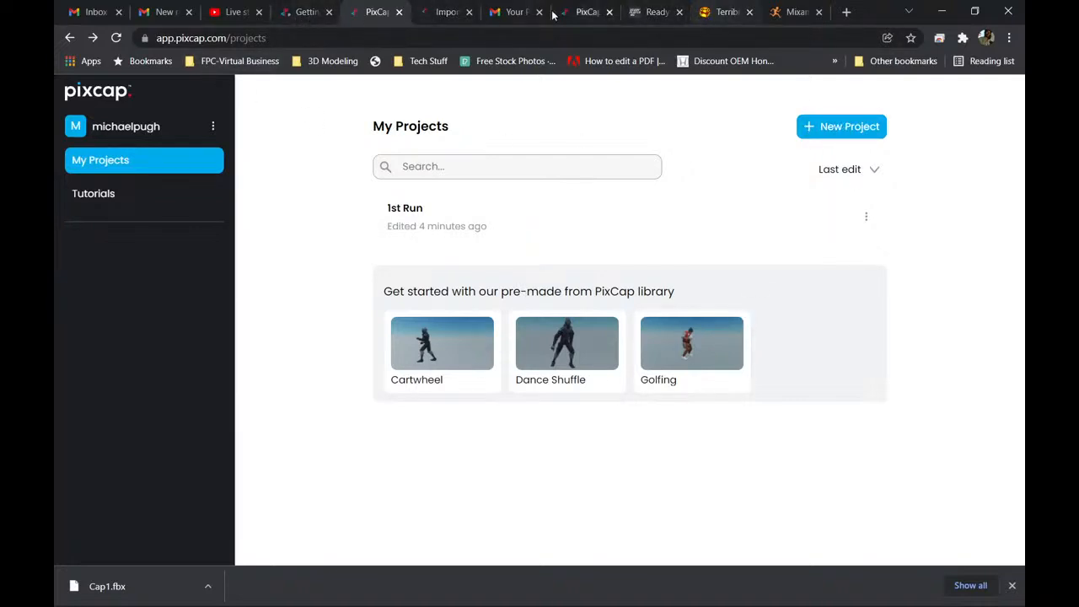
left_click(307, 13)
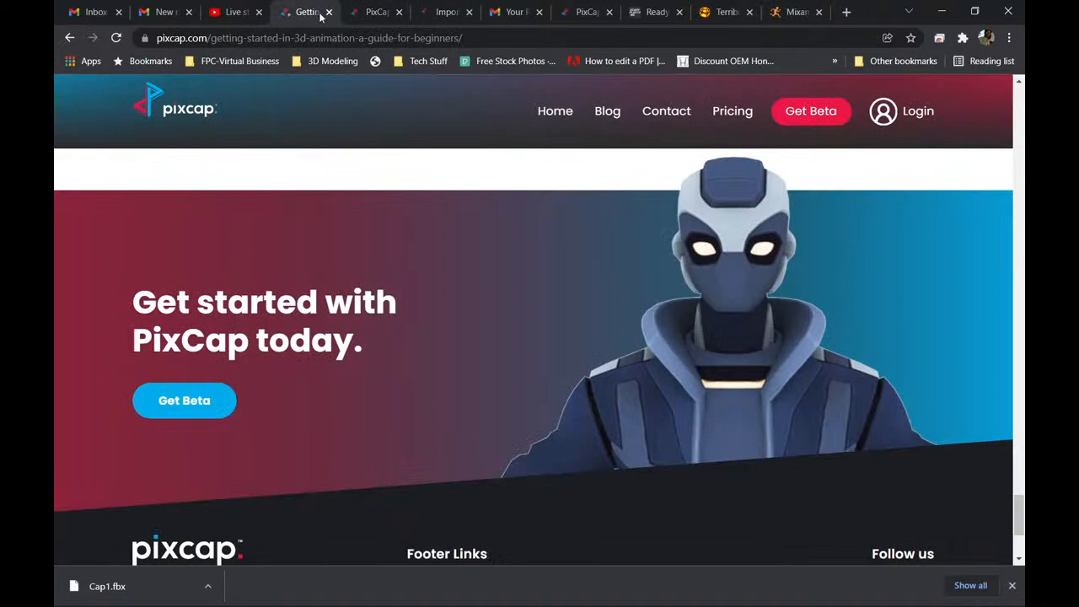
left_click(377, 12)
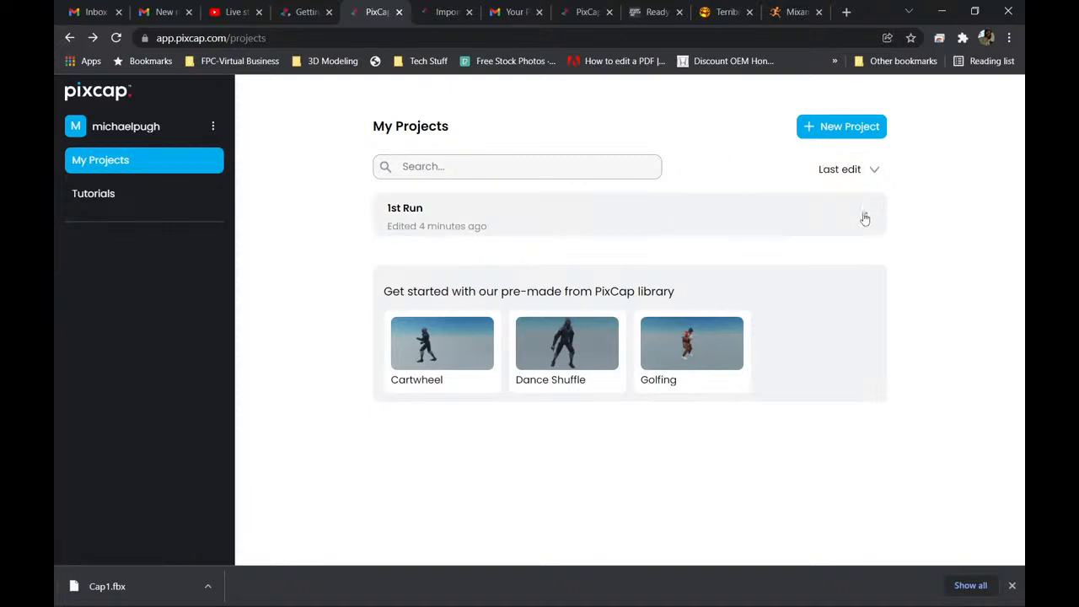
left_click(850, 128)
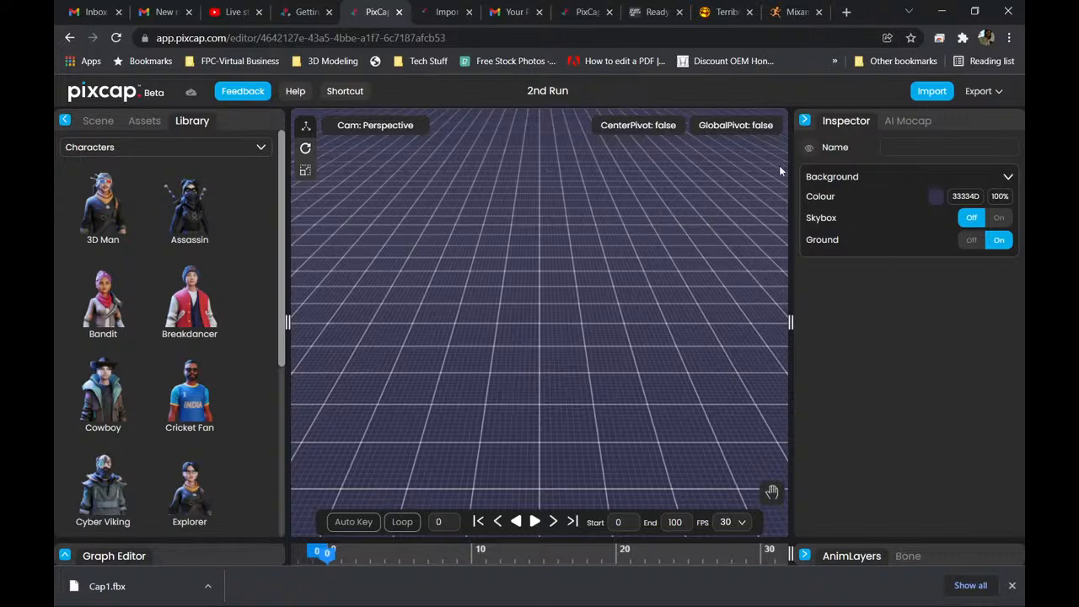
Turn on the scene's skybox, try hiding the ground and turn it back on, and tilt the view to the horizon.
left_click(996, 220)
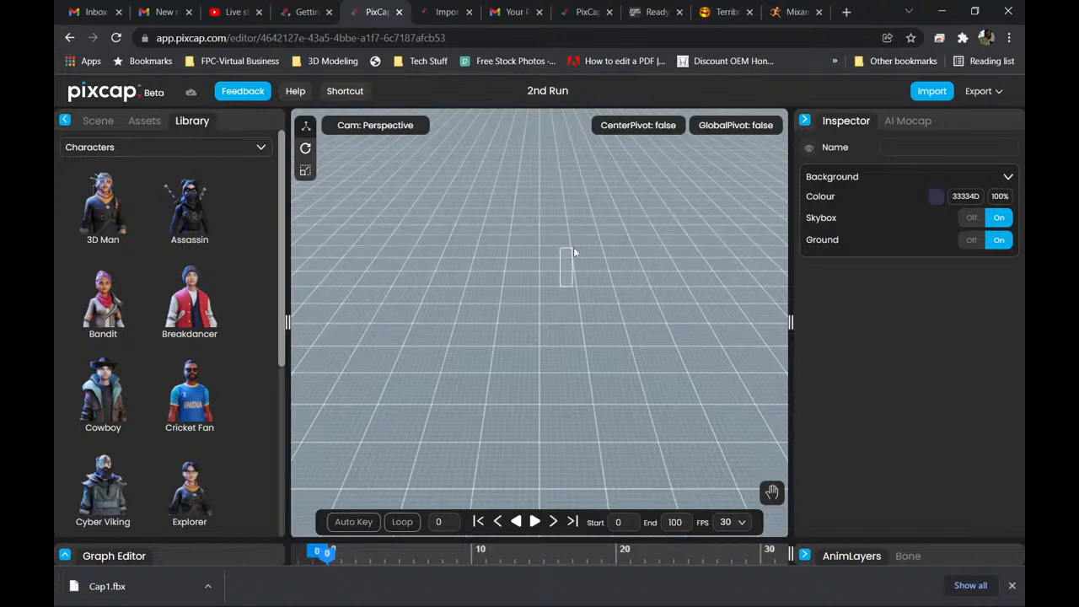
left_click(974, 242)
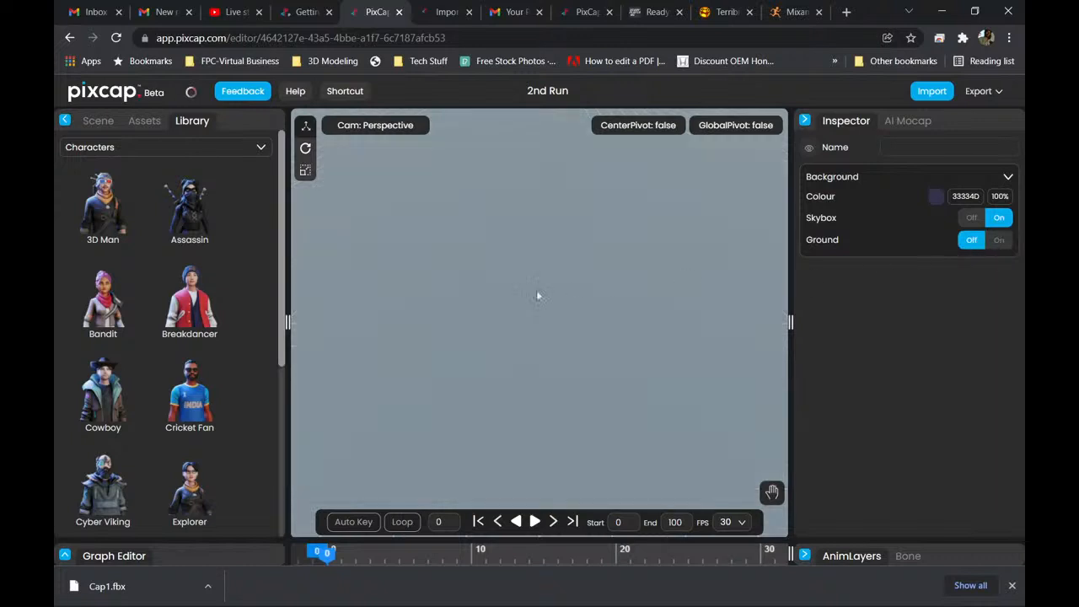
left_click(998, 243)
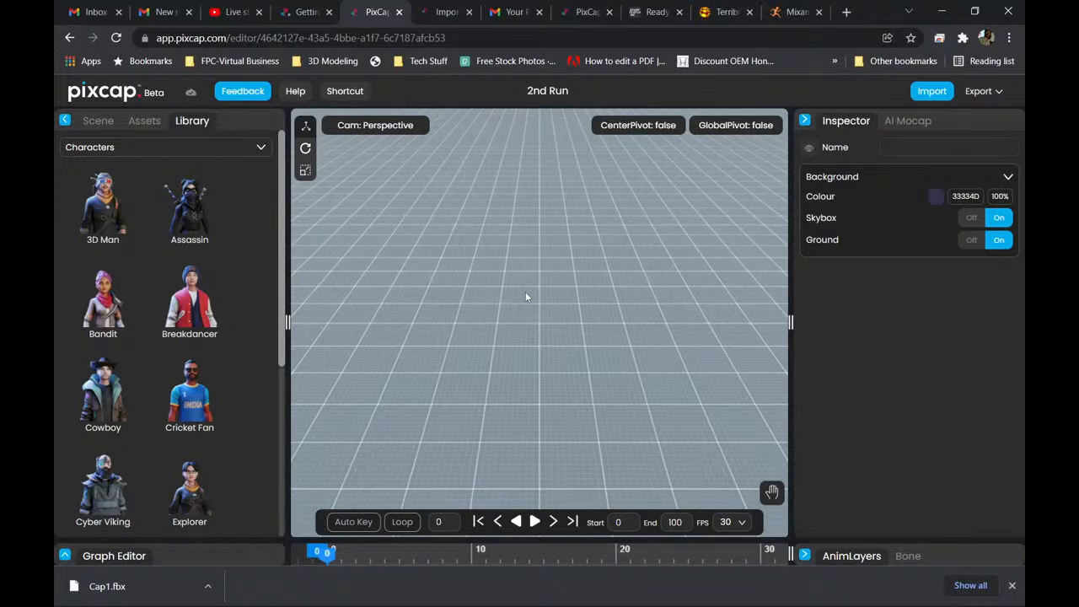
left_click_drag(531, 291, 611, 319)
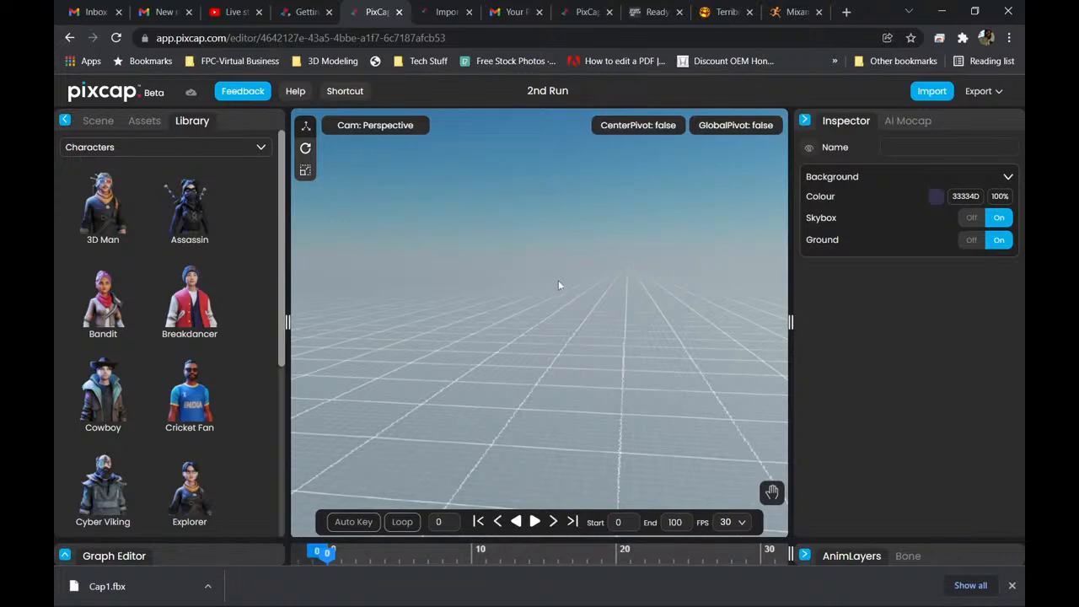
key("super")
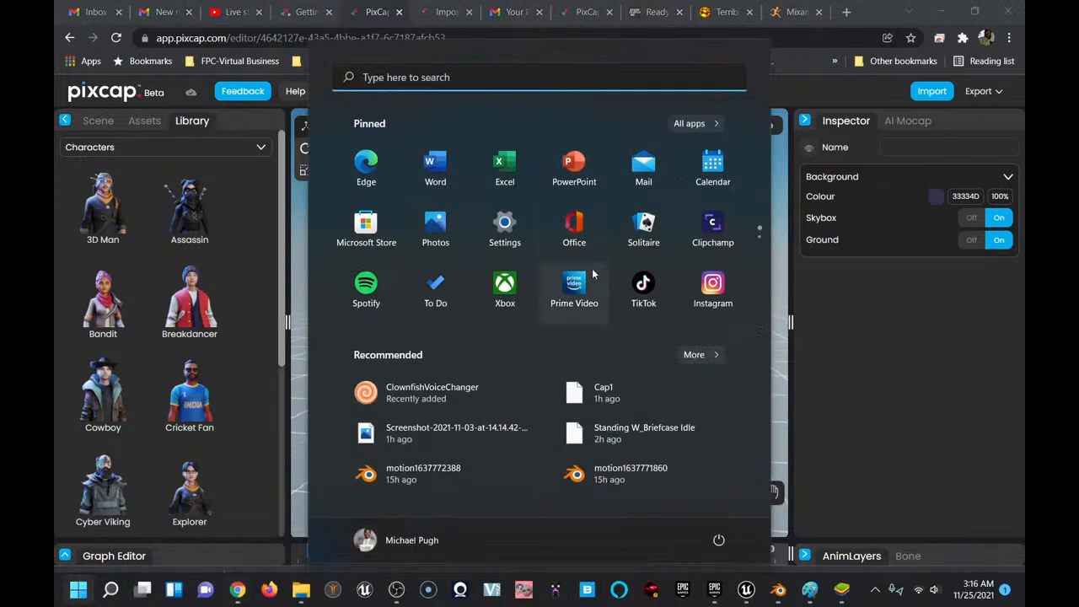
left_click(781, 291)
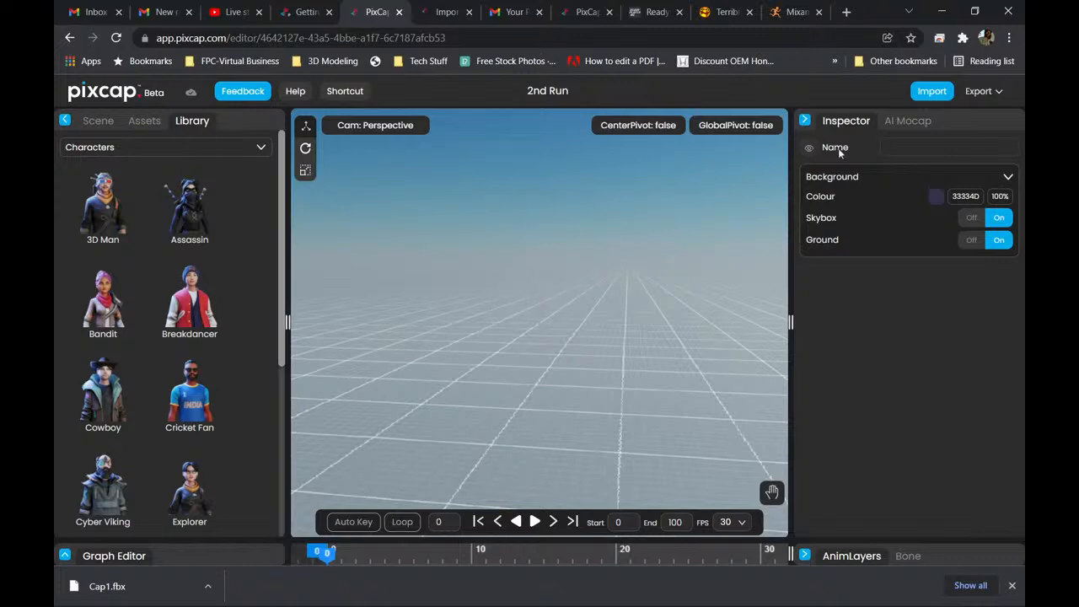
Start importing a file and look for the animation in the Unreal Metaverse and YouTube folders.
left_click(933, 94)
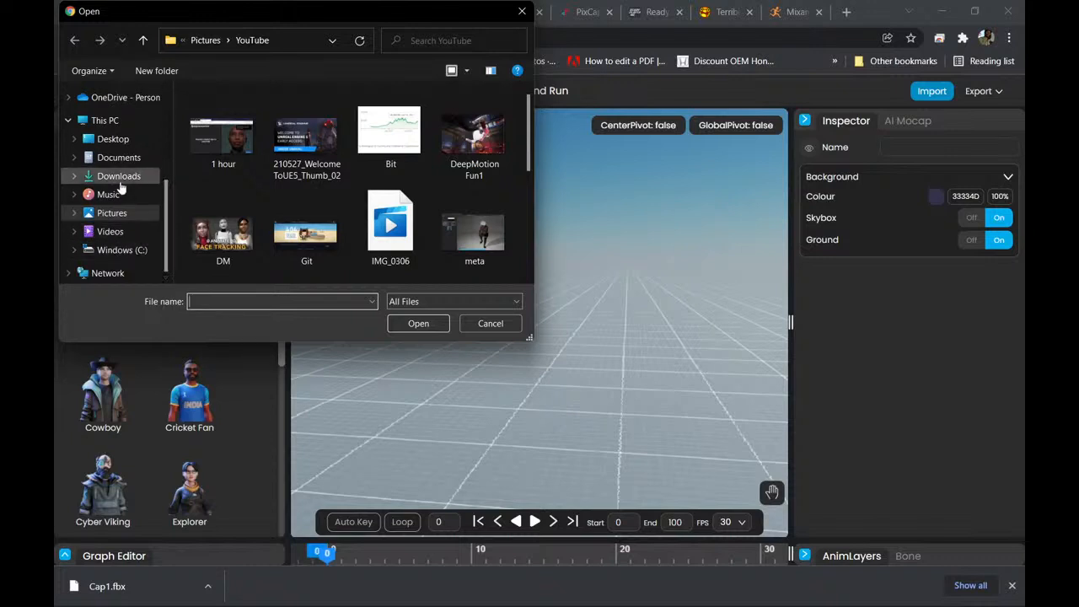
scroll(132, 186, "up", 5)
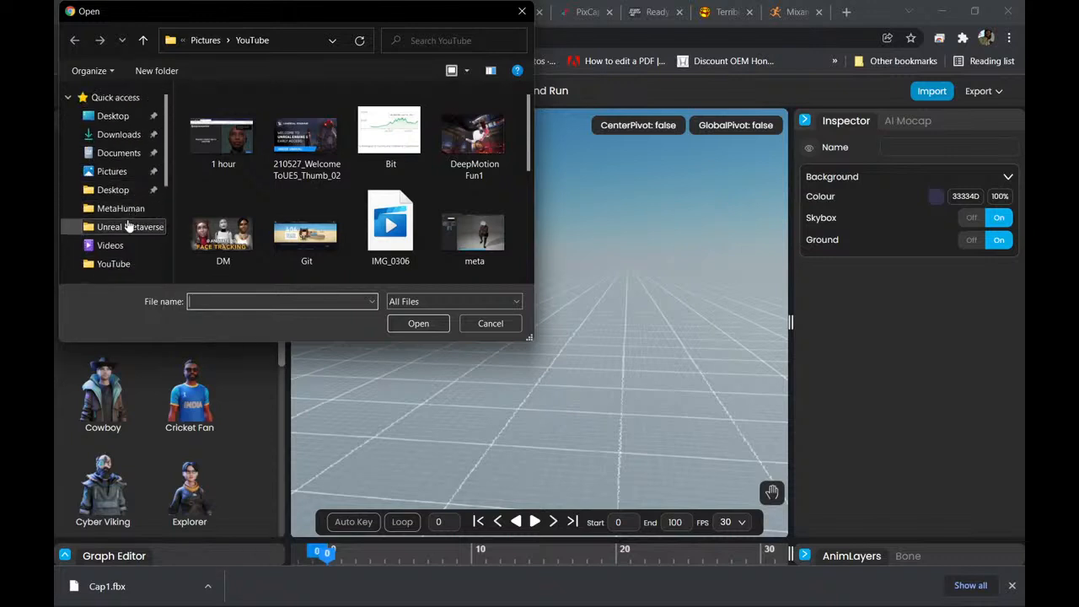
left_click(121, 209)
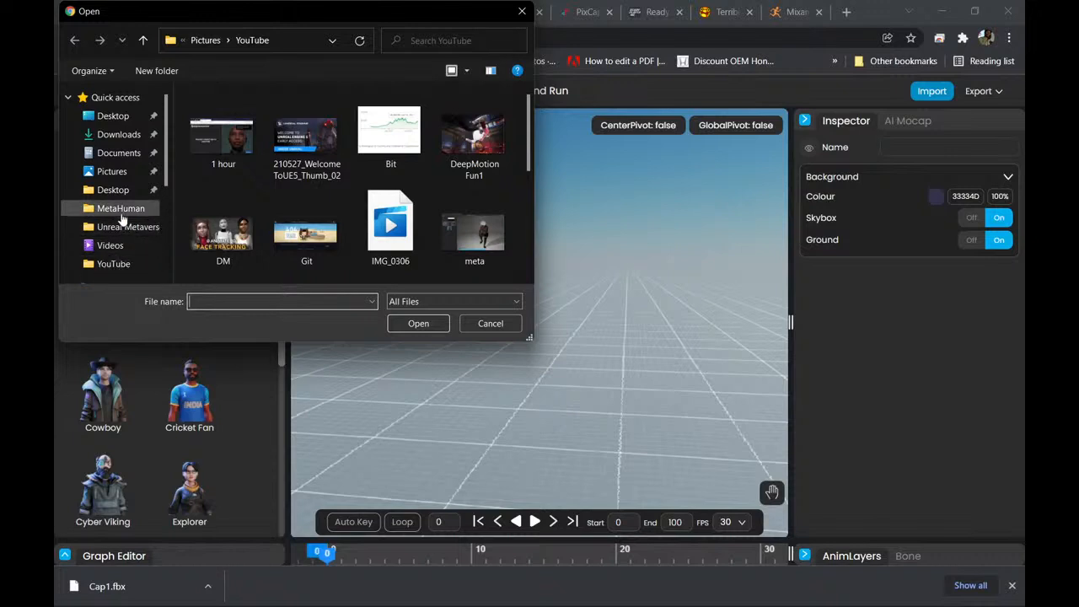
left_click(126, 227)
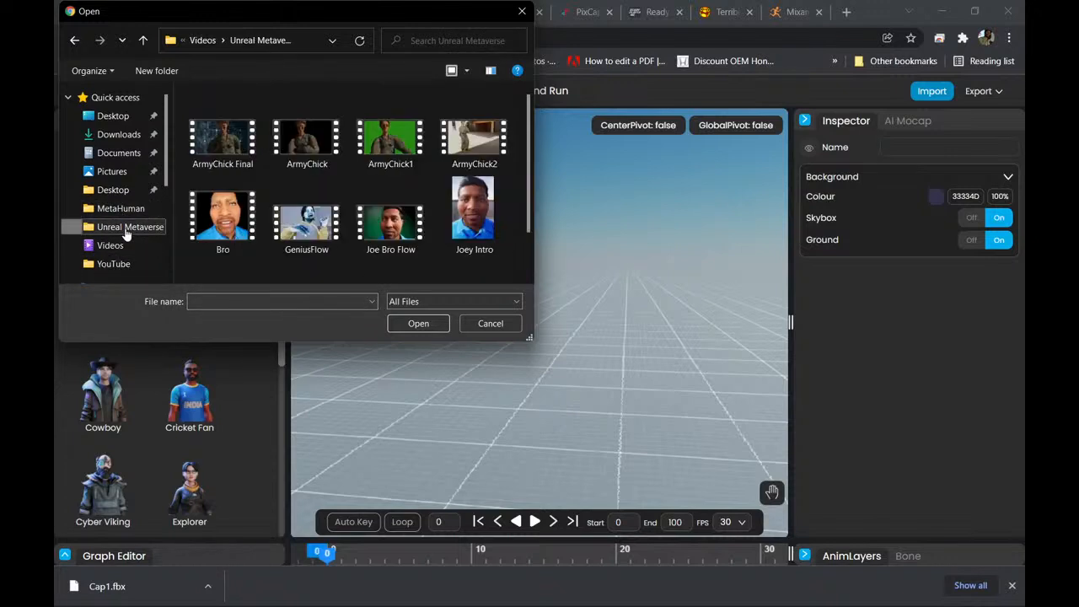
left_click(119, 264)
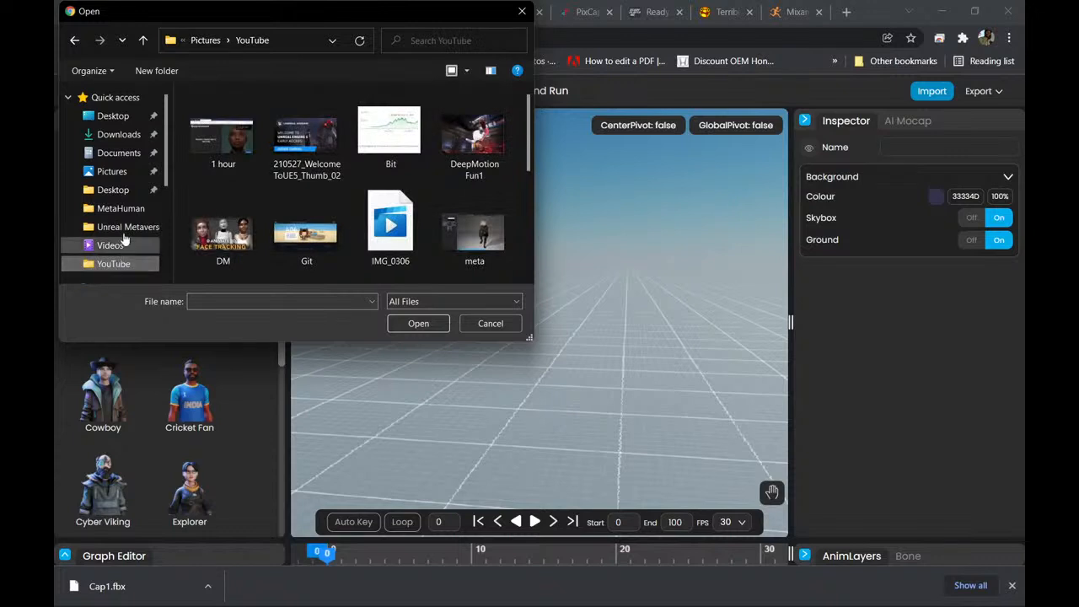
left_click_drag(168, 132, 167, 244)
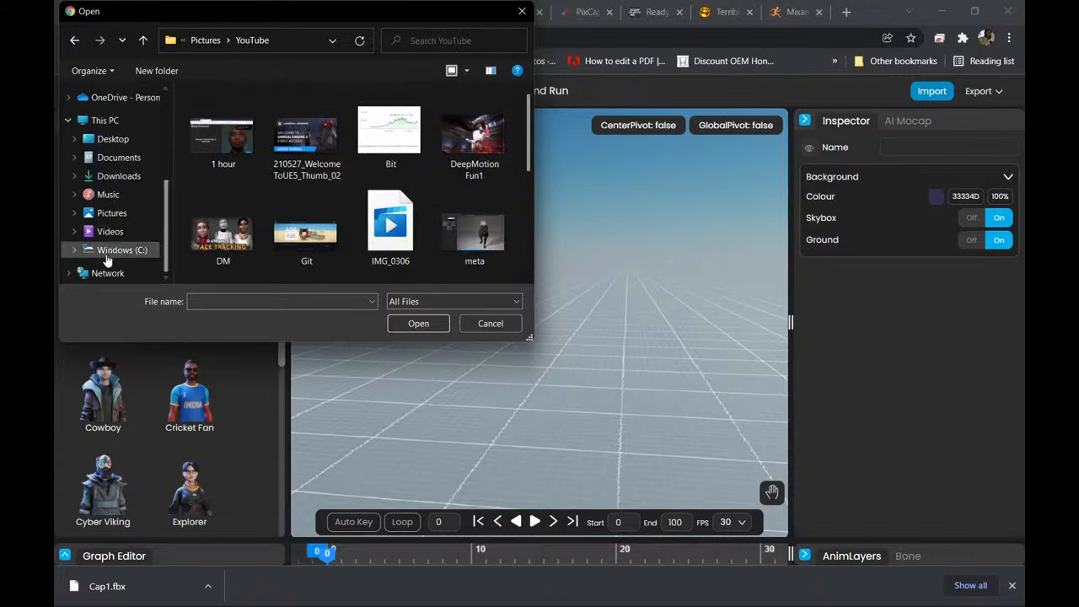
Go to the 3D Objects folder inside the user's folder on the Windows (C:) drive.
left_click(126, 249)
scroll(229, 221, "down", 2)
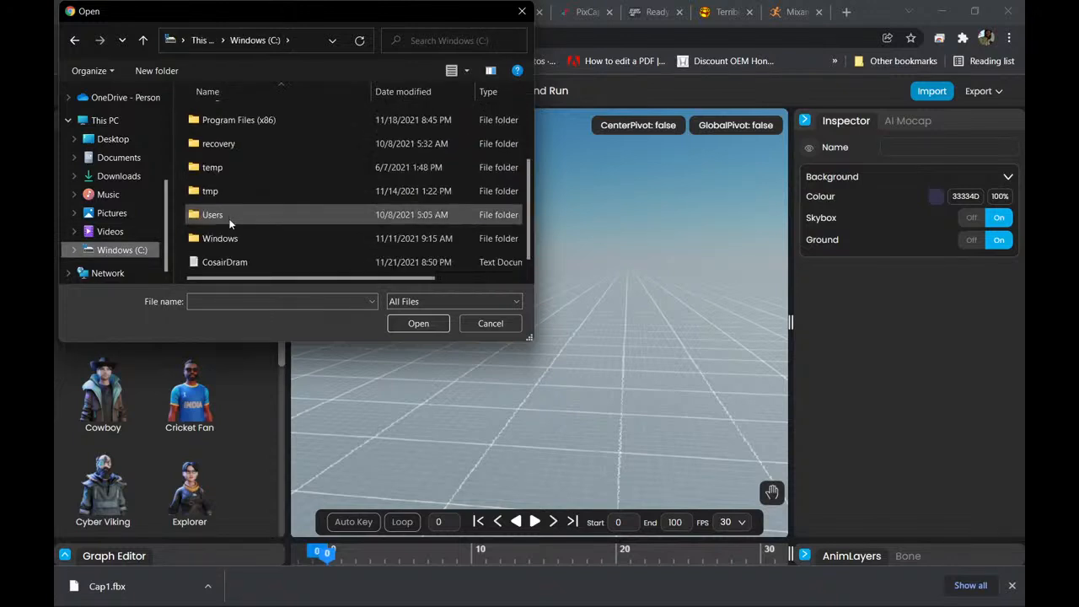
double_click(230, 218)
double_click(235, 123)
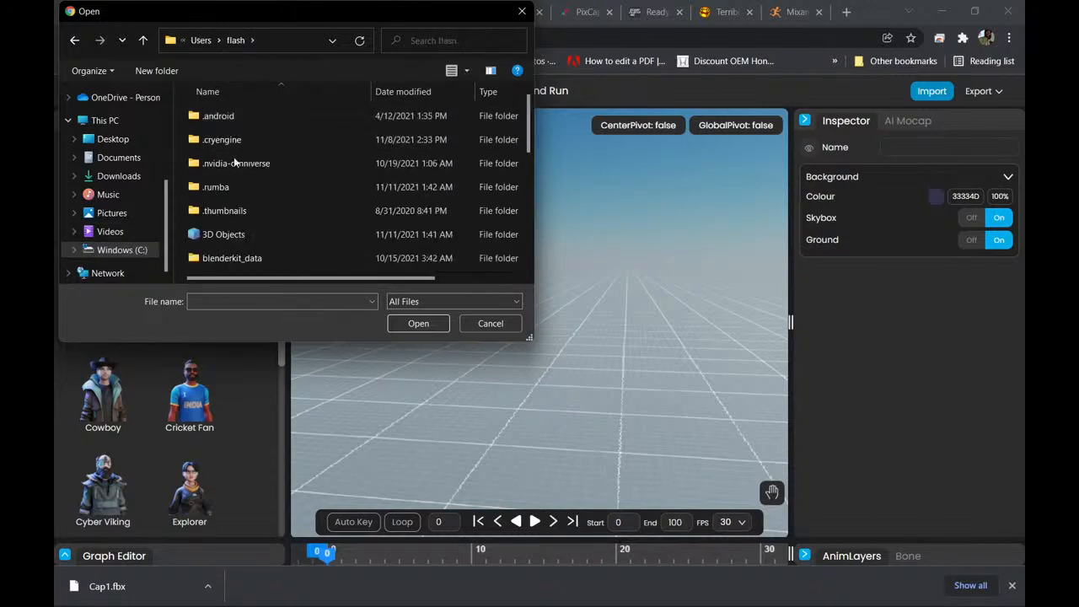
double_click(228, 233)
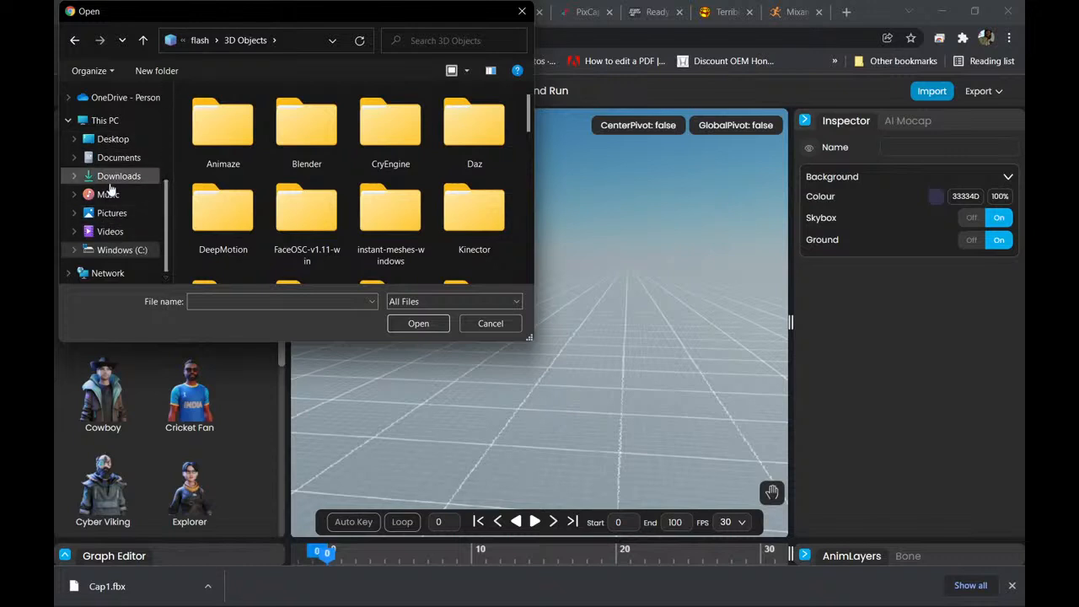
Find the tests folder within 3D Objects and open its UE4 Mannequin subfolder.
scroll(346, 185, "down", 3)
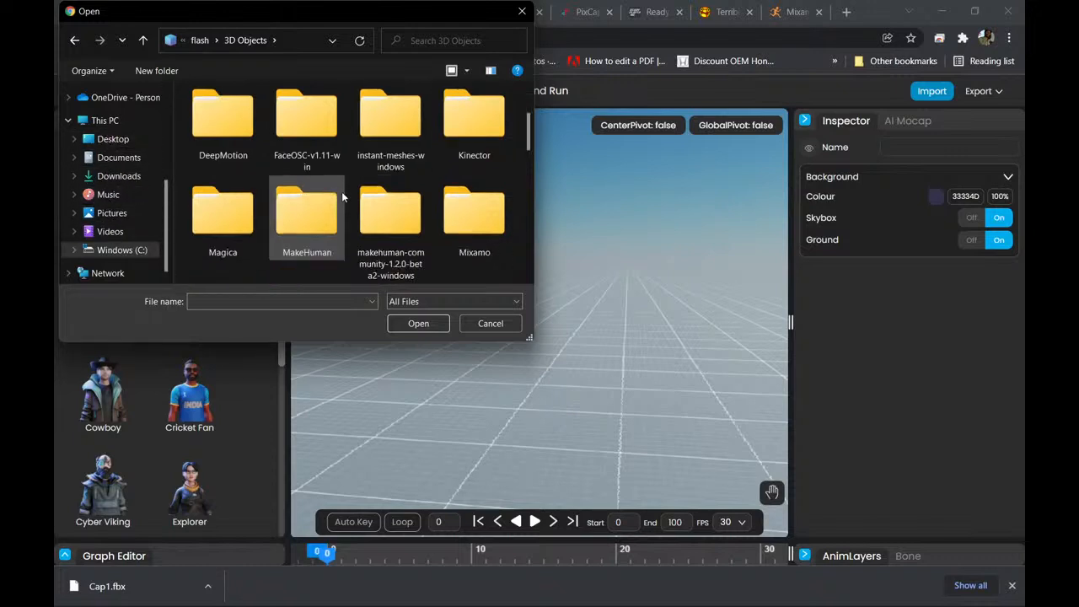
scroll(352, 210, "down", 4)
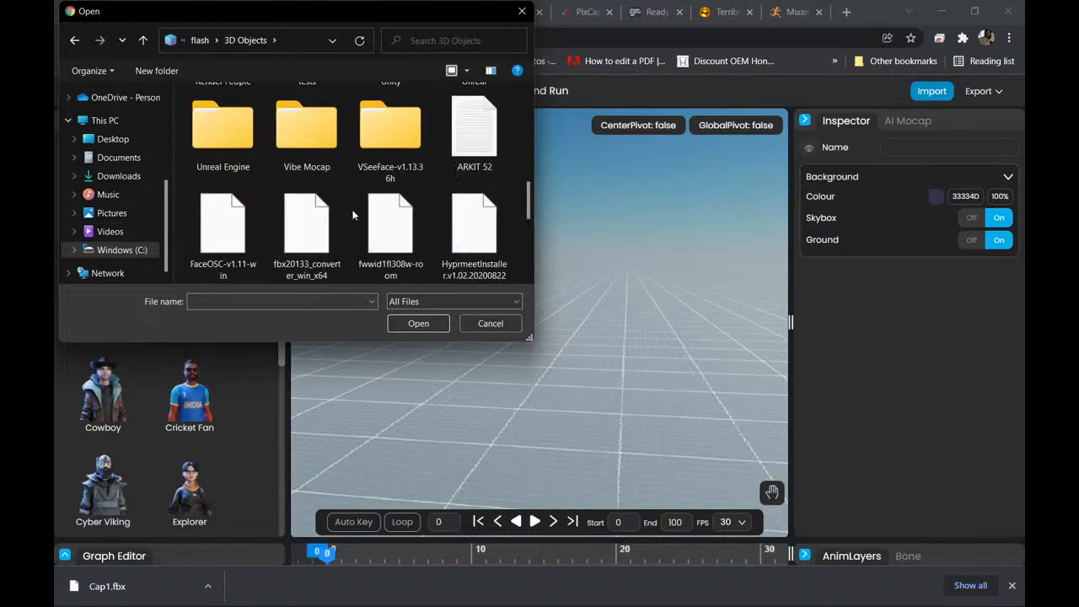
scroll(350, 206, "up", 4)
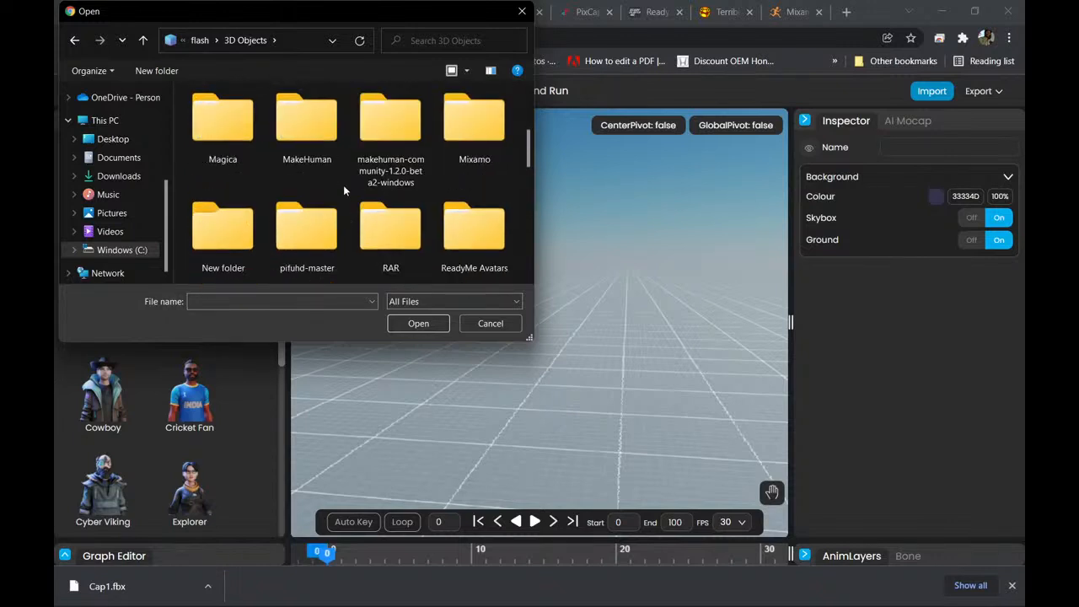
scroll(343, 187, "down", 1)
double_click(320, 234)
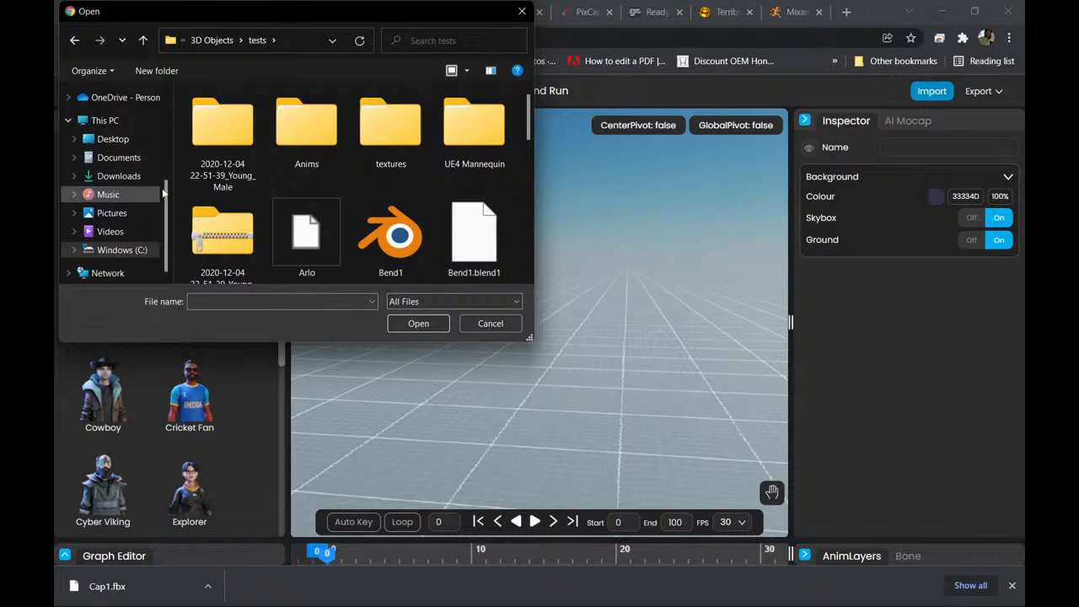
double_click(473, 131)
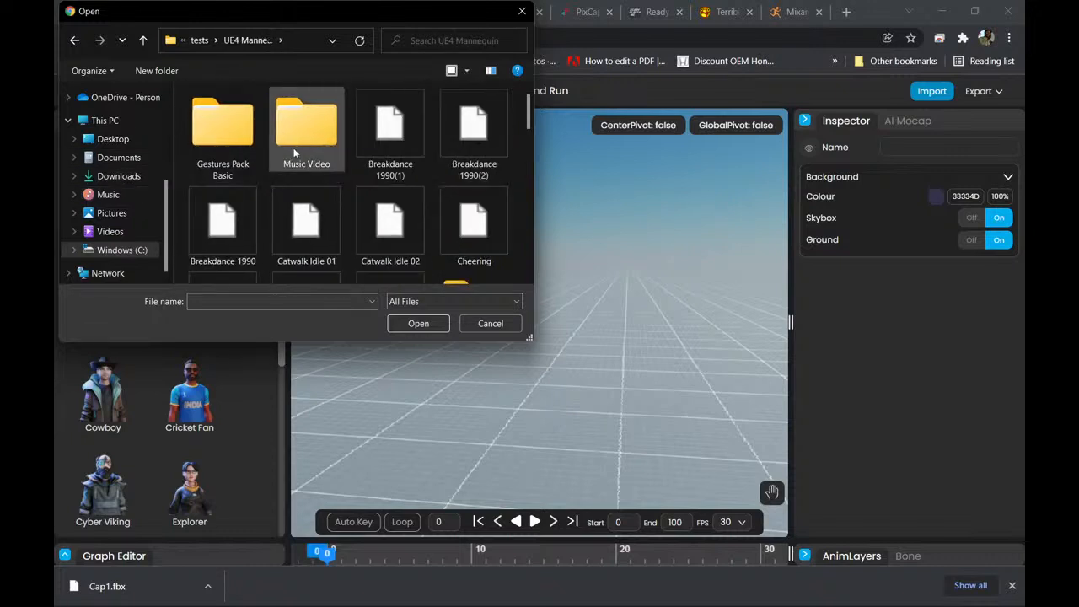
Import the Dwarf Idle file from the UE4 Mannequin folder into the scene.
scroll(320, 168, "down", 3)
scroll(326, 189, "up", 2)
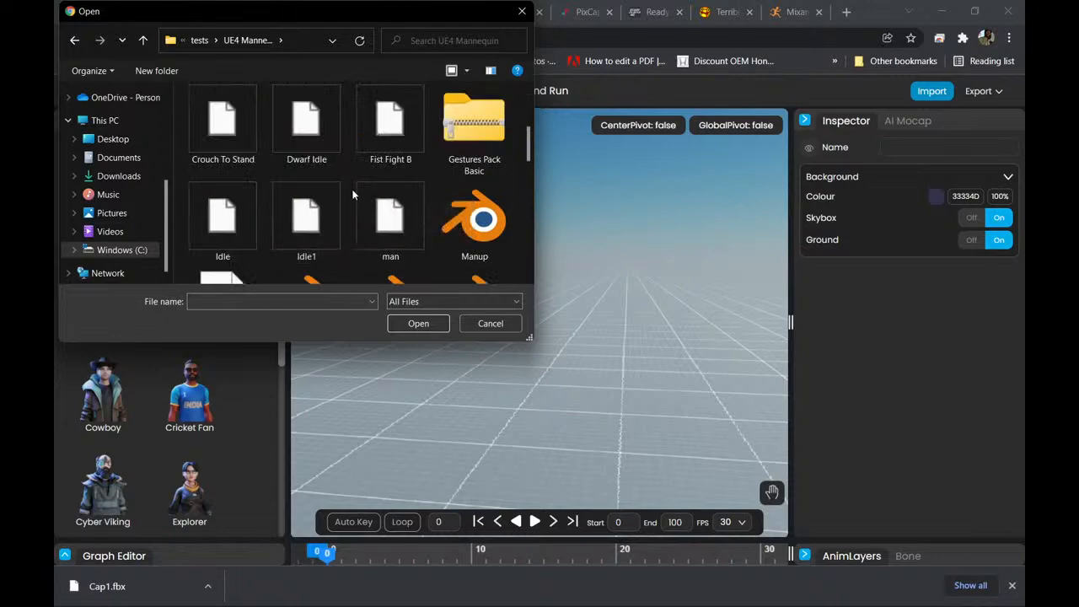
left_click(308, 124)
left_click(419, 323)
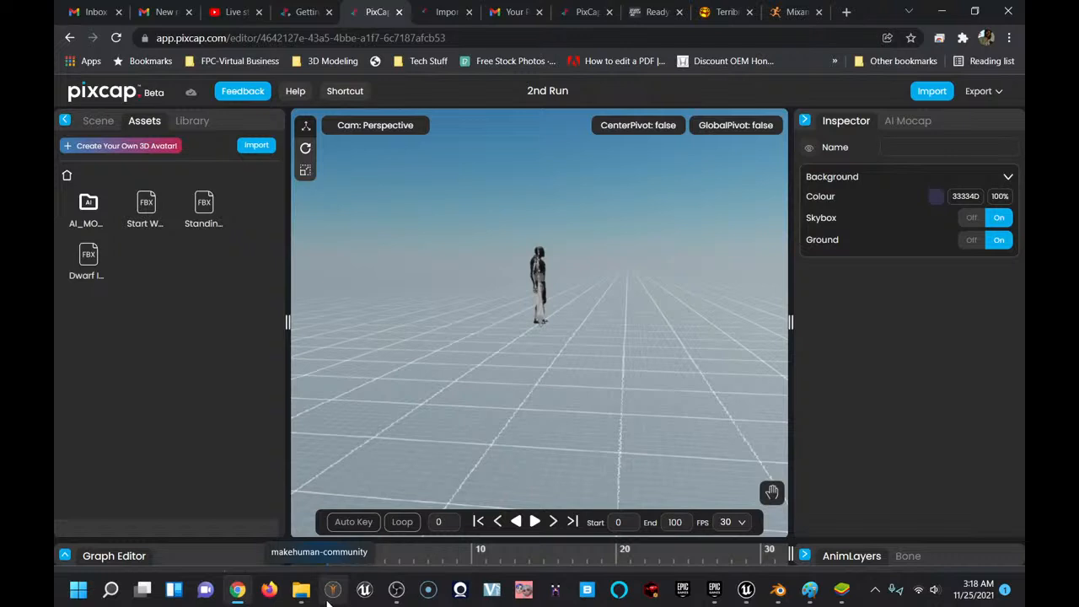
Examine the imported Dwarf Idle character and its skeleton up close, from the side and from the front.
scroll(519, 350, "up", 3)
scroll(518, 354, "up", 3)
scroll(506, 305, "up", 5)
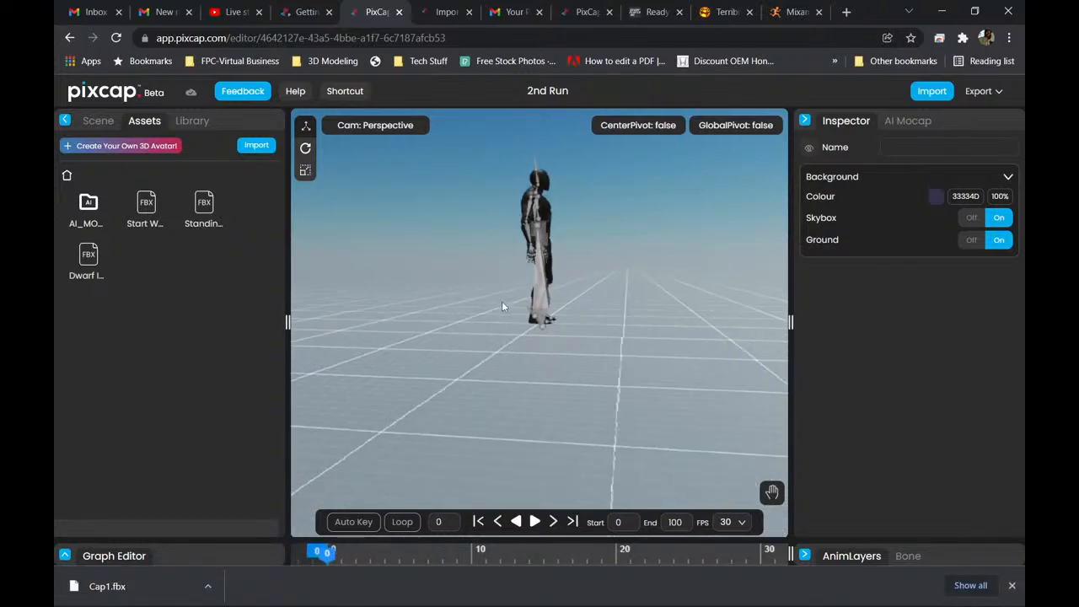
scroll(506, 317, "down", 3)
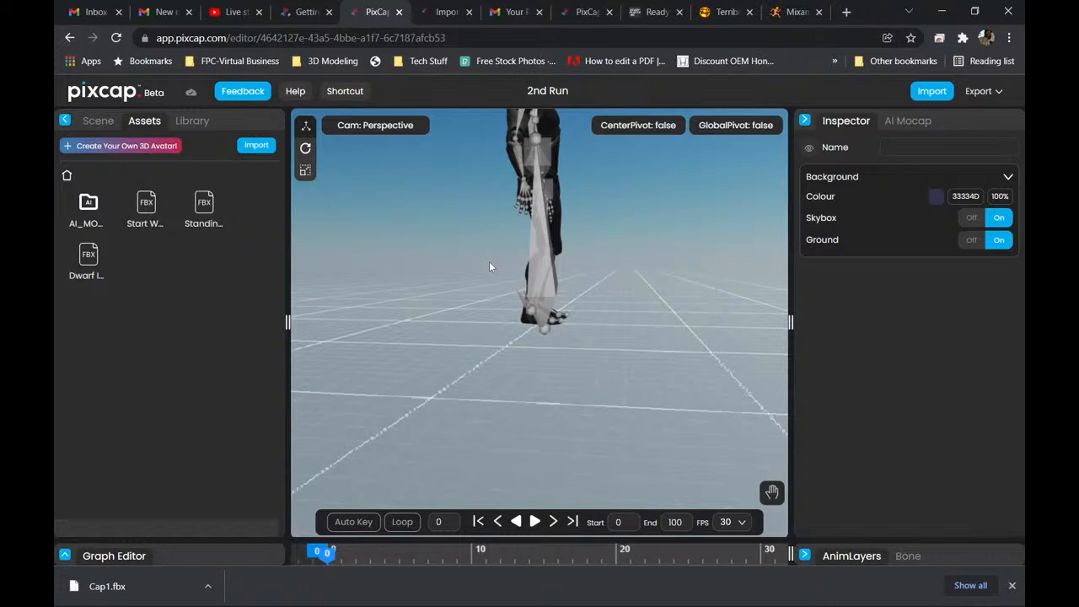
left_click_drag(490, 267, 487, 422)
right_click_drag(486, 417, 493, 347)
scroll(494, 345, "up", 4)
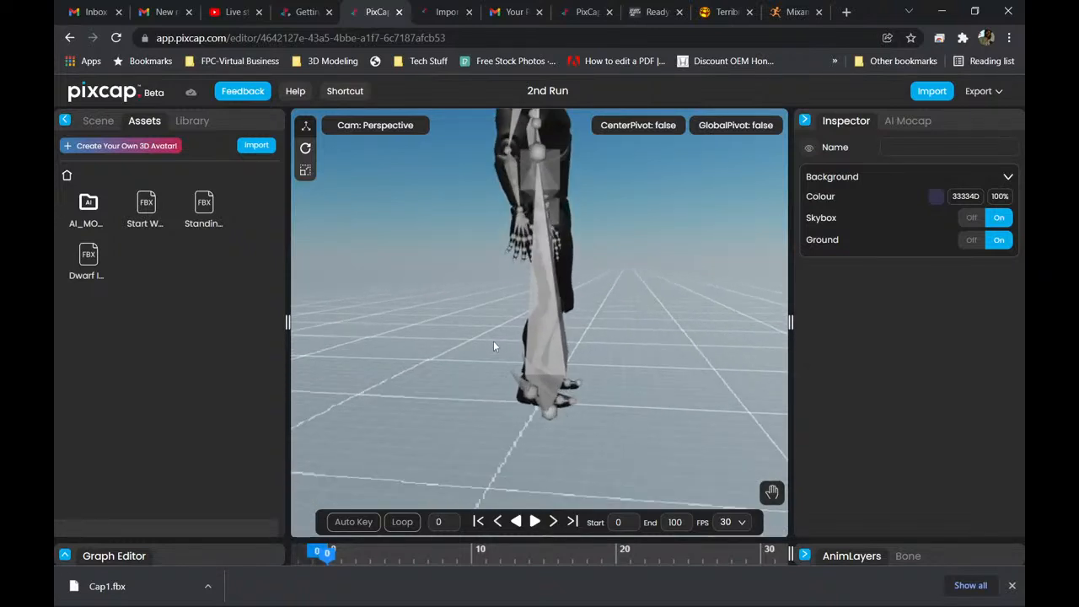
right_click_drag(469, 219, 494, 281)
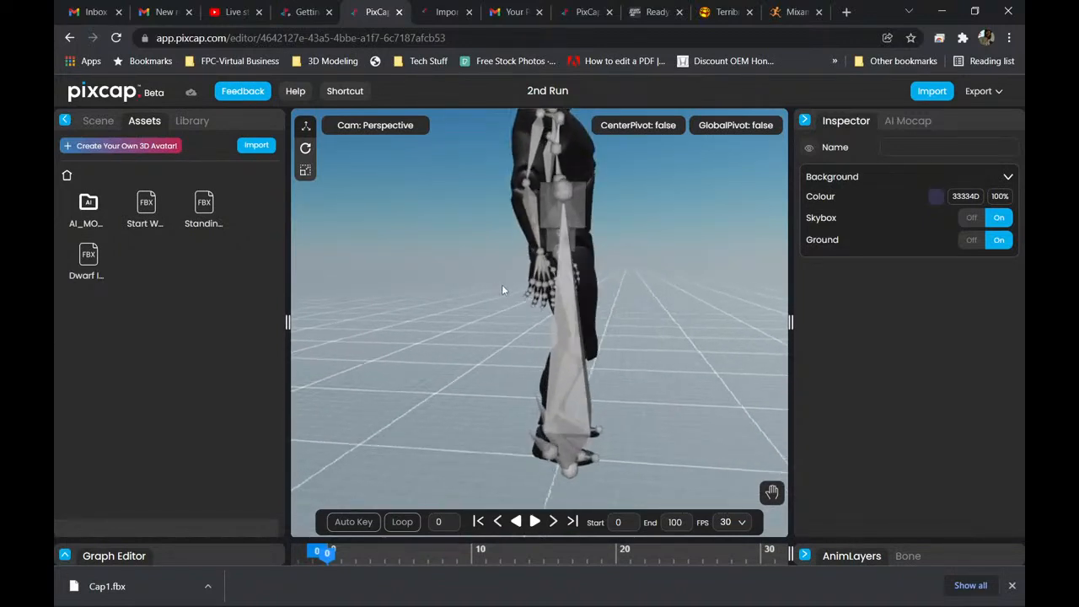
right_click_drag(508, 289, 496, 286)
left_click_drag(496, 286, 424, 295)
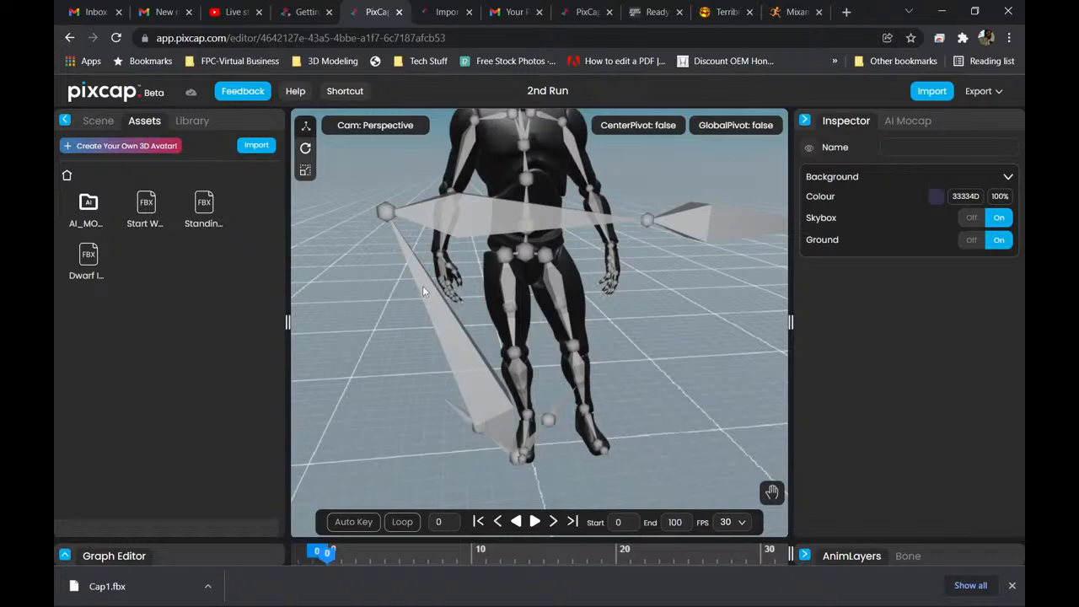
left_click_drag(422, 286, 416, 326)
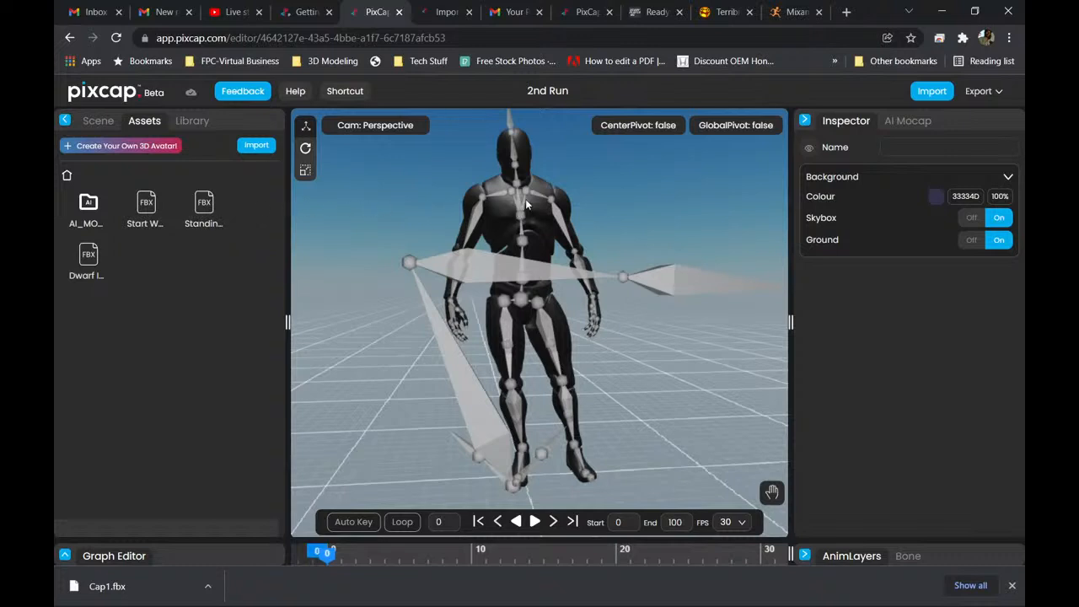
Expand the Dwarf Idle skeleton hierarchy in the scene to show the children of root, SK_Mannequin1, Hips, ik_foot_root, ik_hand_root and ik_hand_gun.
left_click(190, 123)
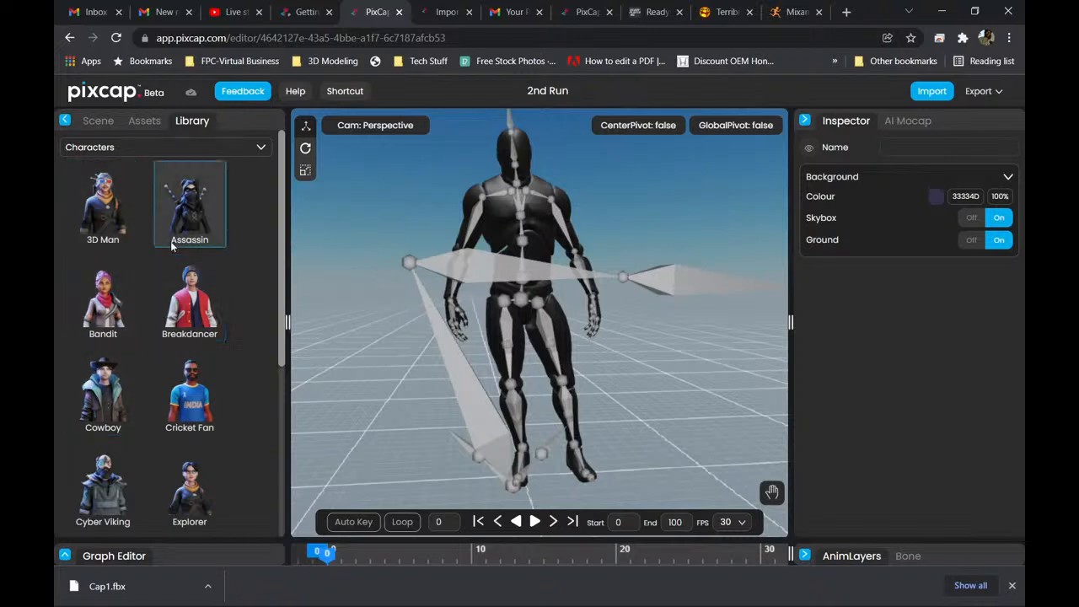
left_click(98, 123)
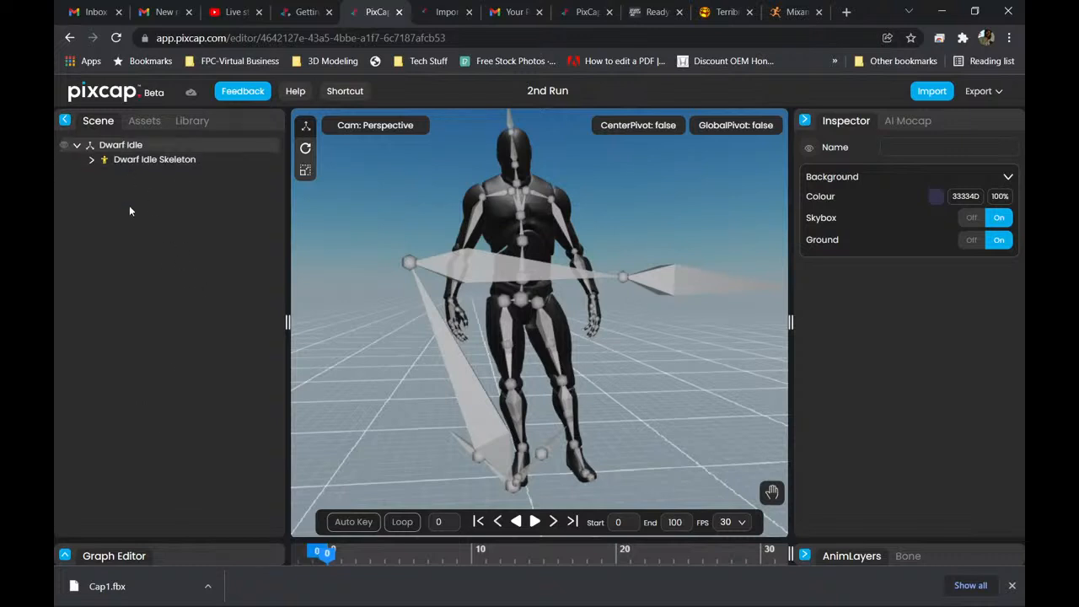
left_click(92, 162)
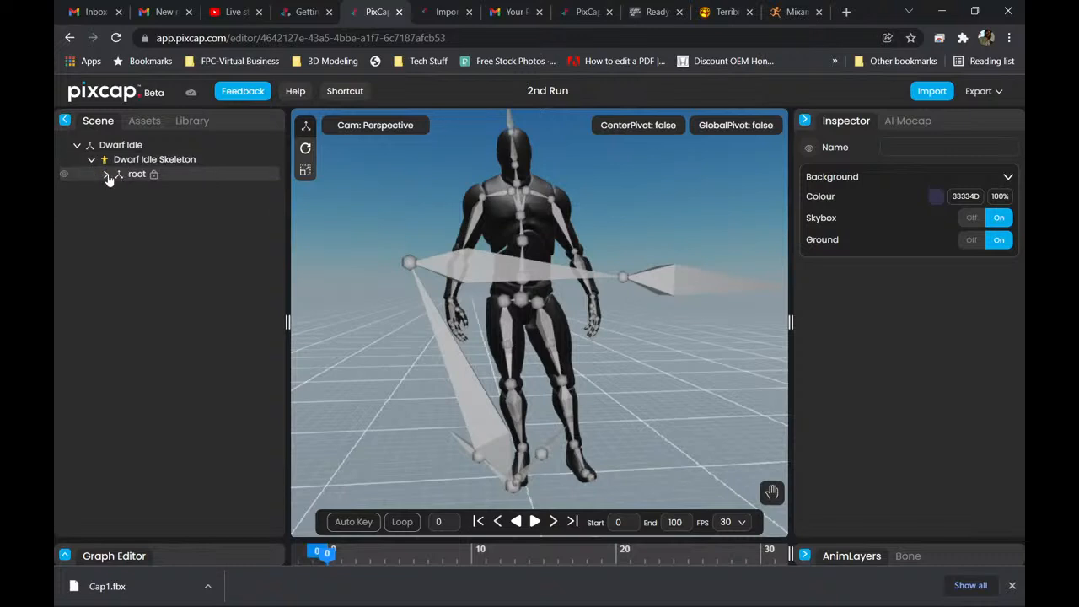
left_click(106, 176)
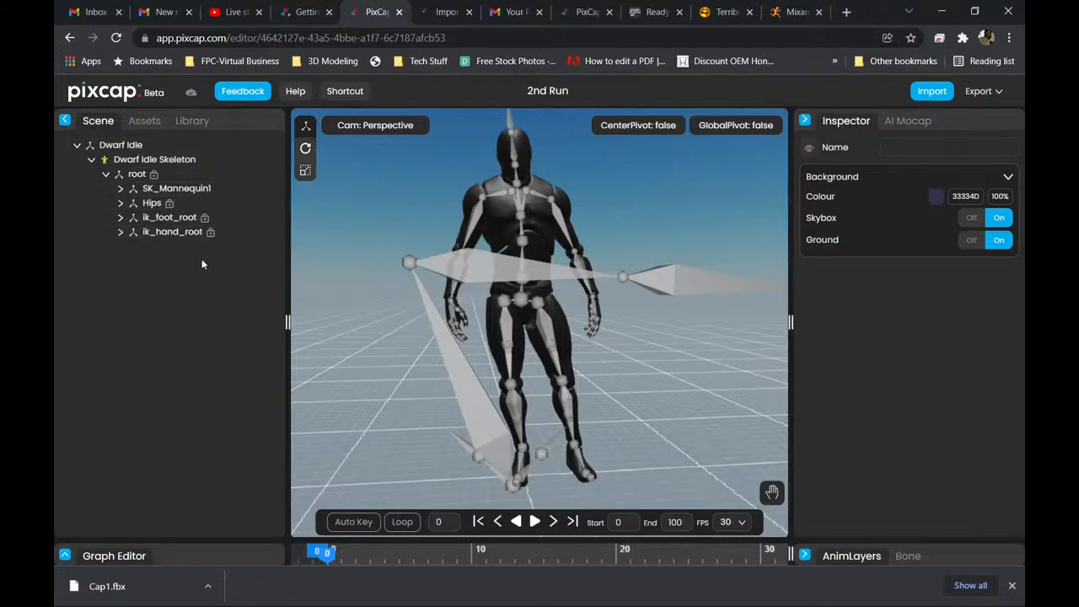
left_click(121, 189)
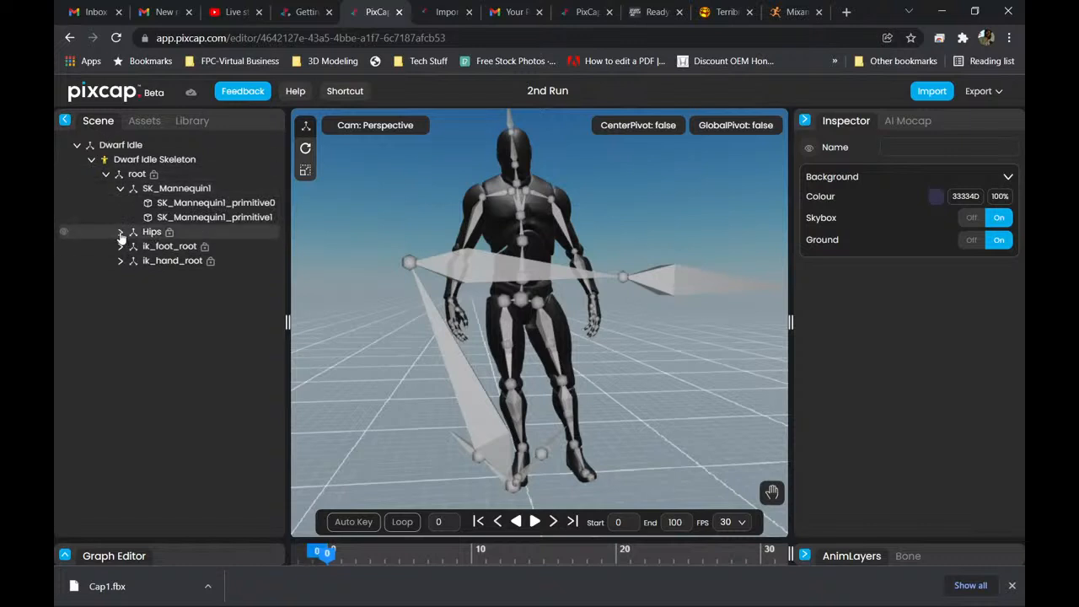
left_click(120, 232)
left_click(121, 290)
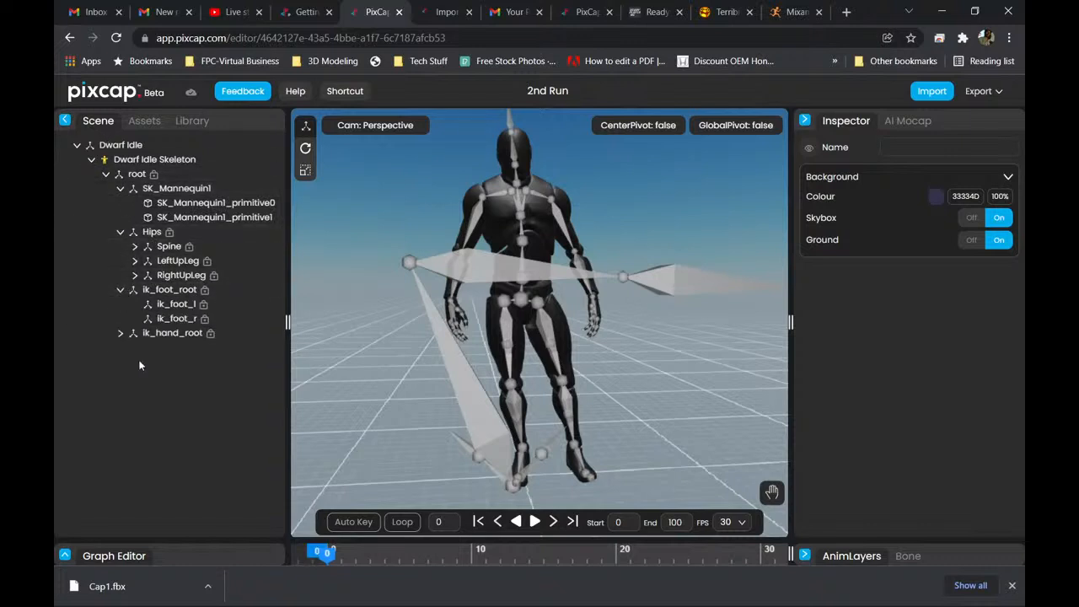
left_click(121, 333)
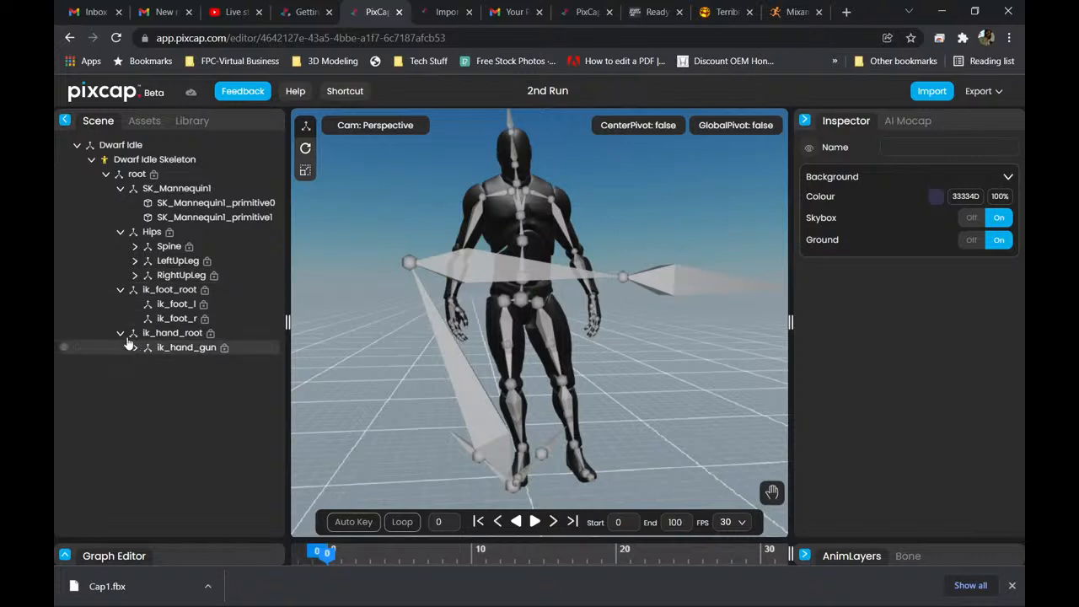
left_click(135, 347)
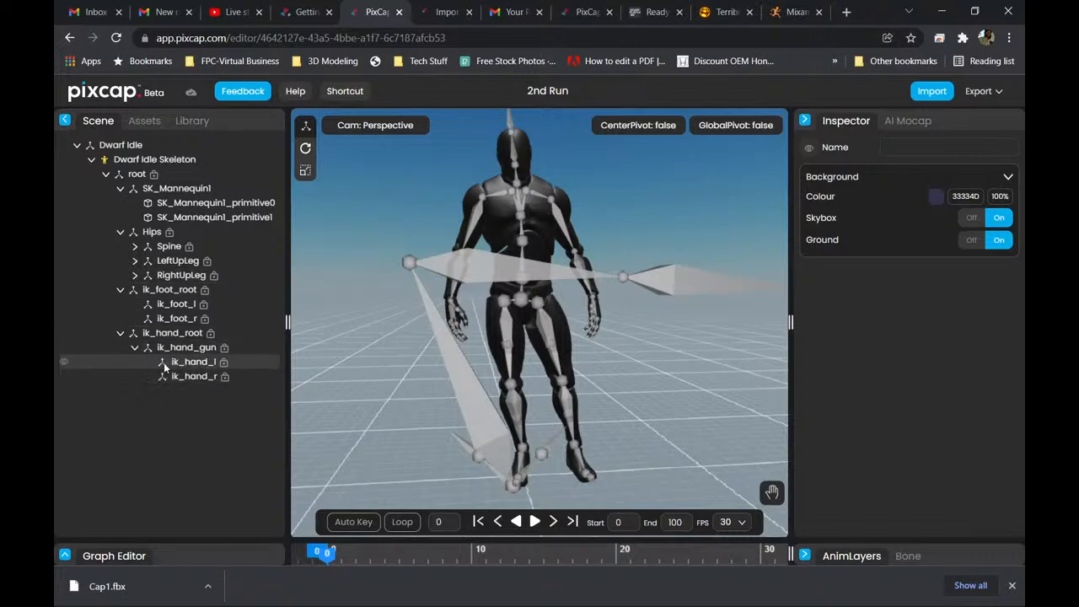
Hide the ik_hand_root, ik_hand_gun, ik_hand_l and ik_hand_r bones and clear the selection.
left_click(64, 335)
left_click(64, 335)
left_click(64, 335)
left_click(65, 336)
left_click(67, 336)
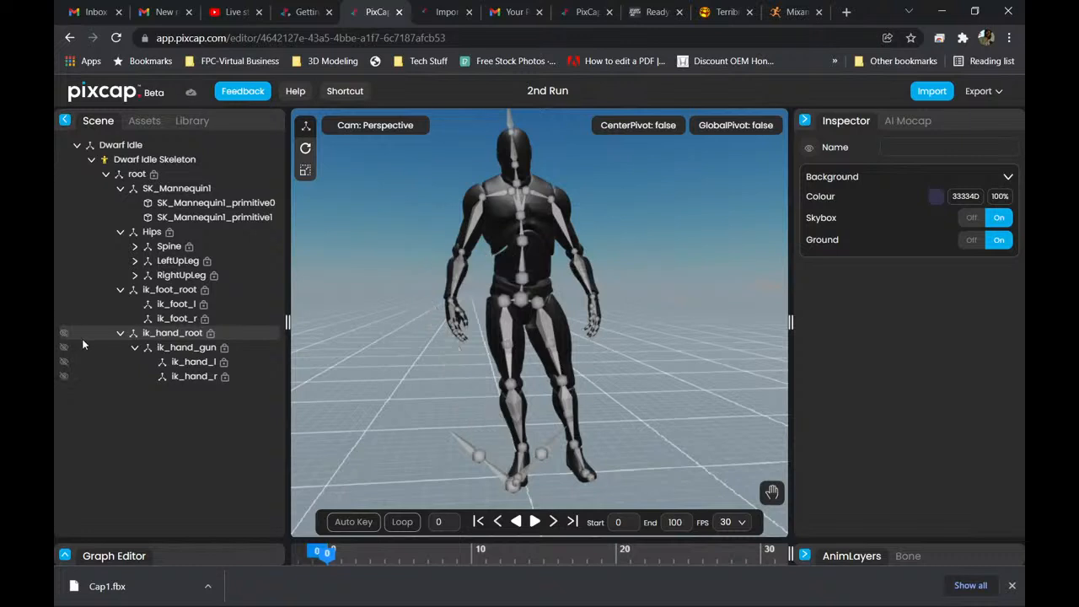
left_click(65, 377)
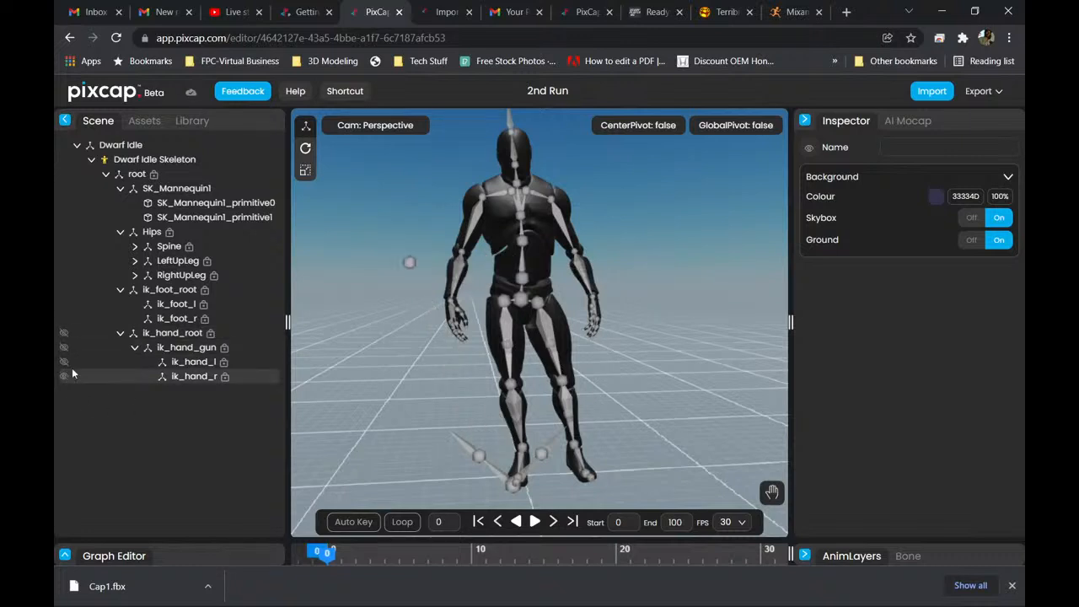
left_click(72, 380)
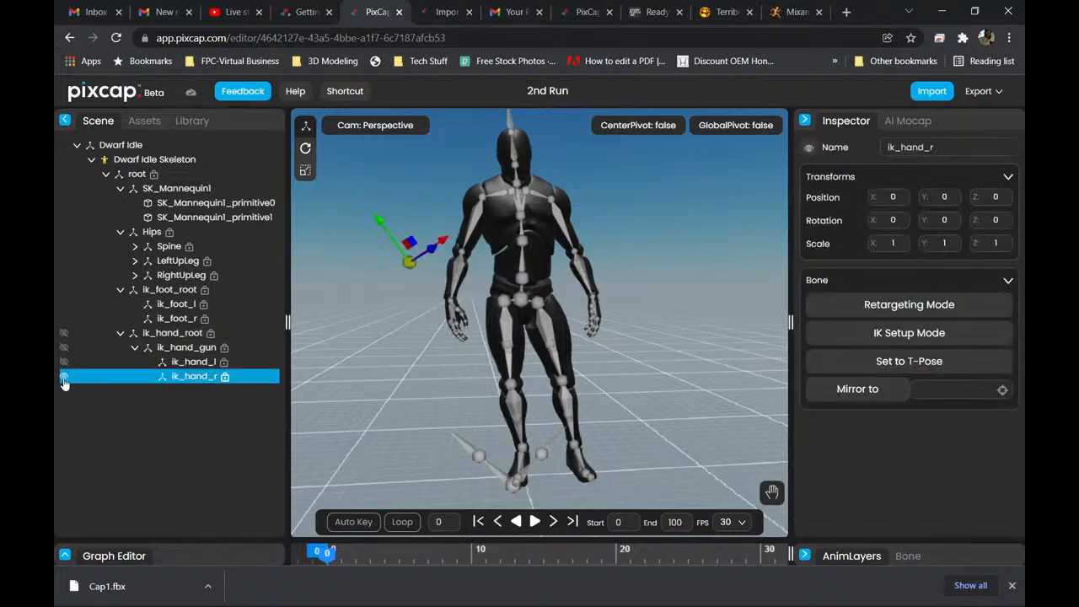
left_click(65, 365)
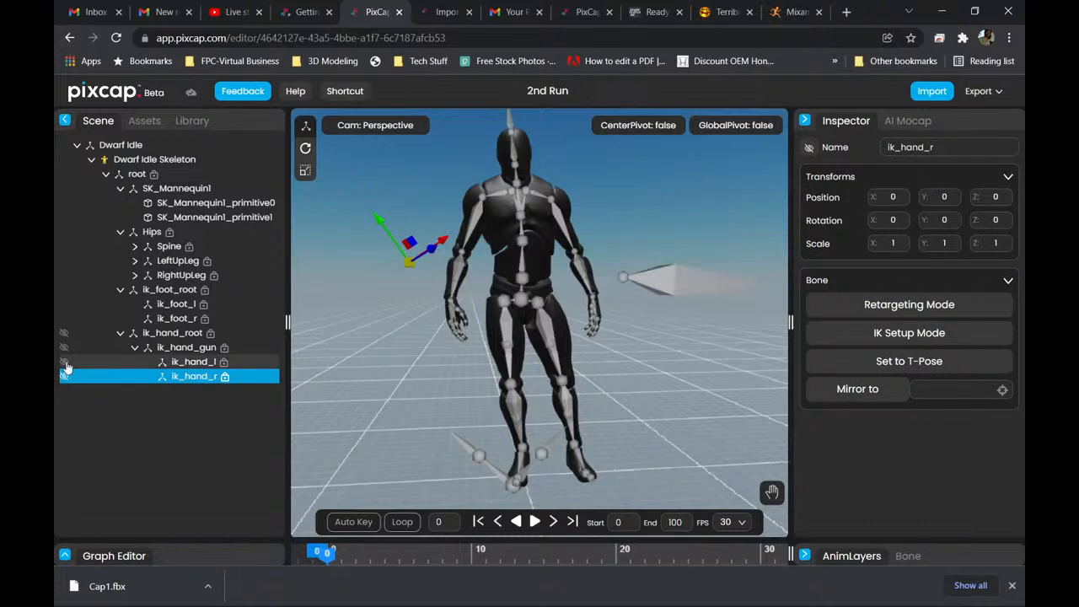
left_click(65, 349)
left_click(66, 350)
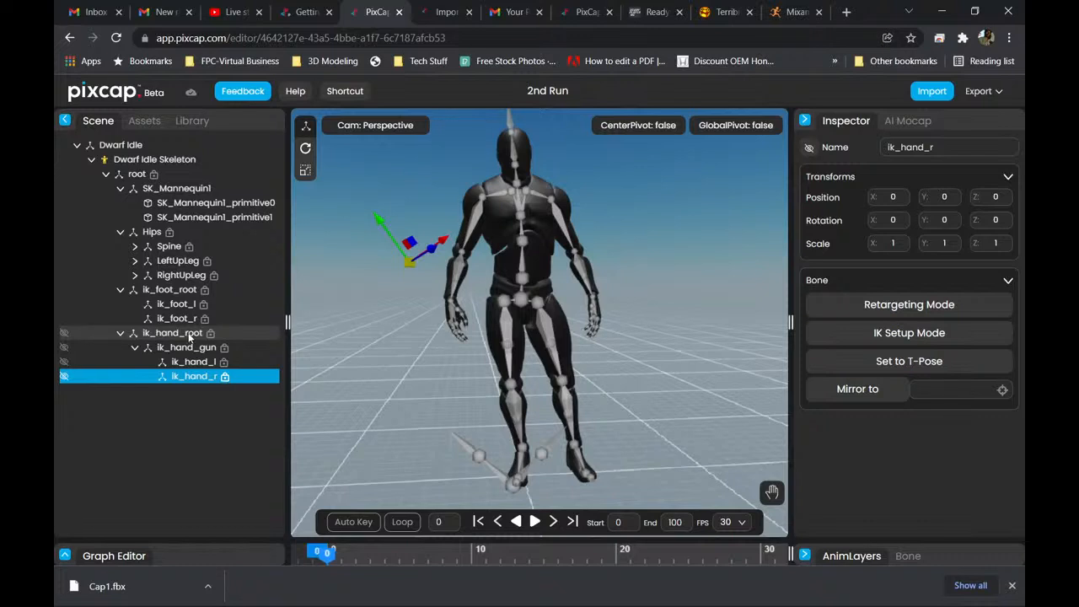
left_click(180, 430)
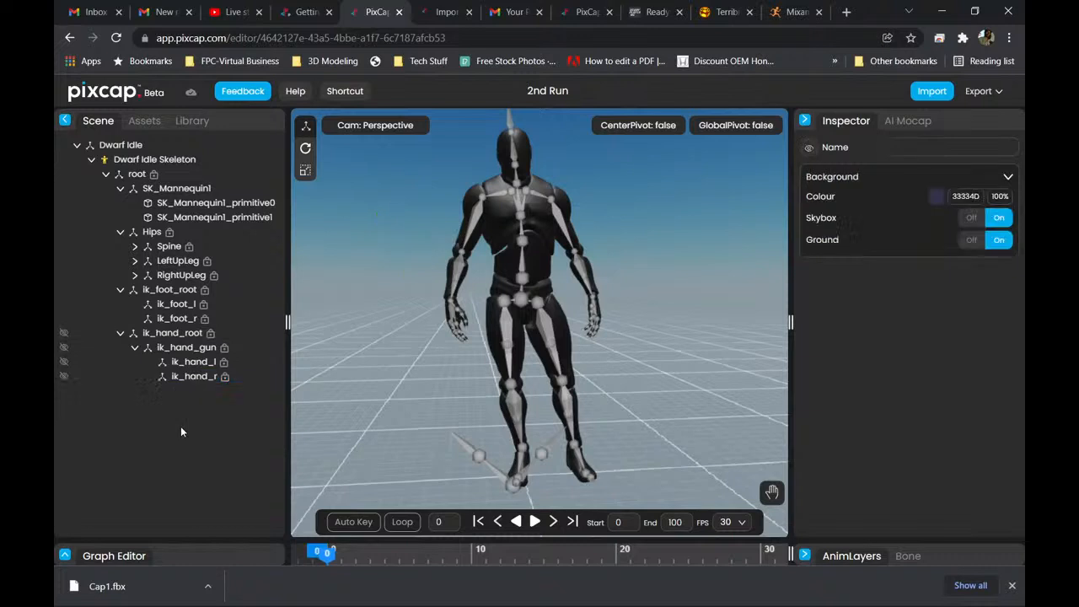
Identify the foot IK bones around the character's feet by selecting each of them in the viewport.
left_click(480, 457)
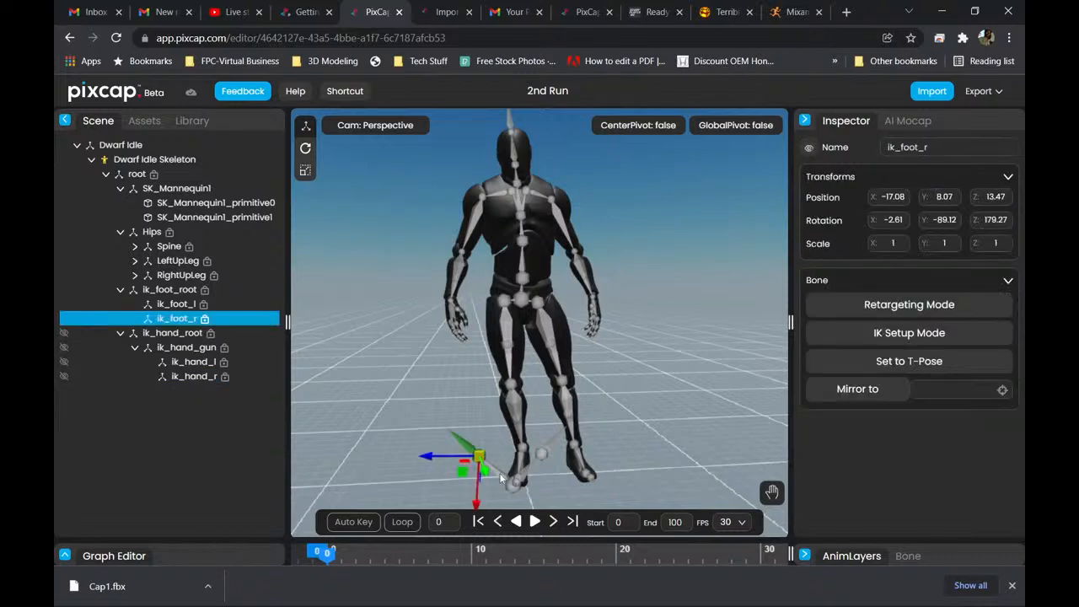
left_click(511, 479)
left_click(555, 438)
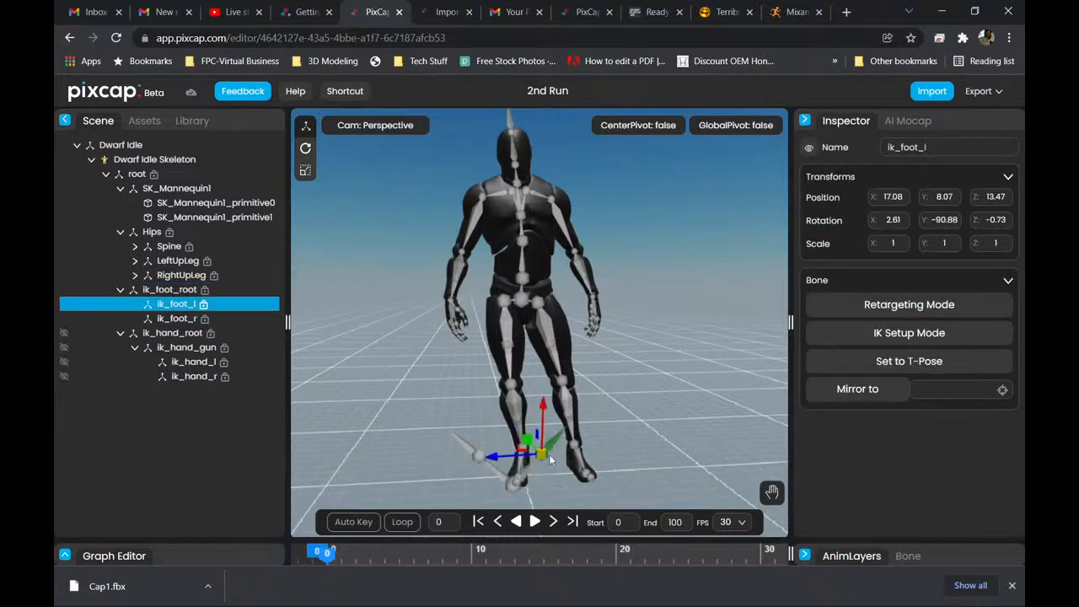
left_click(531, 470)
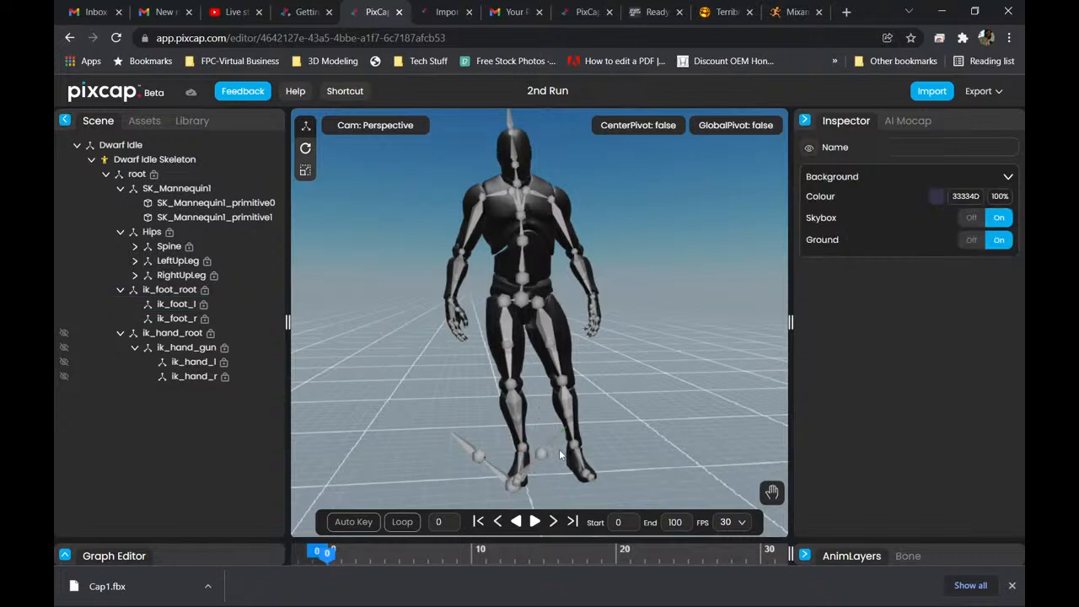
left_click(554, 439)
left_click(533, 469)
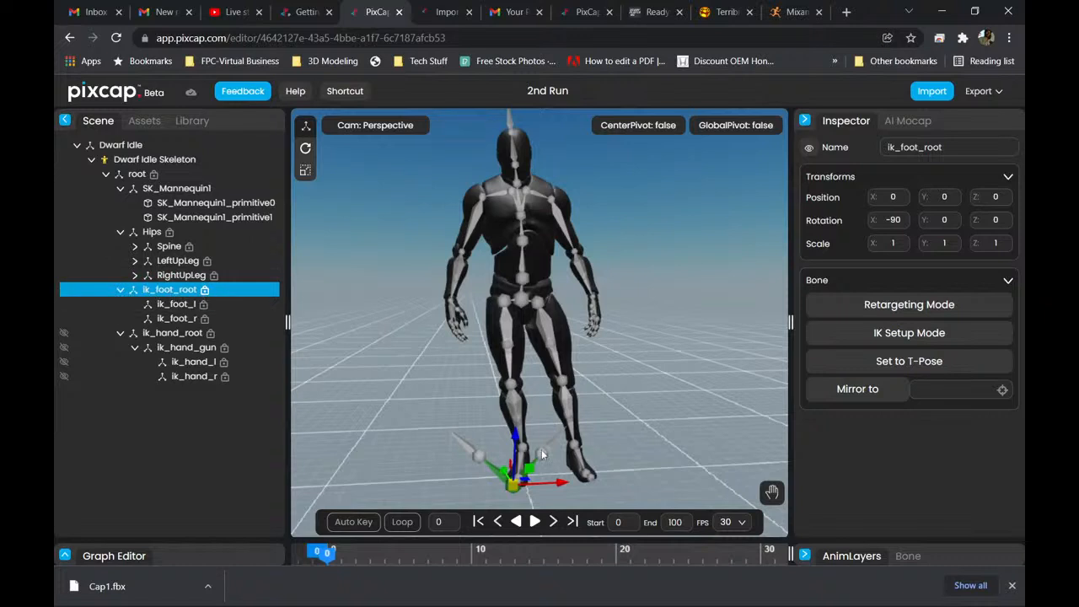
Hide the ik_foot_r, ik_foot_l and ik_foot_root bones.
left_click(474, 454)
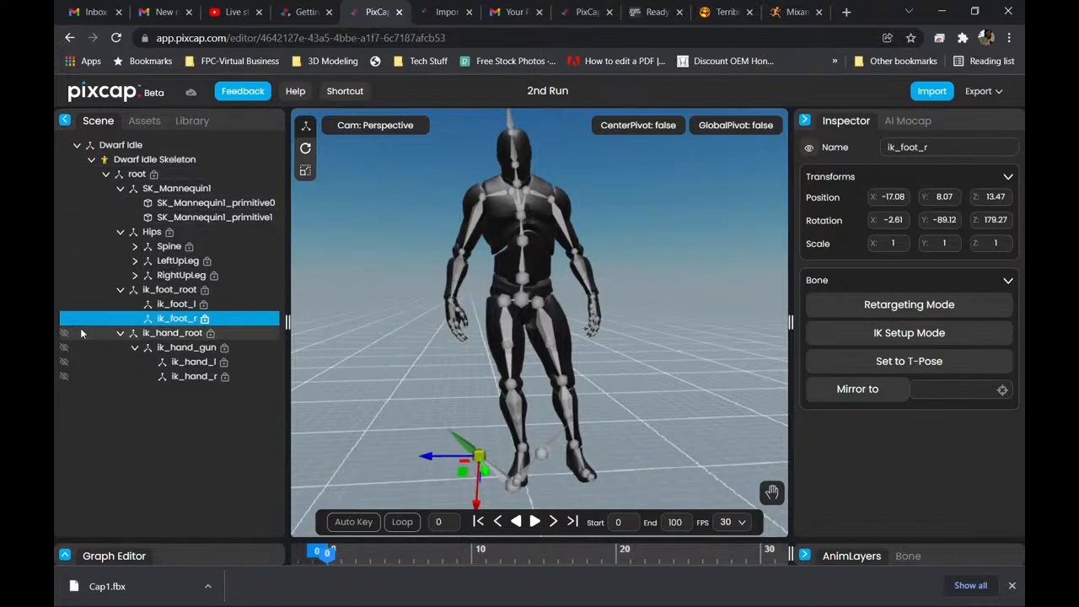
left_click(64, 318)
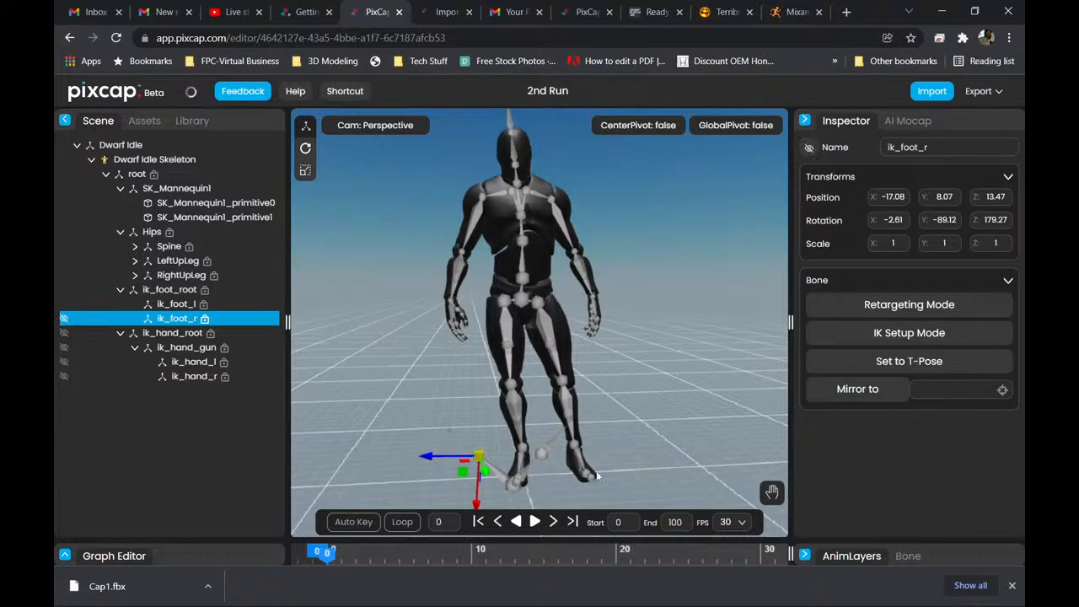
left_click(552, 452)
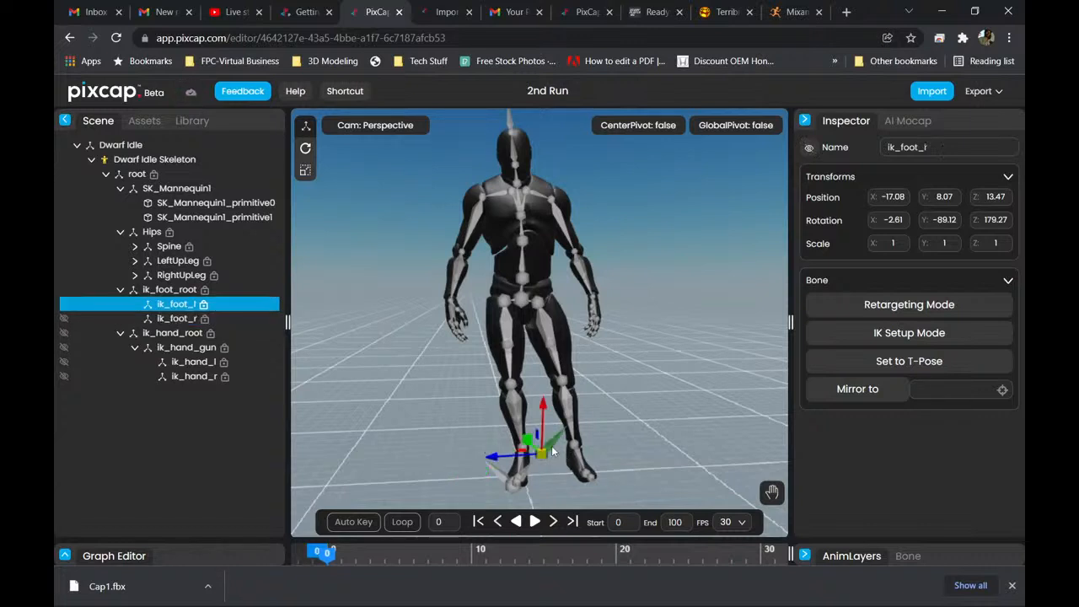
left_click(65, 305)
left_click(169, 289)
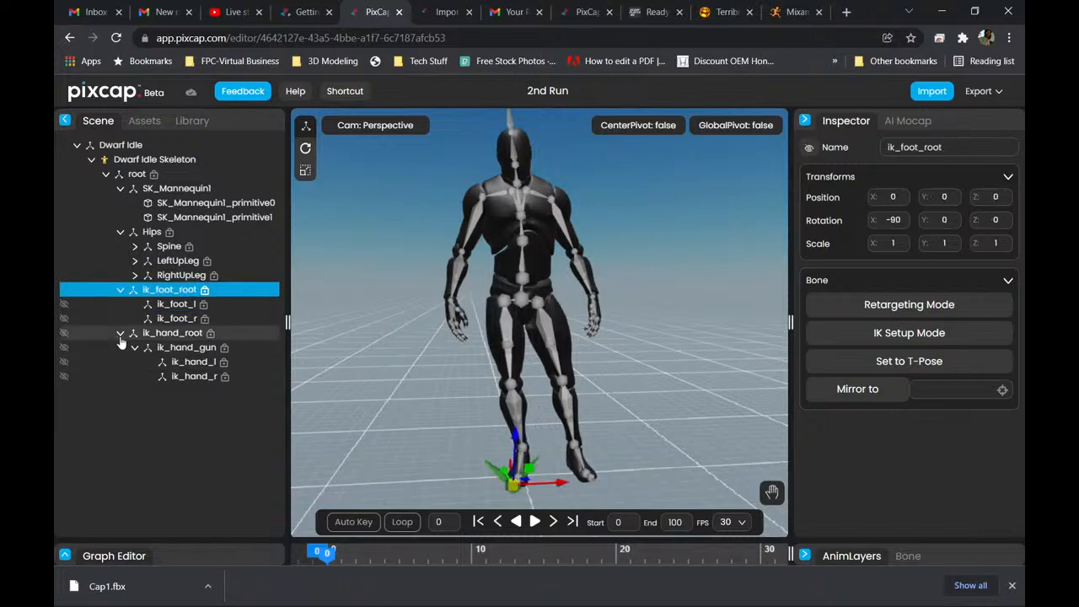
left_click(64, 289)
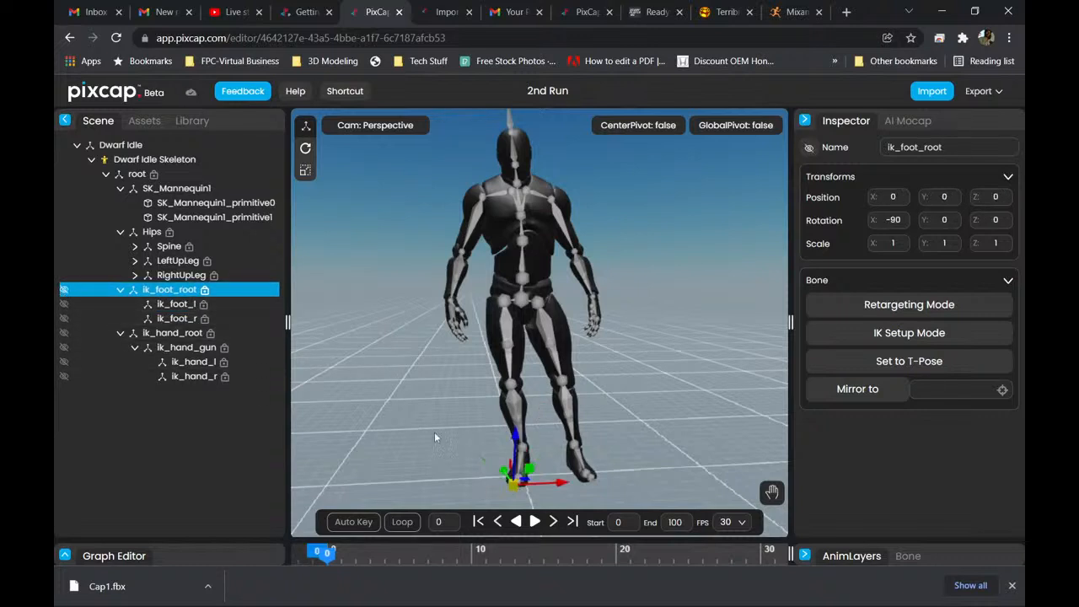
Examine the cleaned-up skeleton up close, from the feet and legs to the hips, spine and arms.
scroll(538, 490, "up", 1)
right_click_drag(546, 487, 533, 230)
scroll(521, 305, "up", 5)
left_click_drag(516, 307, 407, 315)
scroll(413, 313, "down", 4)
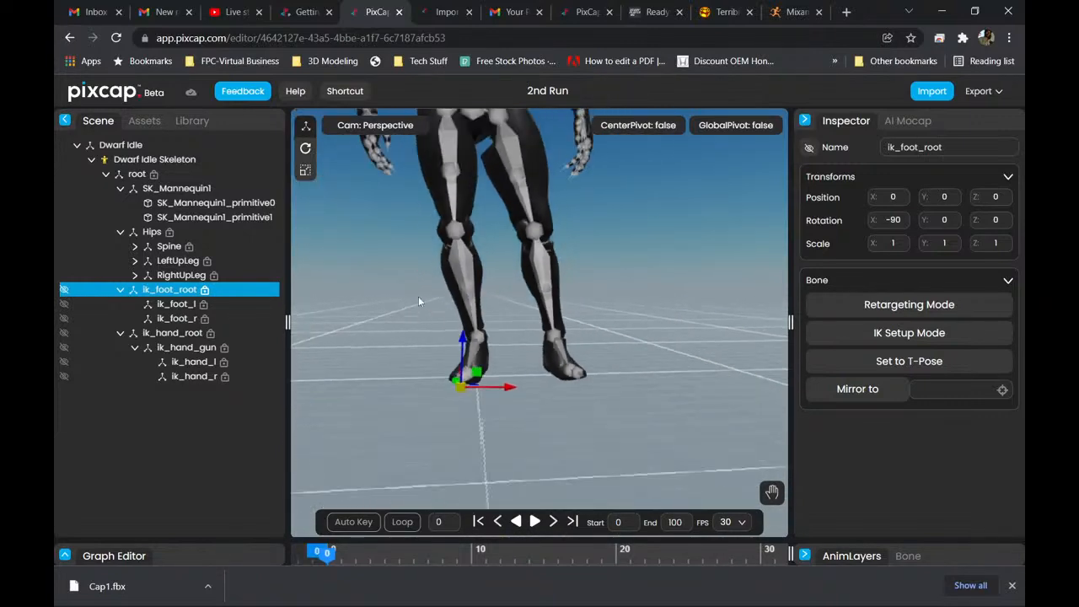
right_click_drag(492, 260, 506, 567)
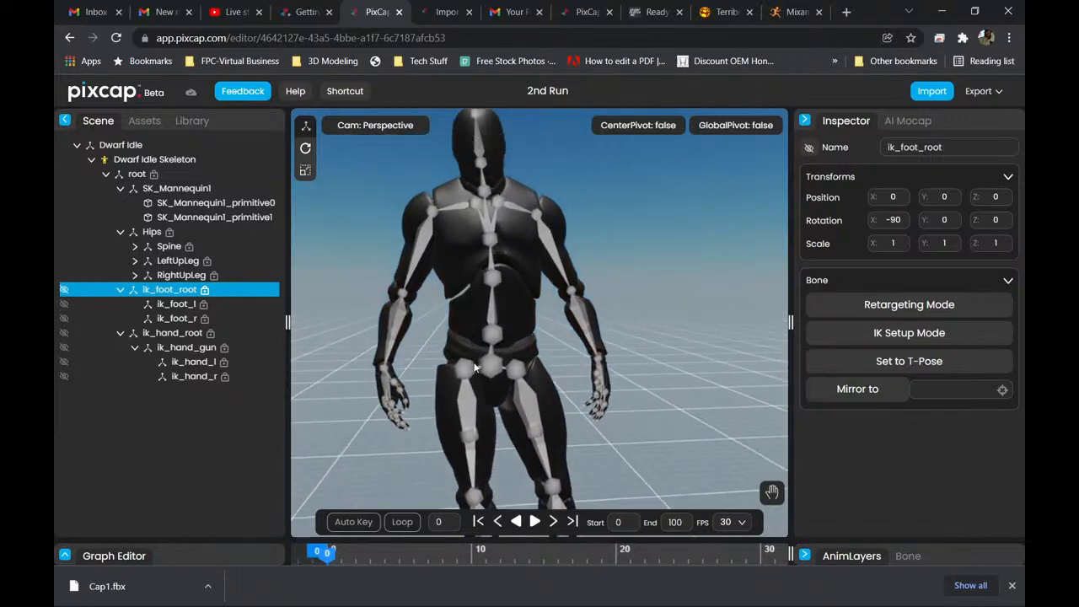
right_click_drag(472, 359, 498, 419)
scroll(449, 309, "up", 5)
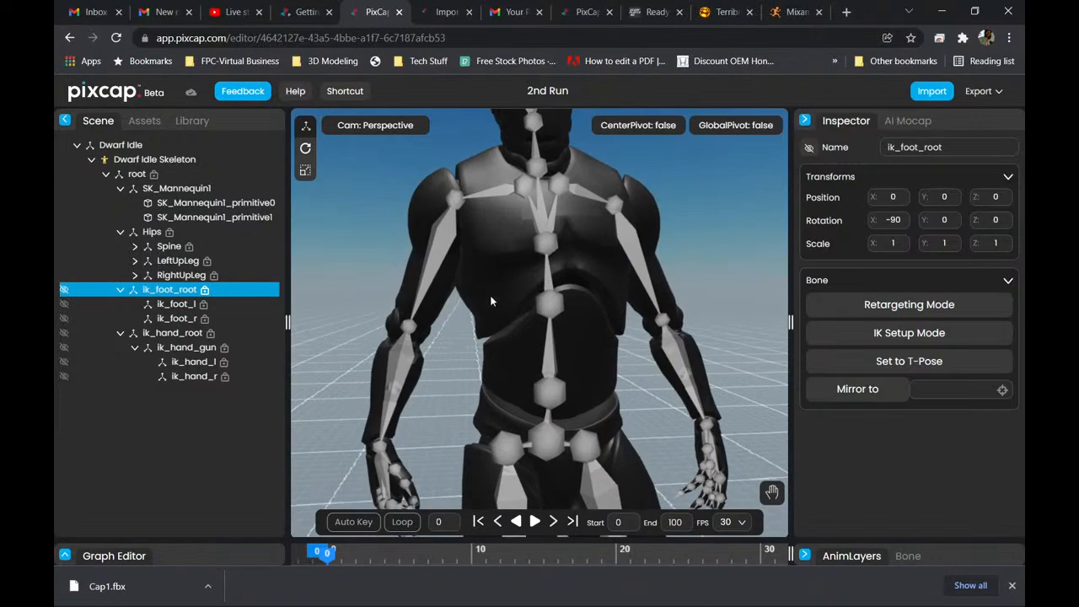
left_click_drag(498, 306, 531, 291)
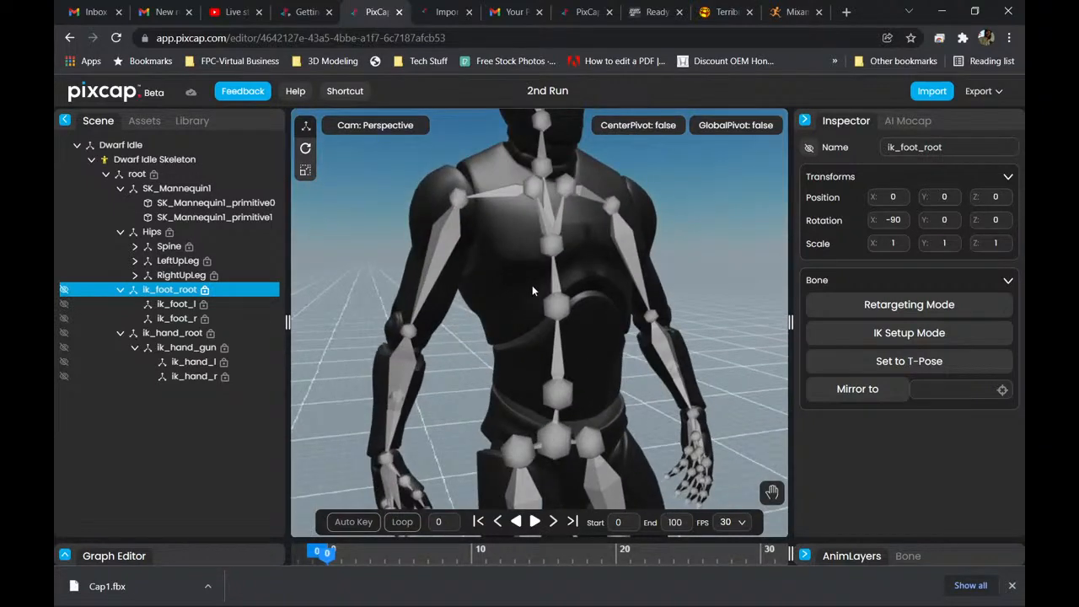
scroll(476, 223, "down", 3)
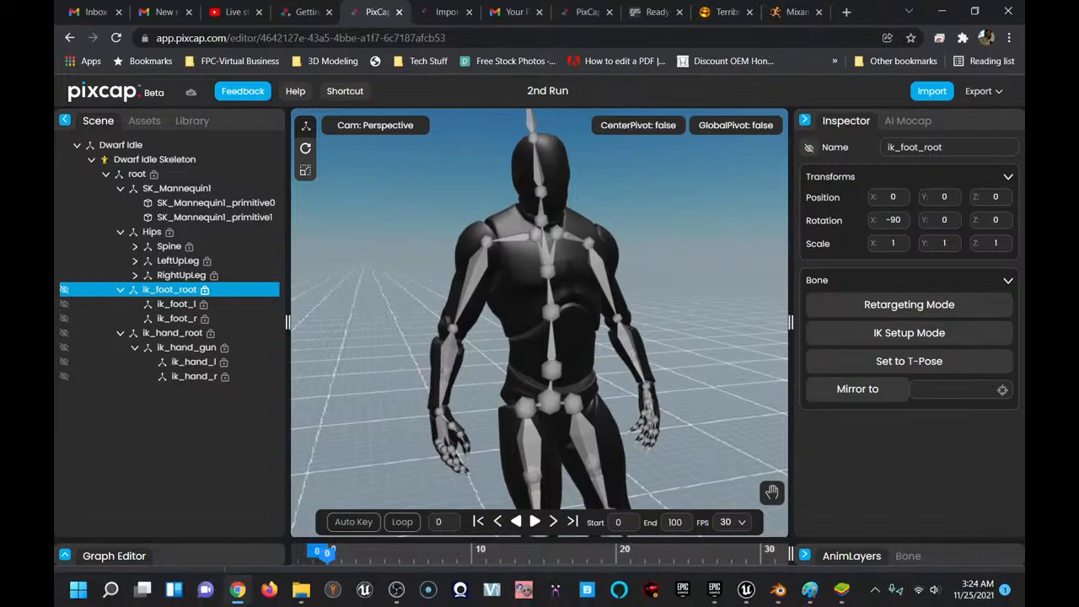
Switch to Blender and examine the silver mannequin's torso and arms up close.
left_click(779, 593)
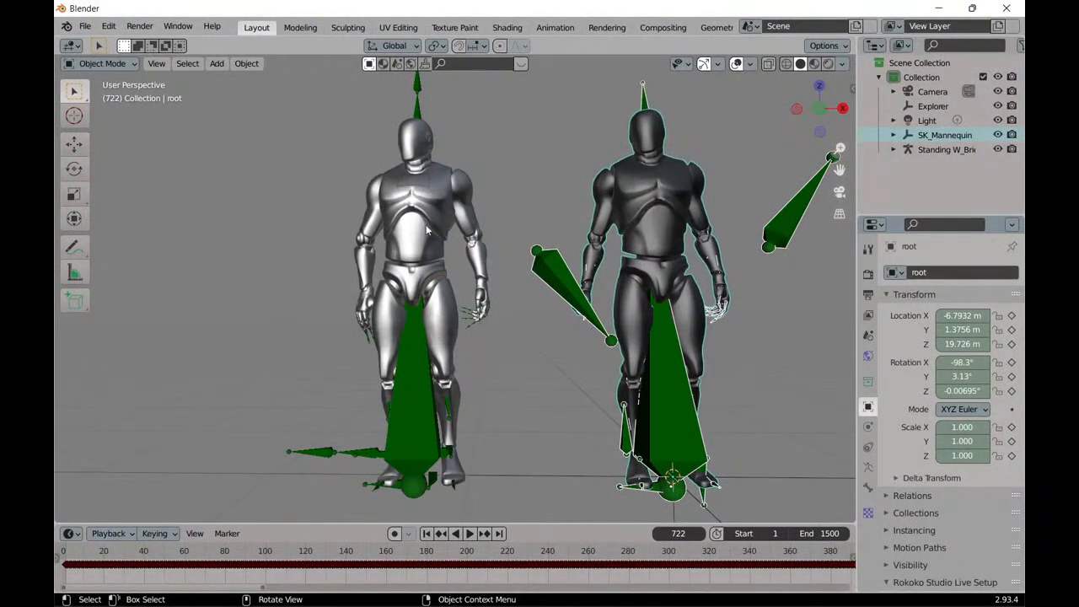
scroll(406, 226, "up", 5)
middle_click_drag(362, 215, 443, 243)
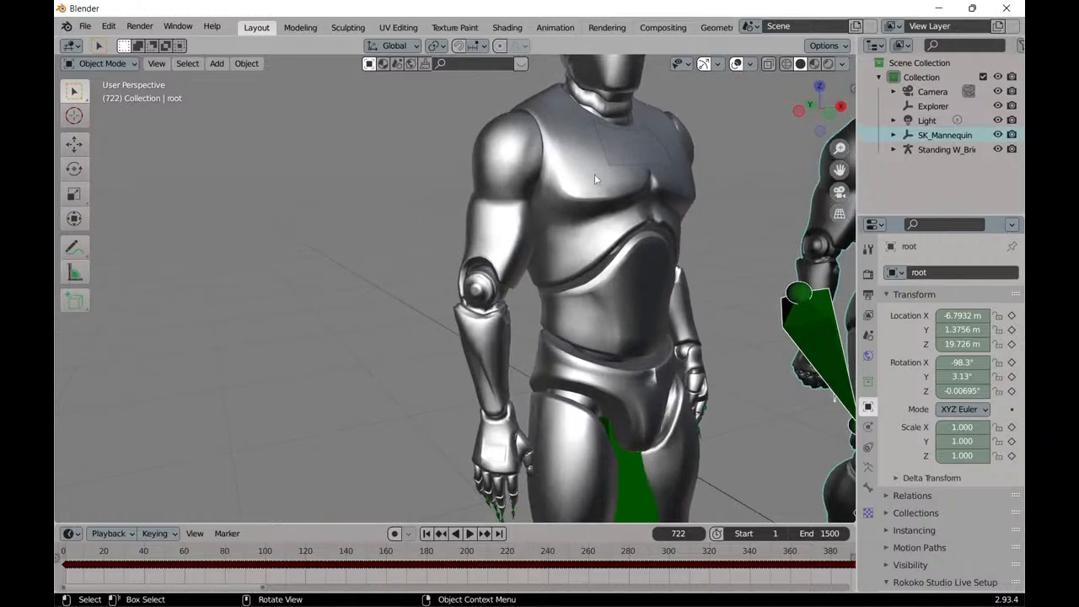
mouse_move(576, 199)
middle_mouse_down()
mouse_move(596, 194)
mouse_move(547, 204)
mouse_move(580, 203)
mouse_move(572, 187)
middle_mouse_up()
scroll(557, 199, "down", 5)
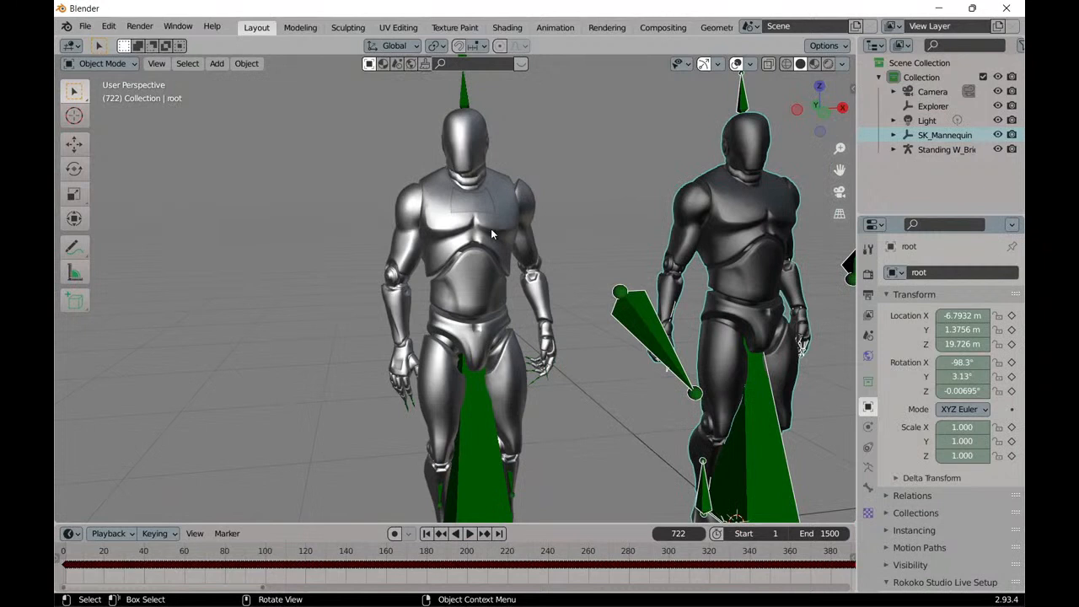
Compare the two mannequins' armatures by selecting each, finishing with the silver mannequin's Standing W_Briefcase Idle armature selected.
left_click(489, 230)
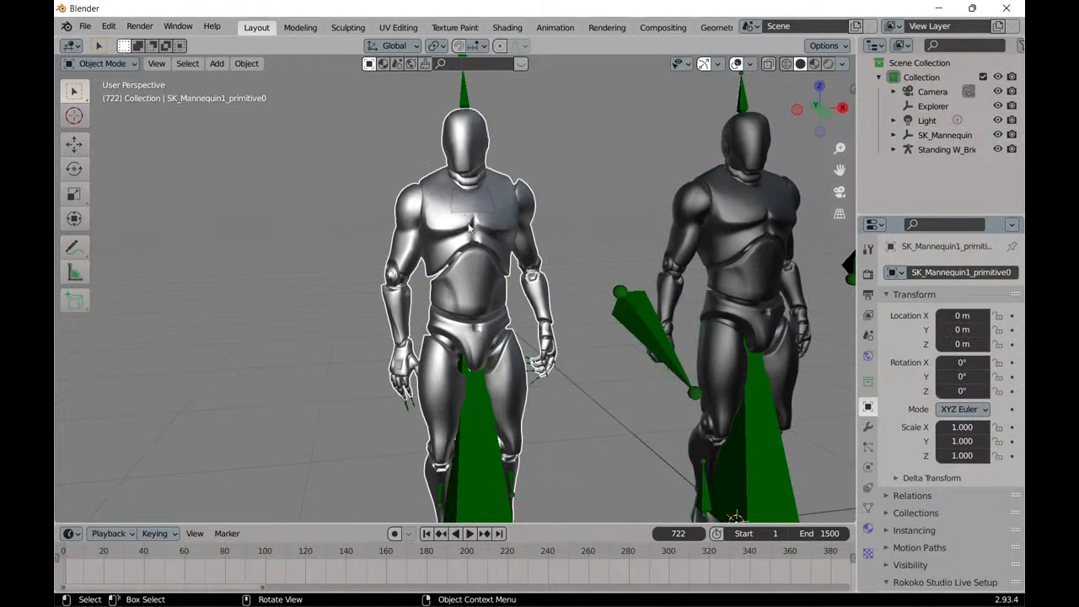
scroll(470, 228, "down", 2)
left_click(462, 129)
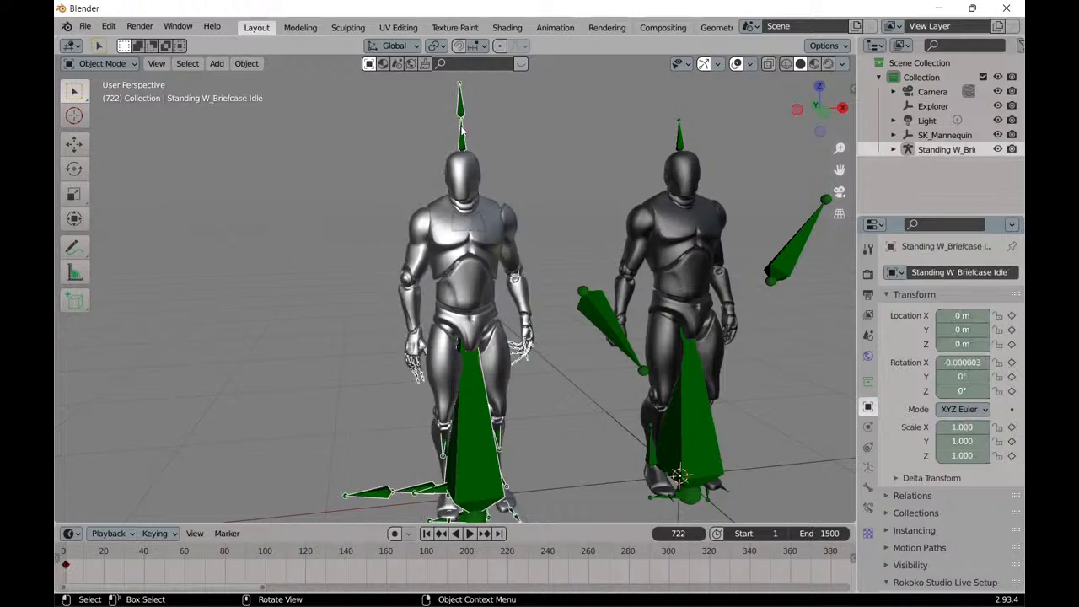
left_click(681, 135)
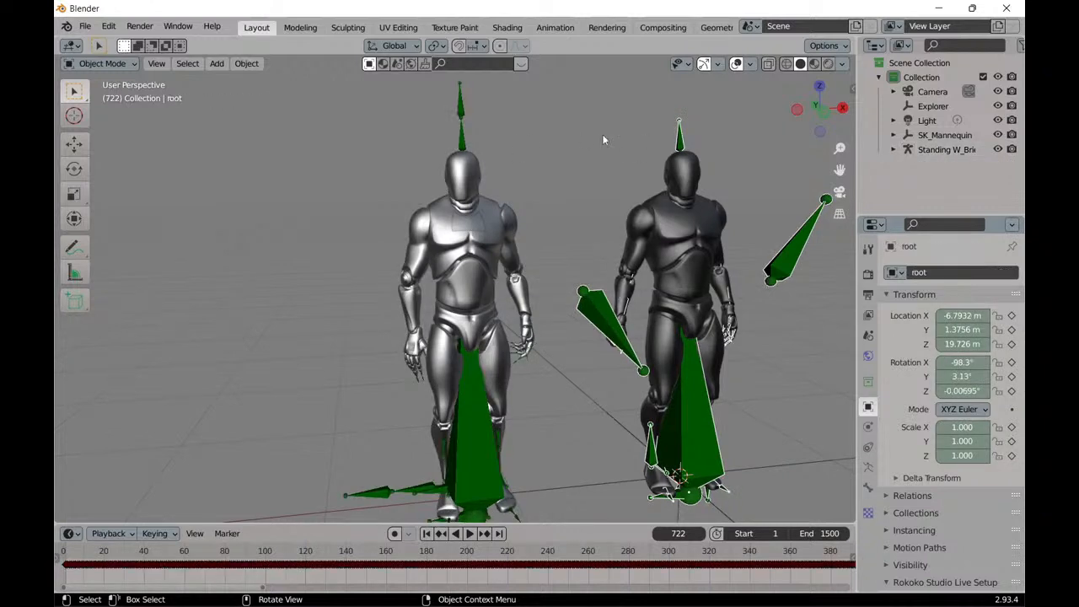
left_click(462, 139)
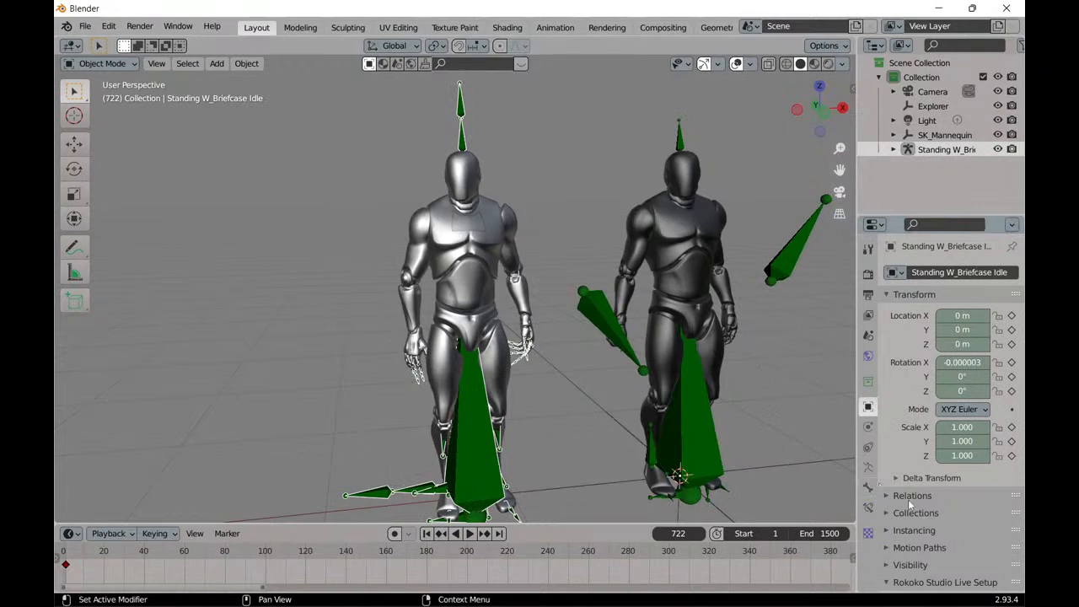
scroll(912, 438, "down", 4)
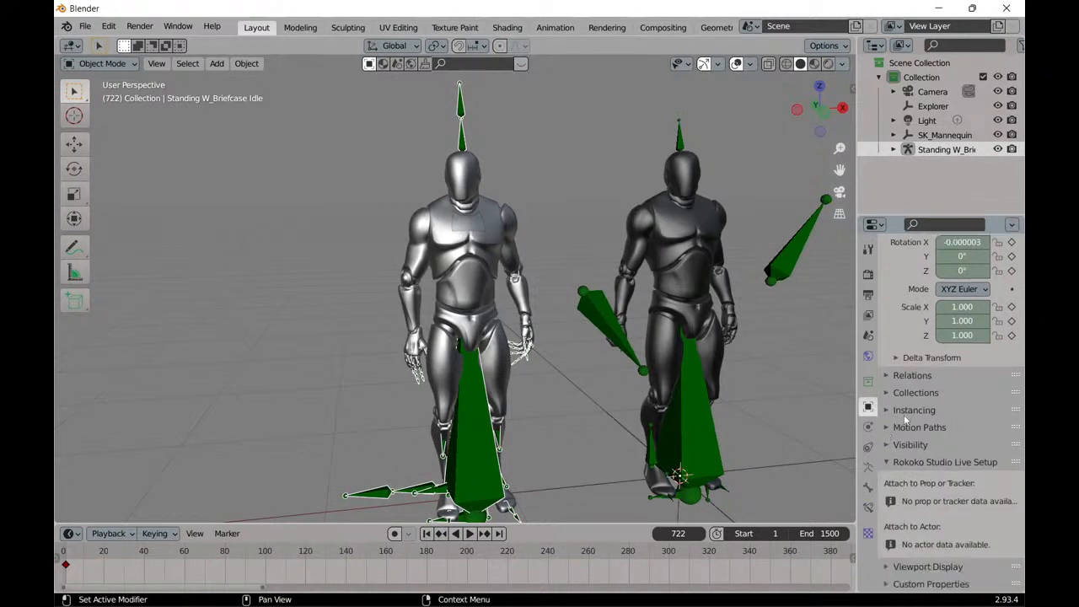
left_click(896, 444)
scroll(903, 451, "down", 2)
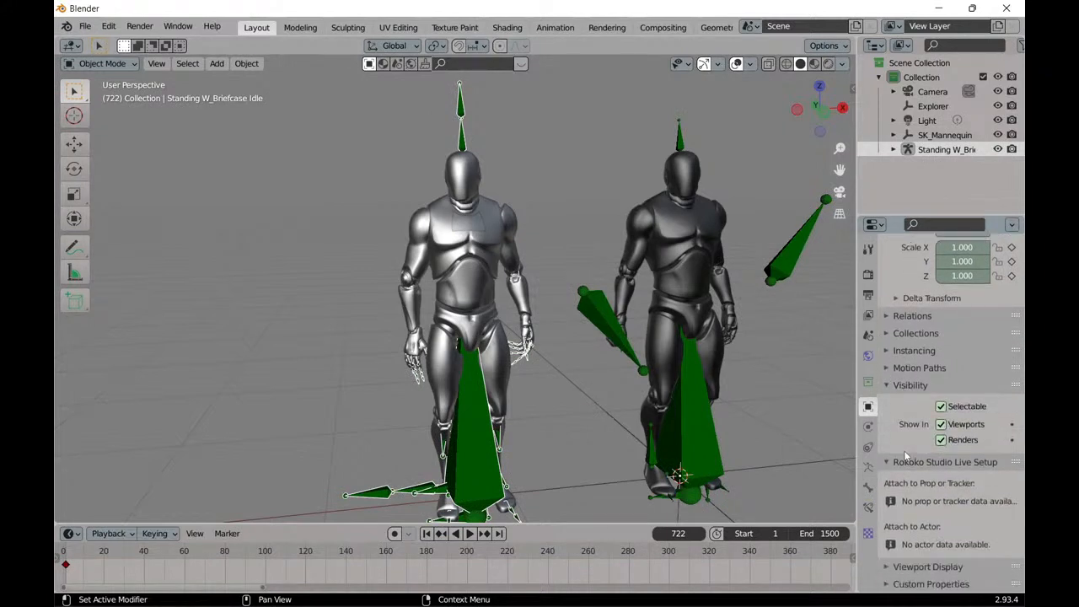
scroll(907, 455, "up", 2)
scroll(901, 458, "down", 3)
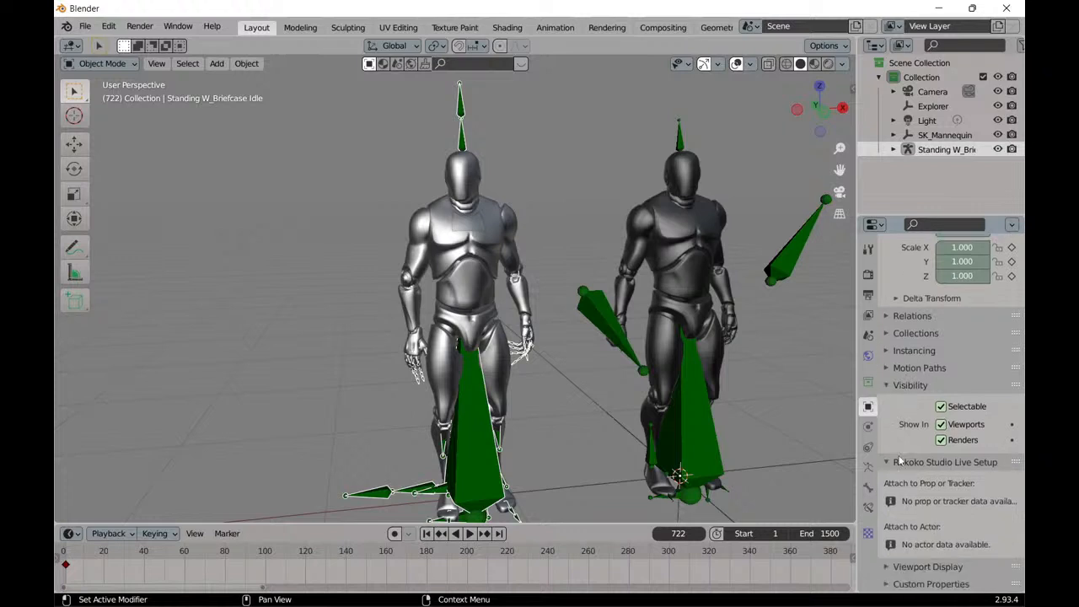
left_click(886, 385)
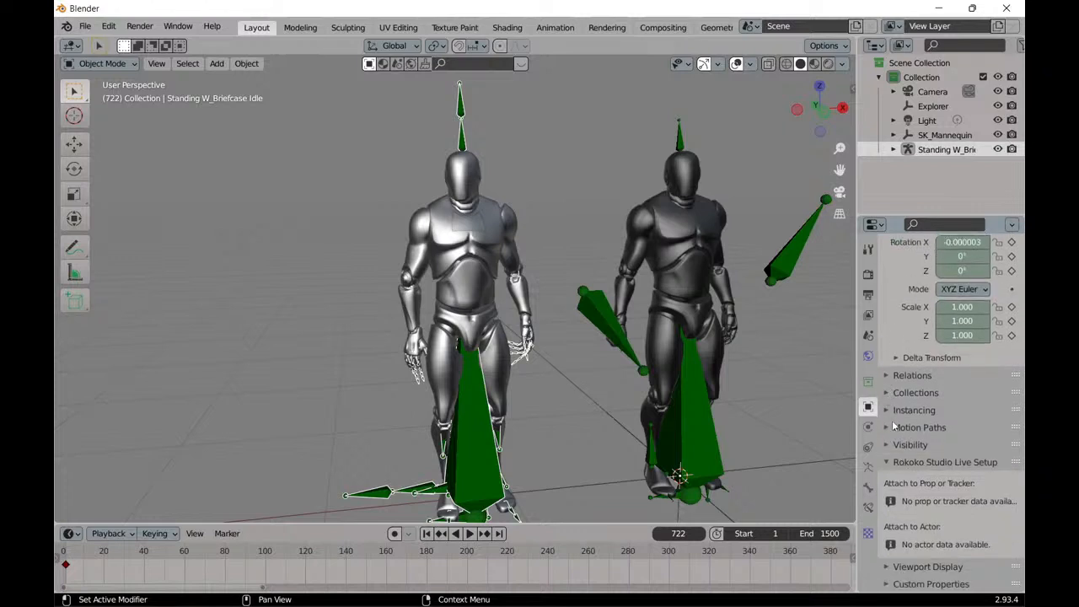
Display the silver mannequin's Standing W_Briefcase Idle armature in front of its mesh and examine the torso and arm bones up close.
left_click(869, 469)
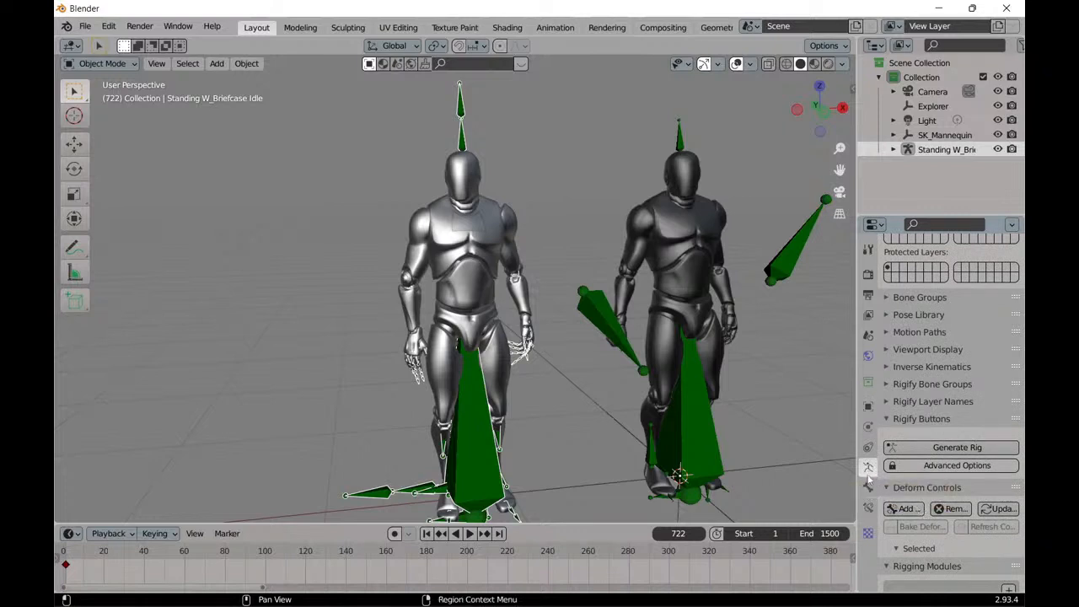
left_click(887, 349)
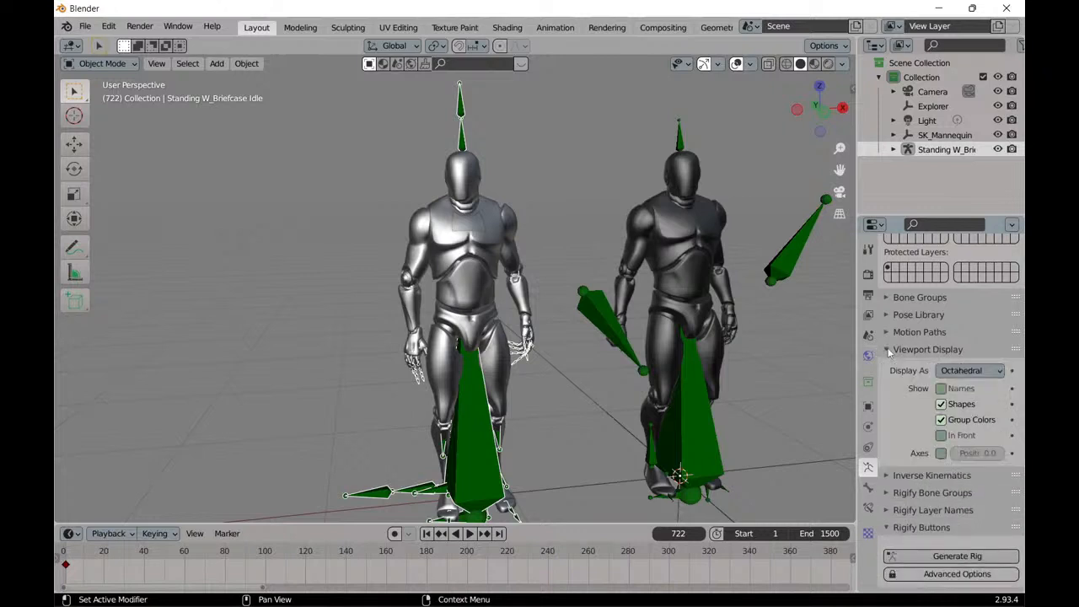
left_click(941, 435)
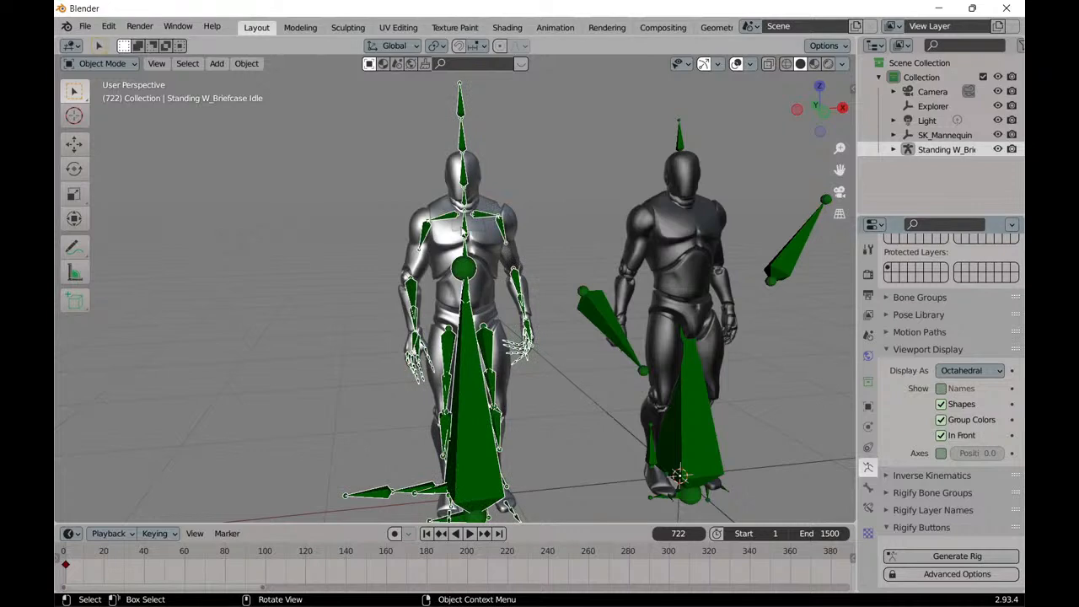
scroll(472, 270, "up", 5)
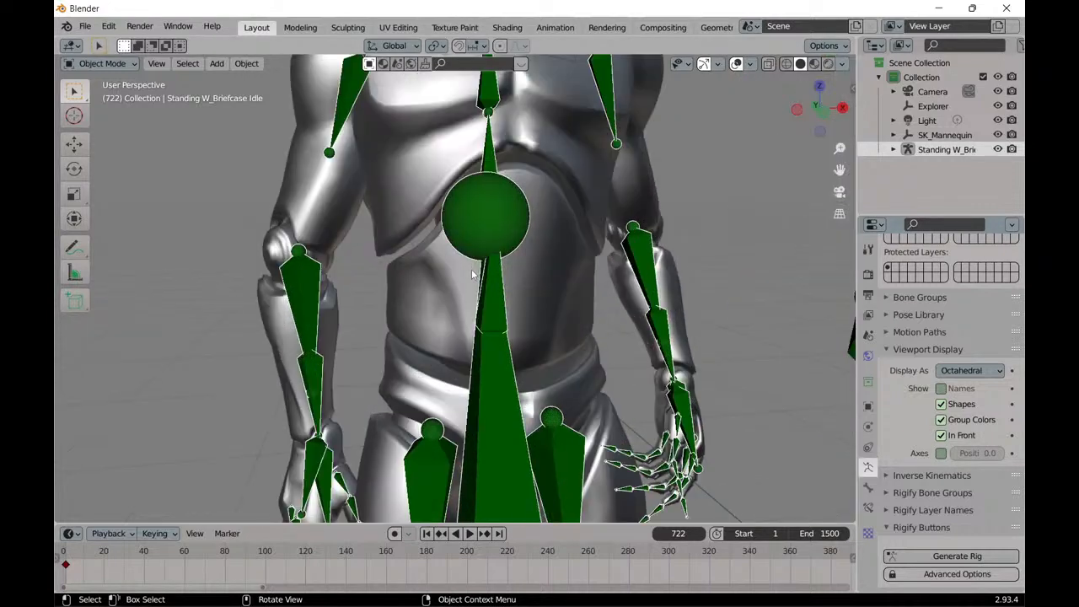
scroll(482, 248, "down", 1)
middle_click_drag(485, 237, 554, 255)
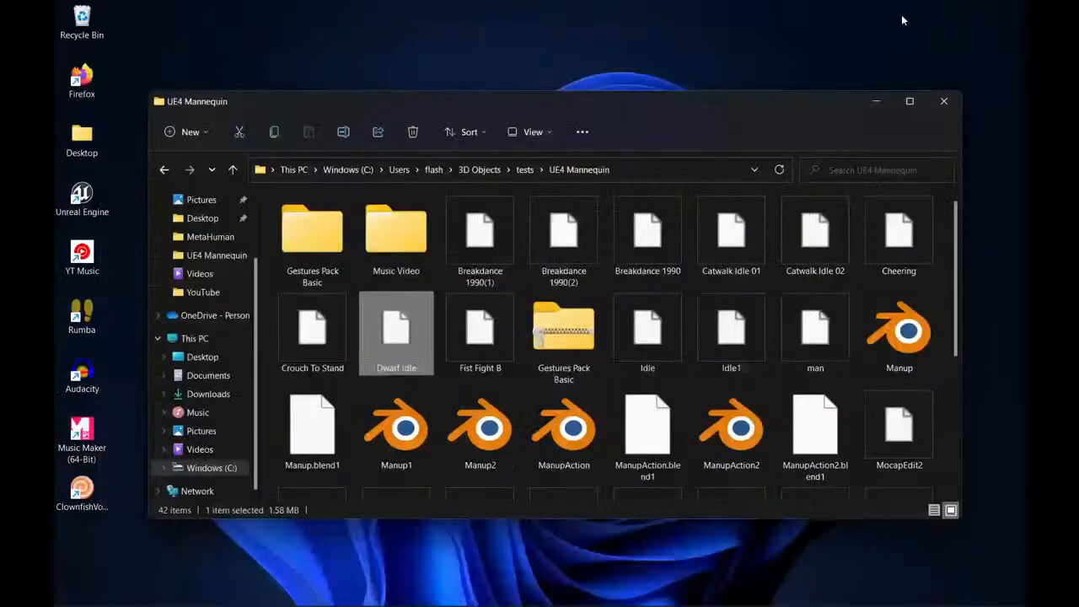
Switch to PixCap in Chrome and examine the Dwarf Idle skeleton's shoulders, spine, hips and arms for comparison.
mouse_move(393, 596)
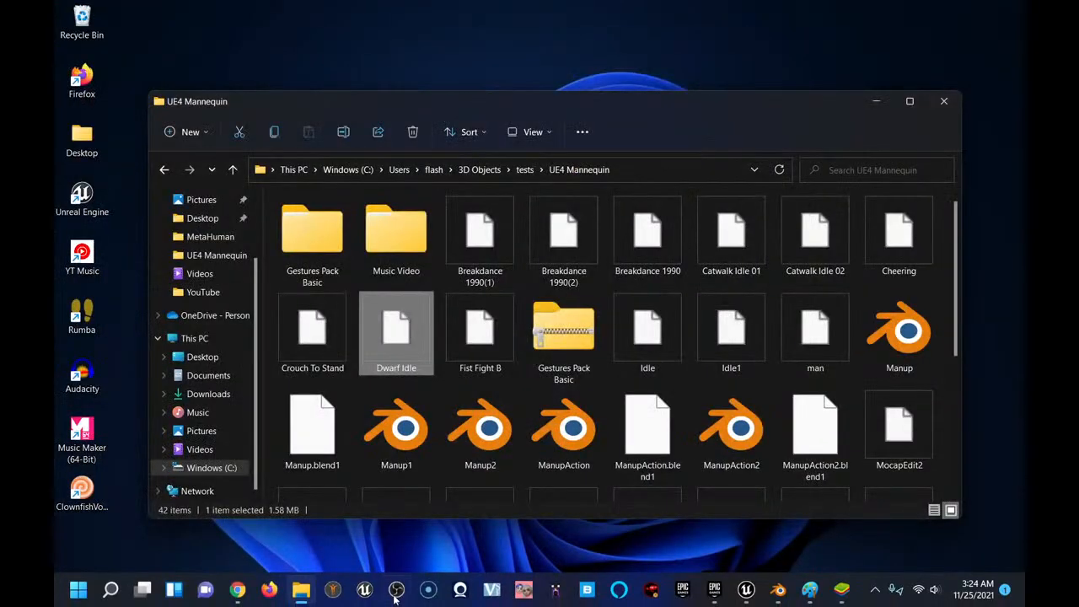
left_click(239, 591)
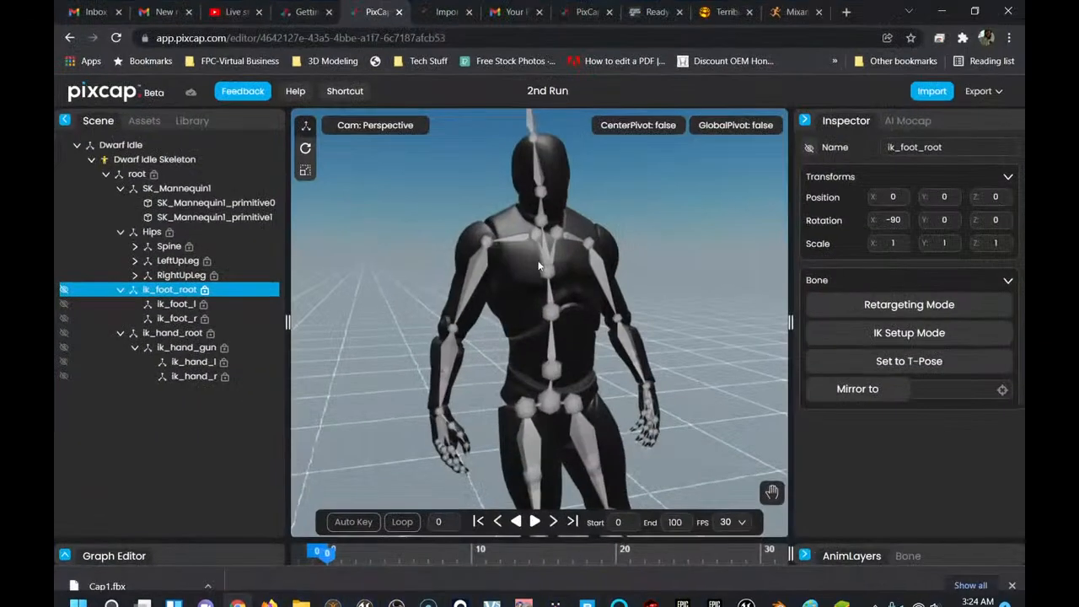
scroll(470, 255, "up", 2)
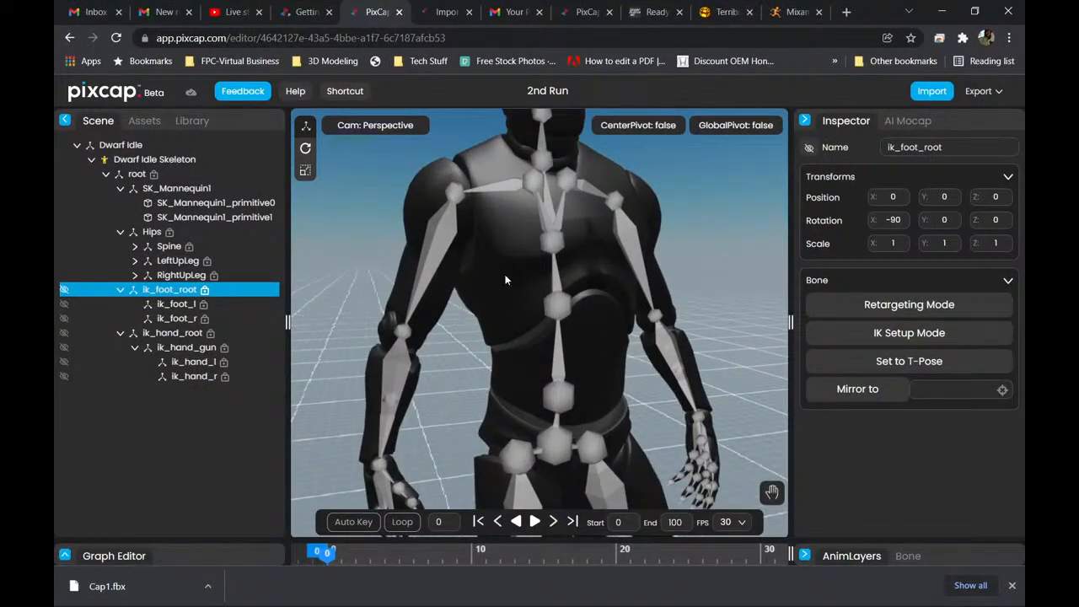
left_click_drag(506, 280, 549, 487)
right_click_drag(549, 487, 529, 281)
scroll(510, 304, "down", 4)
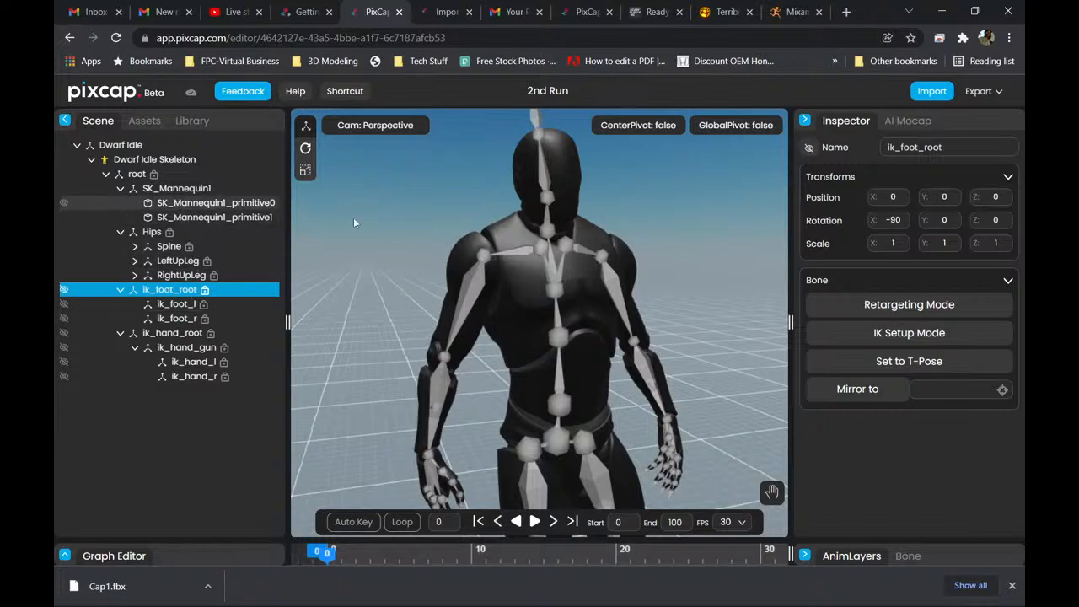
scroll(504, 325, "down", 5)
scroll(539, 400, "down", 4)
Shift the ik_foot_root bone slightly along its Y position and undo the move.
left_click_drag(543, 427, 525, 442)
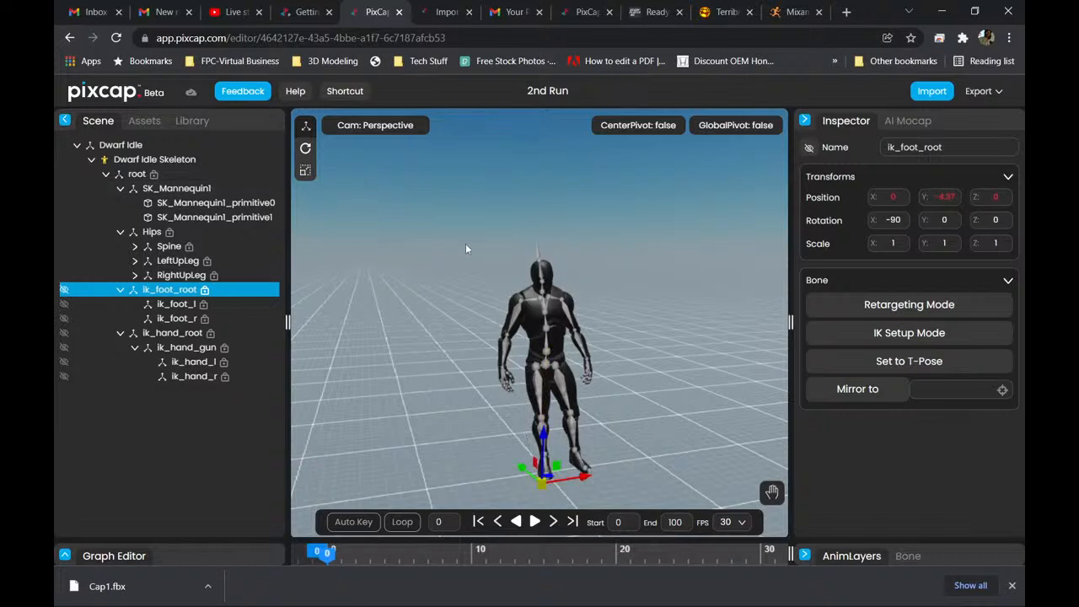
key("ctrl+z")
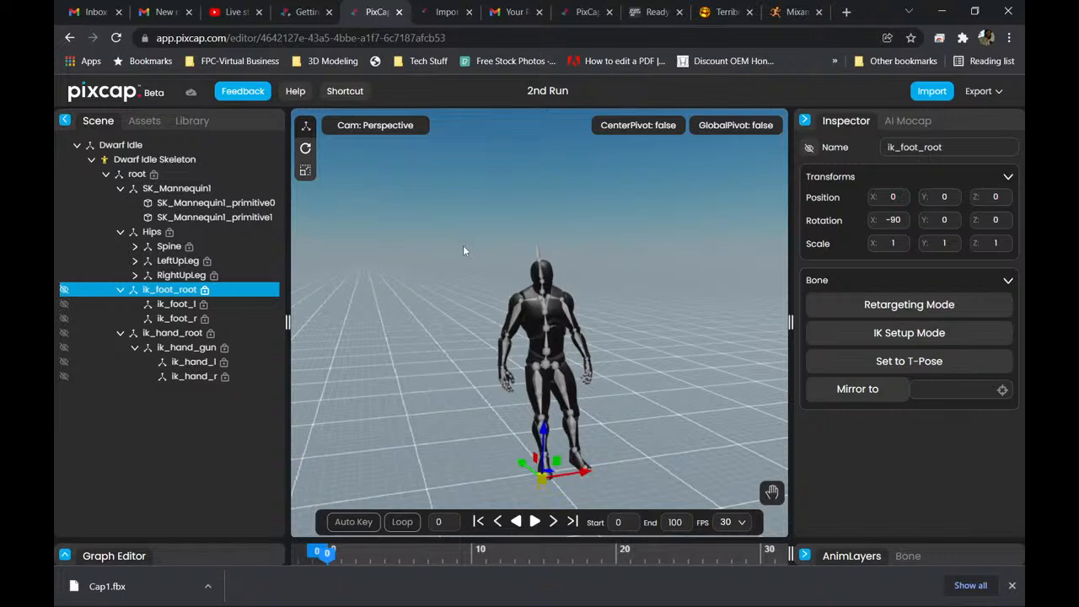
Frame the whole Dwarf Idle mannequin and play its animation from frame 0.
middle_click_drag(439, 346, 443, 234)
scroll(465, 333, "up", 4)
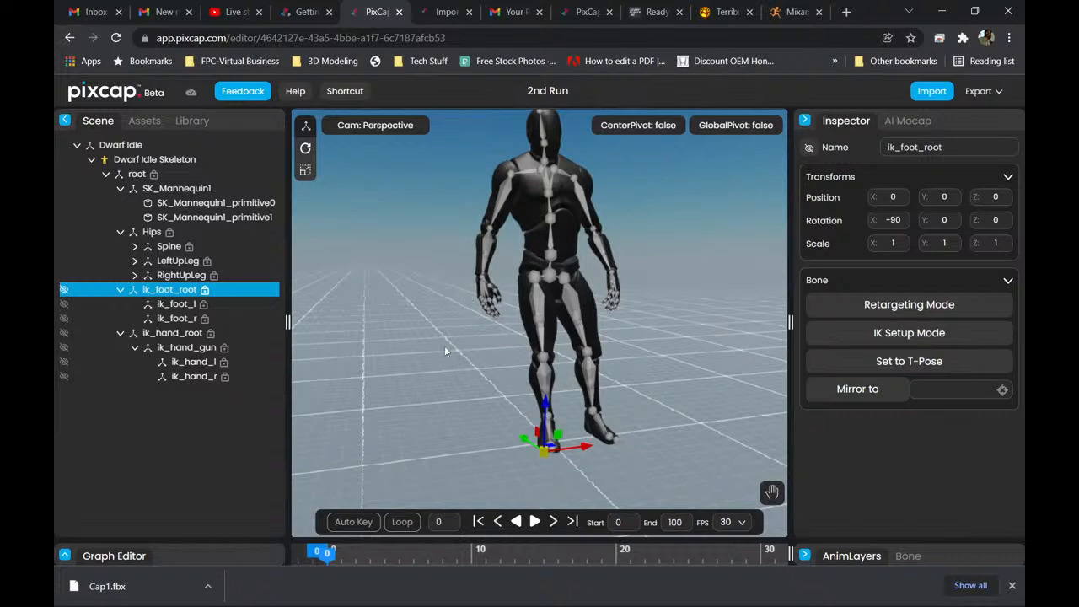
key("space")
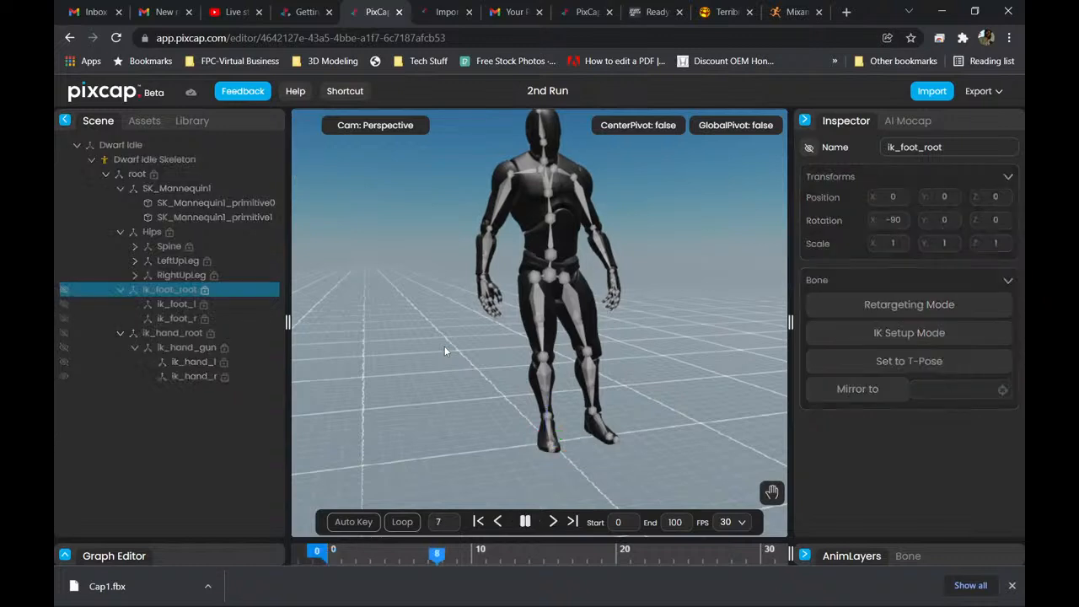
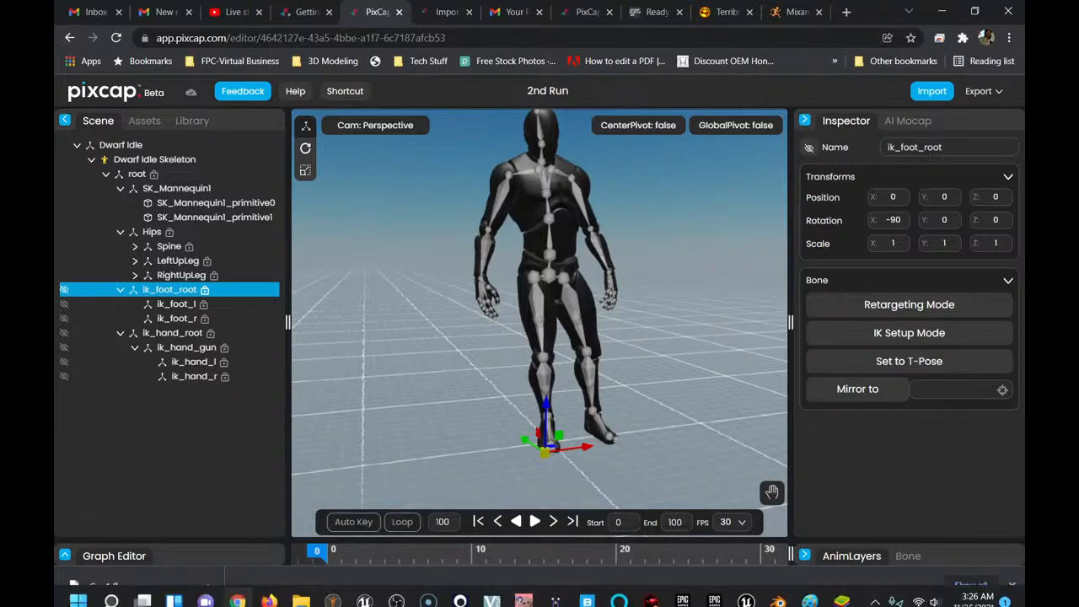
Switch to Blender, review the available editor types, keep the Timeline editor and enlarge its area upward.
left_click(777, 593)
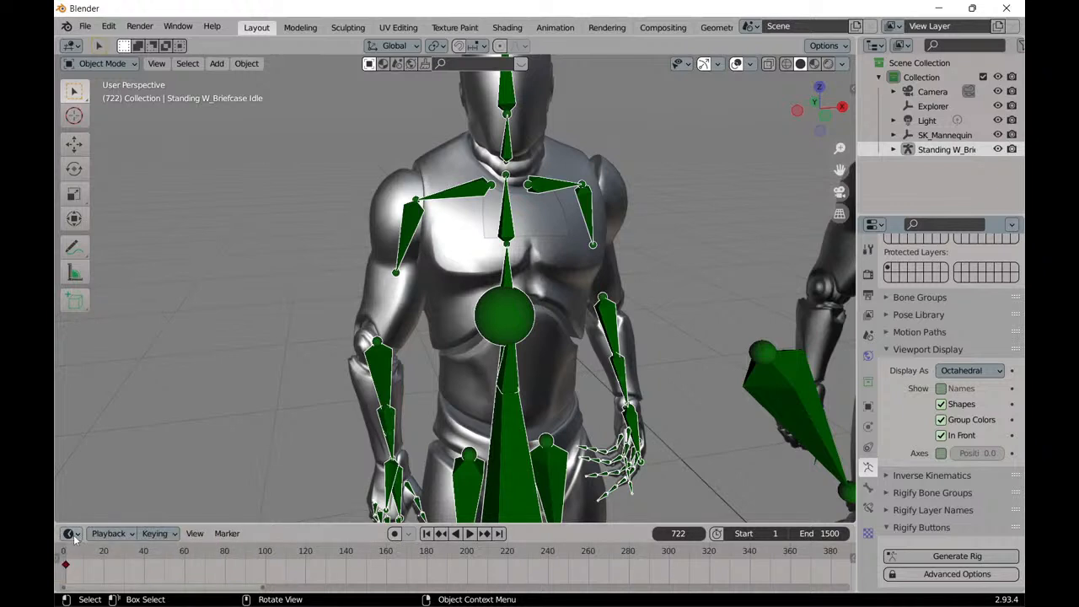
left_click(71, 534)
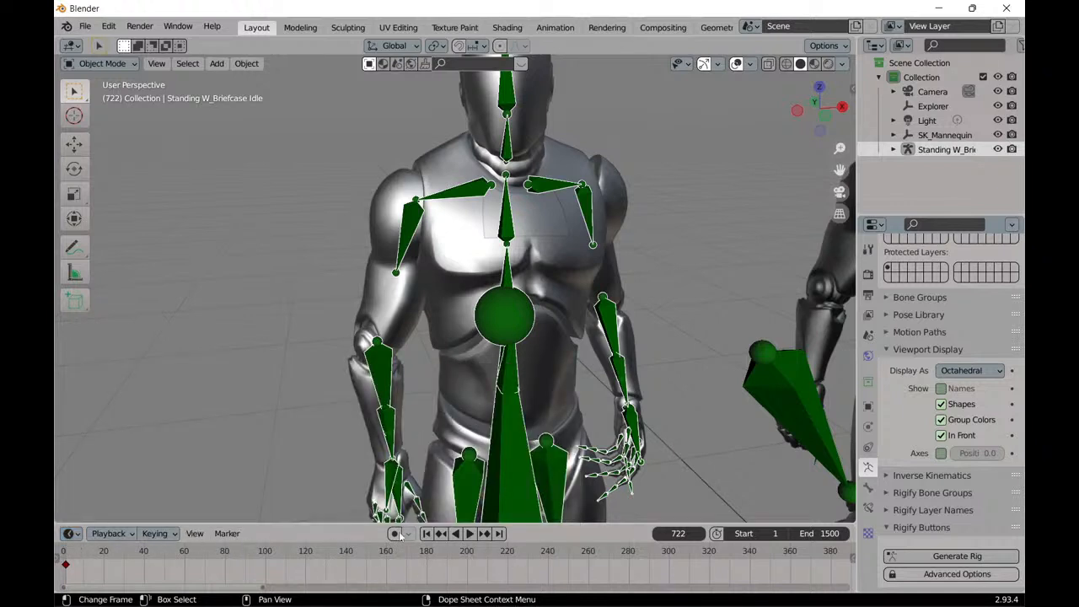
left_click(71, 534)
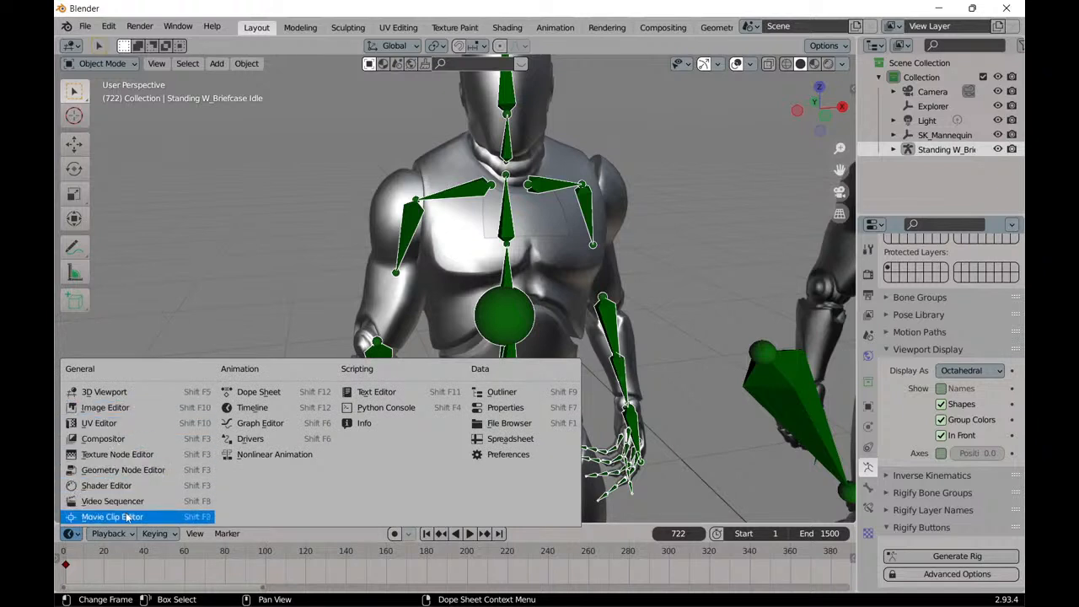
left_click(286, 411)
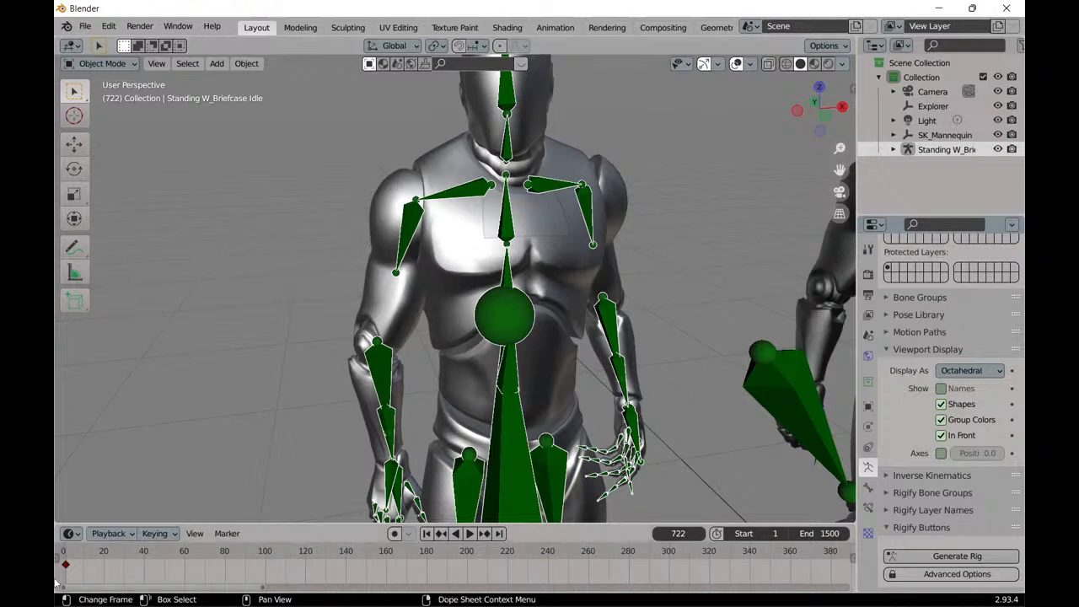
left_click(72, 533)
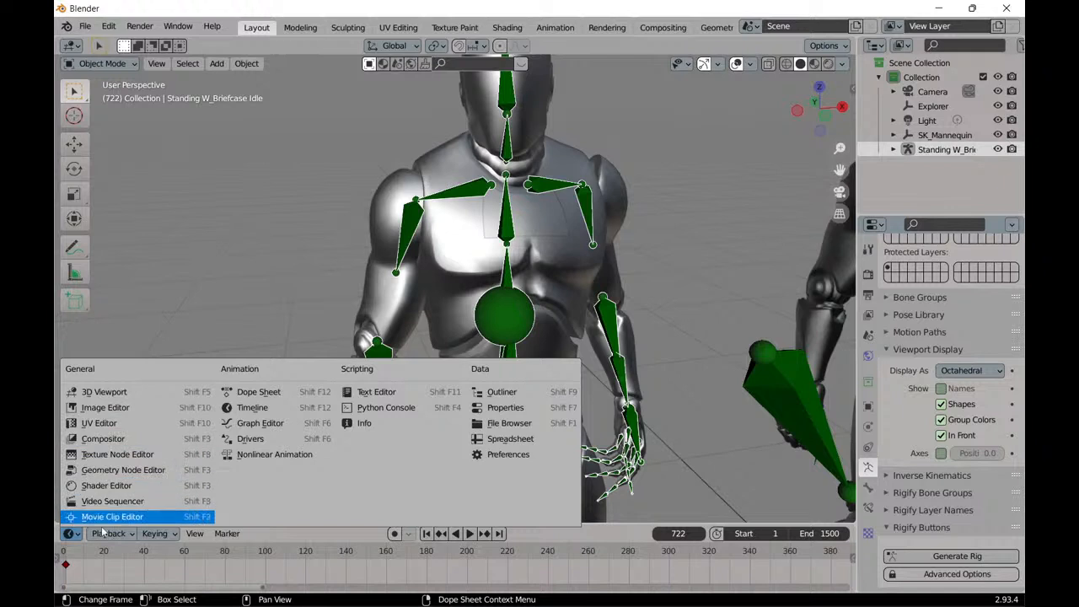
left_click(256, 408)
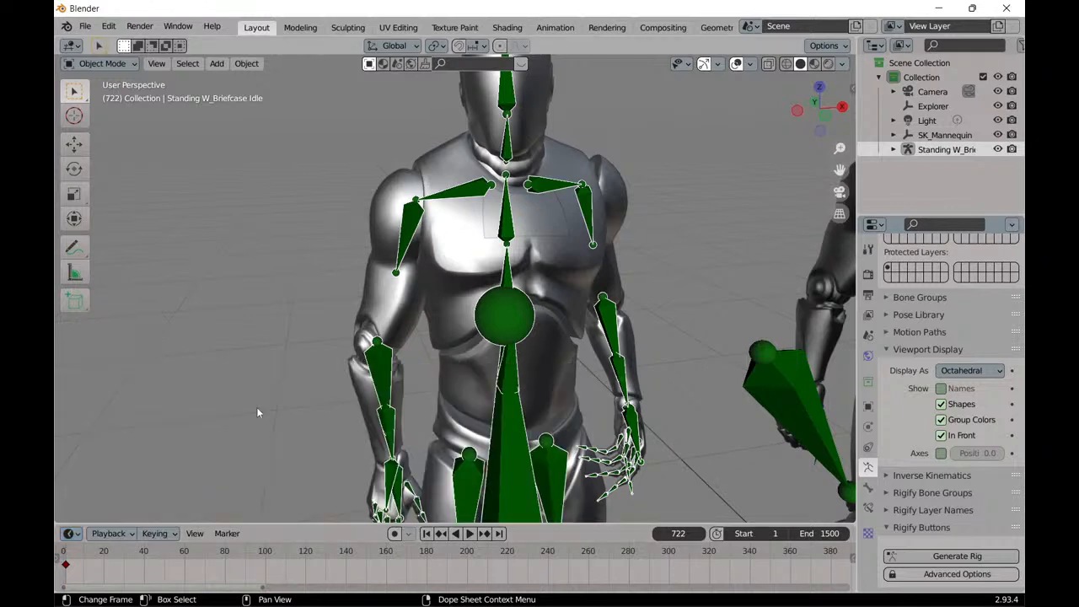
left_click_drag(290, 523, 307, 373)
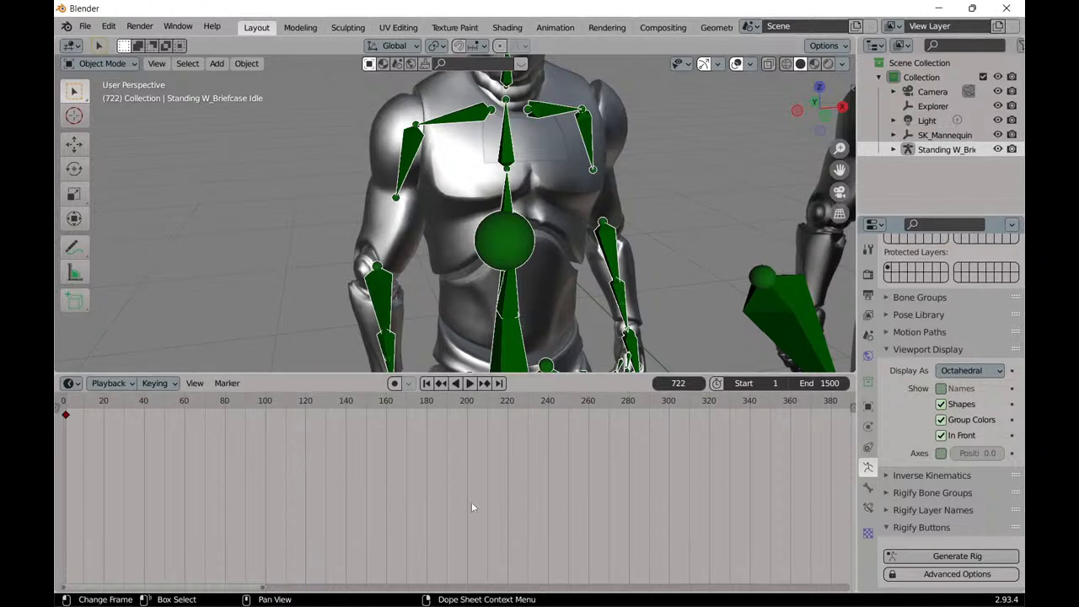
Switch to PixCap in Chrome, expand the Graph Editor and reduce its height.
mouse_move(270, 604)
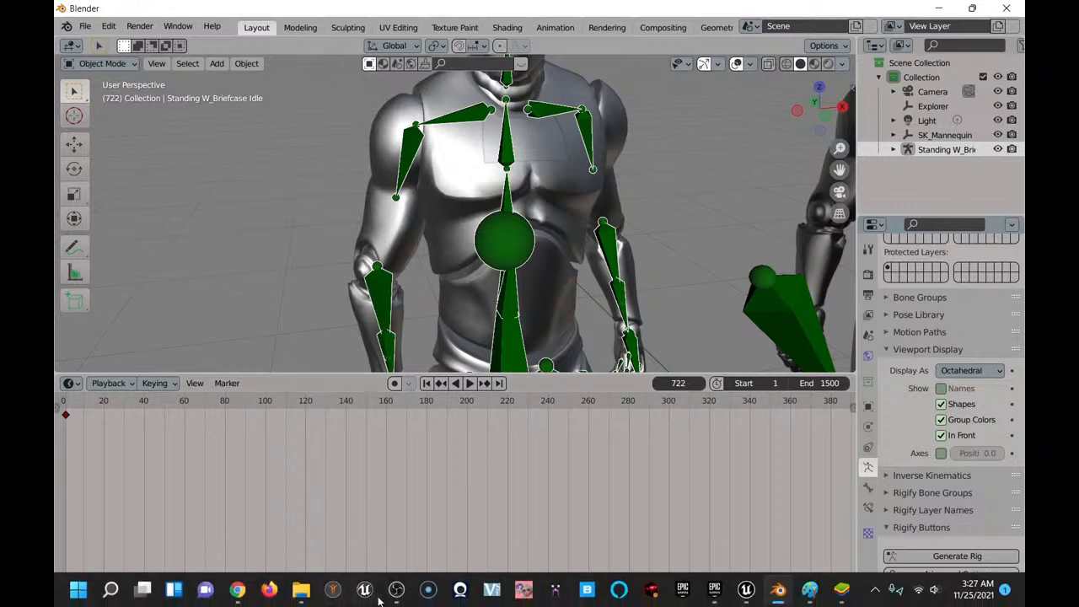
left_click(237, 591)
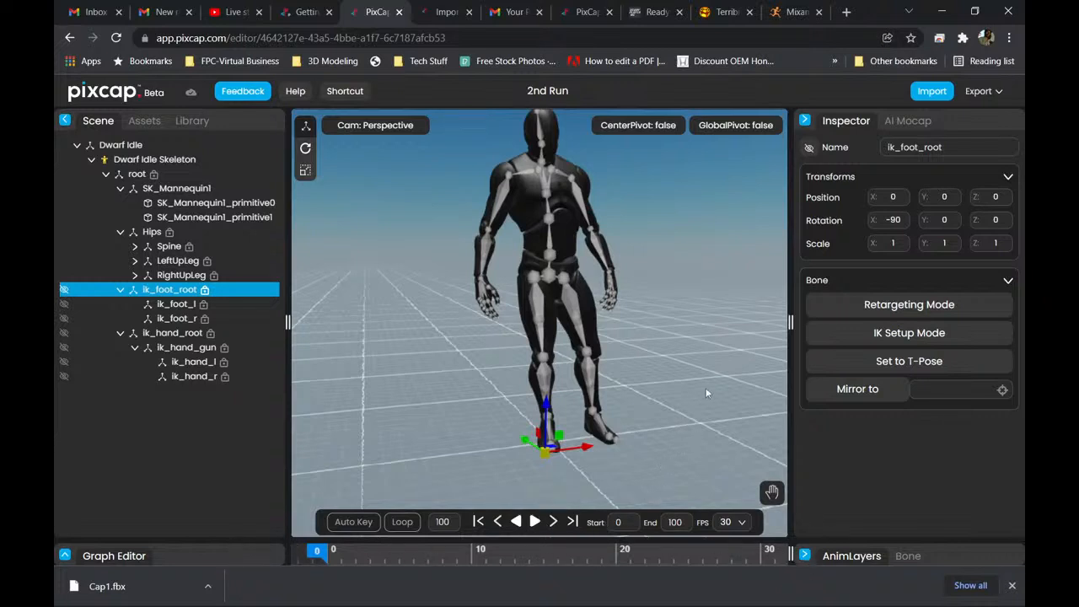
left_click(65, 556)
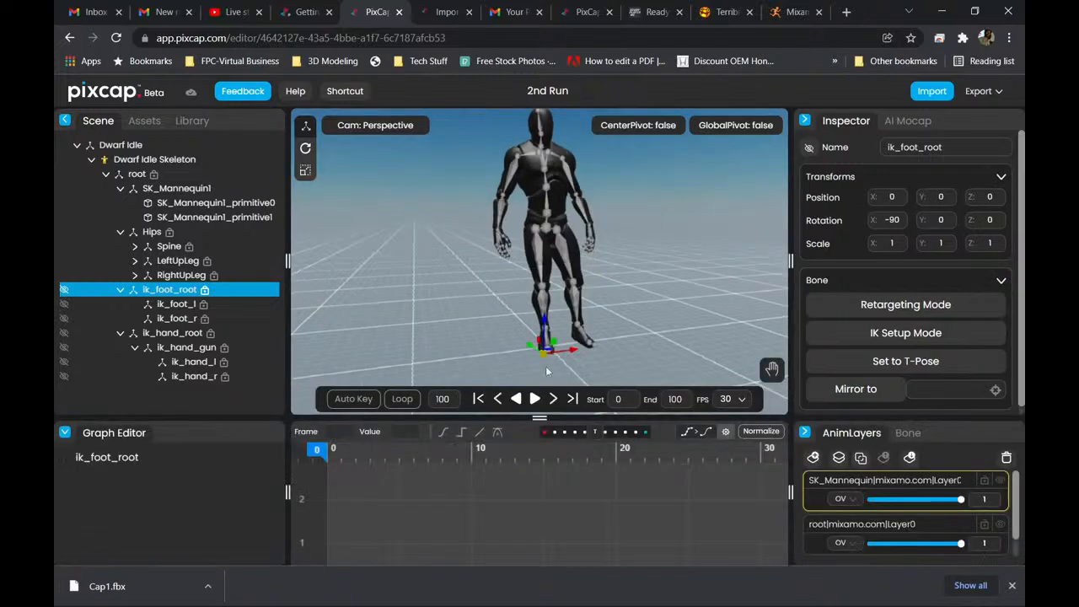
left_click_drag(539, 418, 609, 489)
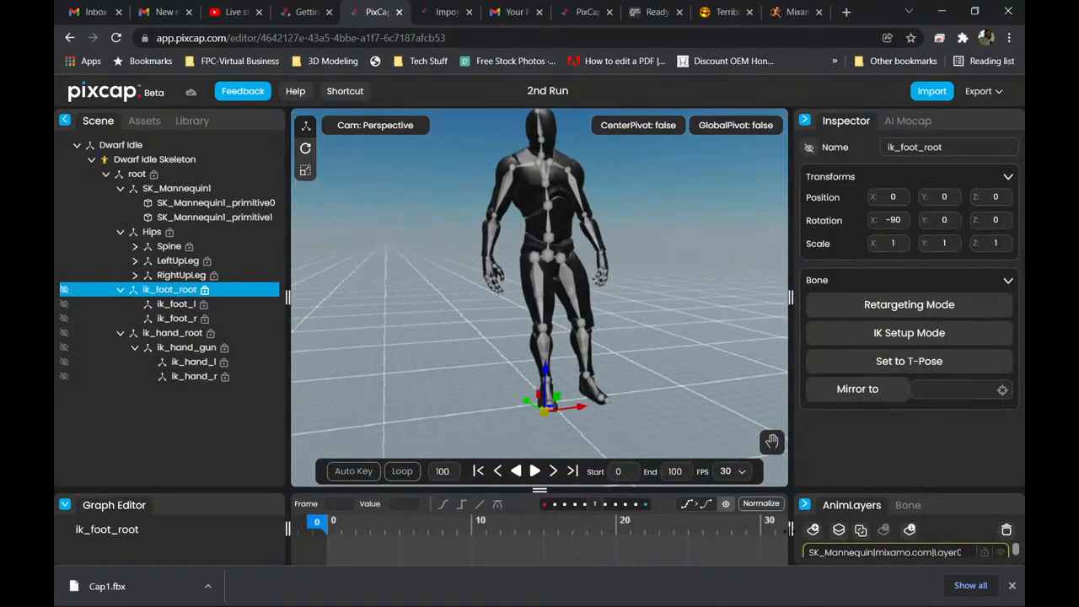
Resize the panes around the PixCap viewport by adjusting the Inspector, AnimLayers, Graph Editor and Scene dividers.
left_click_drag(768, 530, 824, 503)
mouse_move(791, 297)
left_mouse_down()
mouse_move(528, 297)
mouse_move(799, 303)
left_mouse_up()
left_click_drag(631, 310, 697, 304)
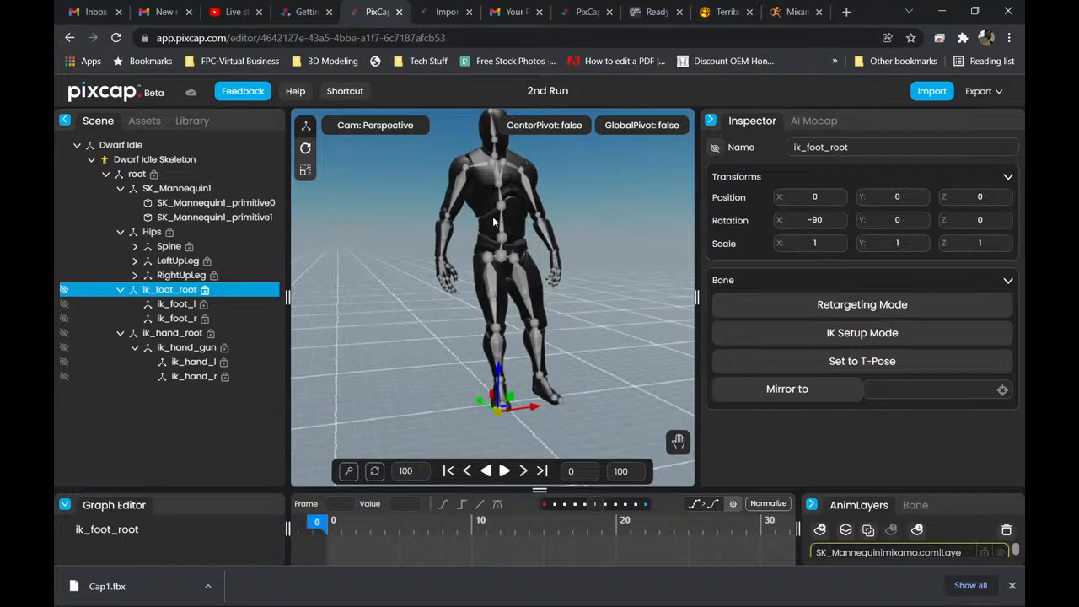
left_click_drag(695, 297, 748, 297)
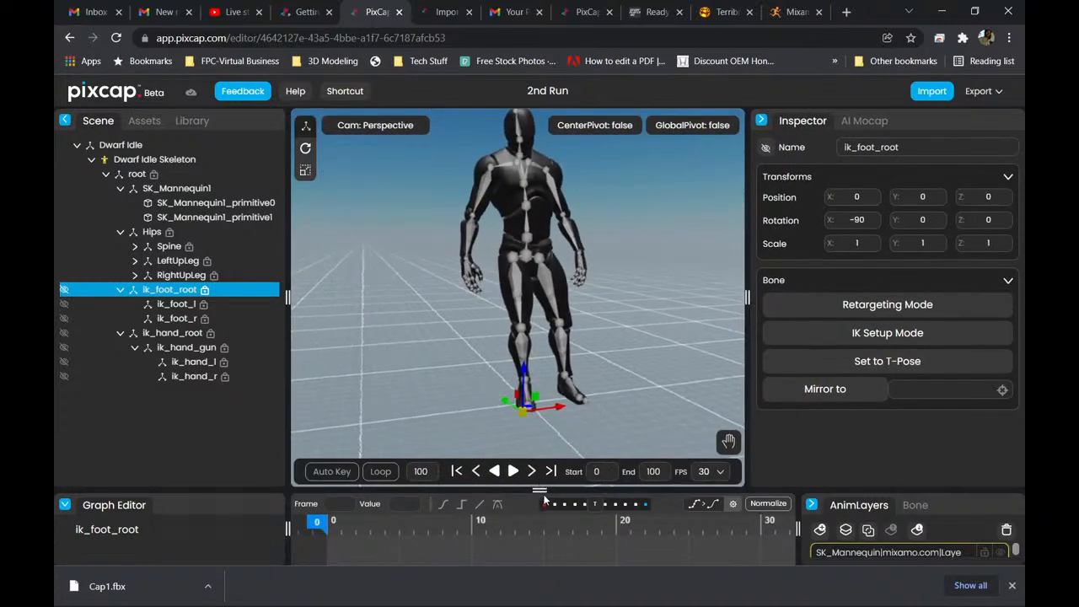
left_click_drag(540, 490, 550, 274)
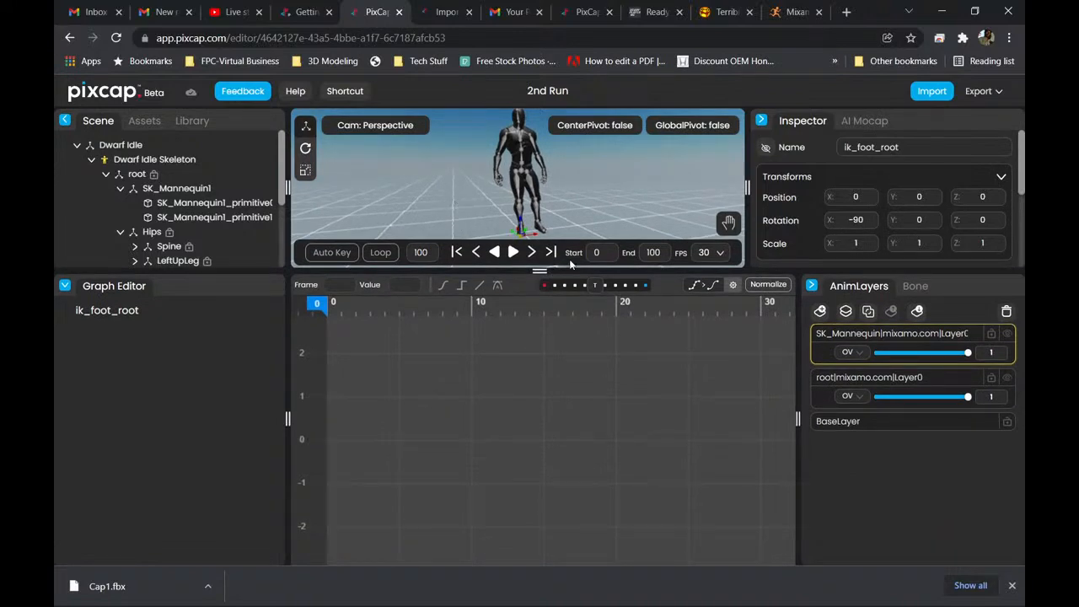
left_click_drag(540, 271, 540, 401)
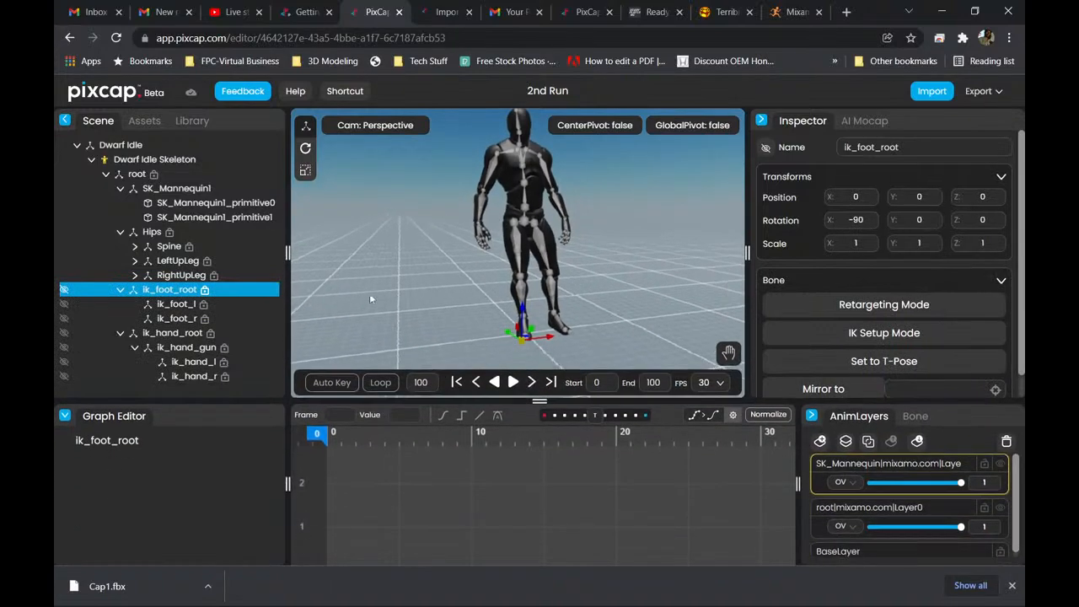
mouse_move(288, 253)
left_mouse_down()
mouse_move(744, 253)
mouse_move(281, 253)
left_mouse_up()
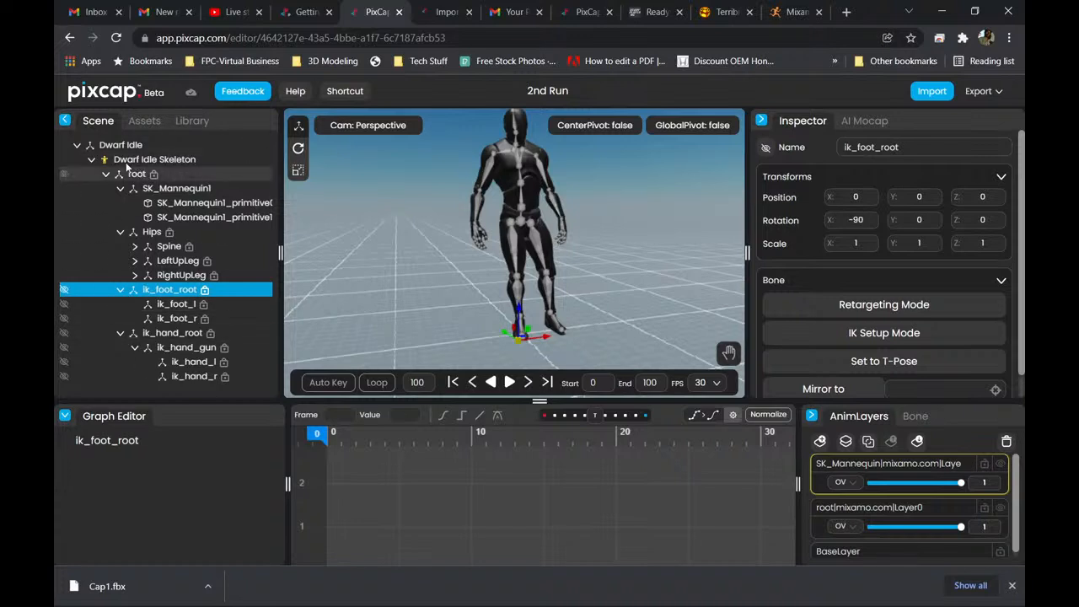
Collapse the Scene, Inspector, AnimLayers and Graph Editor panes and dismiss the browser's download bar.
left_click(65, 123)
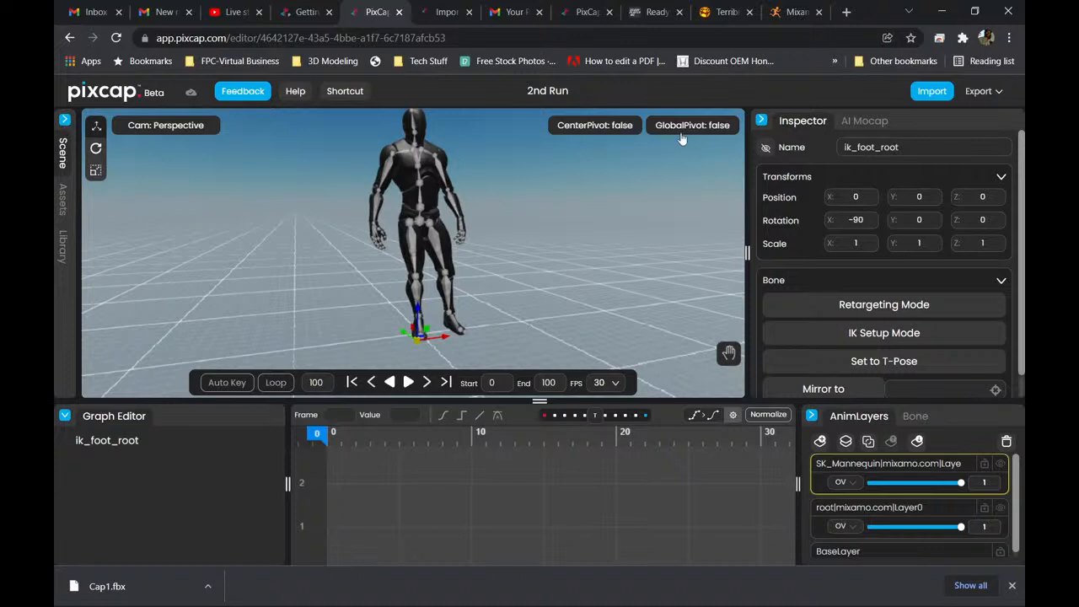
left_click(762, 121)
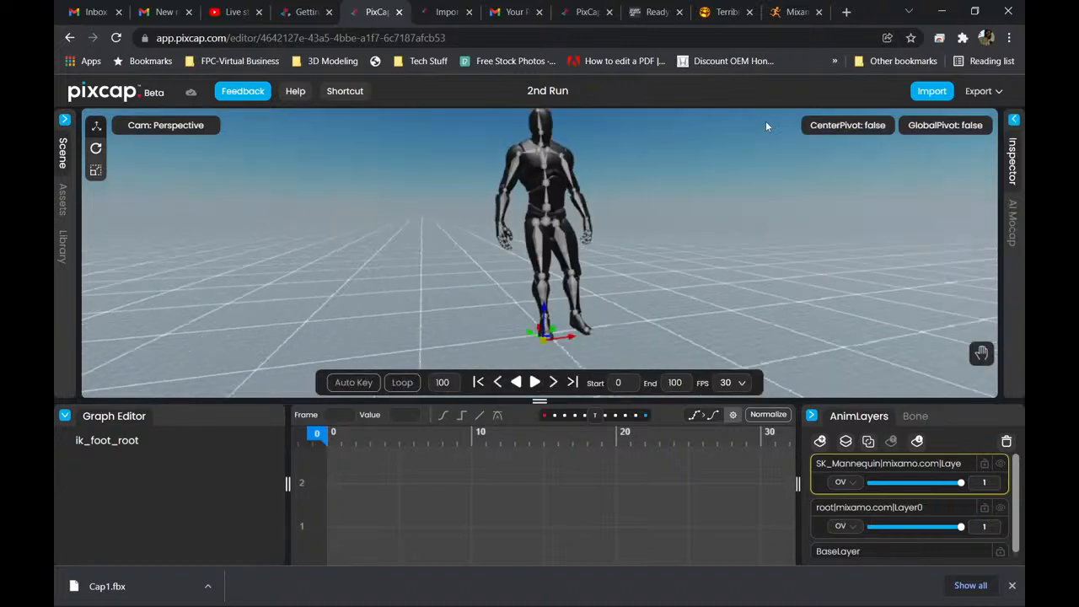
left_click(812, 417)
left_click(64, 416)
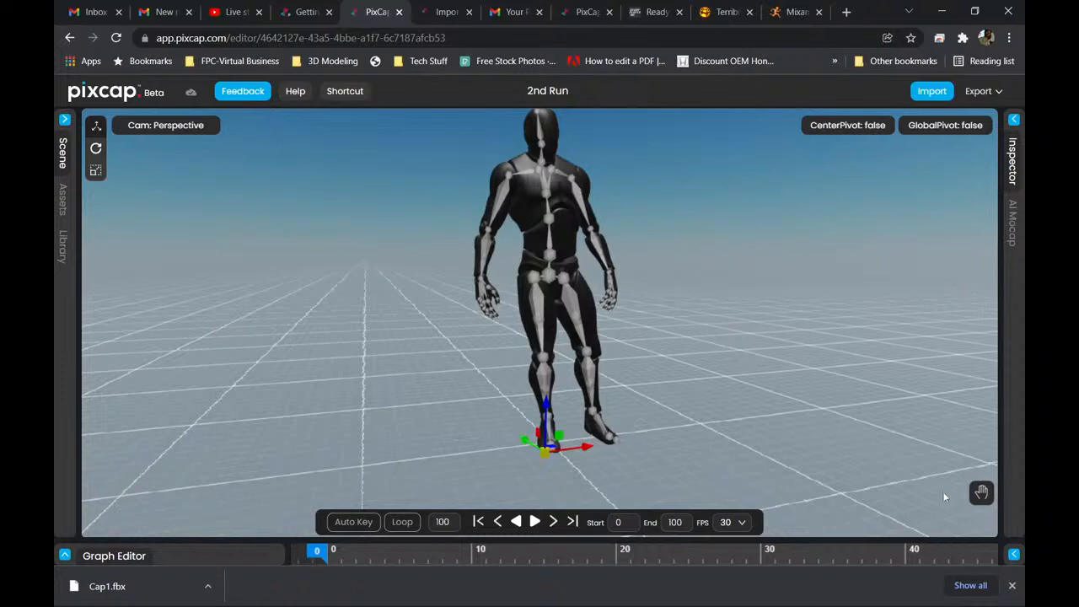
left_click(1012, 586)
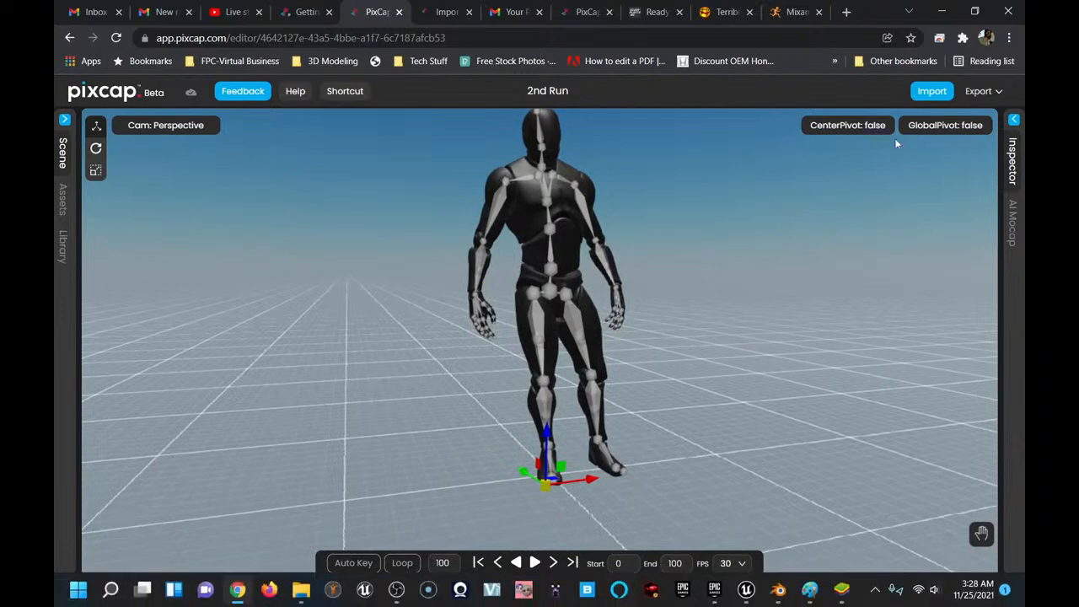
Return to Blender, shrink the Outliner and Properties area, adjust the Timeline height and bring both mannequins into view.
left_click(942, 12)
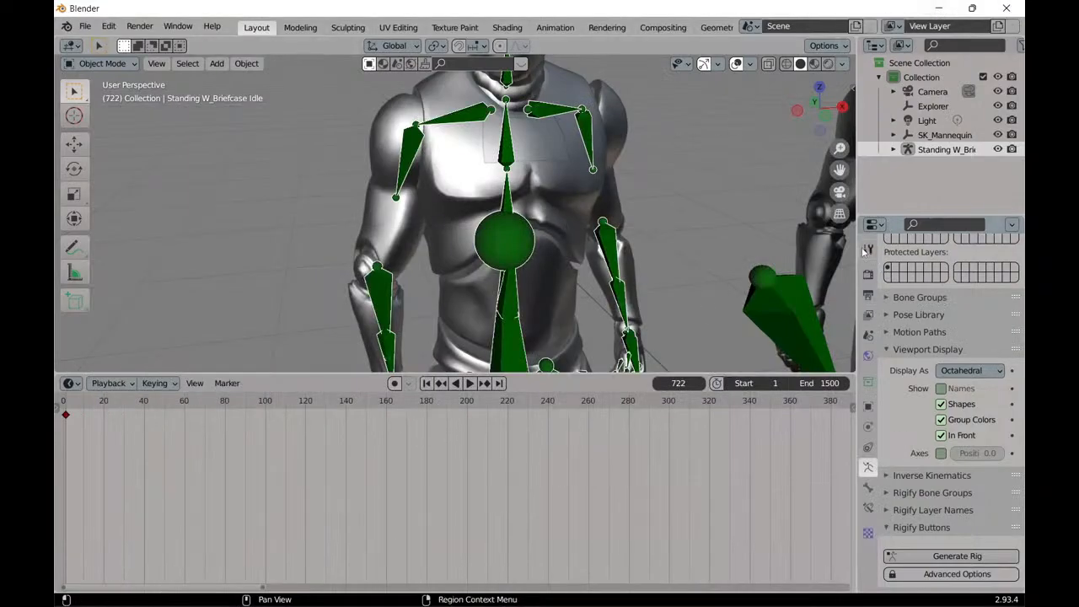
left_click_drag(856, 224, 1019, 221)
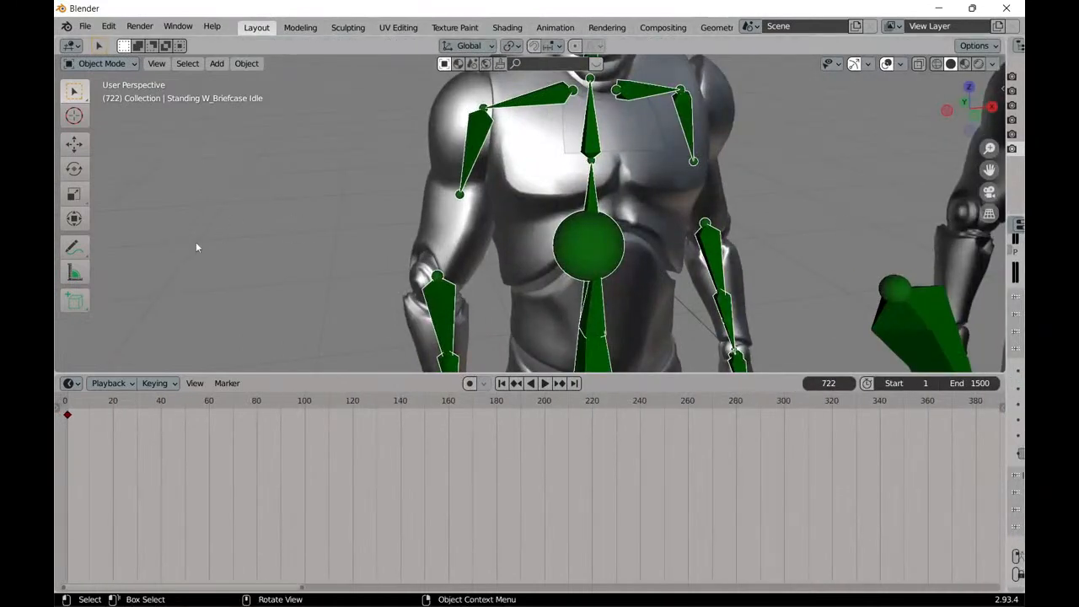
left_click_drag(313, 373, 305, 340)
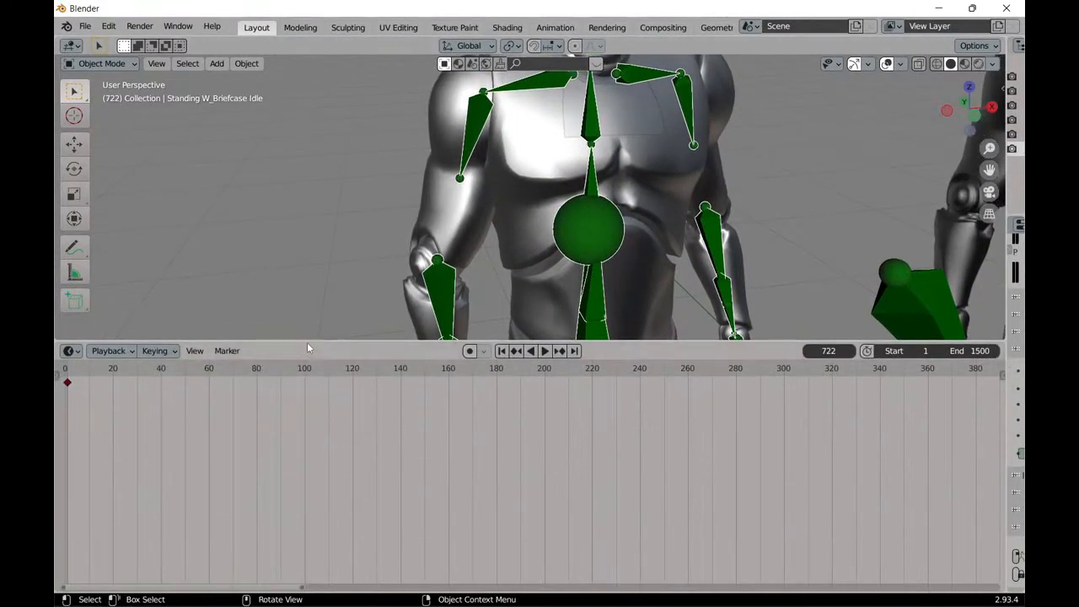
left_click_drag(307, 340, 301, 471)
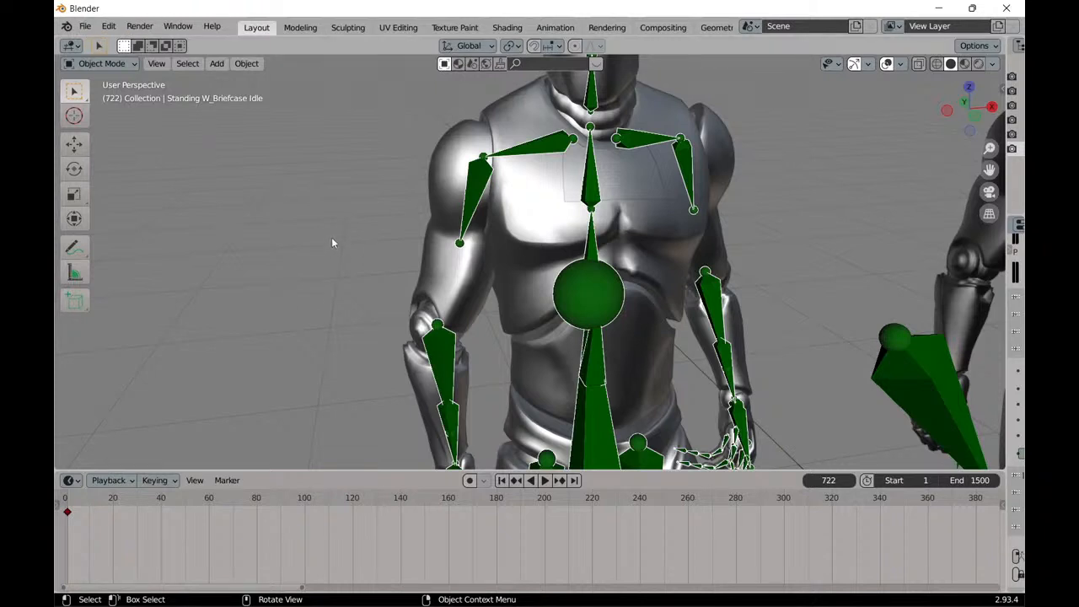
left_click_drag(628, 471, 628, 422)
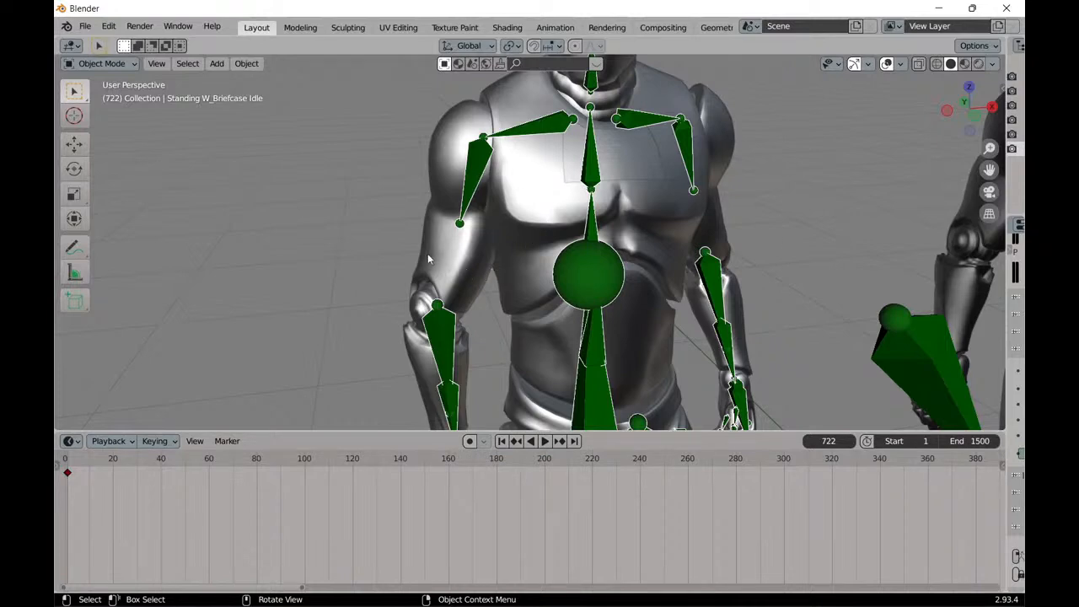
middle_click_drag(414, 253, 448, 238)
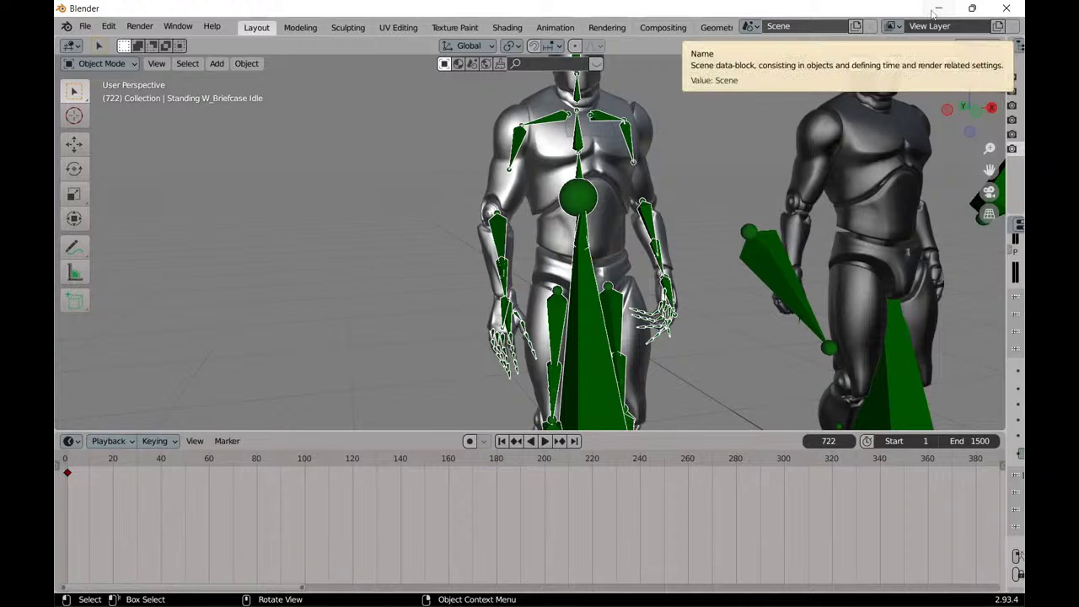
Return to PixCap, expand and enlarge the Graph Editor, go to frame 0 and show a wider frame range.
left_click(938, 10)
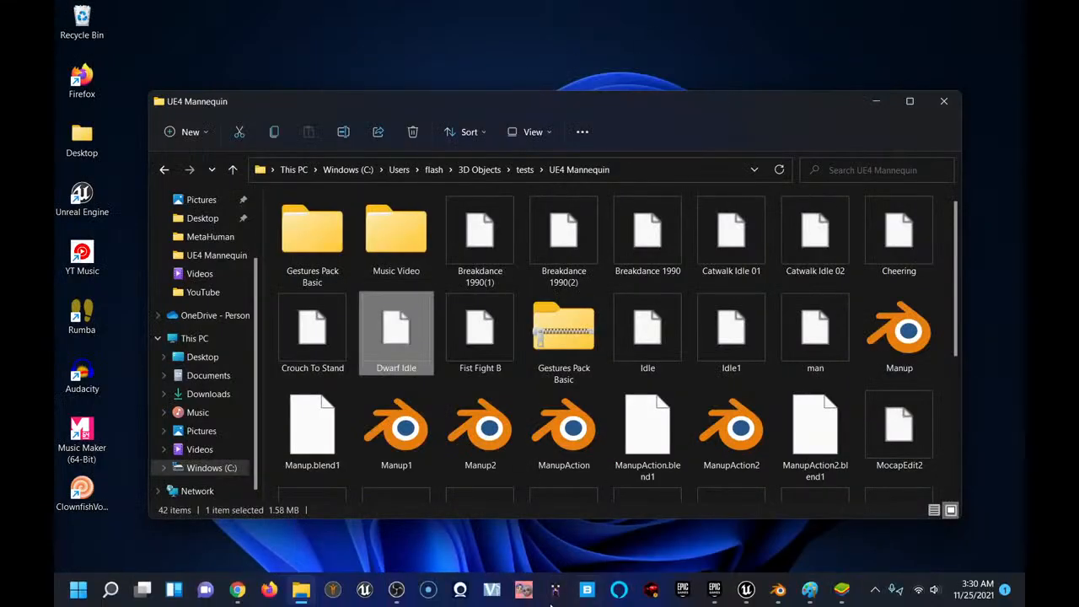
mouse_move(238, 589)
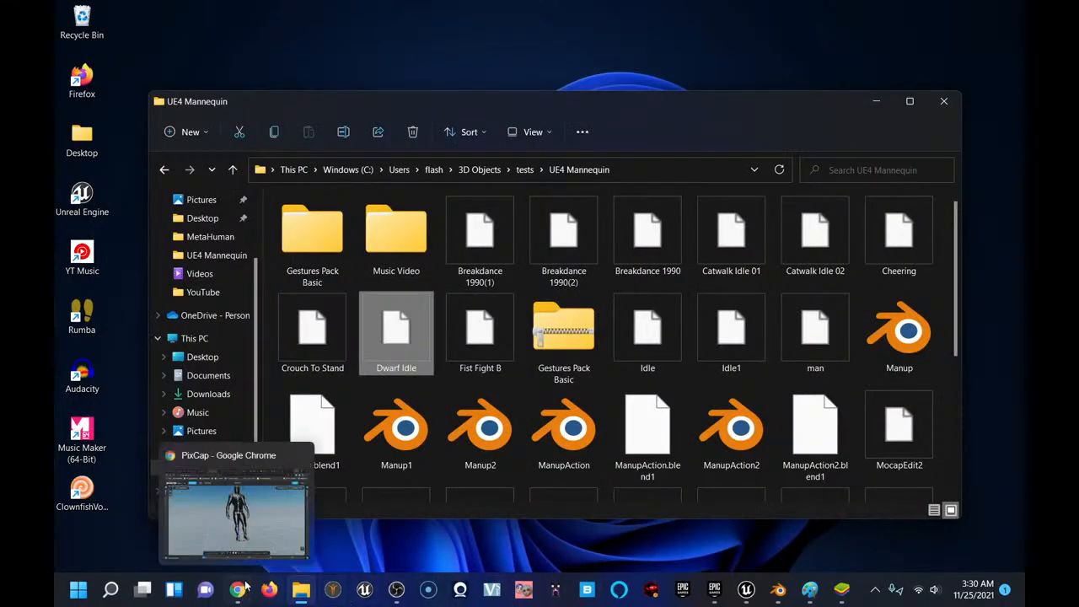
left_click(229, 531)
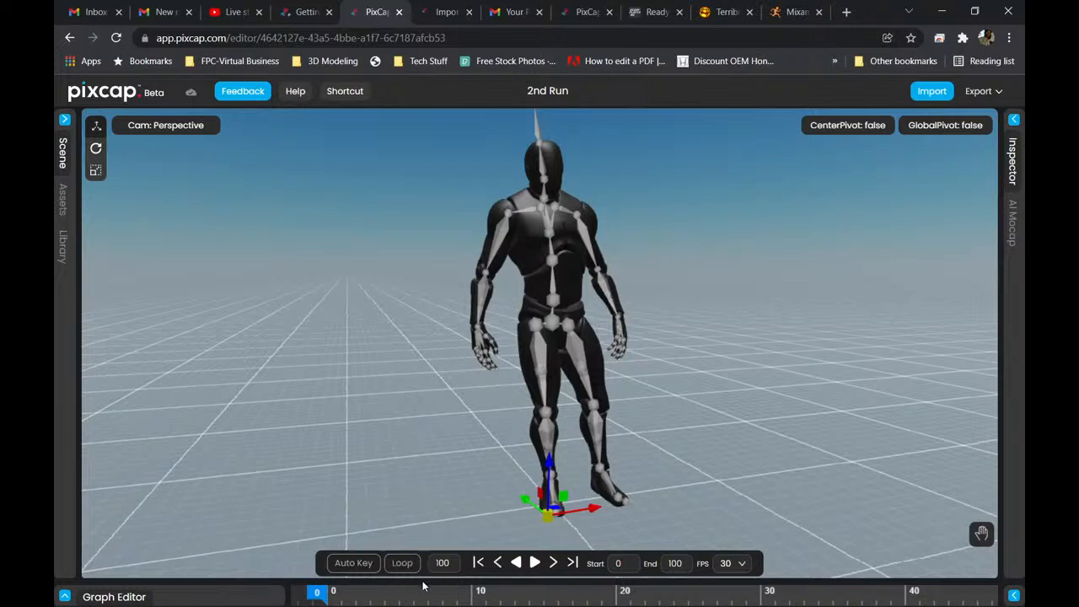
left_click(65, 597)
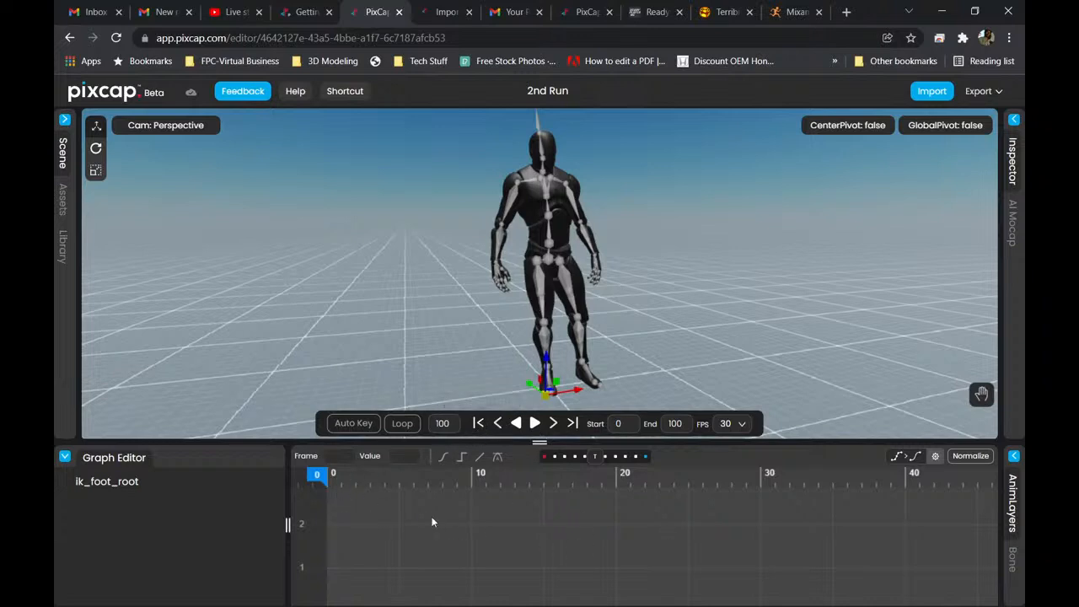
left_click(478, 424)
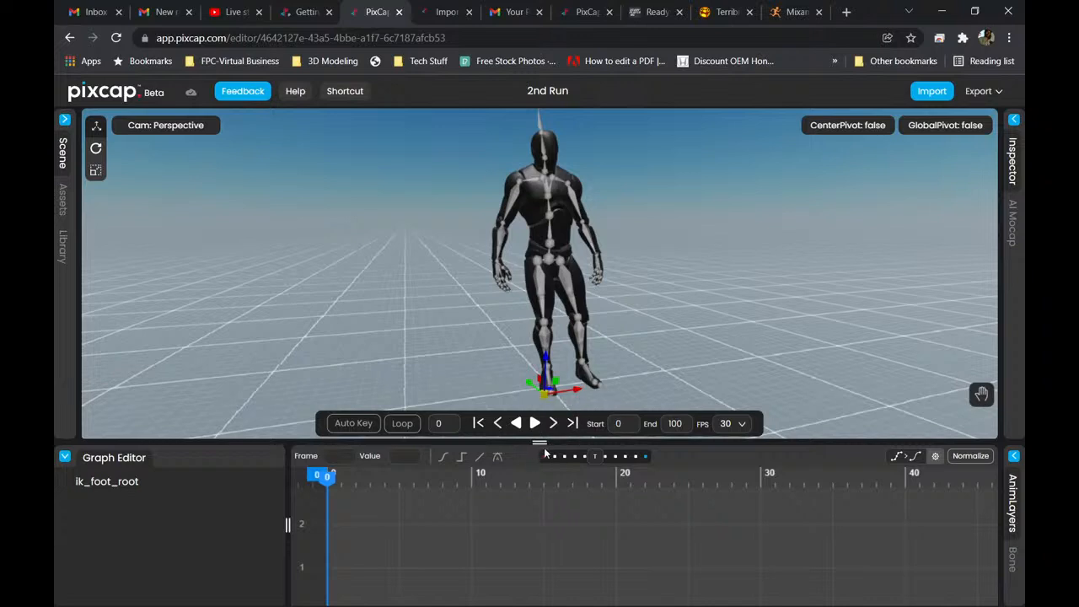
left_click_drag(540, 442, 539, 372)
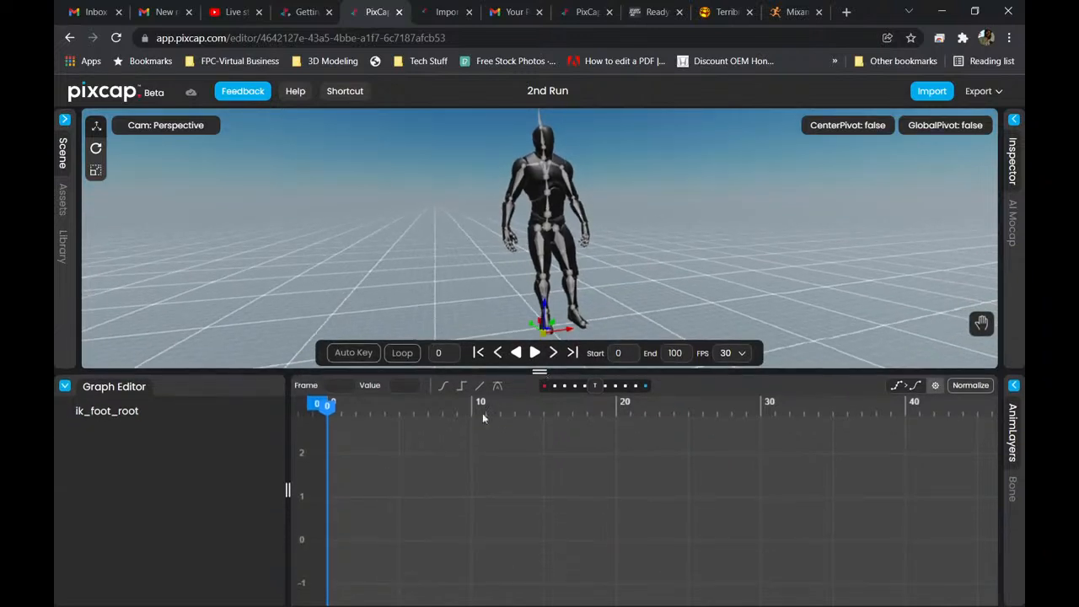
scroll(430, 481, "down", 4)
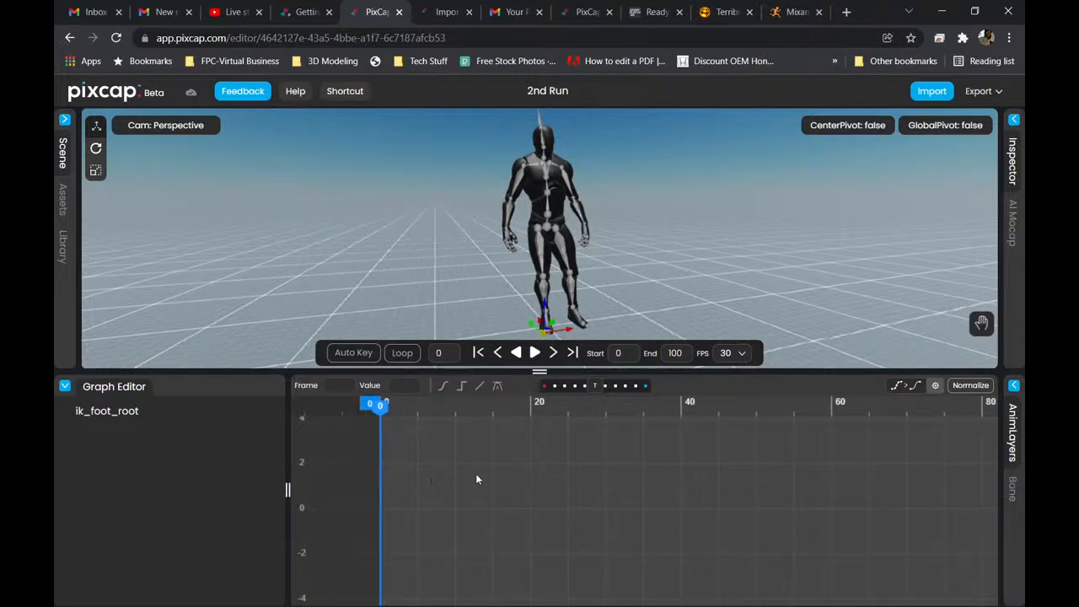
left_click_drag(381, 410, 382, 440)
Return to Blender, bring both full mannequins into view and enlarge the Timeline.
mouse_move(777, 595)
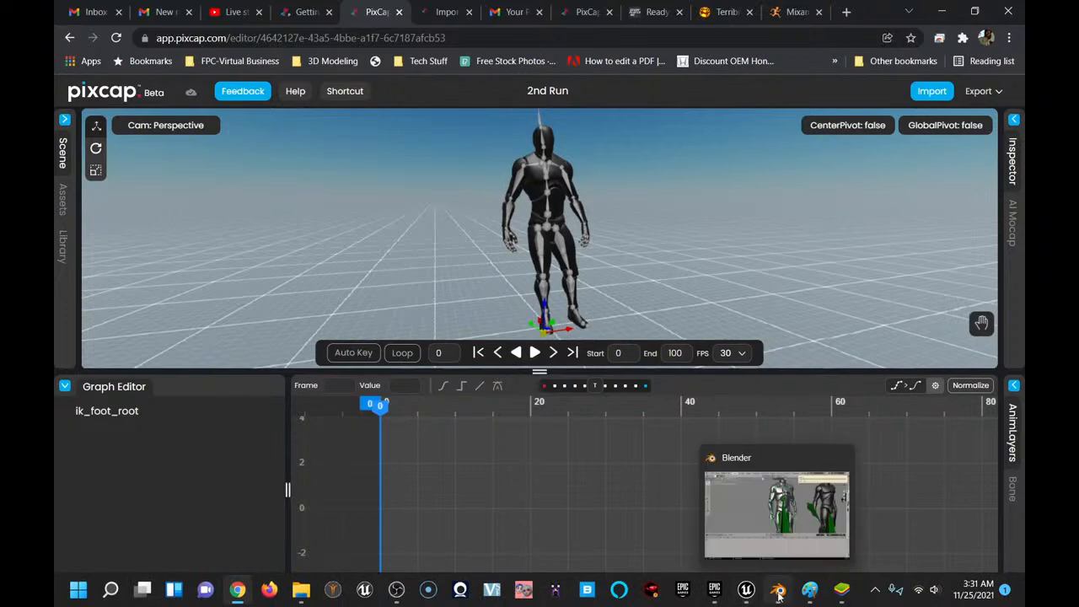
left_click(777, 514)
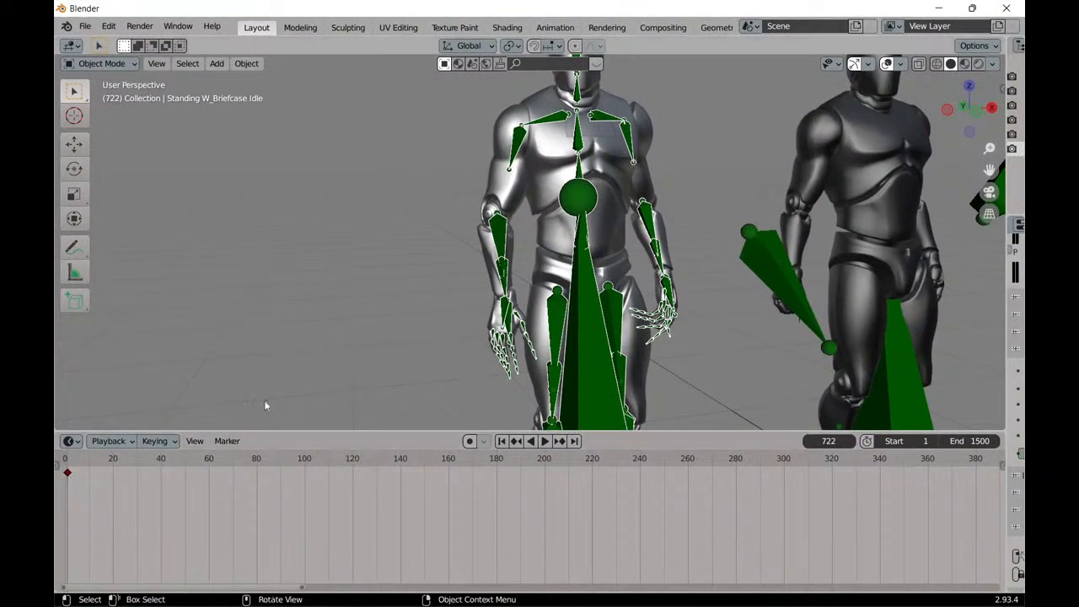
left_click_drag(637, 441, 638, 529)
scroll(557, 249, "down", 4)
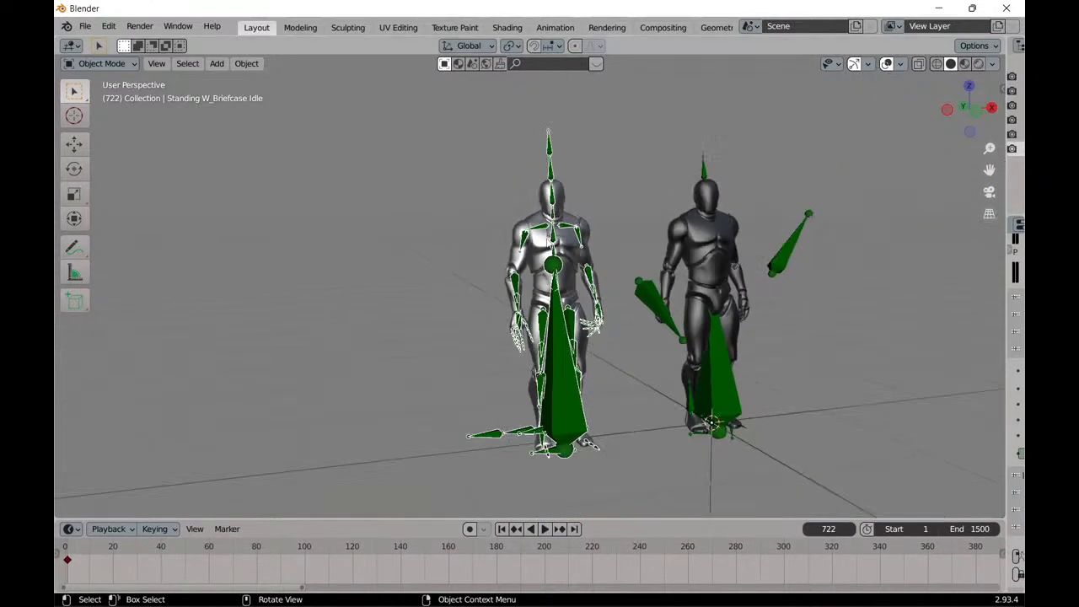
left_click_drag(531, 518, 531, 369)
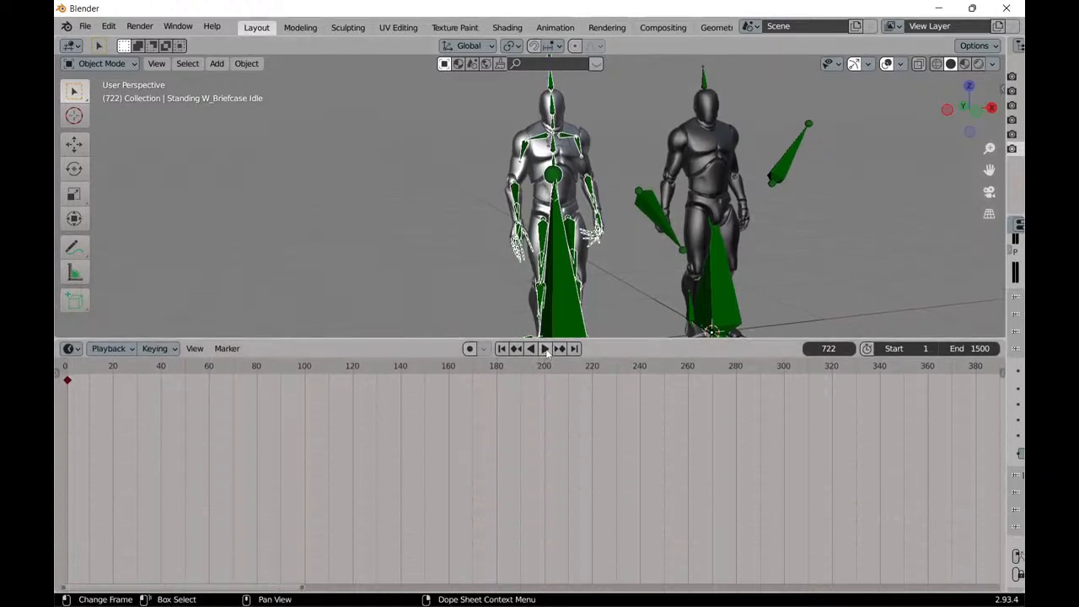
Play the mannequins' animation from the start, pause it and return to frame 1.
left_click(545, 349)
left_click(545, 349)
left_click(505, 349)
left_click(544, 349)
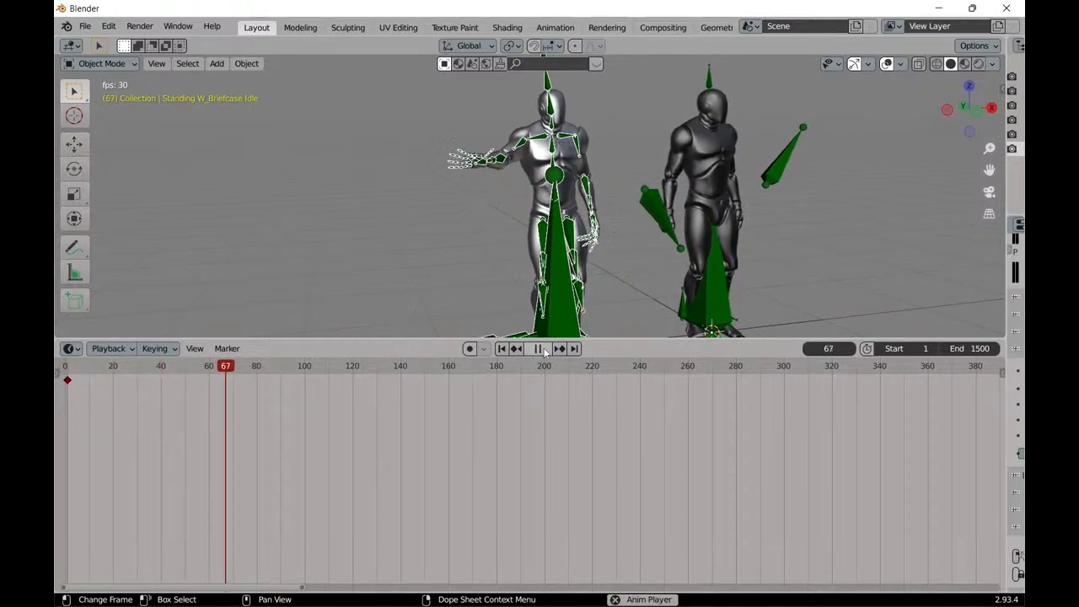
left_click(545, 350)
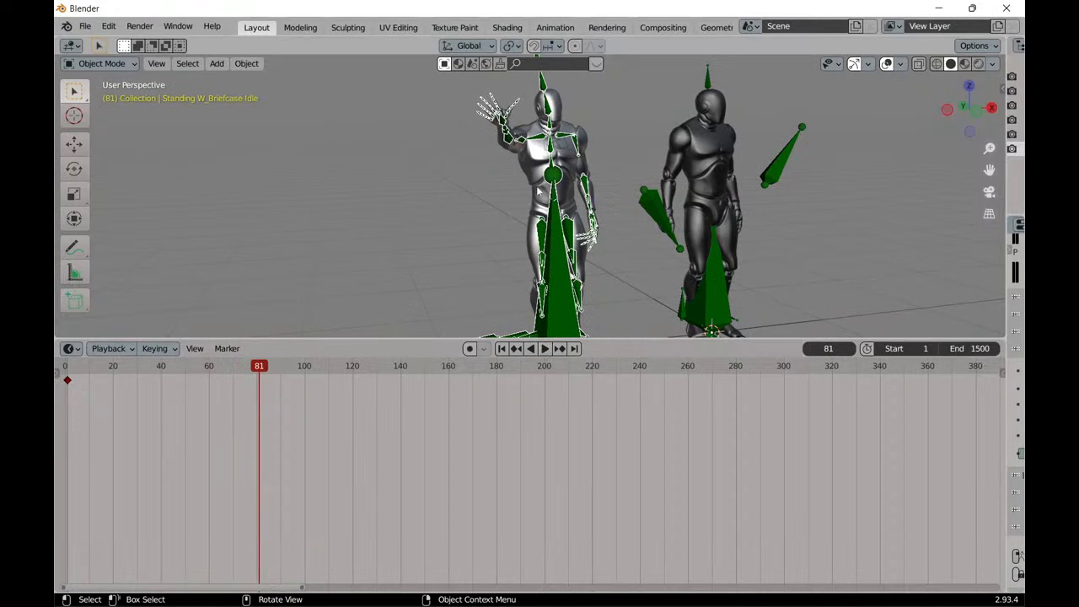
left_click_drag(260, 367, 68, 367)
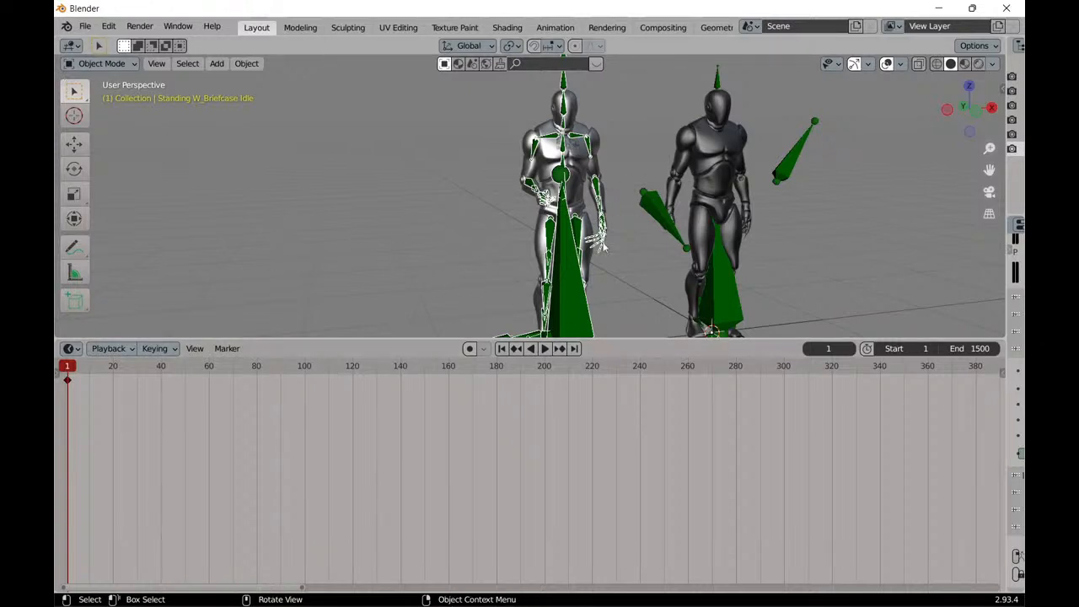
Put the silver mannequin's armature into Pose Mode and select its RightUpLeg bone.
left_click_drag(582, 340, 582, 474)
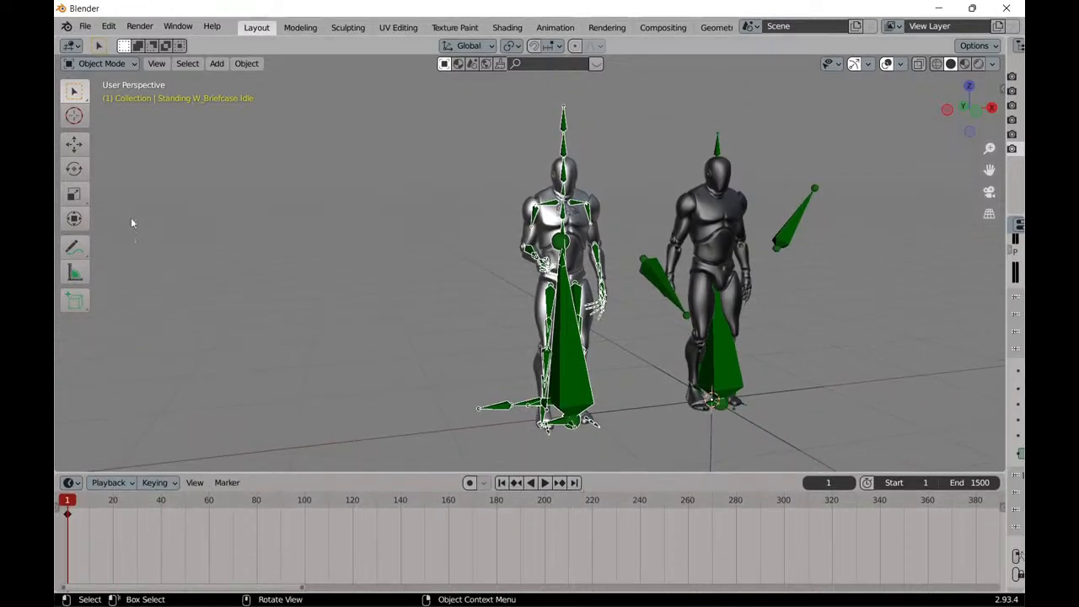
left_click(118, 64)
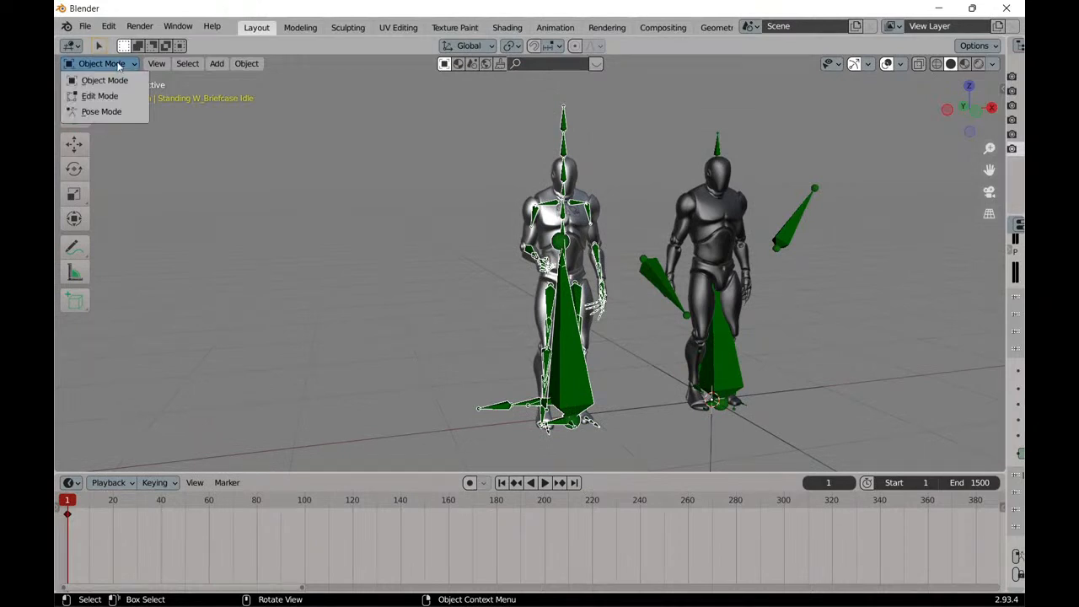
left_click(103, 112)
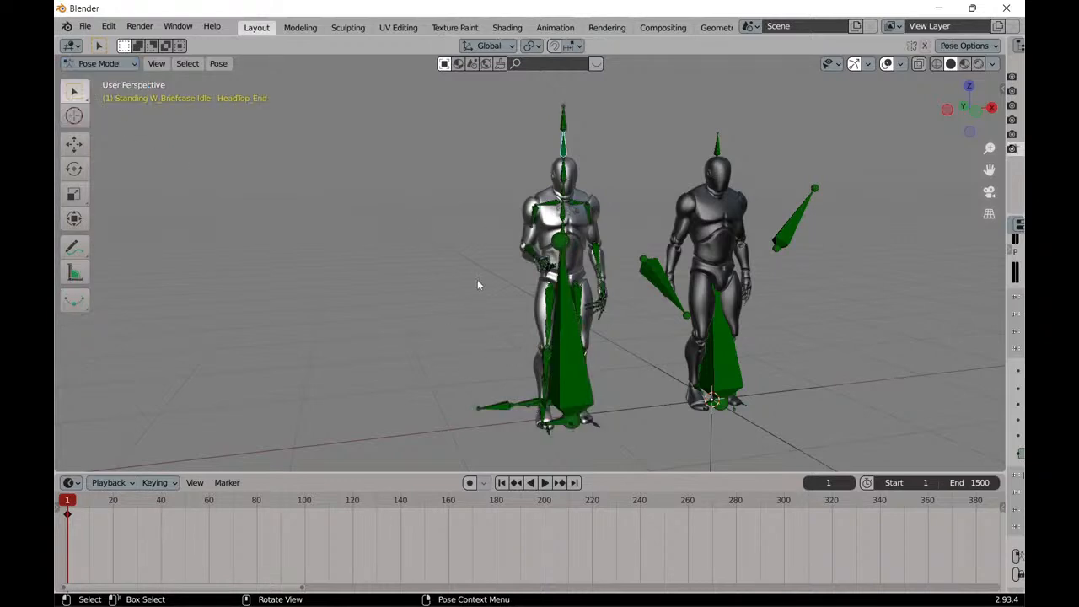
left_click(553, 309)
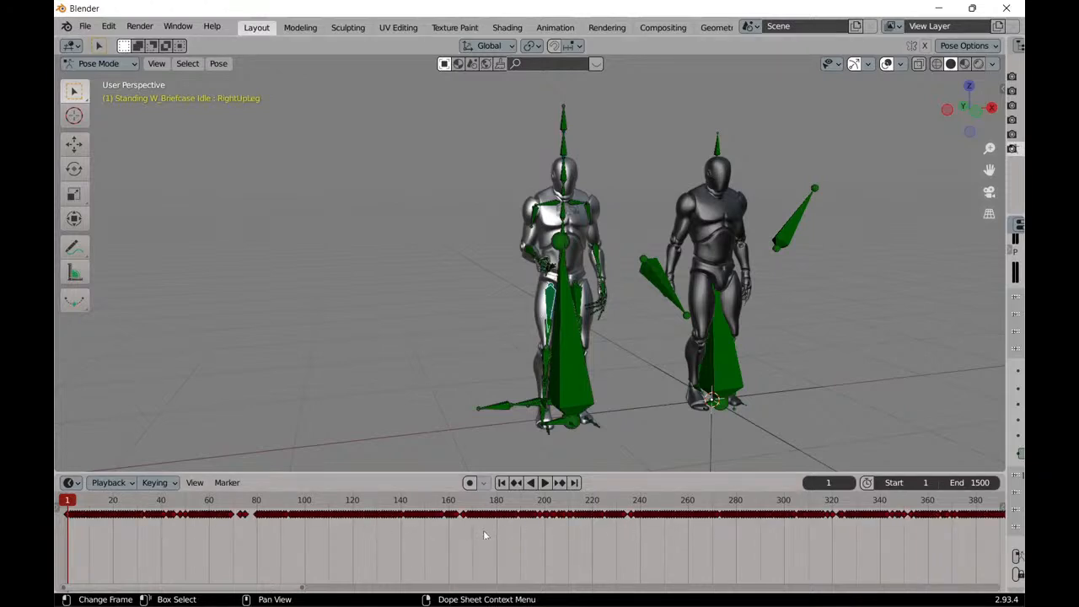
Move the RightUpLeg keyframes between about frames 145 and 197 to start near frame 10.
left_click_drag(463, 473, 462, 274)
left_click_drag(385, 389, 92, 320)
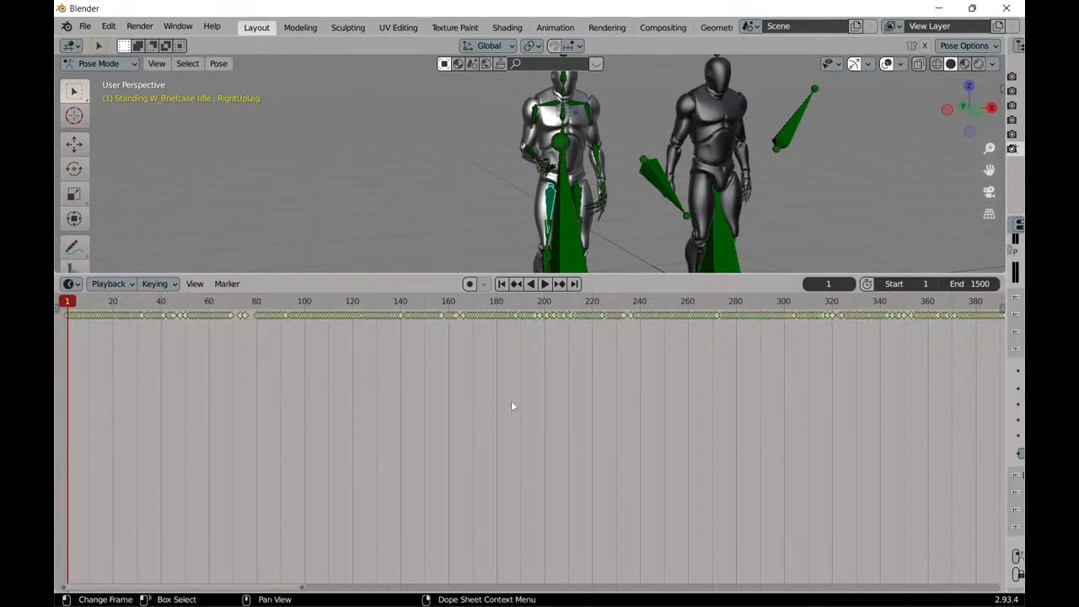
left_click_drag(540, 379, 410, 284)
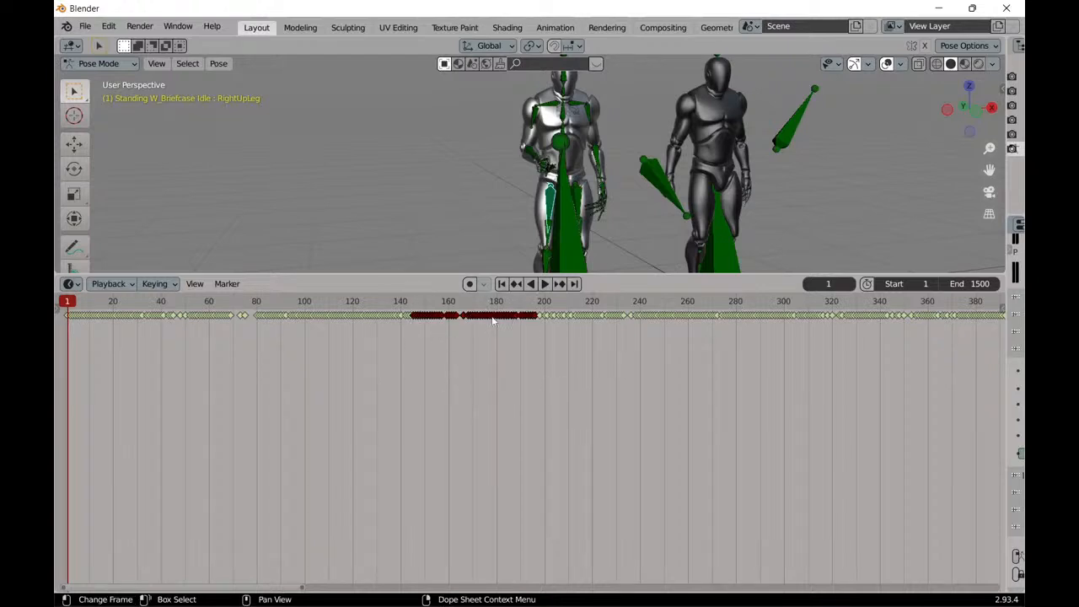
left_click_drag(494, 321, 170, 331)
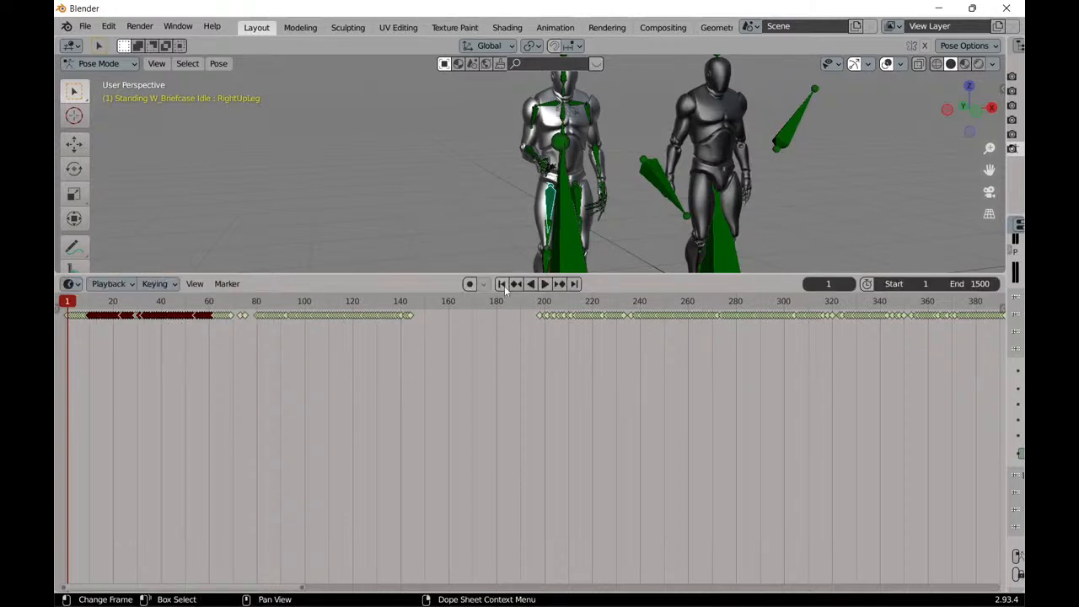
Play the animation with the moved keyframes, replaying it from frame 1 with the mannequins seen from a low angle.
left_click(545, 283)
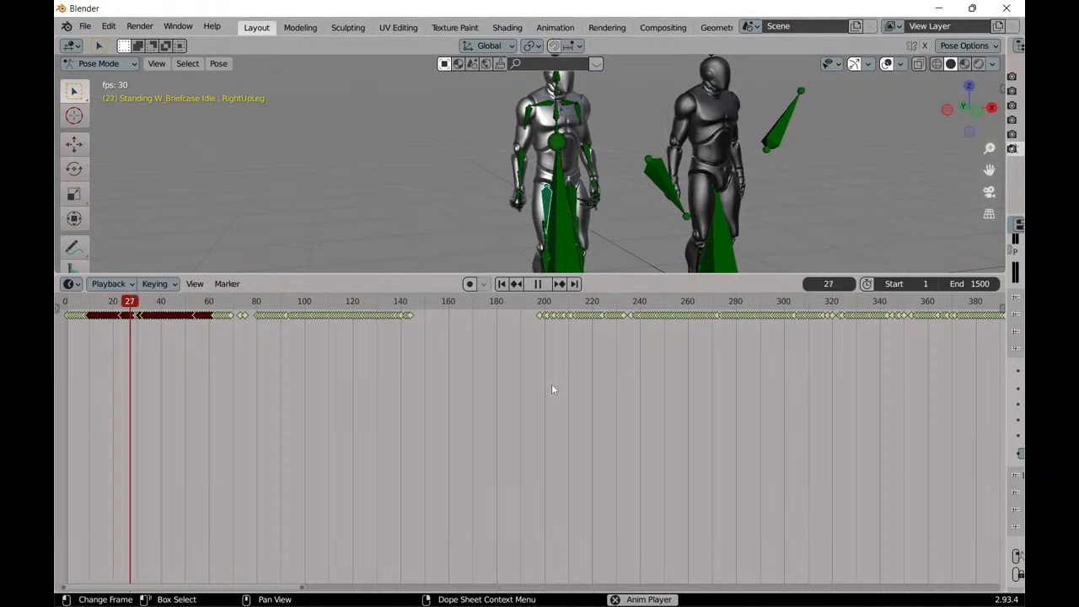
left_click(537, 283)
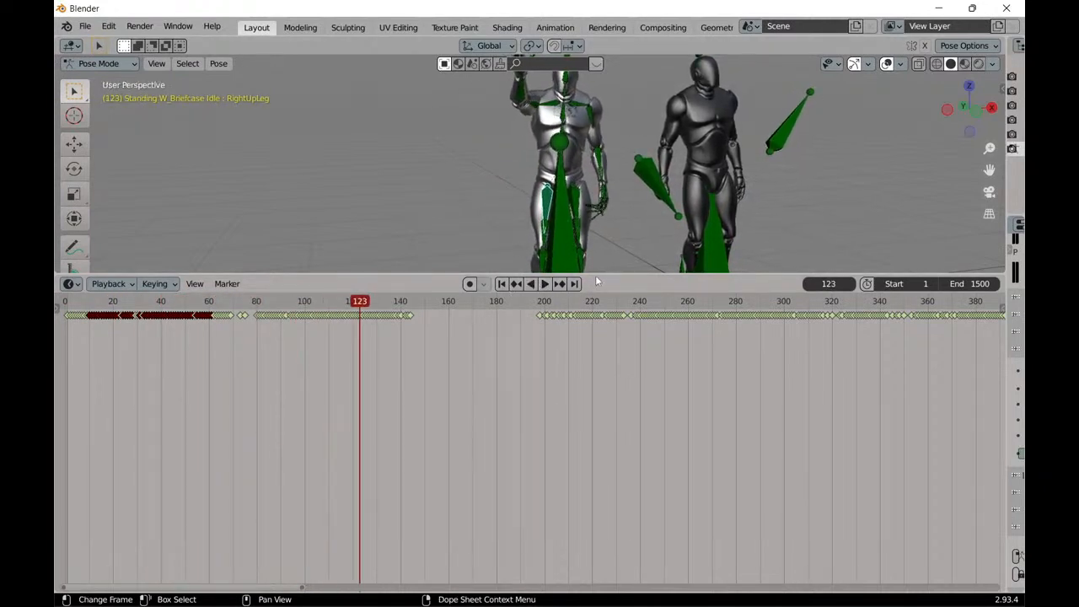
left_click_drag(596, 275, 654, 519)
scroll(555, 364, "up", 5)
scroll(567, 414, "down", 3)
middle_click_drag(517, 428, 531, 387)
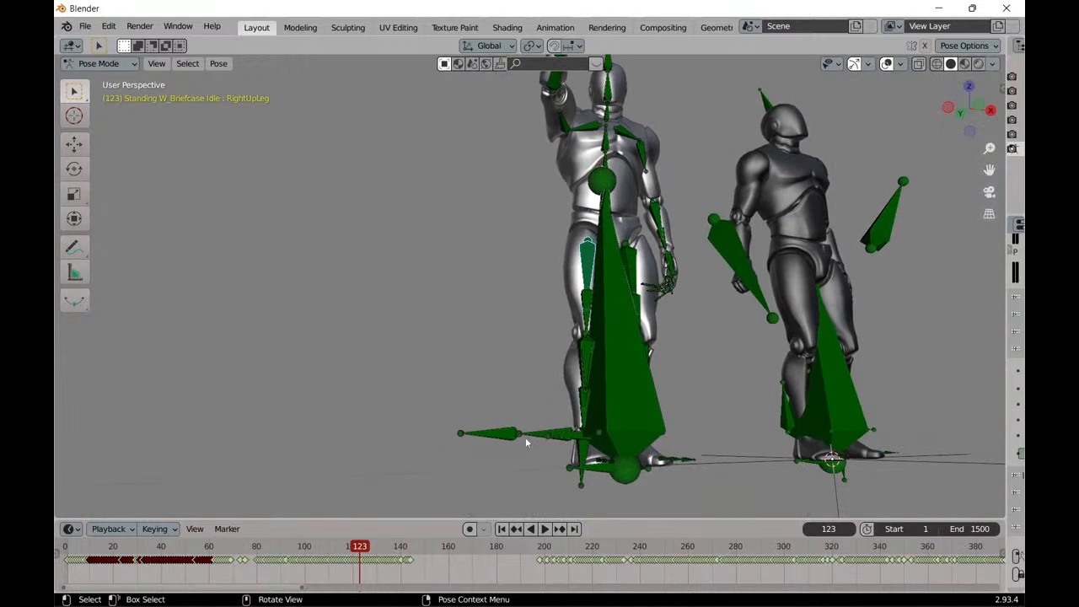
left_click(503, 530)
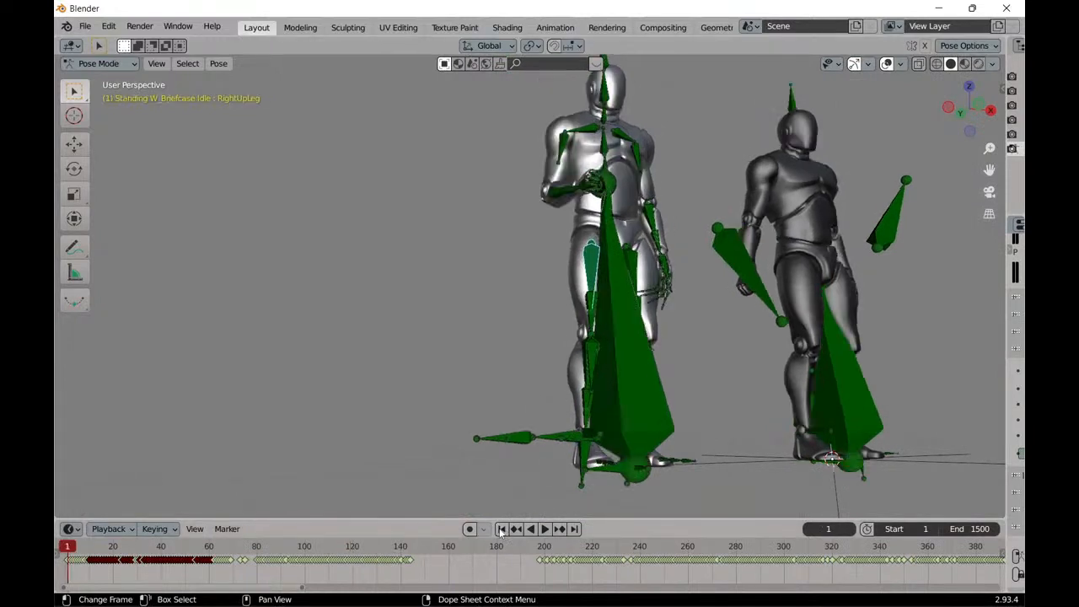
left_click(544, 529)
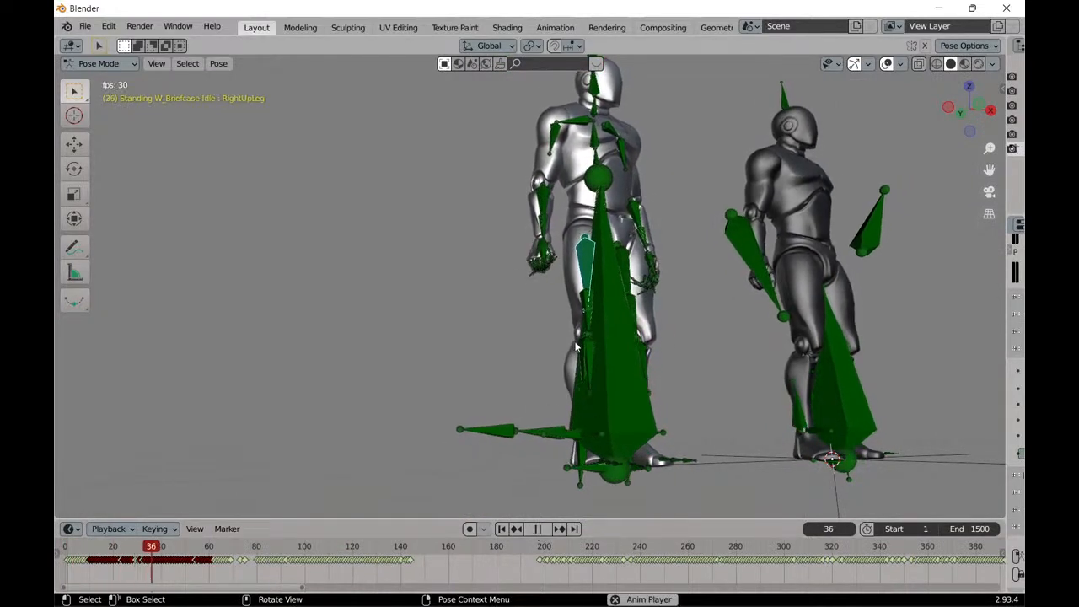
left_click(538, 529)
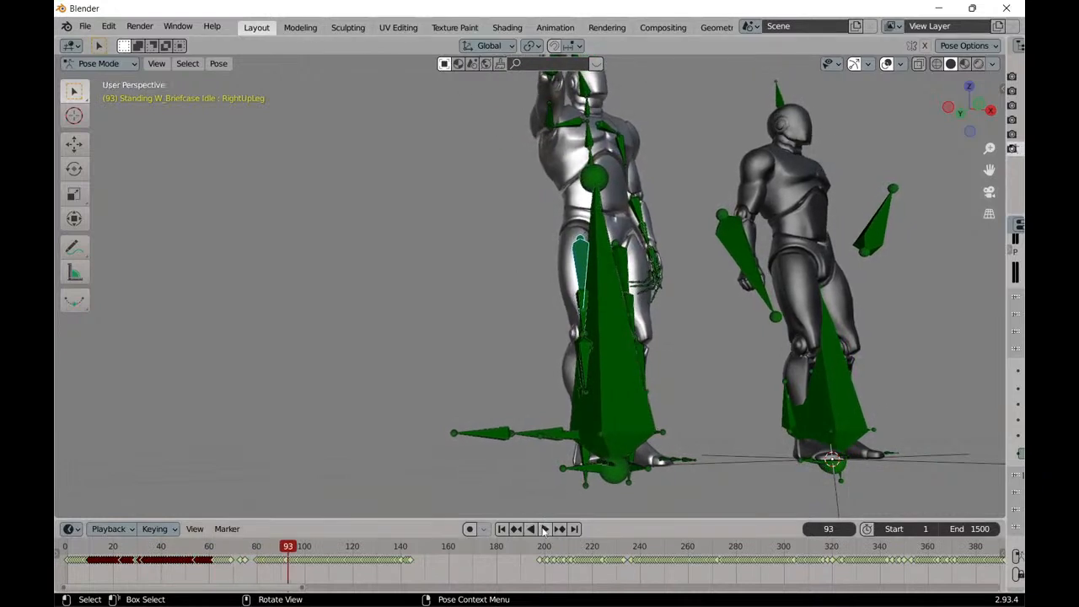
Enlarge the Timeline and scrub to frame 145 at the edge of the keyframe gap, then back to frame 101.
left_click_drag(599, 519, 599, 341)
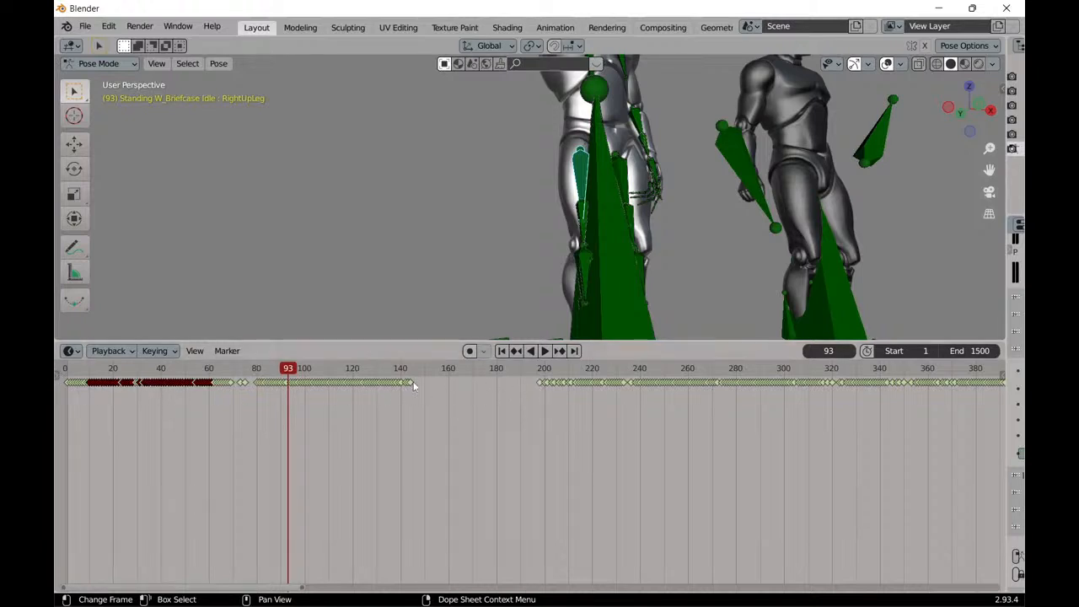
left_click_drag(290, 374, 412, 379)
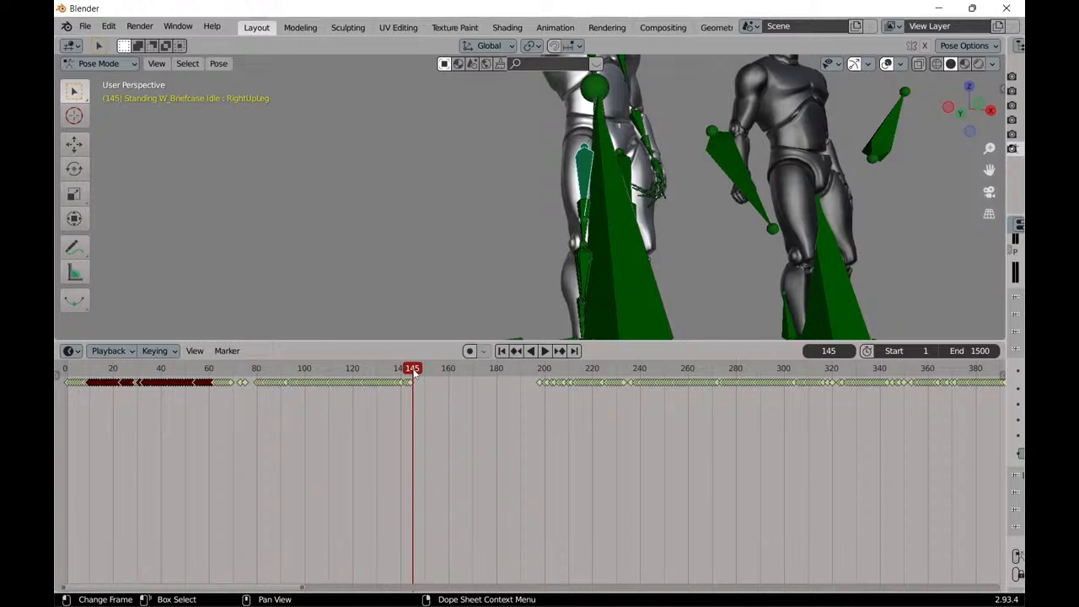
left_click_drag(414, 374, 307, 368)
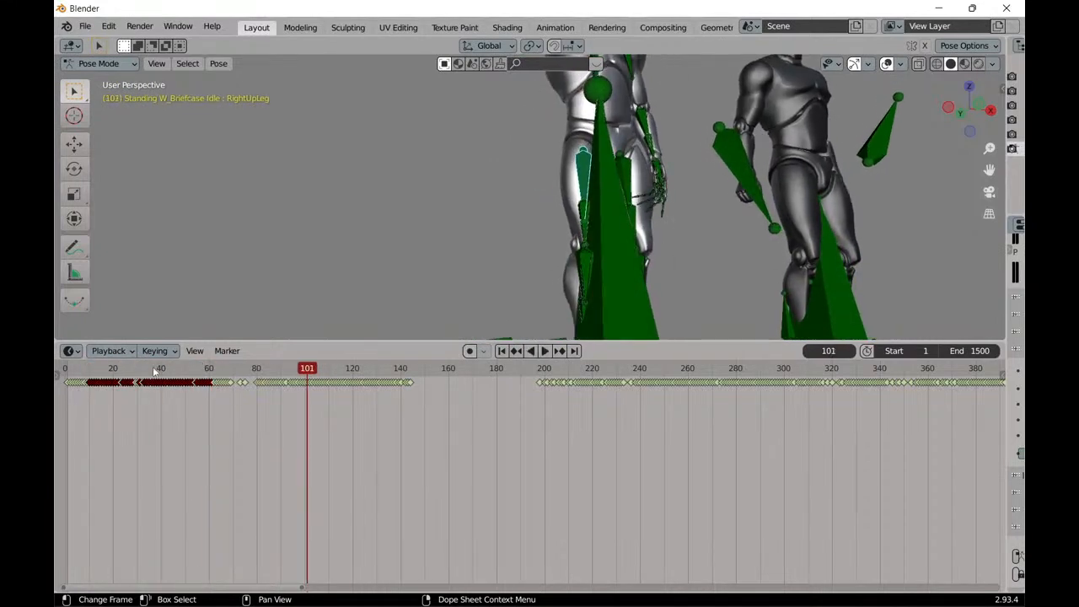
Undo the move of the RightUpLeg keyframes.
left_click(108, 26)
left_click(108, 29)
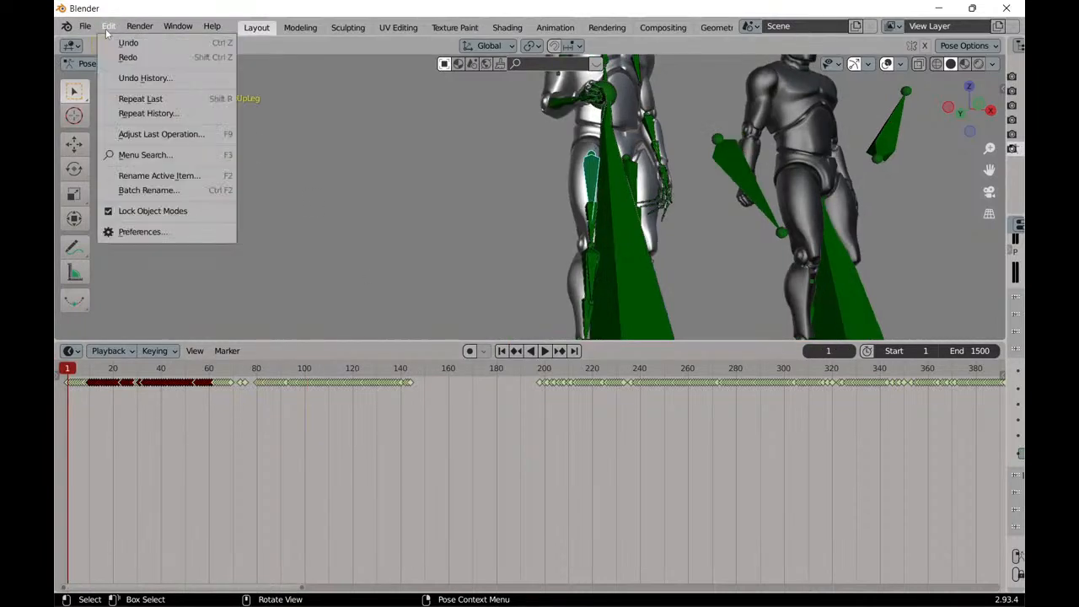
left_click(119, 42)
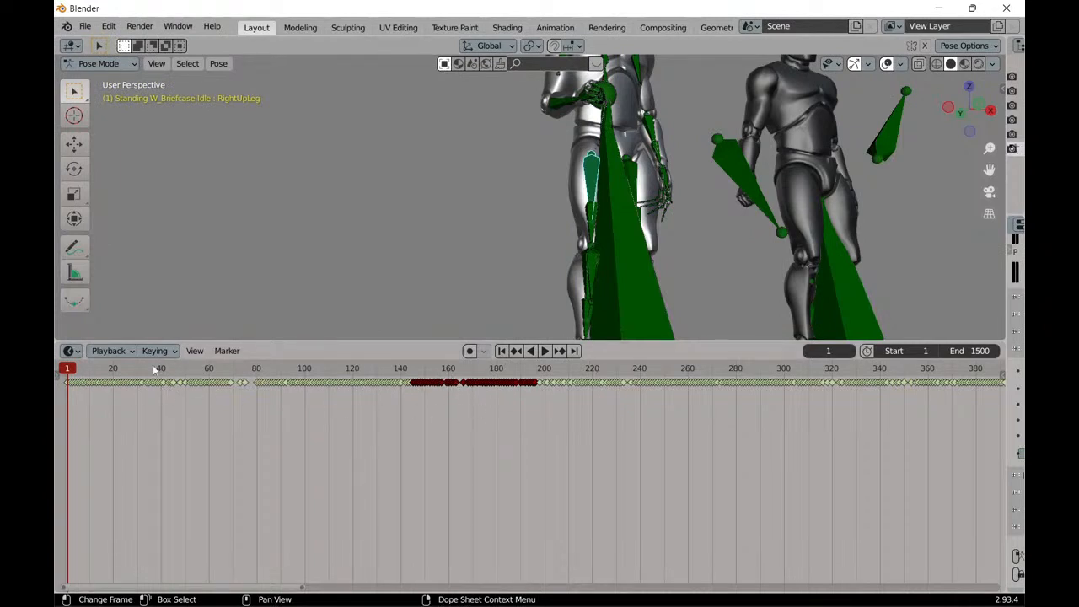
Play and scrub through the animation, returning to the start once and ending on the last frame, 1500.
key("space")
left_click_drag(272, 372, 460, 371)
key("space")
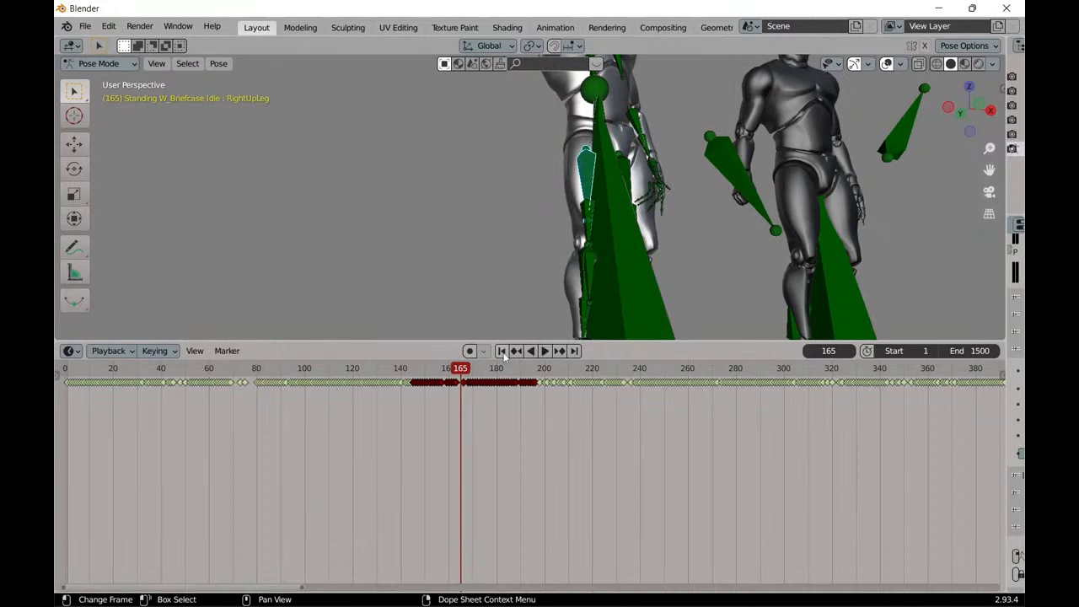
left_click(501, 351)
left_click_drag(66, 372, 422, 373)
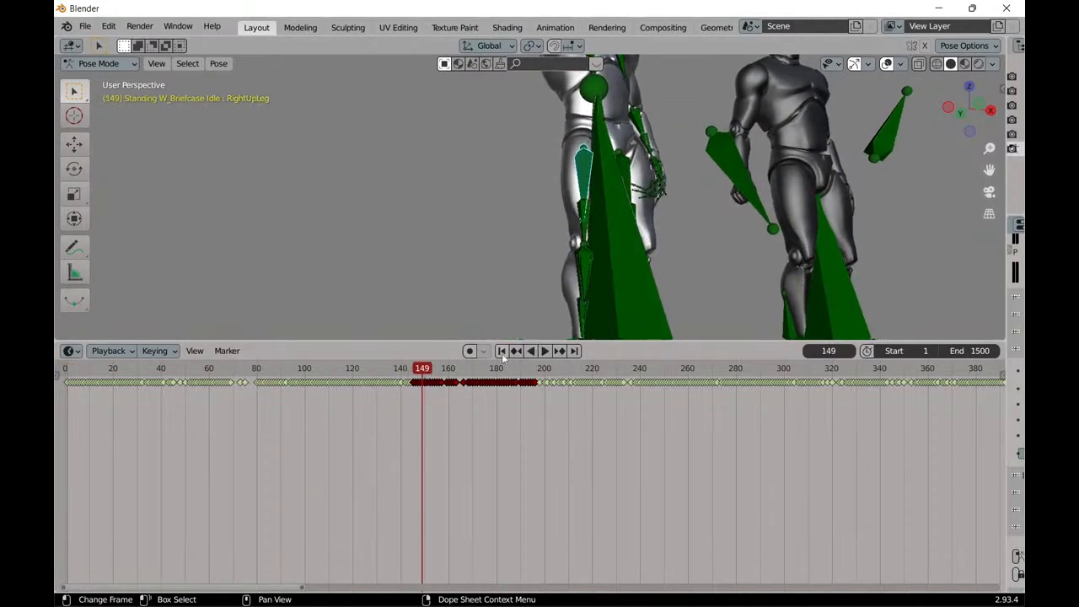
left_click(574, 351)
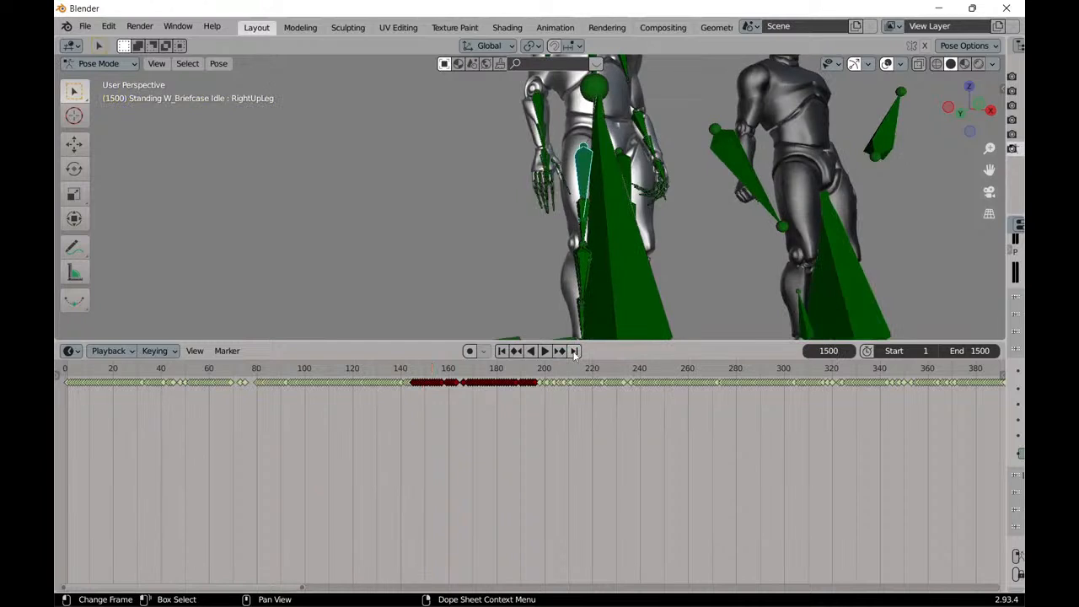
Move the single RightUpLeg keyframe at frame 140 to about frame 147.
left_click(400, 382)
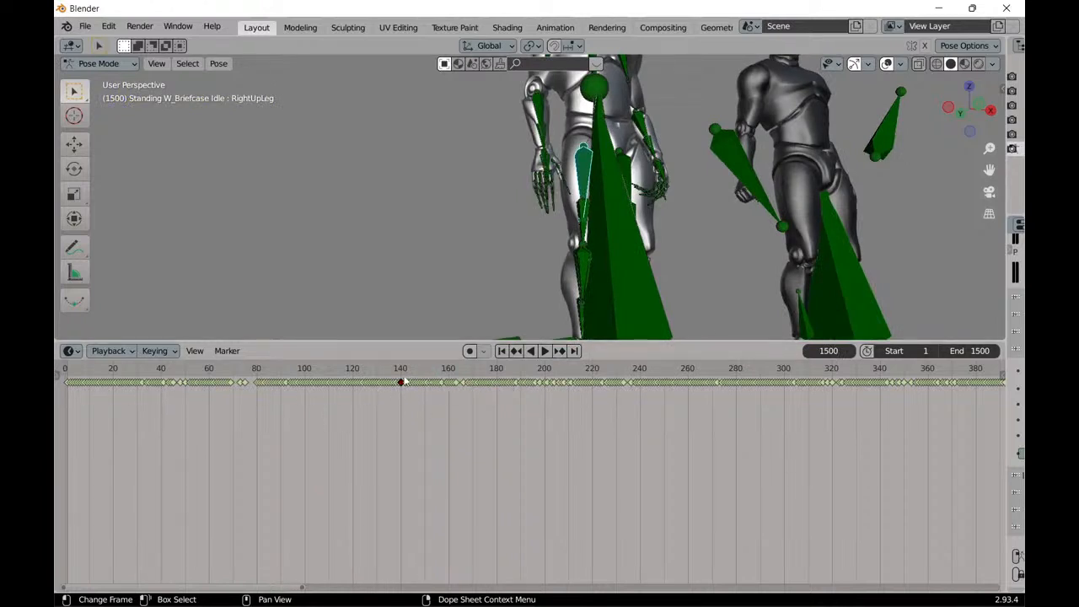
key("g")
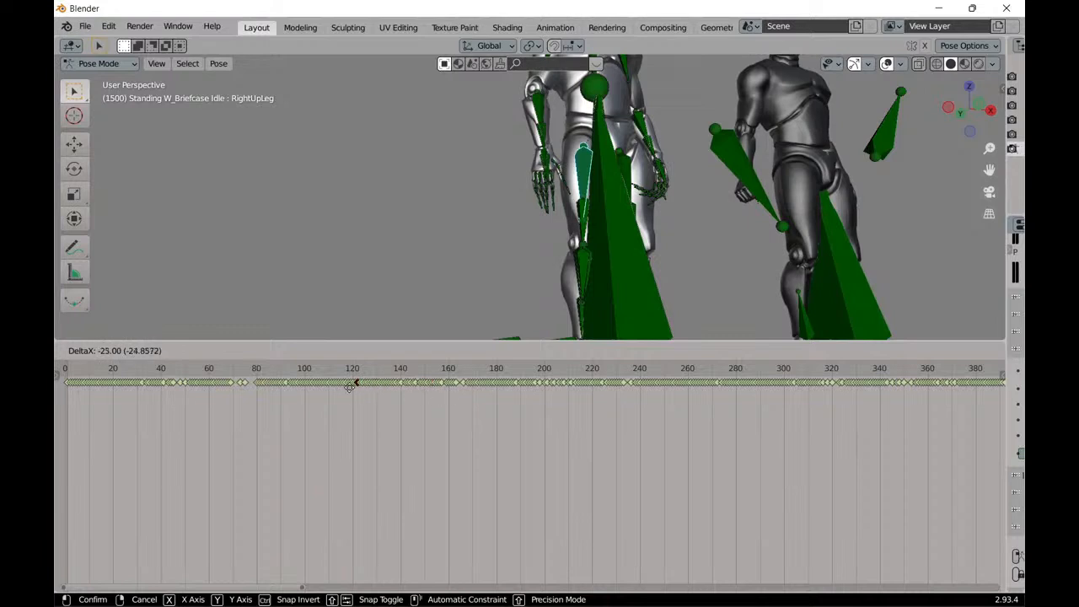
left_click(427, 393)
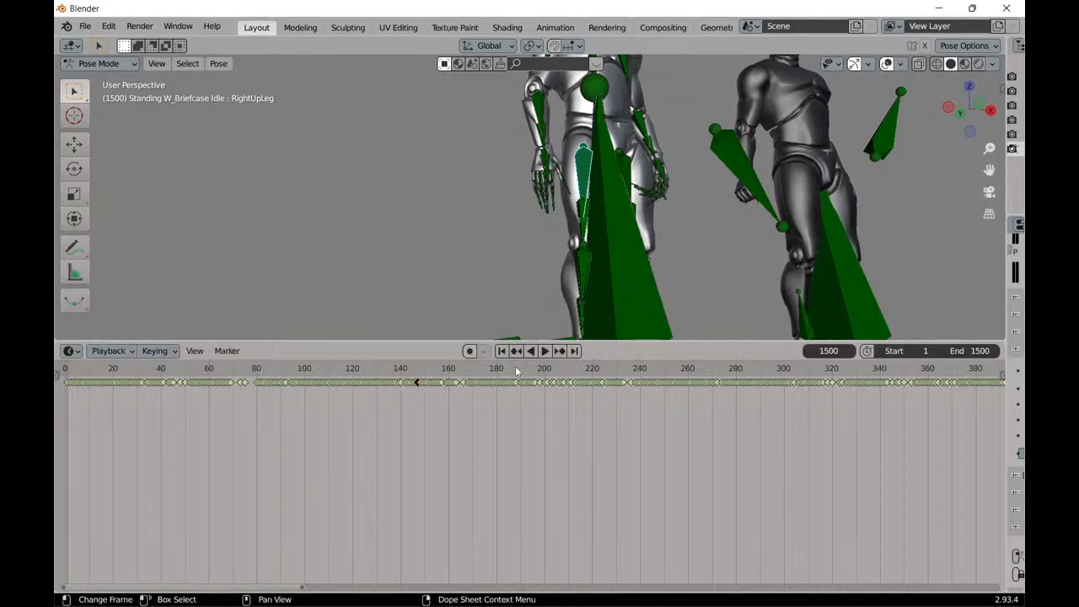
Play the animation around the moved keyframe and stop at frame 161.
left_click(433, 371)
key("space")
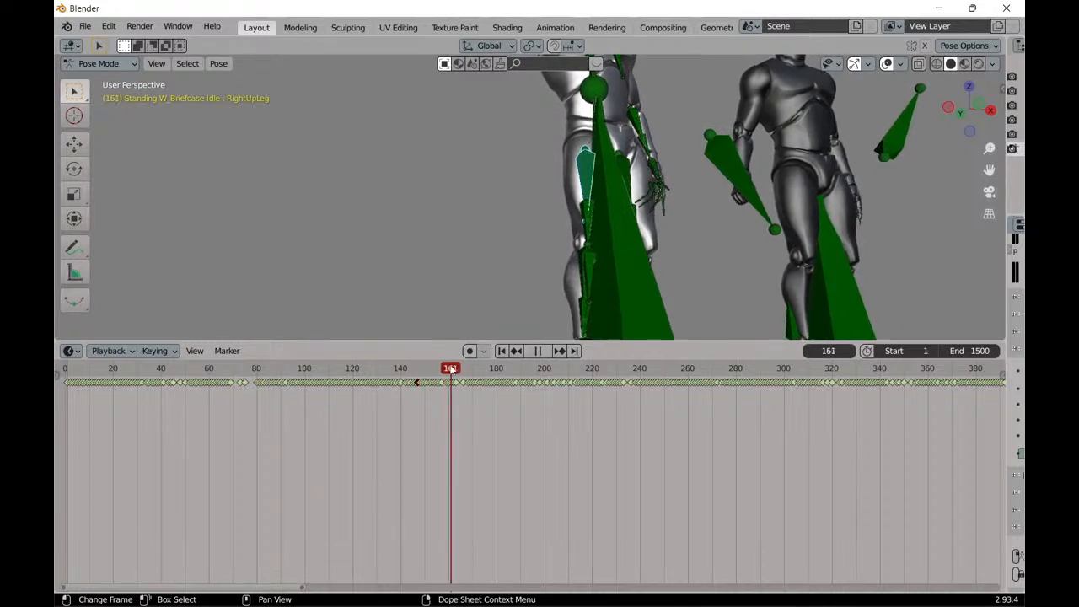
key("space")
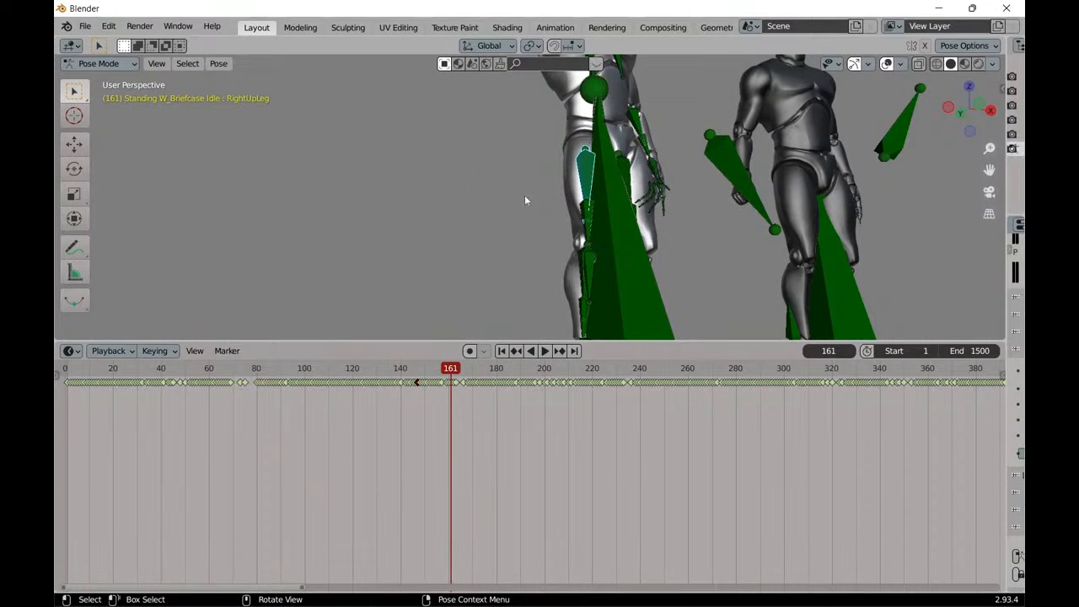
Insert a Location, Rotation & Scale keyframe on the RightUpLeg bone at frame 161.
scroll(506, 198, "down", 3)
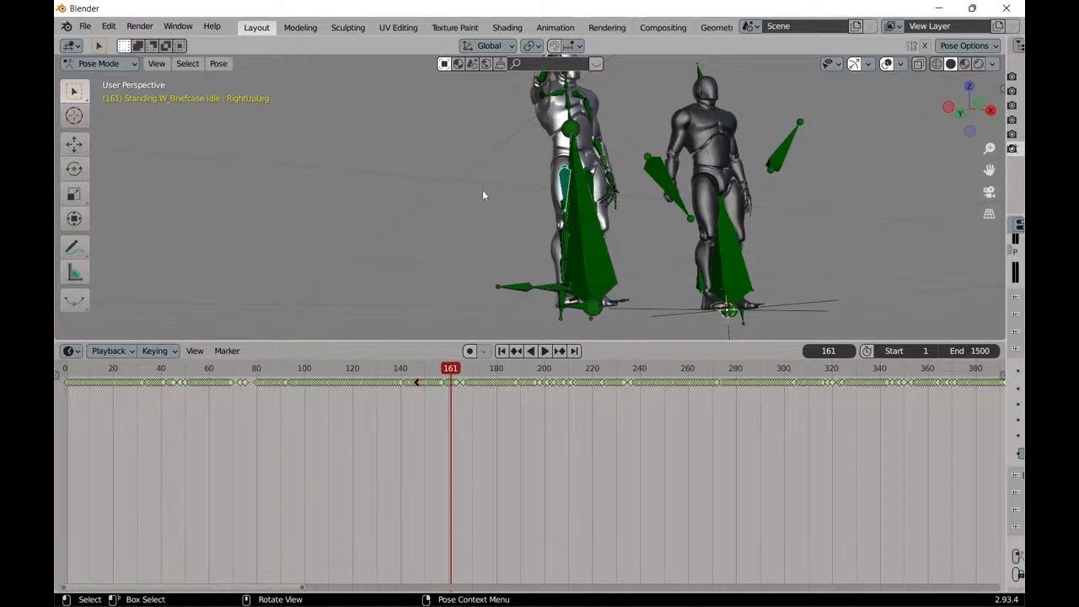
left_click(216, 65)
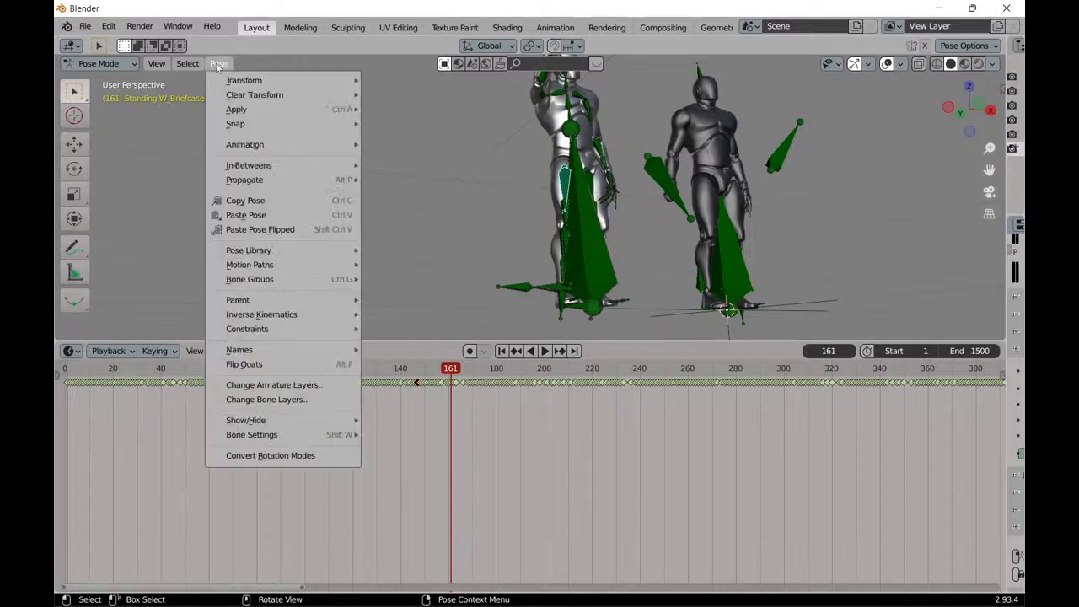
mouse_move(264, 151)
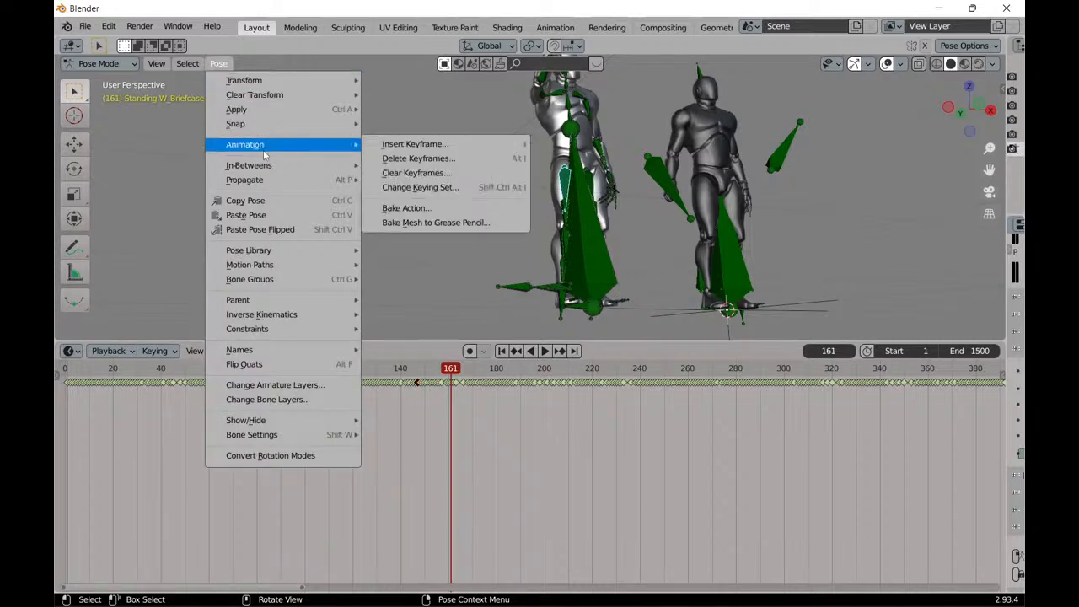
left_click(423, 147)
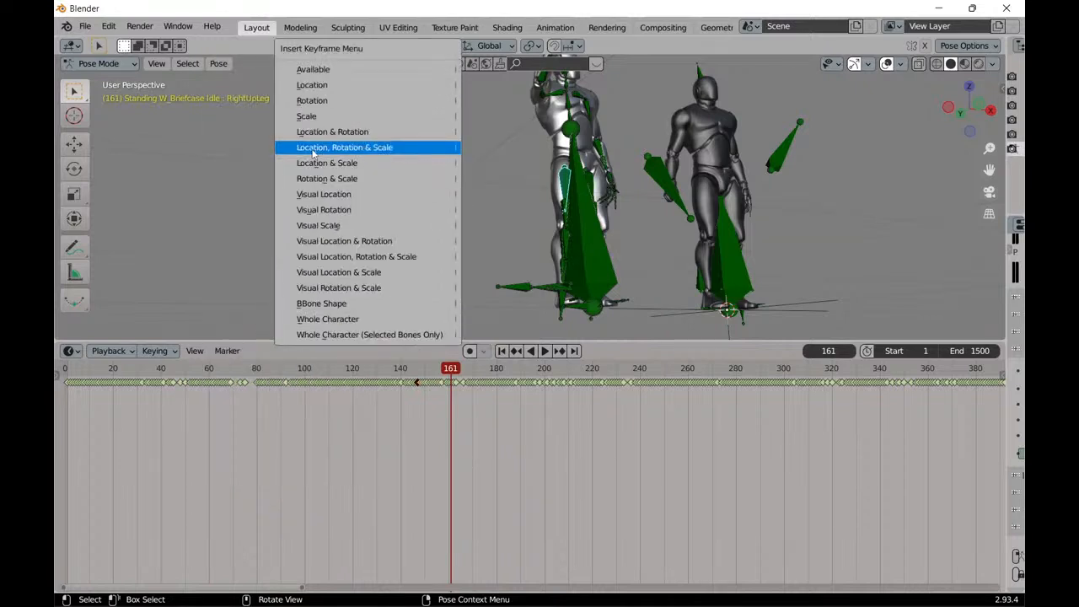
left_click(382, 149)
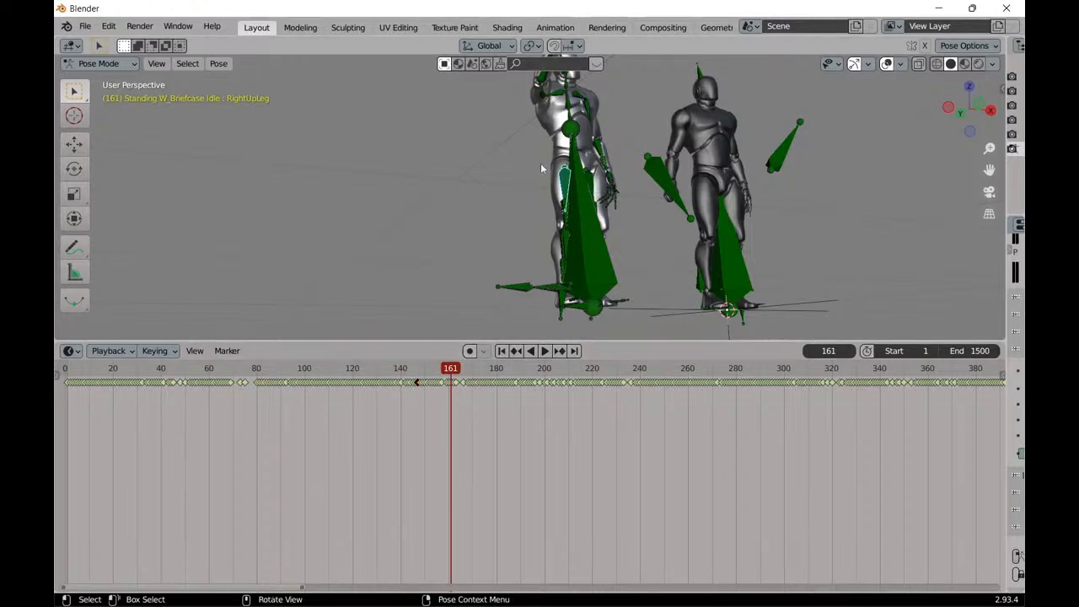
Select the LeftUpLeg bone and box-select its keyframes from about frame 280 to 325.
scroll(542, 195, "up", 5)
middle_click_drag(546, 189, 566, 217)
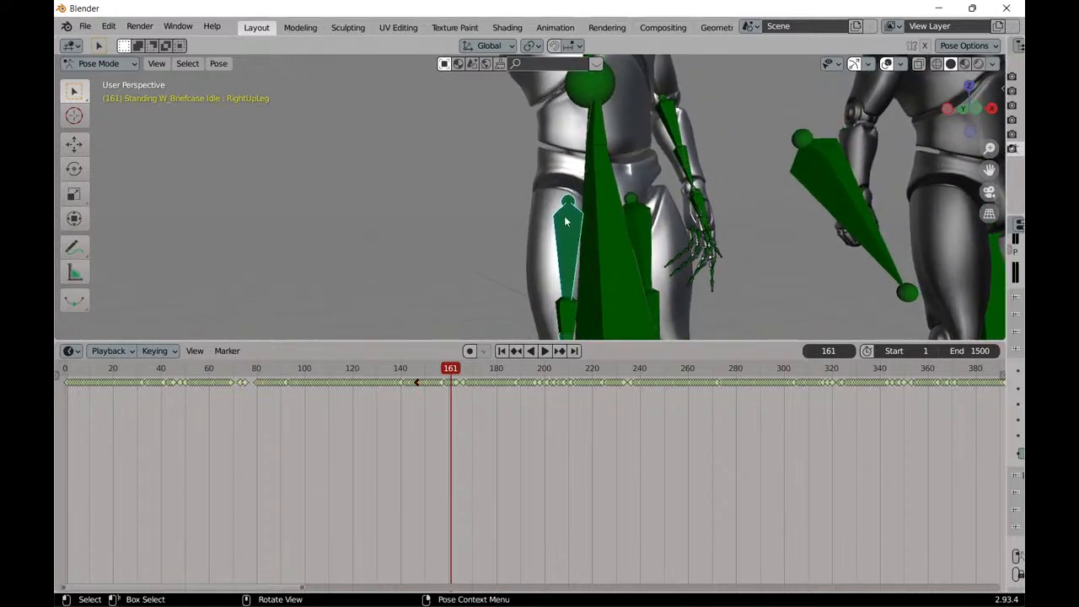
left_click(648, 222)
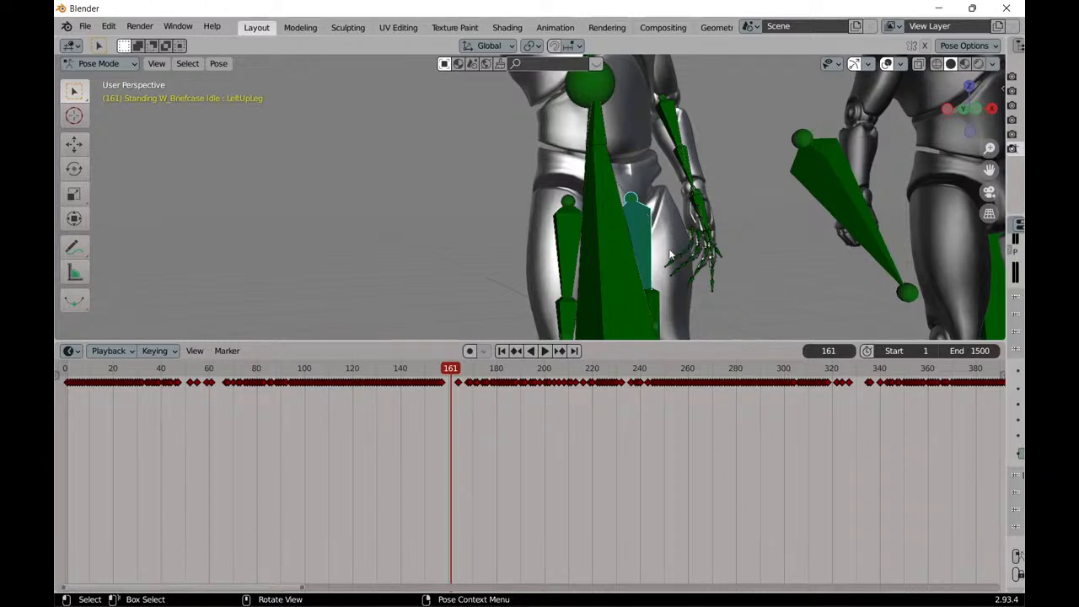
middle_click_drag(552, 210, 591, 227)
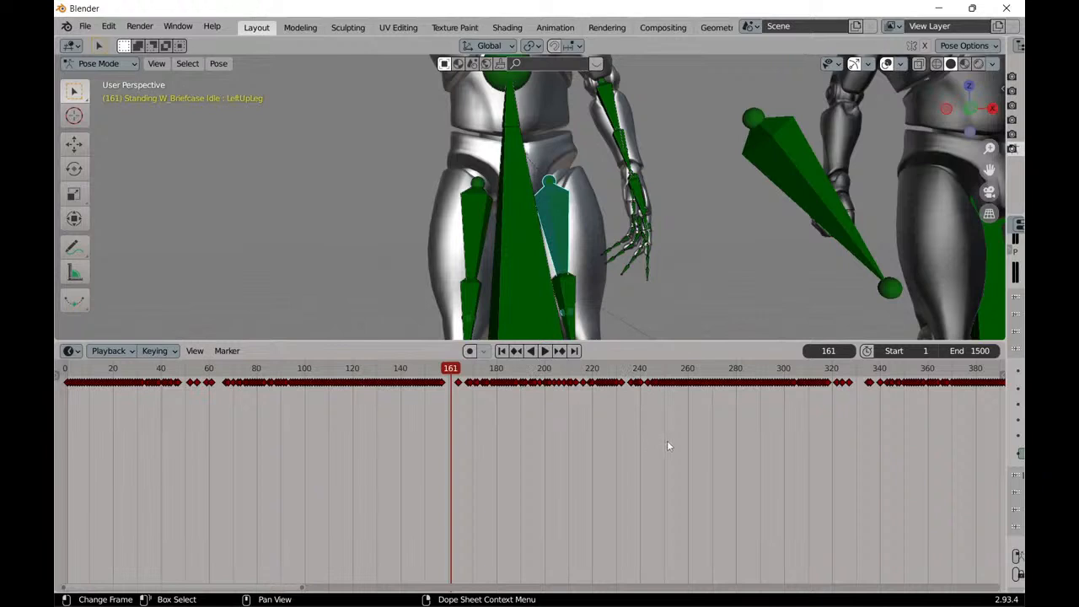
left_click_drag(735, 409, 848, 369)
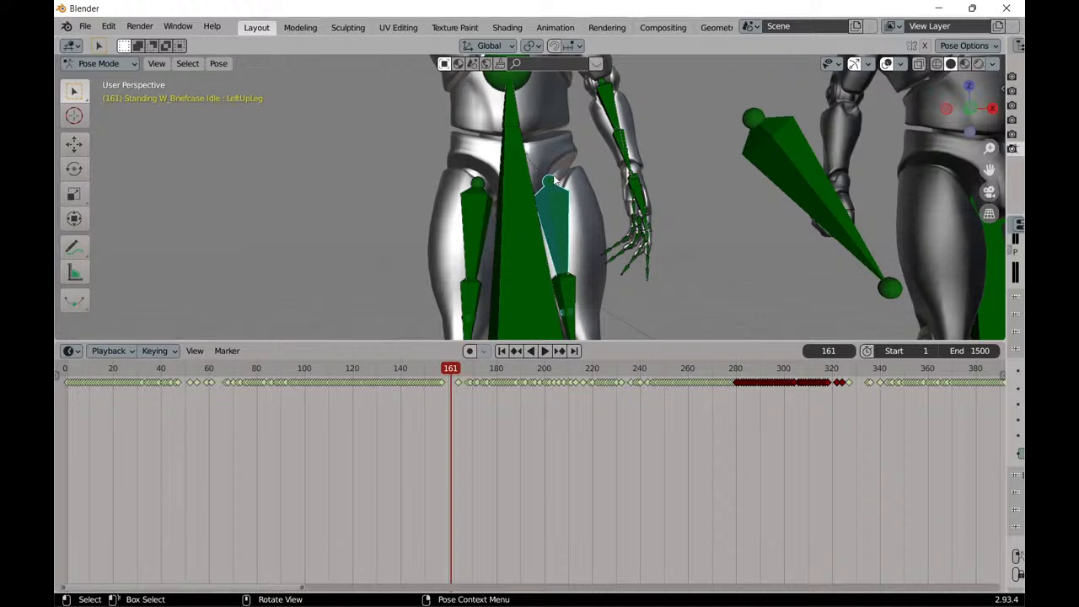
Rotate the LeftUpLeg bone slightly freehand with the Rotate tool's trackball rotation at frame 161.
scroll(558, 220, "down", 5)
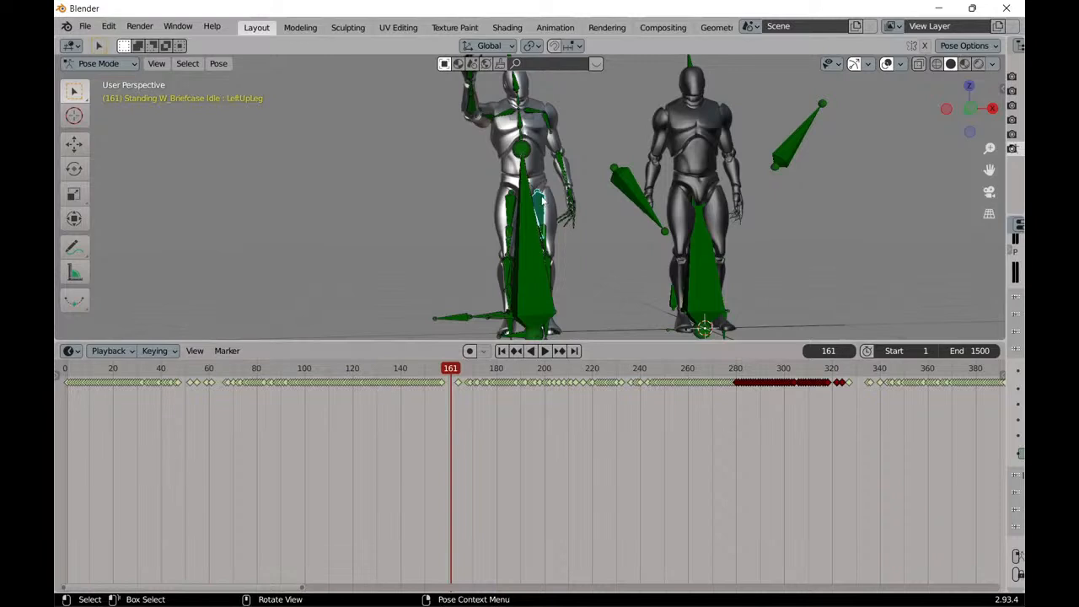
scroll(579, 219, "up", 8)
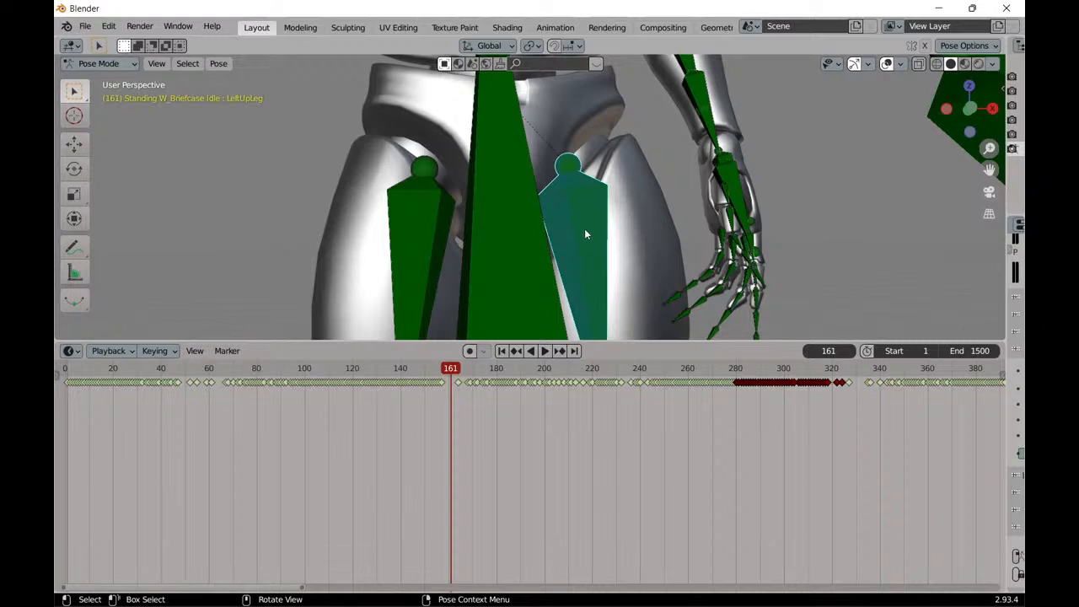
scroll(586, 229, "down", 2)
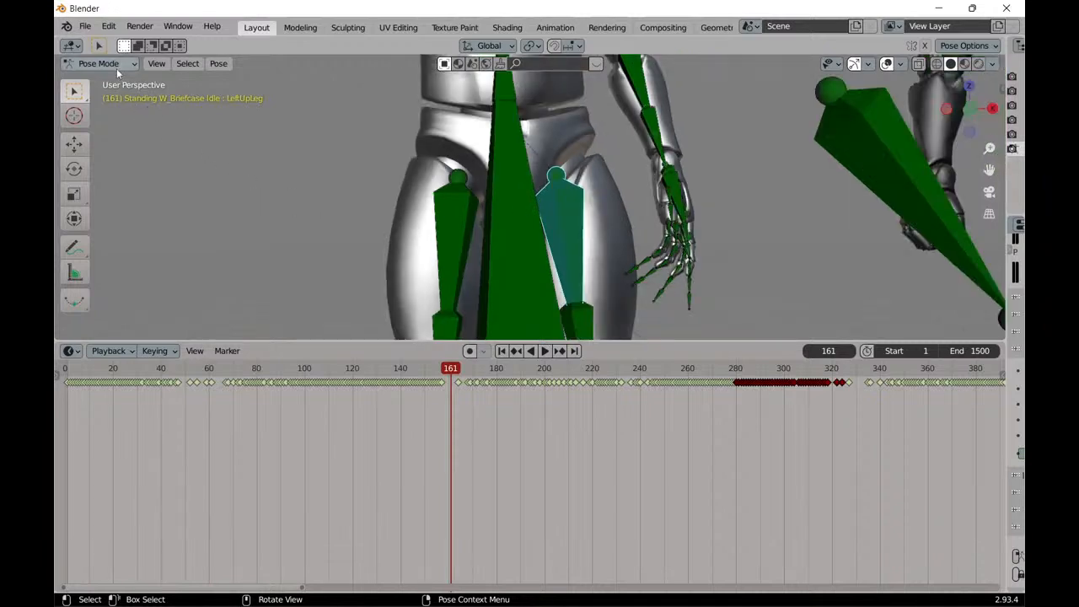
scroll(265, 157, "down", 3)
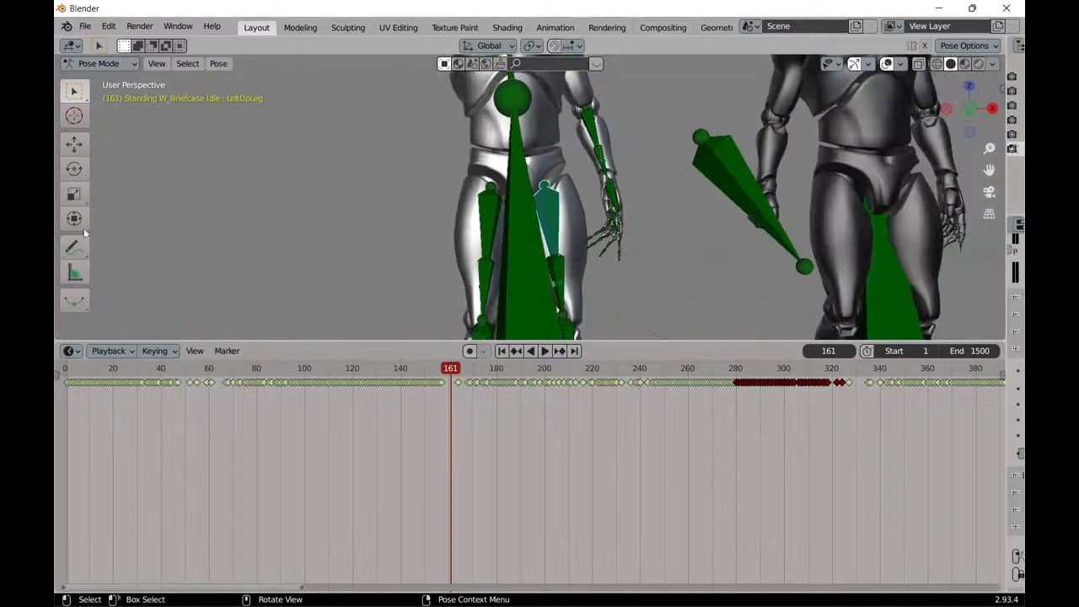
left_click(74, 169)
mouse_move(570, 211)
left_mouse_down()
mouse_move(628, 189)
mouse_move(558, 198)
mouse_move(565, 207)
left_mouse_up()
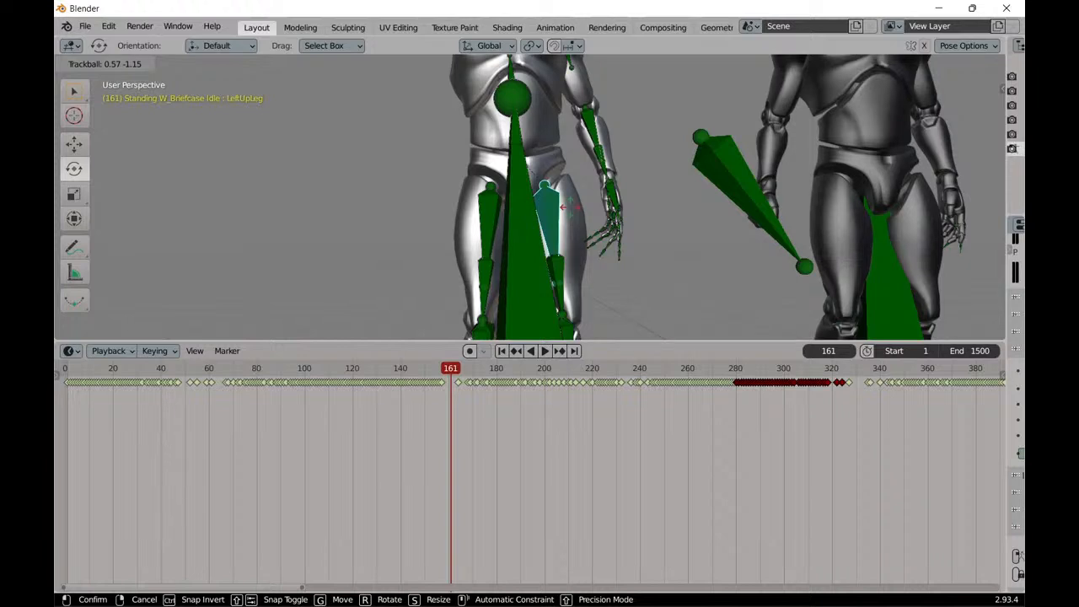
left_click(569, 206)
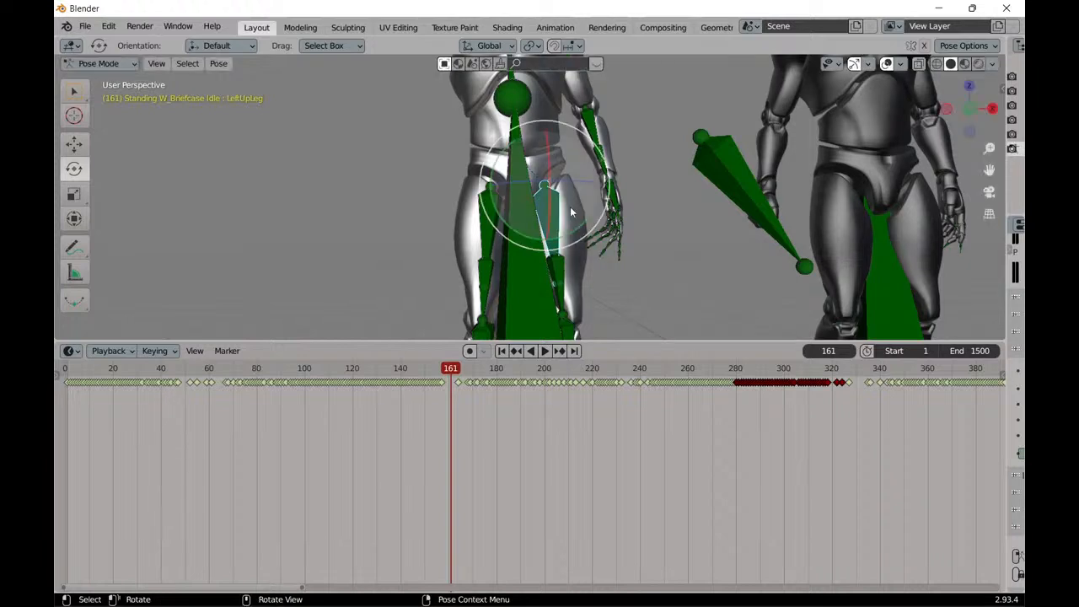
left_click(470, 351)
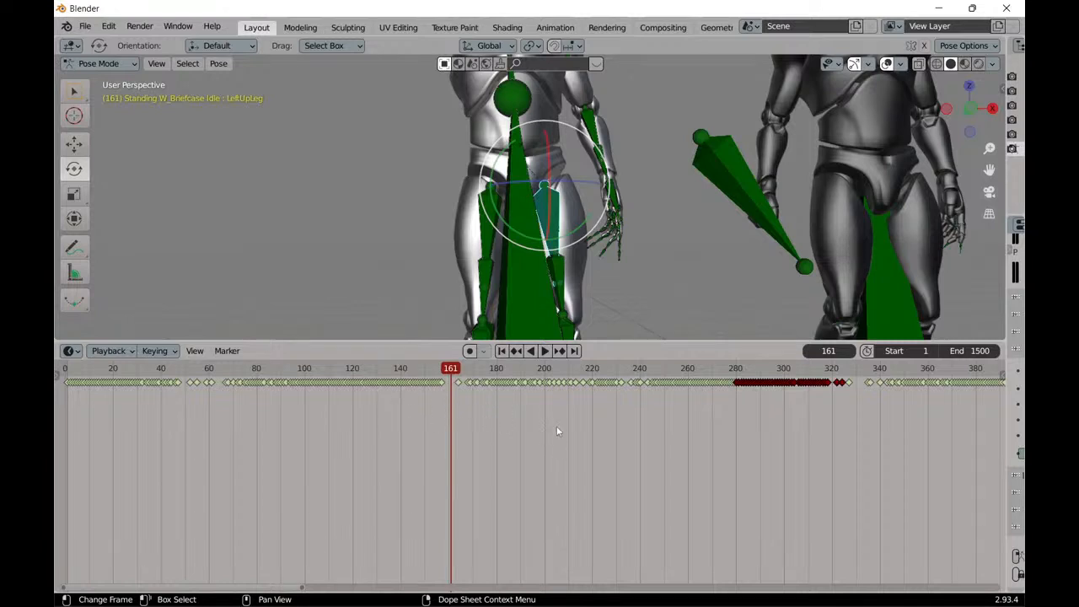
Switch to the PixCap editor and examine the mannequin's leg and upper-body bones for comparison.
scroll(359, 222, "down", 5)
middle_click_drag(377, 213, 429, 210)
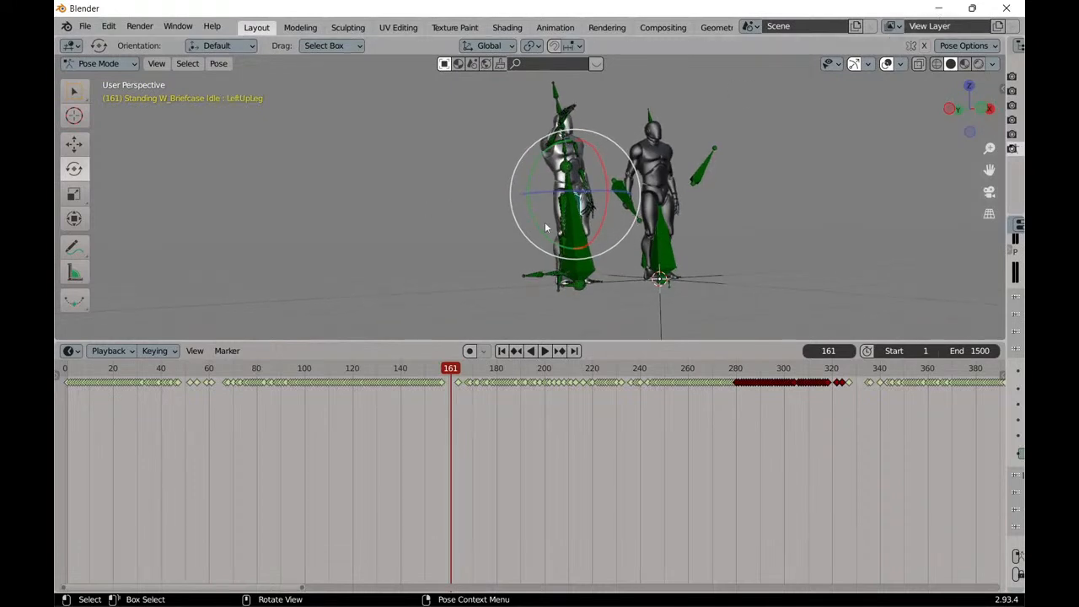
mouse_move(237, 591)
left_click(231, 496)
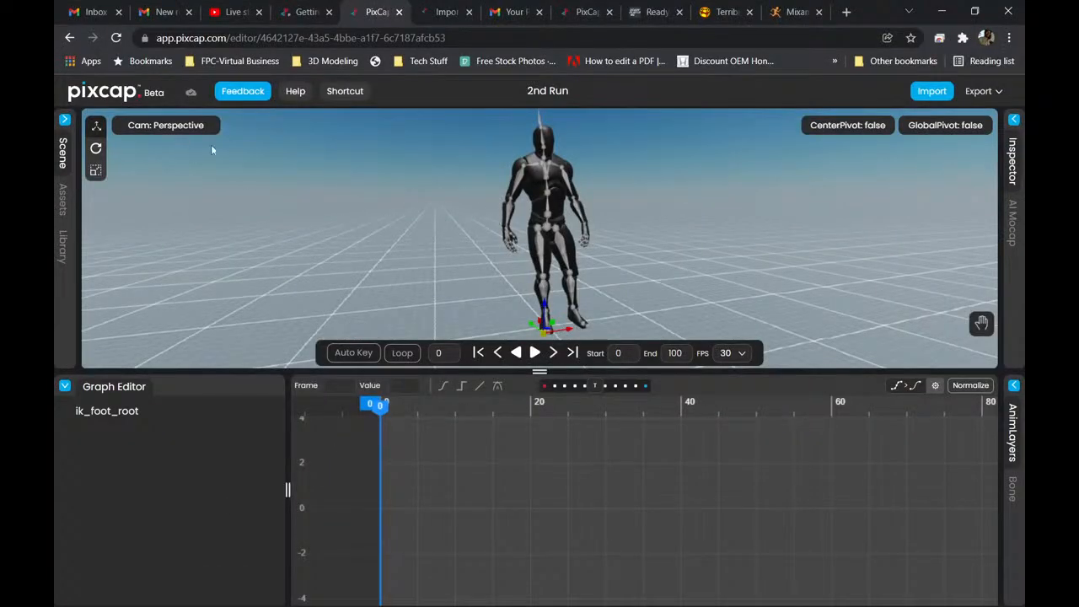
scroll(387, 212, "up", 5)
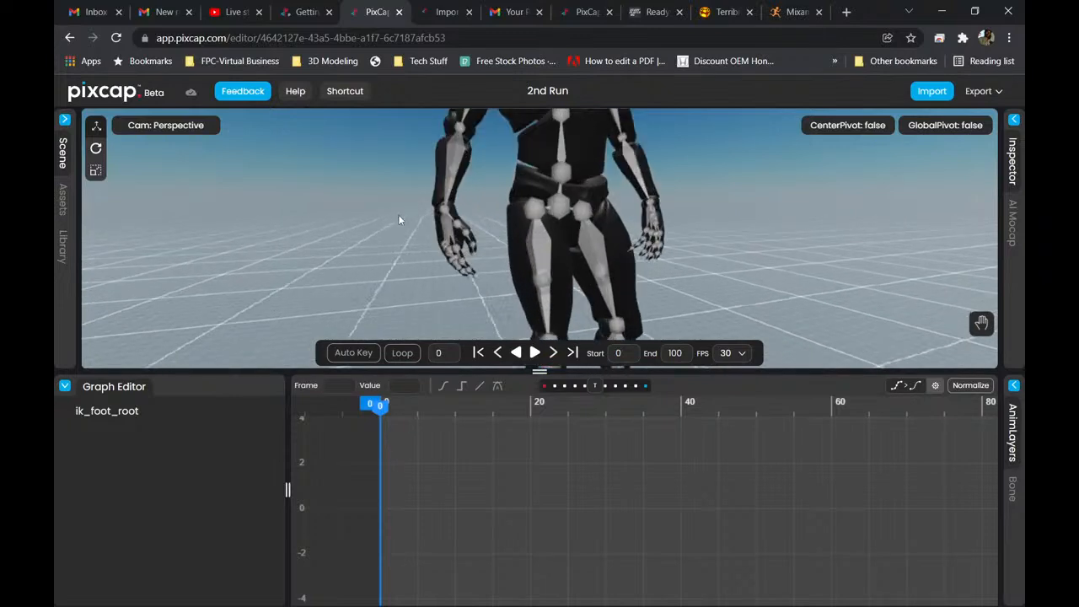
scroll(396, 218, "up", 3)
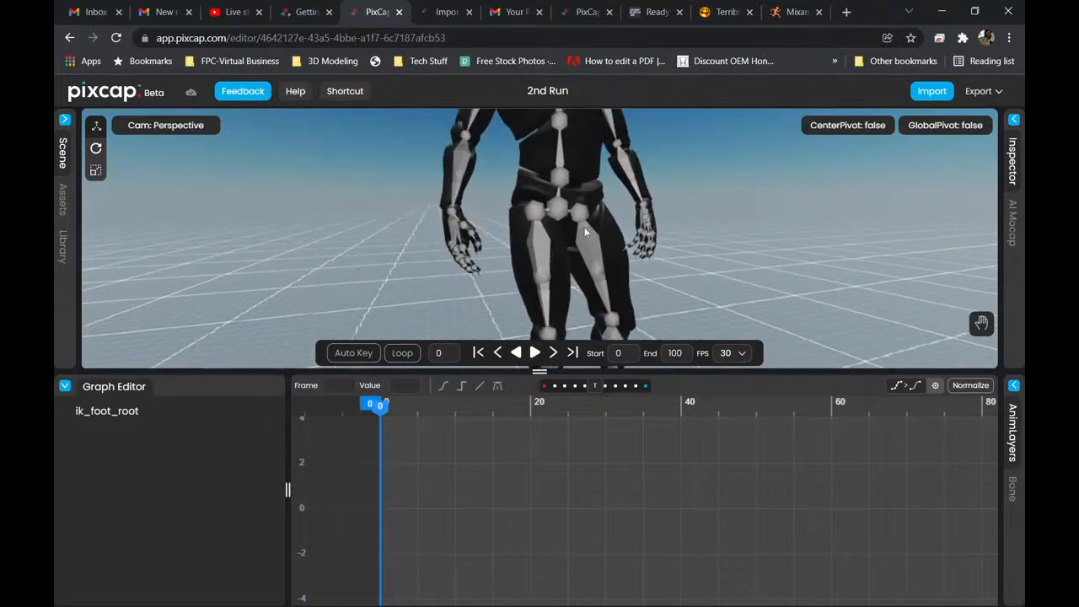
scroll(540, 229, "down", 3)
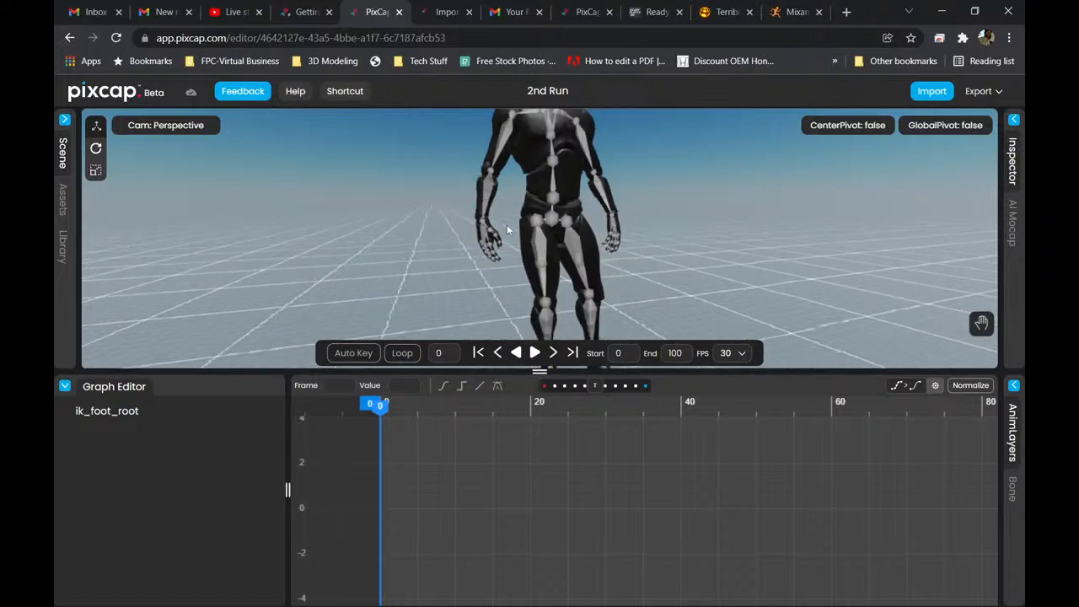
left_click_drag(523, 225, 435, 225)
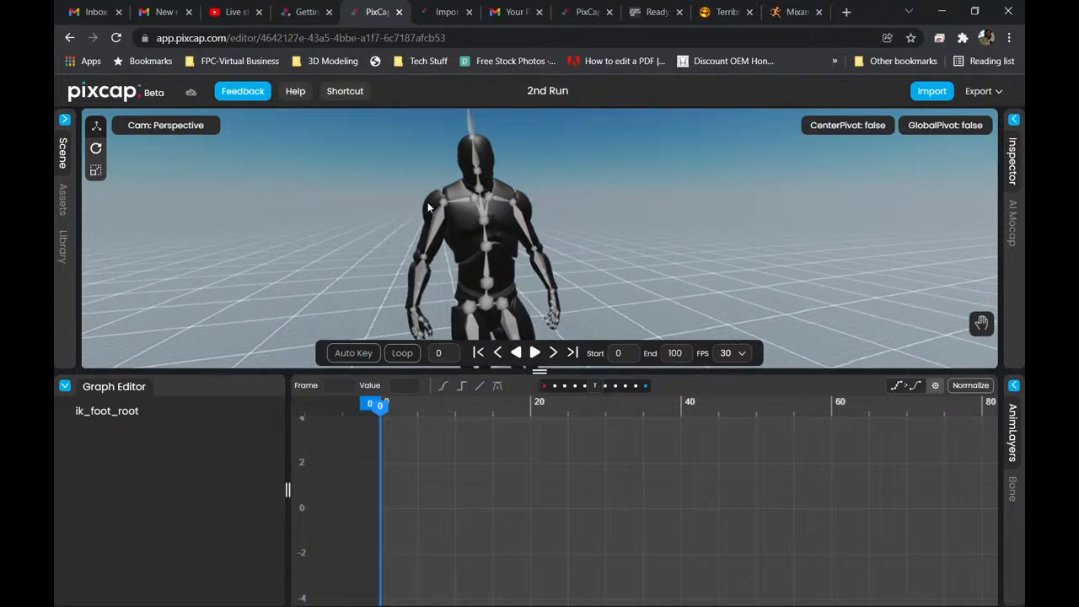
Turn on Auto Key and play the 2nd Run animation, restarting once from frame 0 and pausing partway.
left_click(349, 355)
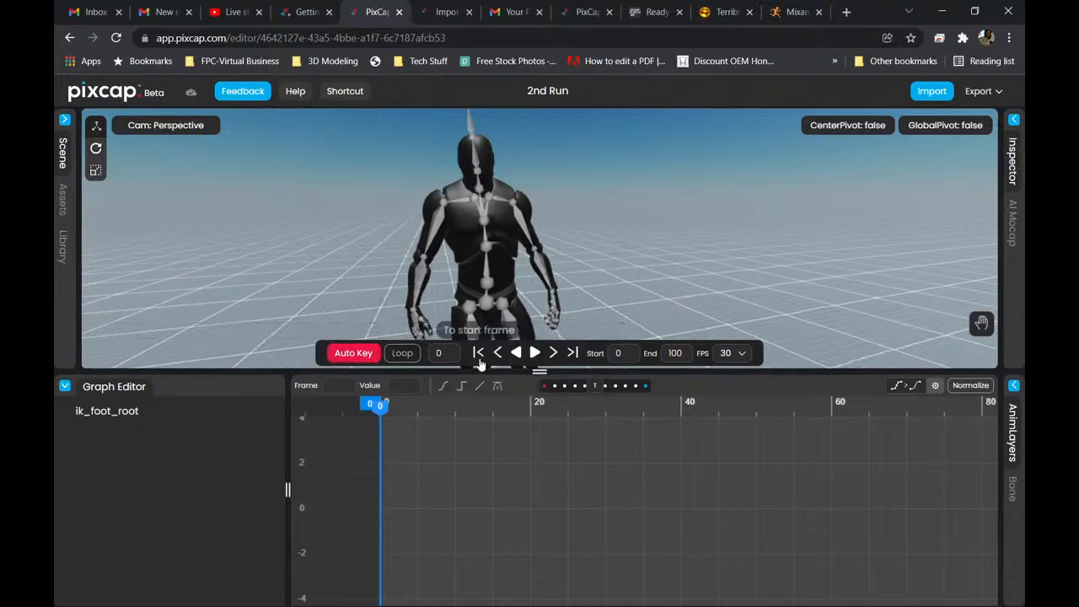
left_click(535, 353)
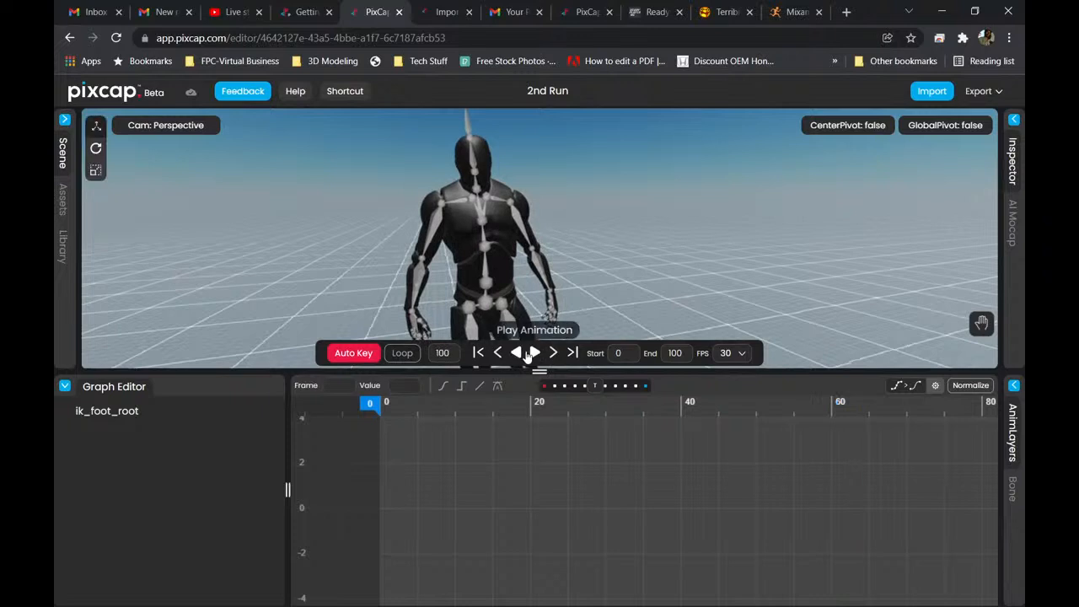
left_click(478, 353)
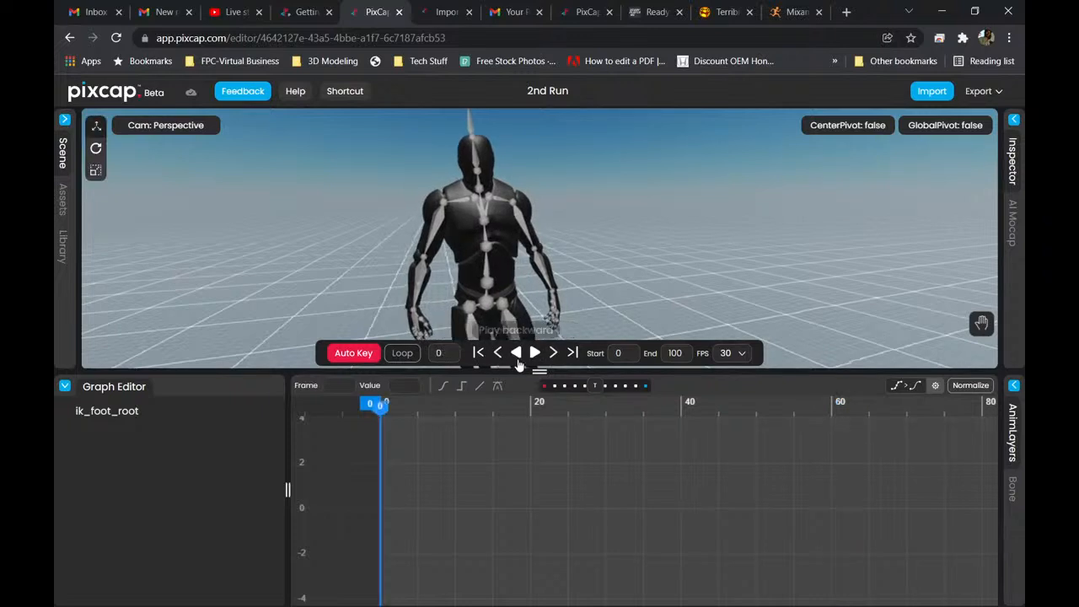
left_click(533, 355)
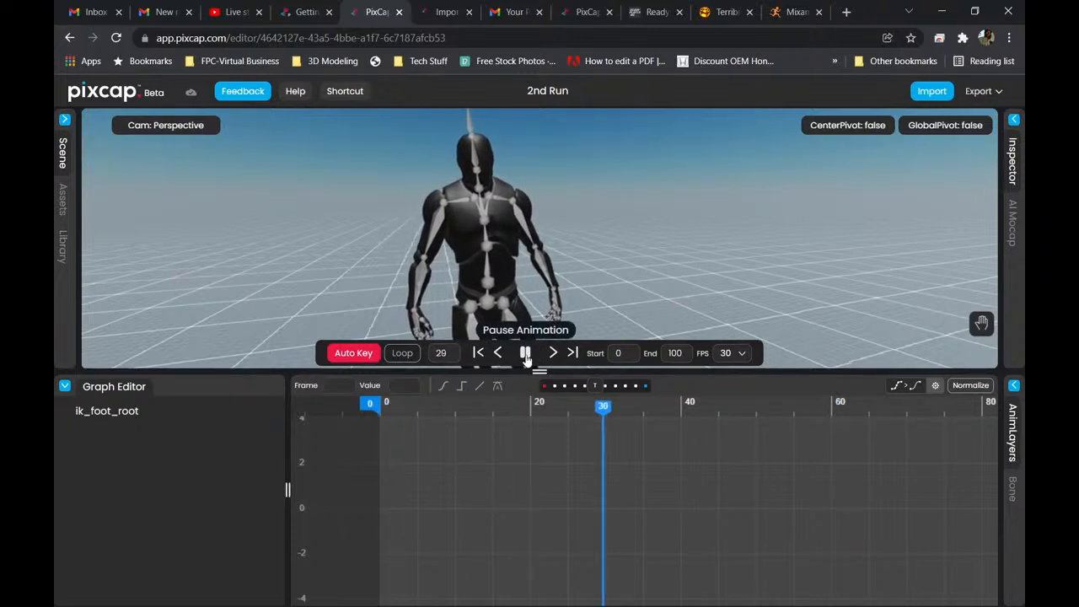
left_click(525, 354)
Step the PixCap animation forward one frame at a time to frame 64.
left_click(553, 354)
left_click(554, 354)
left_click(553, 354)
left_click(553, 354)
left_click(553, 354)
left_click(553, 354)
left_click(553, 354)
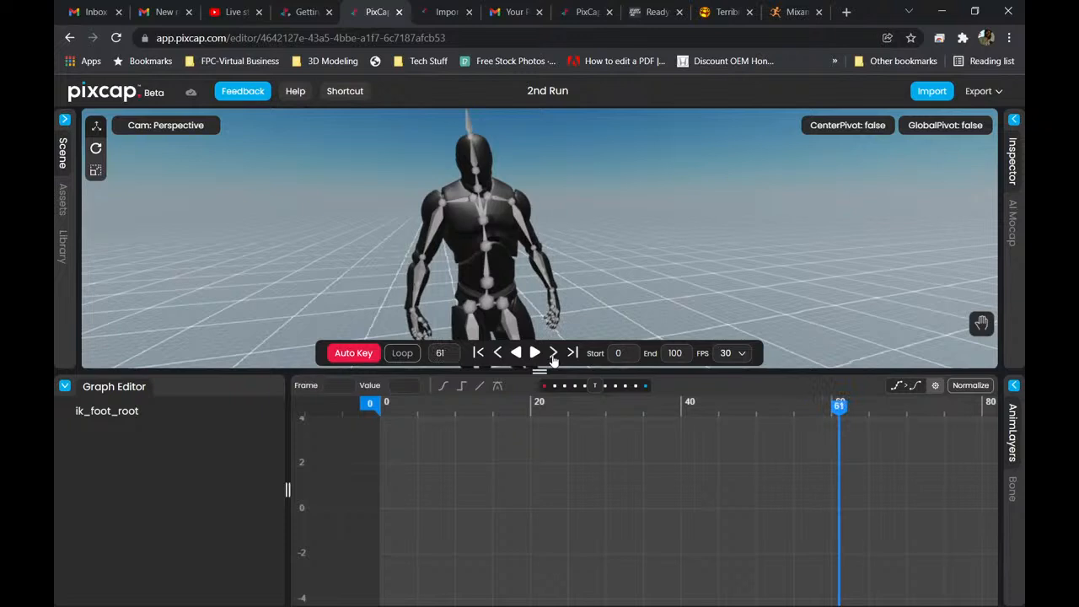
left_click(553, 355)
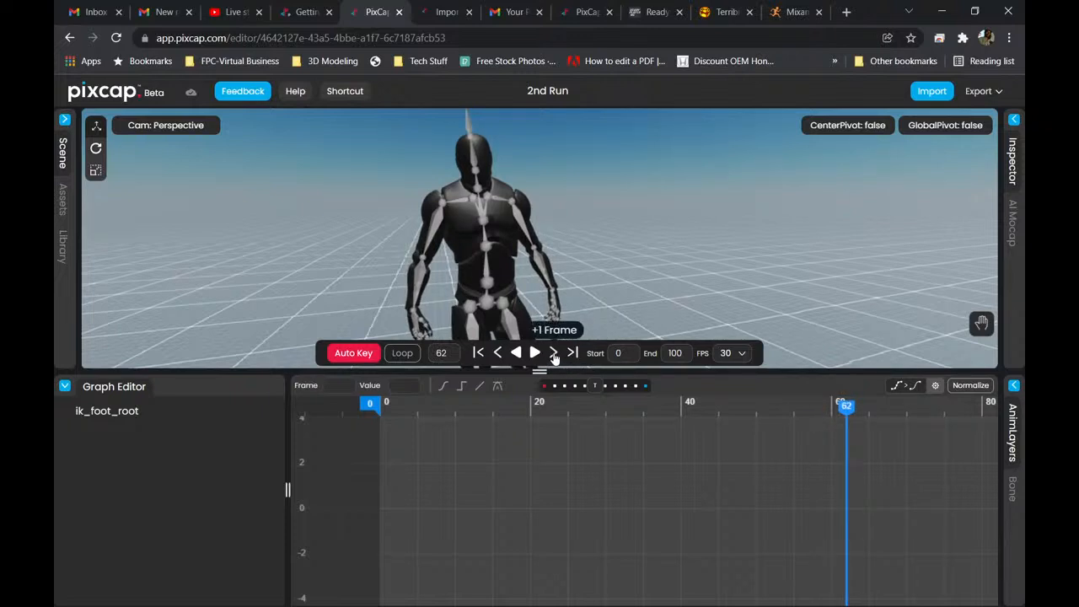
left_click(553, 354)
left_click(553, 354)
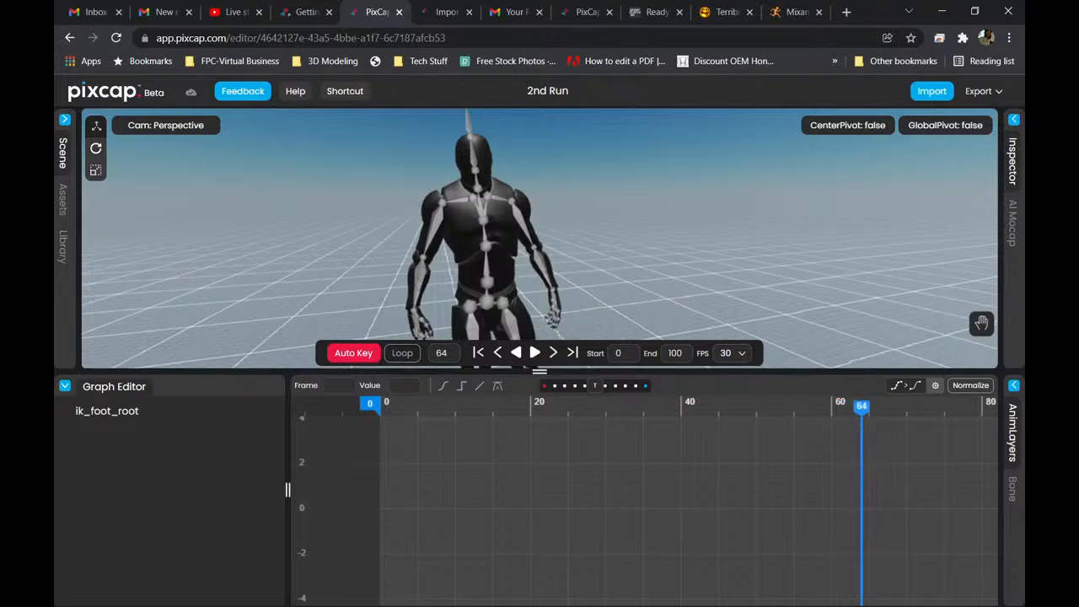
Switch to Blender and play the mannequin animation from frame 161, stopping at frame 180.
mouse_move(492, 602)
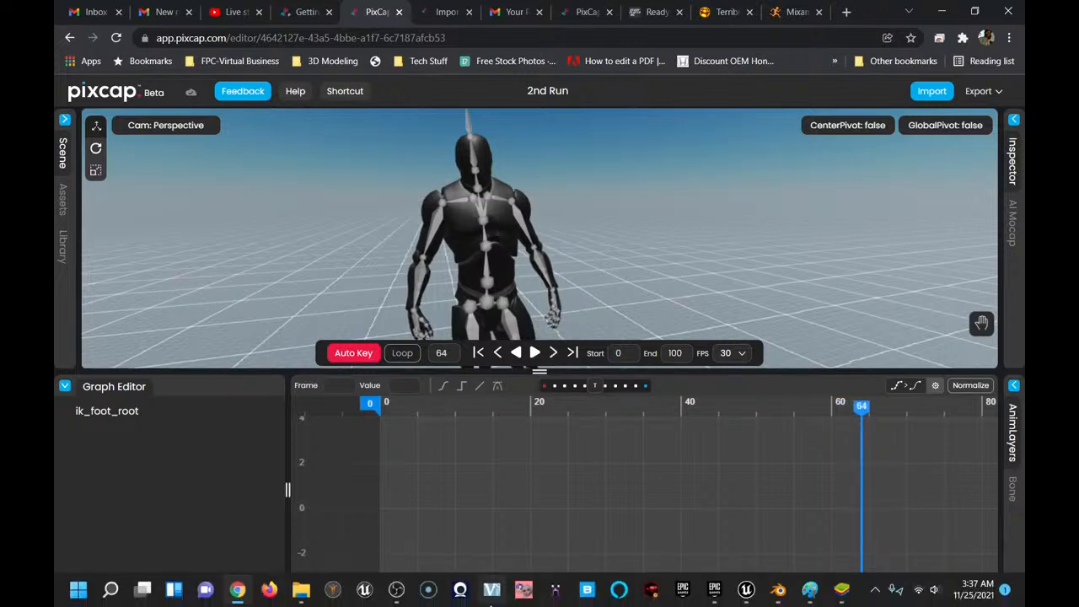
left_click(782, 596)
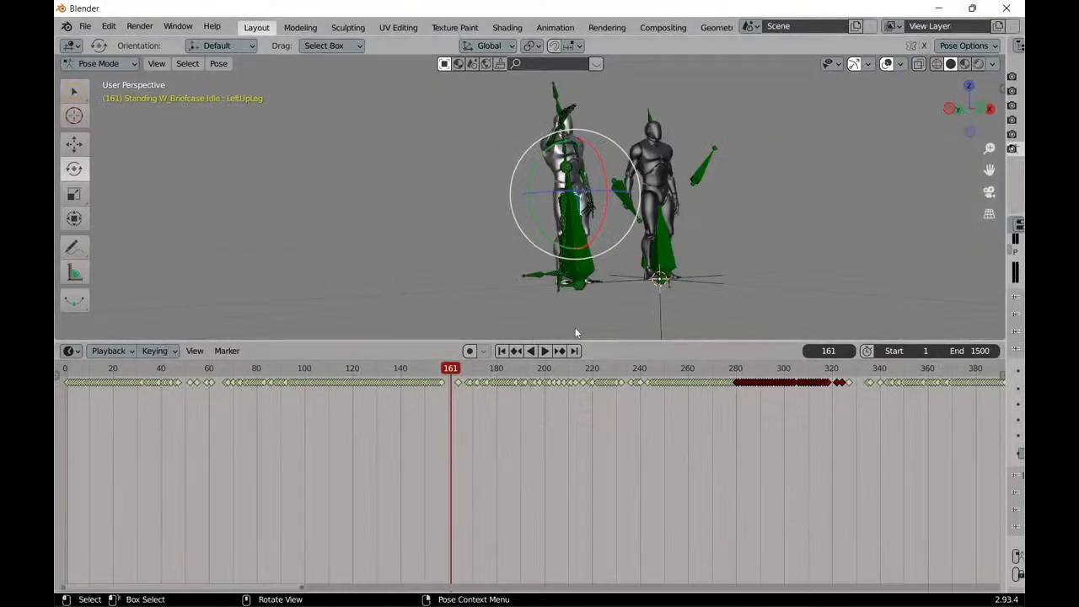
scroll(565, 320, "up", 5)
scroll(574, 314, "down", 3)
scroll(574, 314, "up", 2)
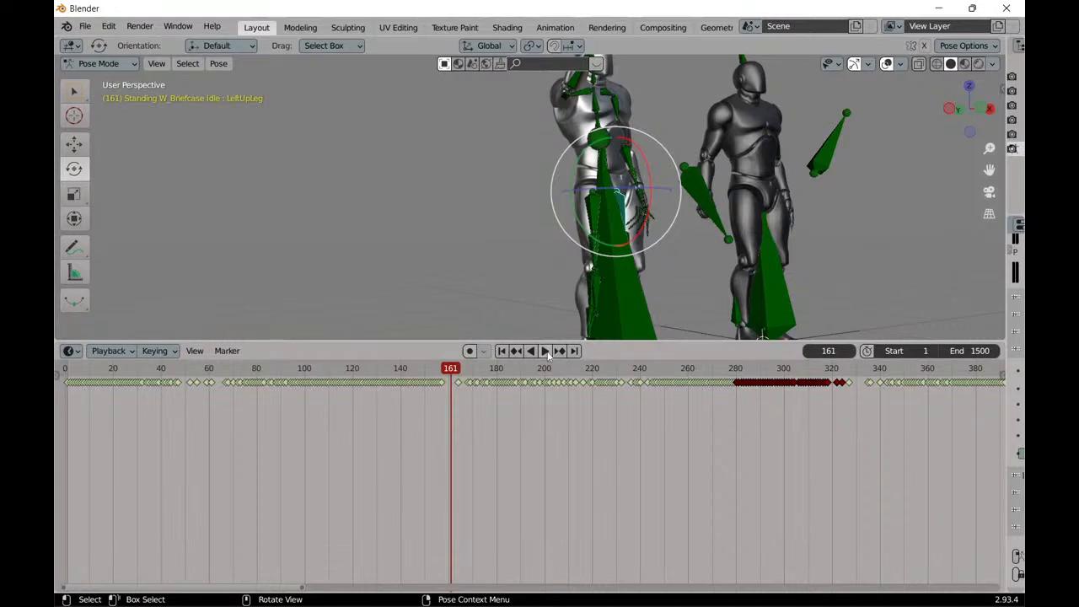
left_click(547, 350)
left_click(546, 350)
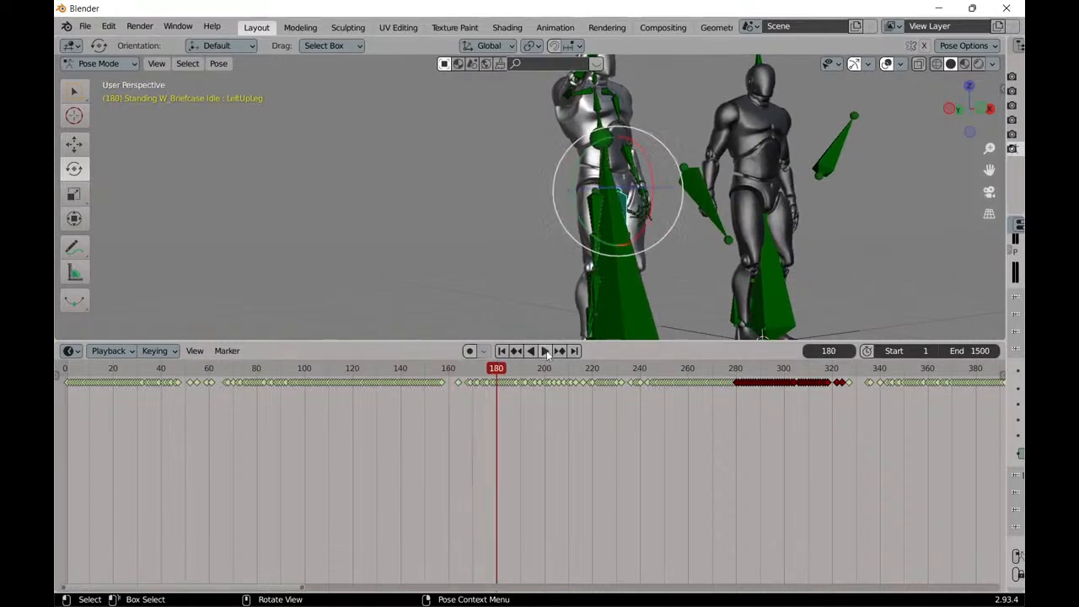
Advance through the LeftUpLeg bone's keyframes one by one to frame 191.
left_click(561, 351)
left_click(563, 353)
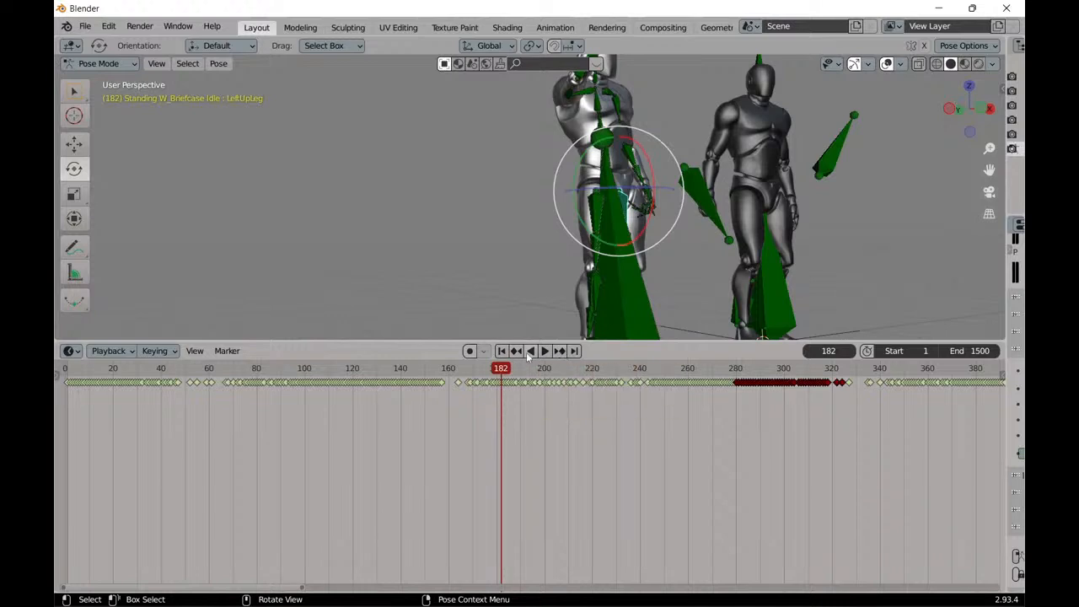
left_click(560, 351)
left_click(560, 350)
left_click(560, 351)
left_click(560, 351)
left_click(560, 351)
left_click(560, 351)
left_click(560, 351)
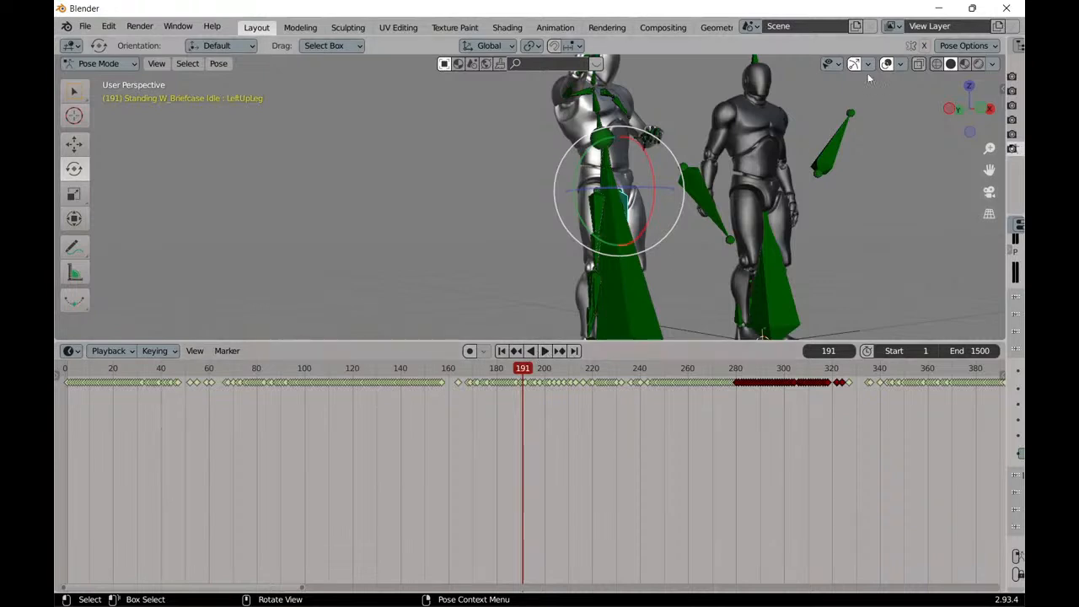
Play the mannequin animation backward, stop it at frame 136, and step back through the LeftUpLeg keyframes to frame 127.
left_click(531, 352)
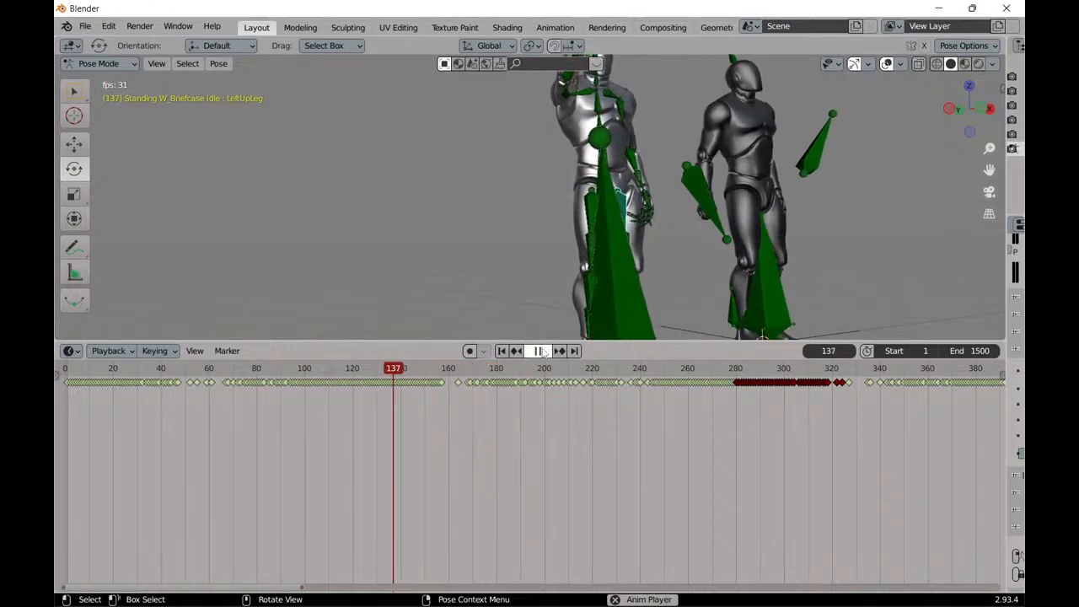
left_click(534, 353)
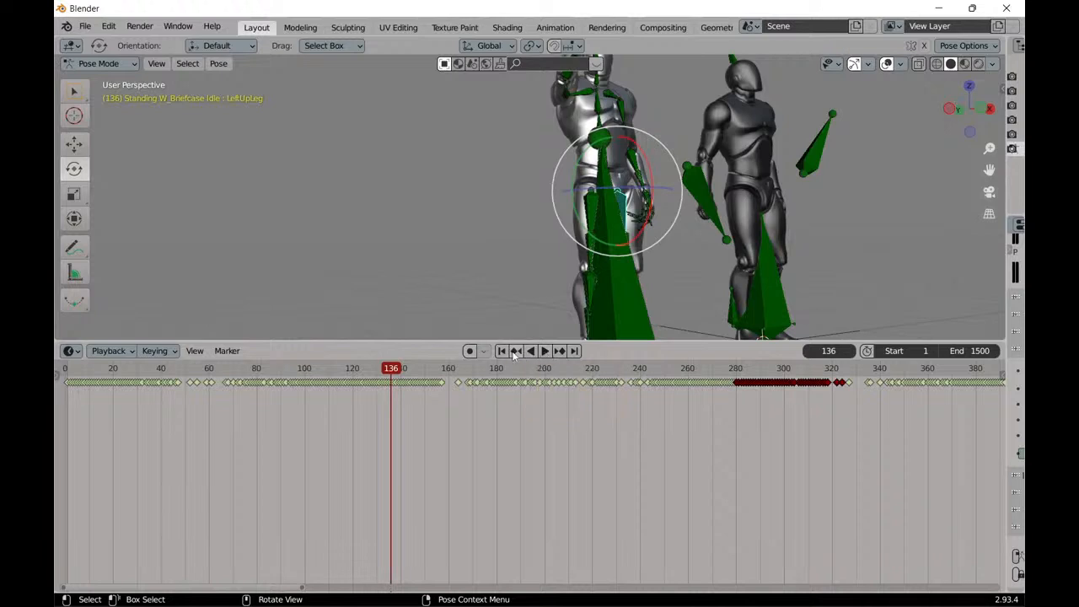
left_click(517, 352)
left_click(517, 352)
left_click(517, 352)
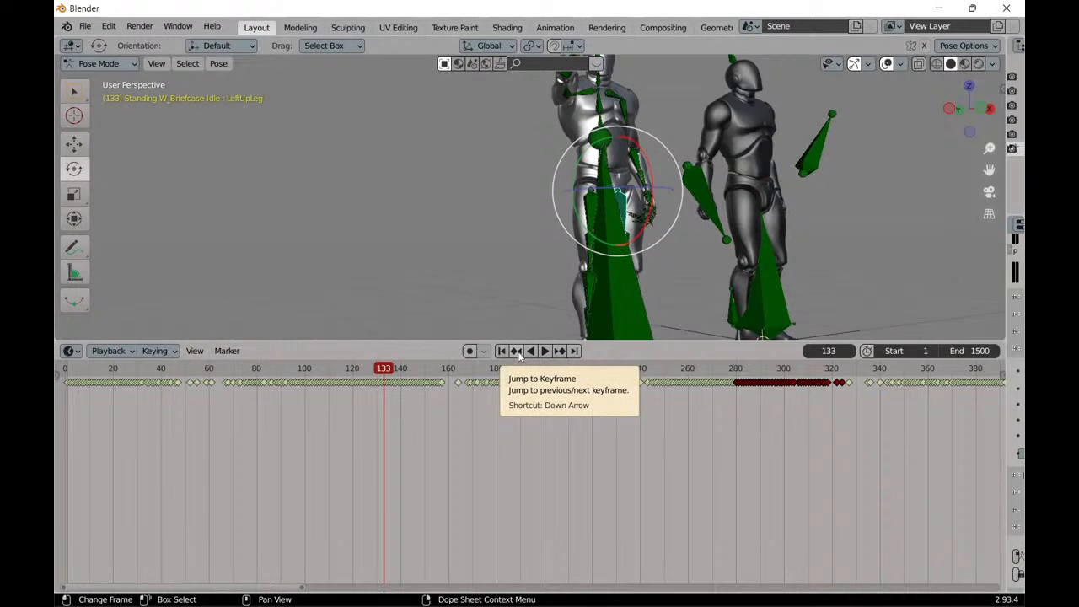
left_click(517, 352)
left_click(517, 351)
left_click(517, 351)
left_click(517, 352)
left_click(517, 352)
left_click(517, 351)
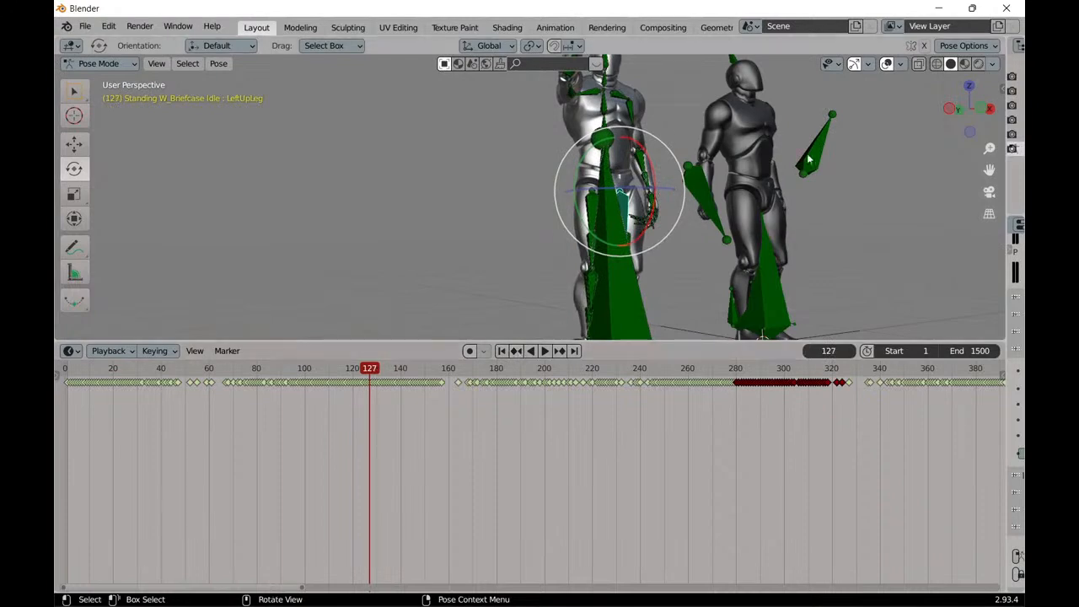
Switch to PixCap and play the 2nd Run animation forward and then backward, stopping at frame 31.
left_click(941, 8)
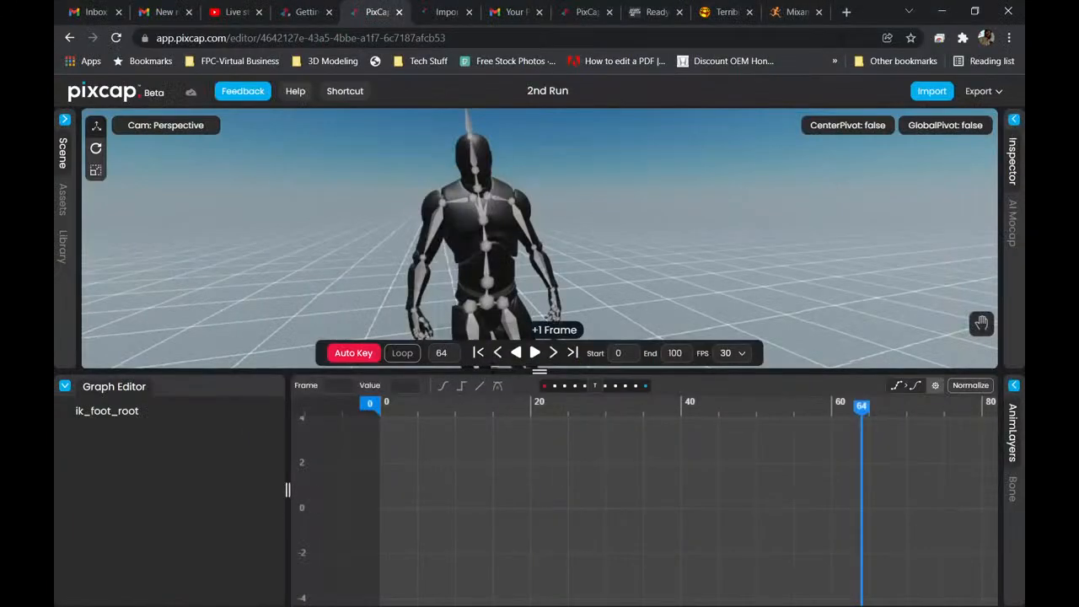
left_click(536, 354)
left_click(526, 353)
left_click(517, 354)
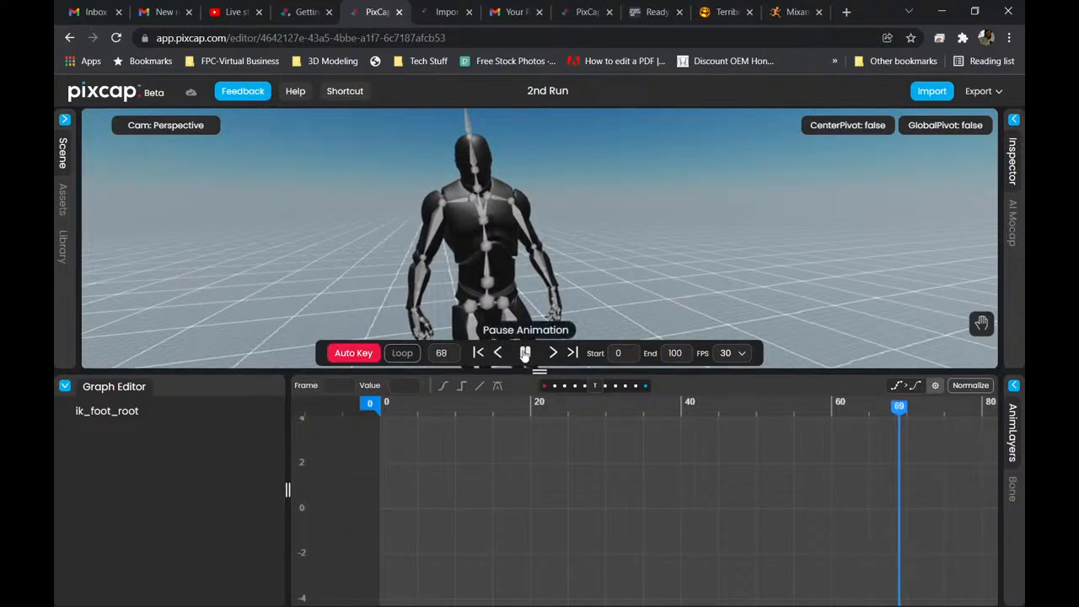
left_click(526, 353)
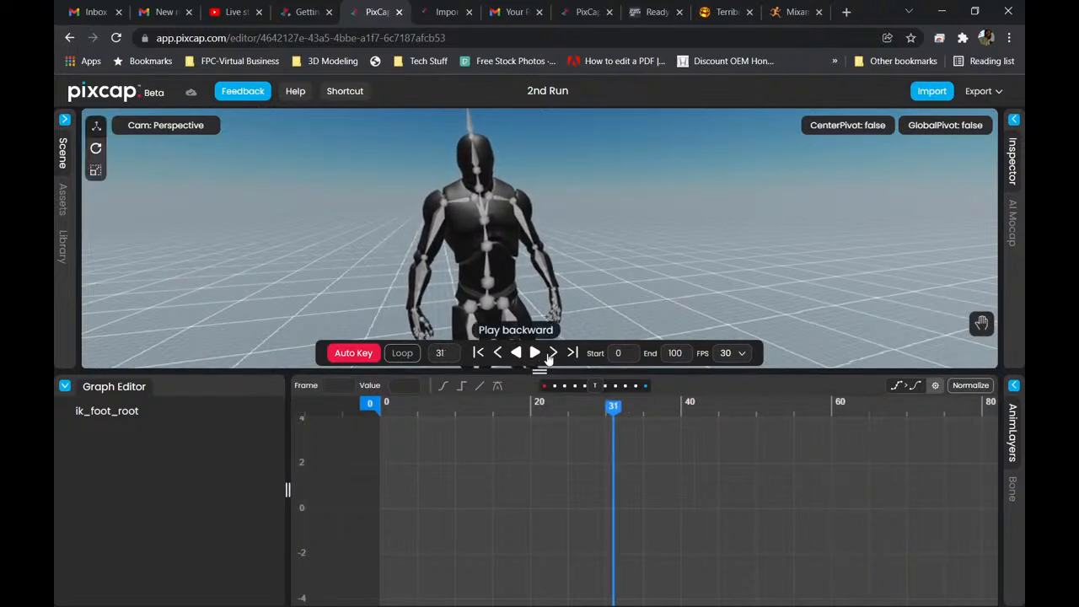
Step the 2nd Run animation one frame forward and one frame back, then jump to the end frame.
left_click(552, 354)
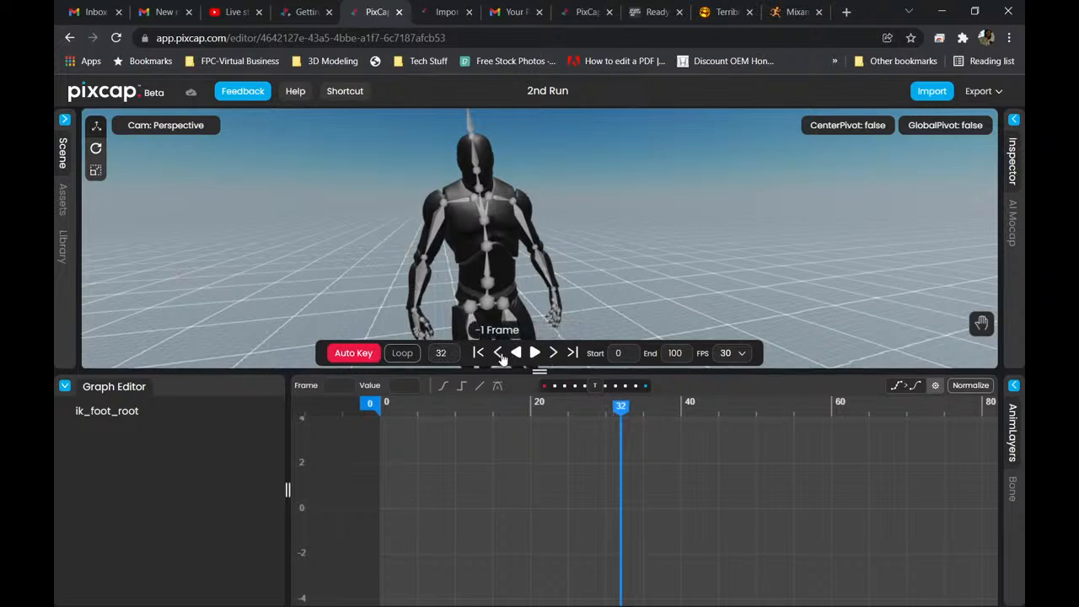
left_click(500, 355)
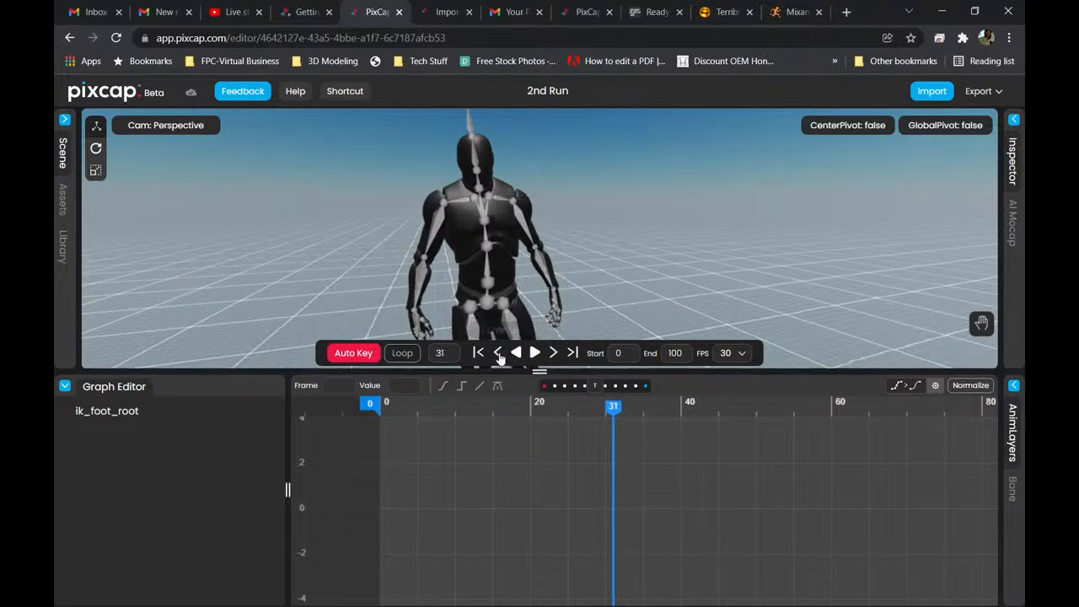
left_click(572, 354)
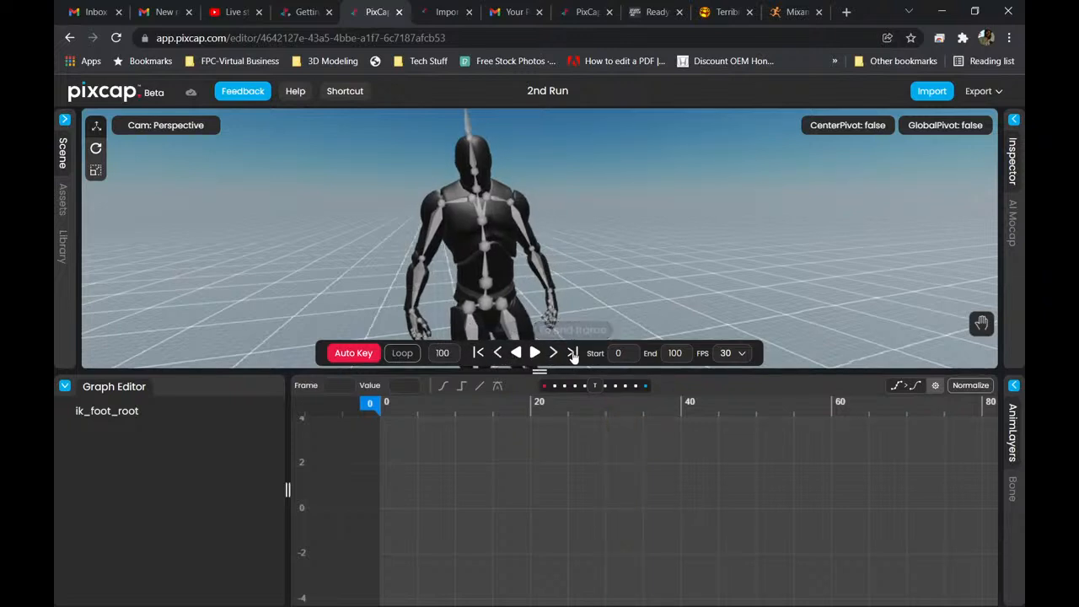
Return the 2nd Run animation to its start frame and scrub the playhead to frame 20.
left_click(479, 354)
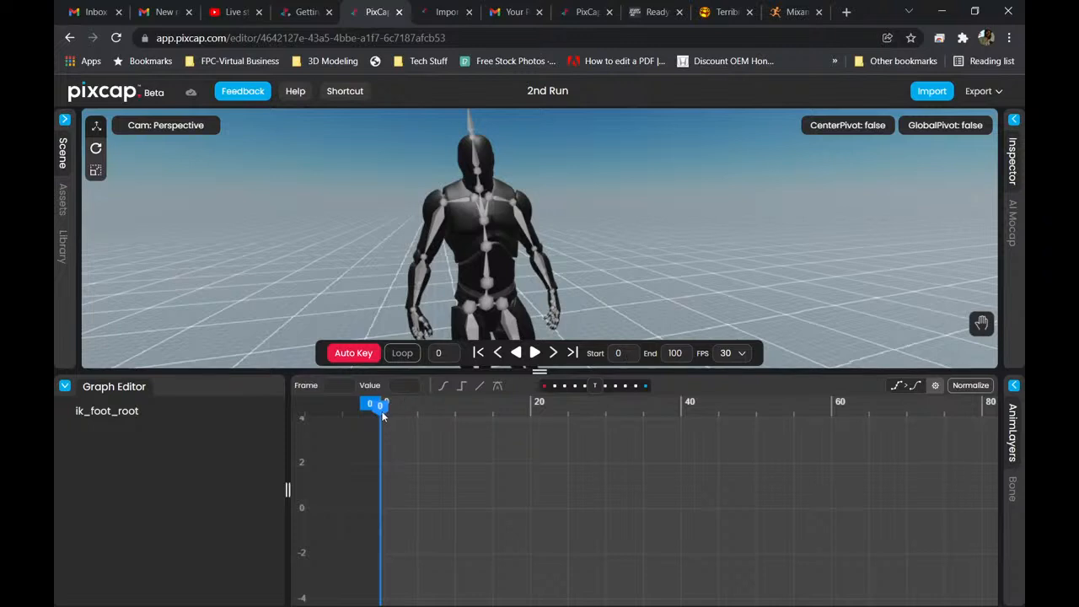
left_click_drag(382, 414, 531, 411)
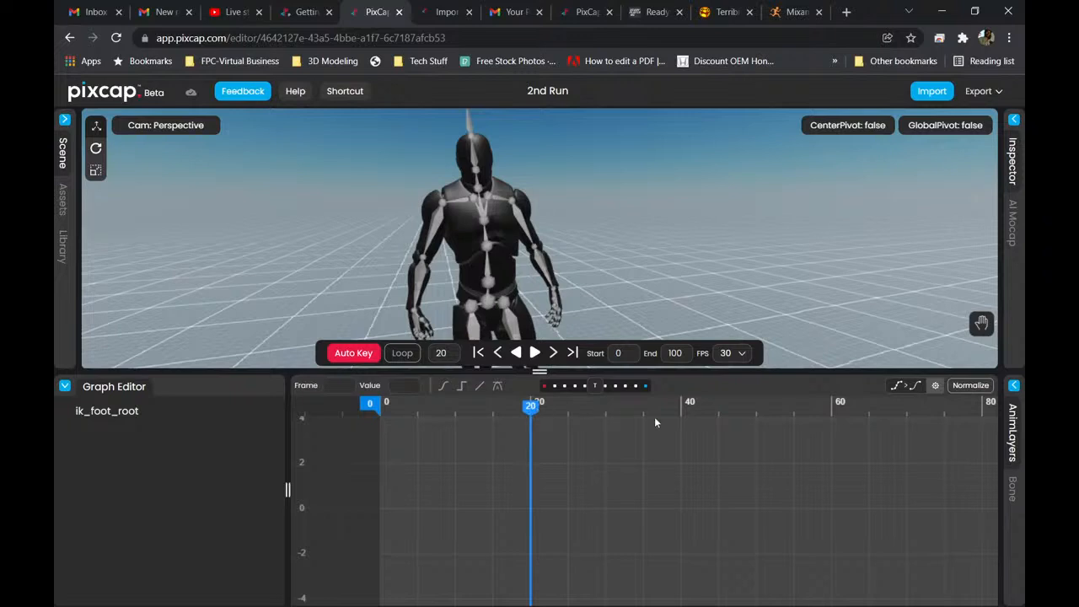
scroll(734, 426, "down", 1)
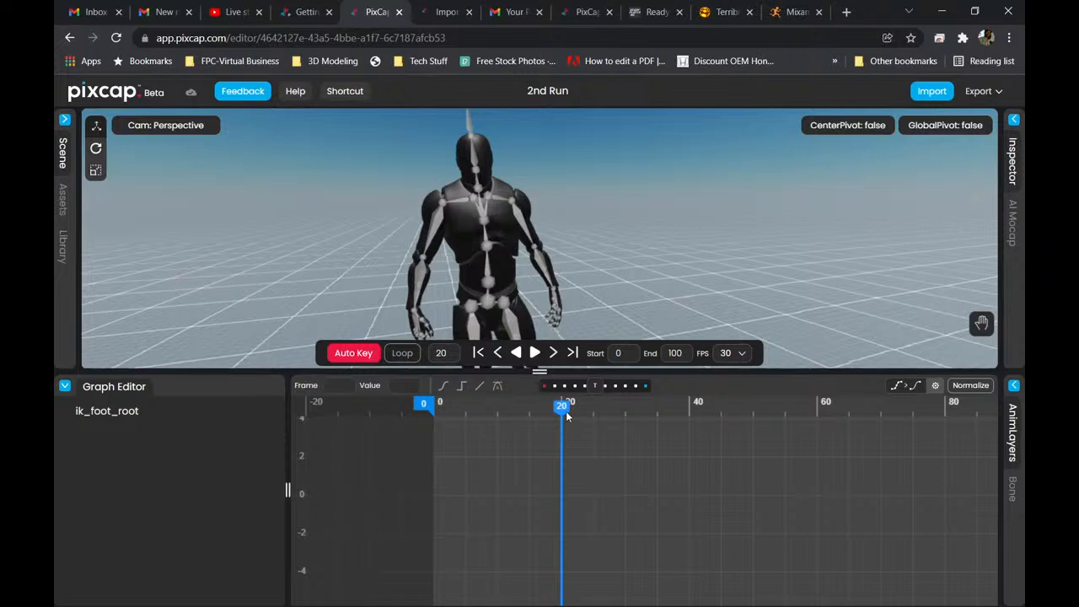
Switch to Blender and resize the layout to give the 3D viewport more height and reveal the outliner and properties editor.
mouse_move(866, 592)
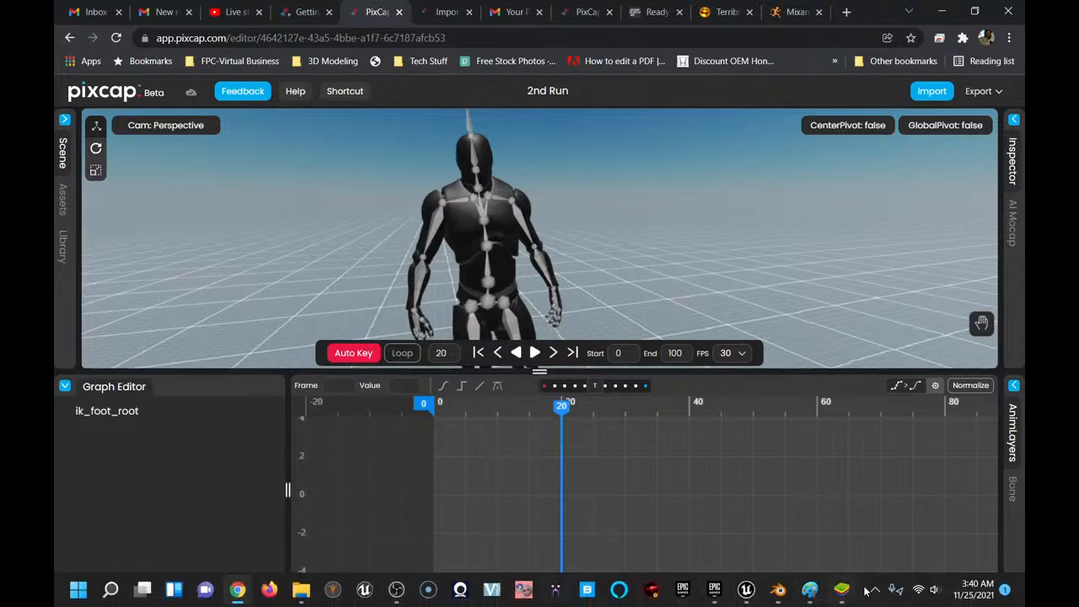
left_click(778, 589)
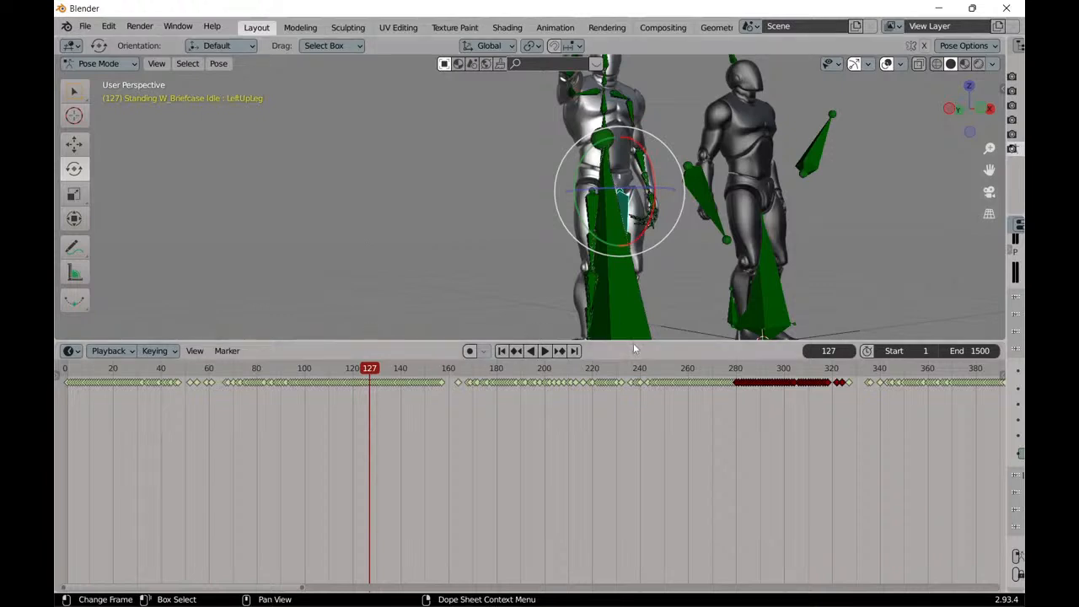
left_click_drag(633, 340, 634, 435)
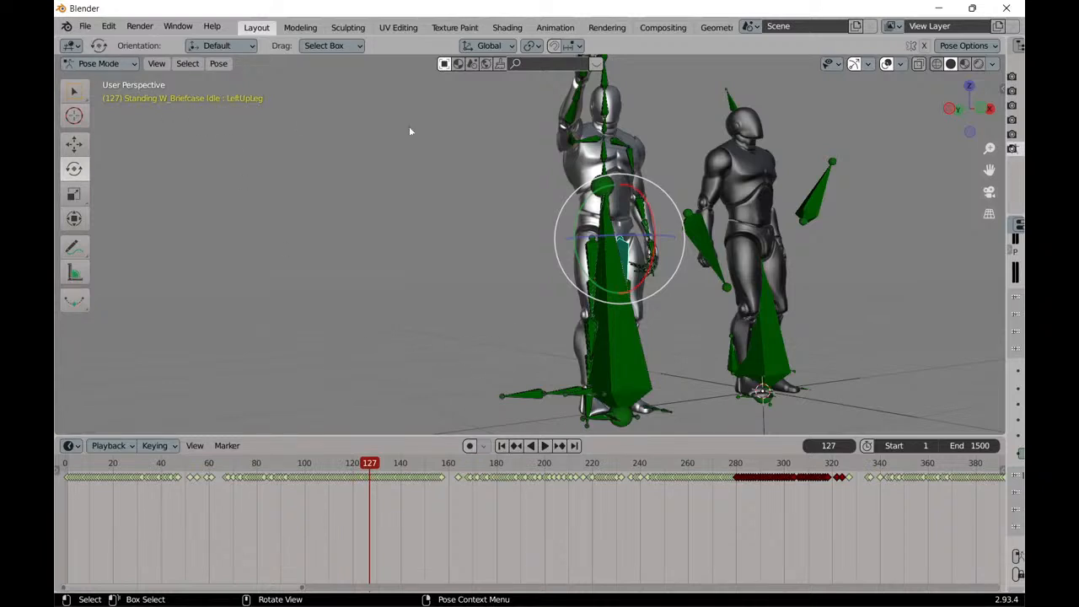
left_click_drag(1011, 263, 662, 254)
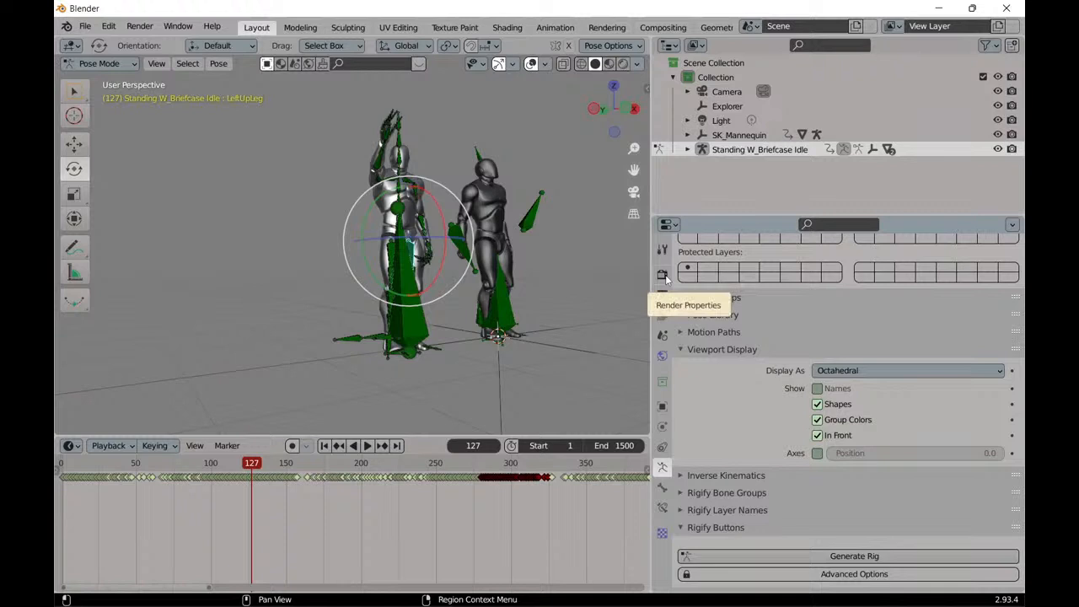
Set the scene's render output folder to 3D Objects\Blender\Animation Tests\New within the home directory.
left_click(665, 279)
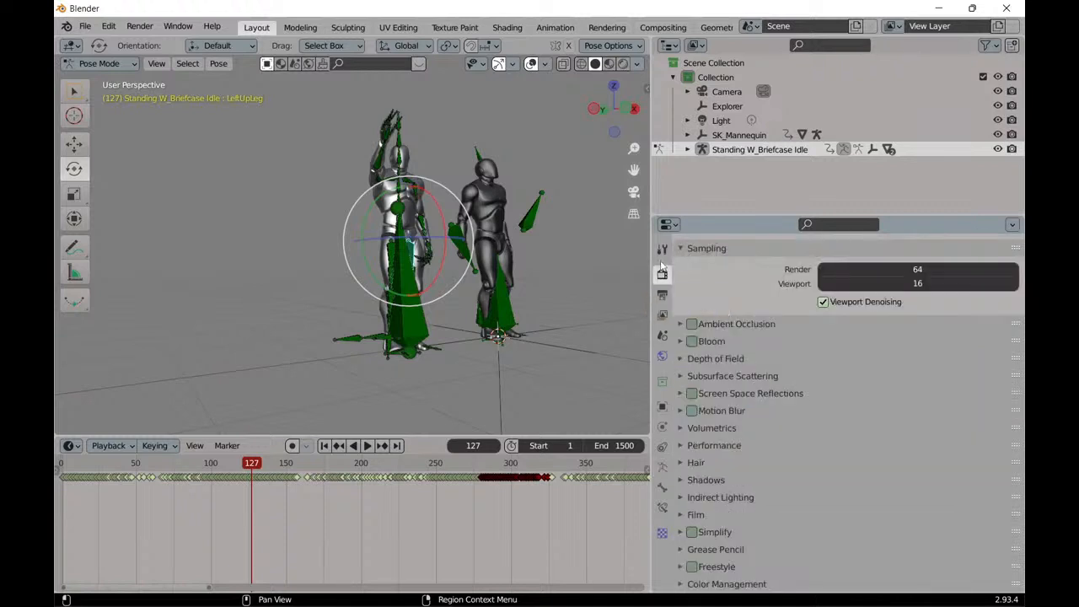
left_click(662, 297)
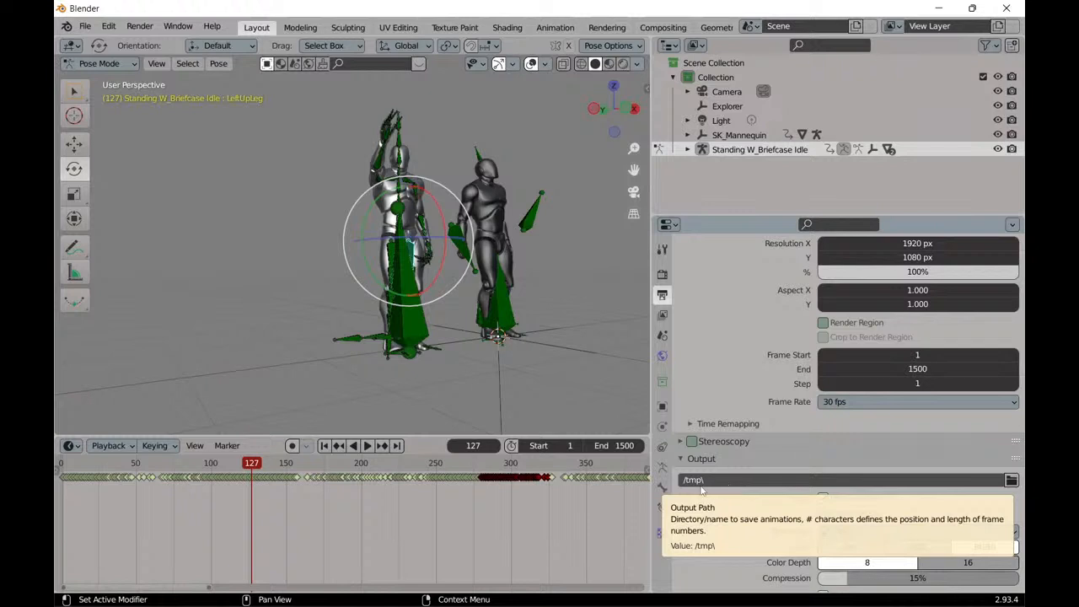
left_click(1012, 481)
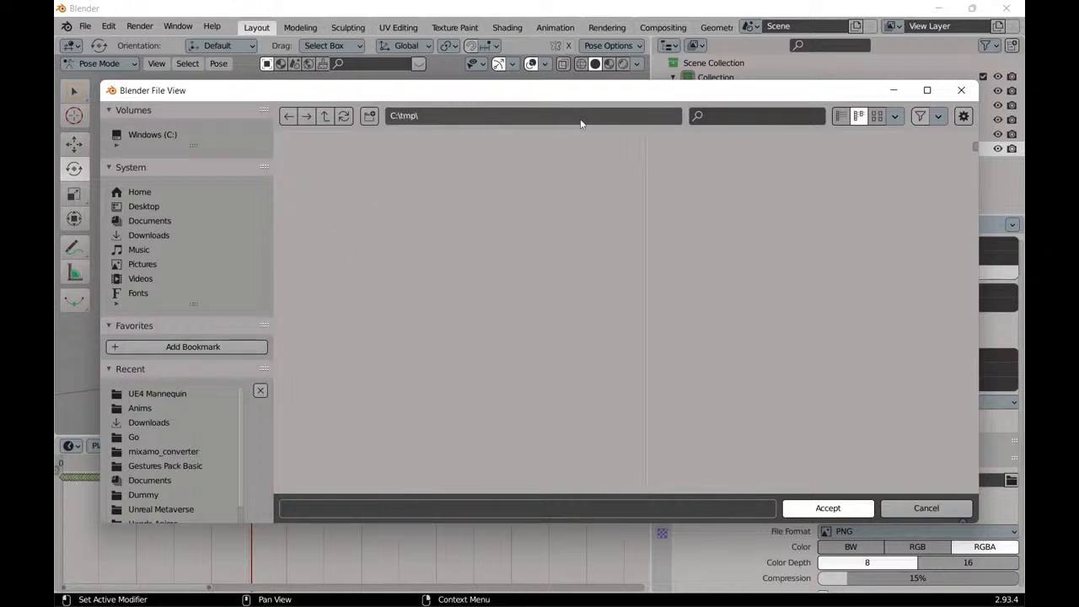
left_click(329, 120)
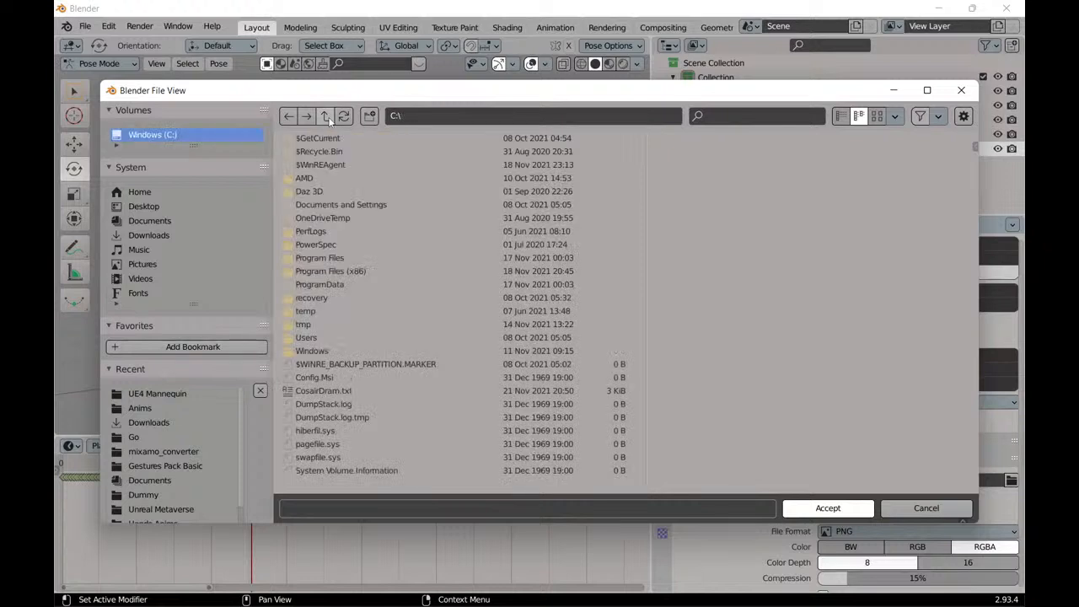
left_click(316, 337)
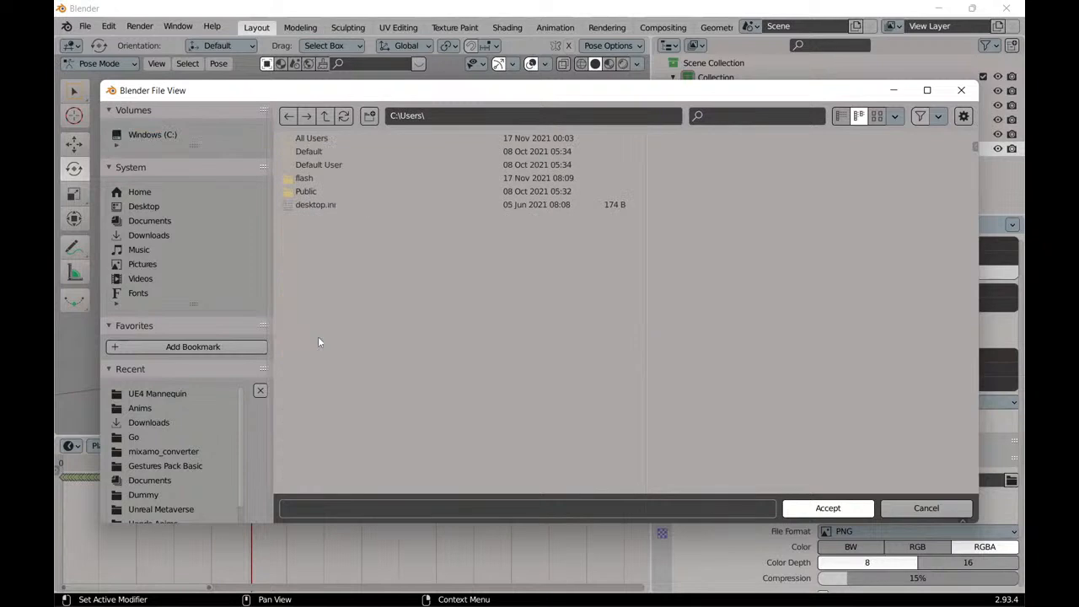
double_click(335, 178)
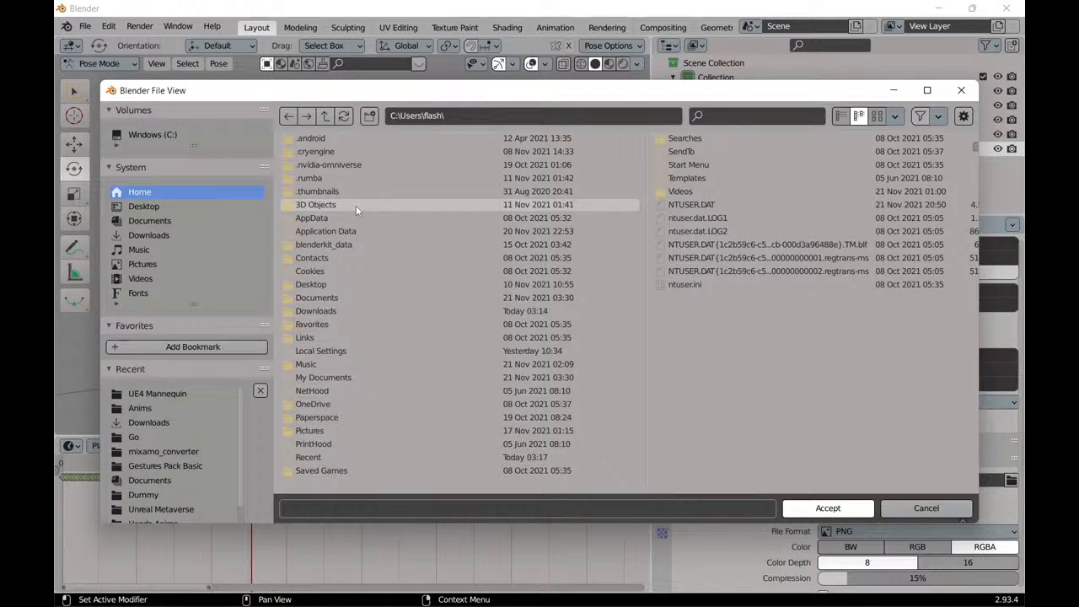
double_click(356, 205)
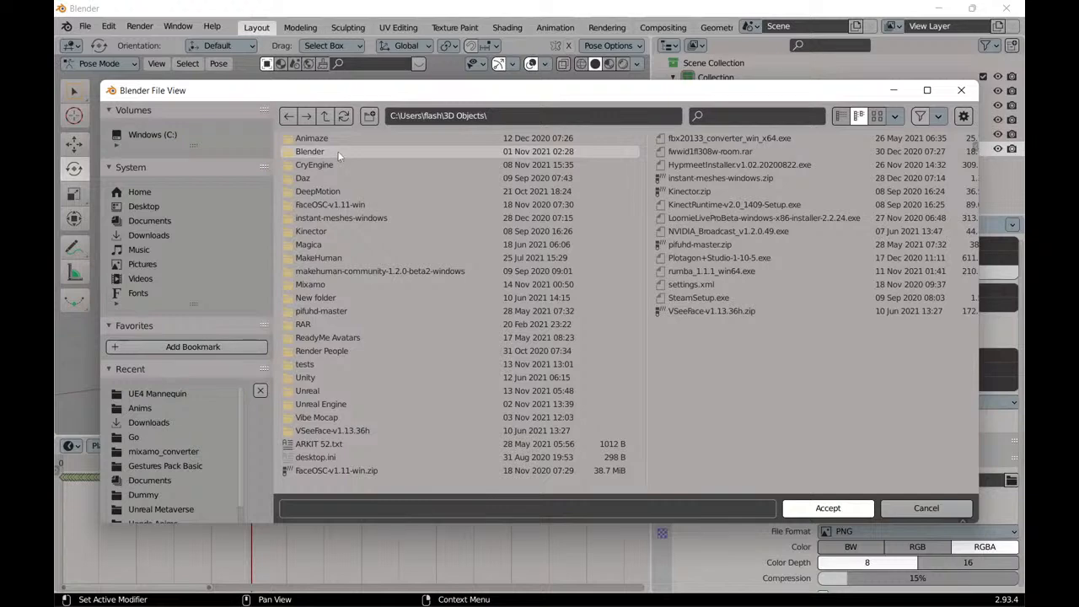
double_click(337, 152)
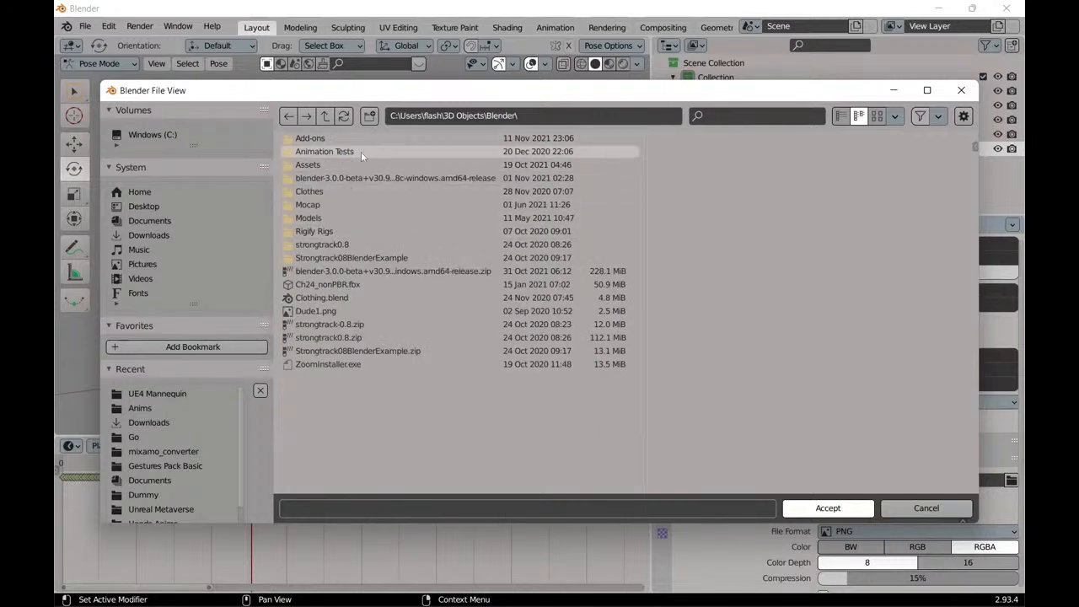
double_click(361, 152)
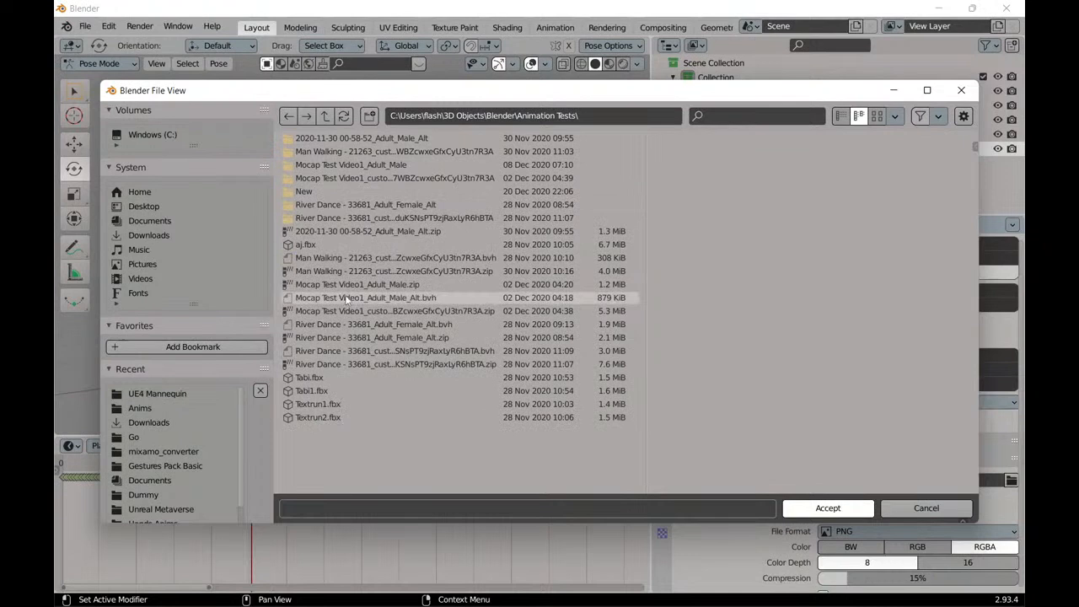
double_click(342, 190)
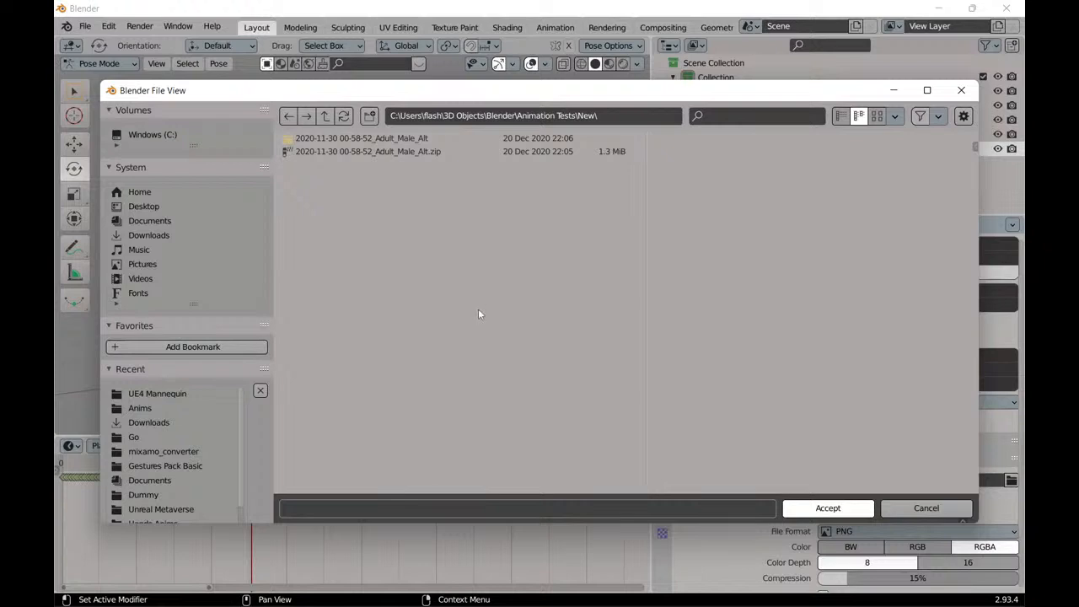
left_click(828, 508)
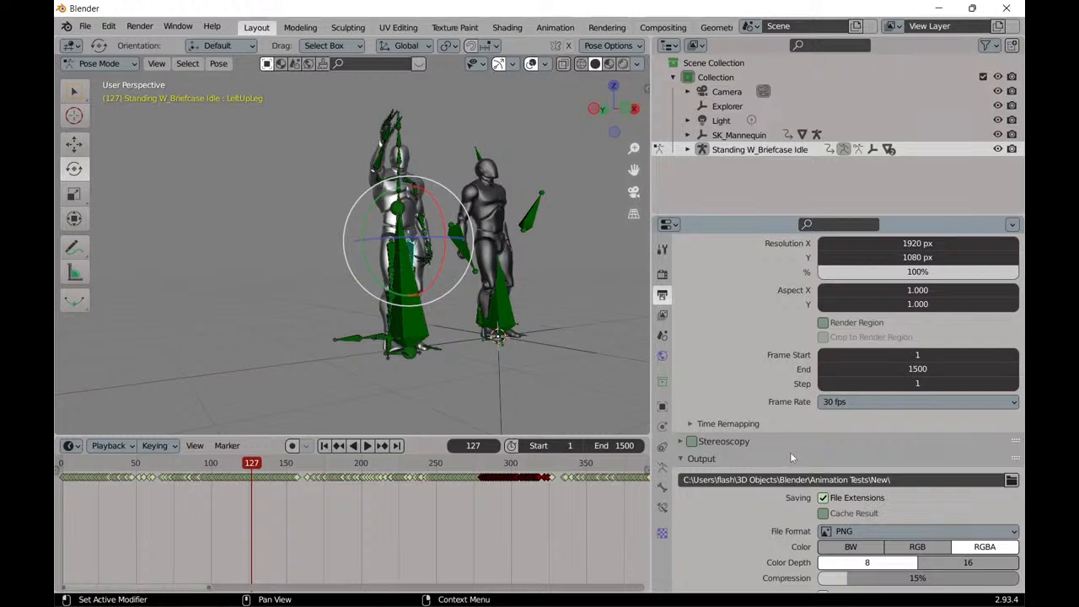
left_click(84, 27)
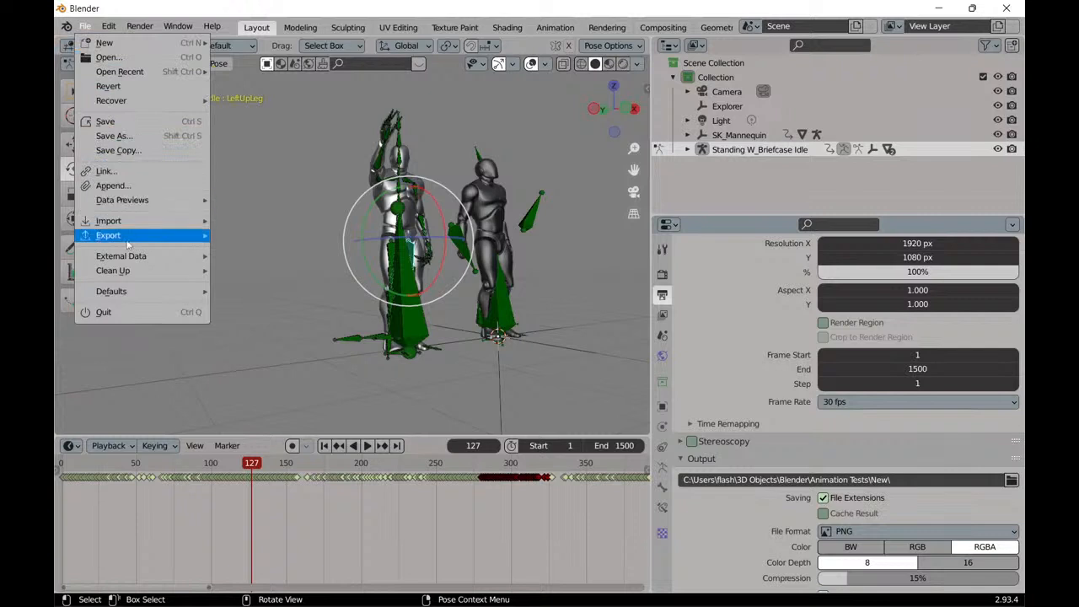
mouse_move(133, 295)
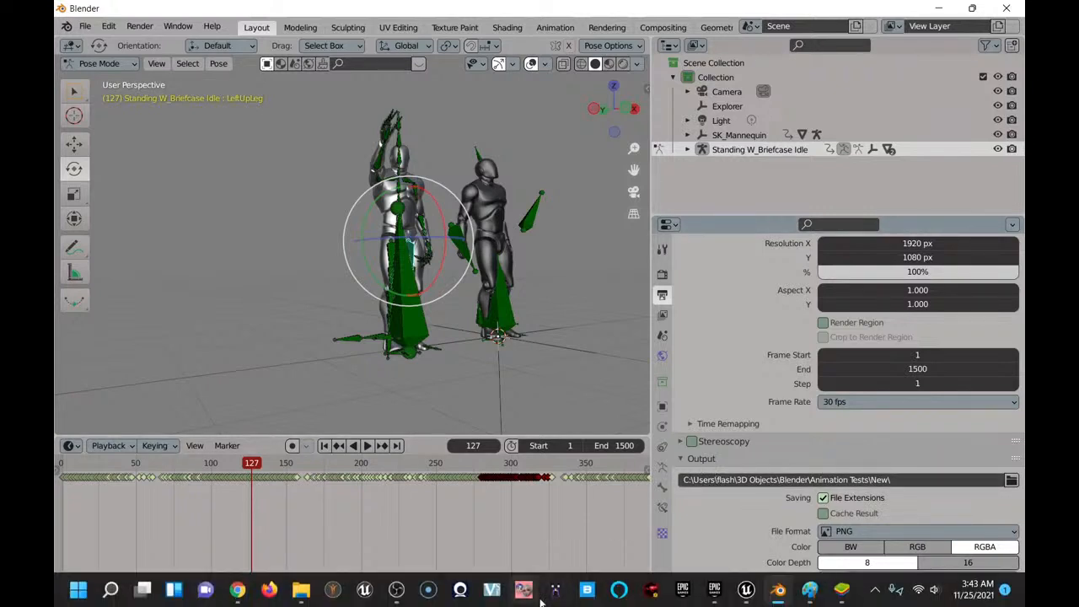
Launch a second Blender instance with a new General scene and delete the default cube.
right_click(778, 595)
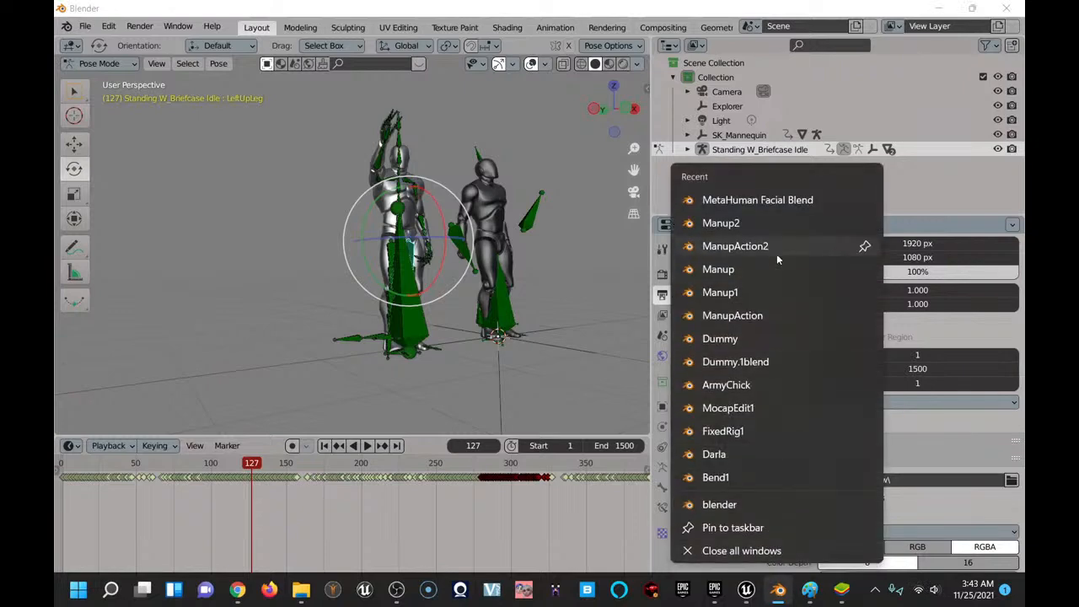
left_click(734, 503)
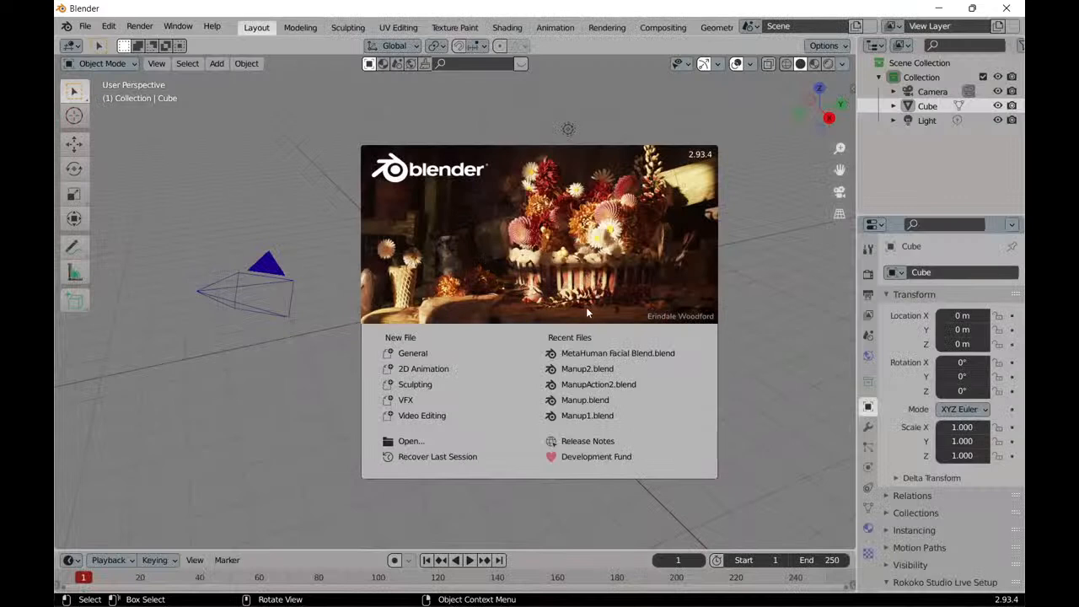
left_click(309, 202)
key("Delete")
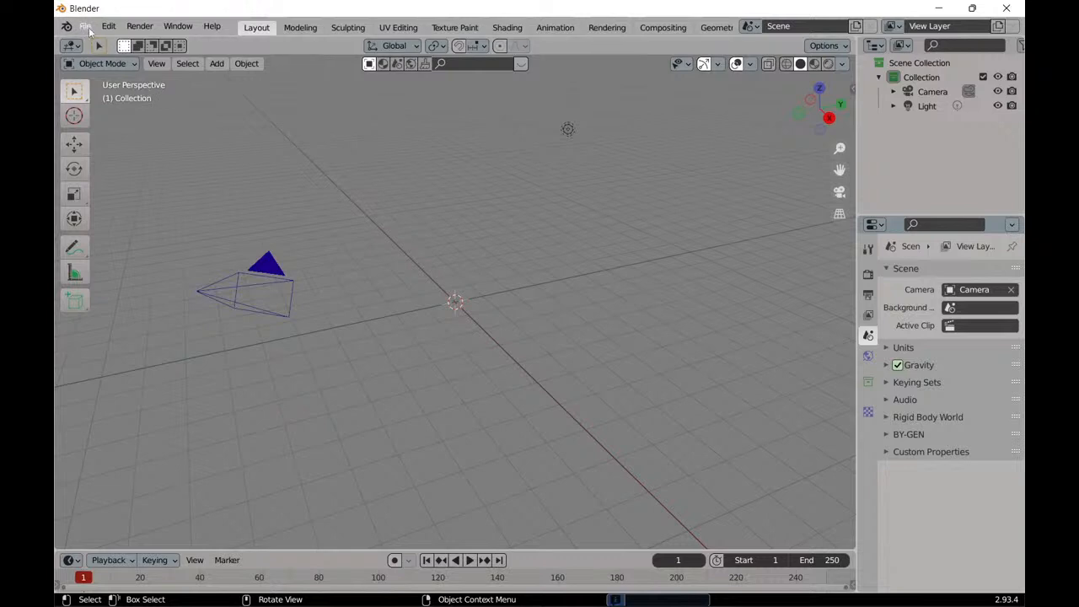
Open the folder chooser for the scene's render output and browse to 3D Objects within the home directory.
left_click(869, 315)
left_click(869, 296)
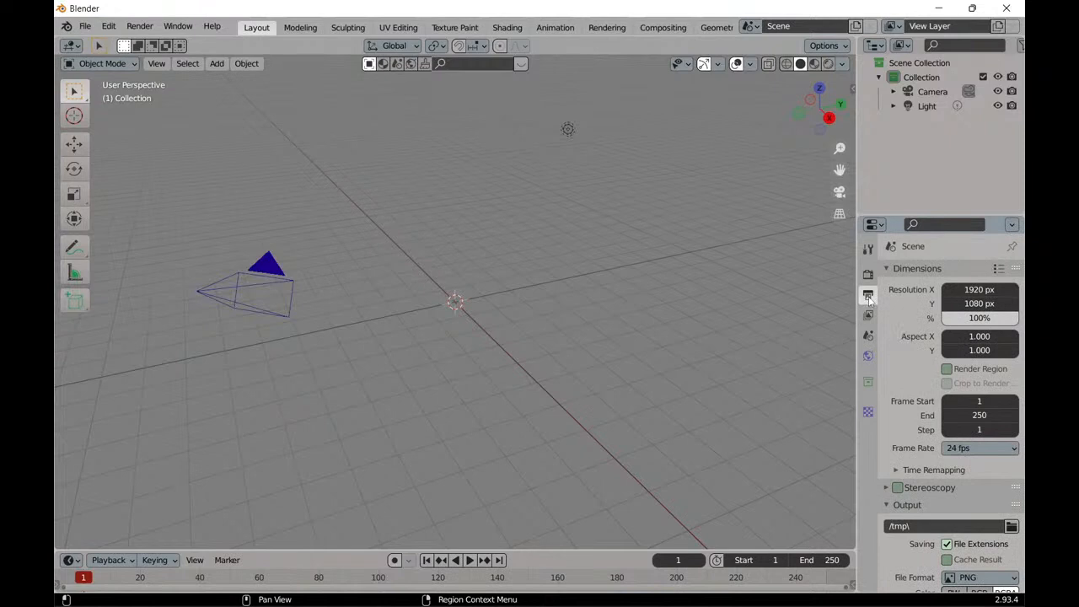
scroll(918, 462, "down", 3)
left_click(1012, 457)
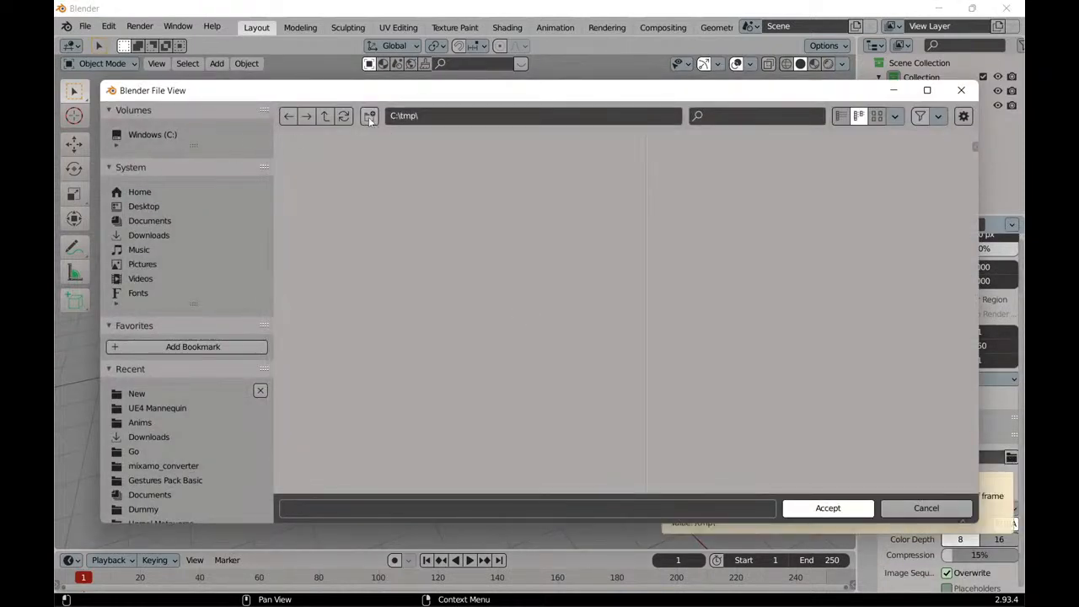
left_click(326, 118)
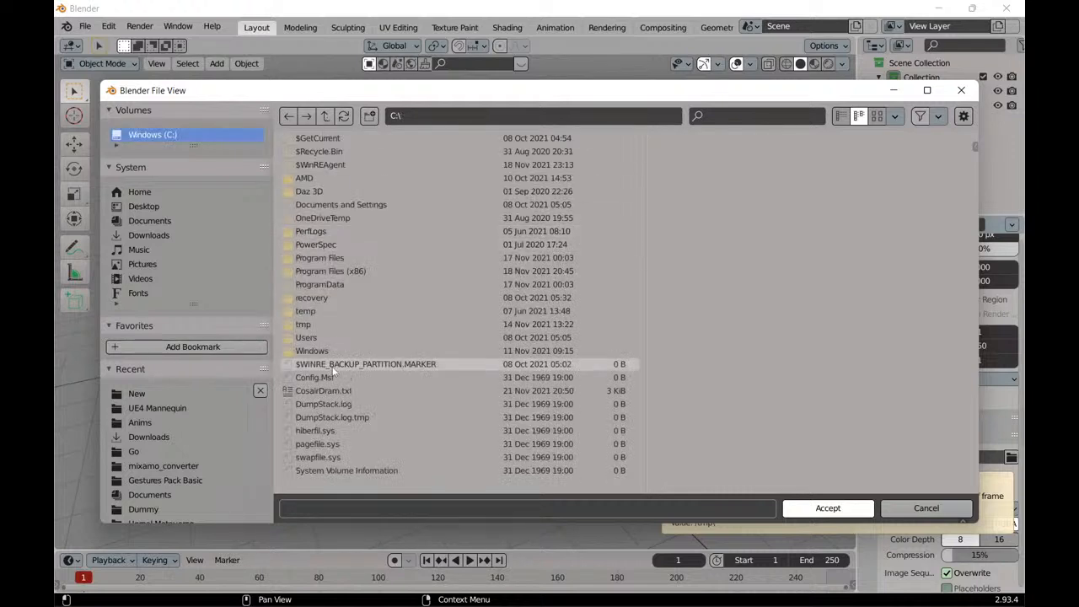
left_click(323, 338)
left_click(334, 178)
left_click(334, 204)
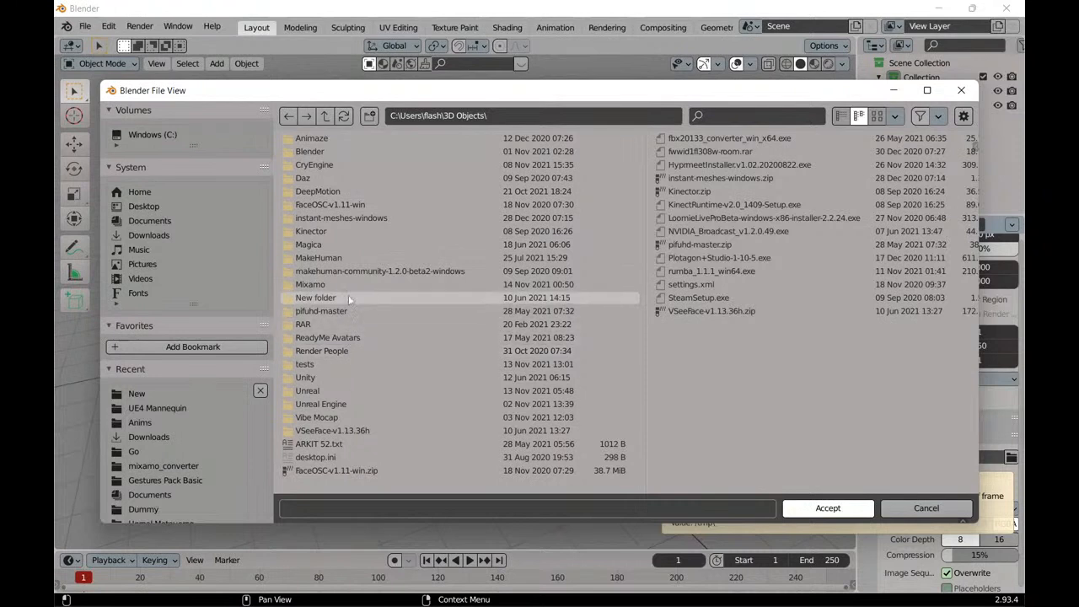
Create a new folder inside 3D Objects and keep its default name.
left_click(372, 117)
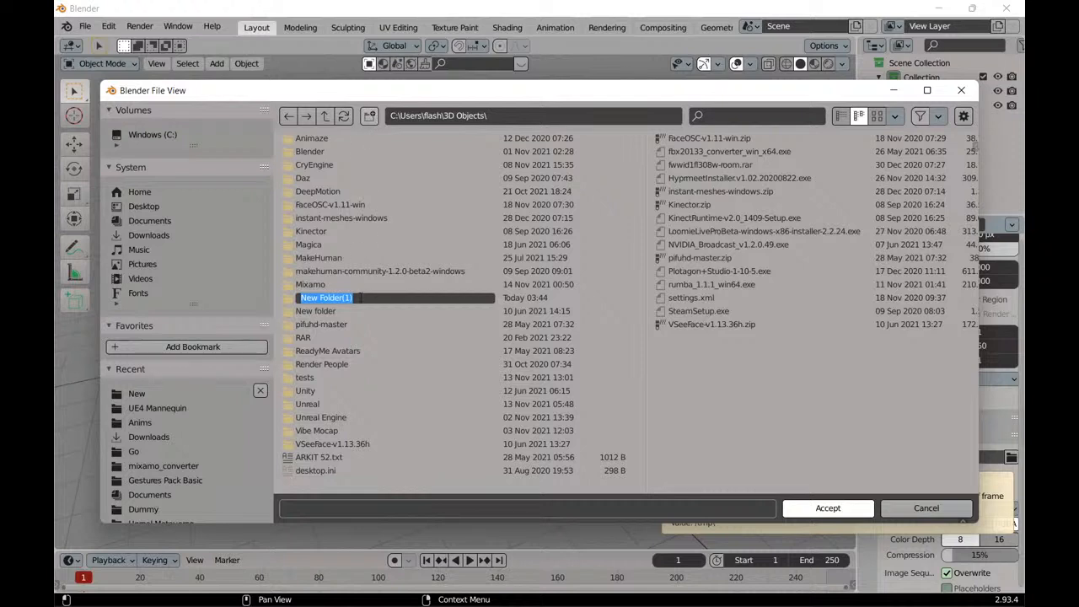
key("Return")
right_click(329, 300)
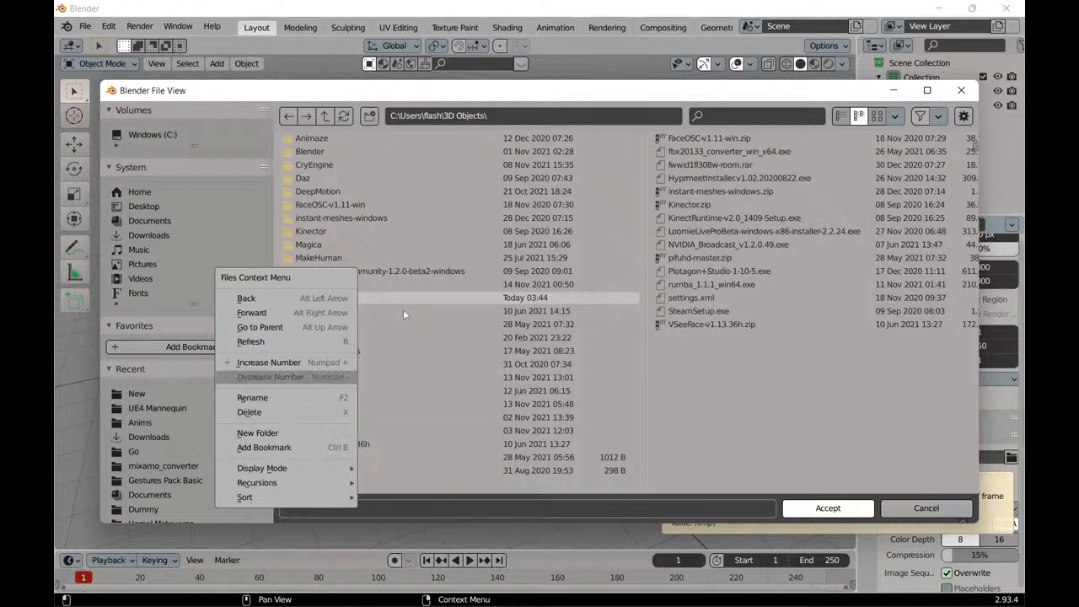
left_click(384, 300)
right_click(361, 301)
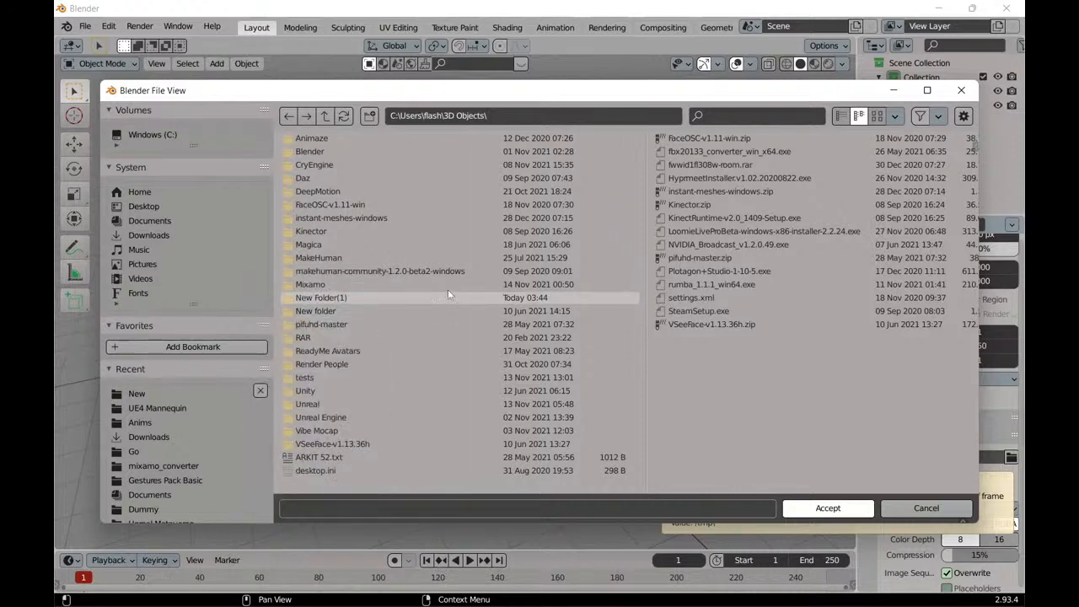
Set the render output folder to Blender\Animation Tests\New inside 3D Objects.
double_click(355, 150)
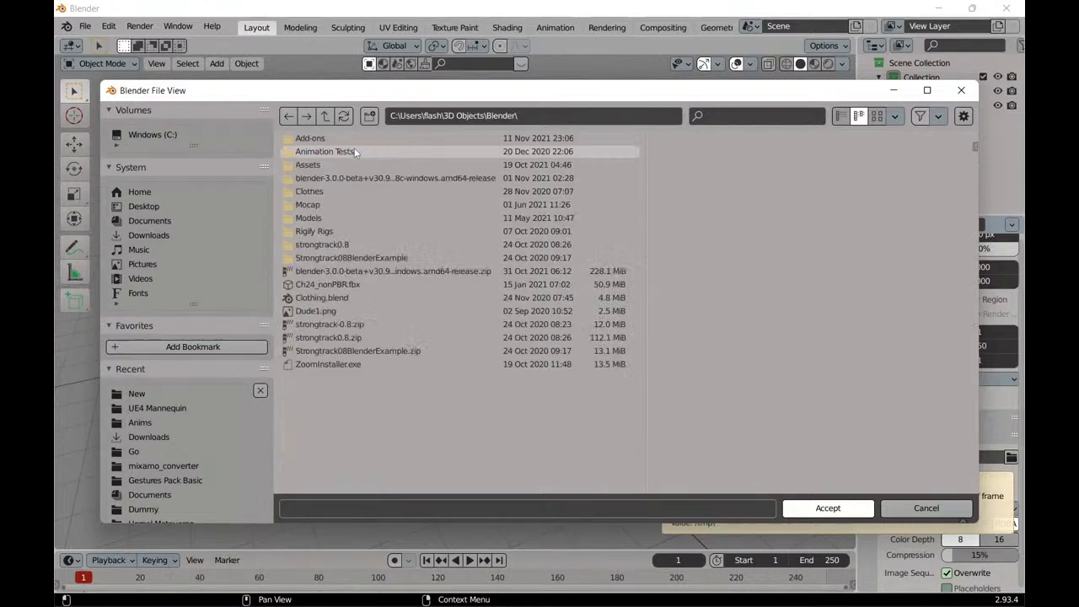
double_click(353, 153)
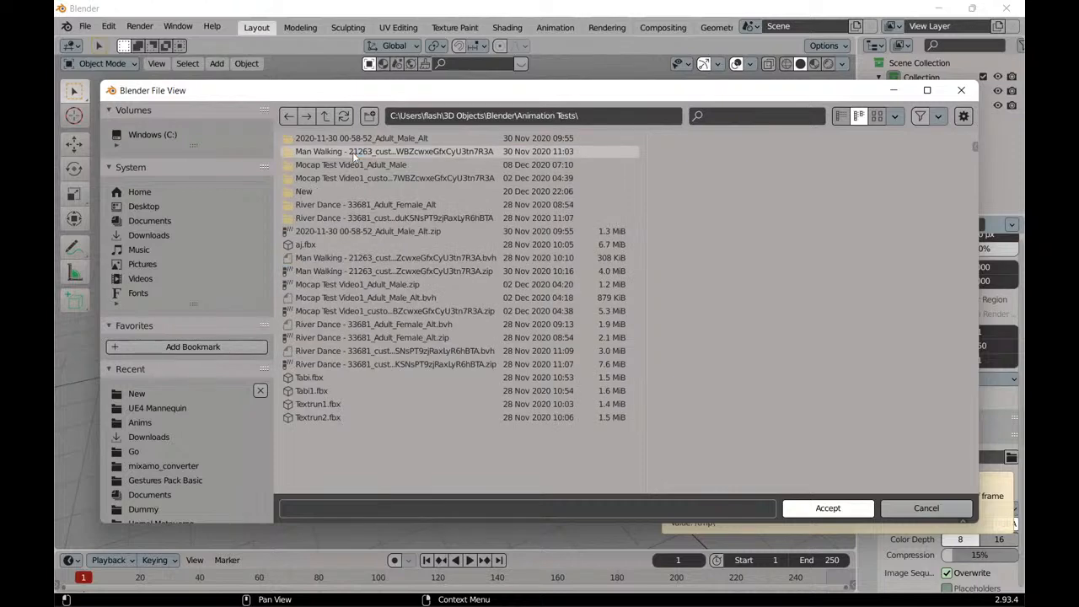
left_click(352, 193)
double_click(353, 193)
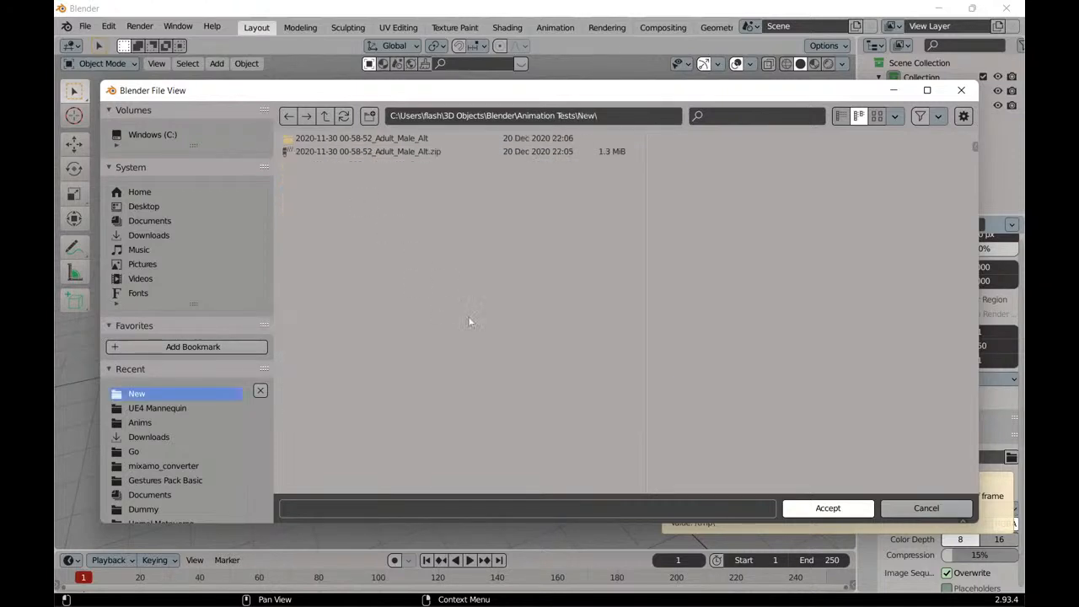
left_click(828, 508)
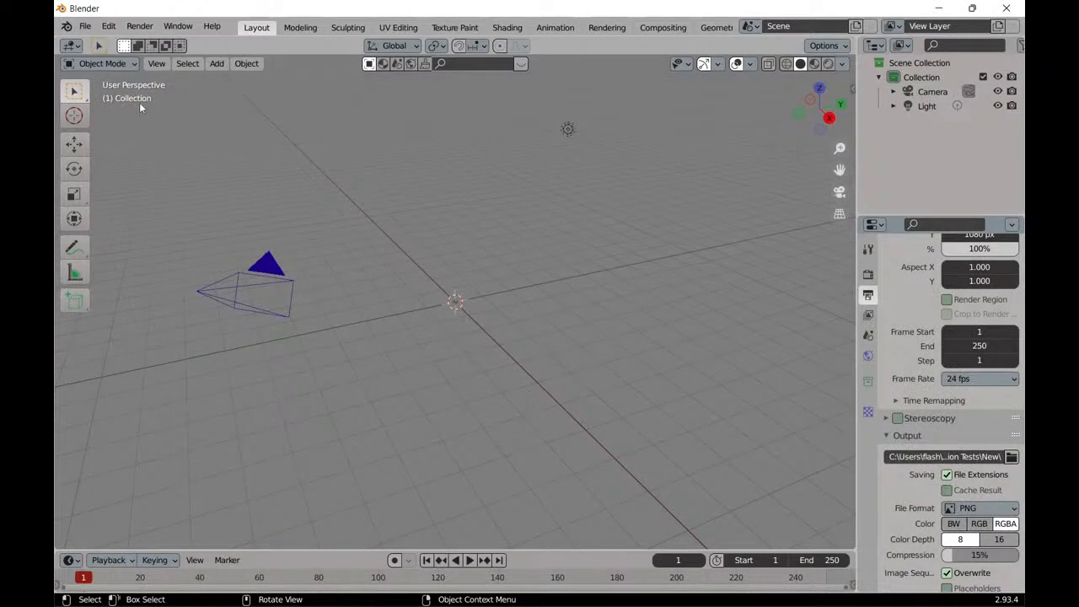
Save the current scene as the default startup file.
left_click(86, 27)
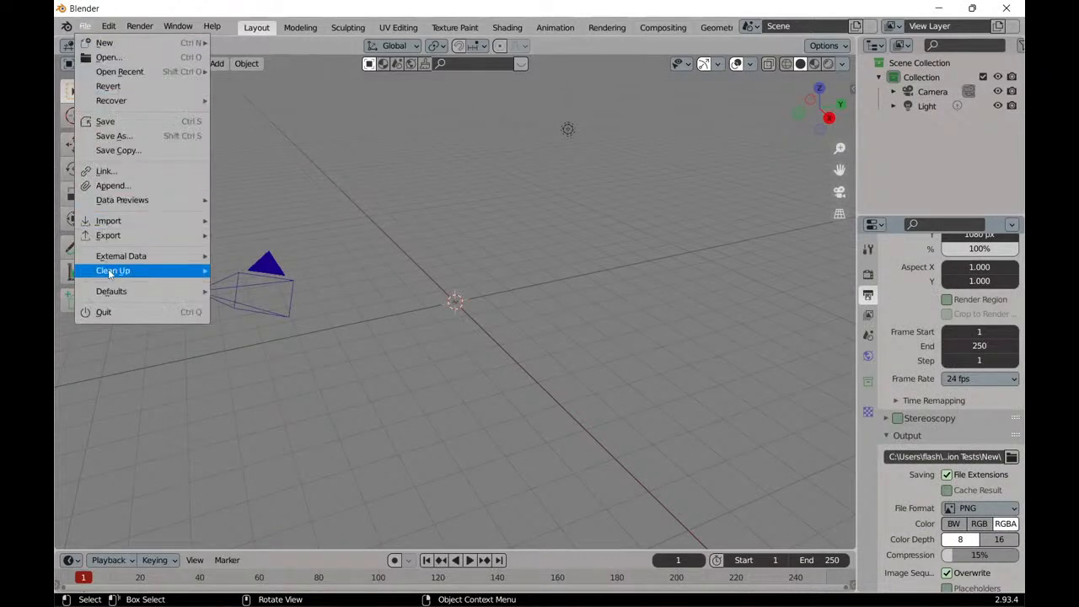
mouse_move(120, 261)
mouse_move(124, 294)
left_click(268, 294)
left_click(269, 301)
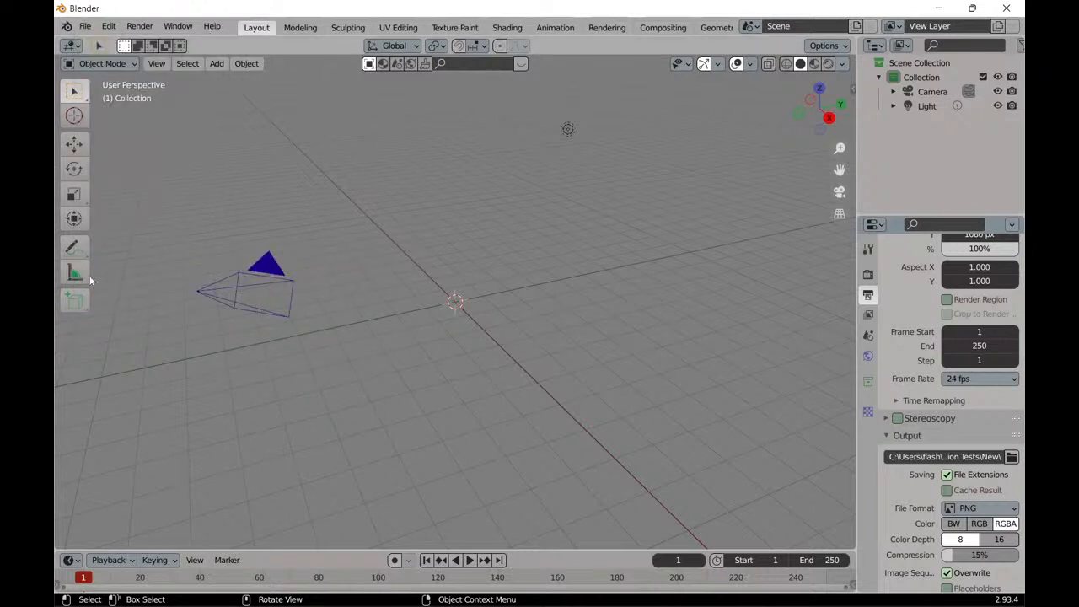
left_click(85, 26)
mouse_move(148, 292)
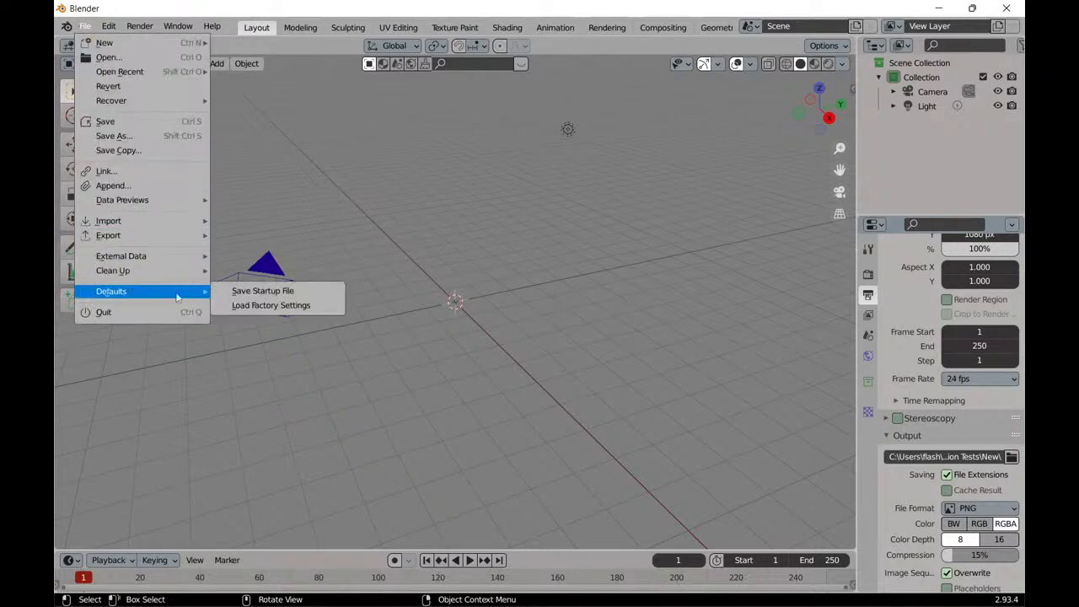
left_click(277, 295)
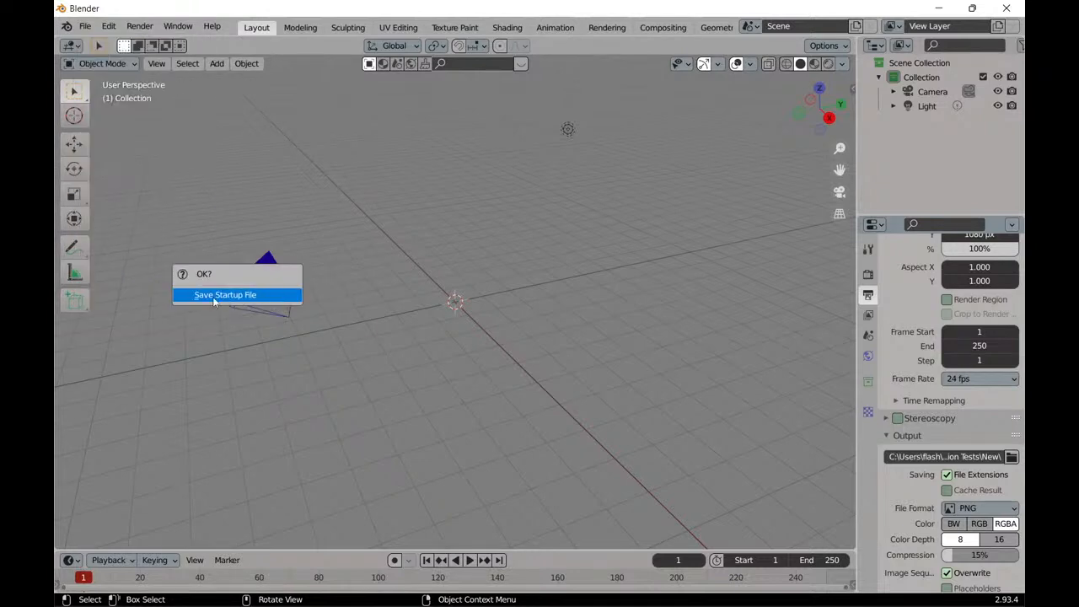
left_click(257, 297)
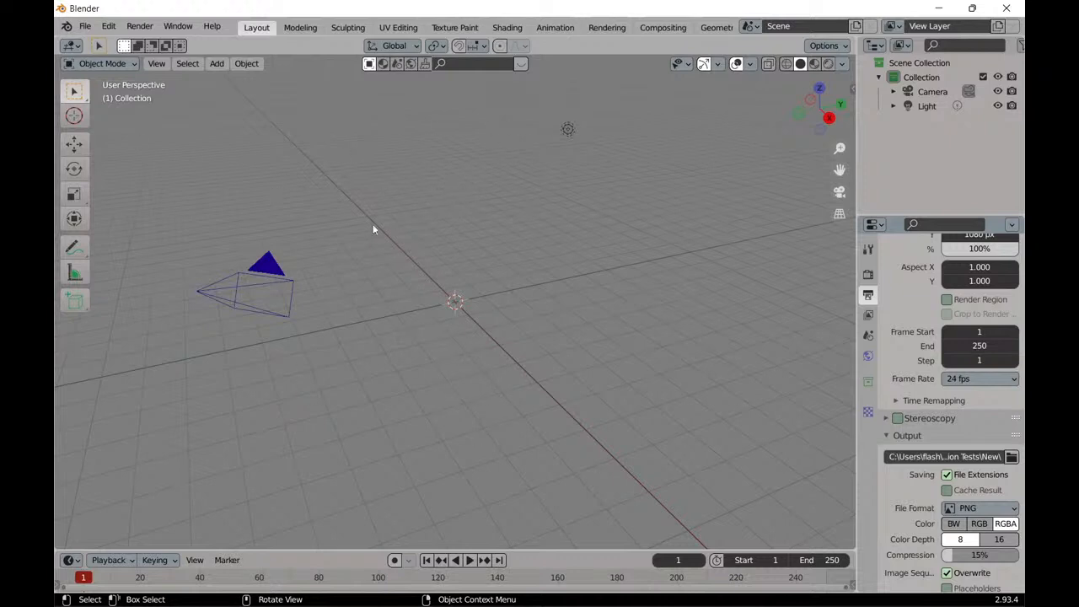
Look over the file format options for the render output.
left_click(980, 508)
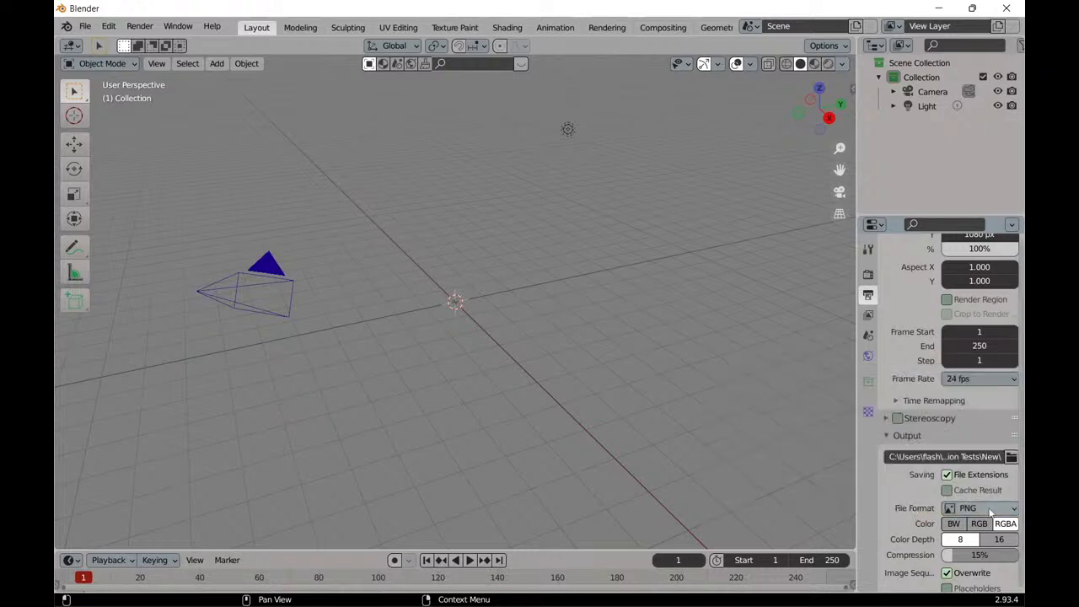
left_click(990, 509)
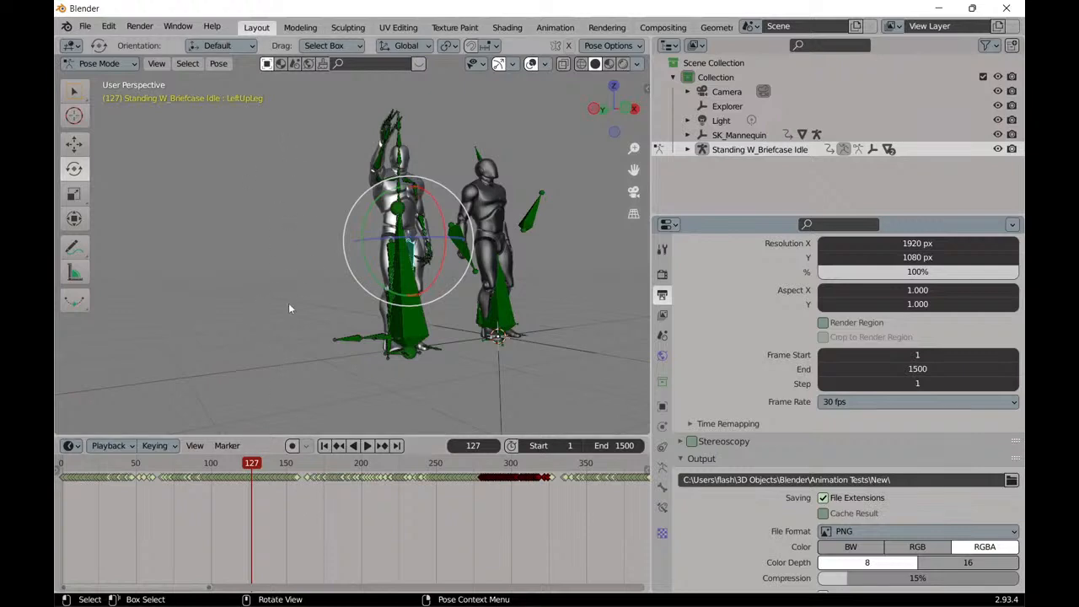
Take a closer look at the two mannequins in the animation scene, and switch to PixCap's 2nd Run project.
scroll(314, 212, "up", 5)
mouse_move(308, 208)
middle_mouse_down()
mouse_move(352, 183)
mouse_move(288, 213)
middle_mouse_up()
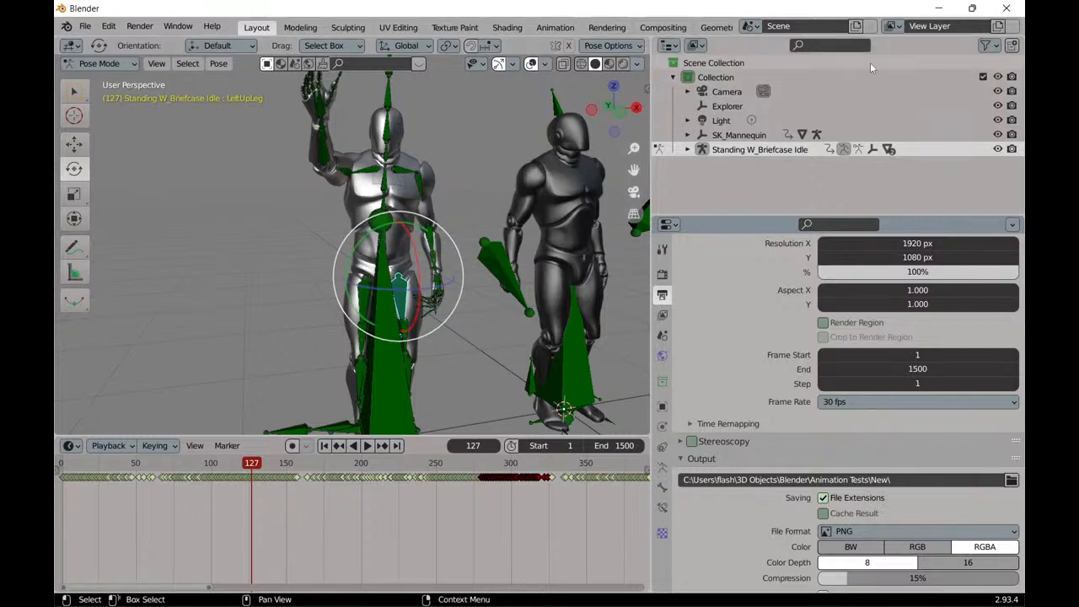
left_click(939, 9)
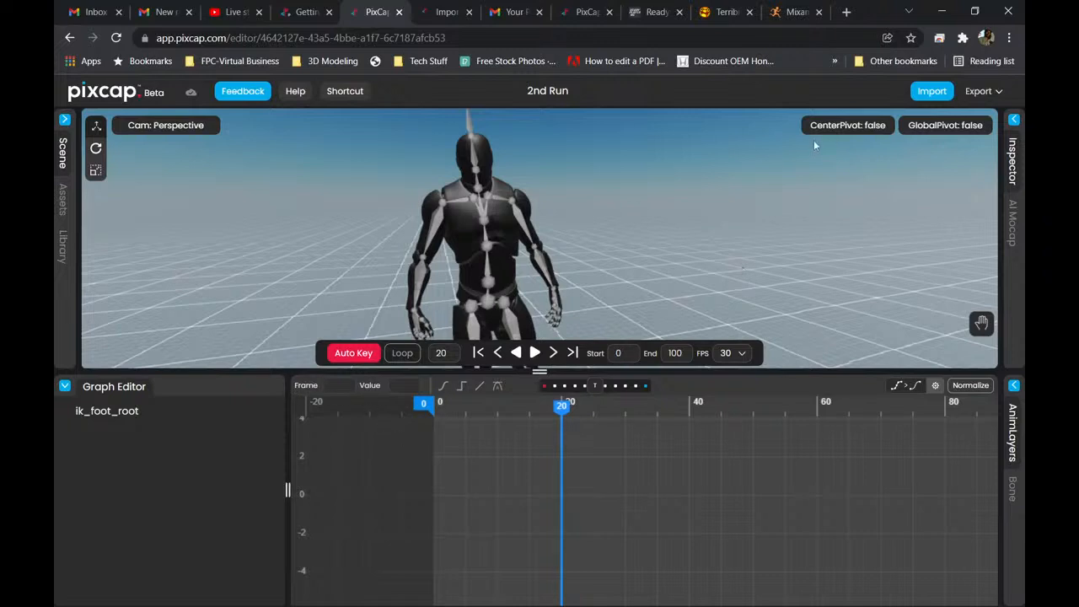
Start an FBX export of the 2nd Run project, browse up to the tests folder, and cancel the save.
left_click(992, 97)
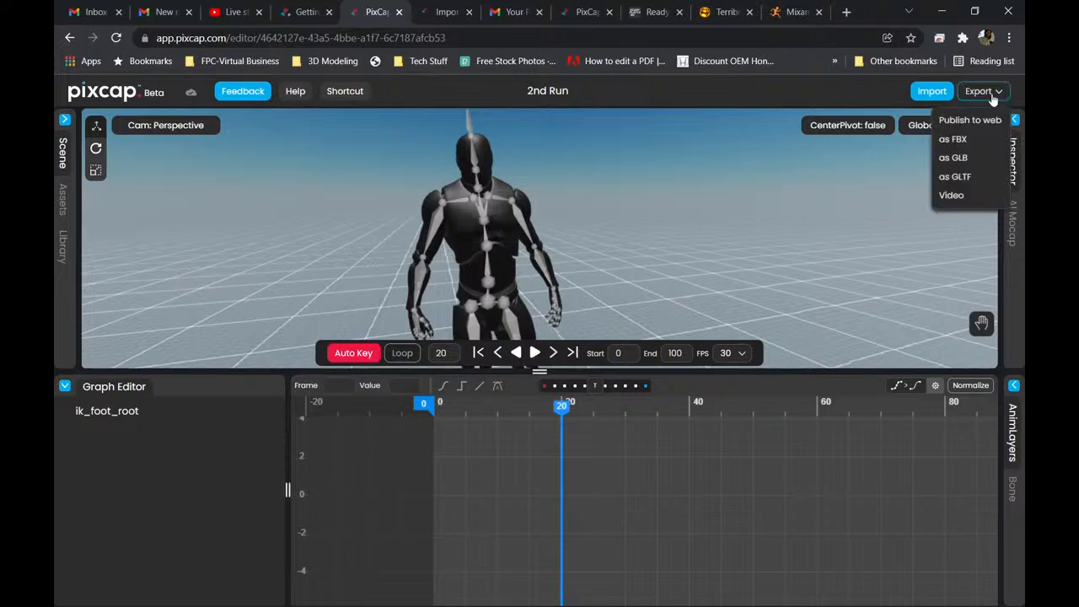
left_click(956, 140)
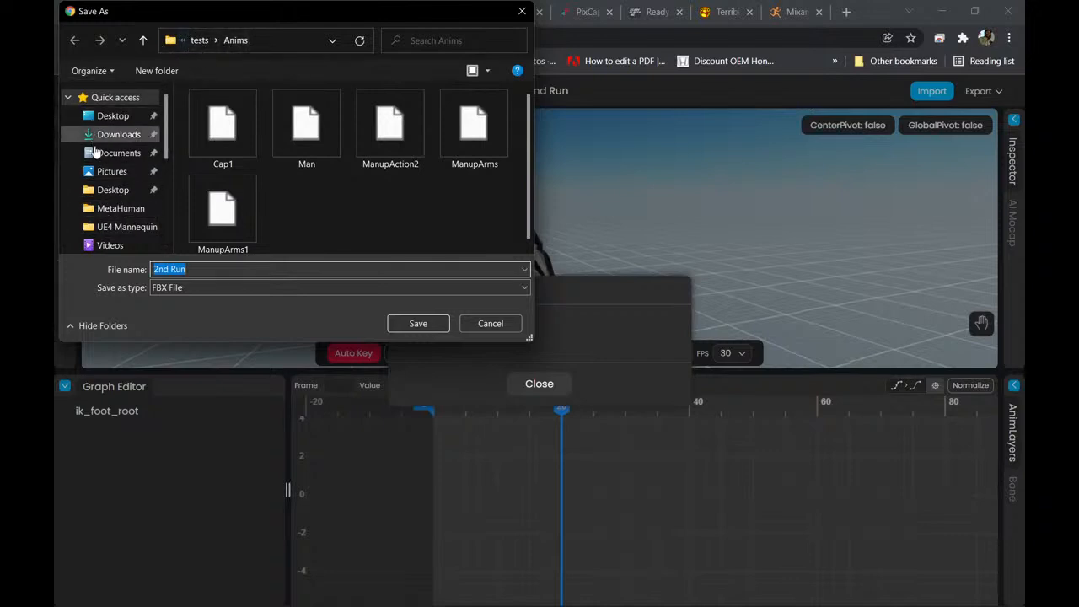
left_click(143, 40)
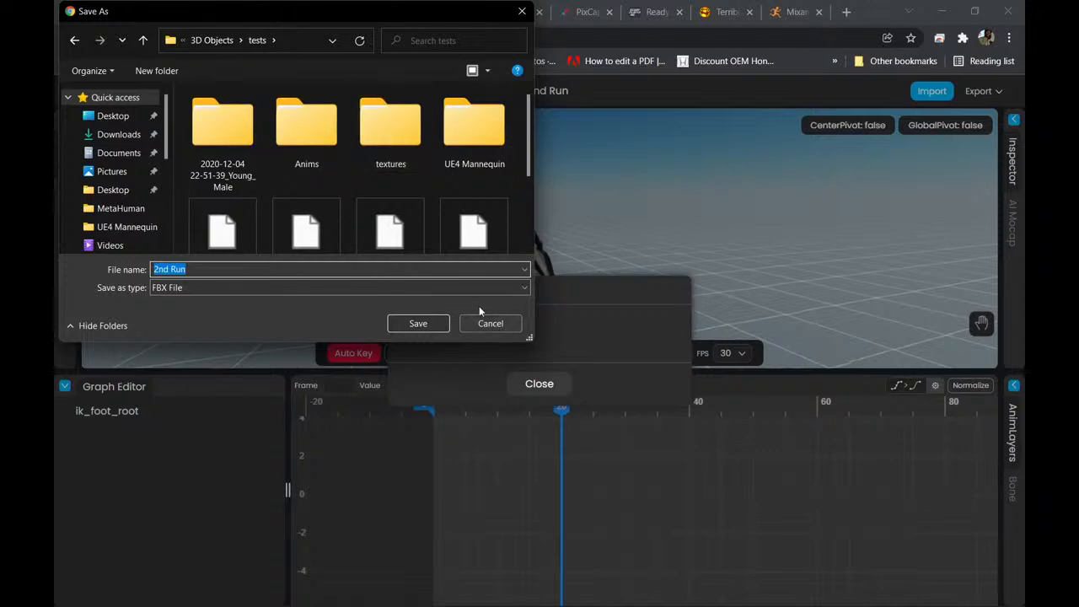
left_click(494, 324)
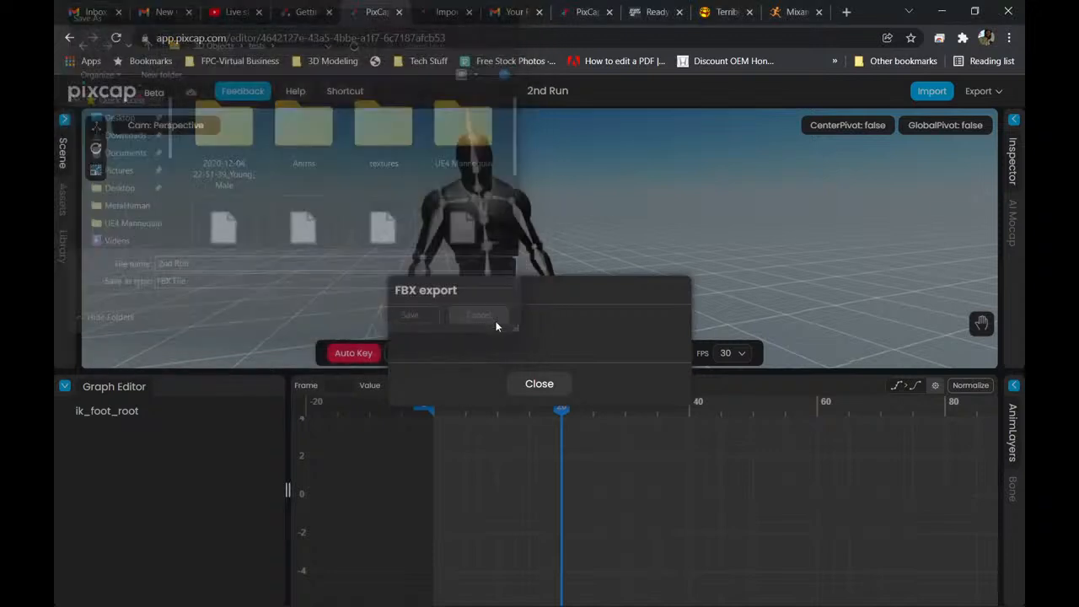
left_click(539, 384)
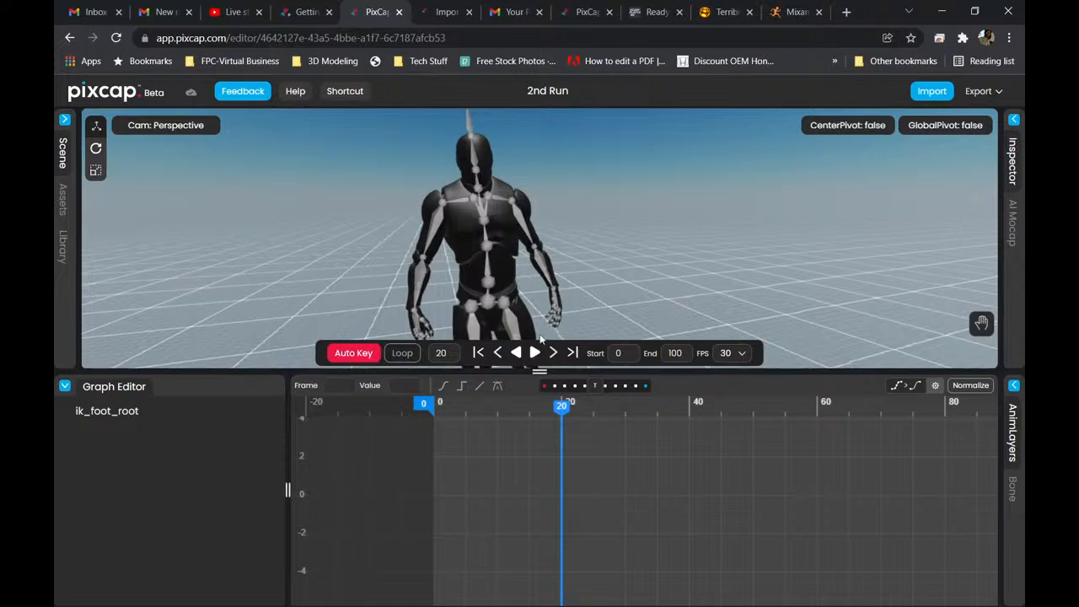
Step the playhead back to frame 4 and forward to frame 8.
left_click(500, 360)
left_click(499, 361)
left_click(499, 360)
left_click(499, 360)
left_click(499, 360)
left_click(499, 360)
left_click(500, 360)
left_click(499, 360)
left_click(499, 360)
left_click(500, 360)
left_click(500, 360)
left_click(499, 360)
left_click(499, 360)
left_click(499, 360)
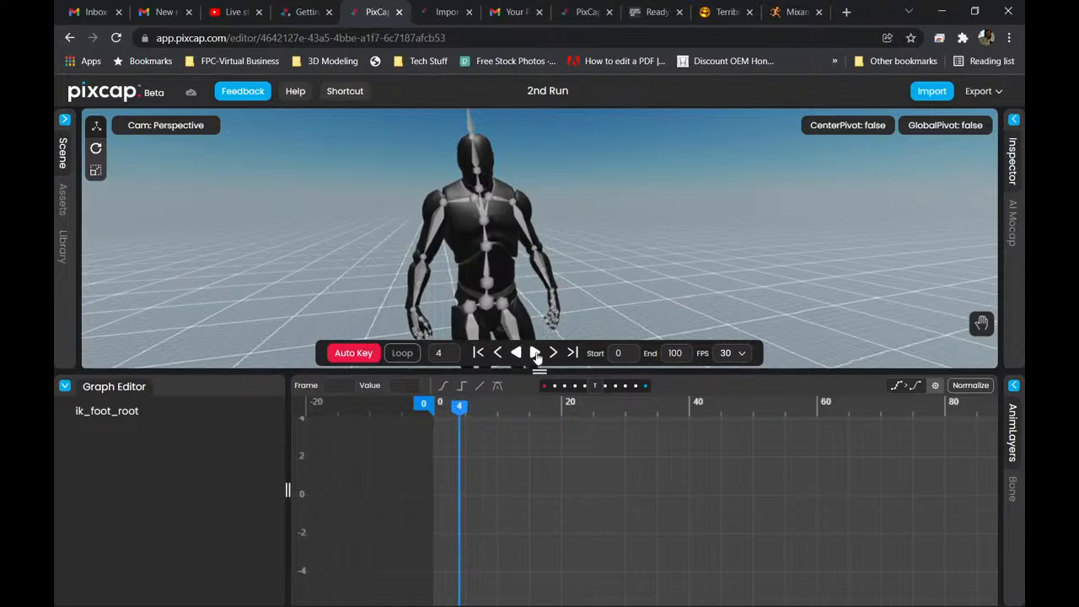
left_click(554, 354)
left_click(554, 354)
left_click(554, 354)
left_click(554, 355)
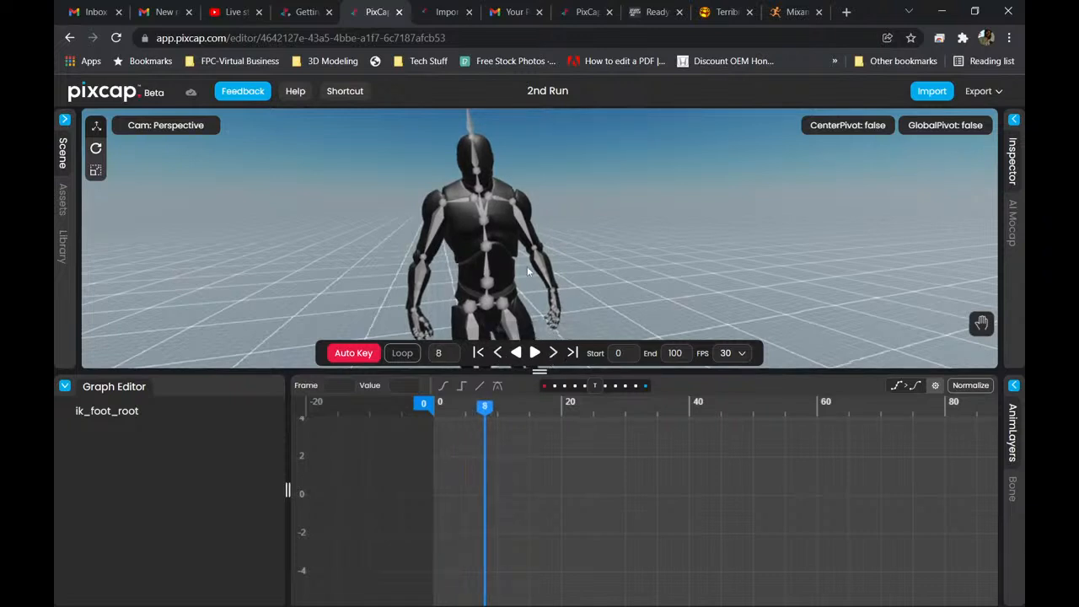
Rotate the RightForeArm bone at frame 8 so the forearm bends forward across the body, with Auto Key recording the pose.
left_click(437, 234)
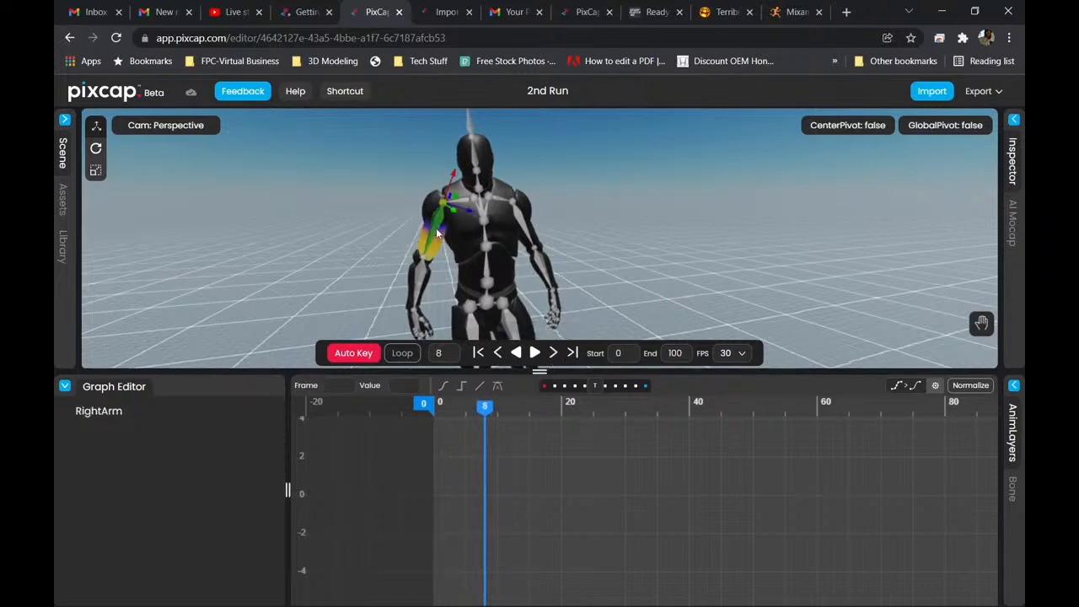
left_click(421, 283)
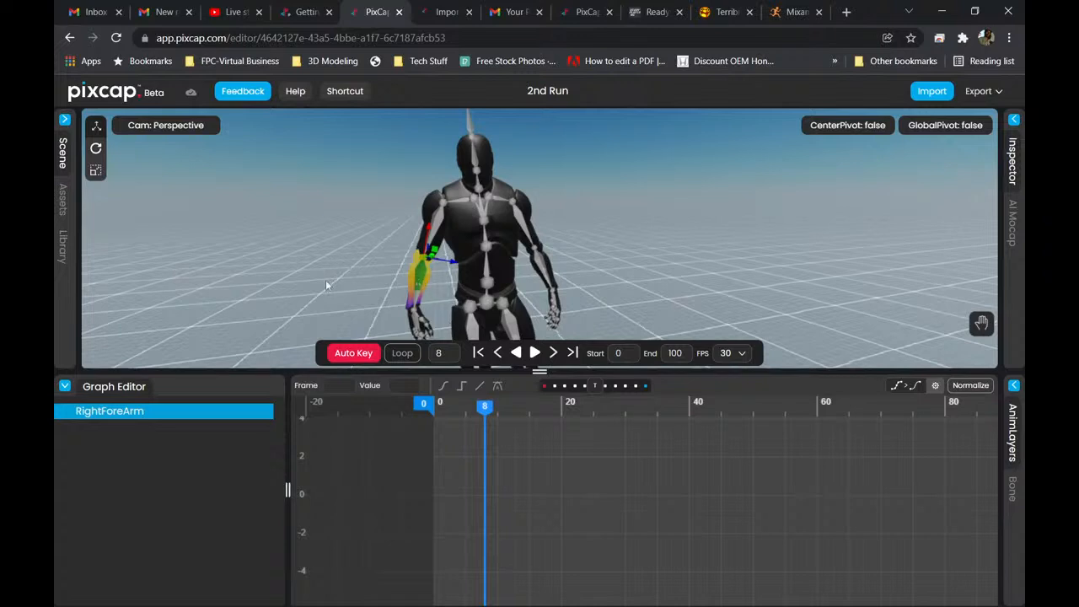
left_click(95, 148)
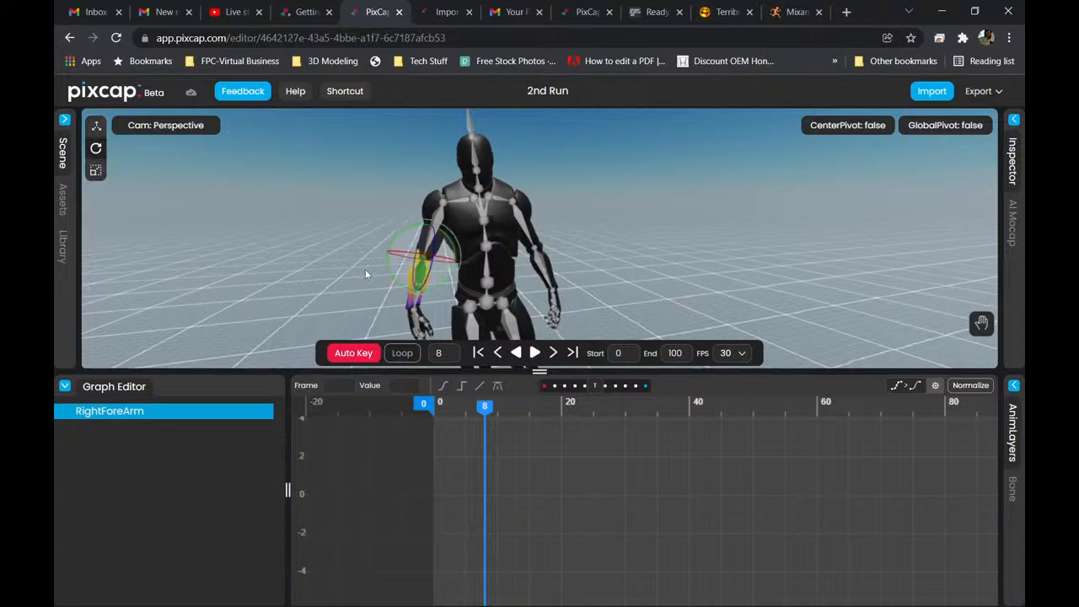
left_click_drag(428, 268, 435, 238)
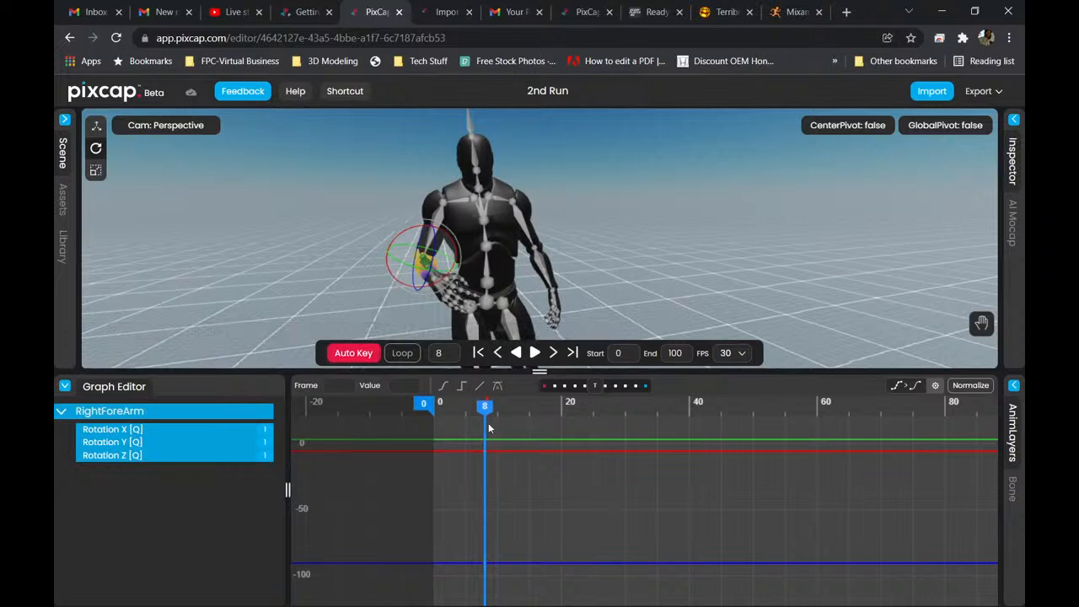
Examine the RightForeArm rotation curves and their keyframes around frame 8 in the Graph Editor.
scroll(488, 447, "up", 5)
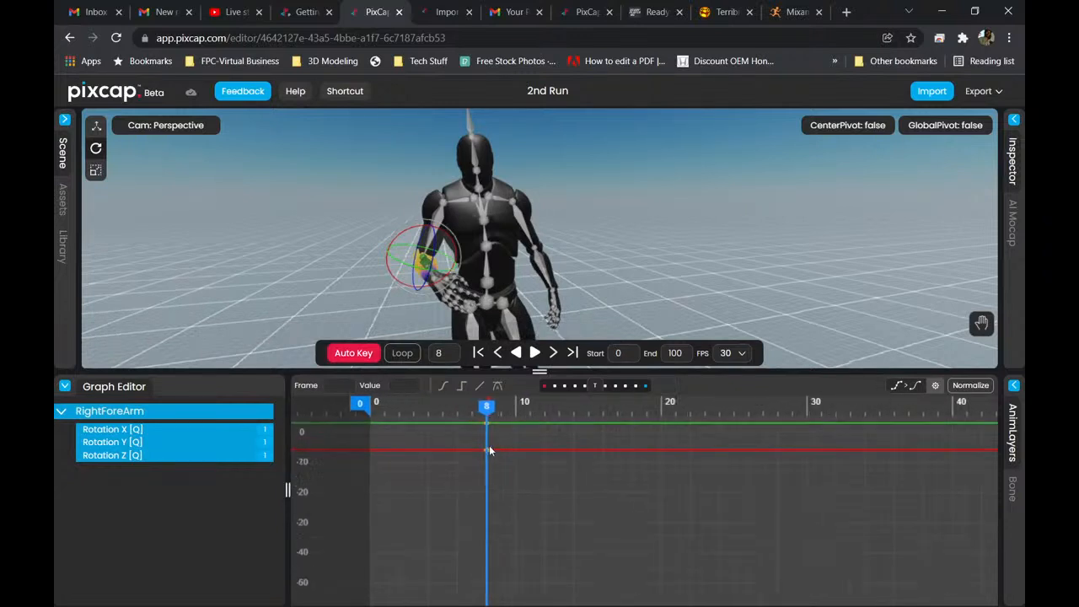
scroll(489, 446, "up", 4)
scroll(489, 544, "up", 4)
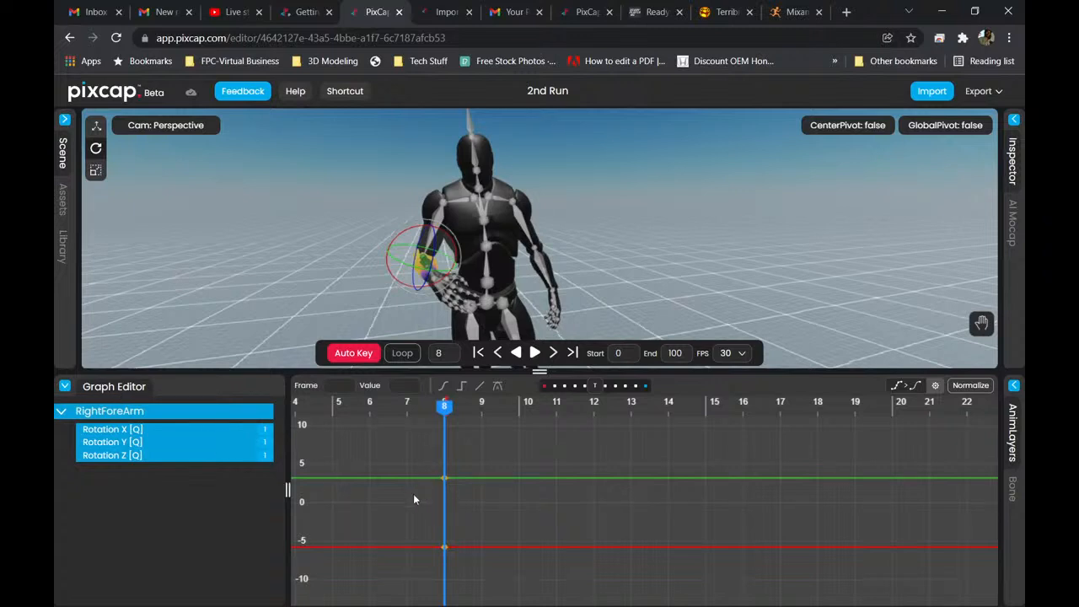
scroll(502, 474, "down", 5)
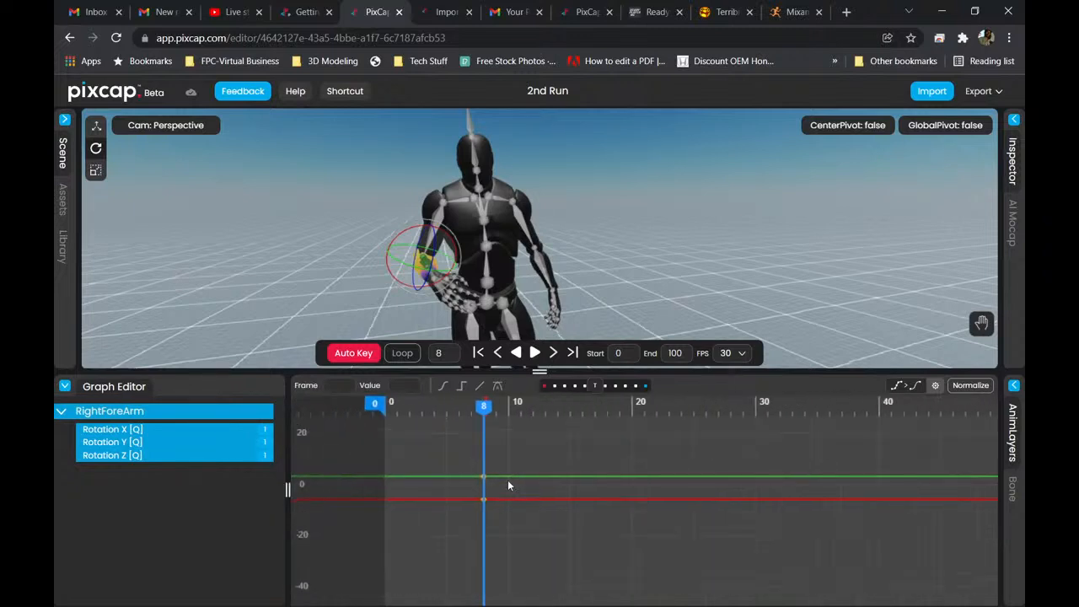
scroll(508, 487, "up", 3)
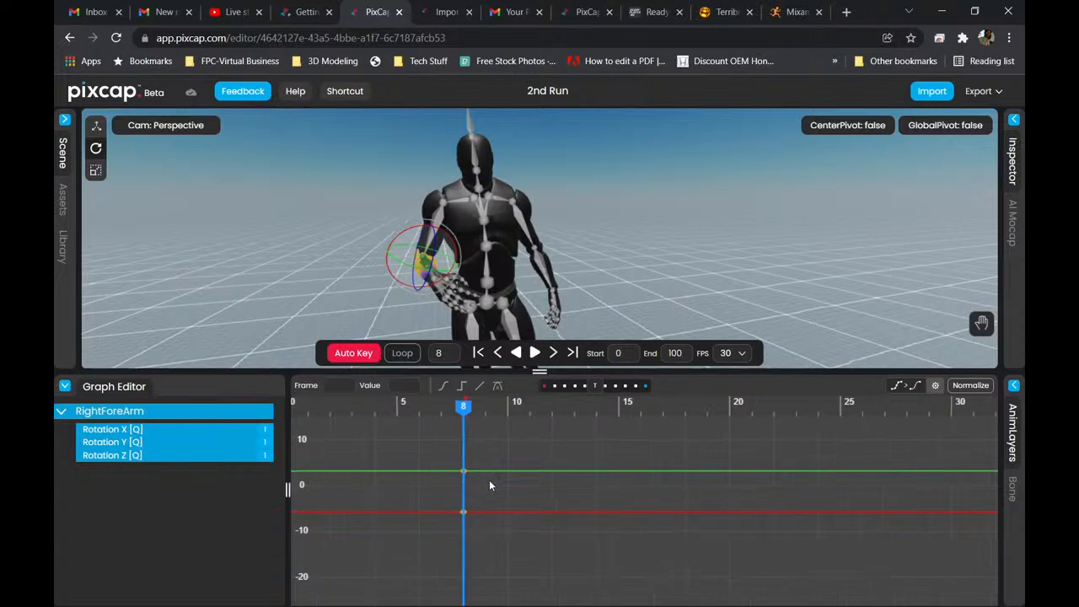
scroll(498, 485, "down", 3)
scroll(523, 495, "up", 3)
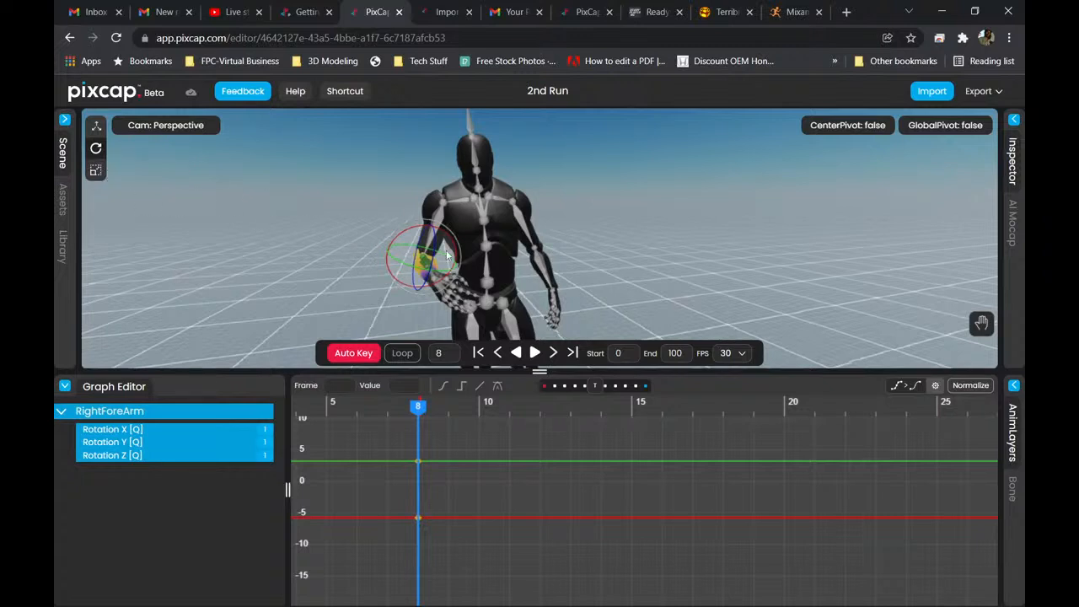
Move the playhead to frame 6 and rotate the RightForeArm bone so the forearm hangs down, with Auto Key recording the pose.
left_click(437, 411)
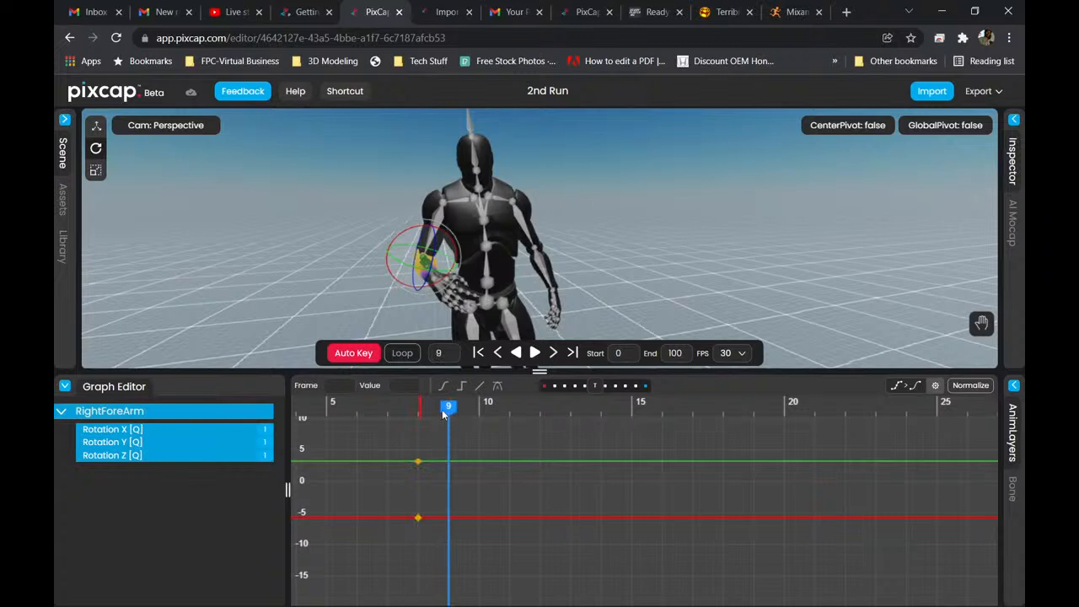
left_click_drag(449, 409, 365, 420)
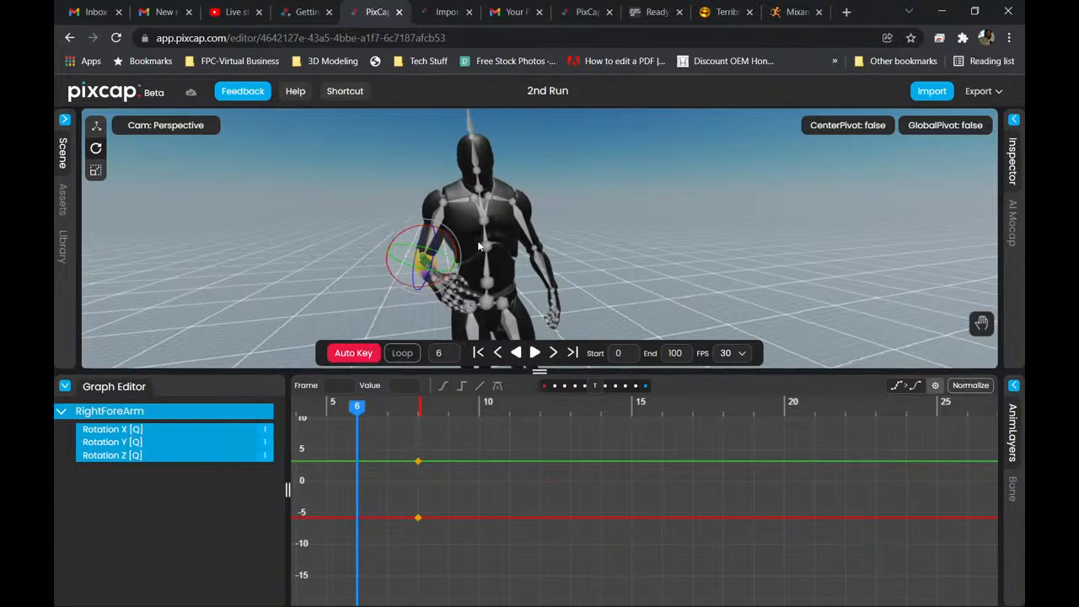
scroll(464, 278, "down", 3)
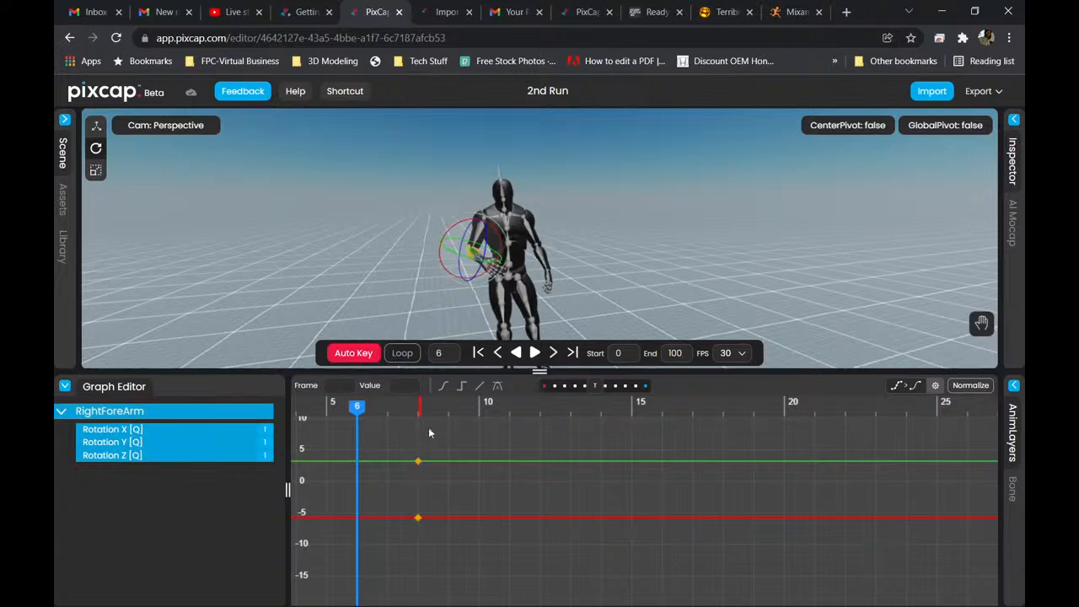
left_click_drag(487, 246, 477, 307)
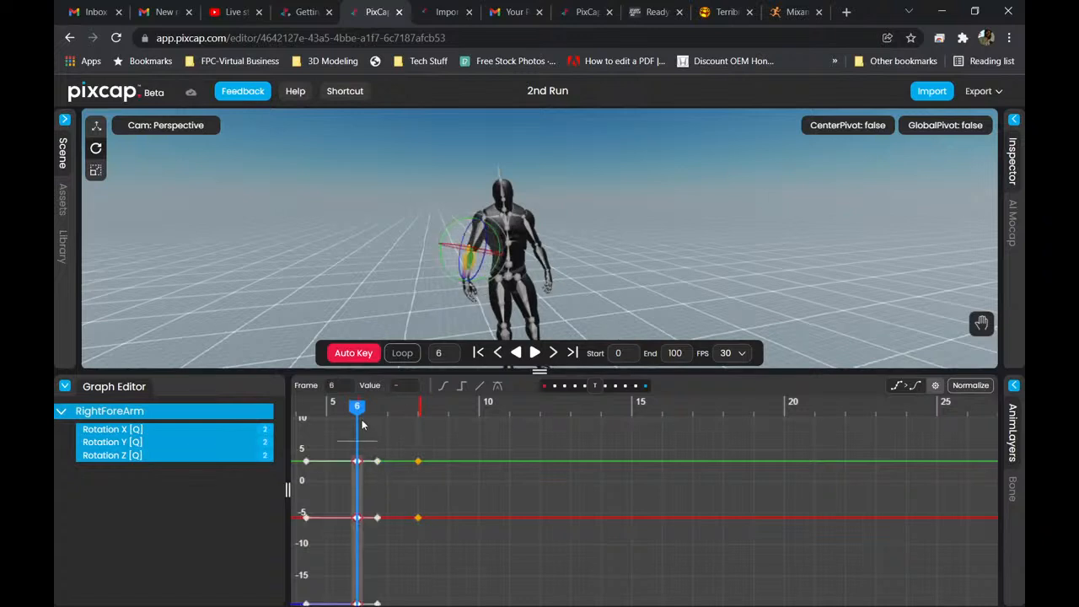
Enlarge the Graph Editor and examine the RightForeArm Rotation Z curve between the keyframes at frames 6 and 8.
scroll(396, 460, "down", 3)
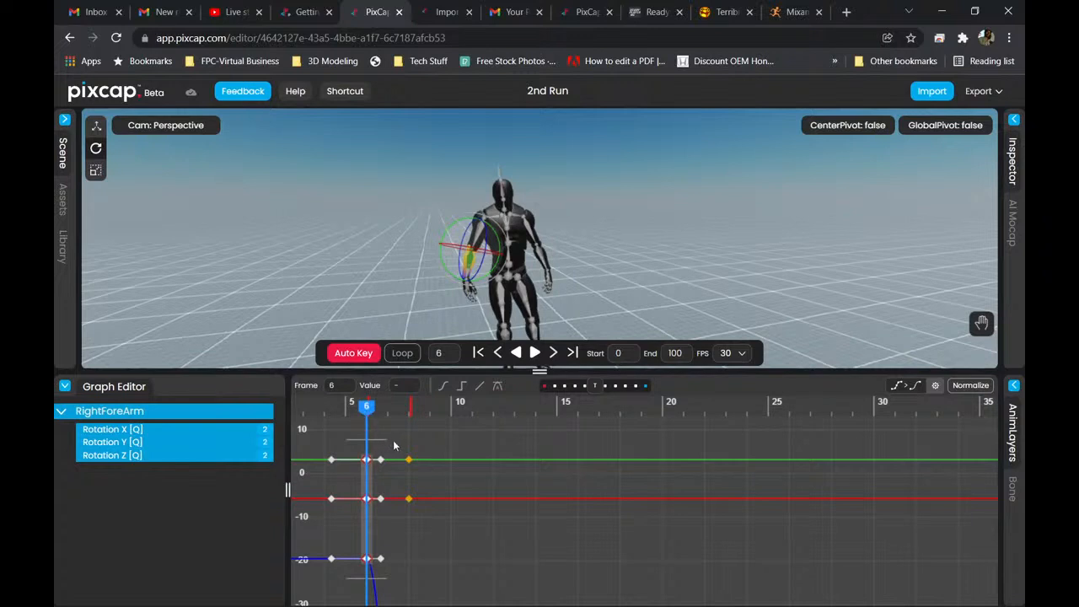
scroll(405, 447, "down", 5)
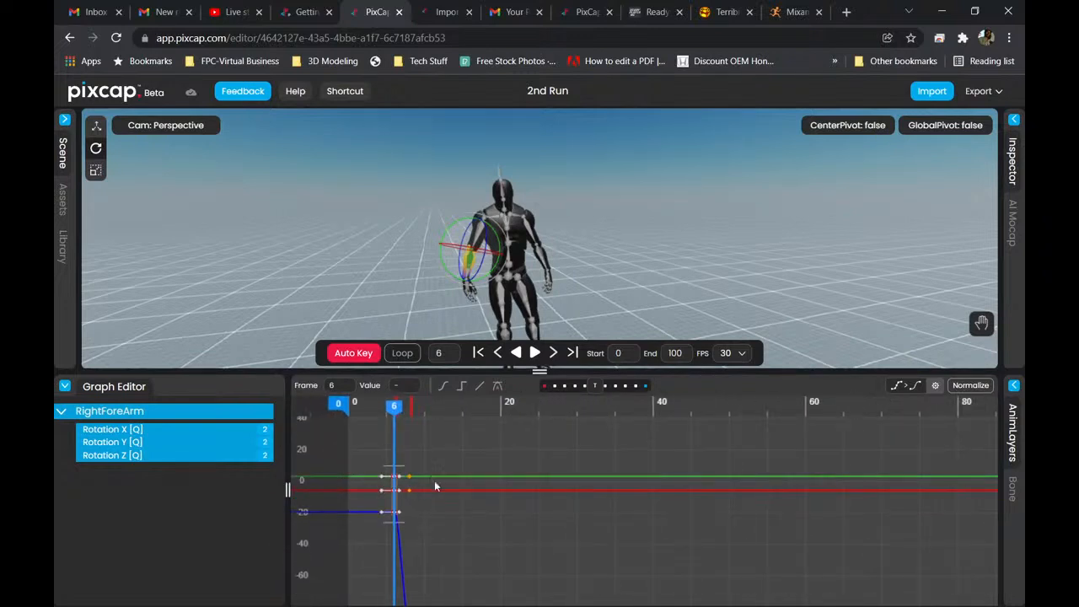
middle_click_drag(446, 510, 458, 443)
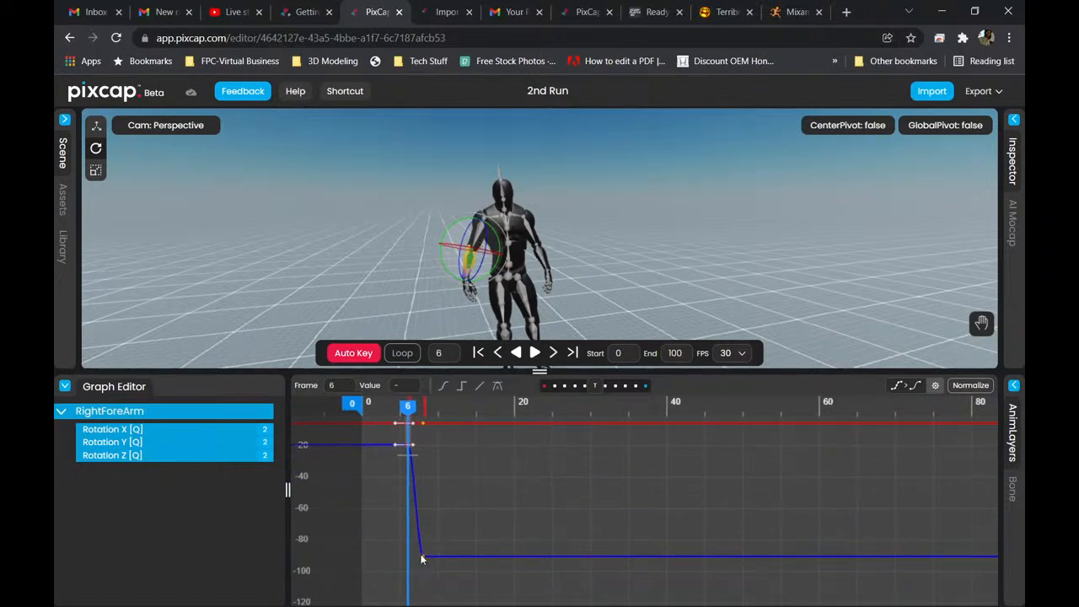
scroll(438, 540, "up", 3)
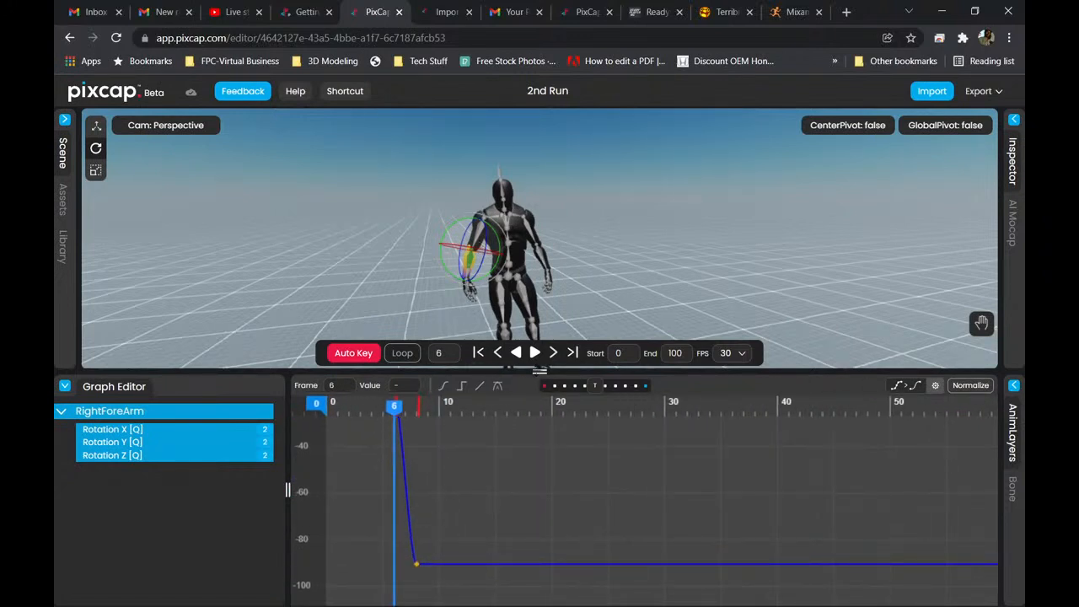
left_click_drag(540, 371, 540, 230)
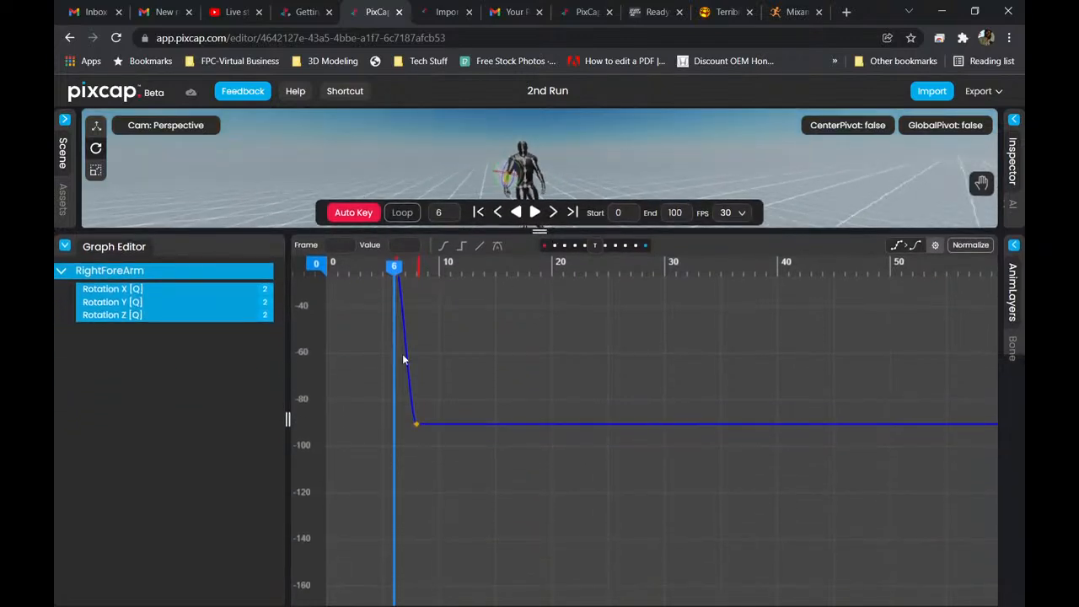
middle_click_drag(487, 452, 495, 463)
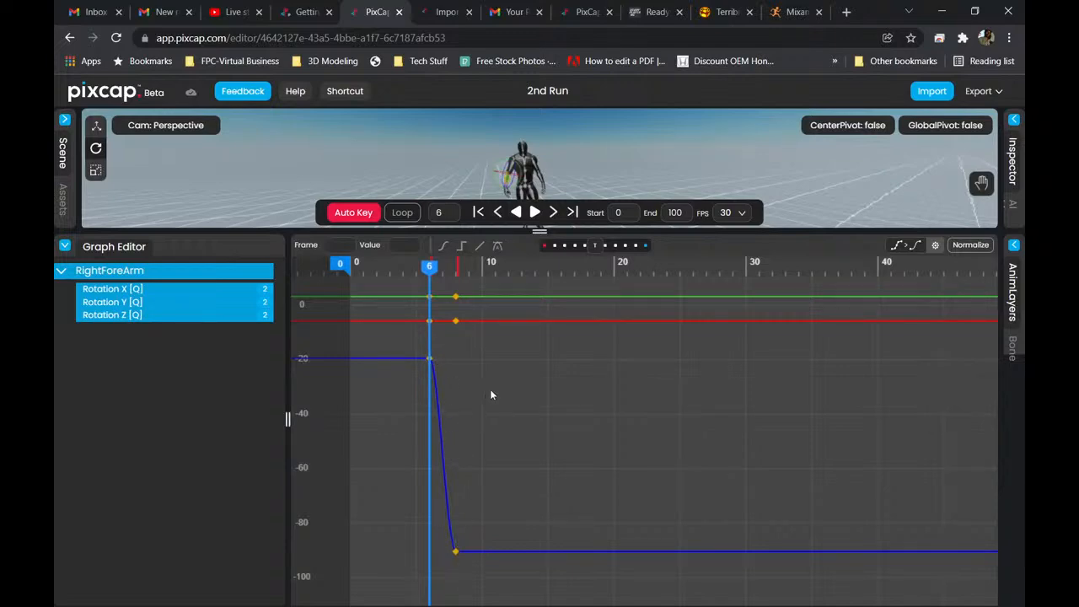
Enlarge the viewport and play the forearm animation, replaying it once from the first frame.
left_click_drag(539, 231, 538, 482)
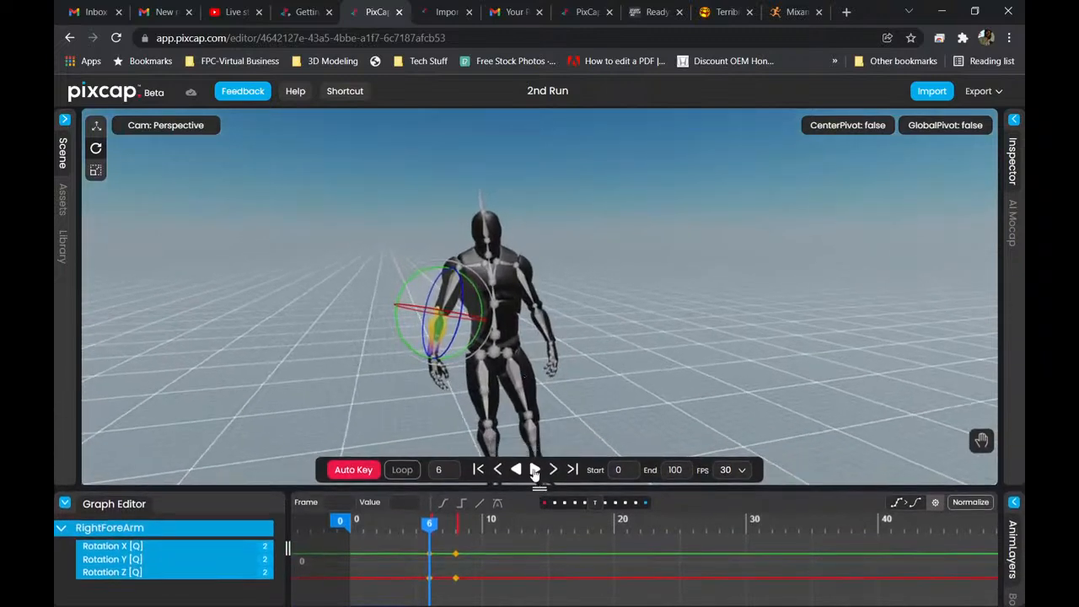
left_click(536, 473)
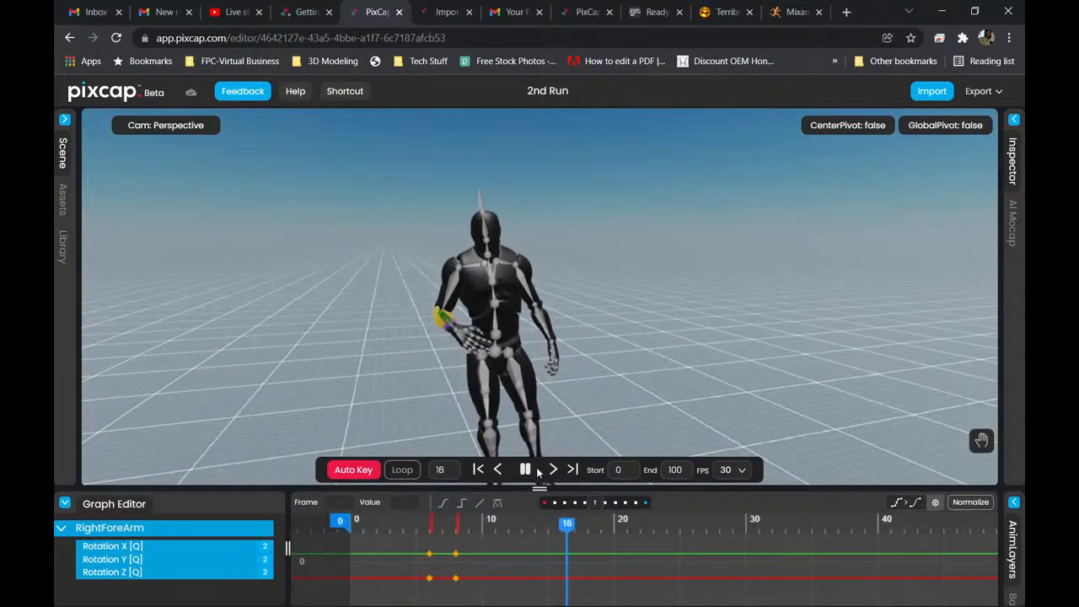
left_click(525, 470)
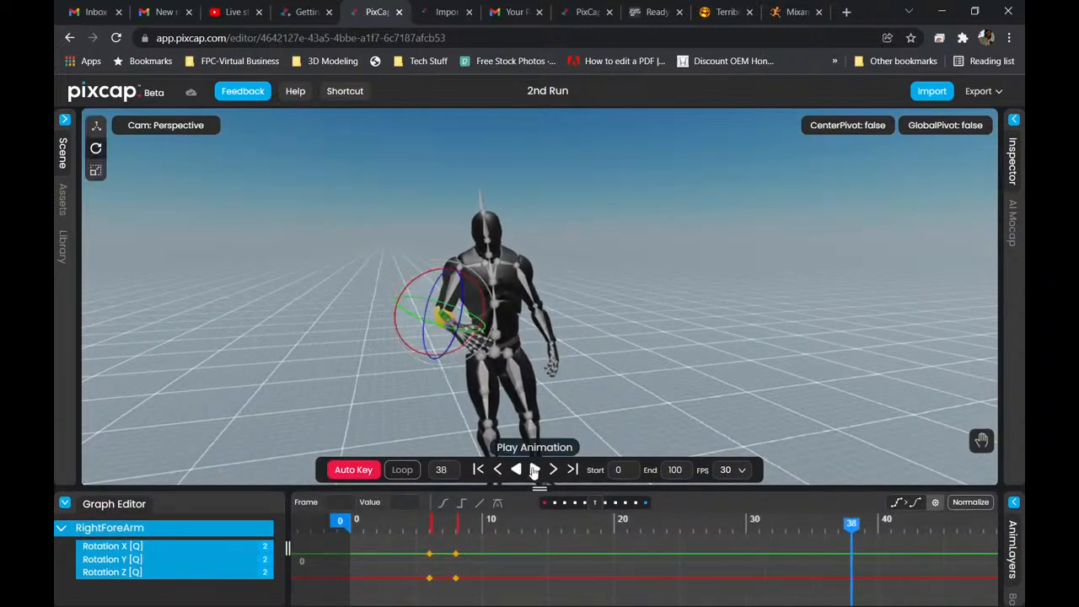
left_click(478, 469)
left_click(534, 471)
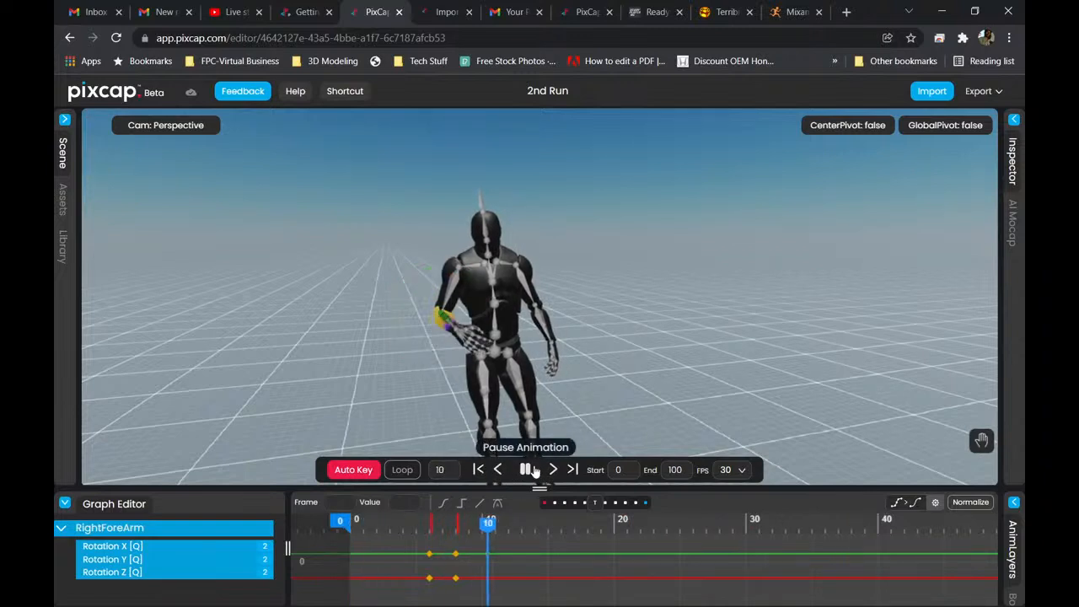
left_click(534, 469)
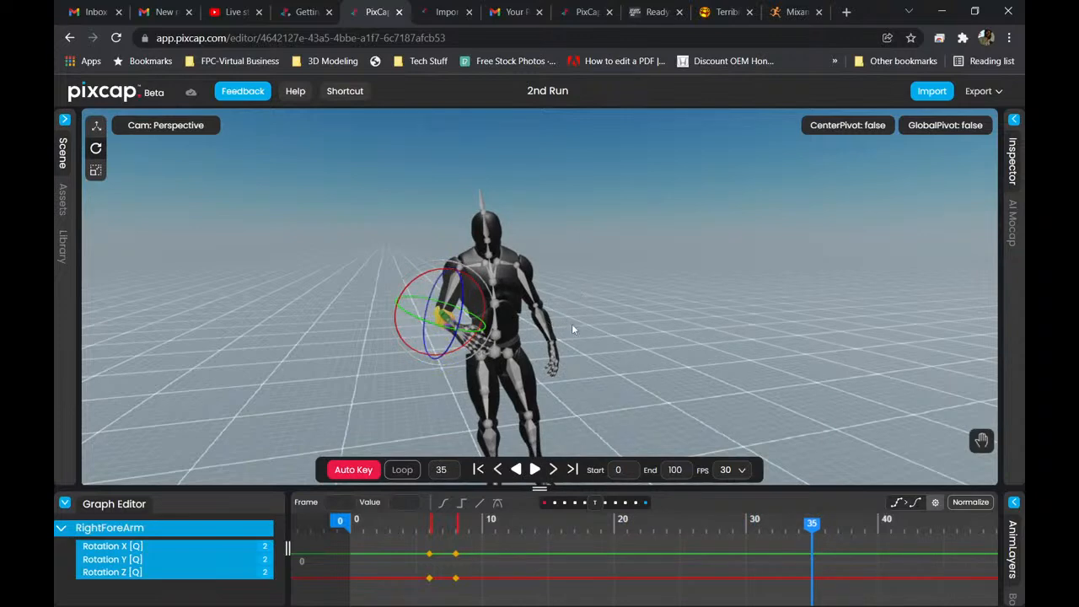
Enlarge the Graph Editor and move the second RightForeArm Rotation Z keyframe to frame 13.
scroll(582, 339, "down", 3)
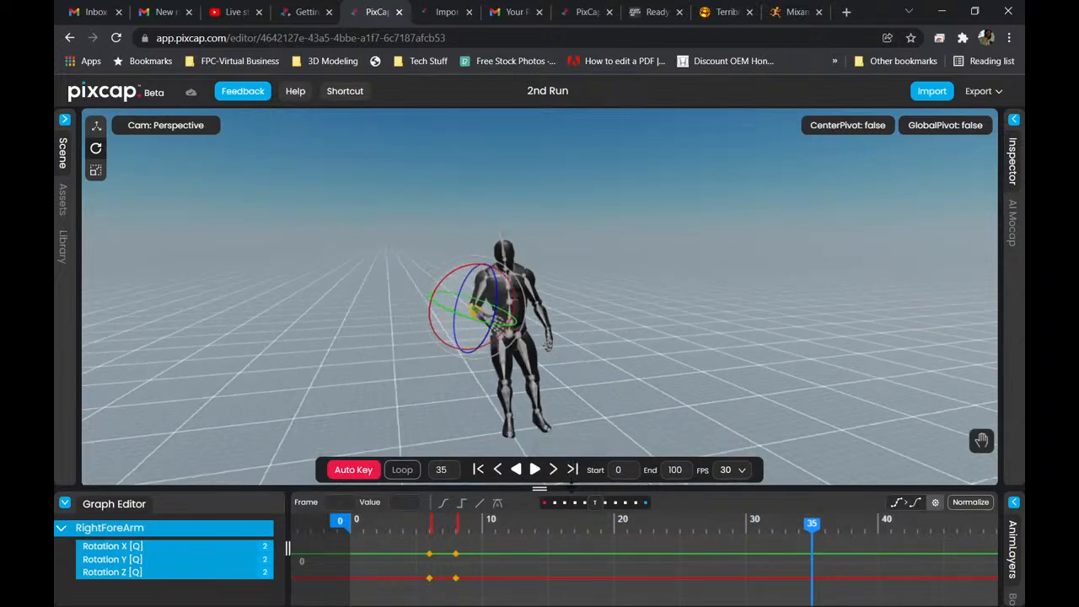
left_click_drag(571, 485, 592, 230)
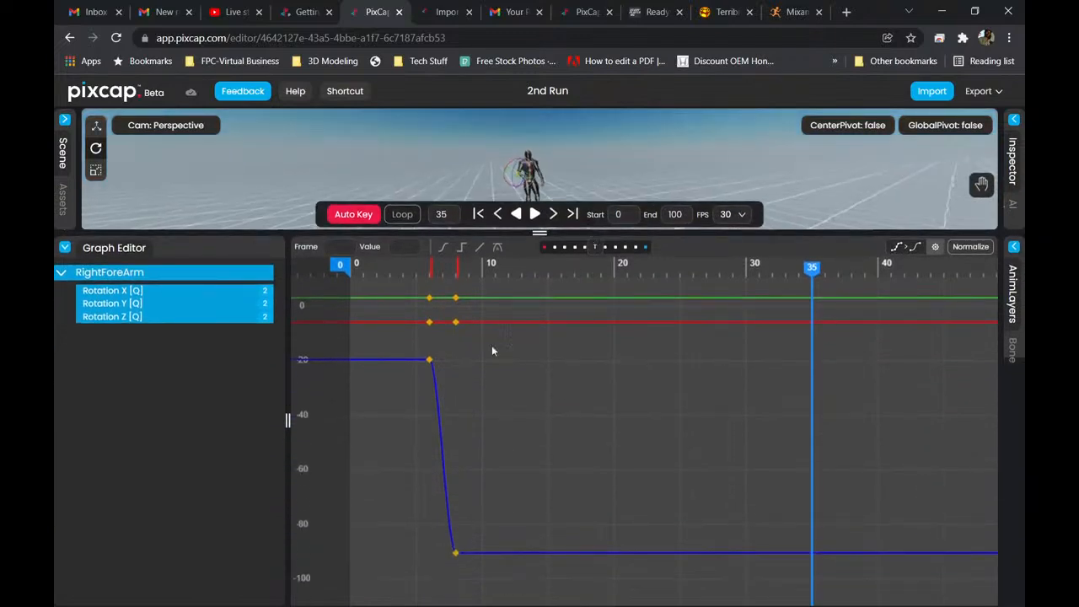
left_click_drag(456, 554, 525, 556)
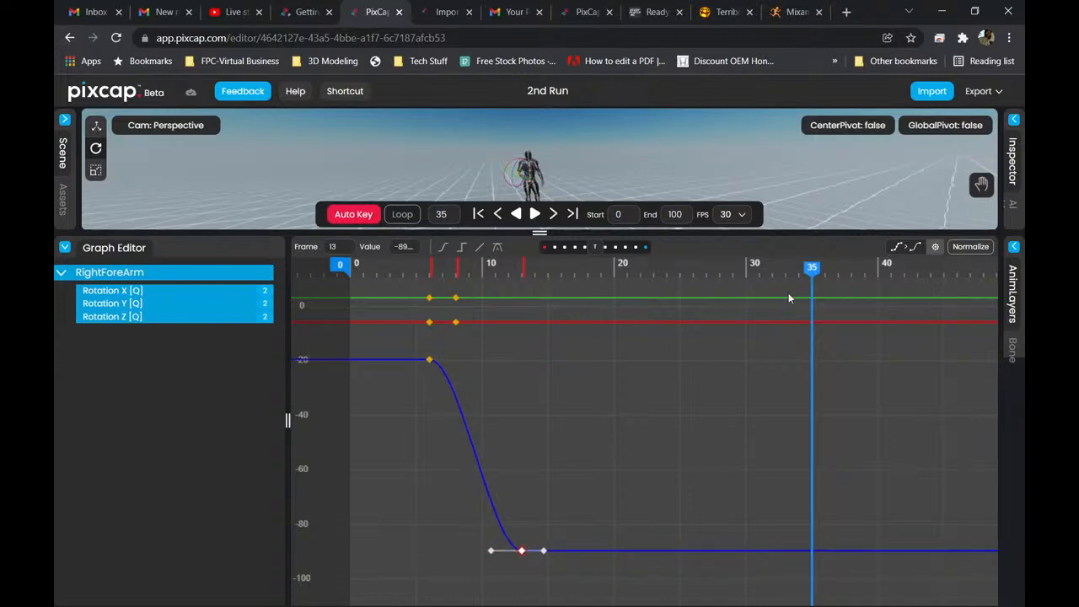
Play the retimed forearm animation in an enlarged viewport, first from frame 2 and again from frame 0.
left_click_drag(812, 268, 376, 312)
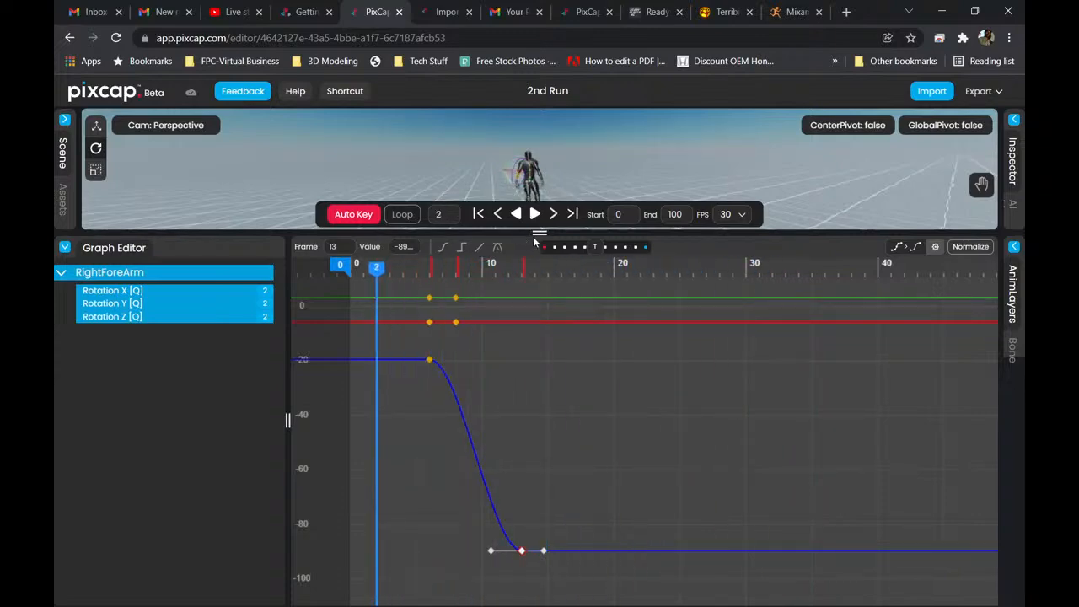
left_click_drag(539, 232, 379, 495)
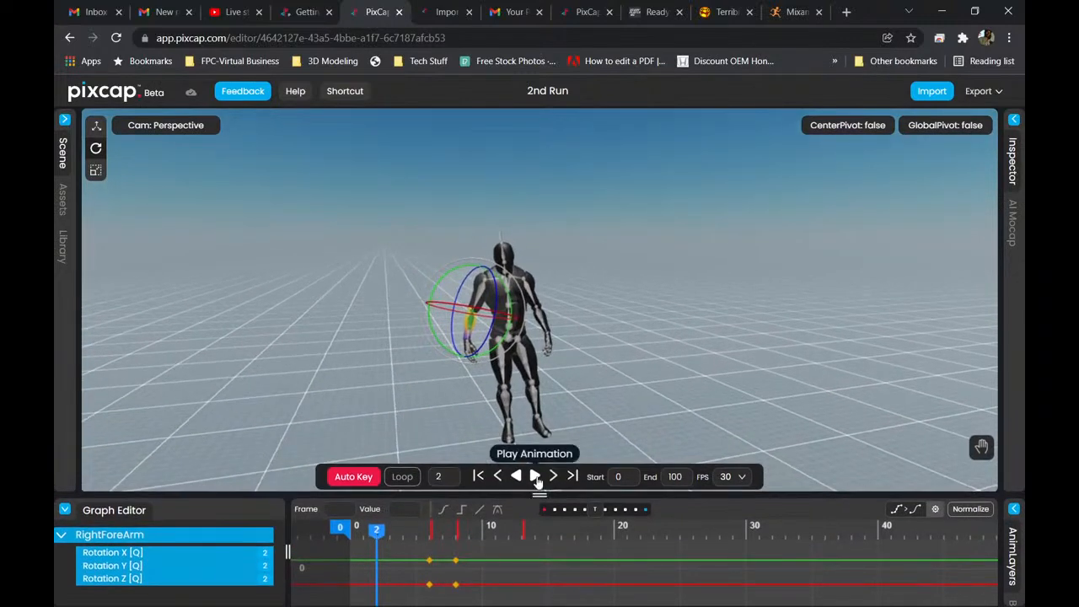
left_click(535, 477)
left_click(530, 477)
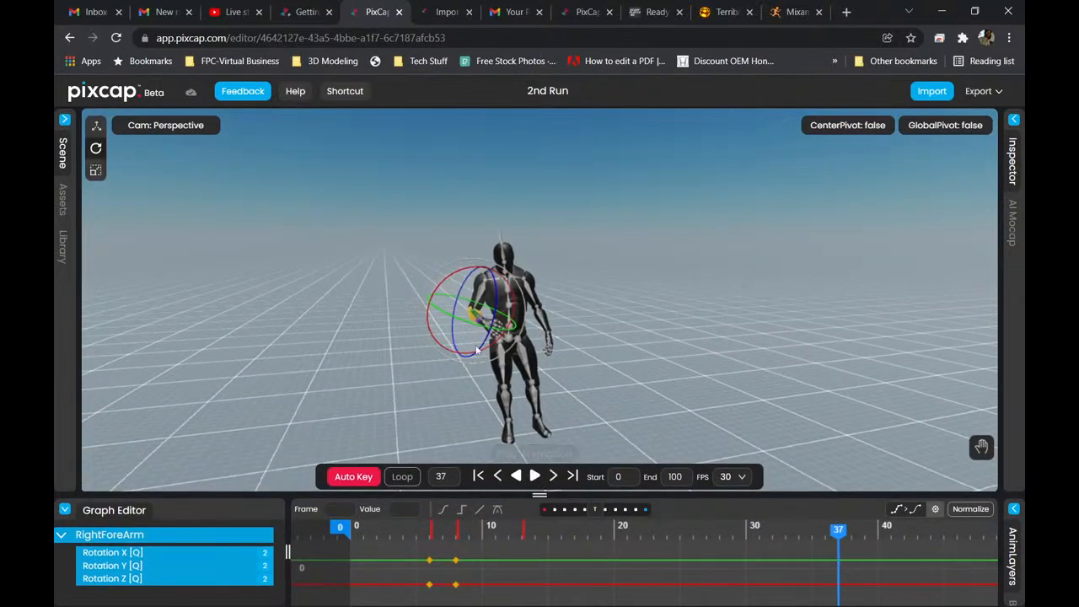
scroll(556, 367, "up", 2)
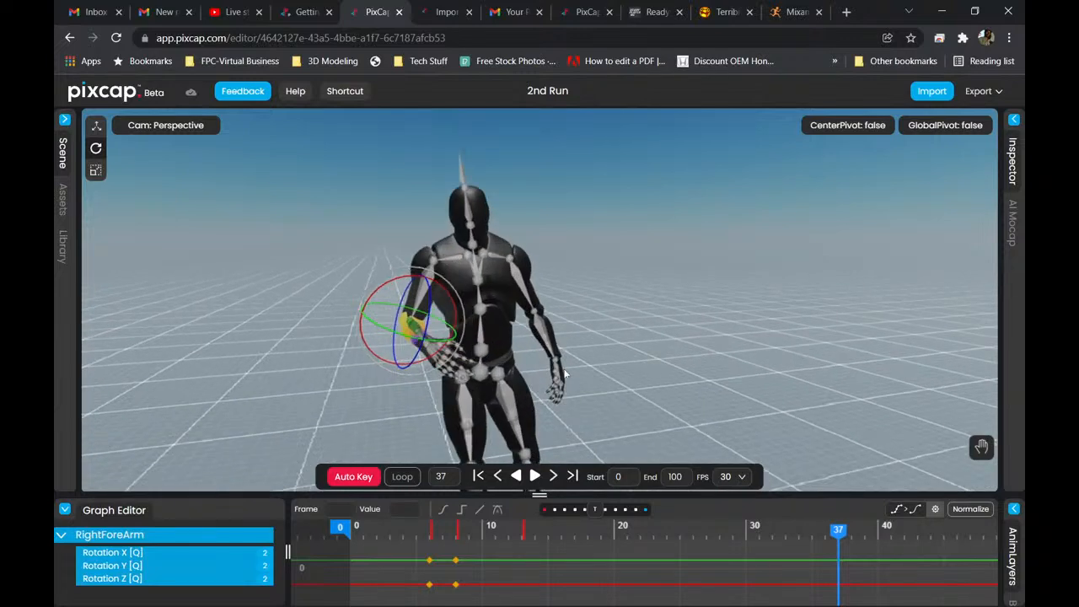
left_click(479, 477)
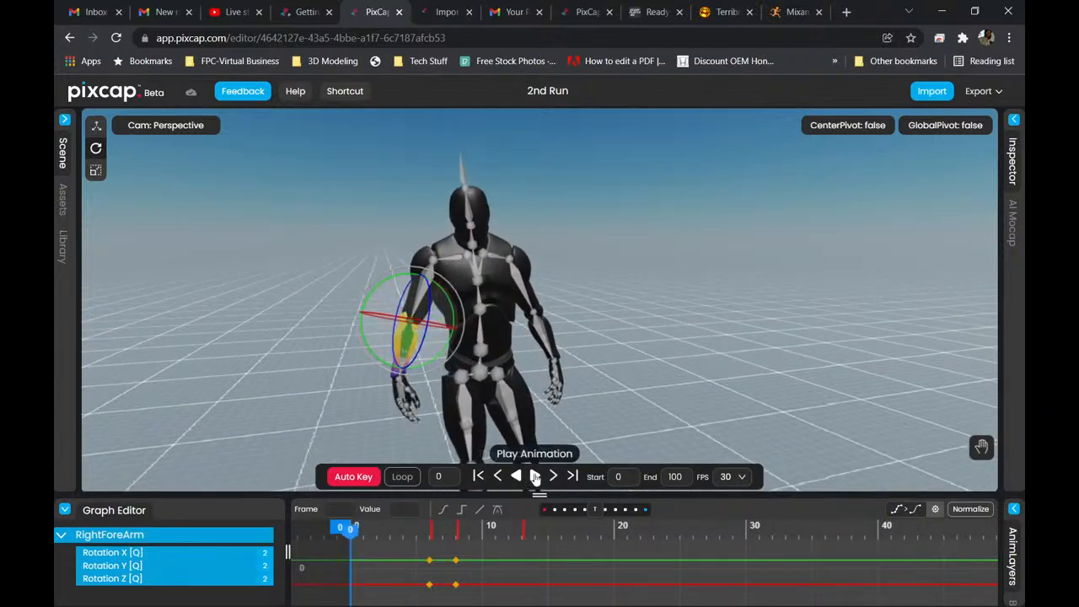
left_click(535, 477)
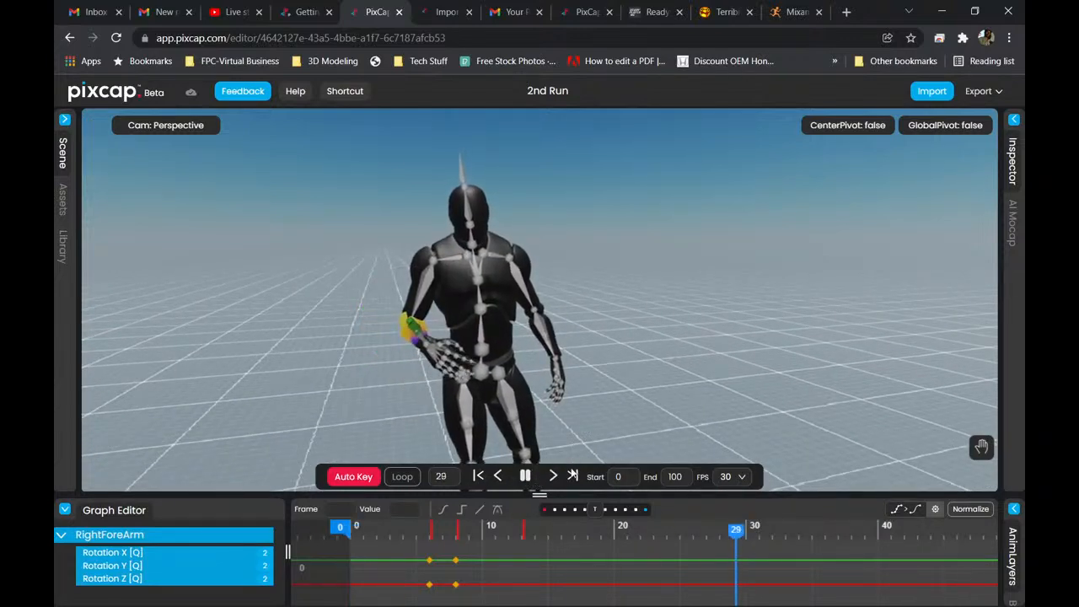
left_click(525, 476)
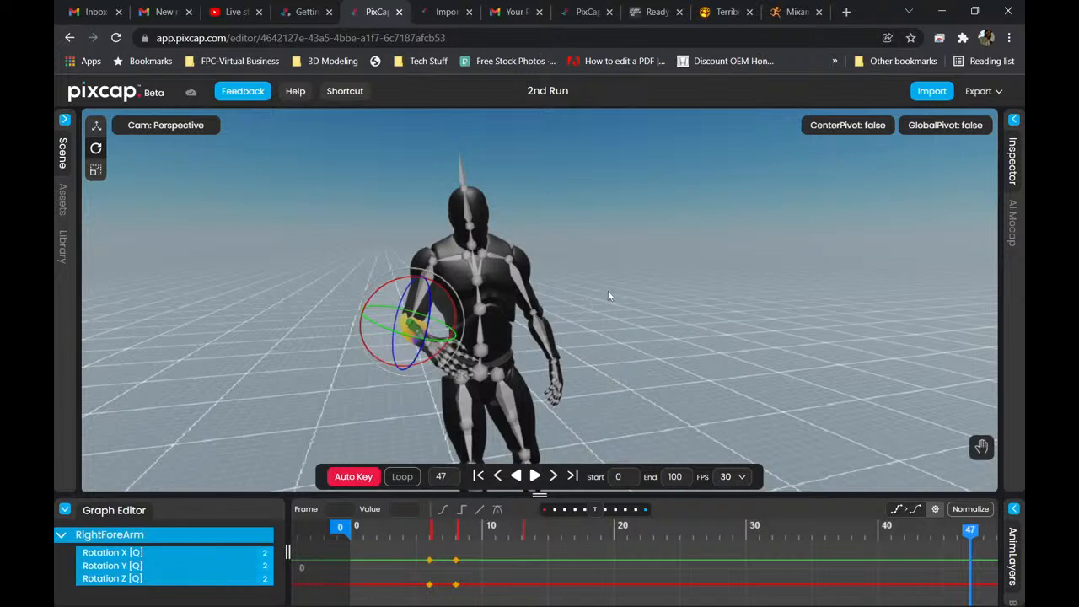
Select the LeftArm bone on the character's upper arm.
scroll(608, 291, "up", 2)
middle_click_drag(609, 291, 649, 255)
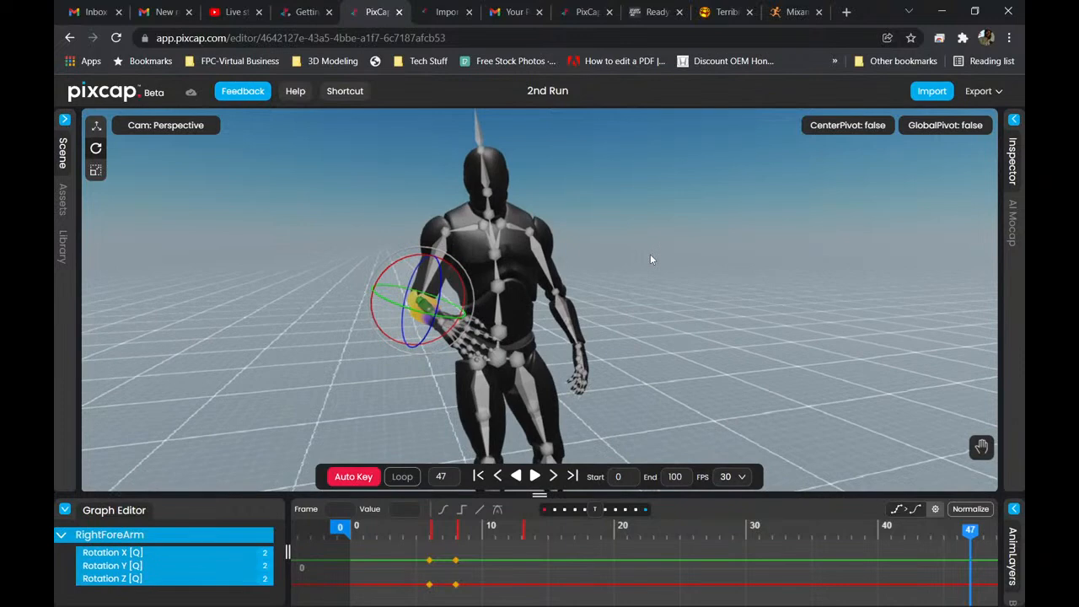
scroll(658, 259, "up", 3)
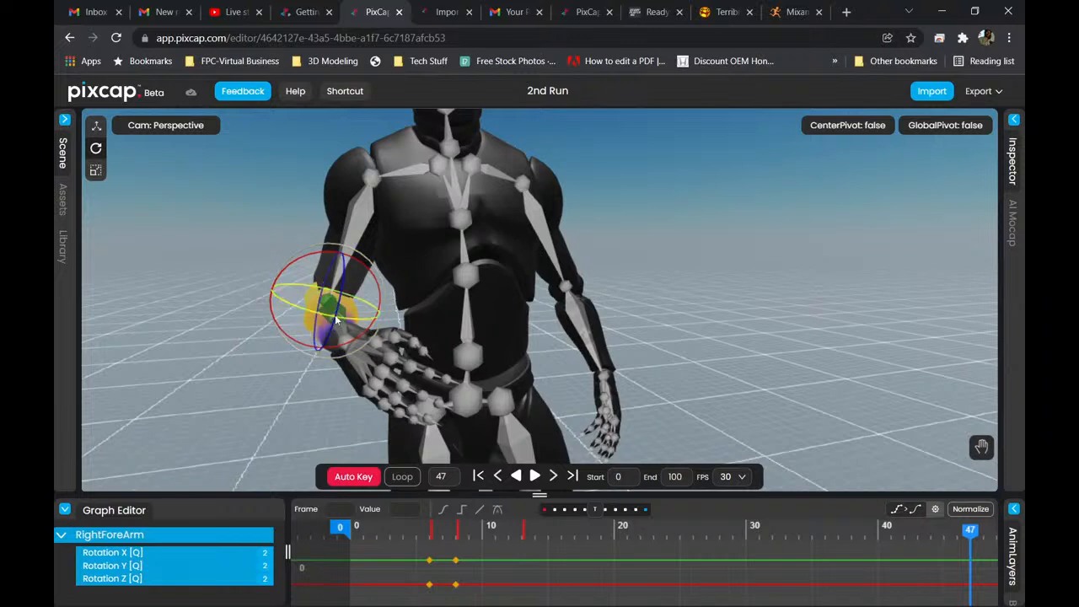
left_click(538, 211)
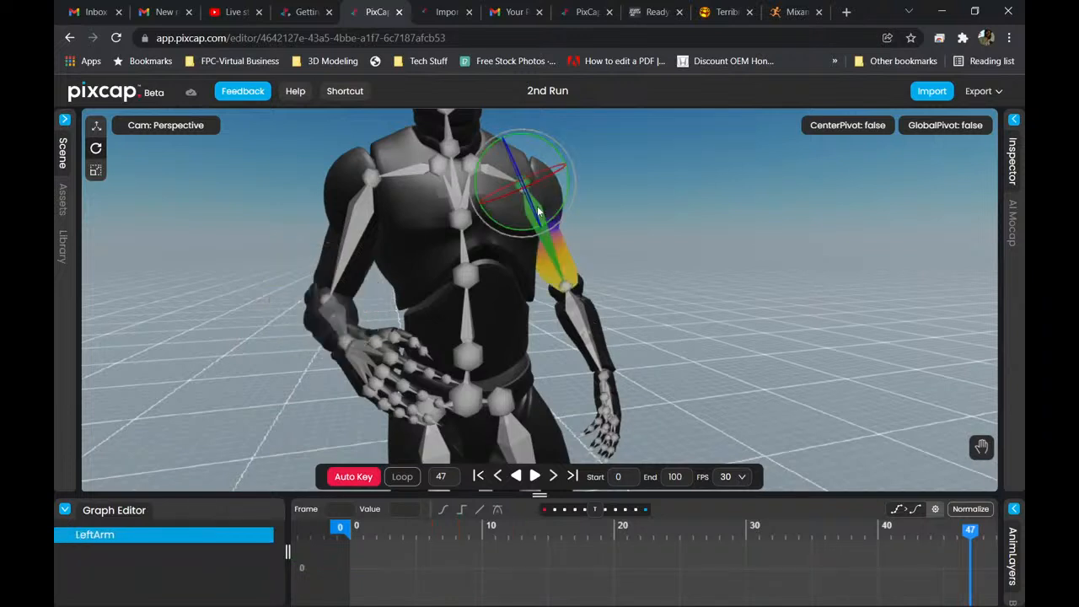
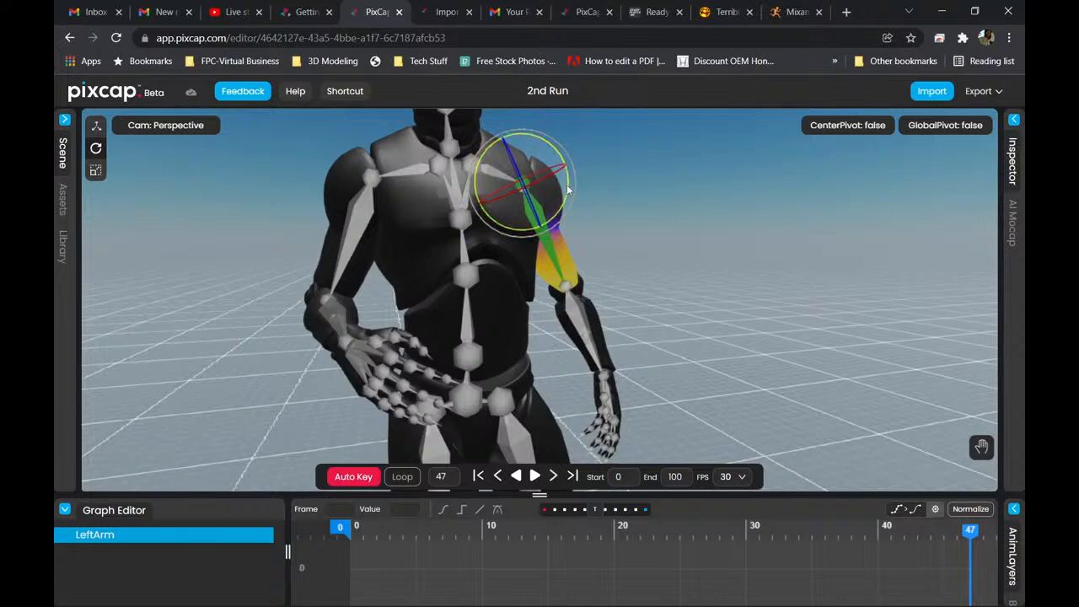
Rotate the LeftArm bone outward from the torso at frame 47.
left_click_drag(571, 184, 569, 160)
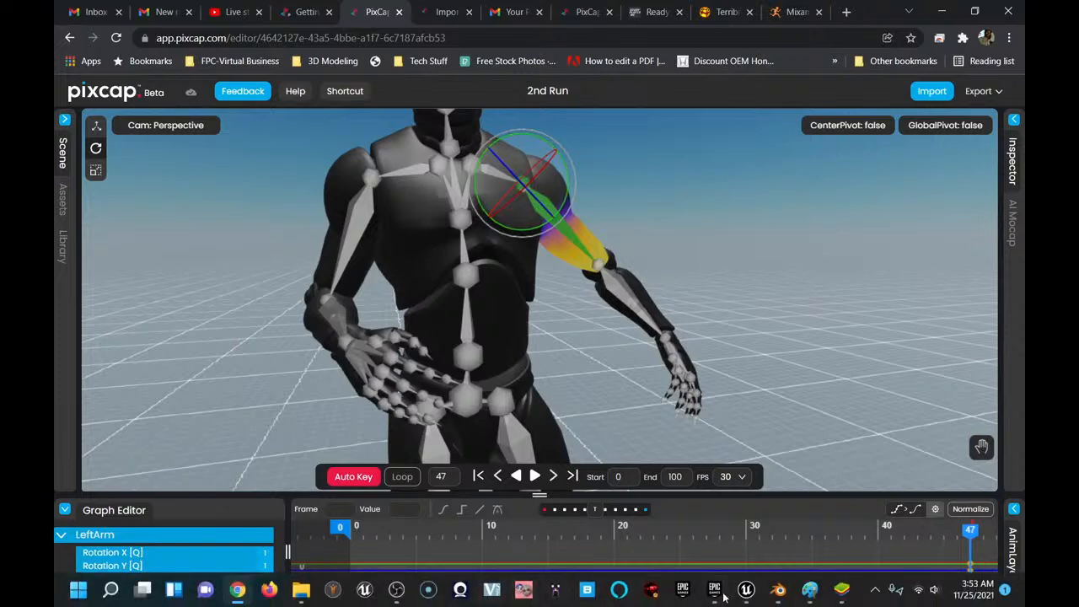
Switch to Blender and swing the Standing W_Briefcase Idle armature's LeftUpLeg bone outward at frame 127.
mouse_move(777, 591)
left_click(699, 515)
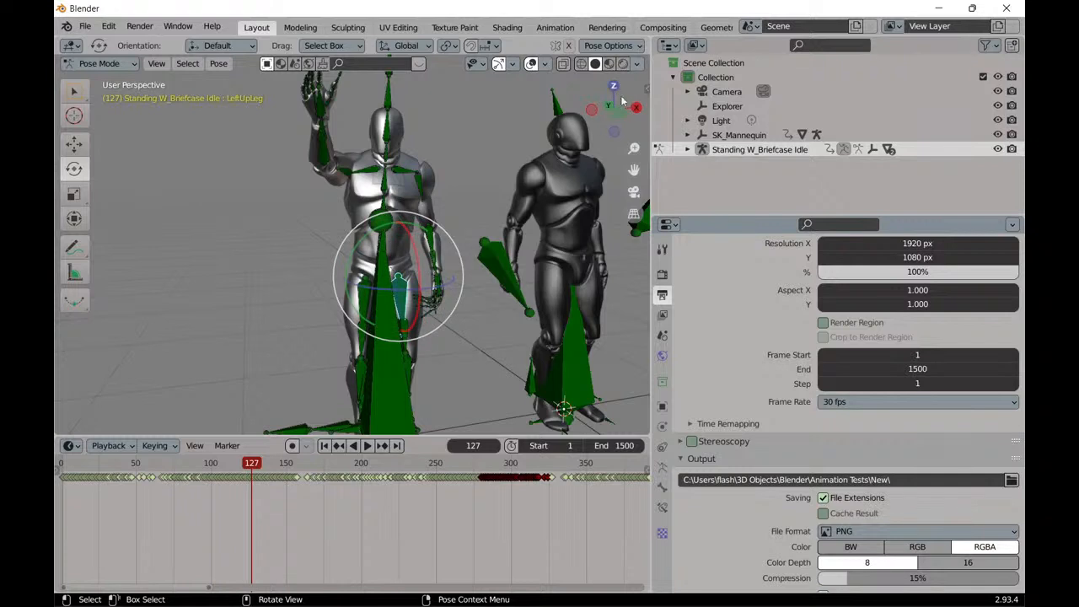
mouse_move(419, 272)
left_mouse_down()
mouse_move(419, 141)
mouse_move(420, 291)
mouse_move(422, 279)
left_mouse_up()
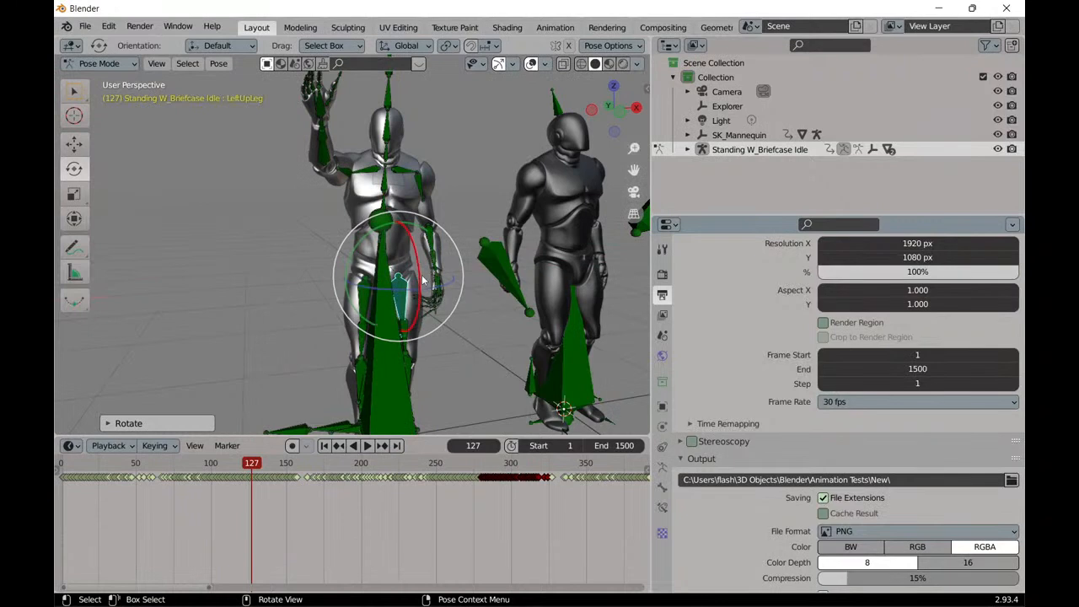
left_click_drag(422, 279, 435, 245)
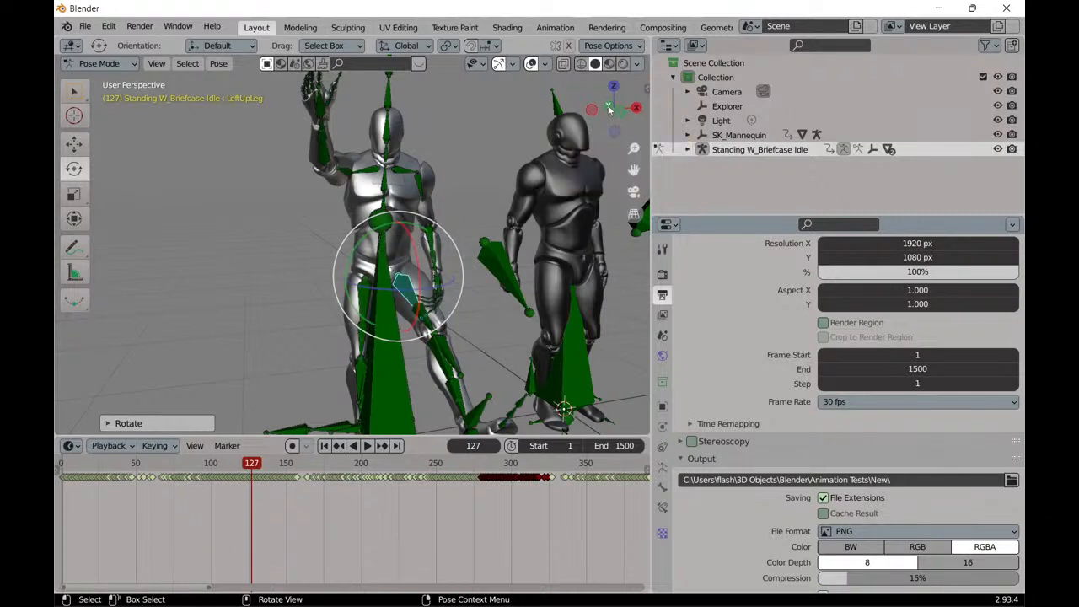
left_click_drag(377, 235, 371, 282)
middle_click_drag(371, 282, 437, 343)
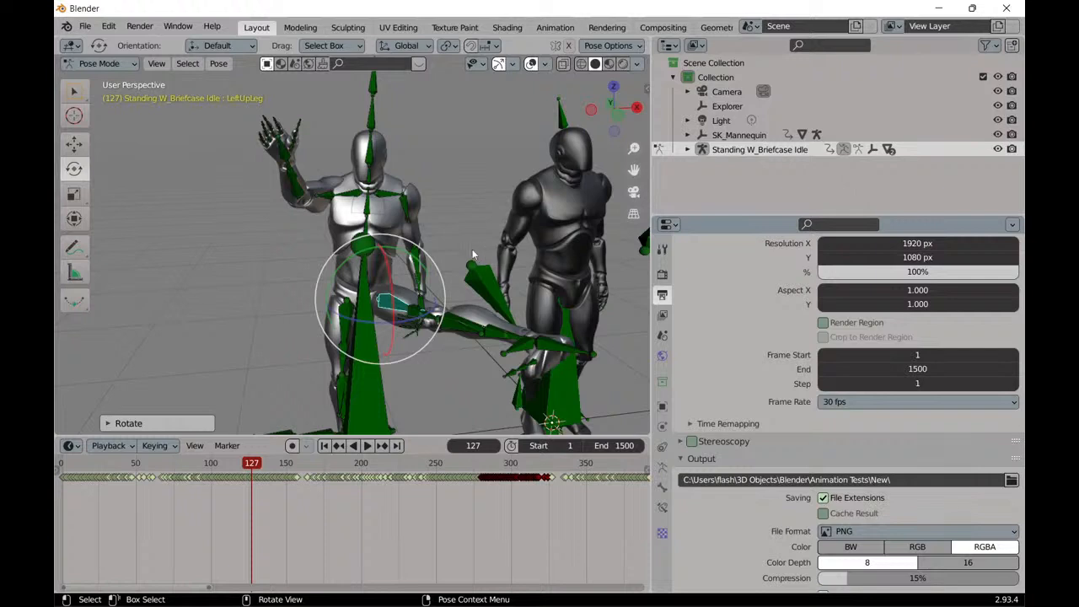
Readjust the LeftUpLeg bone's rotation, lowering the leg and swinging it outward again, reselecting the bone before the final turn.
left_click_drag(367, 281, 408, 269)
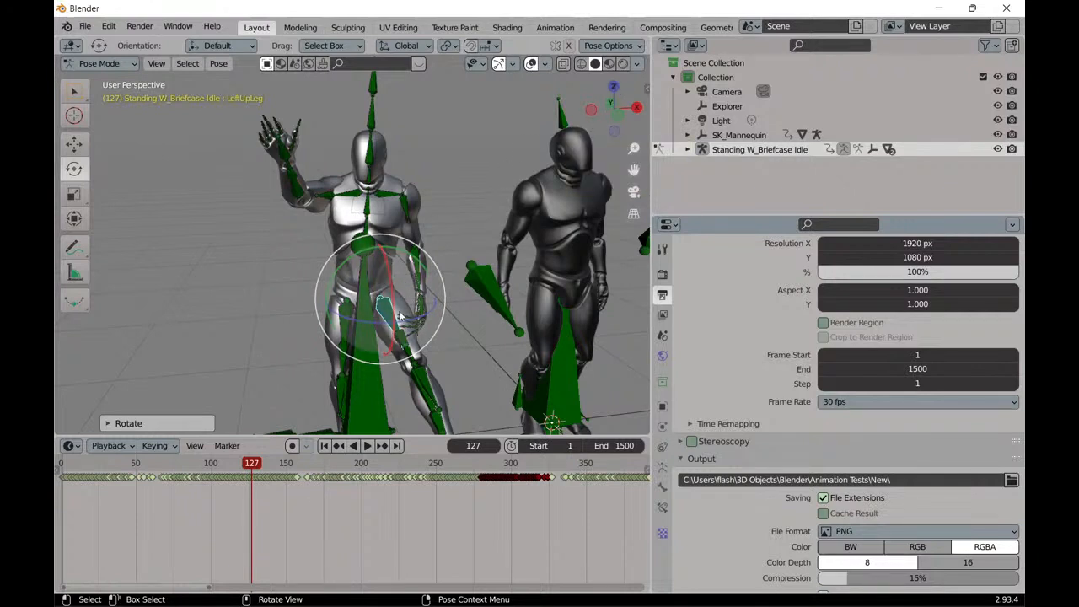
left_click_drag(407, 325, 434, 304)
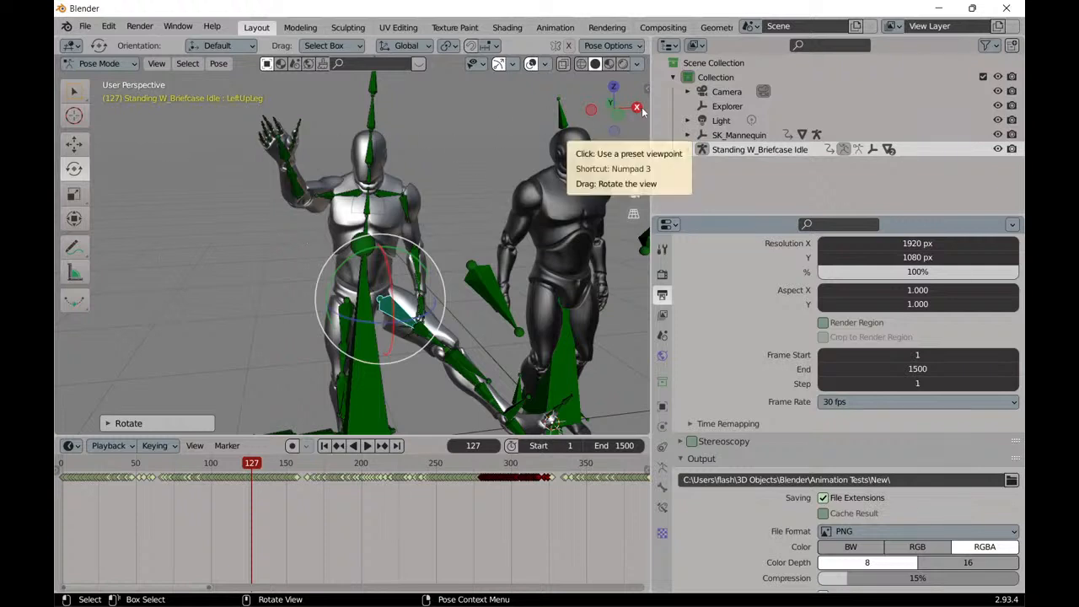
mouse_move(391, 284)
left_mouse_down()
mouse_move(384, 192)
mouse_move(385, 265)
left_mouse_up()
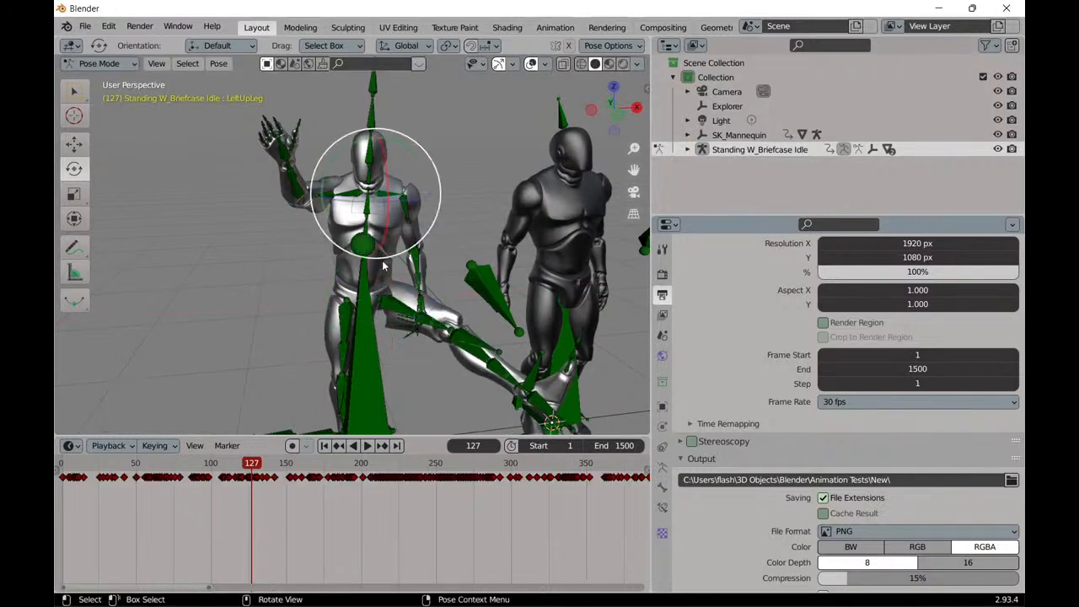
left_click(398, 310)
mouse_move(391, 285)
left_mouse_down()
mouse_move(445, 331)
mouse_move(422, 342)
mouse_move(354, 320)
mouse_move(277, 261)
mouse_move(412, 285)
left_mouse_up()
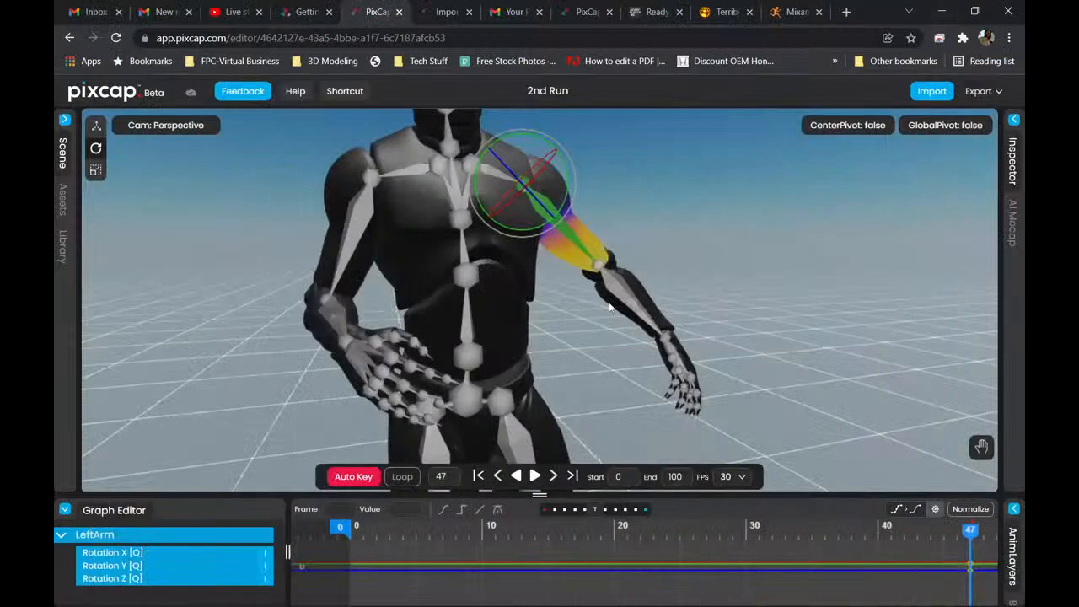
Return to PixCap, enlarge the Graph Editor and rotate the LeftArm bone down beside the torso at frame 47.
left_click_drag(671, 245, 652, 273)
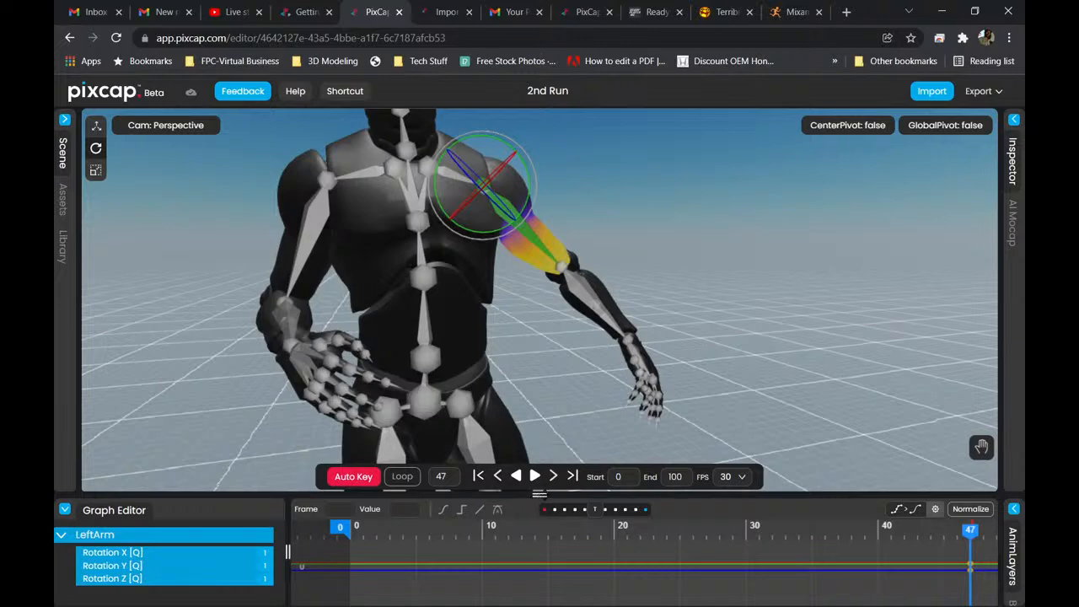
left_click_drag(540, 496, 542, 304)
left_click_drag(530, 139, 532, 151)
Scrub the LeftArm animation through frames 38, 47 and 28, and extend the visible graph range to the end frame 100.
left_click_drag(973, 361, 836, 352)
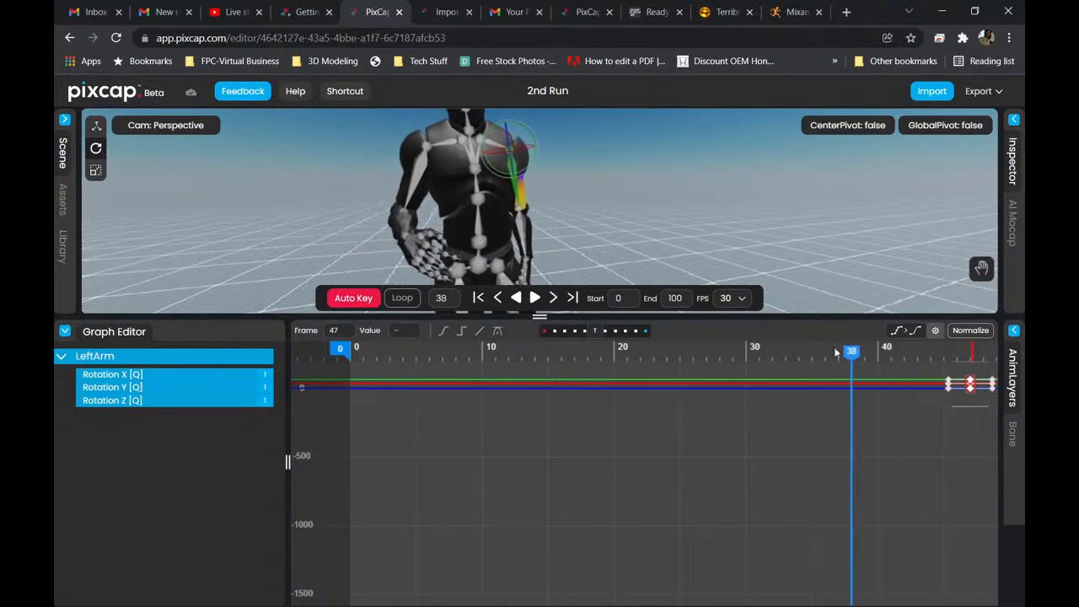
left_click_drag(598, 193, 422, 194)
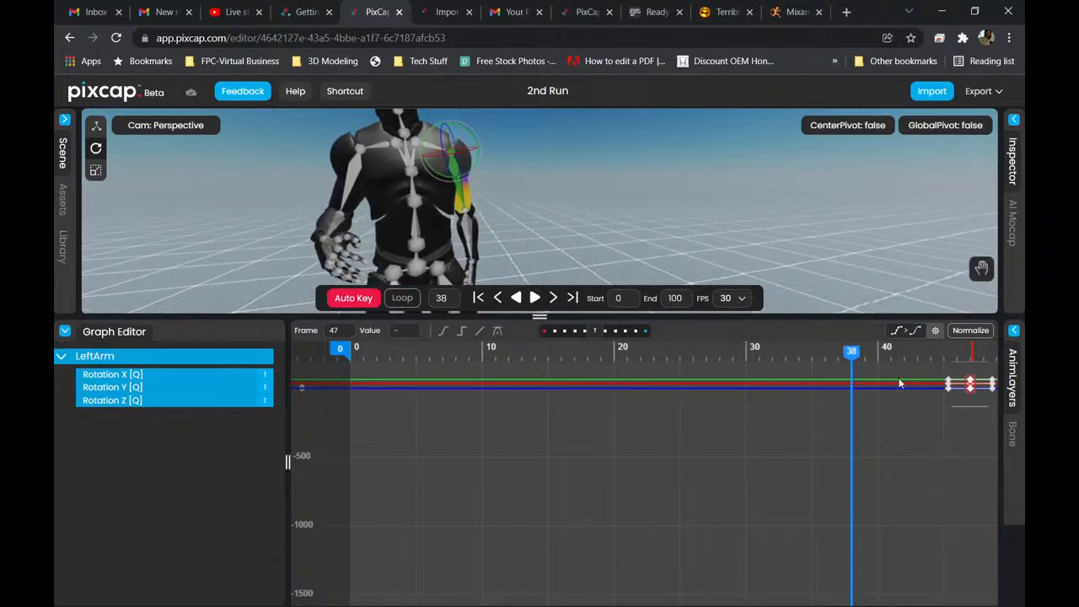
scroll(899, 383, "down", 3)
left_click_drag(877, 358, 945, 360)
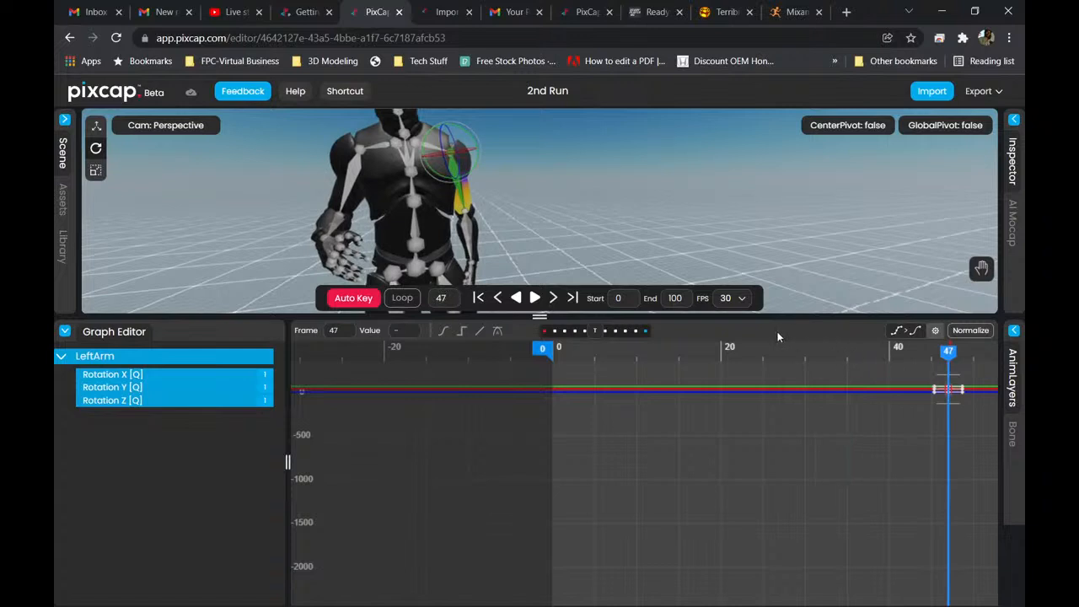
mouse_move(821, 346)
left_mouse_down()
mouse_move(831, 350)
mouse_move(729, 350)
mouse_move(819, 347)
left_mouse_up()
left_click(789, 354)
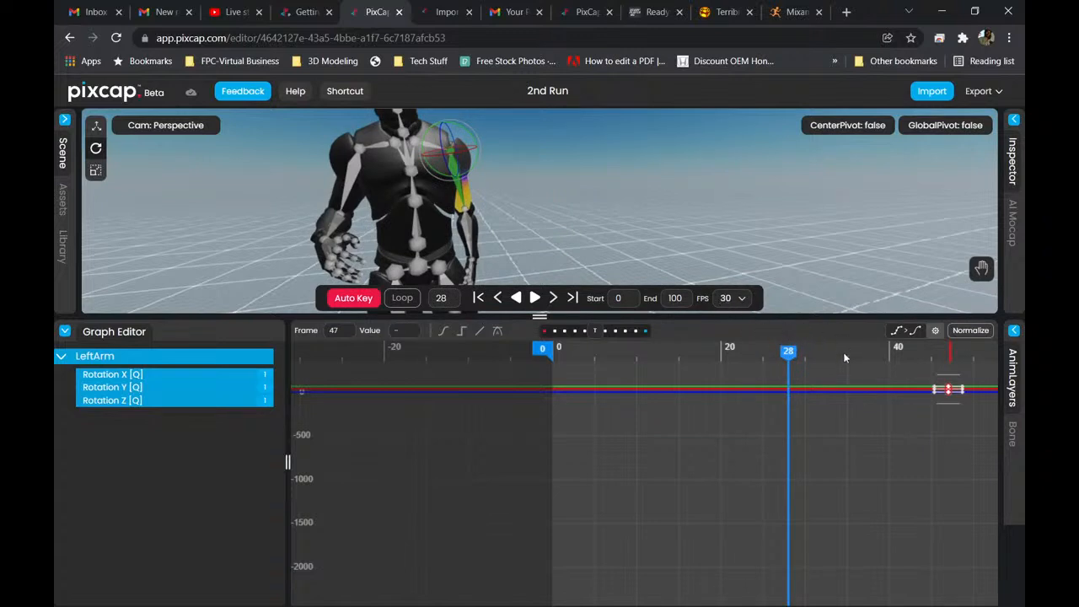
scroll(843, 359, "down", 3)
middle_click_drag(843, 357, 583, 358)
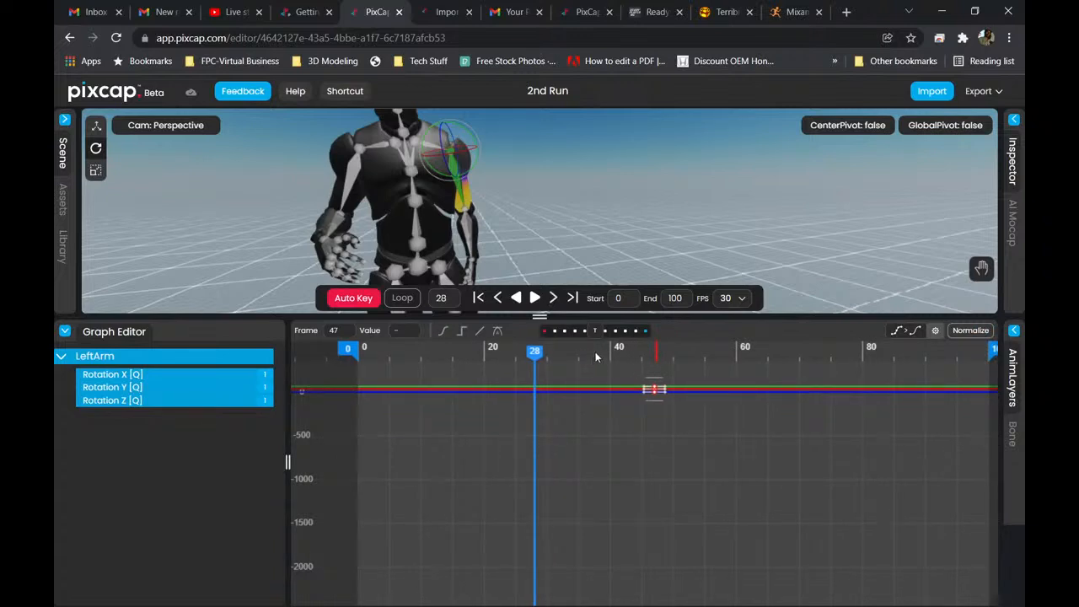
middle_click_drag(591, 358, 424, 348)
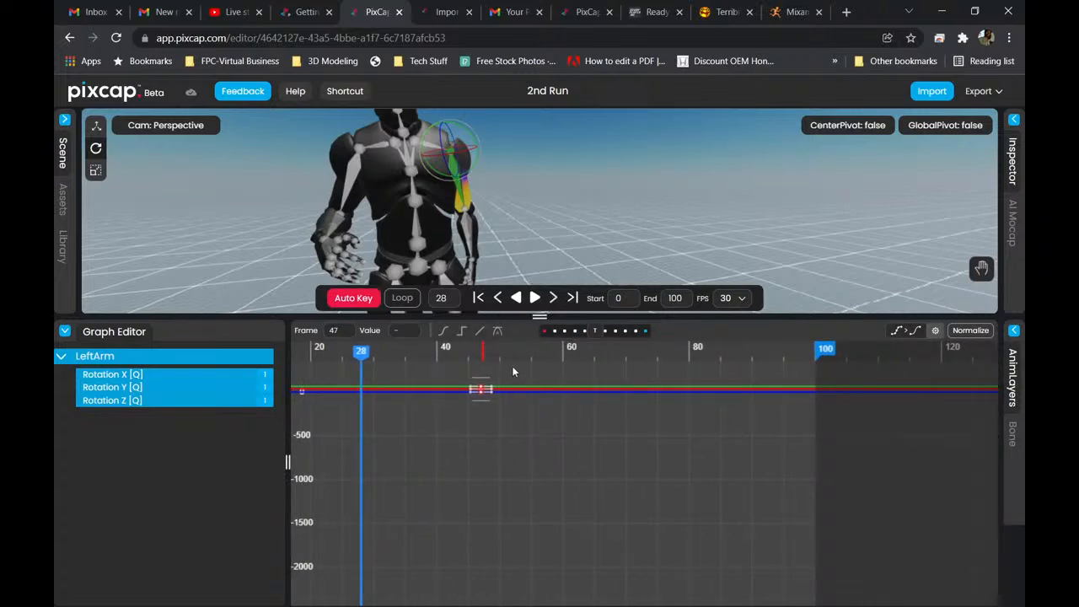
Go to frame 60 and rotate the LeftArm bone to raise the arm outward, keying its rotation.
left_click_drag(364, 357, 565, 354)
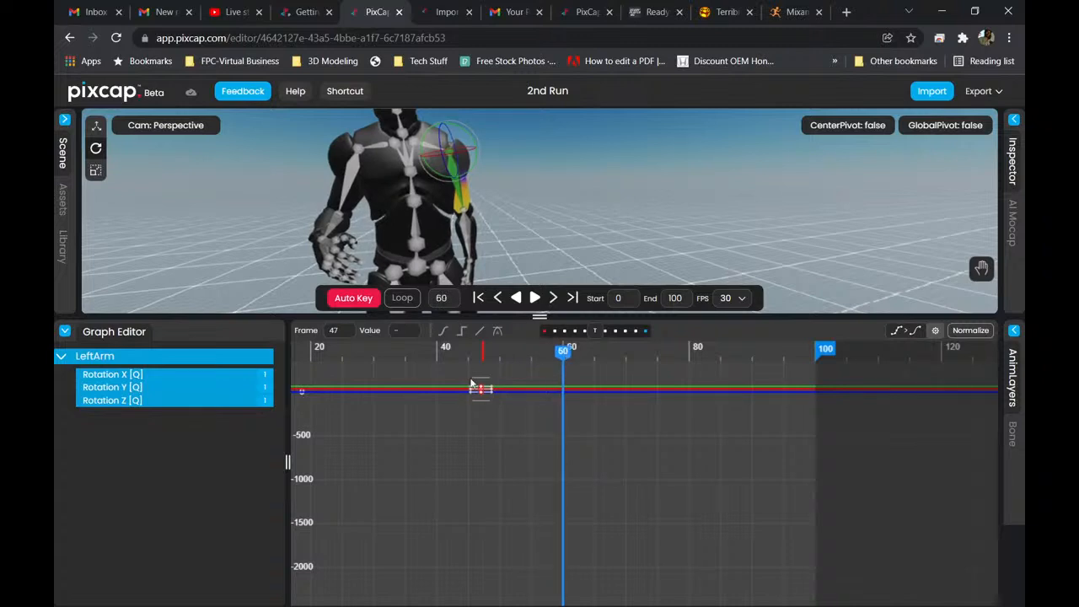
left_click_drag(567, 356, 534, 358)
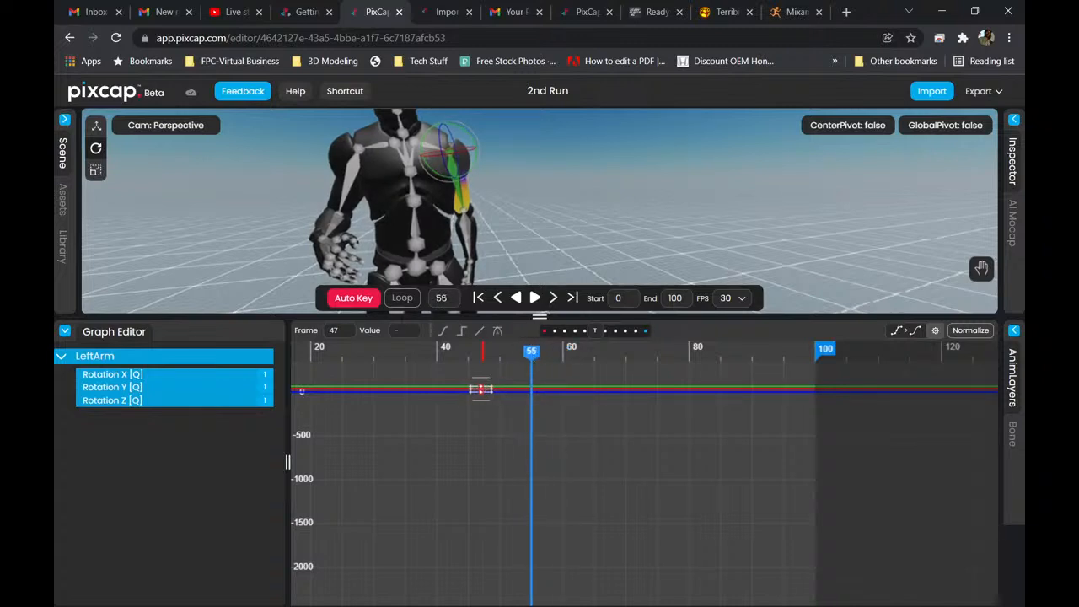
left_click_drag(535, 354, 566, 359)
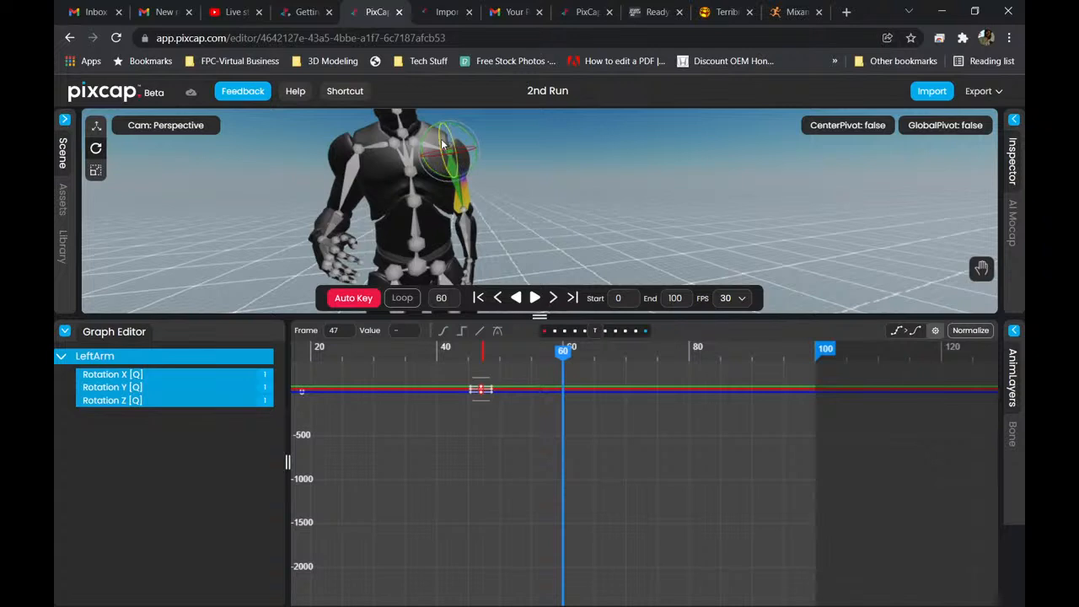
left_click_drag(442, 145, 499, 217)
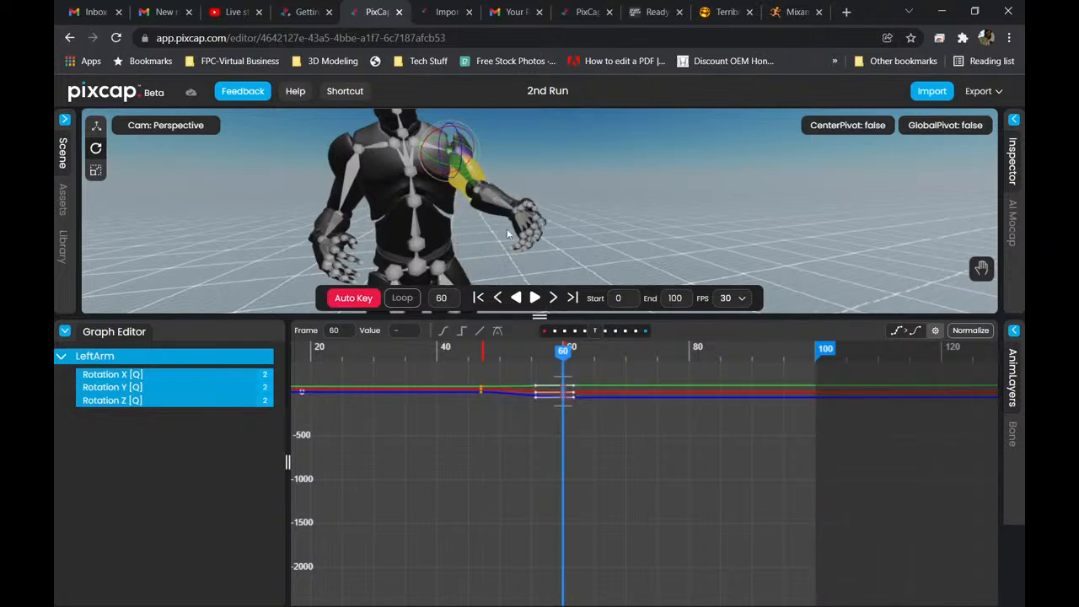
Move the frame 60 LeftArm rotation keyframes to frame 61, tilt their tangent handles and fine-tune the key values.
scroll(516, 403, "up", 5)
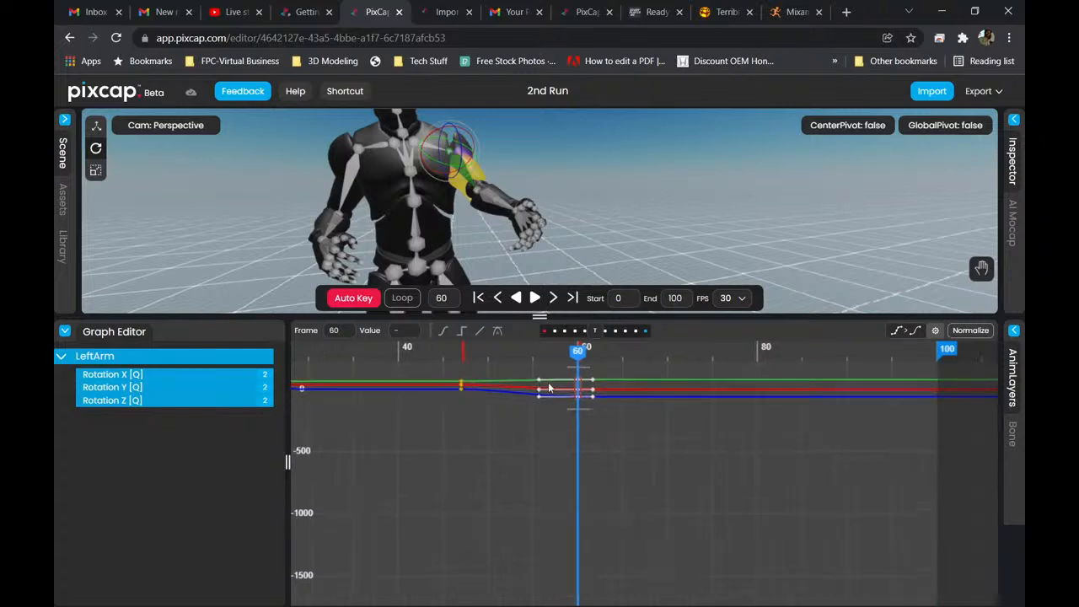
left_click_drag(565, 403, 674, 356)
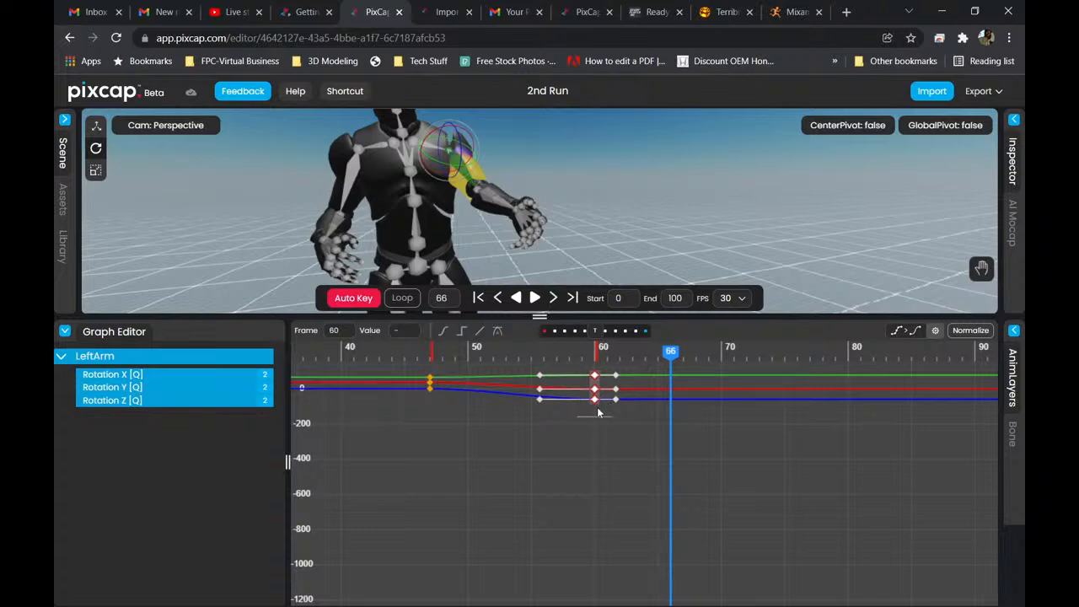
left_click_drag(596, 406, 603, 407)
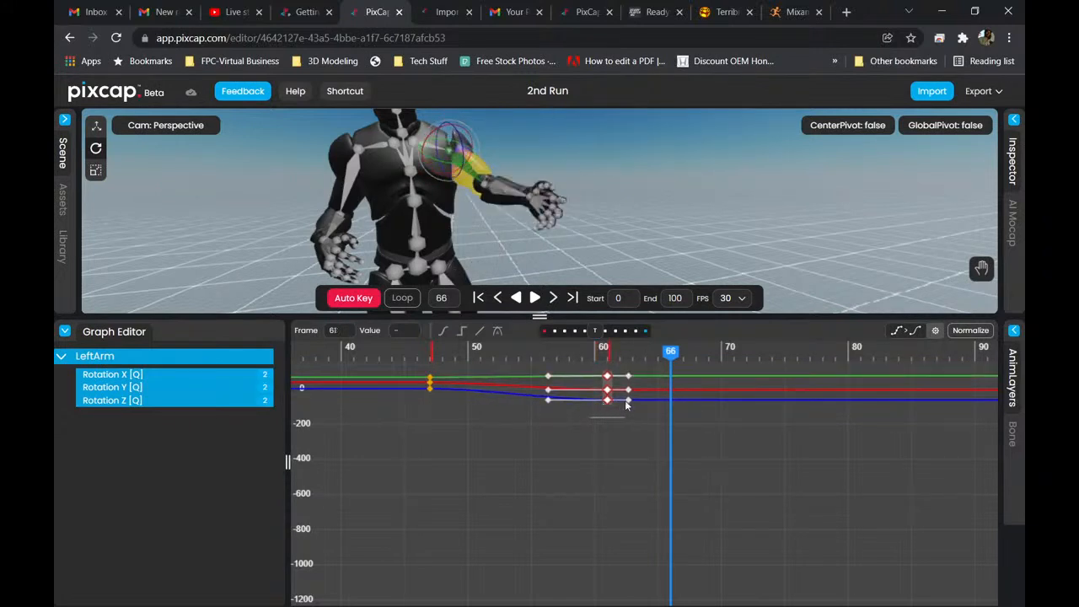
left_click_drag(630, 410, 613, 381)
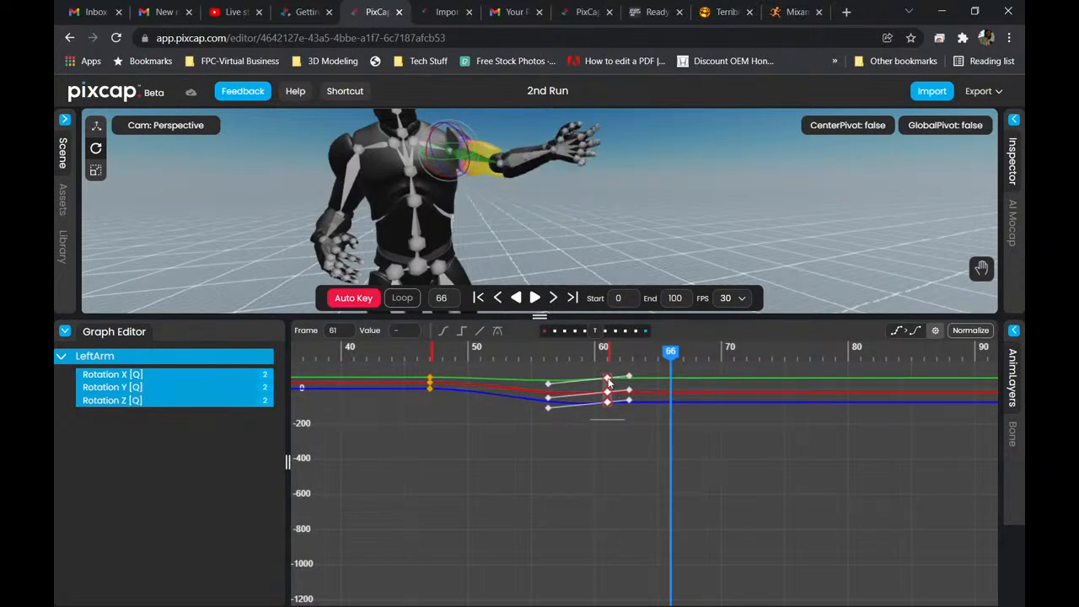
mouse_move(602, 383)
left_mouse_down()
mouse_move(591, 384)
mouse_move(635, 387)
mouse_move(615, 382)
left_mouse_up()
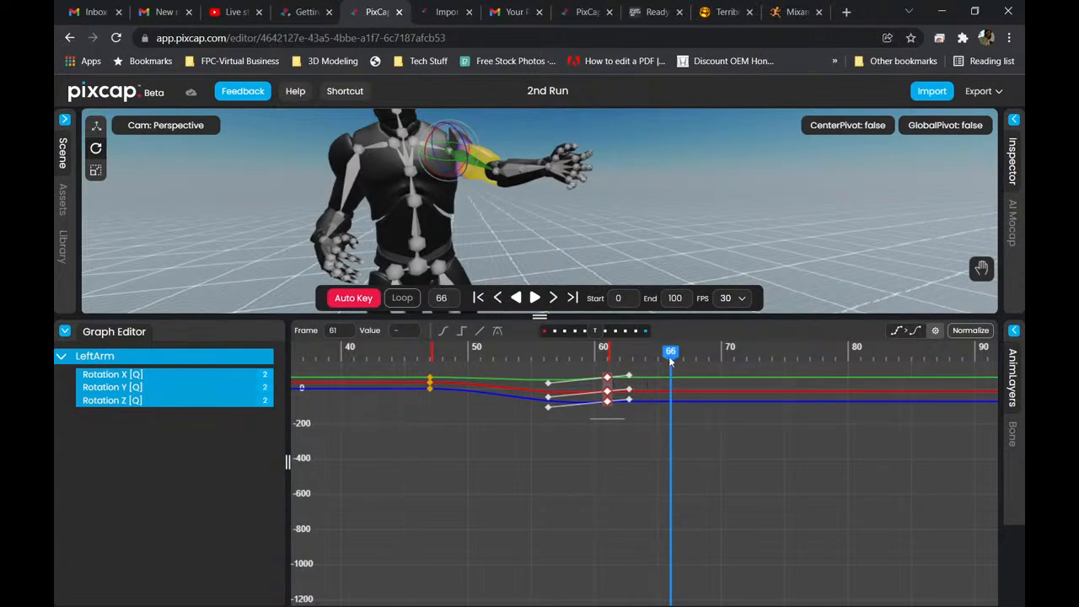
Lower the LeftArm bone at frame 68 and key a slight further rotation of it at frame 71.
left_click_drag(666, 355, 700, 369)
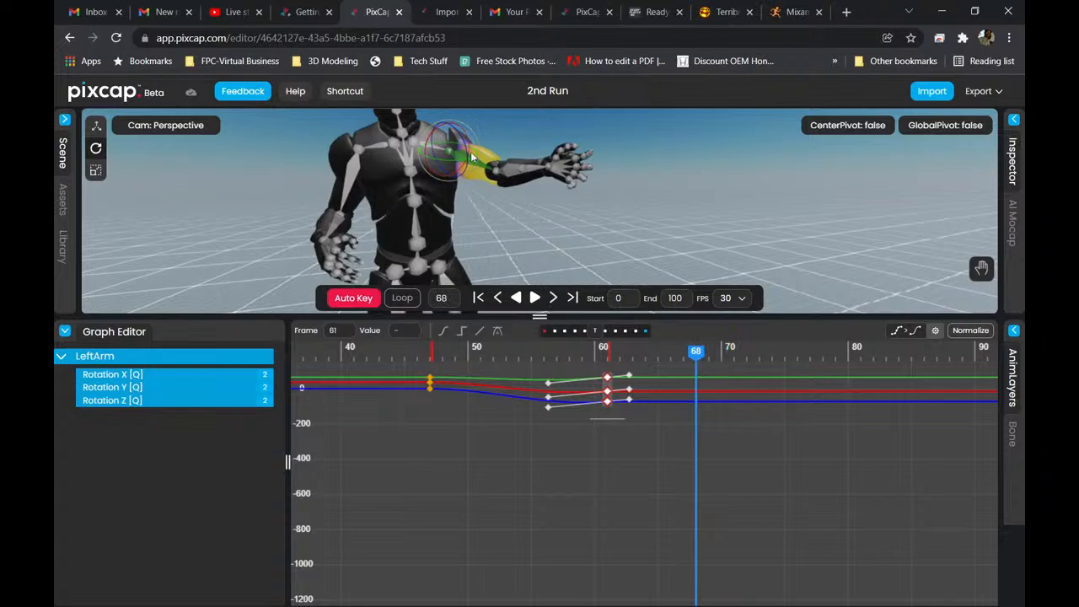
mouse_move(464, 149)
left_mouse_down()
mouse_move(479, 144)
mouse_move(482, 159)
left_mouse_up()
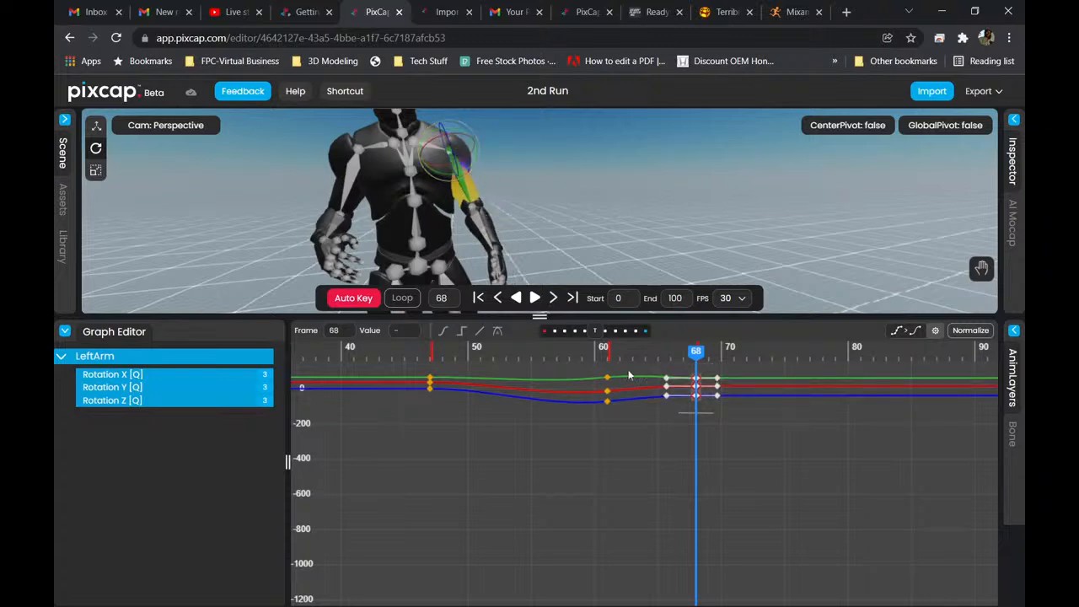
left_click_drag(698, 357, 739, 379)
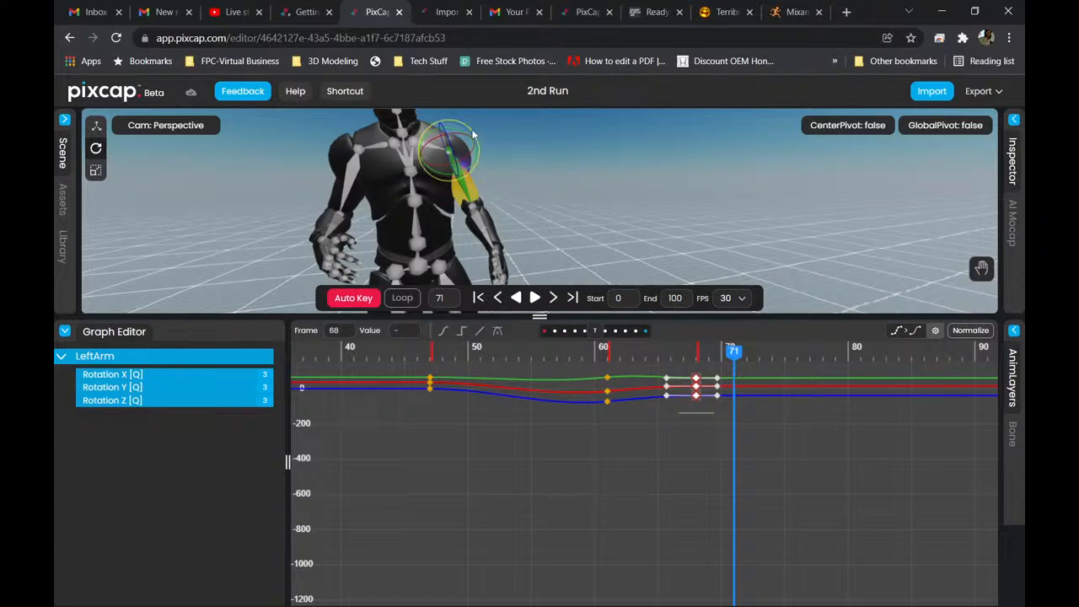
left_click_drag(470, 133, 518, 256)
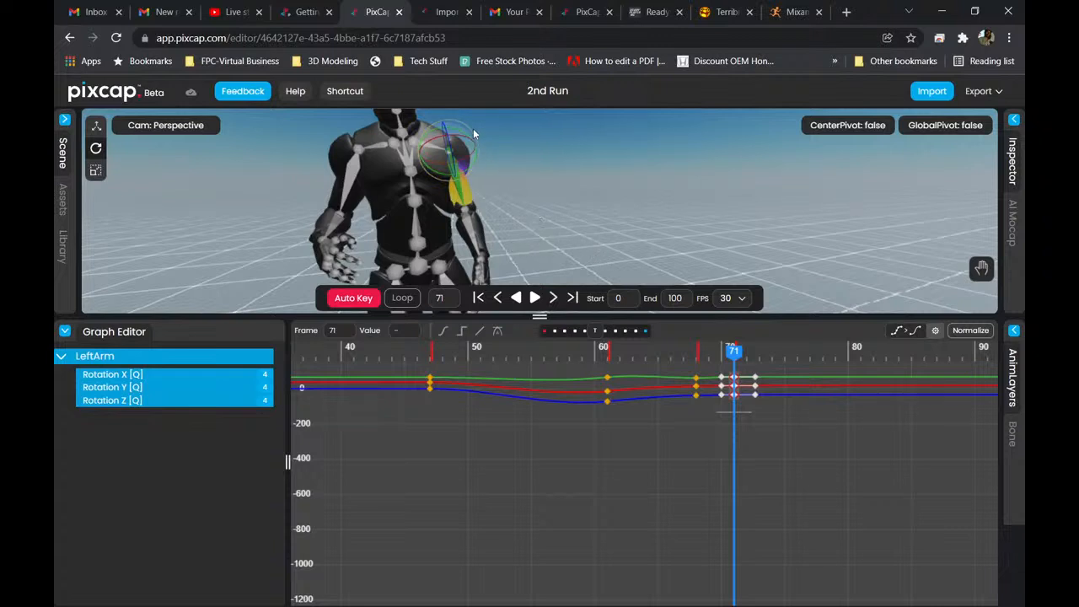
left_click_drag(475, 137, 474, 130)
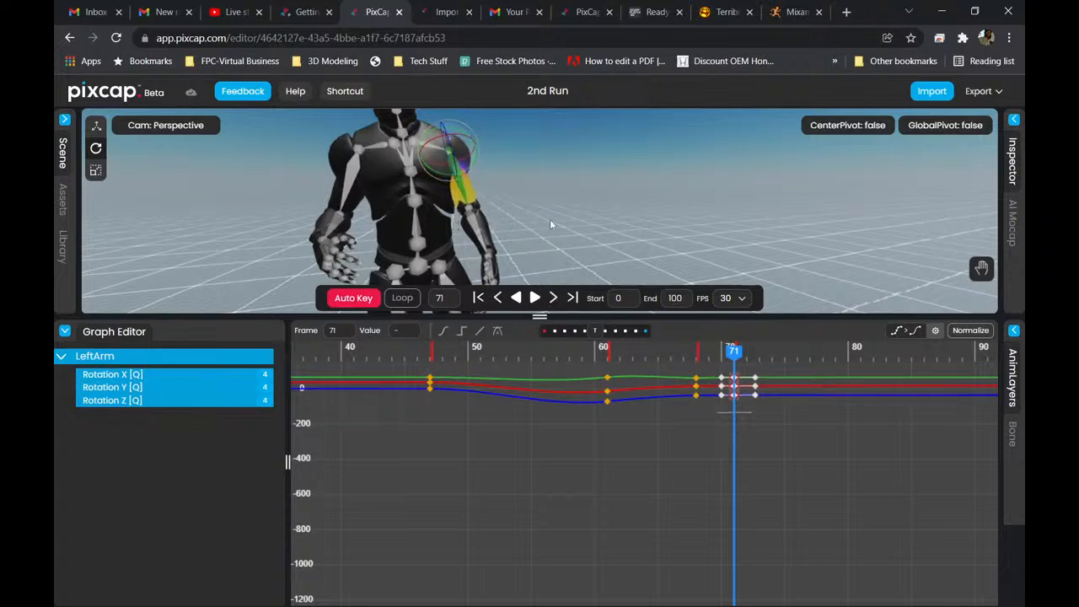
Examine the LeftArm pose from several angles around frames 75 and 74, and return the animation to frame 0.
left_click_drag(736, 361, 788, 358)
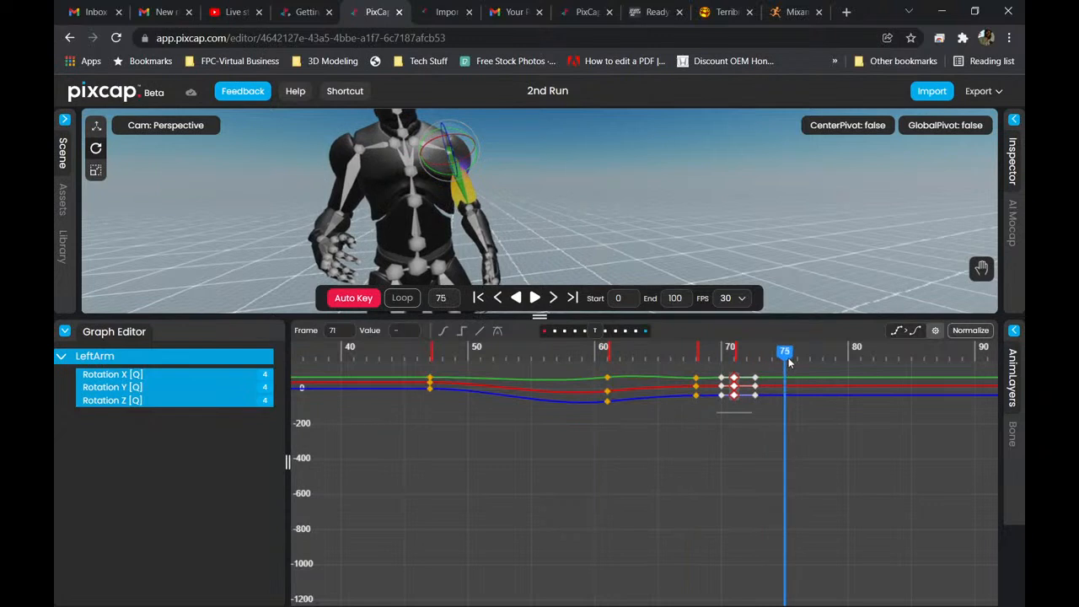
scroll(562, 216, "down", 5)
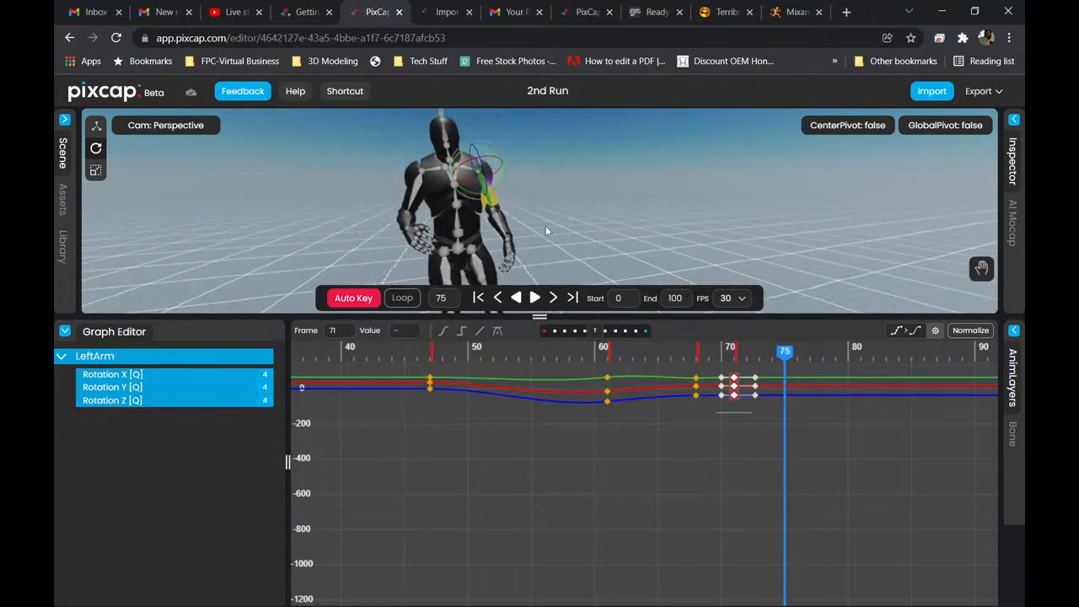
left_click_drag(545, 226, 632, 212)
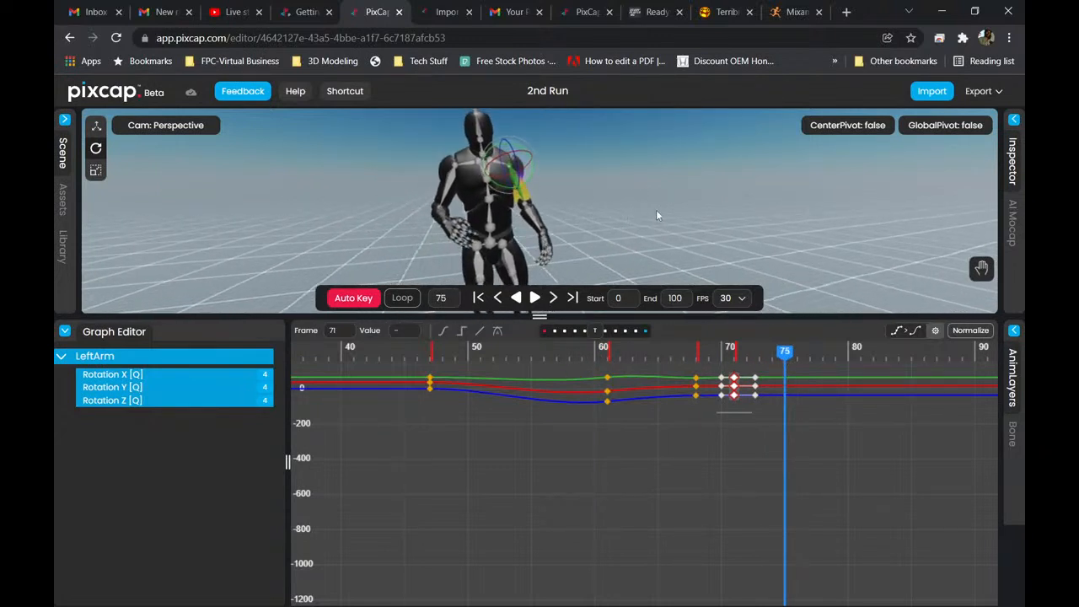
left_click_drag(600, 211, 648, 201)
mouse_move(785, 351)
left_mouse_down()
mouse_move(393, 358)
mouse_move(792, 360)
mouse_move(316, 360)
mouse_move(791, 365)
mouse_move(773, 358)
left_mouse_up()
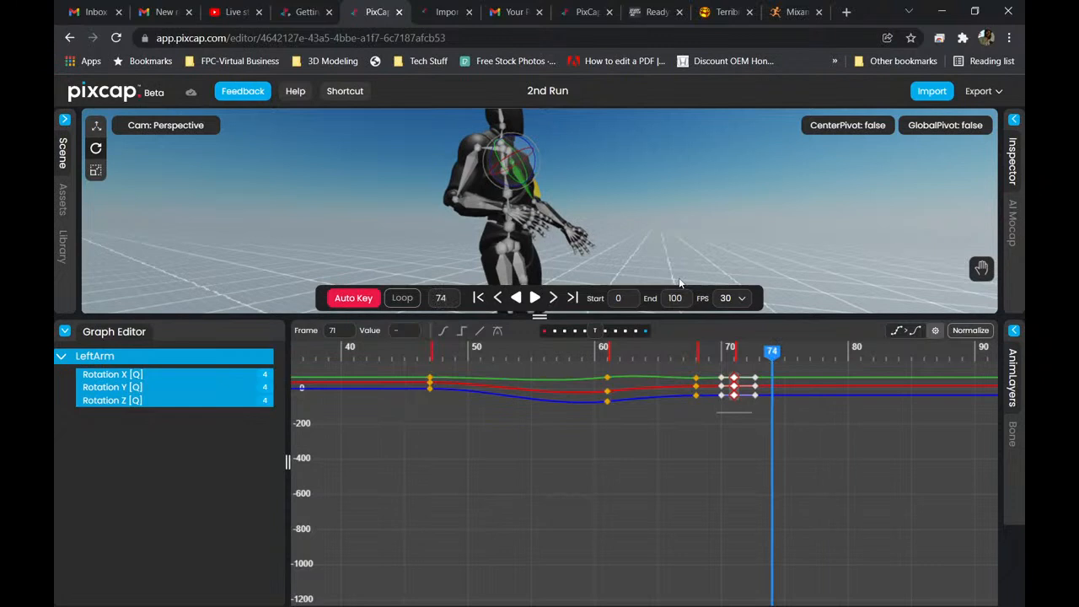
left_click(478, 297)
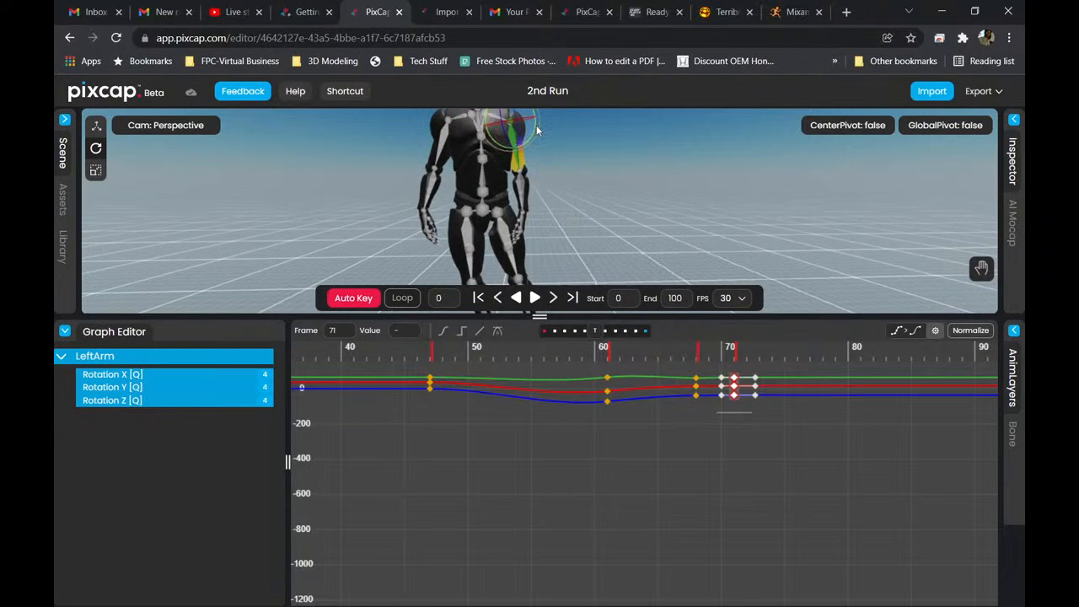
Rotate the LeftArm bone slightly outward at frame 0 to key its rotation, and play the animation to check it.
left_click_drag(539, 123, 544, 115)
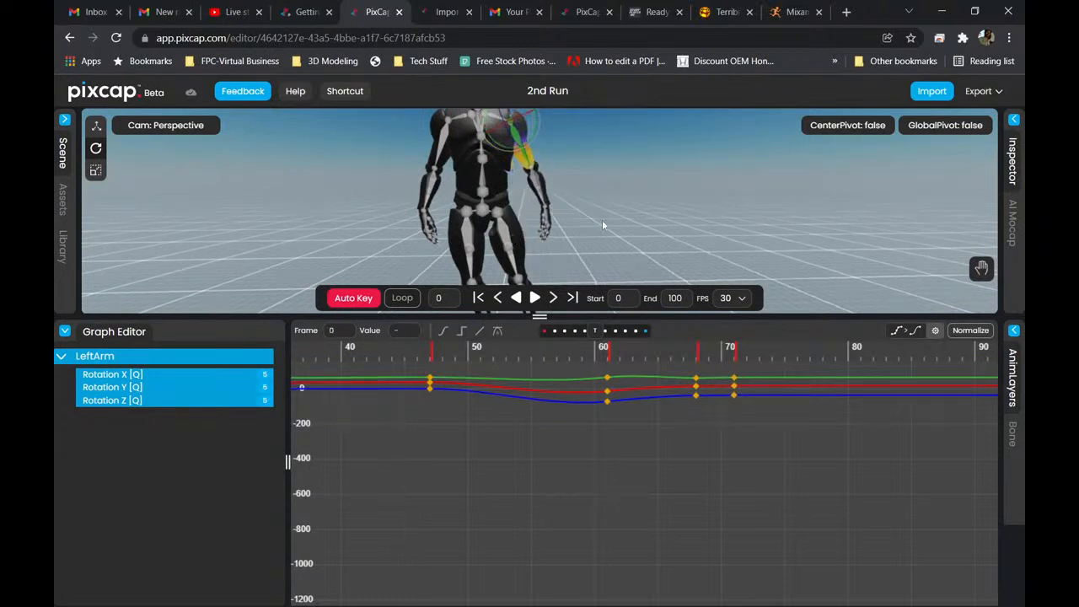
left_click(534, 300)
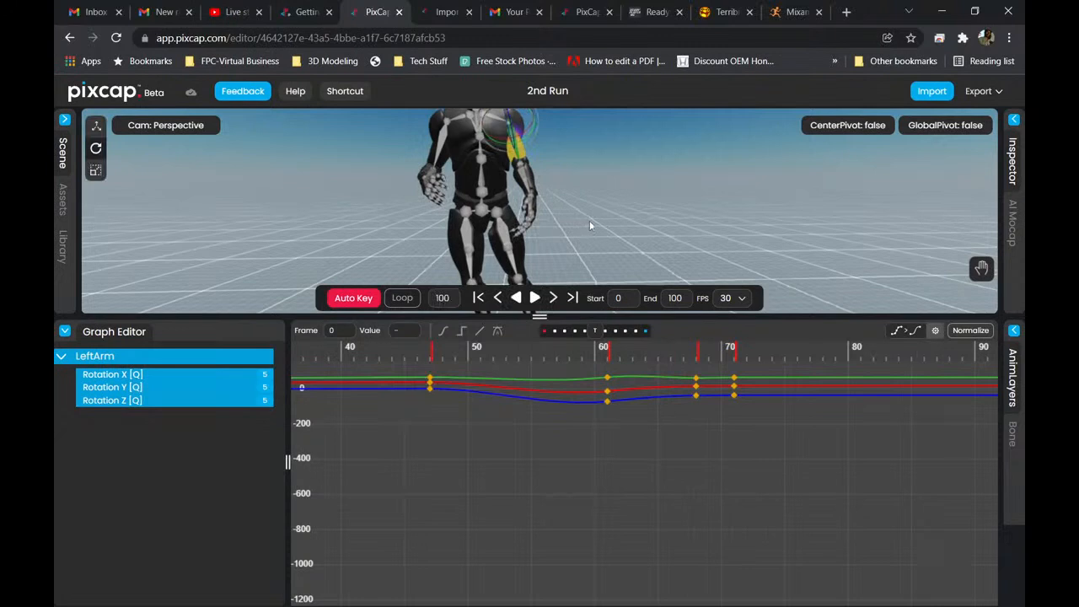
left_click(478, 298)
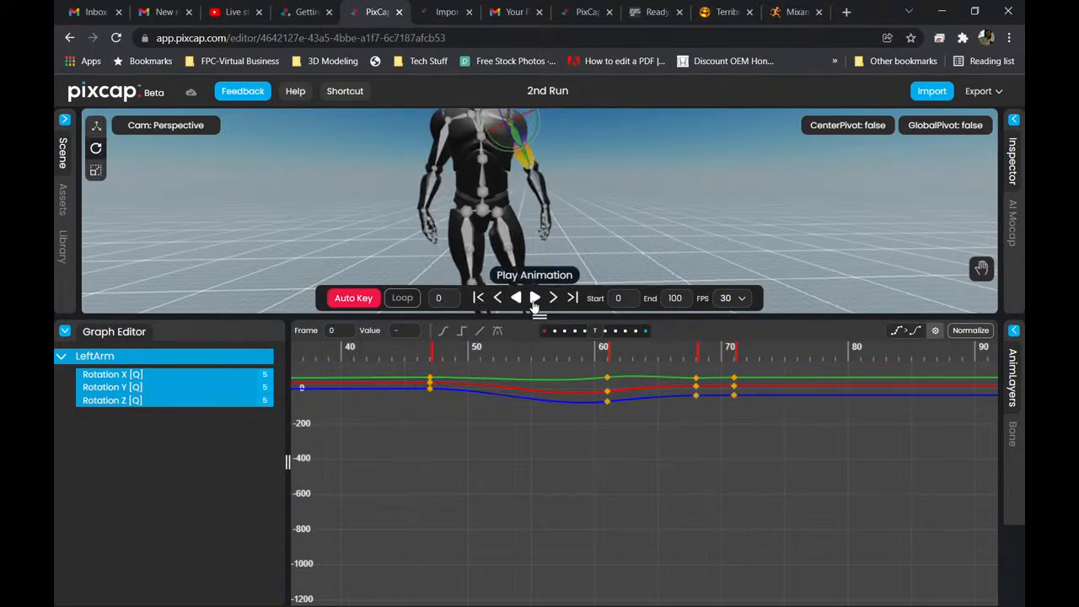
left_click(534, 299)
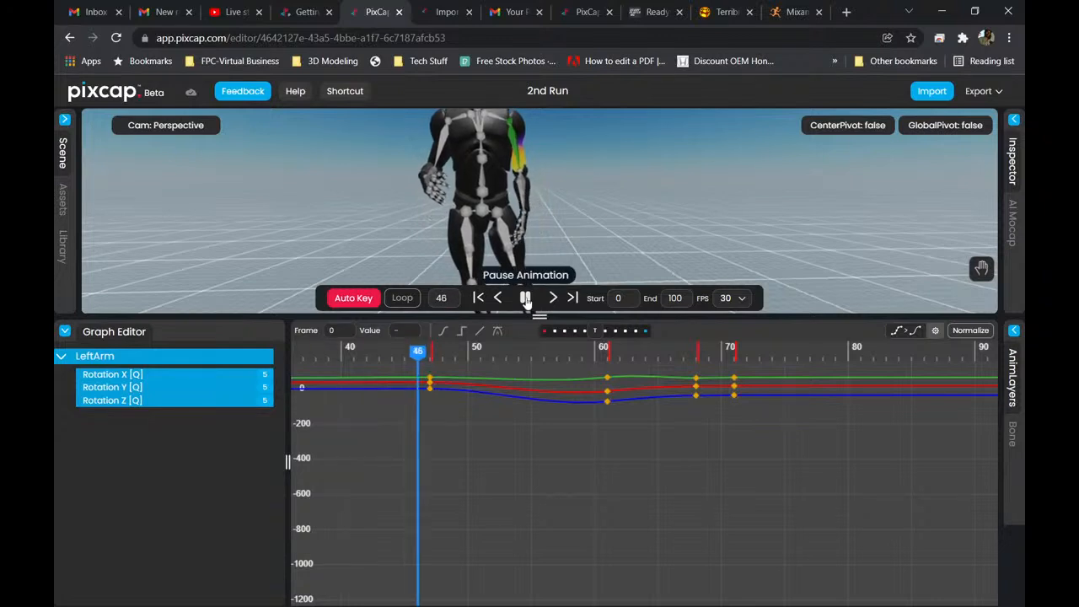
left_click(525, 297)
Select the character's Hips bone at frame 68 and turn off Auto Key.
scroll(548, 251, "down", 3)
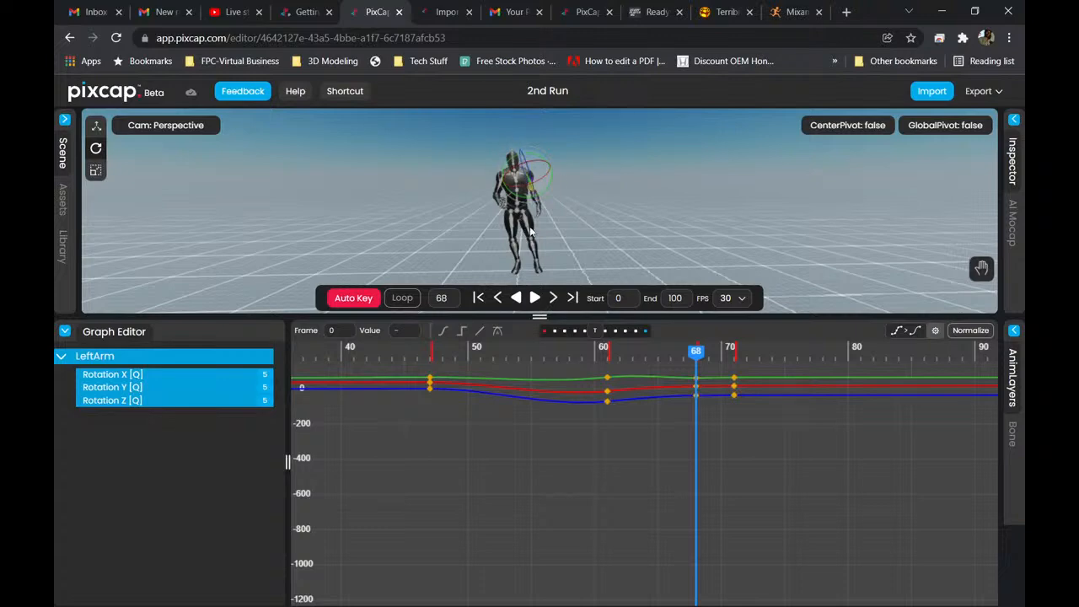
scroll(514, 228, "up", 5)
scroll(521, 233, "down", 3)
scroll(508, 232, "up", 2)
scroll(501, 227, "up", 2)
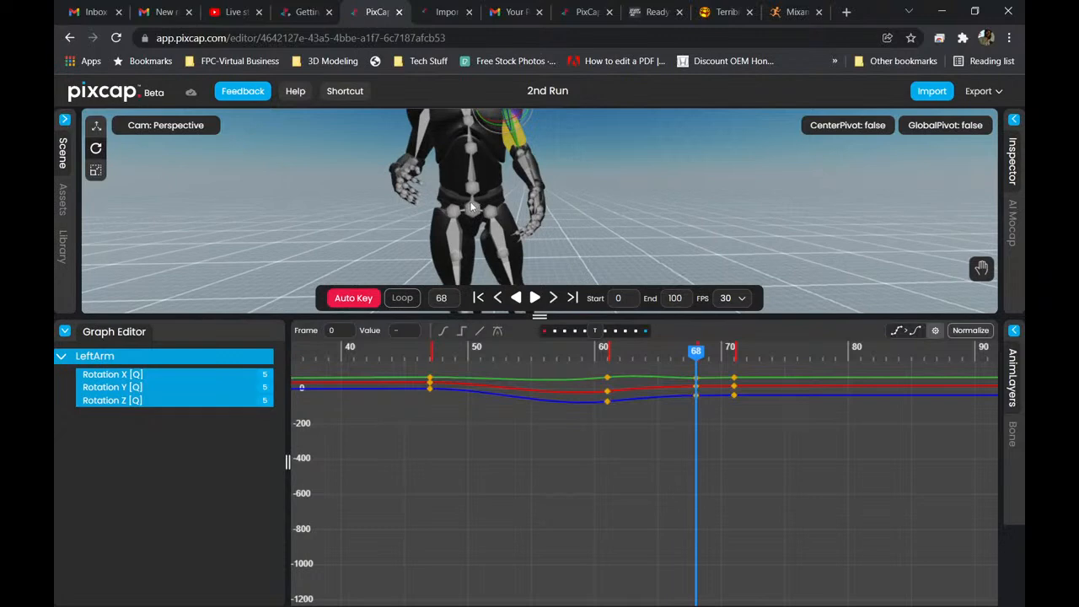
scroll(481, 209, "down", 5)
left_click_drag(469, 131, 586, 285)
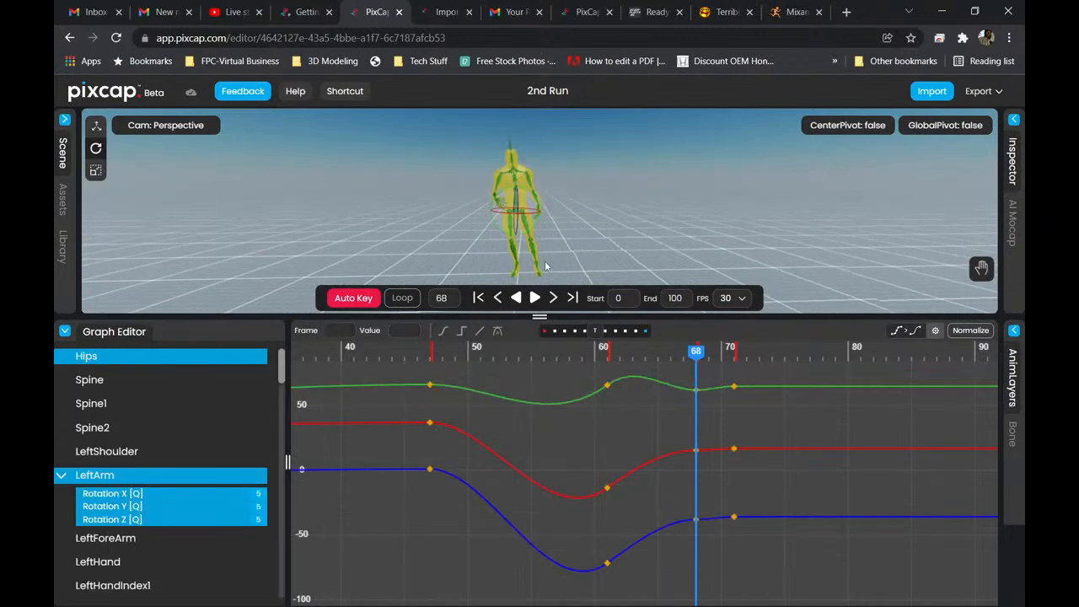
left_click(353, 298)
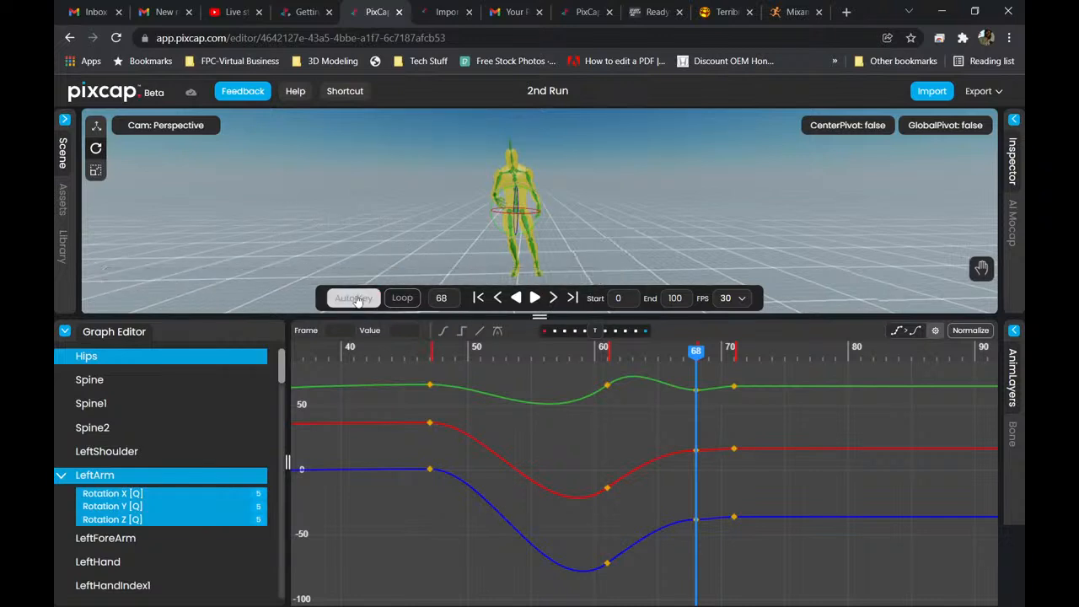
Try moving the unkeyed Hips sideways at frames 68 and 0, and play the animation from the start.
left_click(96, 125)
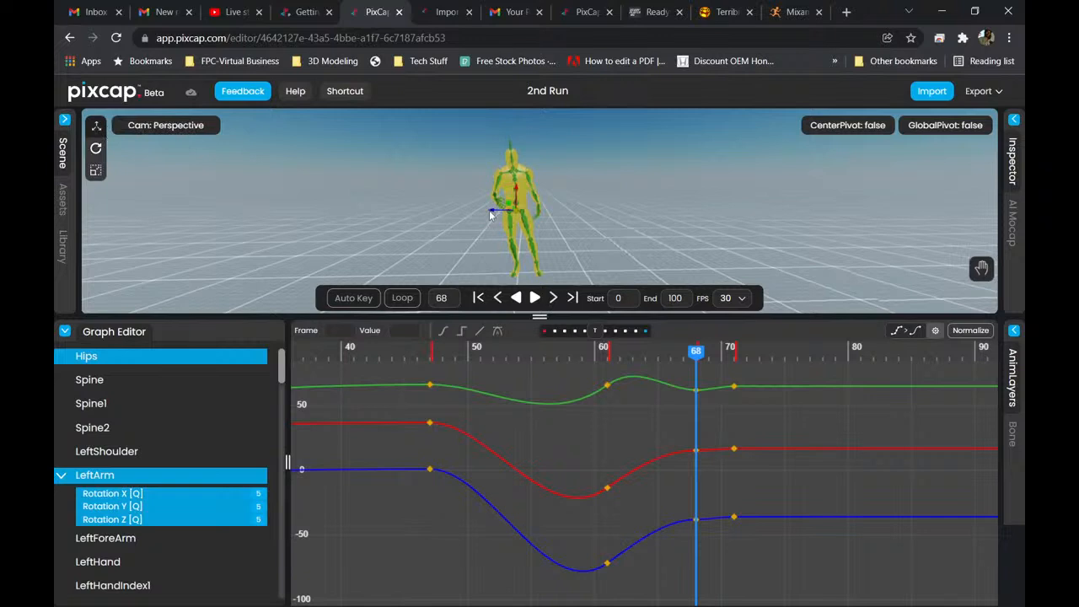
left_click_drag(490, 210, 331, 213)
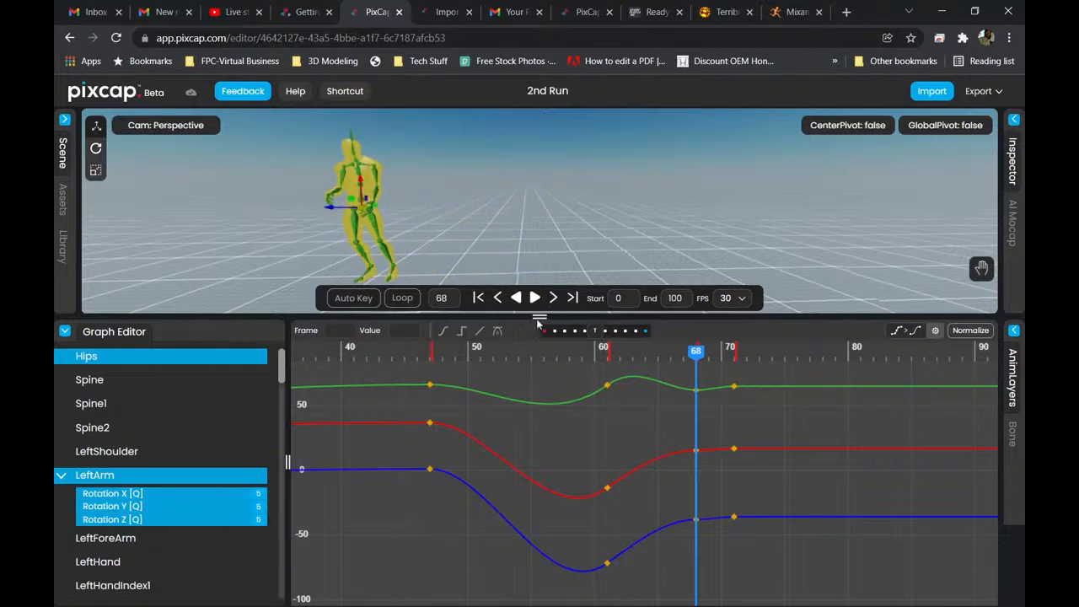
left_click(478, 299)
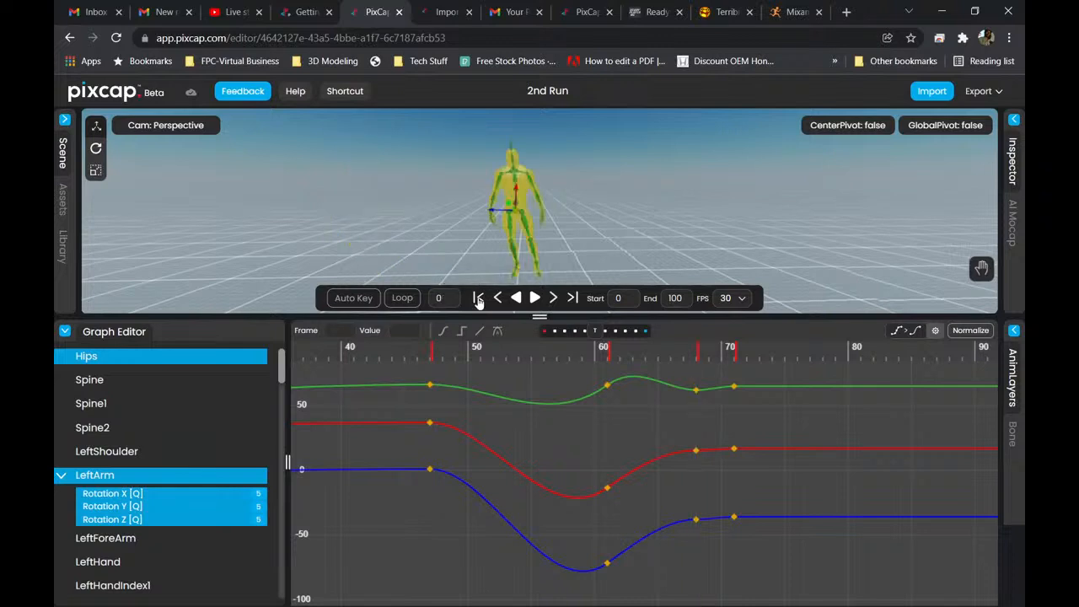
left_click_drag(495, 216, 364, 215)
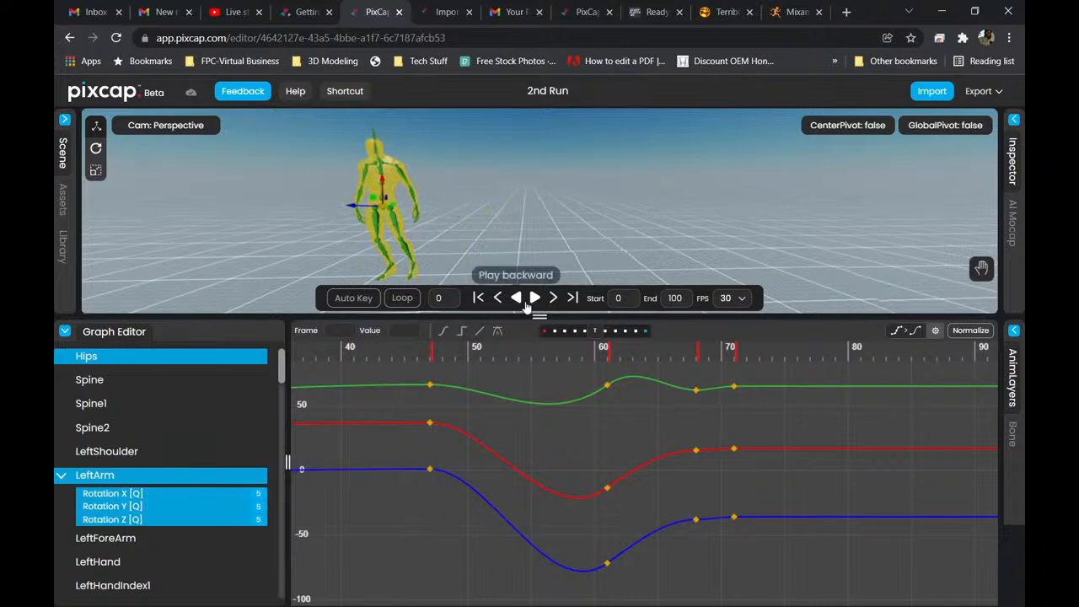
left_click(532, 299)
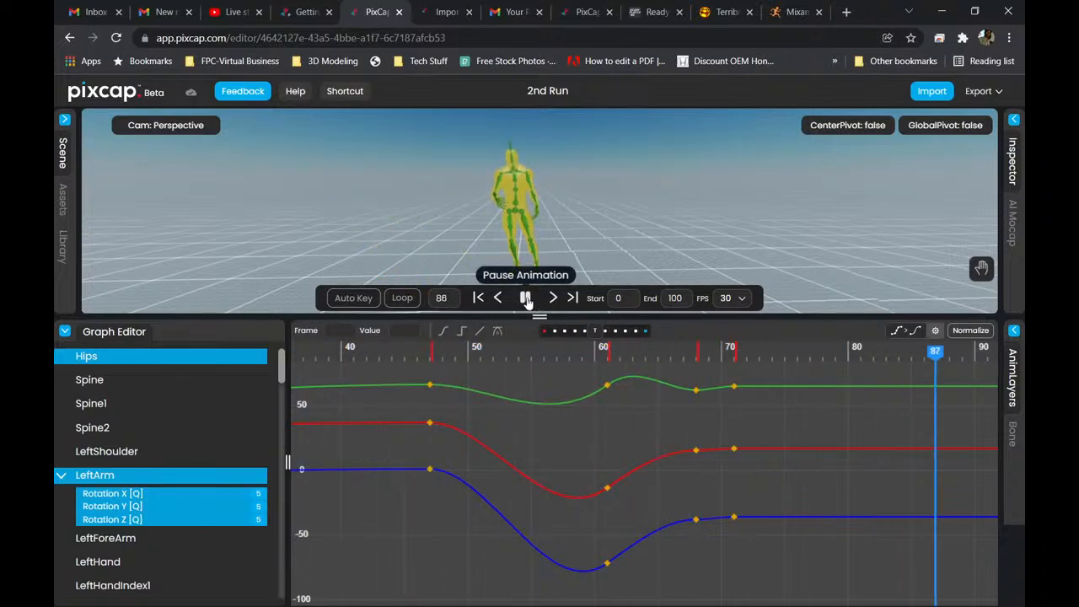
left_click(525, 300)
scroll(518, 224, "up", 5)
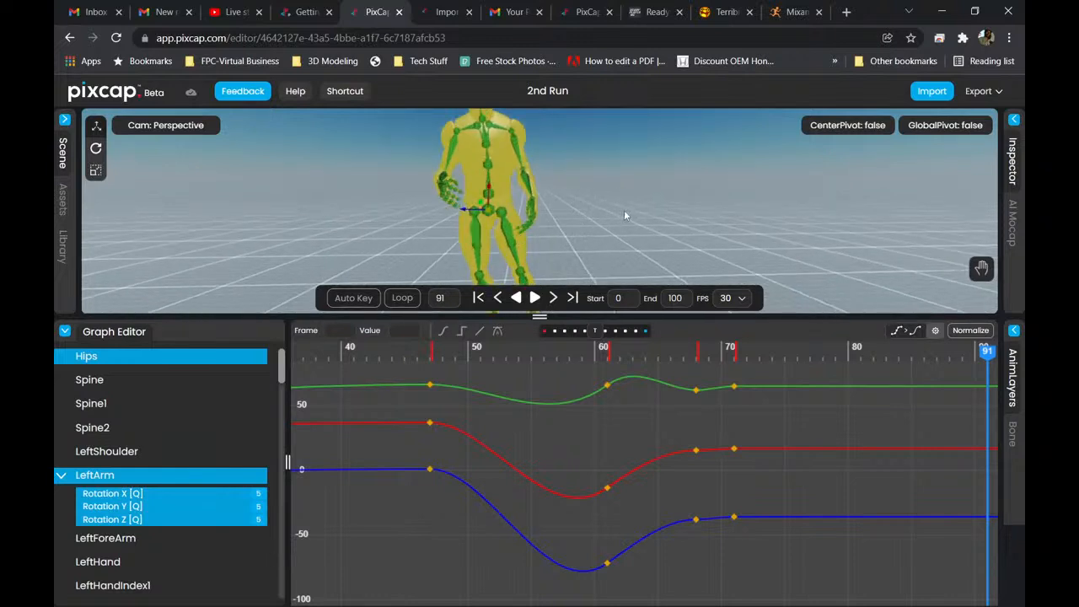
scroll(586, 243, "up", 3)
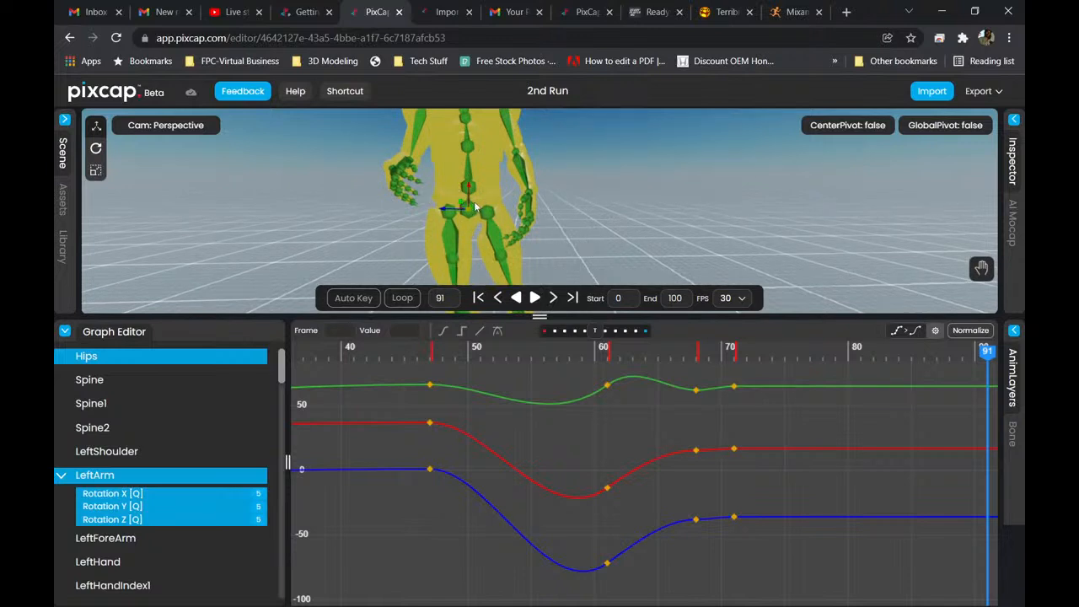
scroll(475, 209, "down", 5)
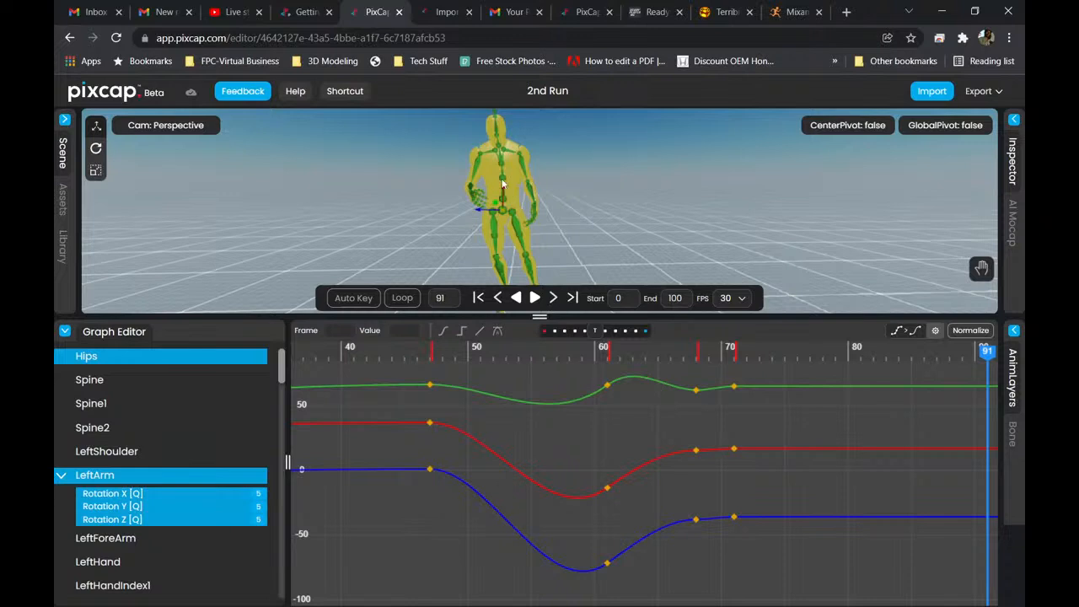
scroll(506, 212, "up", 5)
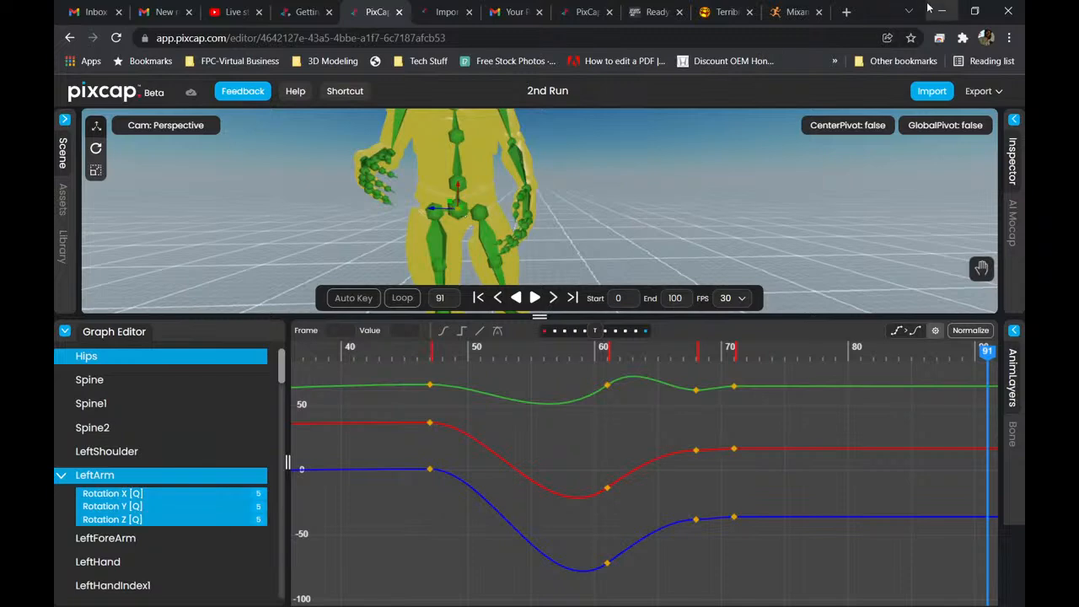
Switch to Blender, open the editor type list of its timeline for comparison, and return to PixCap in the browser.
left_click(940, 15)
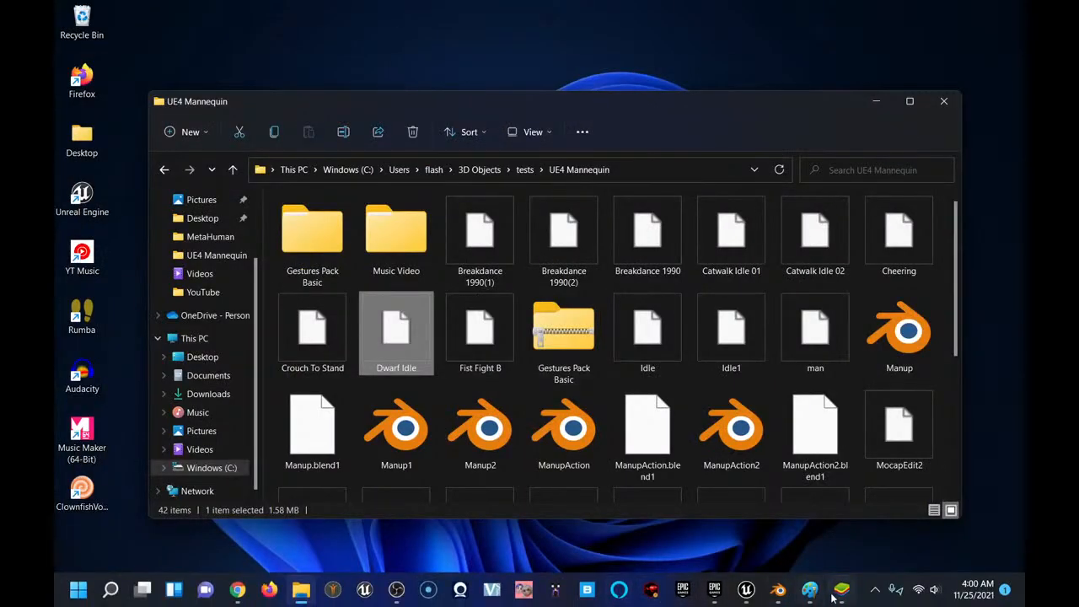
mouse_move(781, 597)
left_click(698, 514)
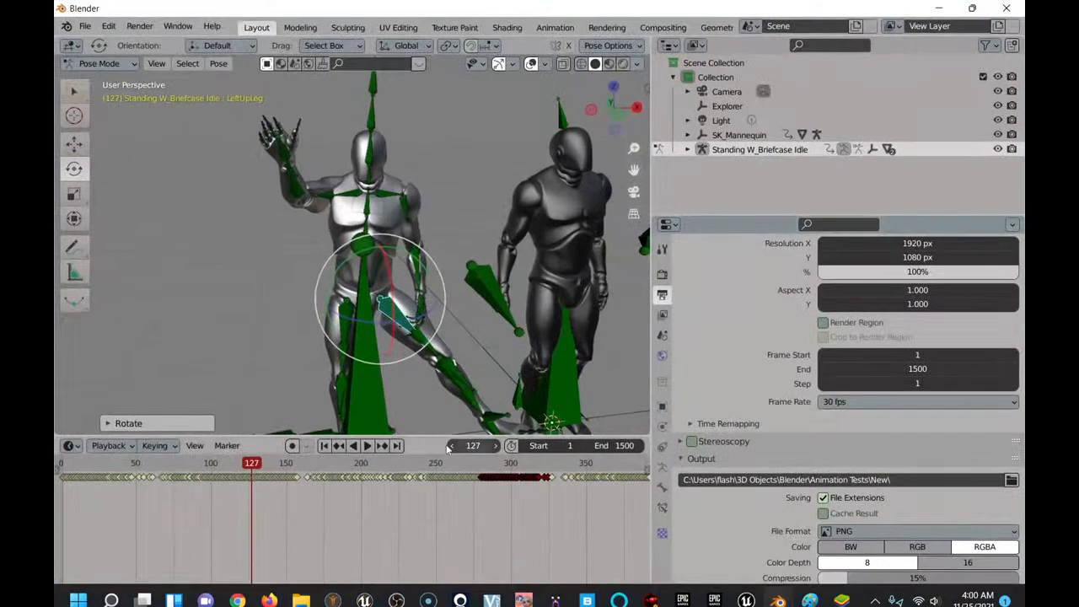
left_click(71, 446)
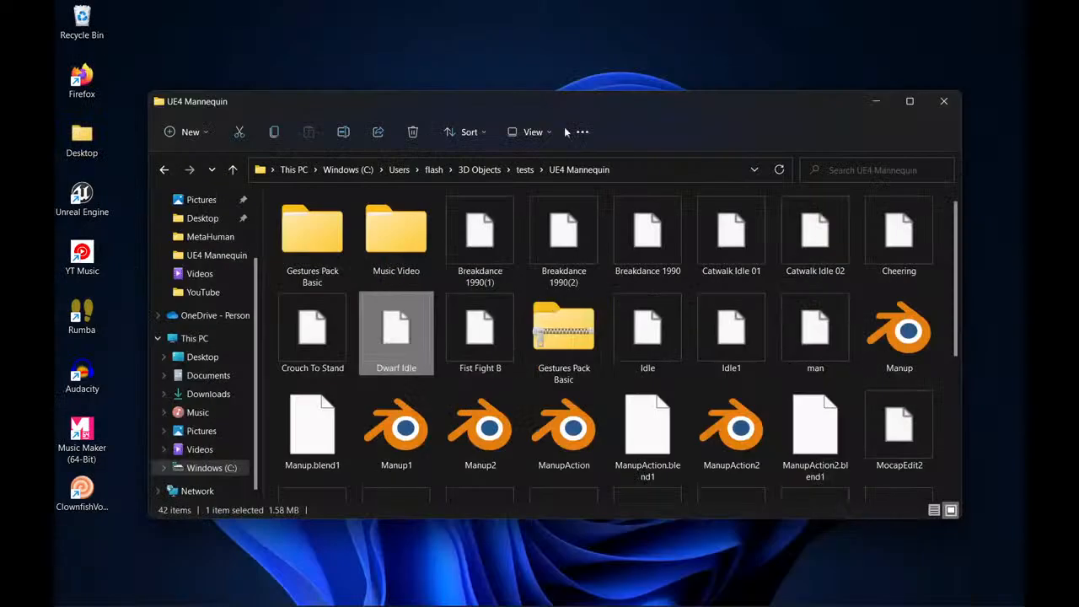
mouse_move(552, 572)
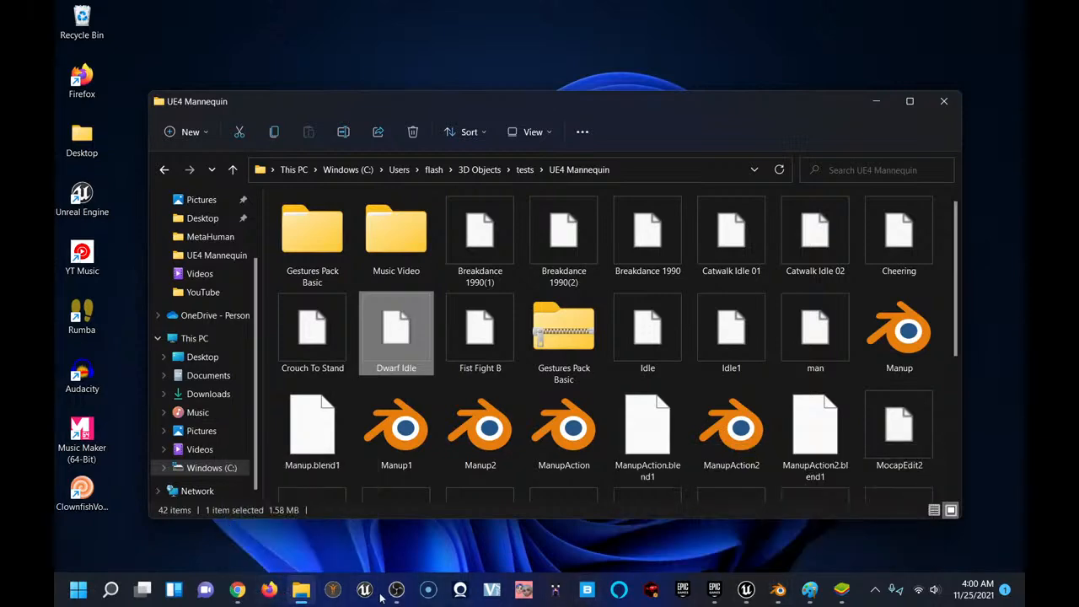
left_click(237, 589)
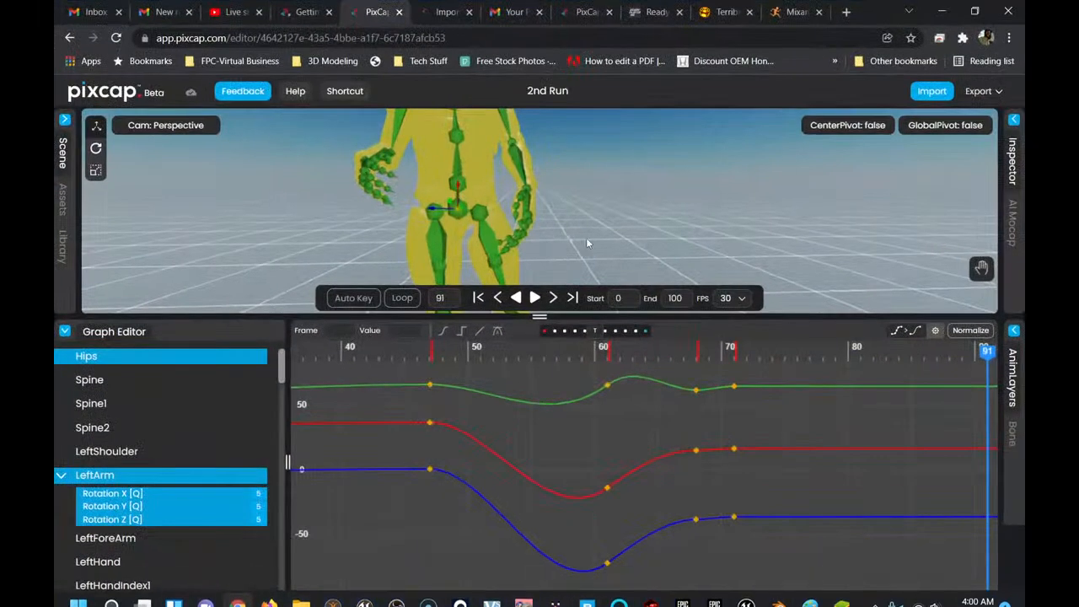
Examine the character's pose at frame 91 from several angles and distances.
scroll(593, 196, "down", 5)
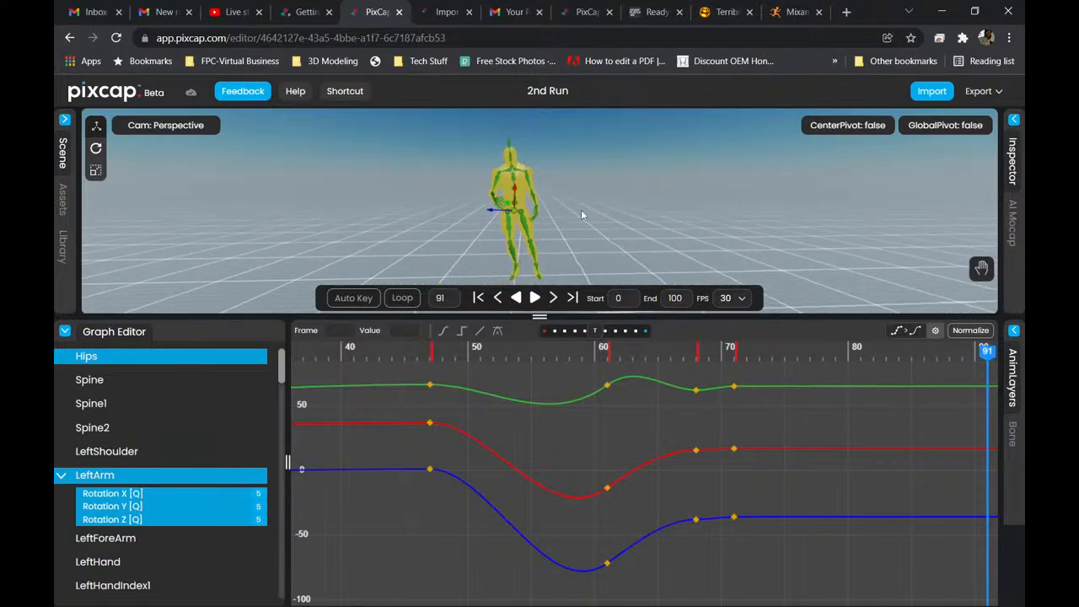
mouse_move(571, 207)
left_mouse_down()
mouse_move(644, 196)
mouse_move(594, 194)
mouse_move(580, 217)
left_mouse_up()
scroll(582, 220, "up", 5)
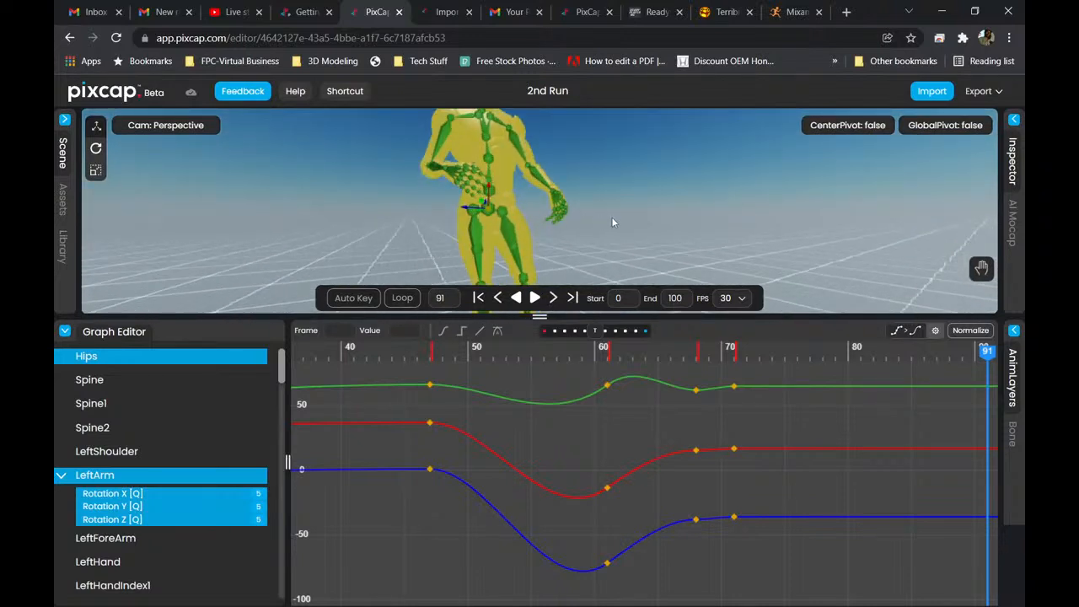
left_click_drag(616, 216, 624, 246)
scroll(624, 244, "up", 2)
scroll(624, 242, "down", 4)
left_click_drag(637, 223, 653, 192)
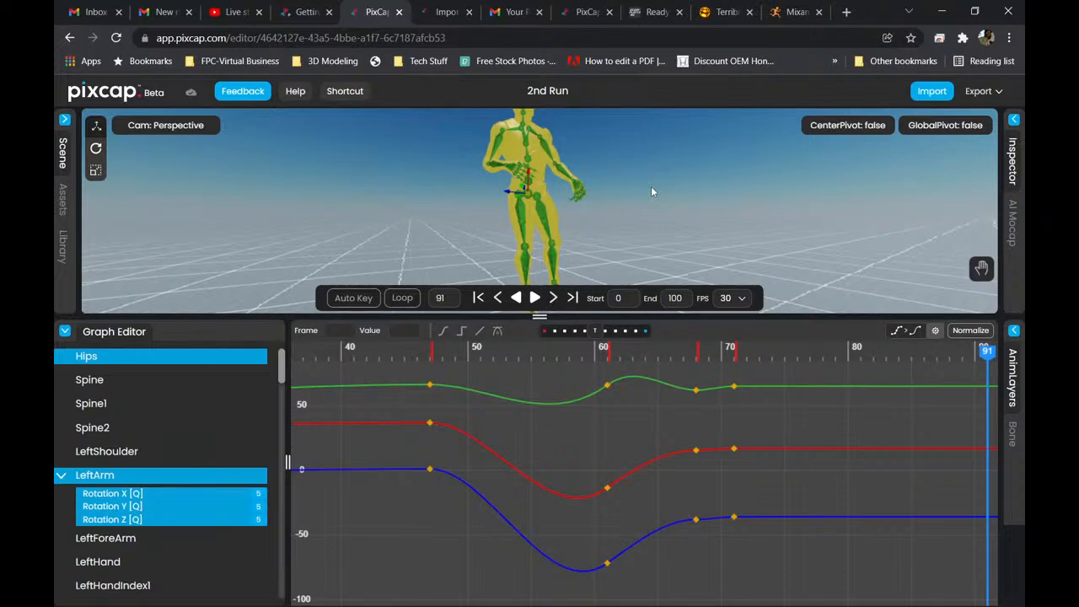
scroll(632, 185, "down", 3)
scroll(608, 223, "up", 1)
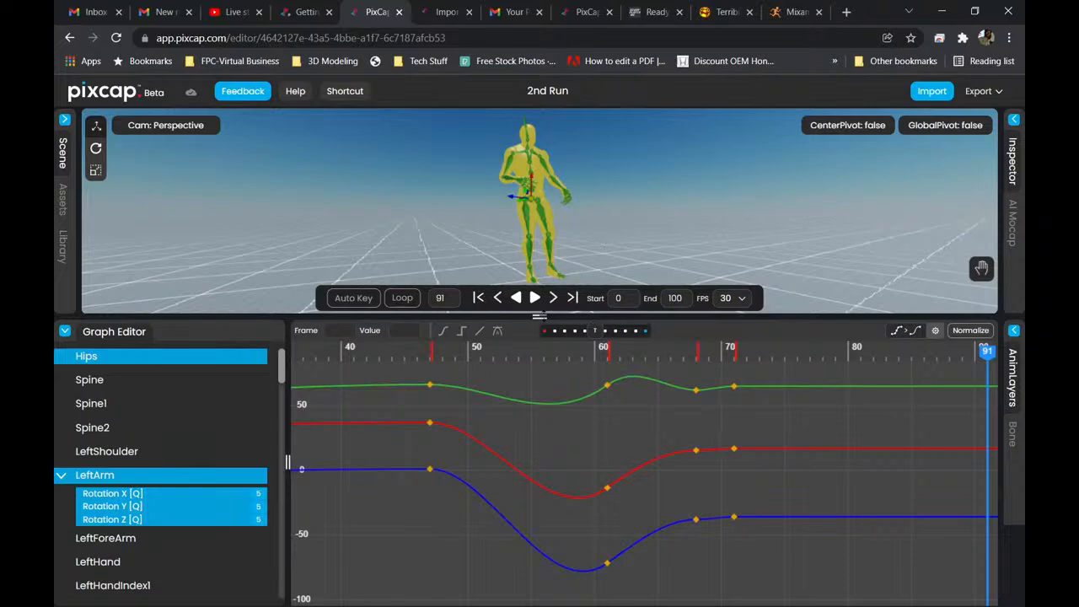
Enlarge the 3D viewport and inspect the whole character at frame 91 in the bigger view.
left_click_drag(539, 317, 540, 532)
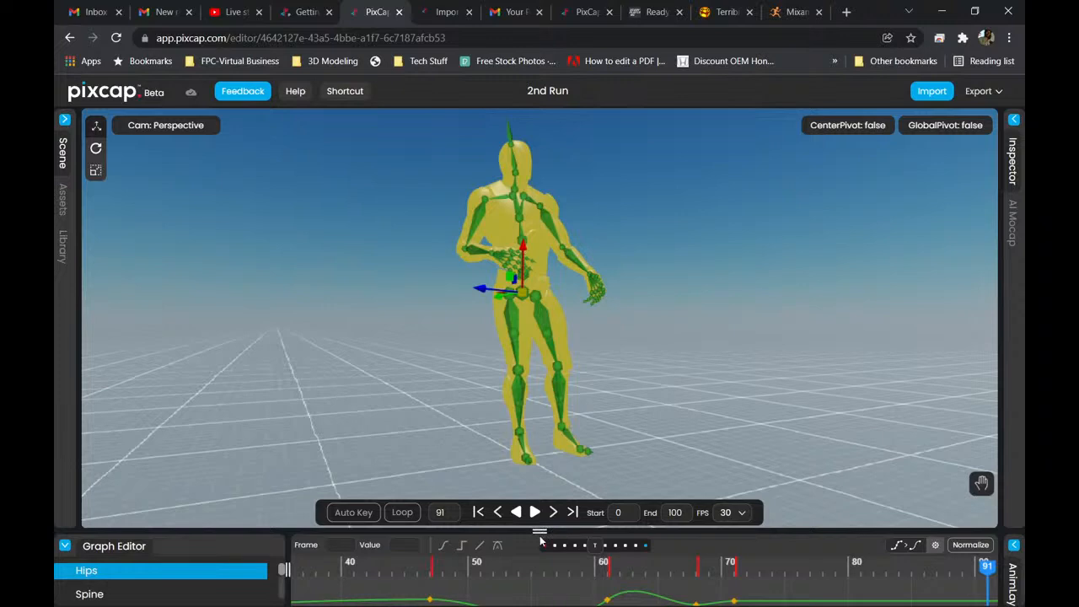
left_click_drag(540, 531, 540, 477)
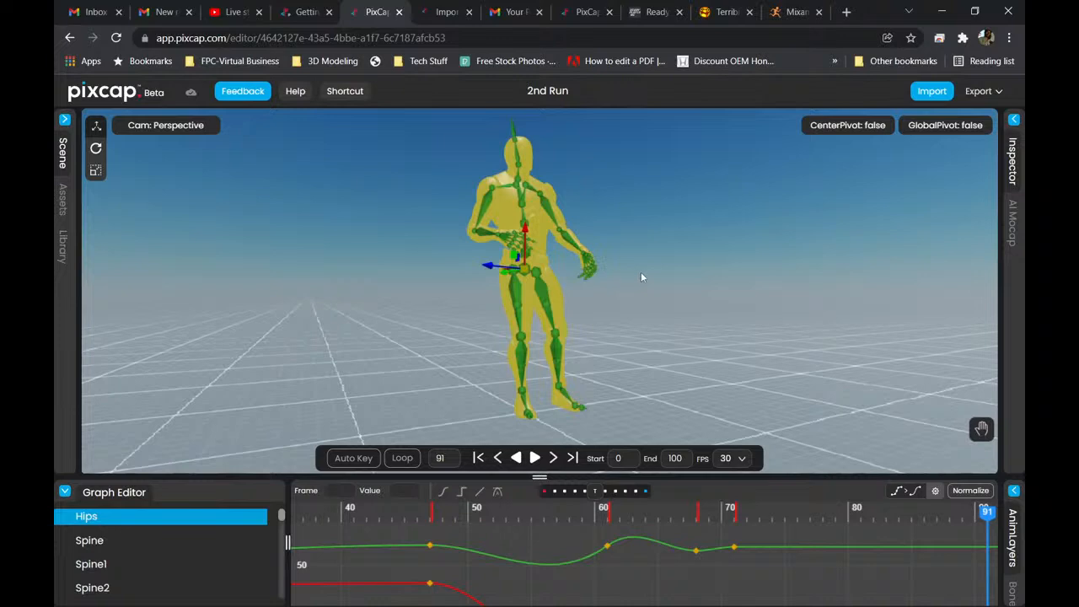
scroll(641, 272, "up", 2)
scroll(635, 276, "down", 1)
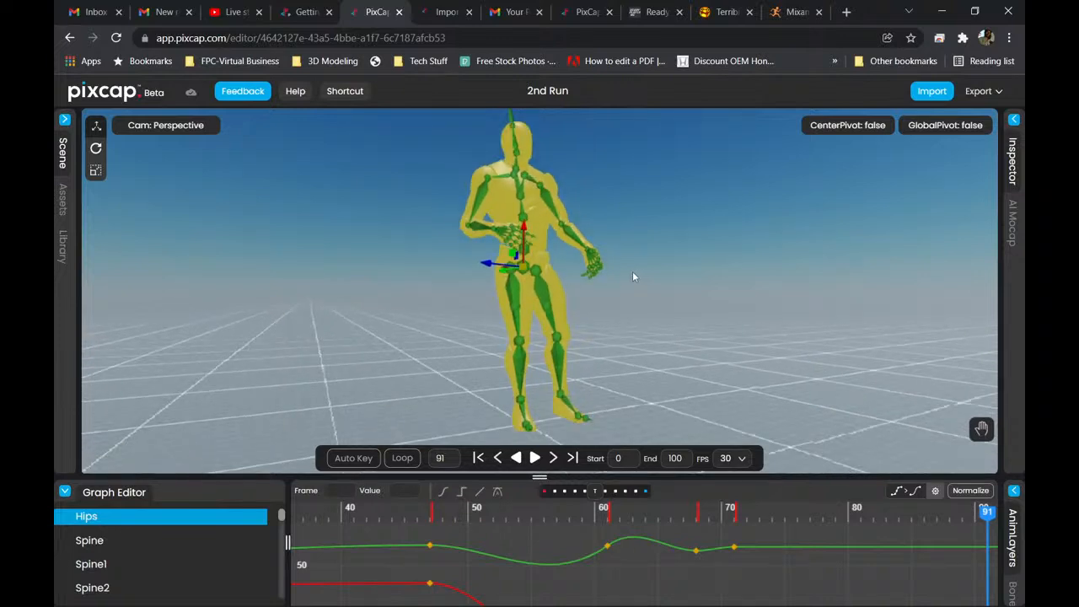
left_click_drag(634, 277, 685, 297)
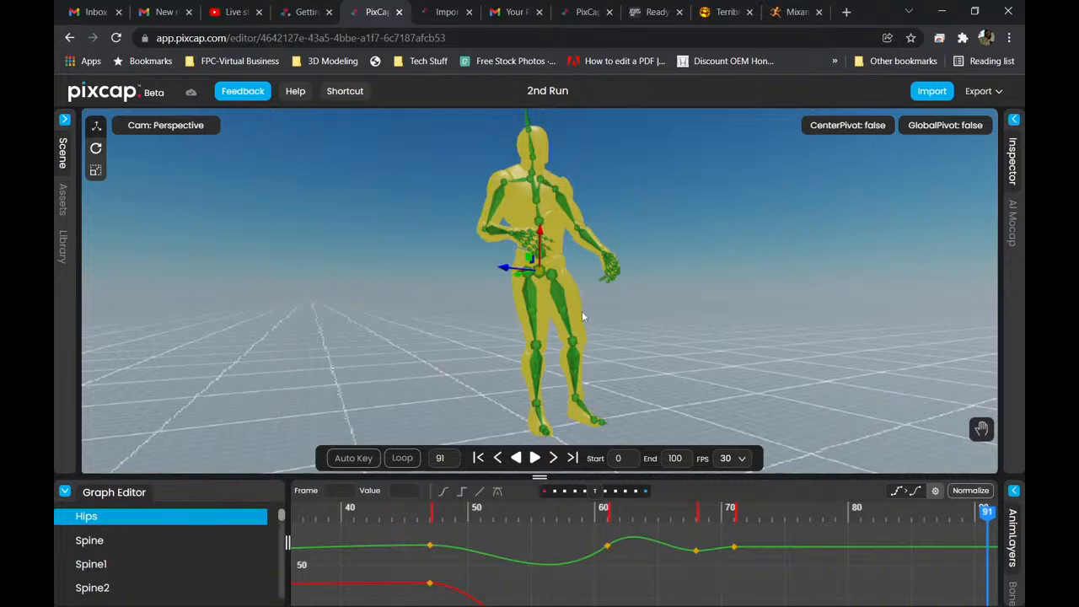
left_click_drag(540, 478, 539, 518)
scroll(475, 306, "down", 3)
scroll(475, 330, "up", 4)
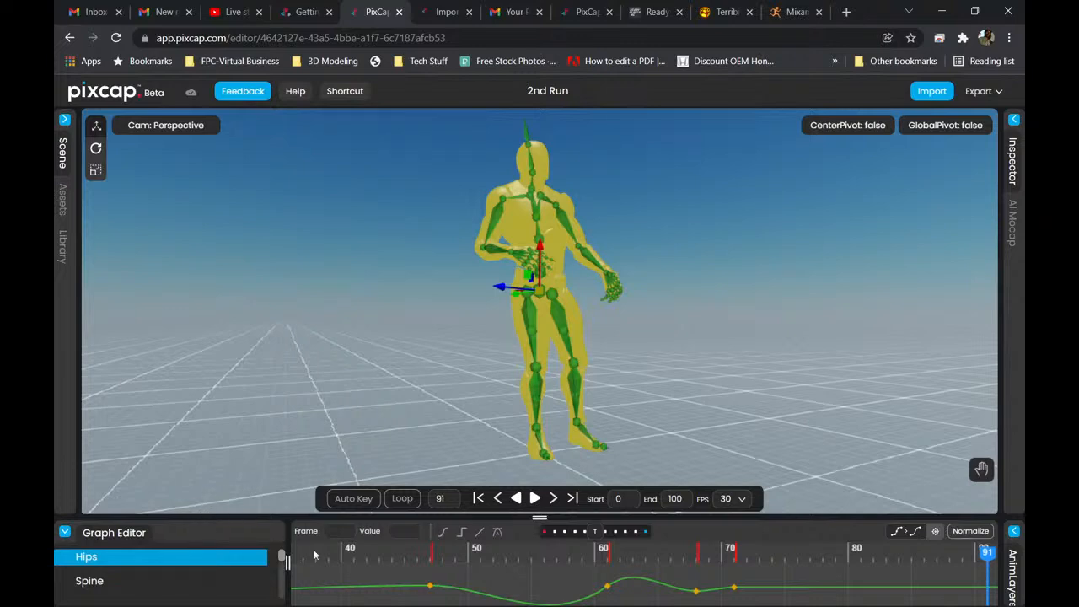
Enlarge the Graph Editor to show the LeftArm curves through frame 100, and play the animation from frame 0.
left_click_drag(539, 517, 540, 380)
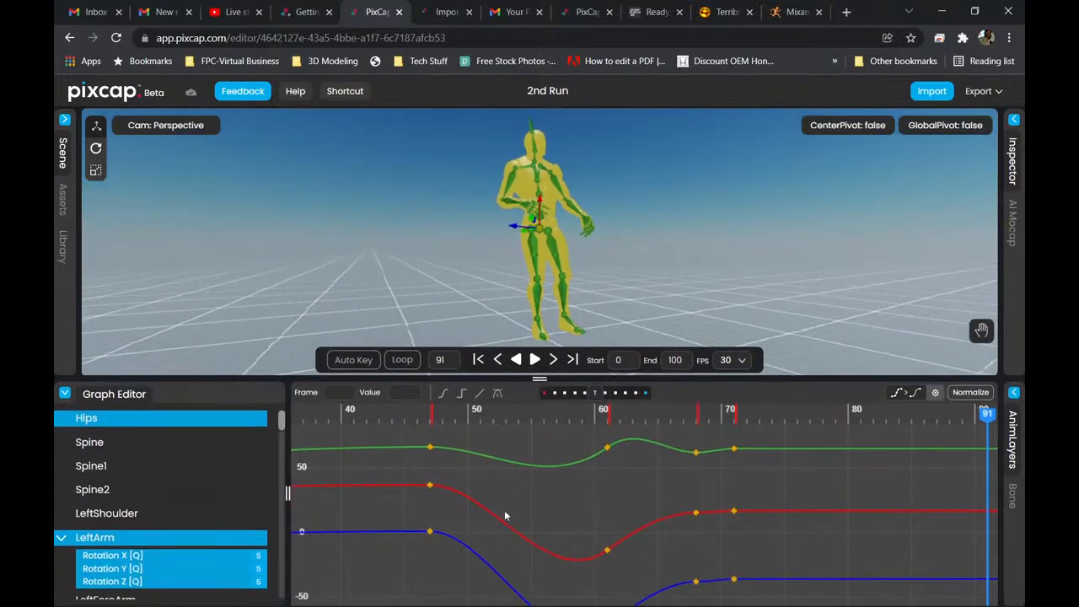
scroll(516, 482, "down", 6)
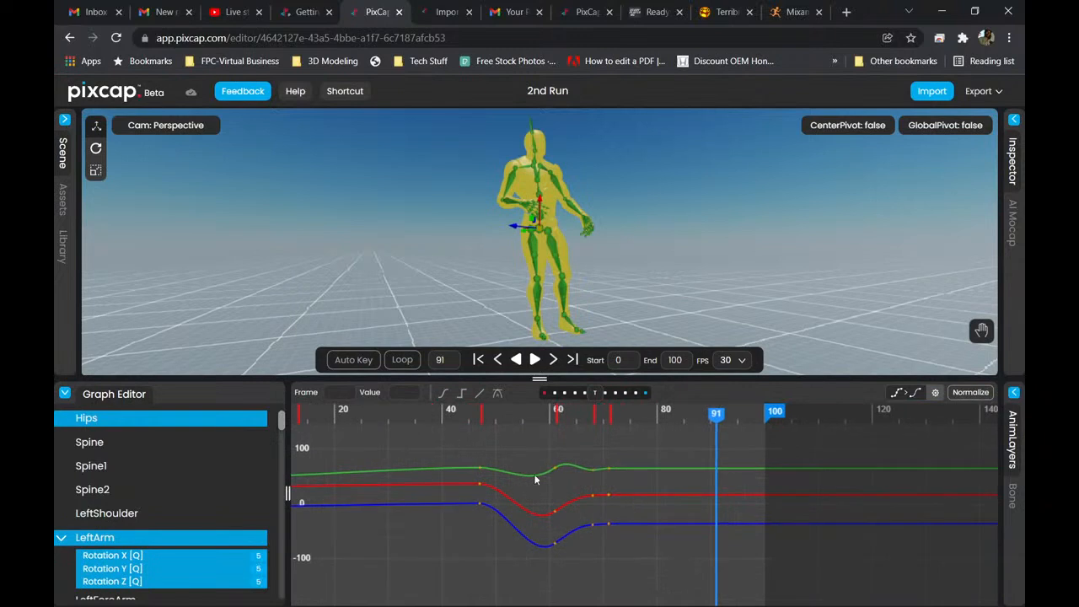
left_click_drag(716, 413, 300, 414)
left_click(478, 359)
left_click(535, 360)
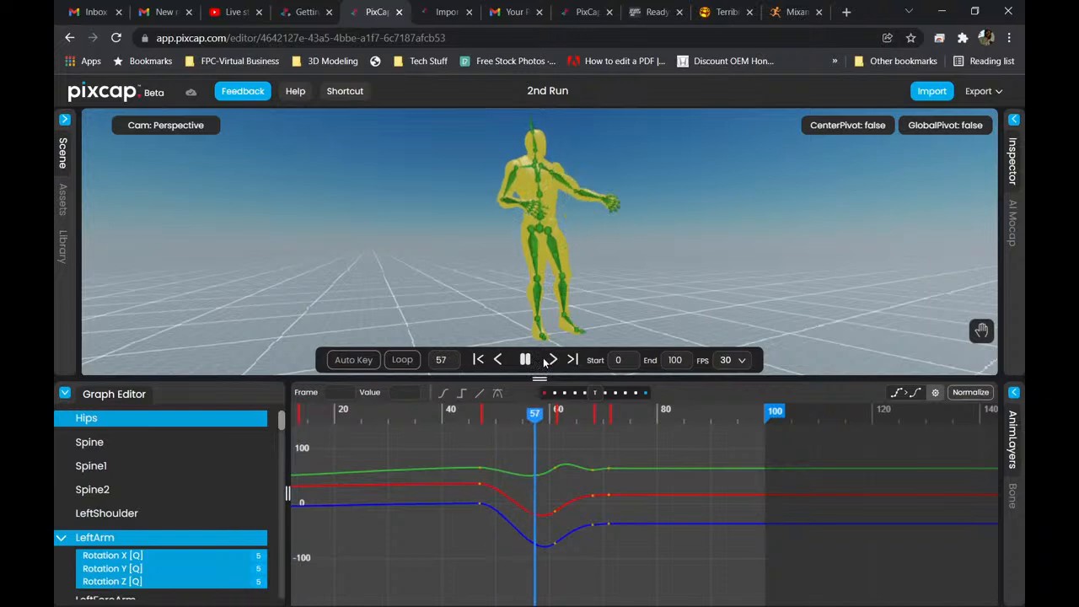
left_click(525, 360)
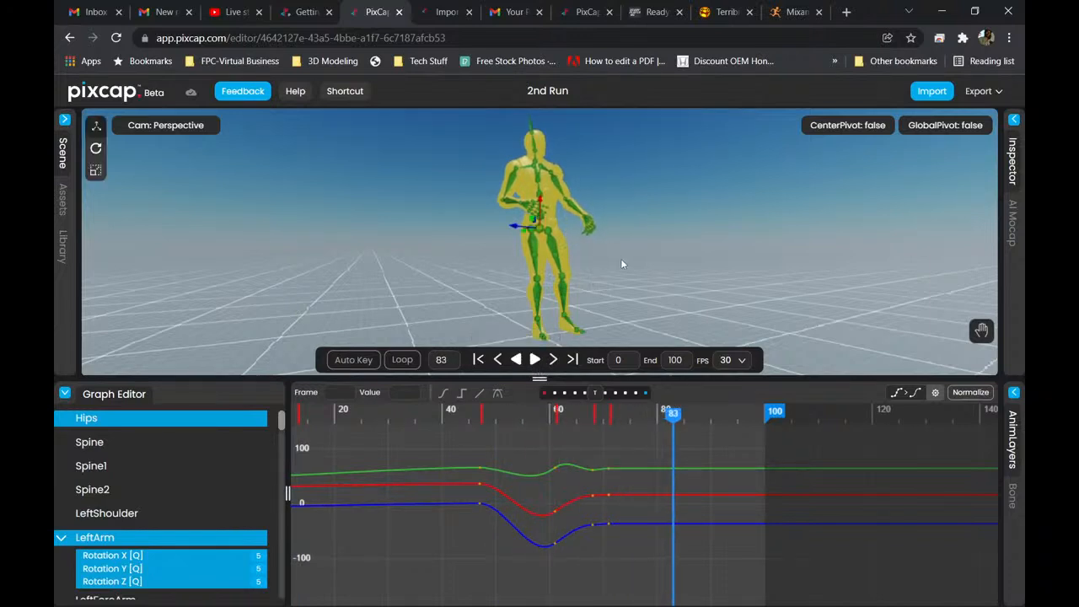
Export the animation as an FBX file named 2nd Run into the Anims folder and dismiss the export dialog.
left_click(975, 95)
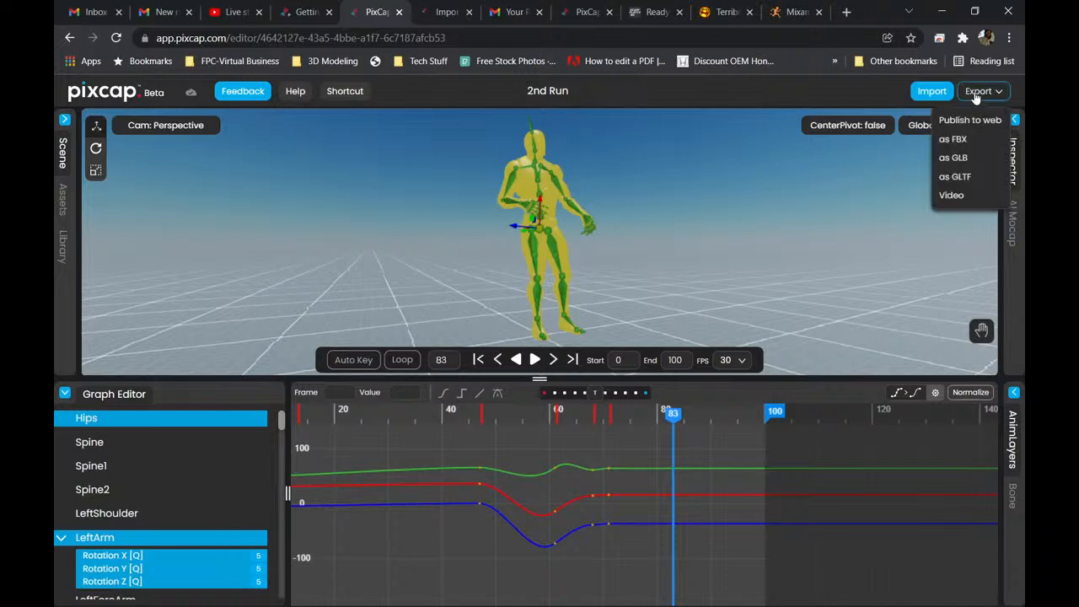
left_click(968, 140)
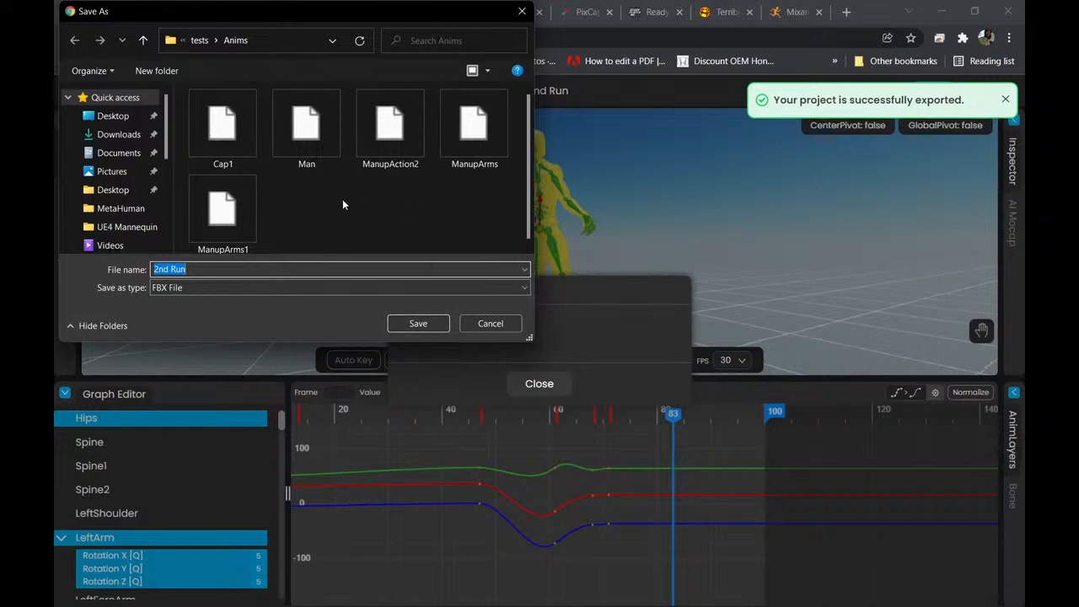
scroll(322, 202, "down", 1)
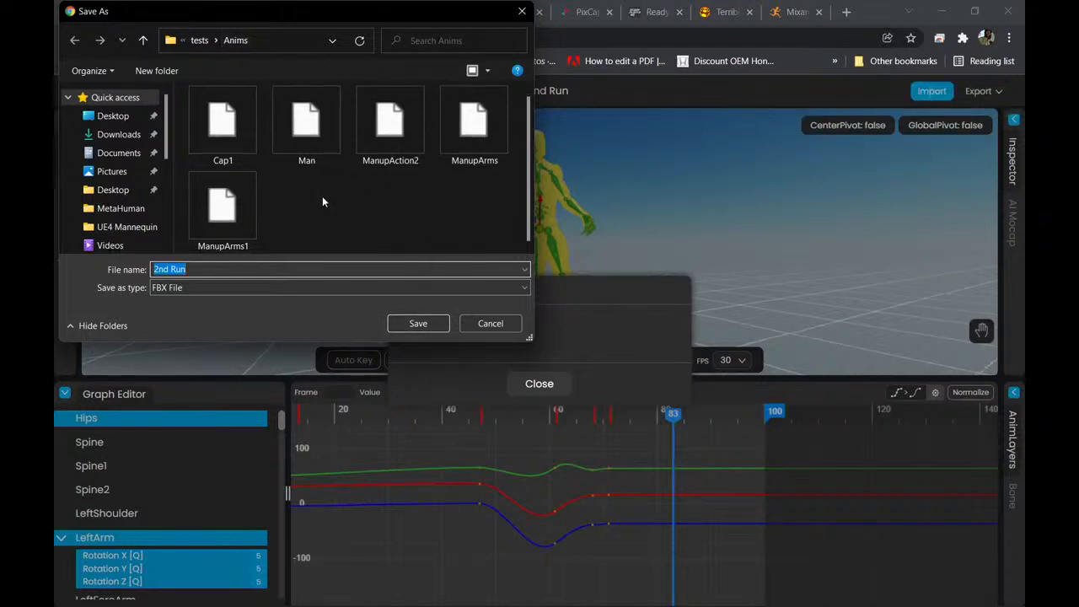
left_click(418, 324)
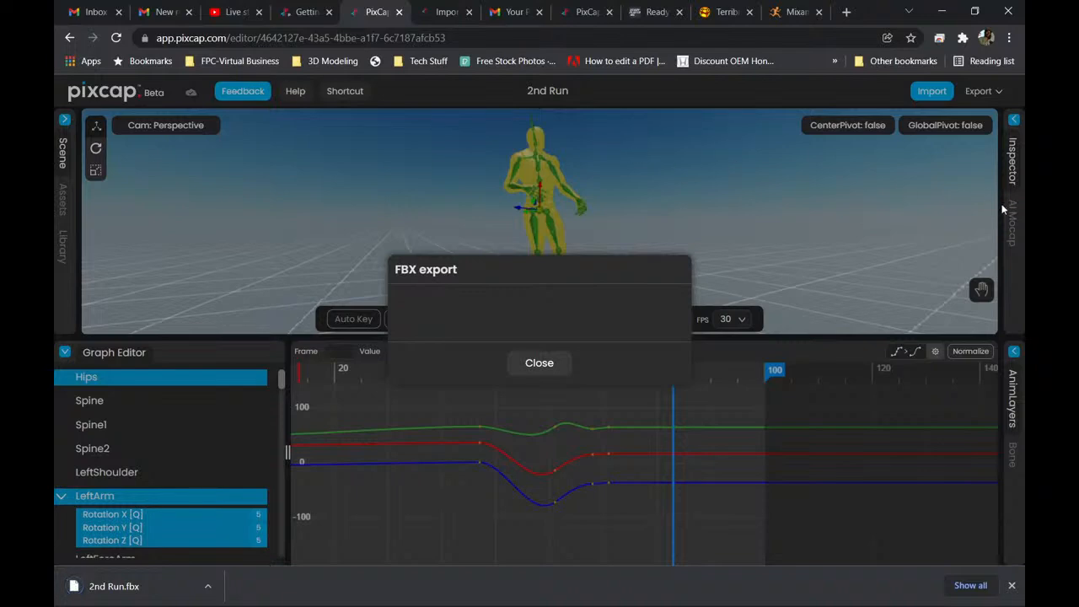
left_click(544, 363)
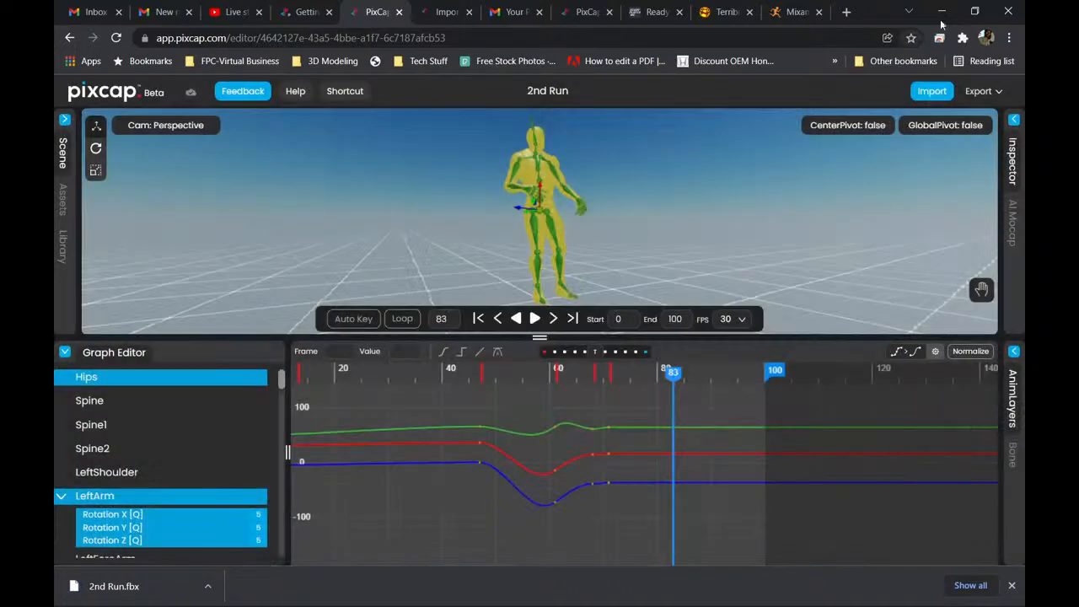
Minimize the browser and switch to the Blender window that holds only a camera and a light.
left_click(941, 12)
mouse_move(697, 606)
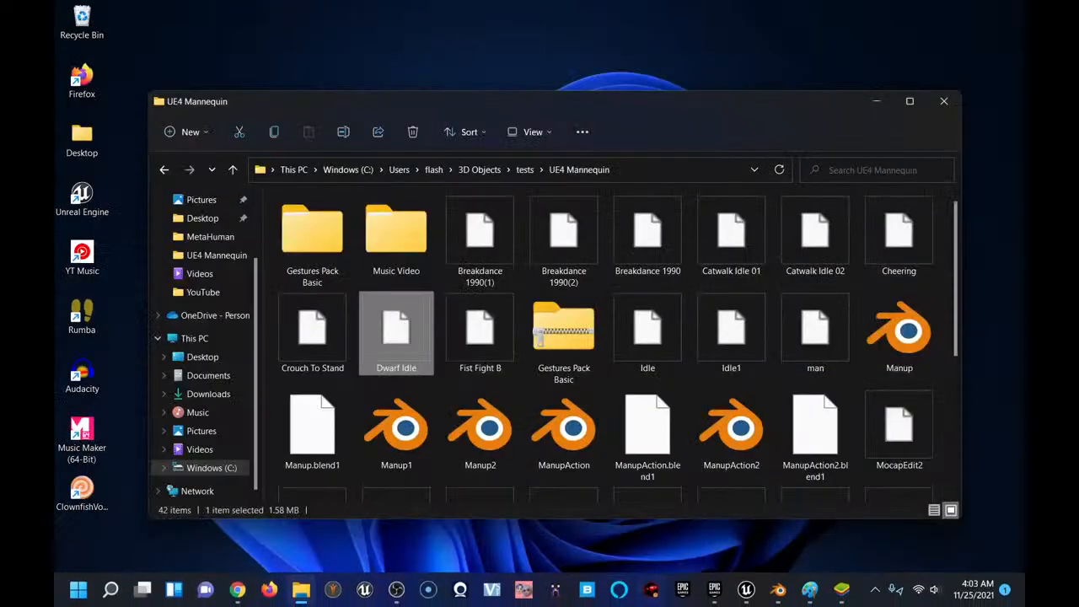
mouse_move(779, 594)
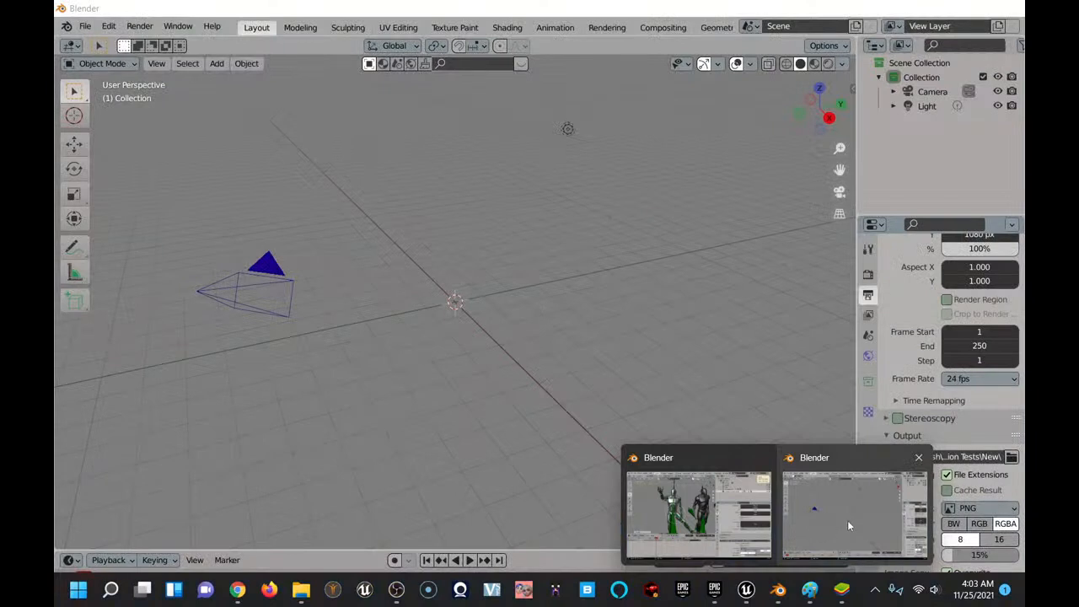
left_click(848, 520)
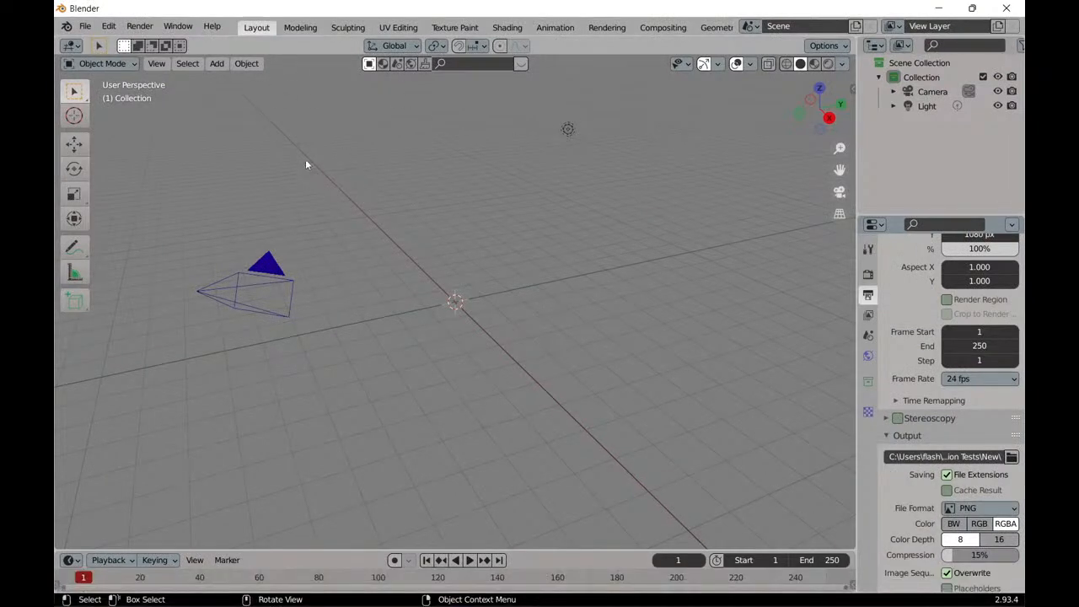
Start an FBX import and browse to the 3D Objects\tests\Anims folder.
left_click(85, 27)
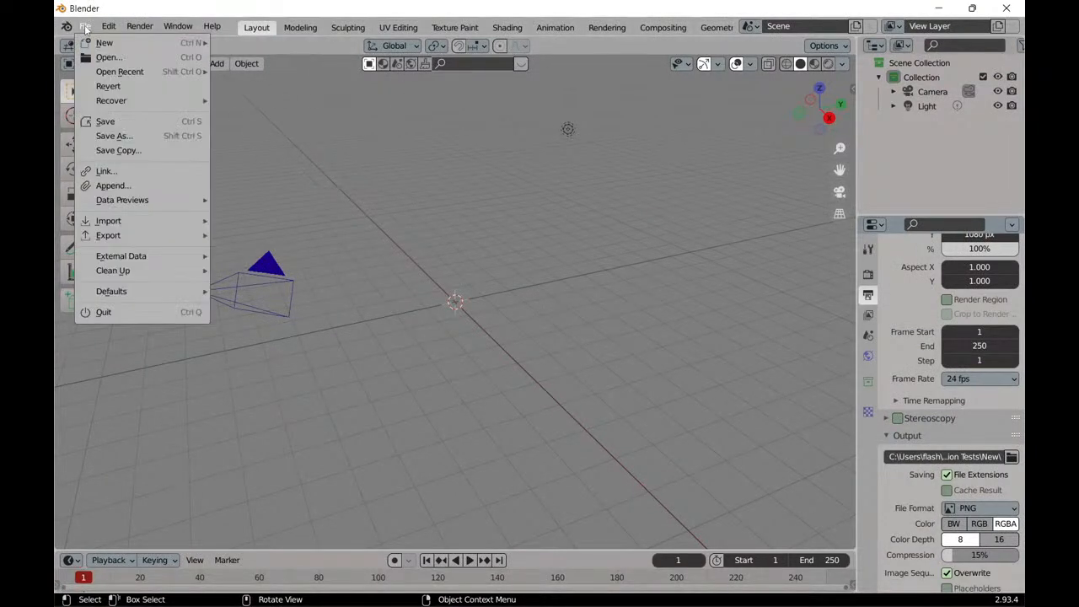
mouse_move(115, 222)
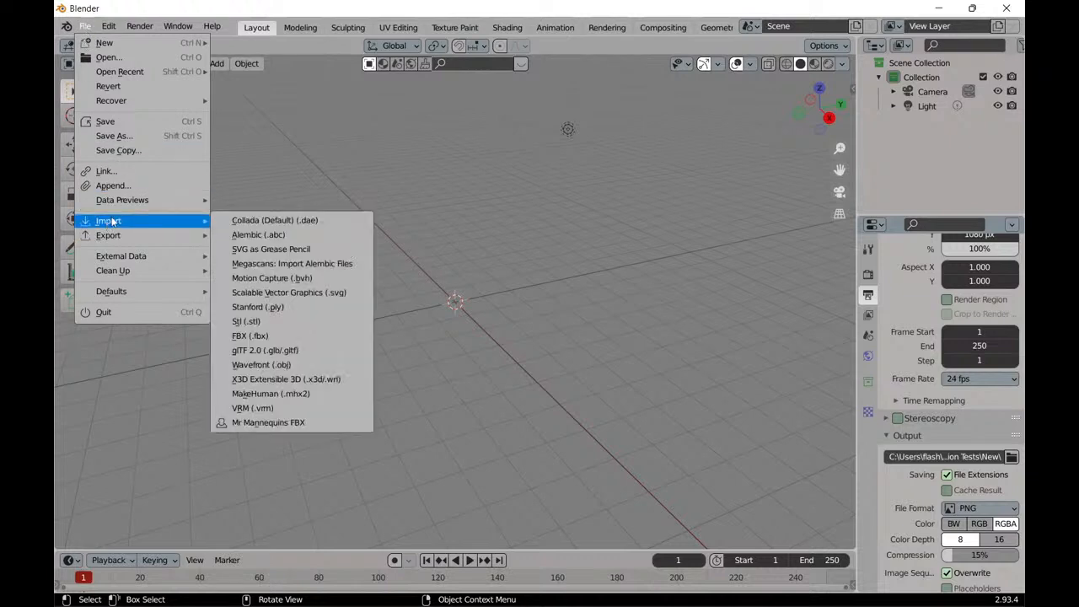
left_click(313, 337)
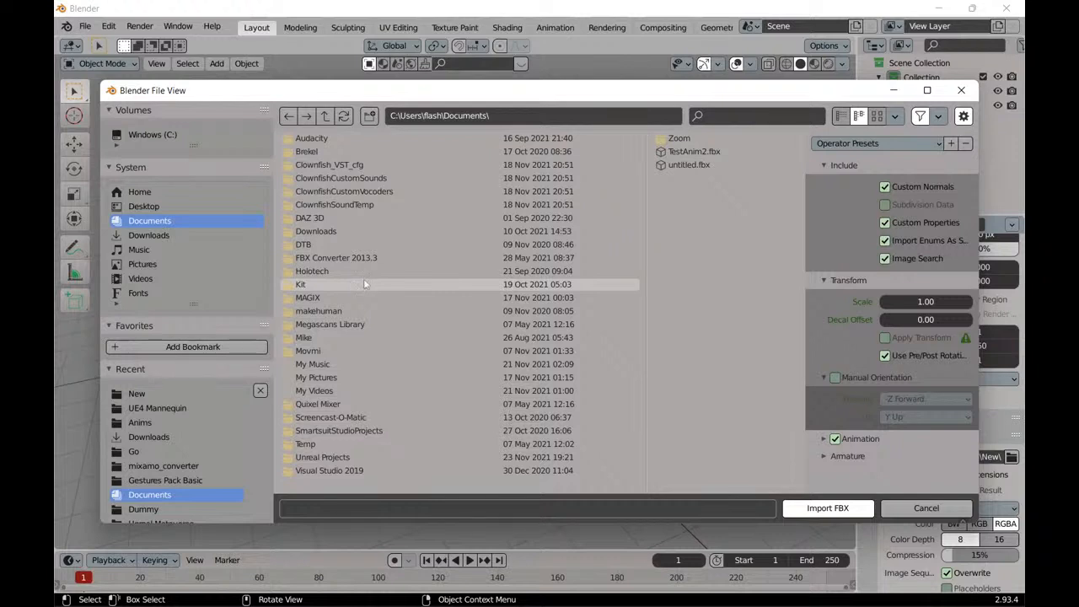
left_click(152, 395)
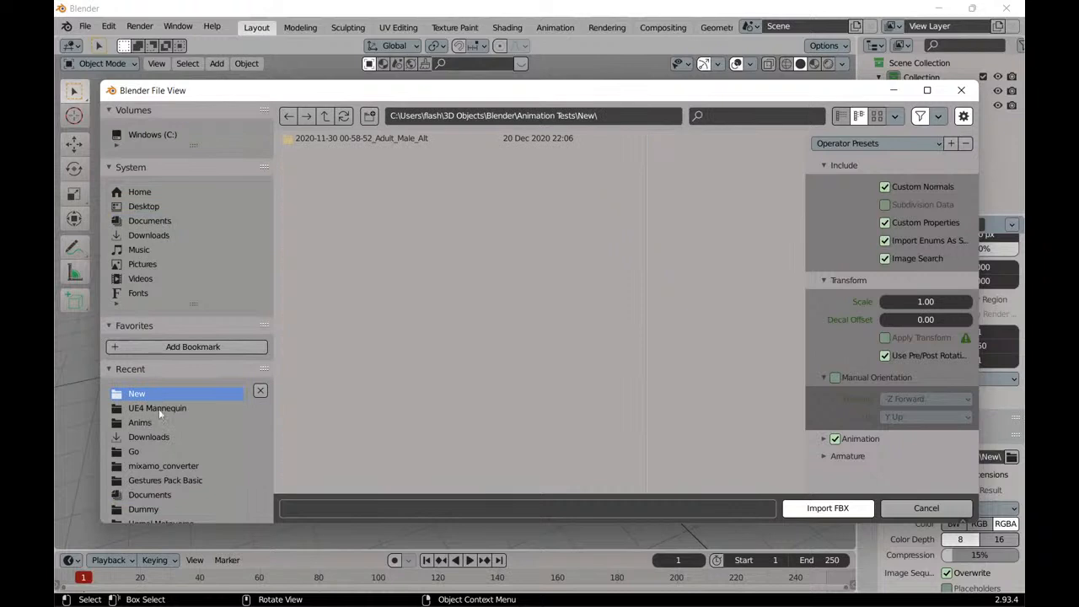
left_click(326, 117)
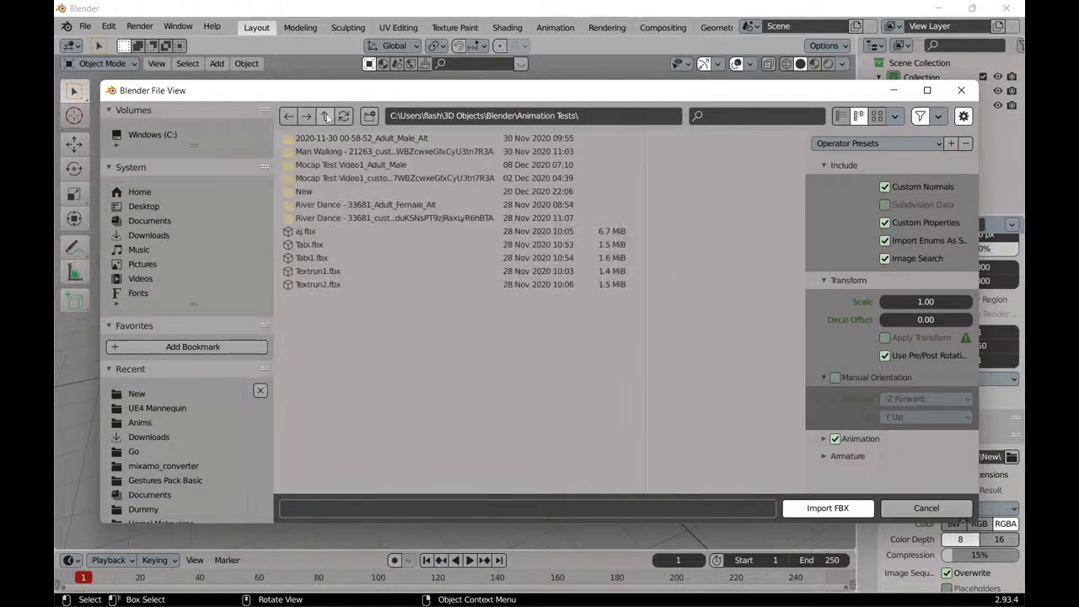
left_click(325, 117)
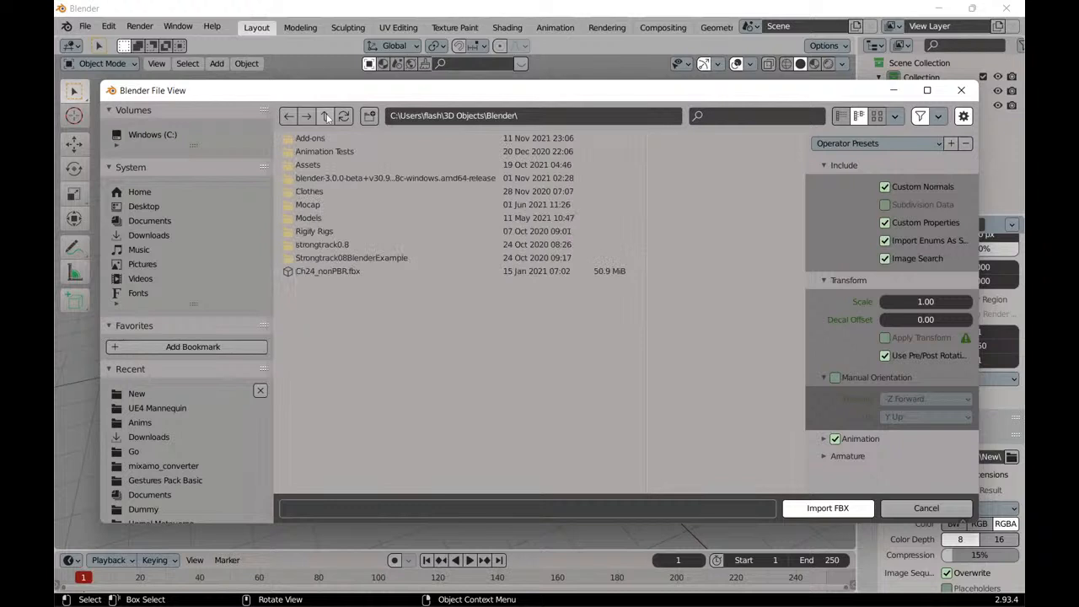
left_click(326, 116)
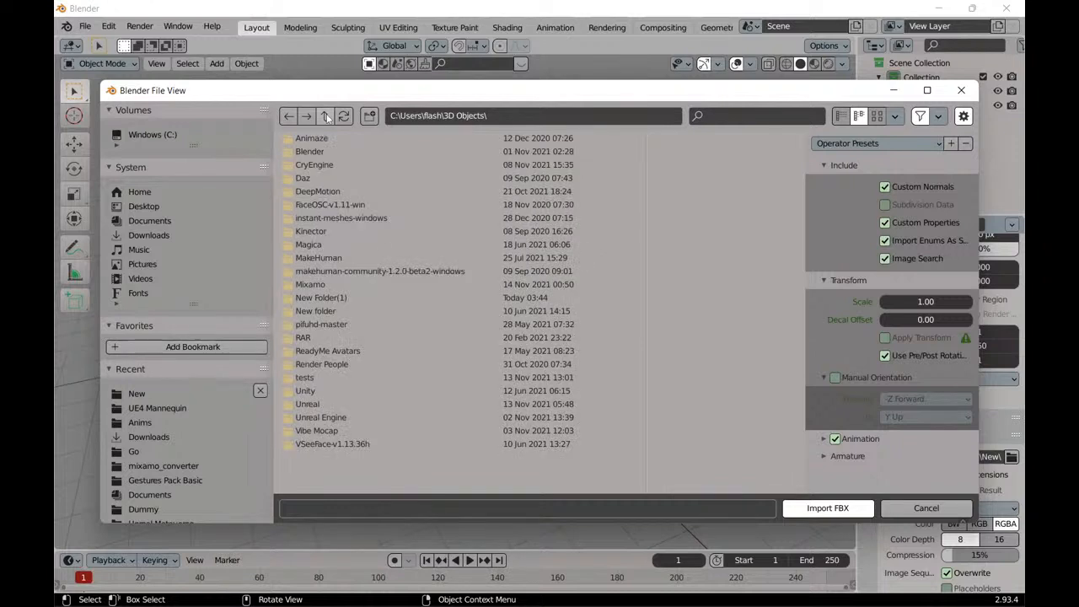
double_click(356, 379)
double_click(320, 155)
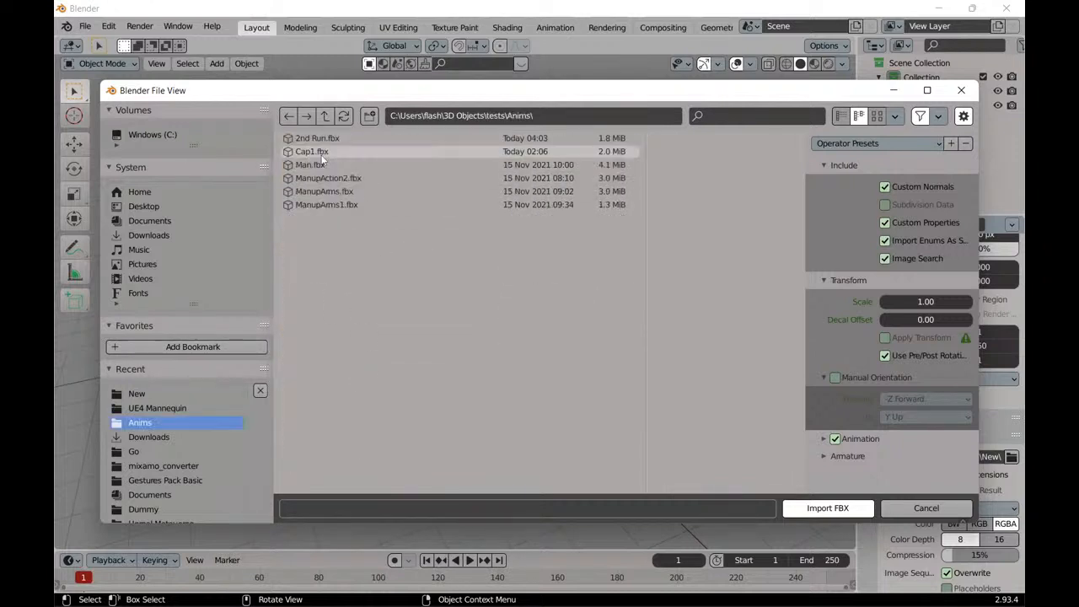
Import 2nd Run.fbx with Automatic Bone Orientation enabled in the Armature options.
left_click(316, 139)
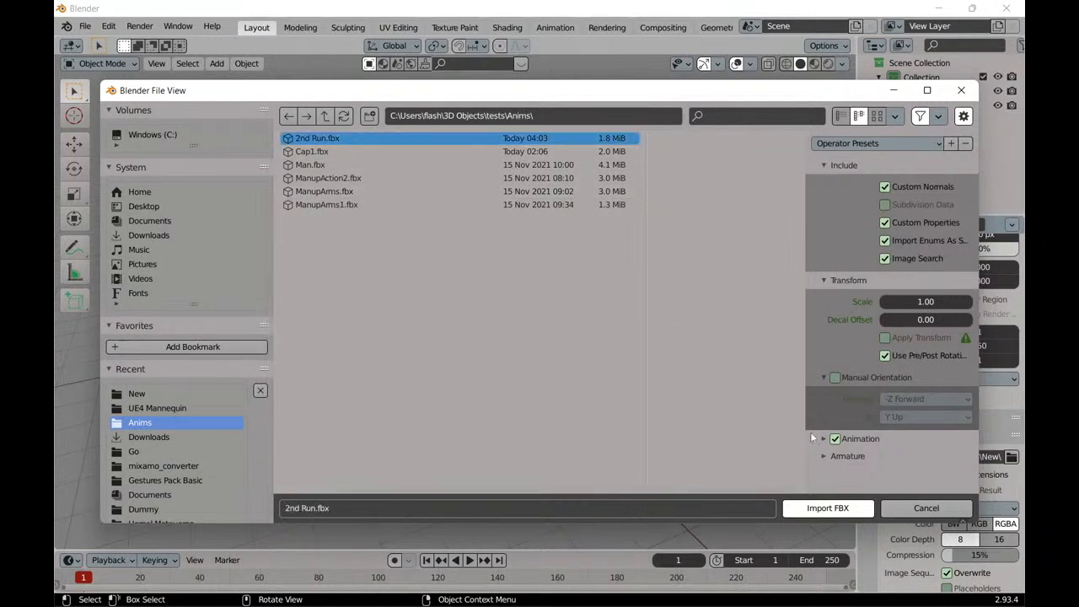
left_click(843, 457)
scroll(853, 453, "down", 2)
left_click(884, 447)
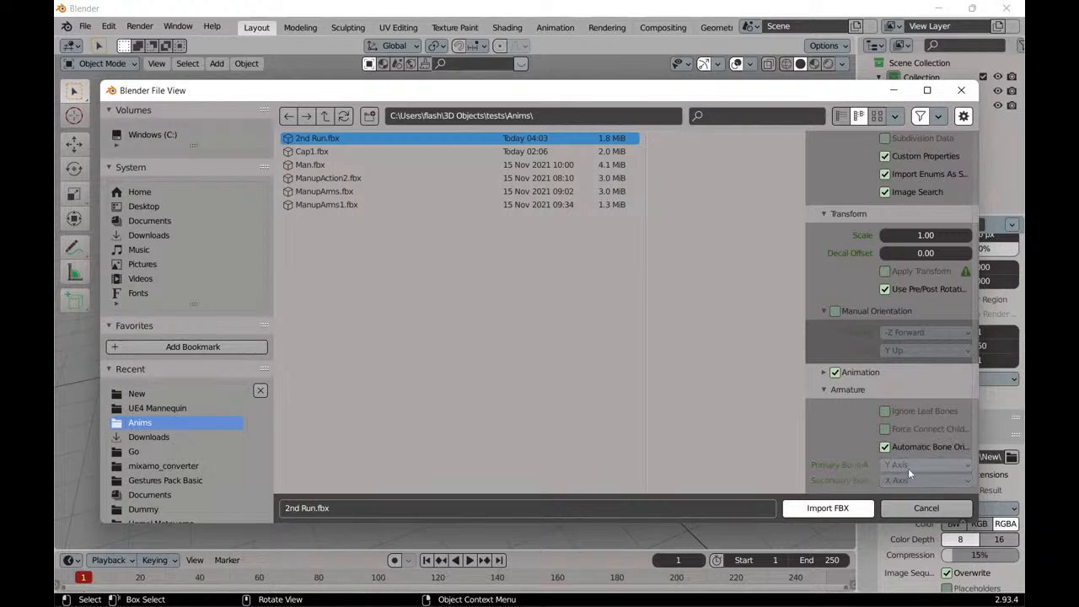
left_click(833, 509)
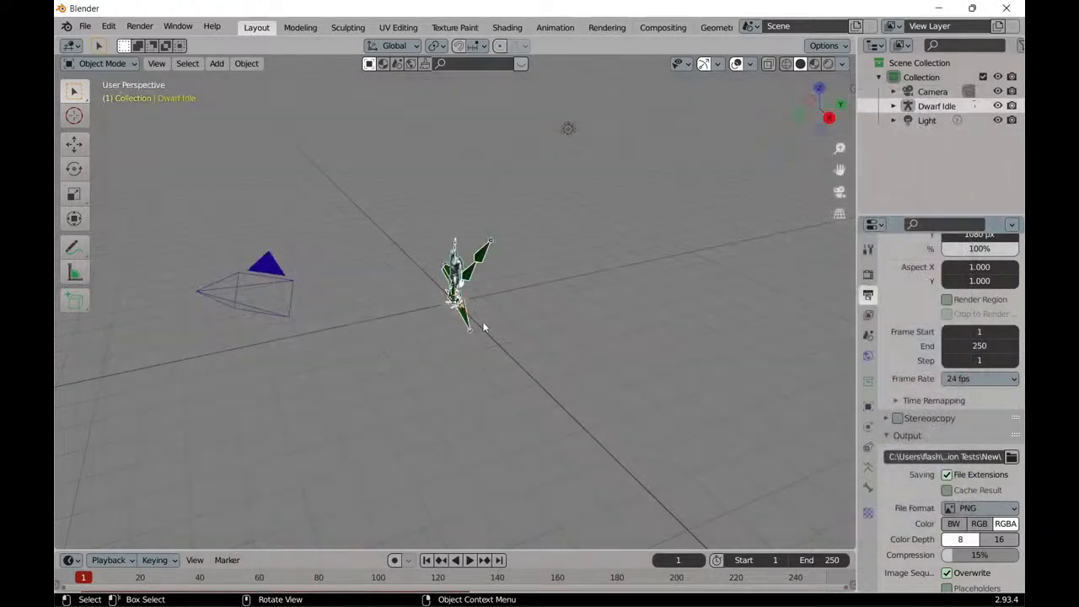
Put the imported Dwarf Idle armature into Edit Mode with the whole character and its stray bones in view.
scroll(484, 327, "up", 10)
scroll(378, 302, "down", 3)
middle_click_drag(328, 283, 463, 268)
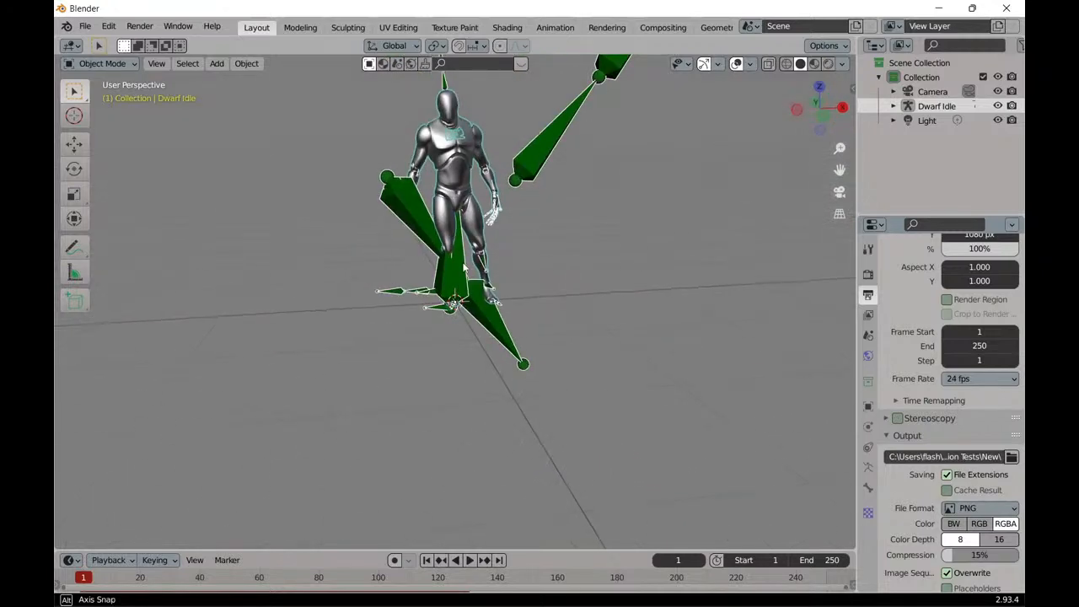
middle_click_drag(546, 217, 553, 261)
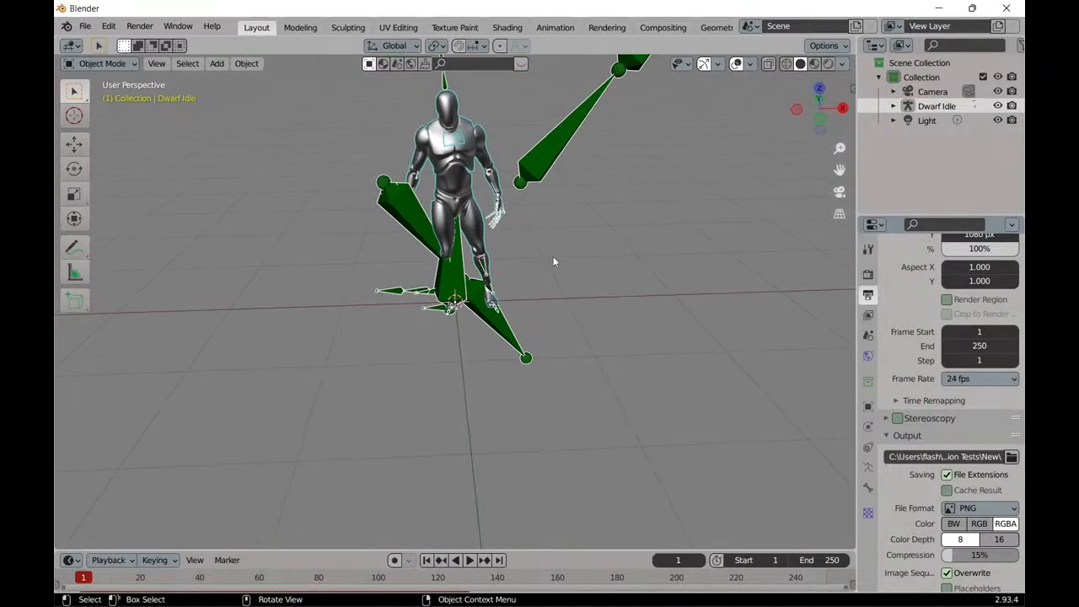
scroll(553, 167, "up", 2)
scroll(557, 169, "down", 5)
scroll(561, 168, "up", 1)
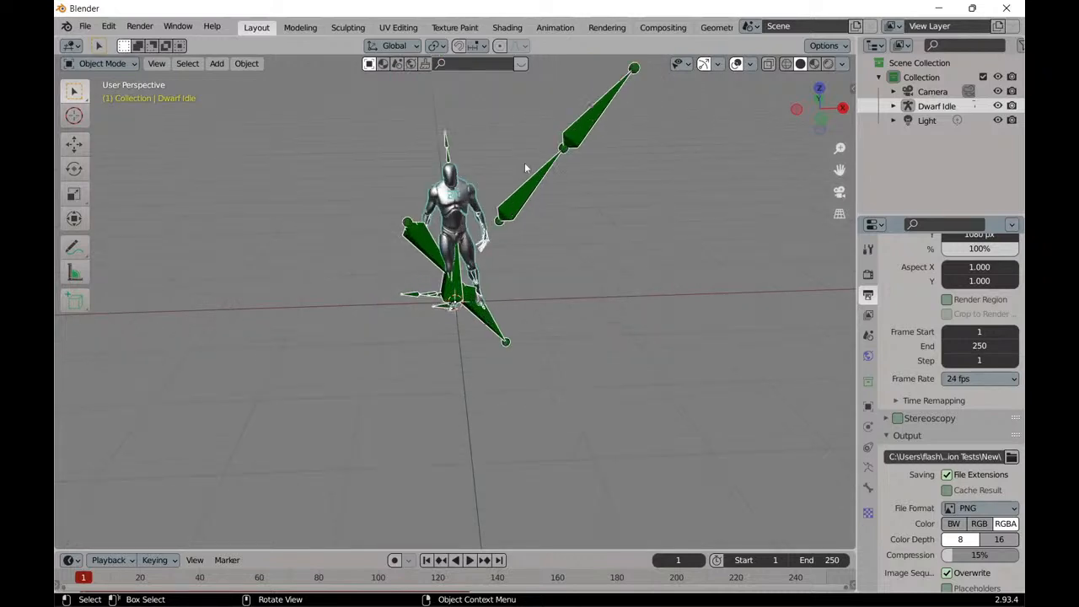
left_click(121, 66)
left_click(117, 96)
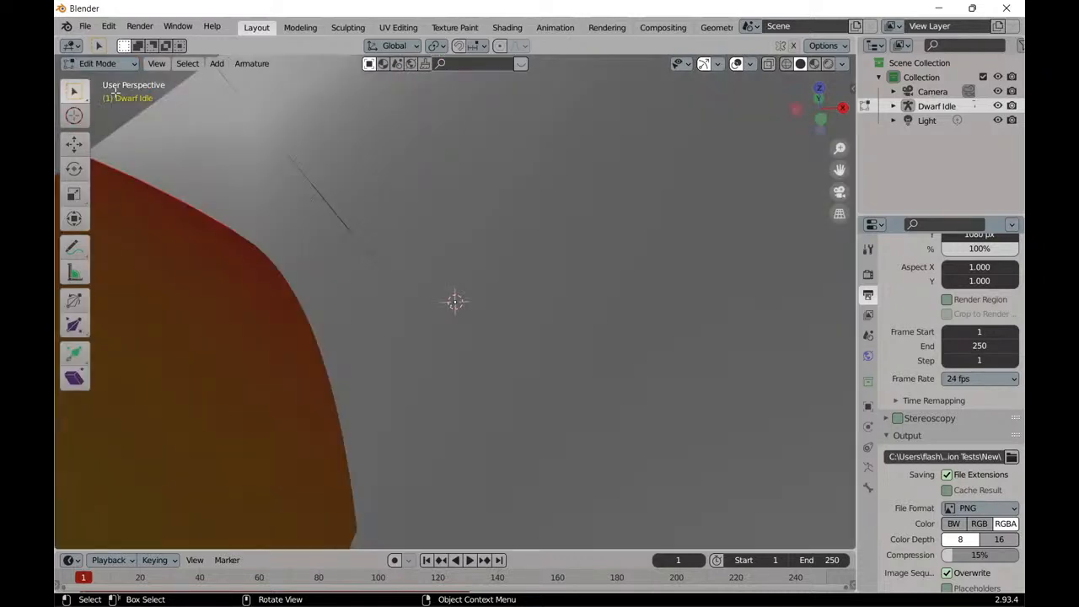
scroll(427, 189, "down", 7)
scroll(459, 197, "down", 6)
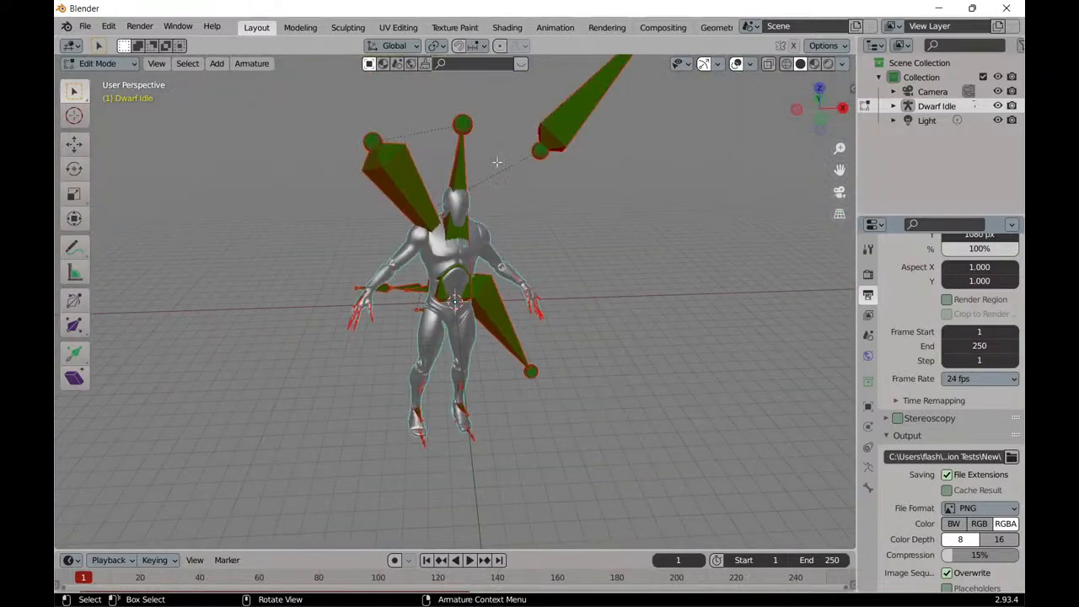
Delete the three large IK hand bones around the character, including ik_hand_l and ik_hand_r_end.
left_click(569, 109)
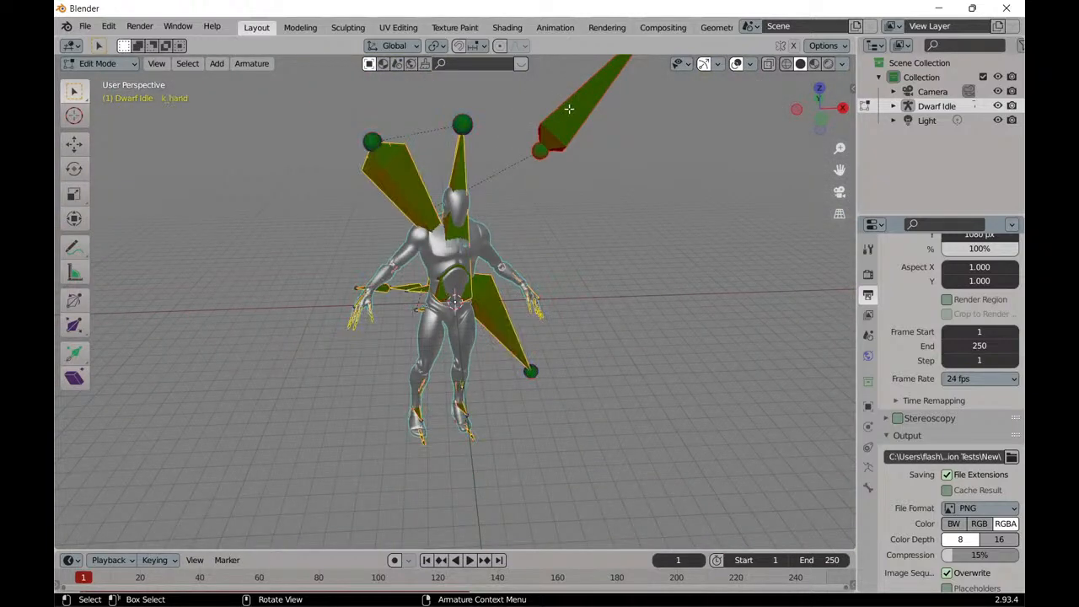
left_click(408, 177, "shift")
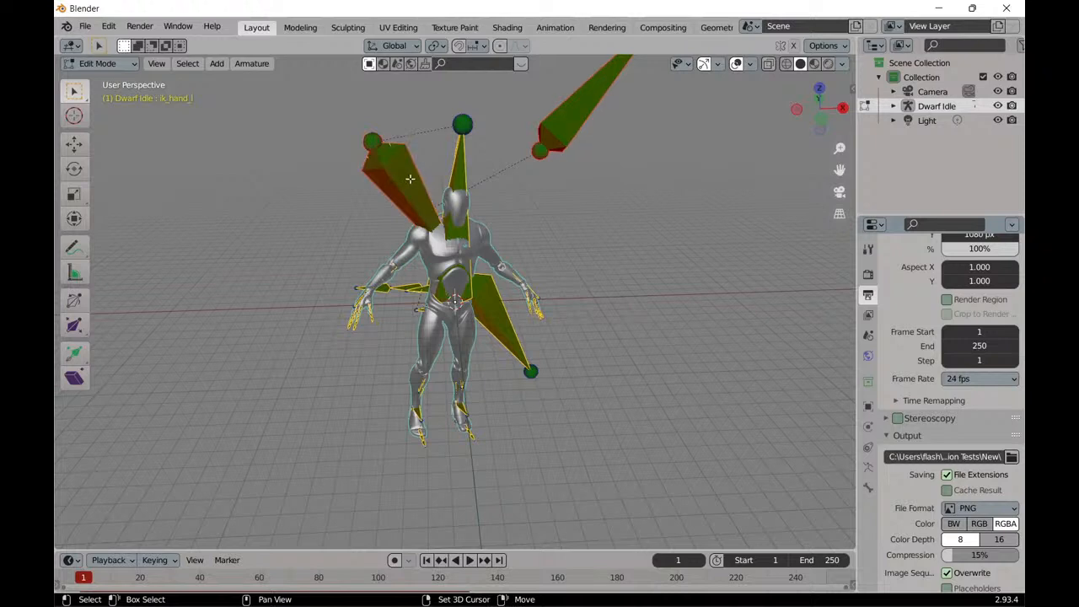
left_click(497, 328, "shift")
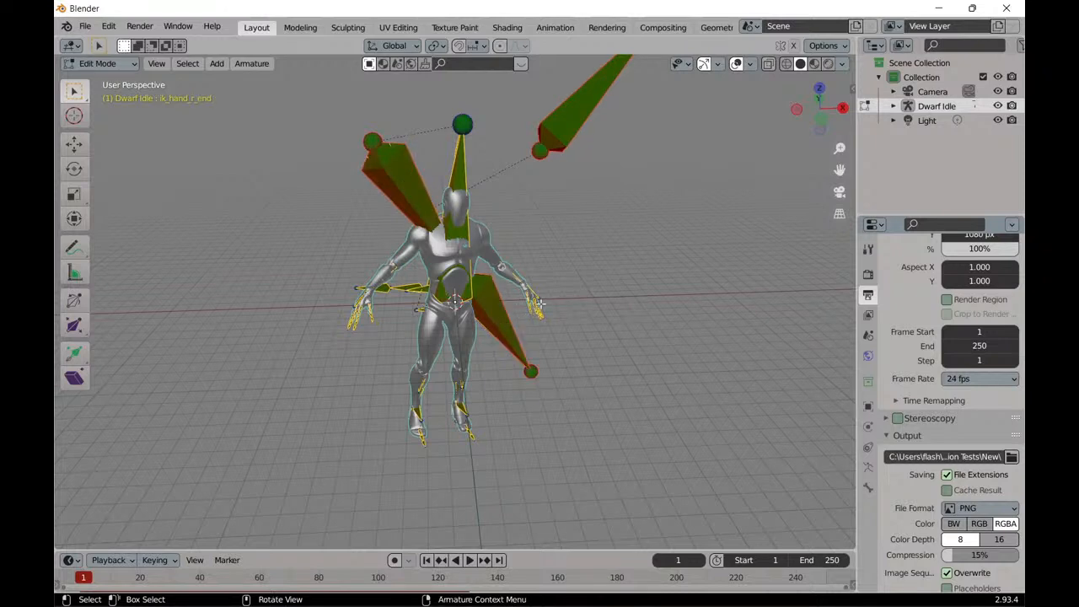
key("x")
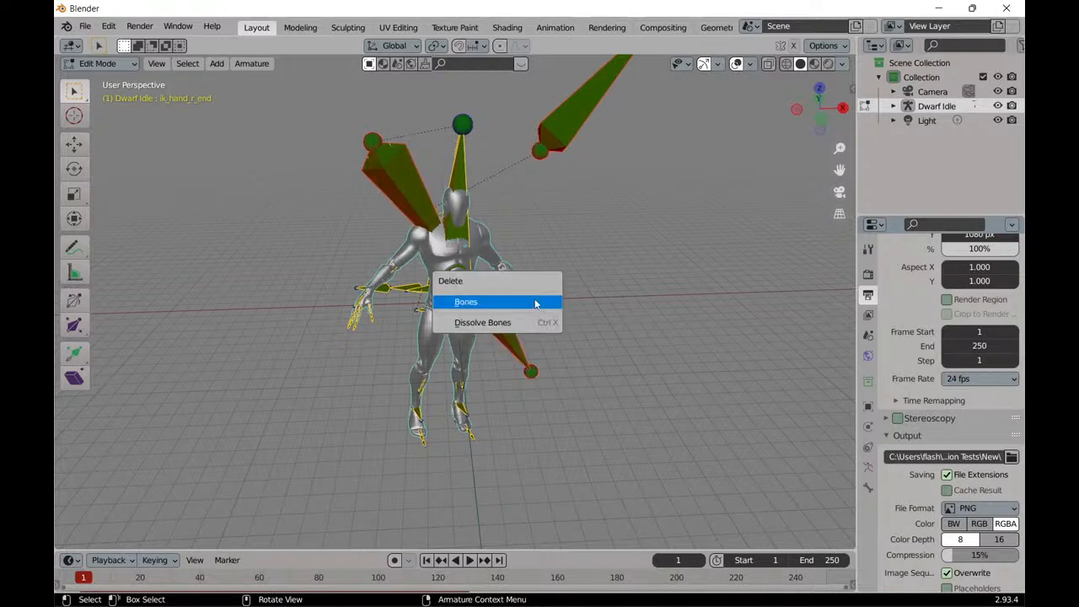
left_click(535, 304)
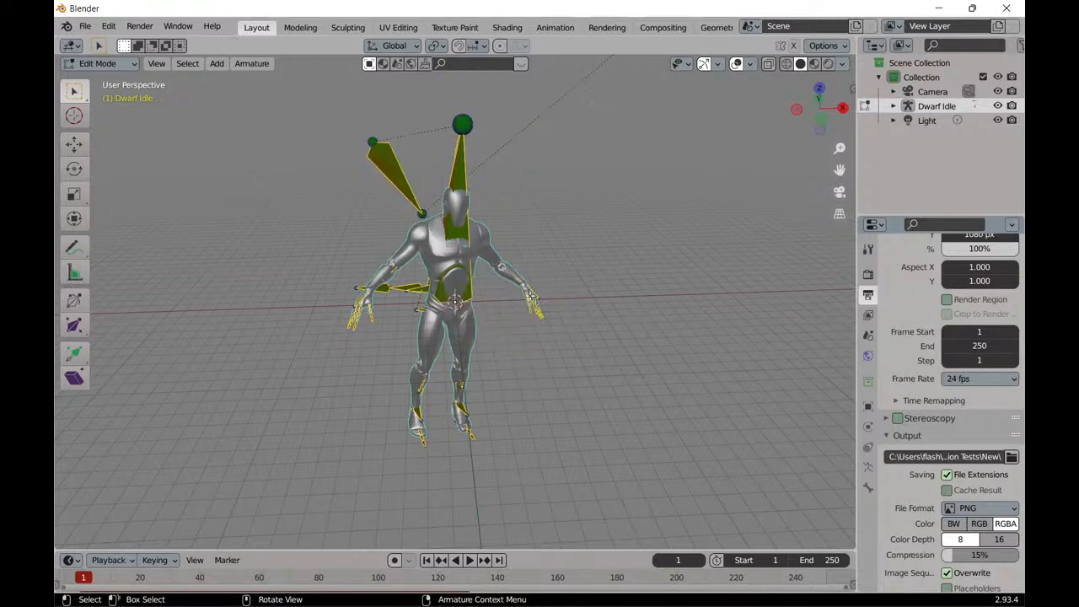
Delete the remaining oversized ik_hand_gun and ik_hand_l_end bones above the character's shoulders.
left_click(404, 186)
key("x")
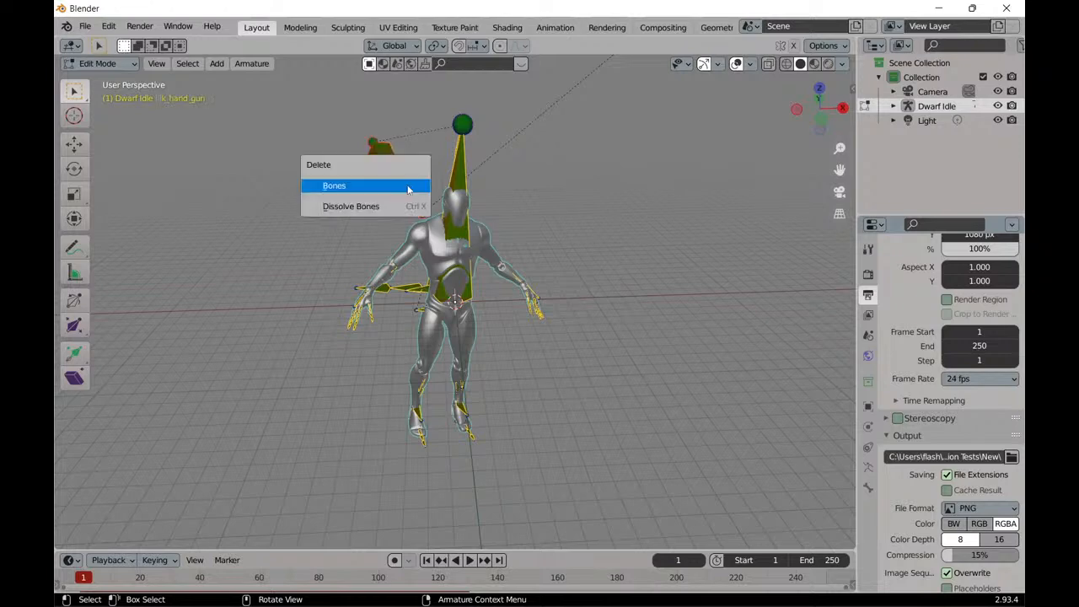
scroll(504, 229, "up", 2)
scroll(510, 234, "down", 3)
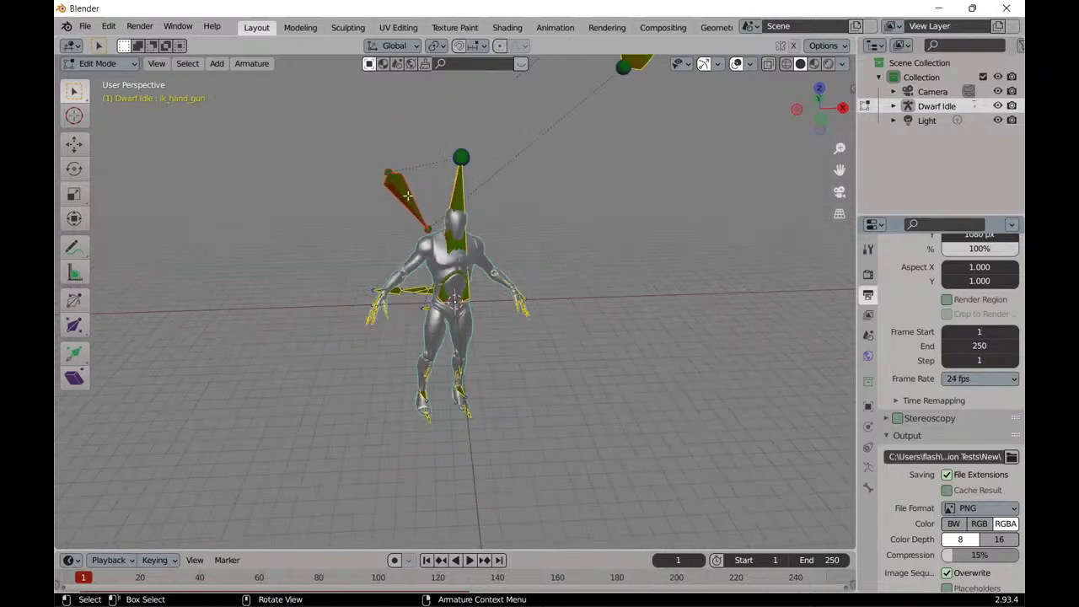
scroll(628, 108, "down", 1)
left_click(614, 110)
key("x")
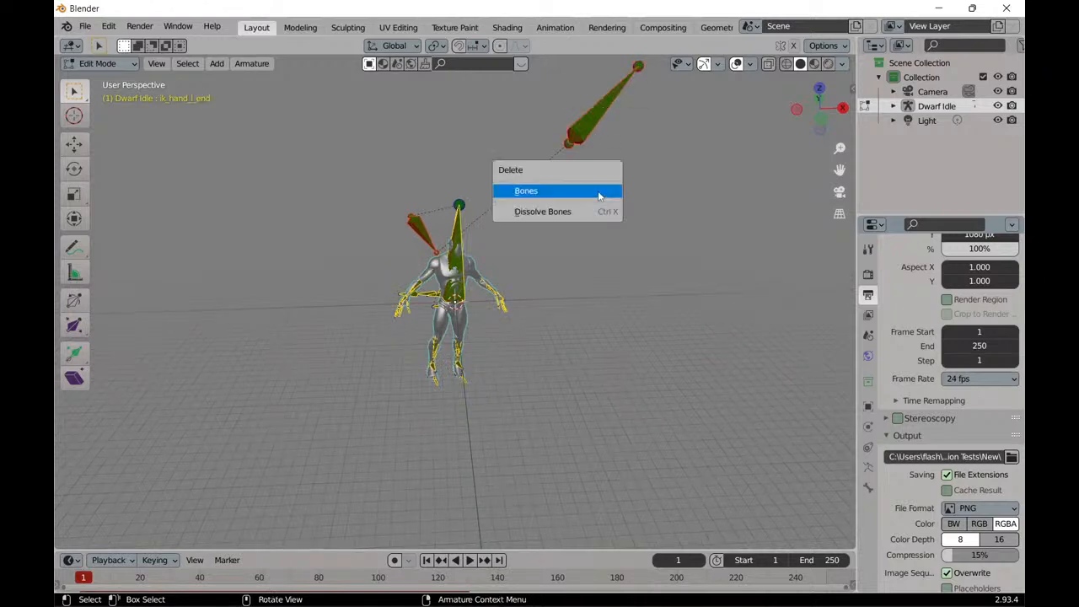
left_click(599, 196)
Delete the chain of stray IK foot bones extending sideways from the waist toward the character's right hand, including ik_foot_r_end.
scroll(352, 243, "up", 4)
middle_click_drag(346, 227, 389, 176)
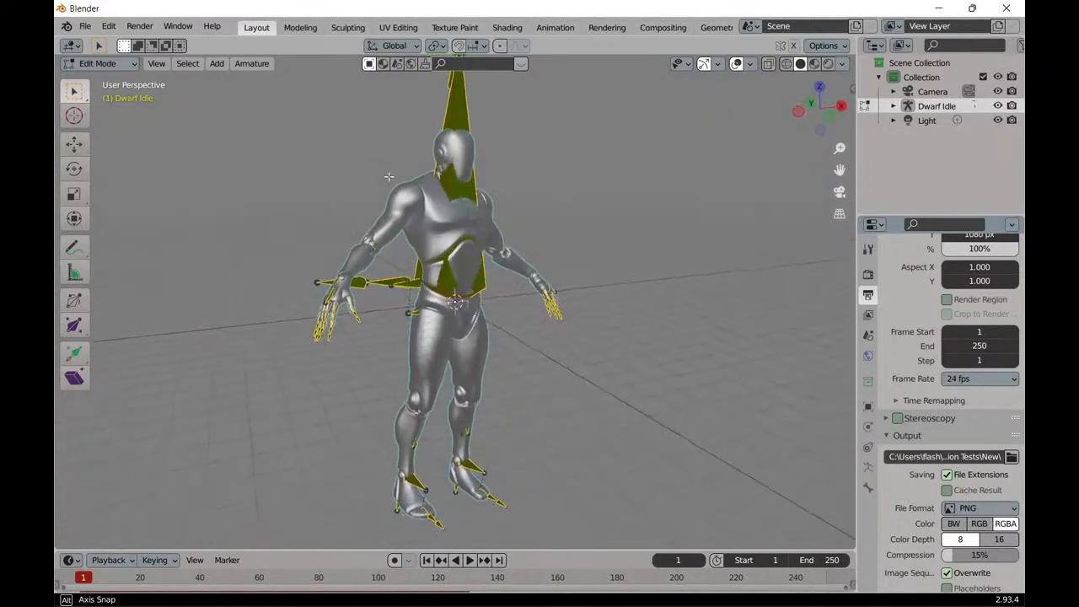
left_click(394, 285)
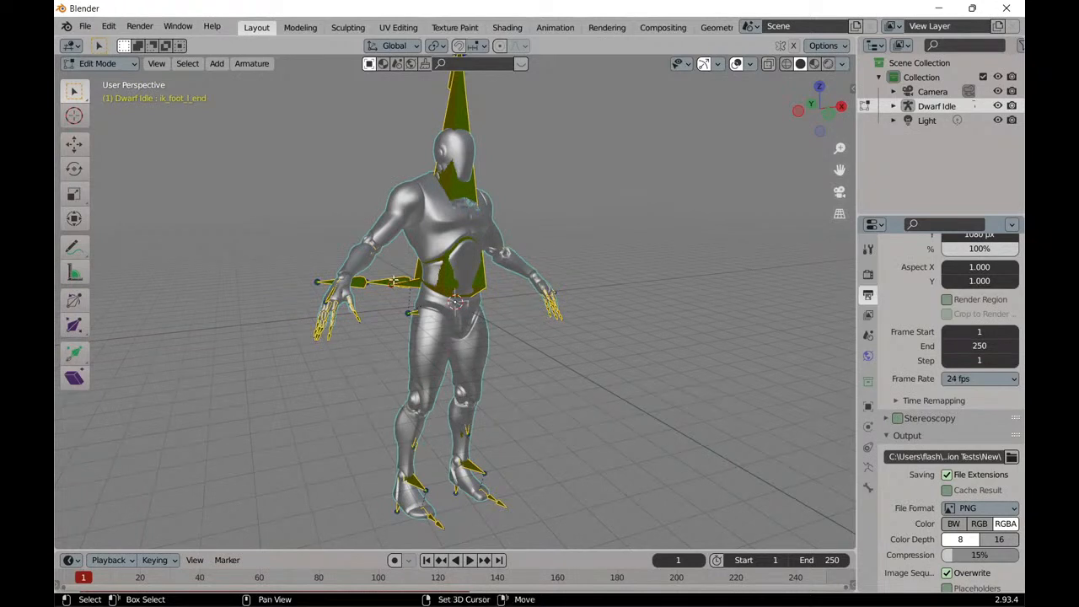
left_click(360, 282, "shift")
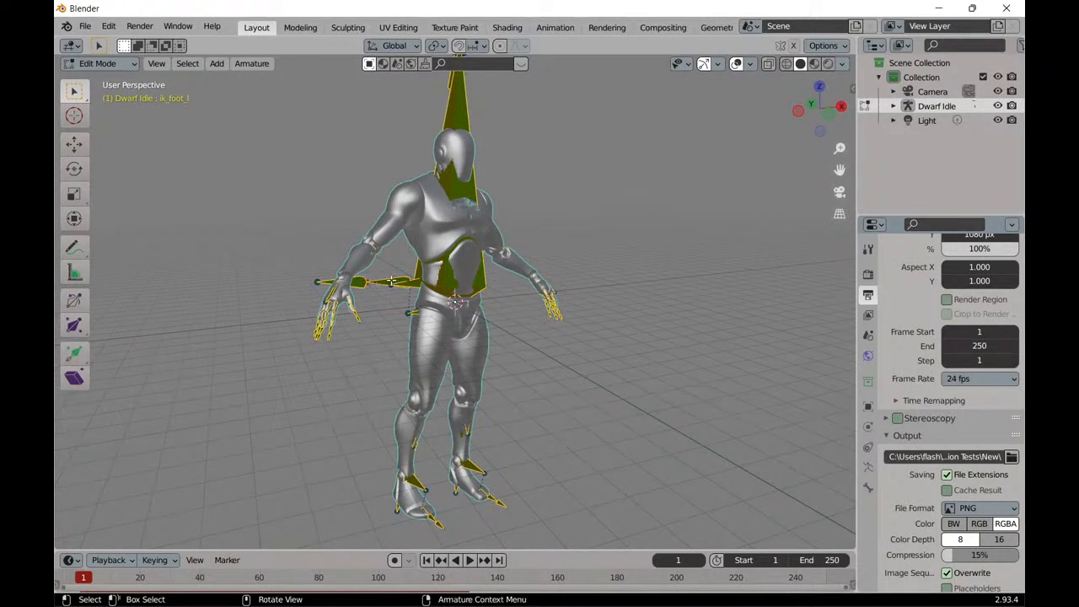
middle_click_drag(280, 189, 527, 260)
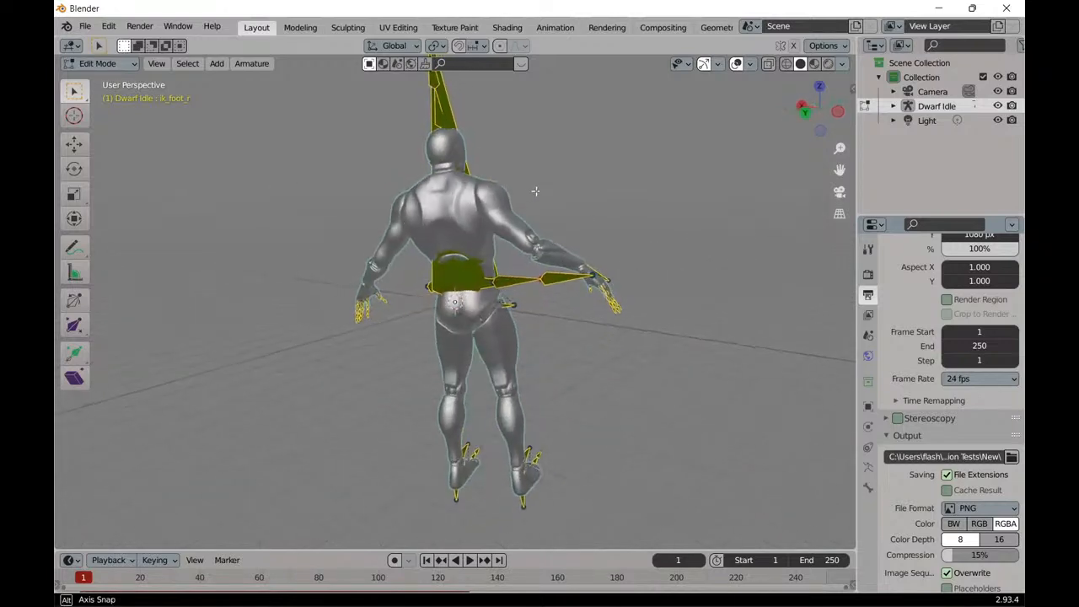
scroll(528, 260, "up", 4)
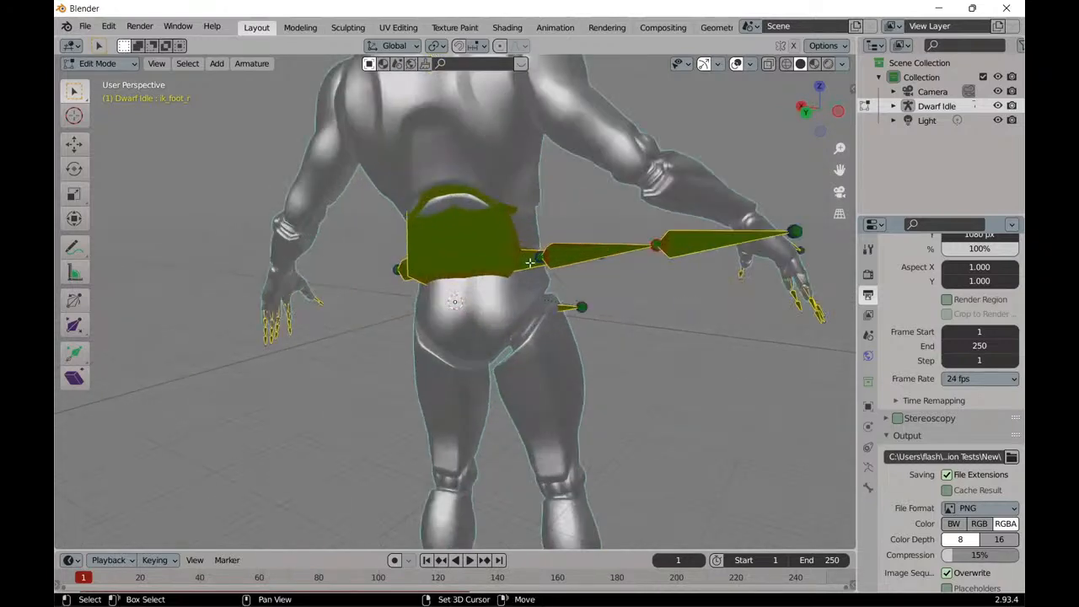
left_click(534, 265, "shift")
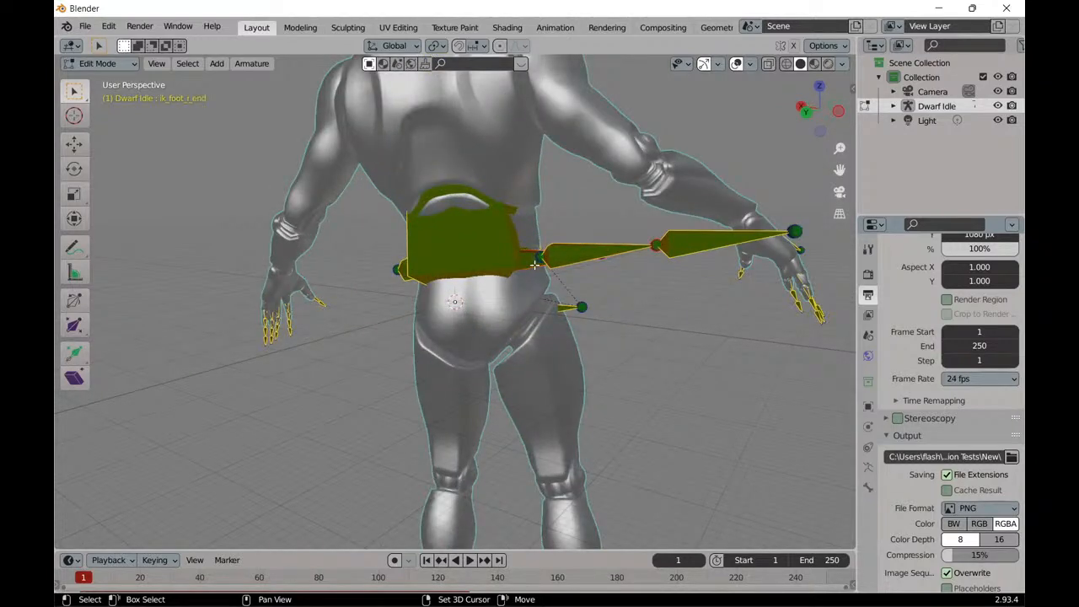
left_click(601, 248, "shift")
left_click(680, 254, "shift")
middle_click_drag(604, 218, 305, 221)
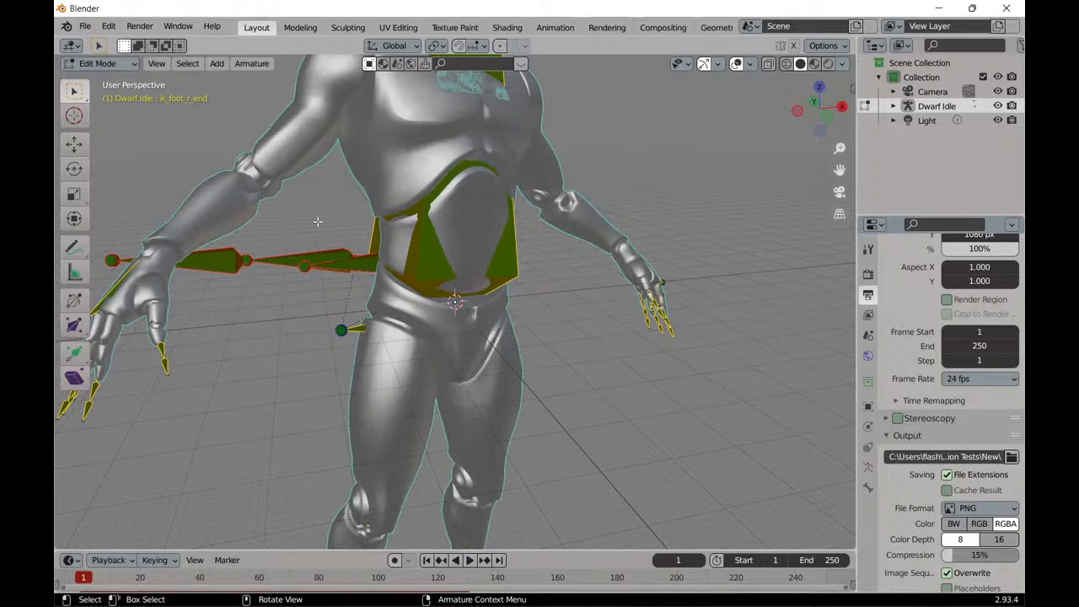
key("x")
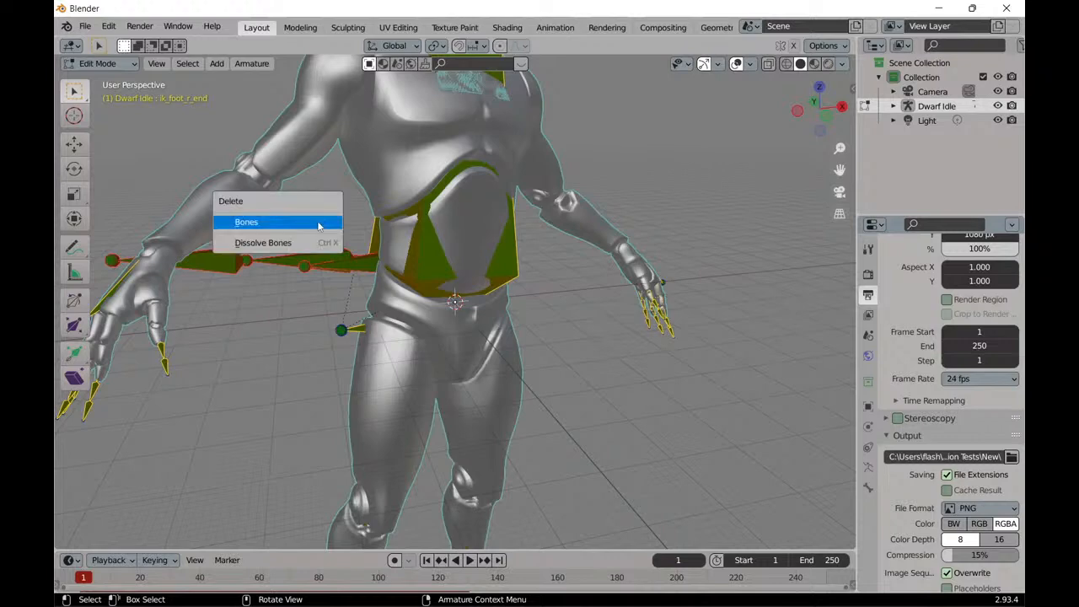
left_click(319, 225)
Delete the small ik_foot_l bone behind the waist and the ik_foot_root bone beside the hip.
scroll(318, 225, "down", 4)
middle_click_drag(315, 224, 445, 267)
scroll(504, 268, "up", 5)
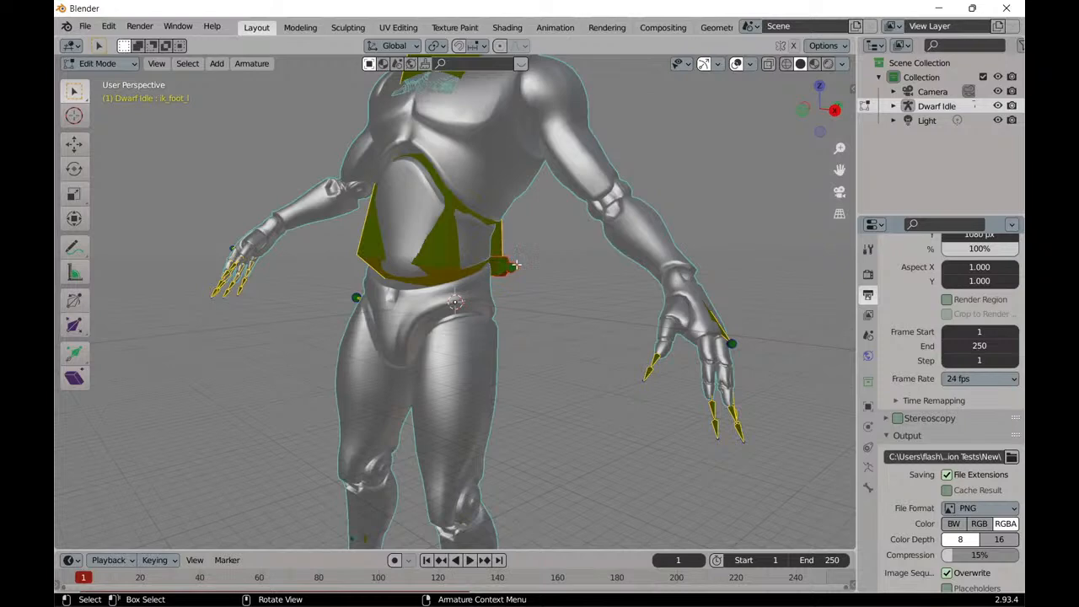
key("x")
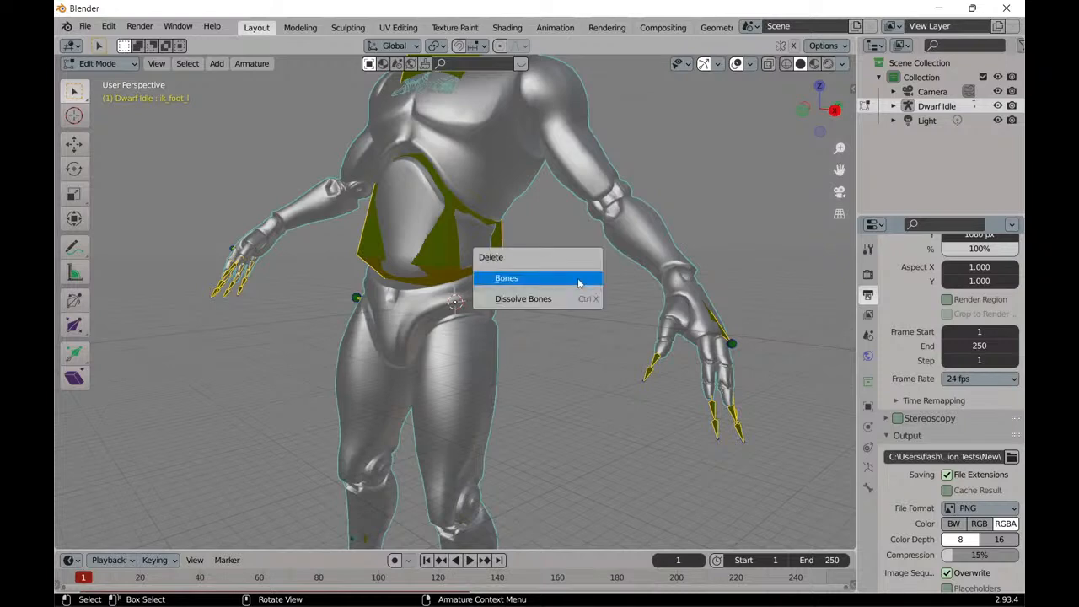
left_click(578, 284)
middle_click_drag(323, 301, 345, 317)
left_click(354, 315)
key("x")
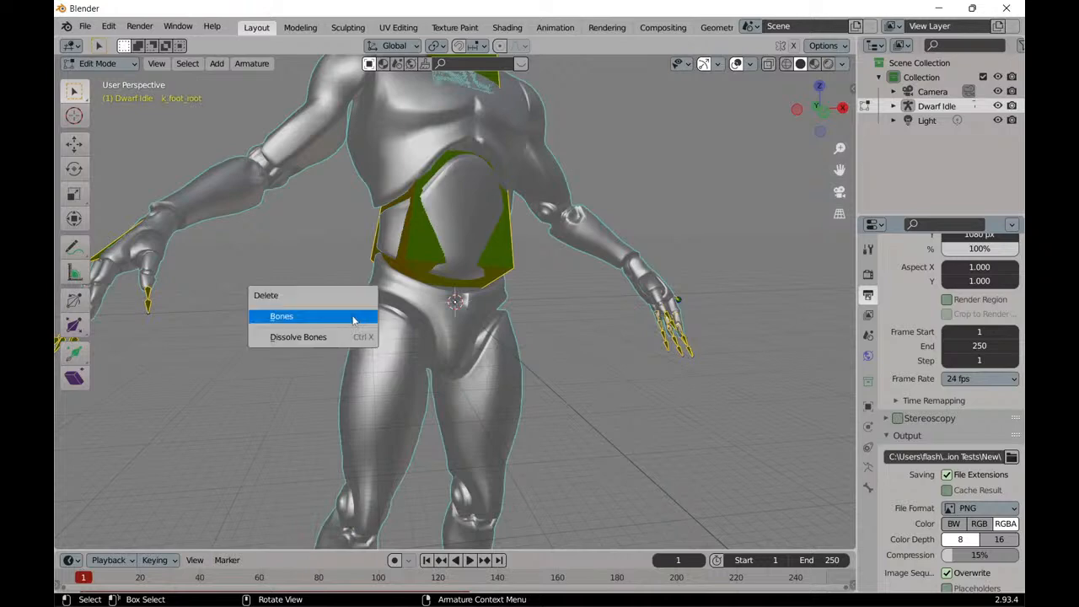
left_click(353, 318)
Delete the oversized ik_hand_root bone running up through the torso and head.
scroll(318, 308, "down", 5)
middle_click_drag(318, 309, 344, 332)
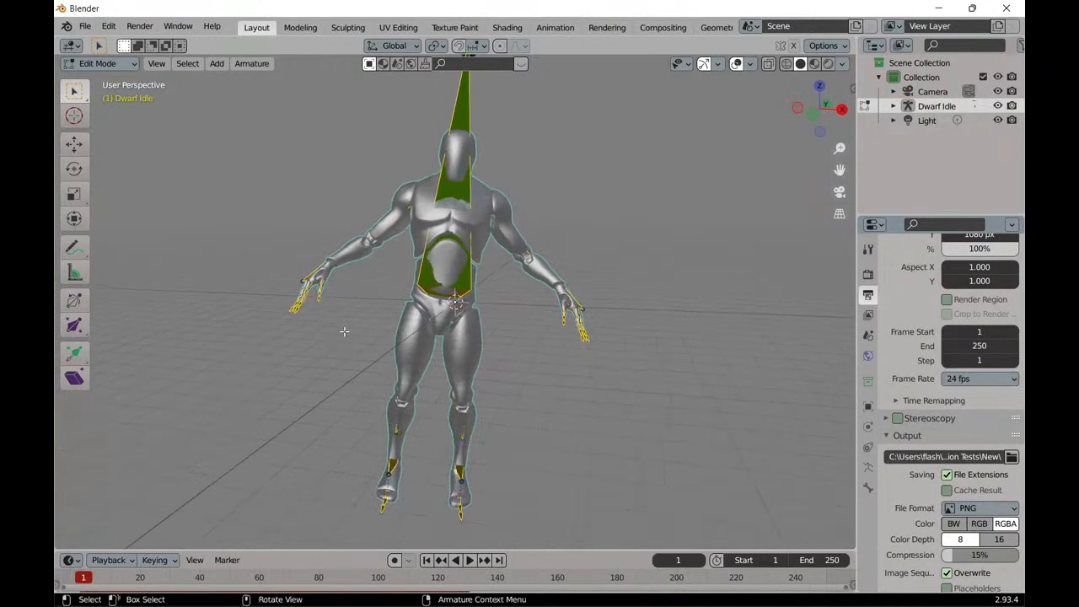
left_click(417, 290)
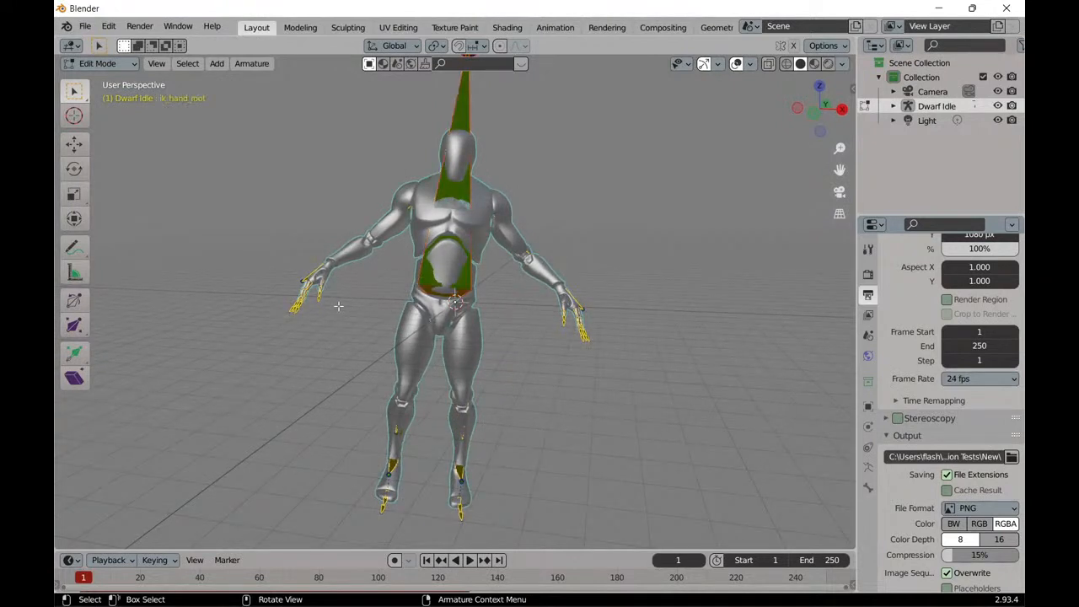
key("x")
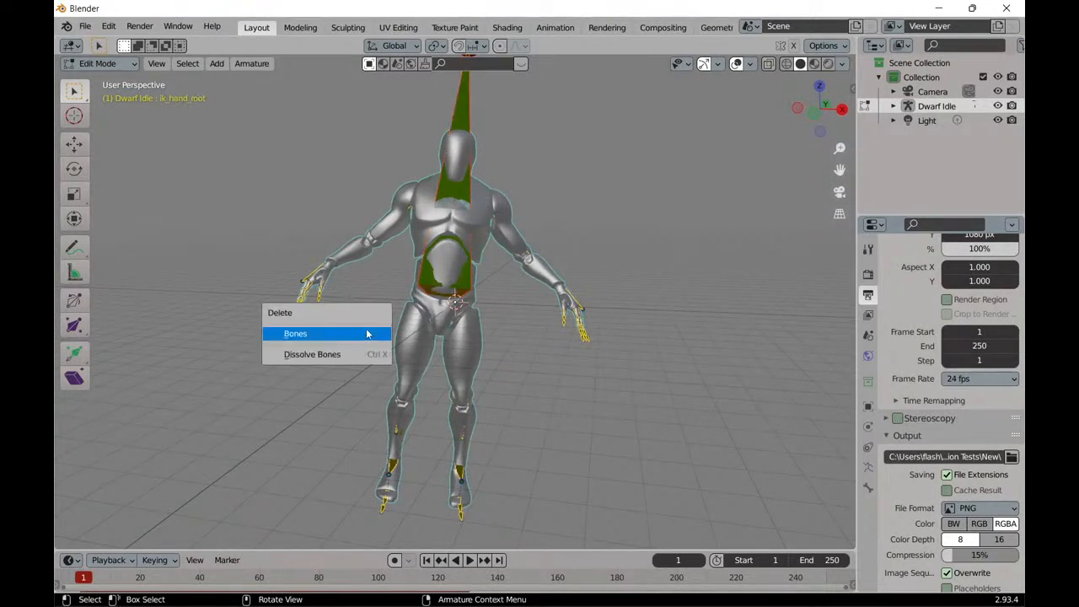
left_click(366, 333)
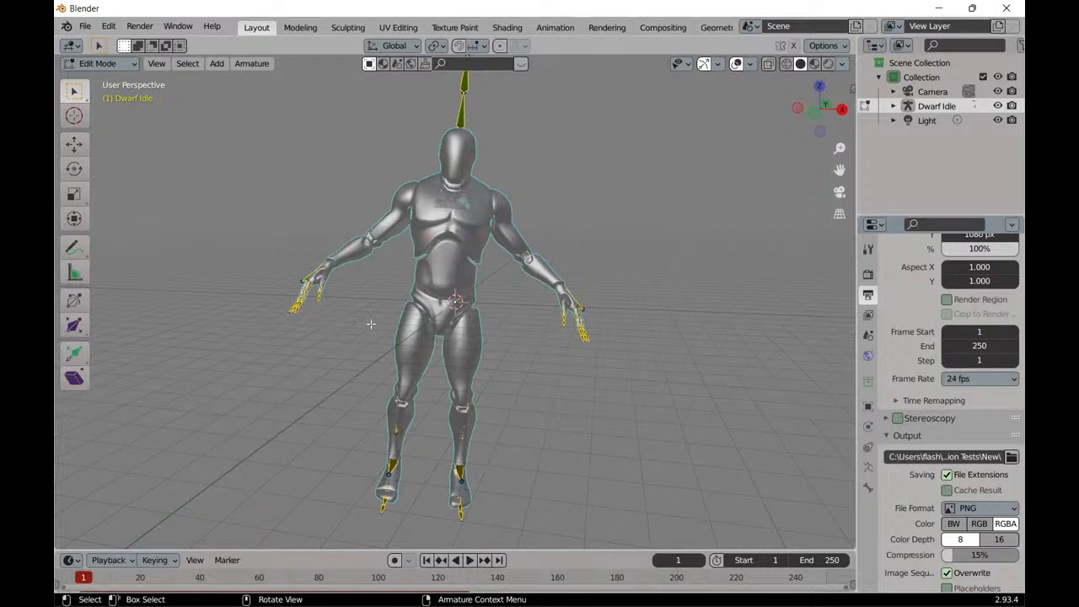
Return the cleaned Dwarf Idle armature to Object Mode with the whole character in view.
mouse_move(371, 324)
middle_mouse_down()
mouse_move(168, 320)
mouse_move(383, 314)
mouse_move(386, 304)
mouse_move(363, 306)
mouse_move(383, 321)
mouse_move(371, 313)
middle_mouse_up()
scroll(365, 299, "up", 4)
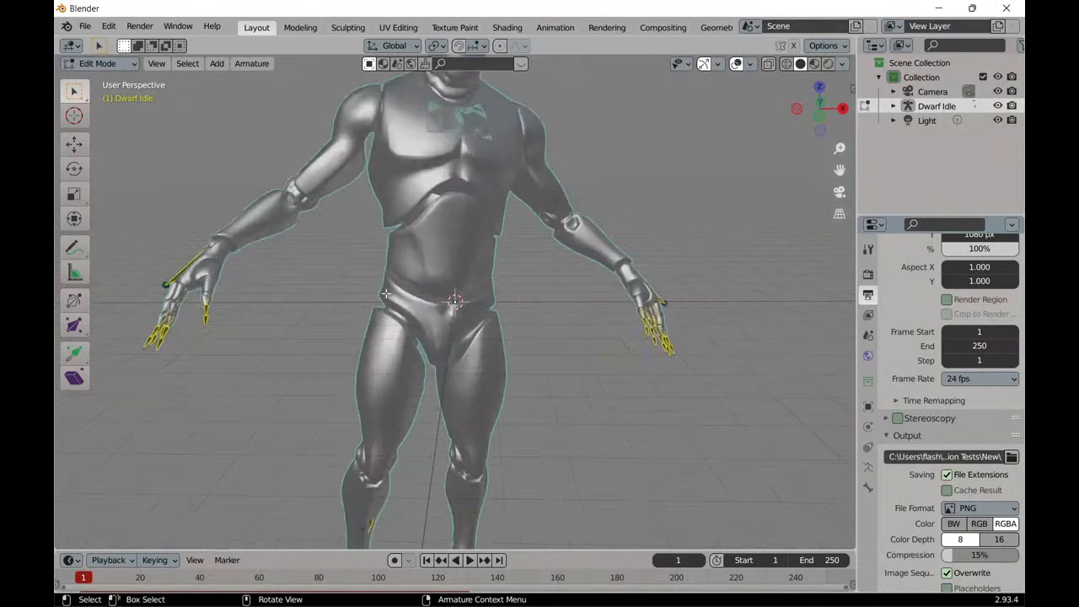
scroll(358, 284, "down", 4)
left_click(98, 64)
left_click(101, 80)
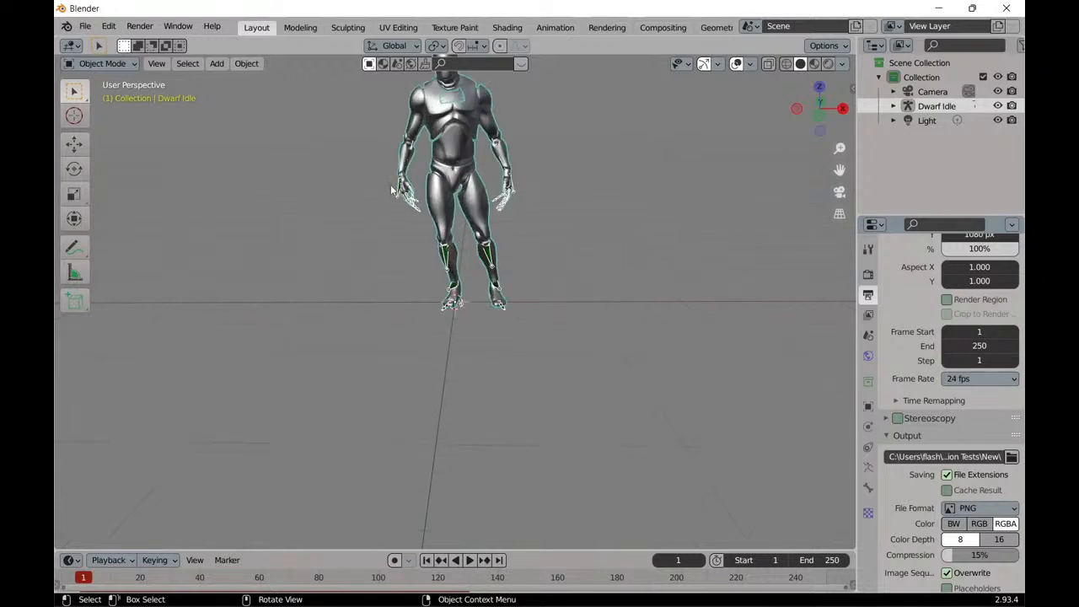
middle_click_drag(392, 178, 393, 304, "shift")
scroll(353, 312, "up", 1)
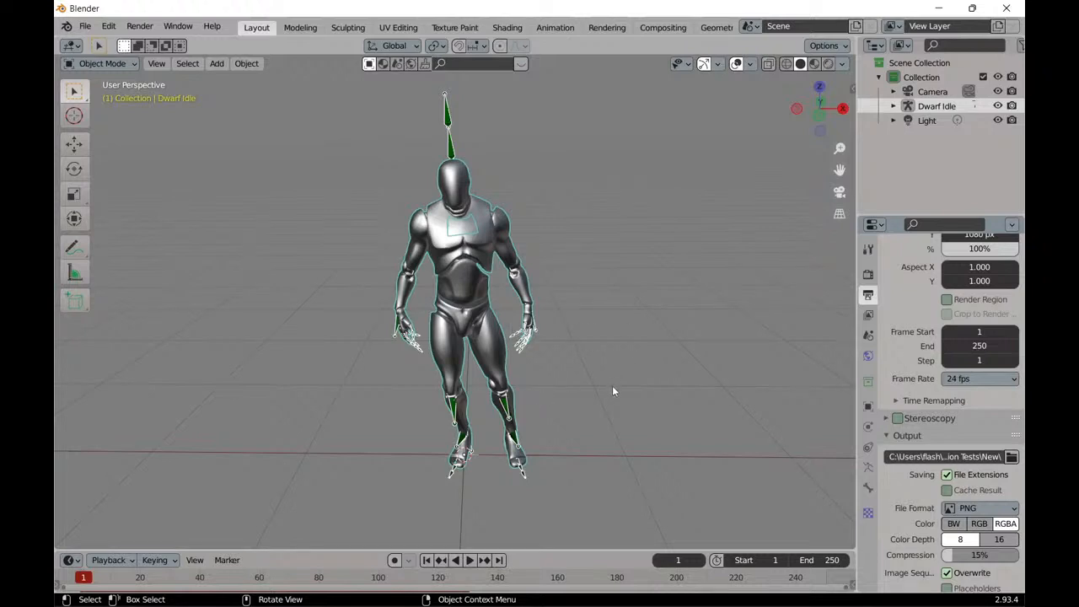
Play the Dwarf Idle animation, rewind it to the start frame, and replay it closer up to examine the arm motion.
left_click(470, 562)
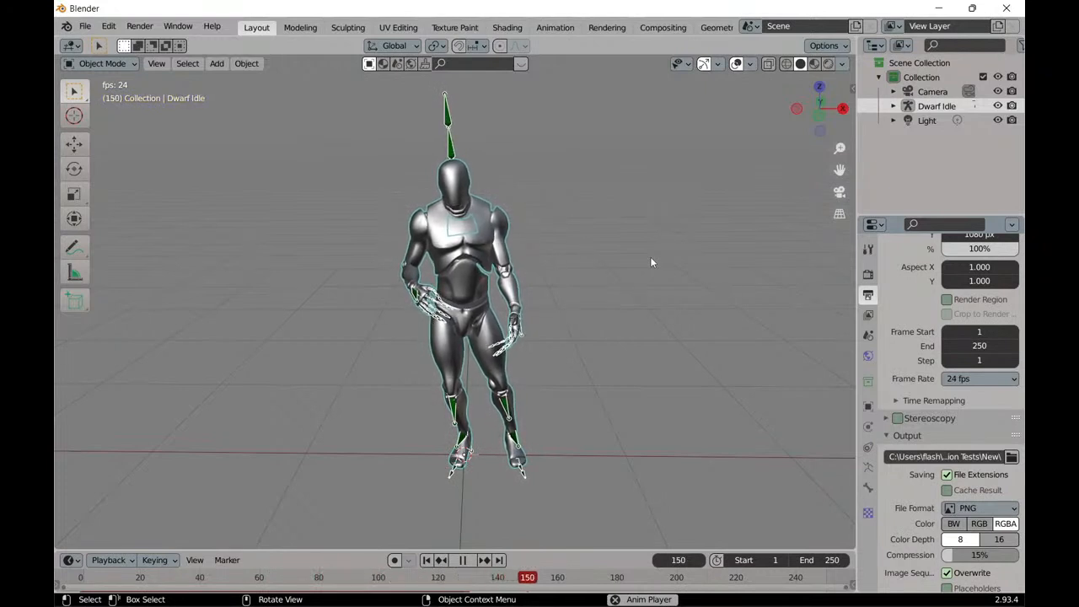
left_click(462, 560)
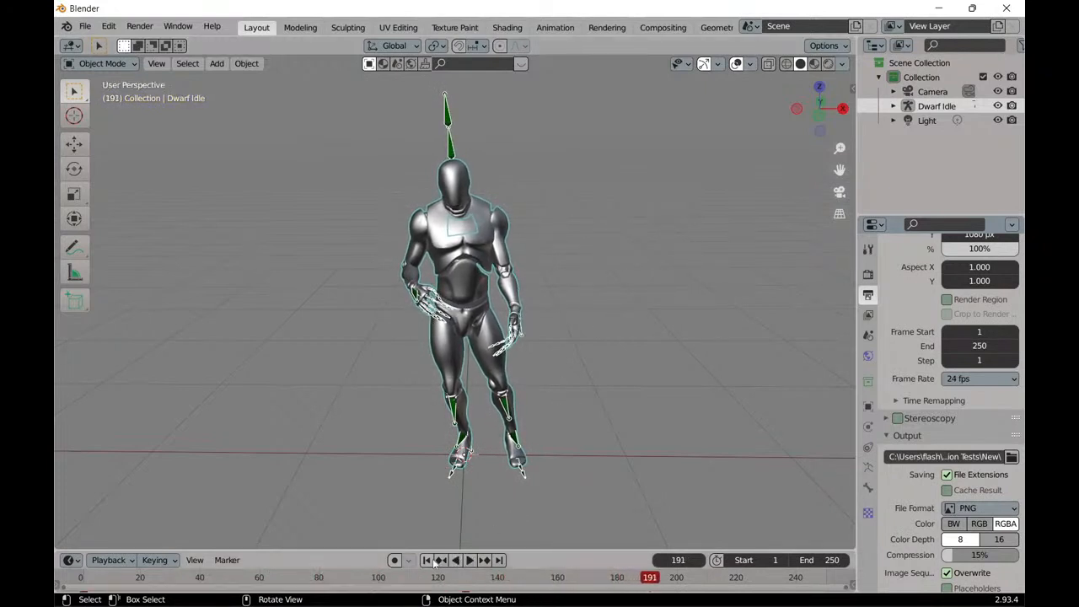
left_click(426, 560)
scroll(354, 404, "up", 3)
scroll(343, 399, "up", 1)
middle_click_drag(343, 399, 348, 389)
scroll(349, 387, "down", 1)
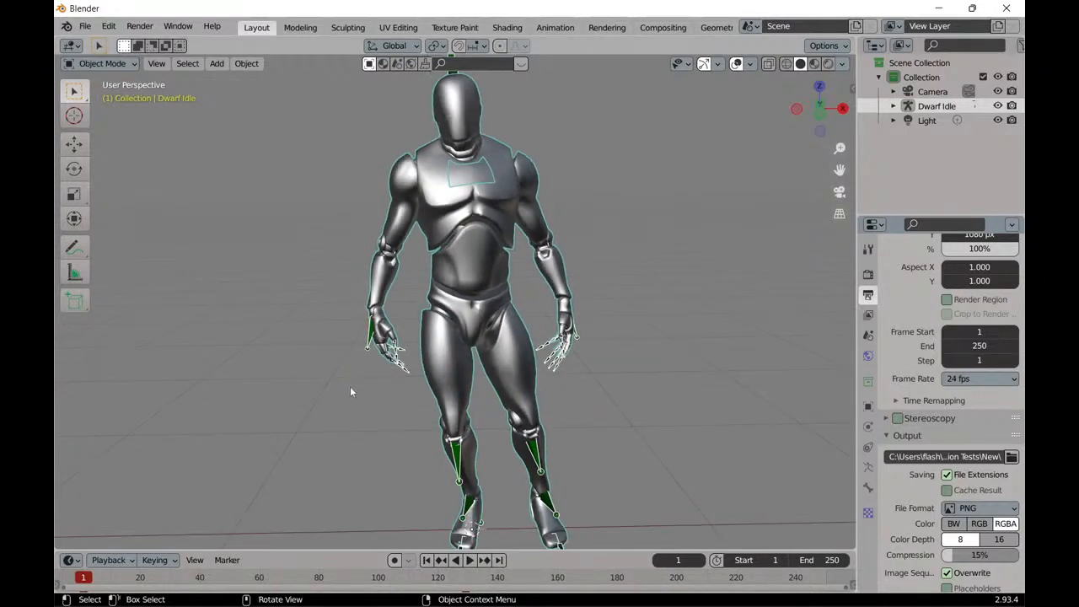
left_click(469, 560)
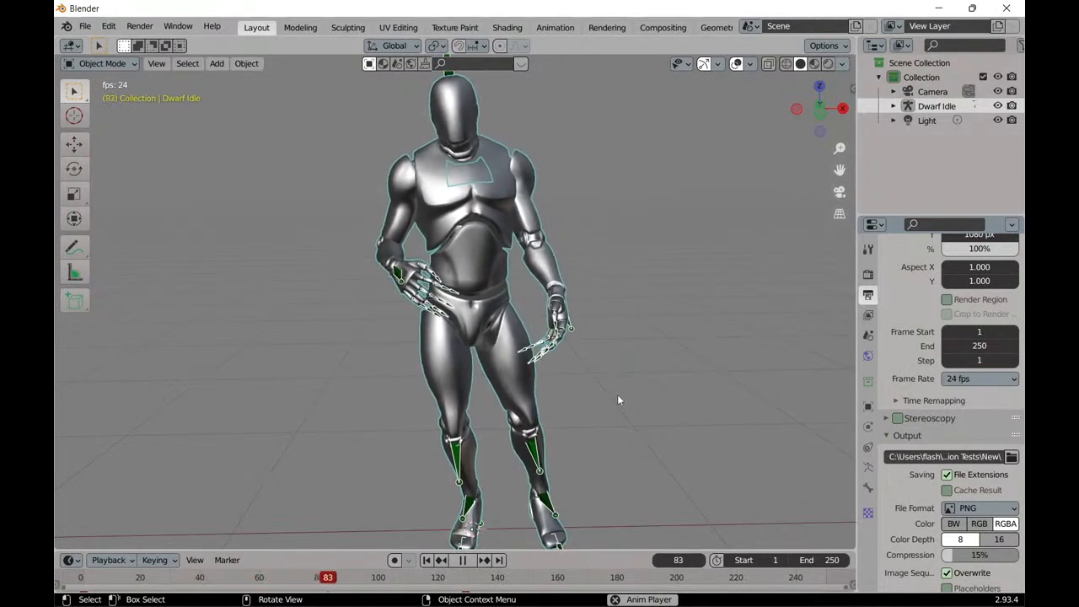
left_click(471, 560)
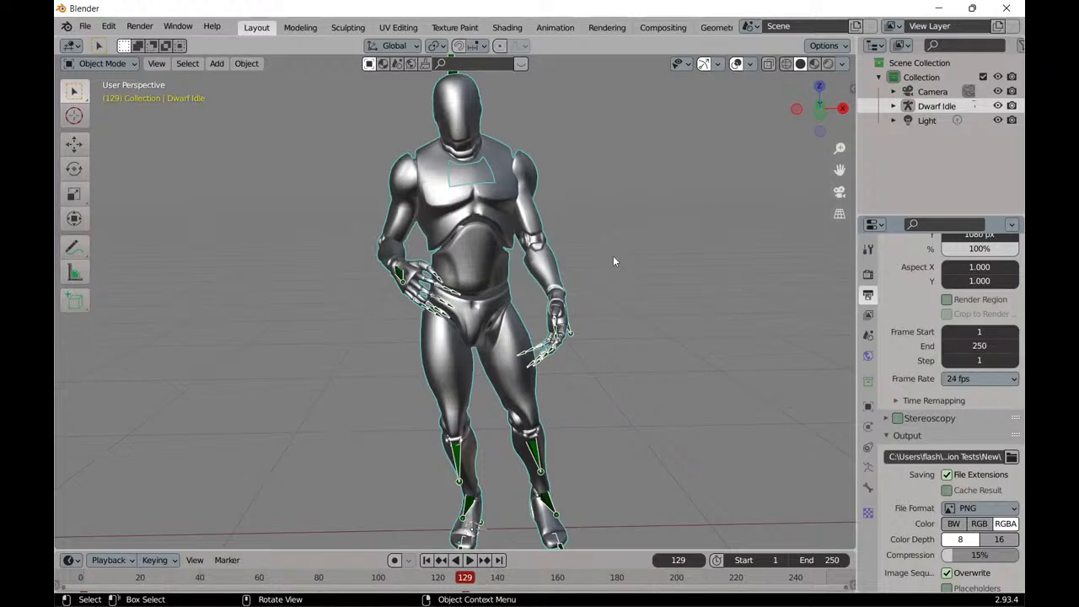
Switch to the 2nd Run project in PixCap in the browser and set the animation's end frame to 200.
left_click(939, 7)
mouse_move(396, 603)
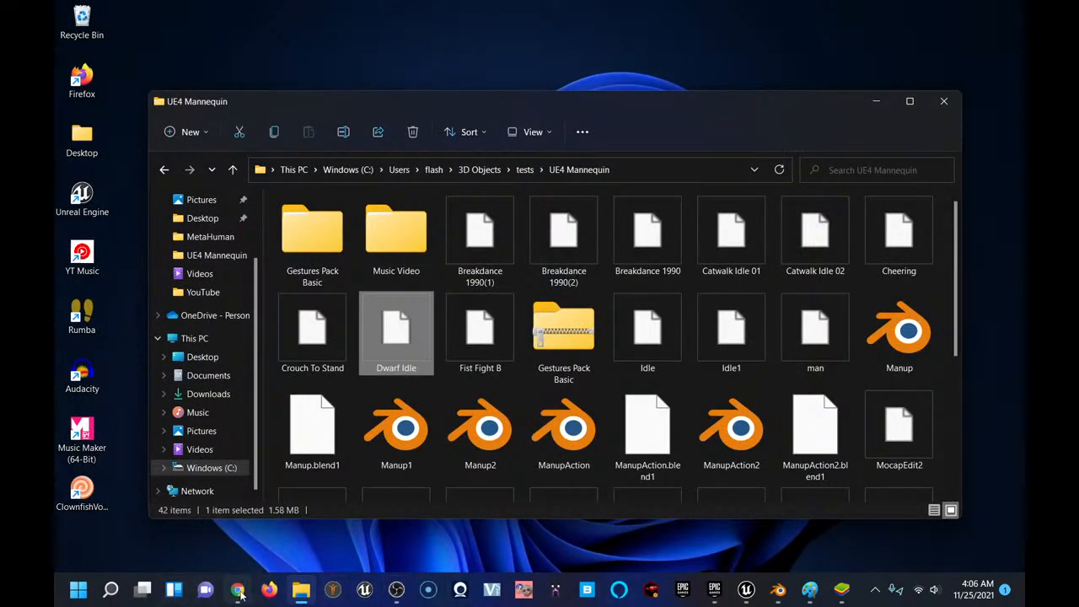
left_click(239, 591)
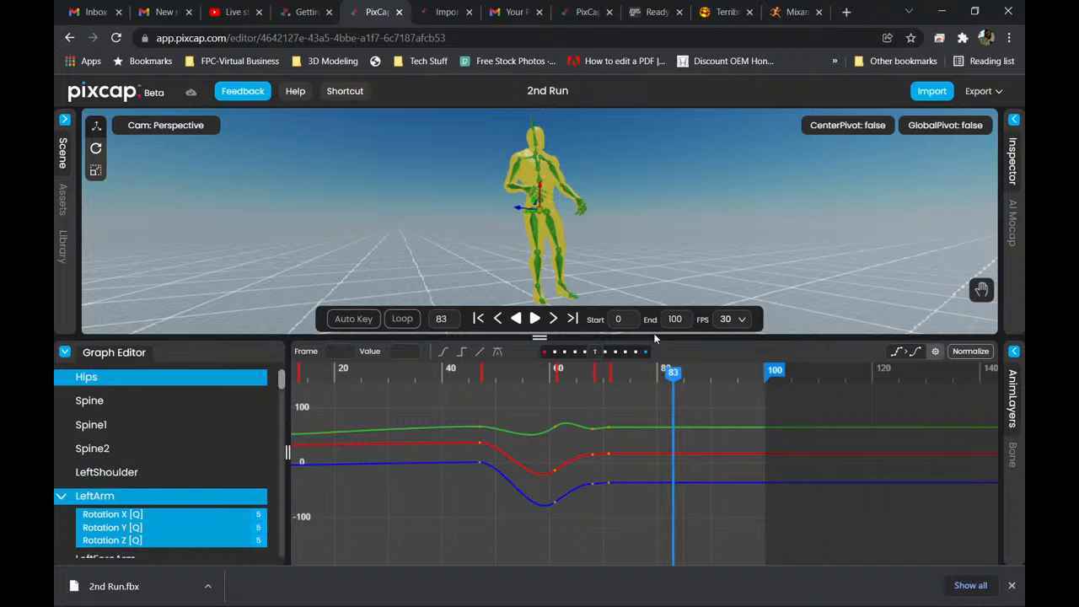
double_click(674, 318)
type("200")
left_click(639, 343)
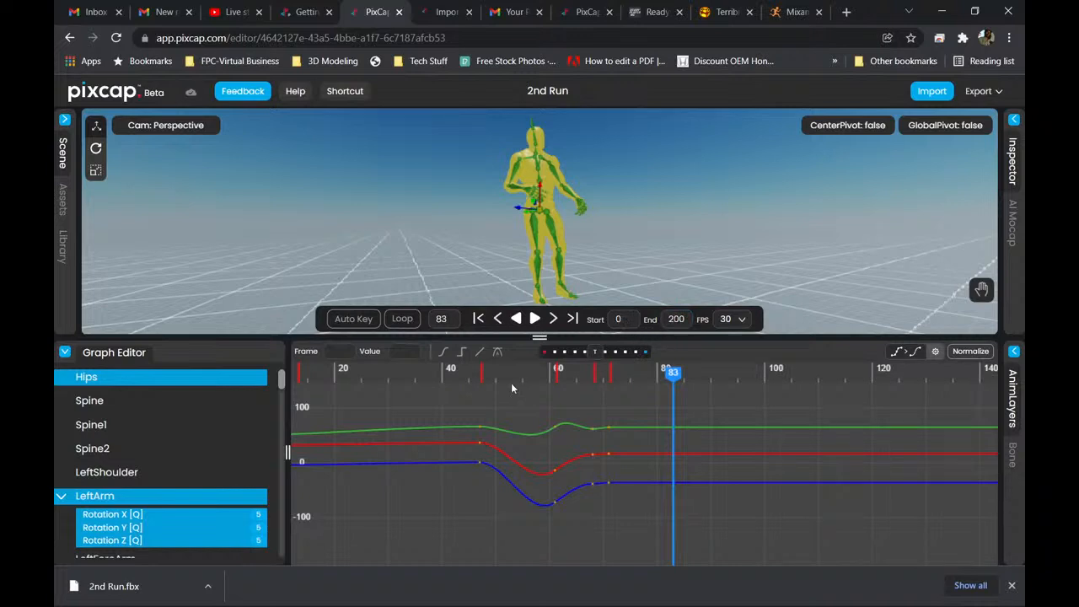
Play the extended animation range in PixCap to check the motion beyond frame 100.
left_click(535, 319)
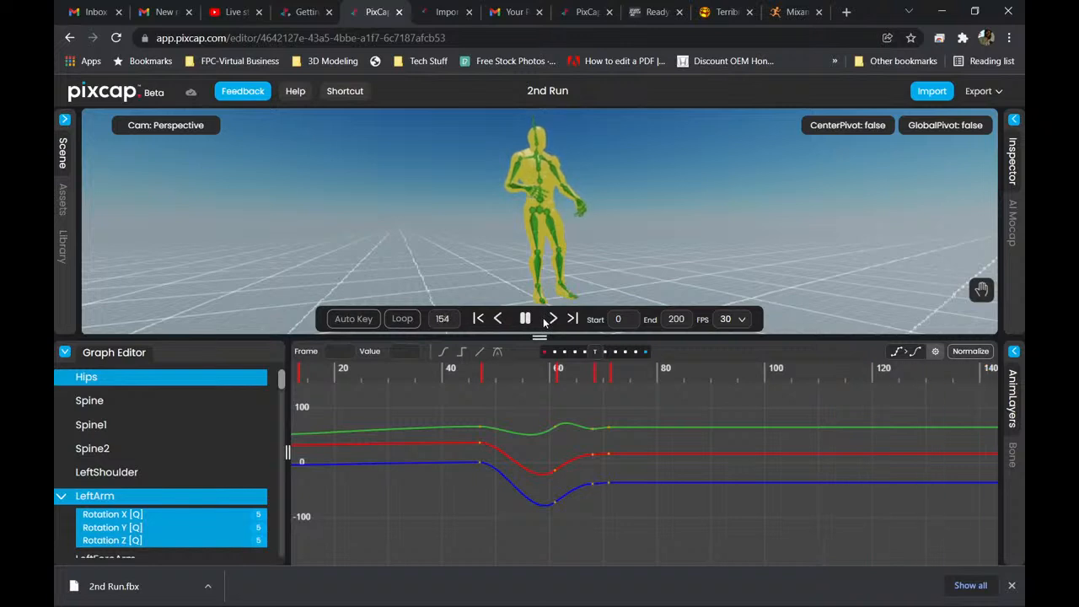
left_click(533, 320)
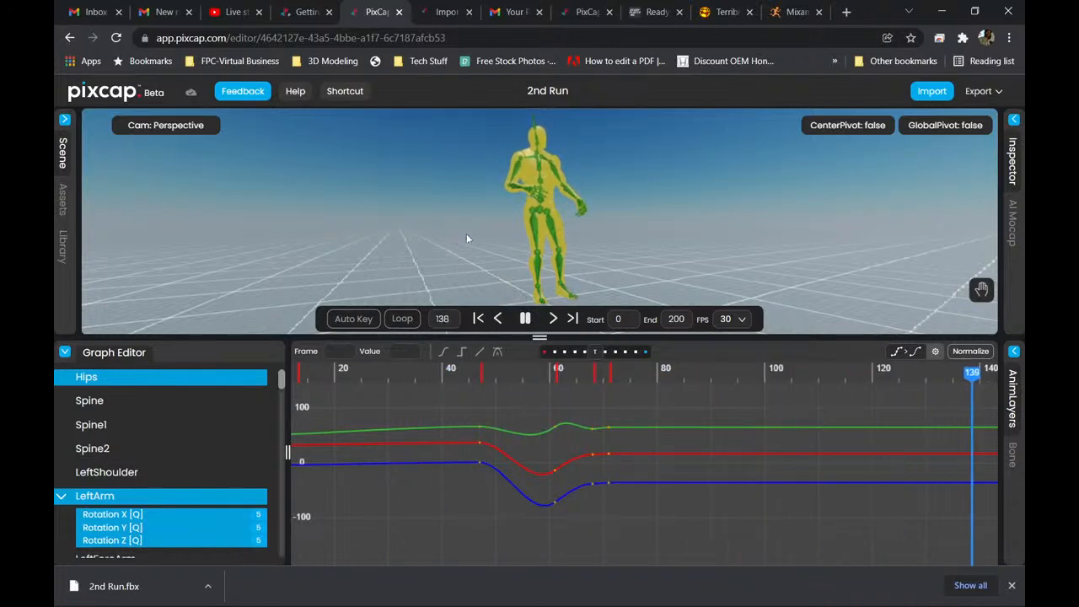
left_click(526, 320)
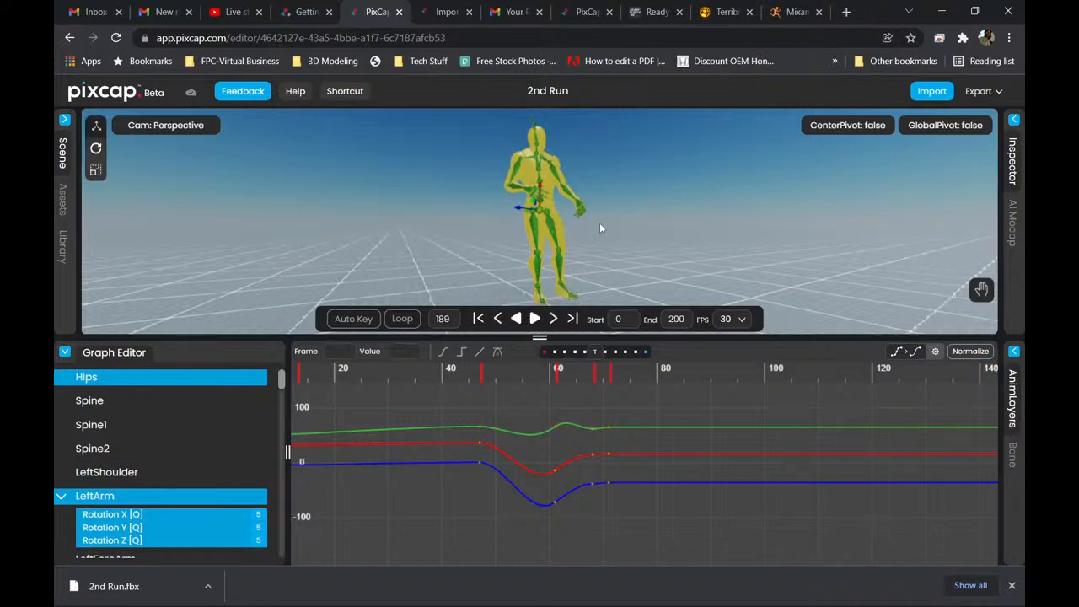
Set the frame rate to 24 FPS and play the animation from its start frame in an enlarged viewport.
left_click(739, 325)
left_click(734, 358)
left_click(478, 318)
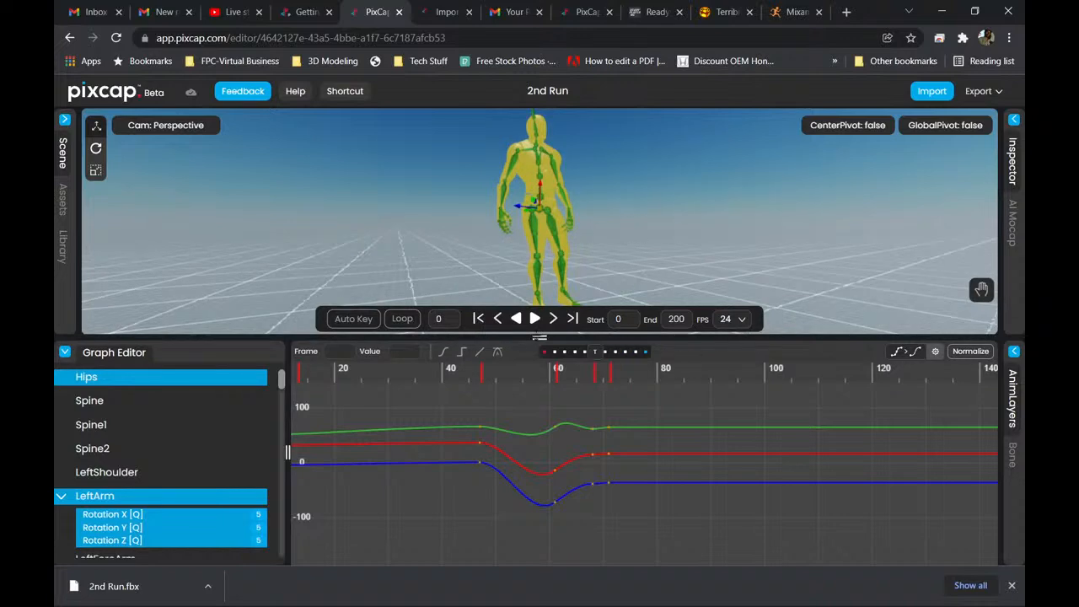
left_click_drag(538, 337, 478, 546)
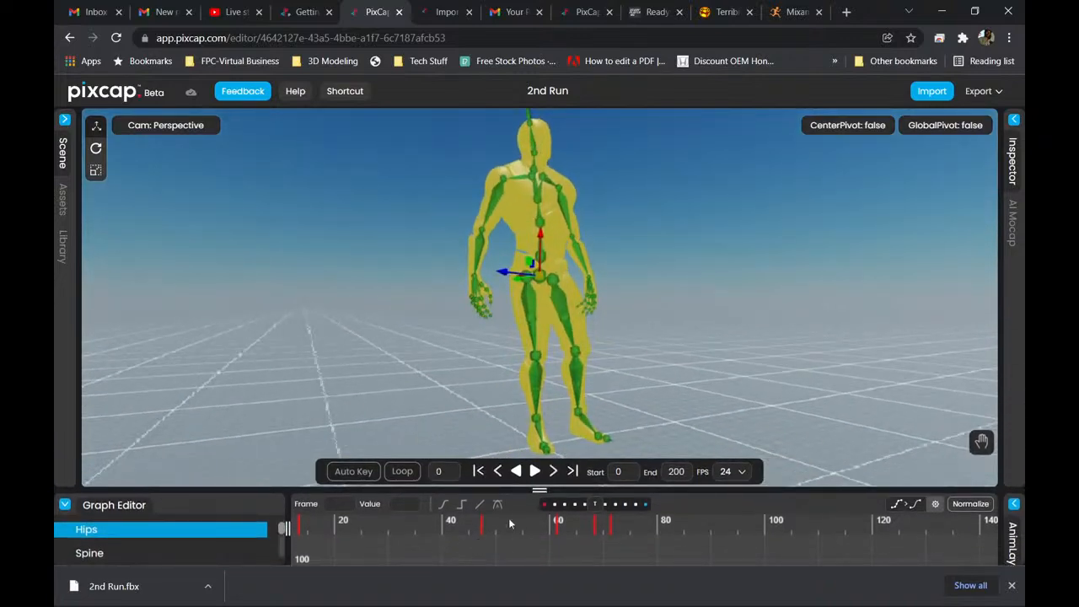
left_click(536, 471)
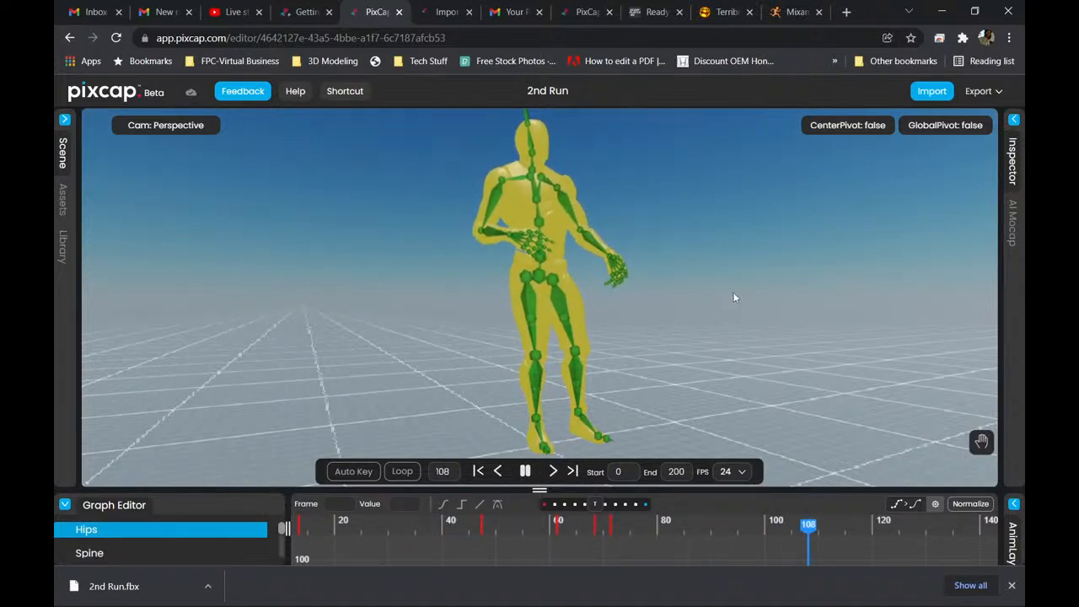
left_click(525, 471)
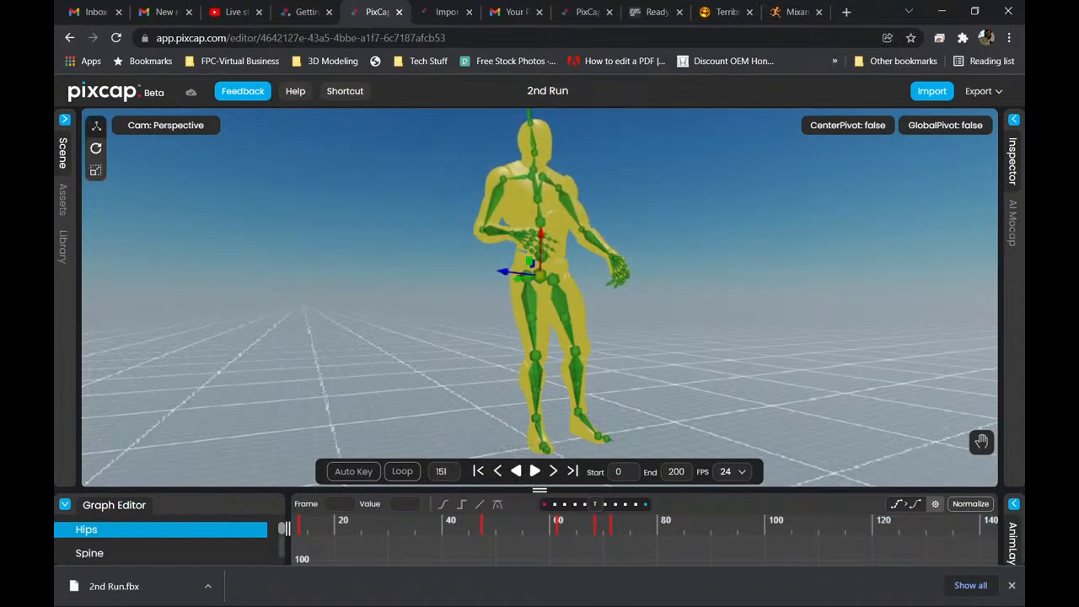
Export the 2nd Run project as an FBX file named Idle in the Anims folder.
left_click(980, 92)
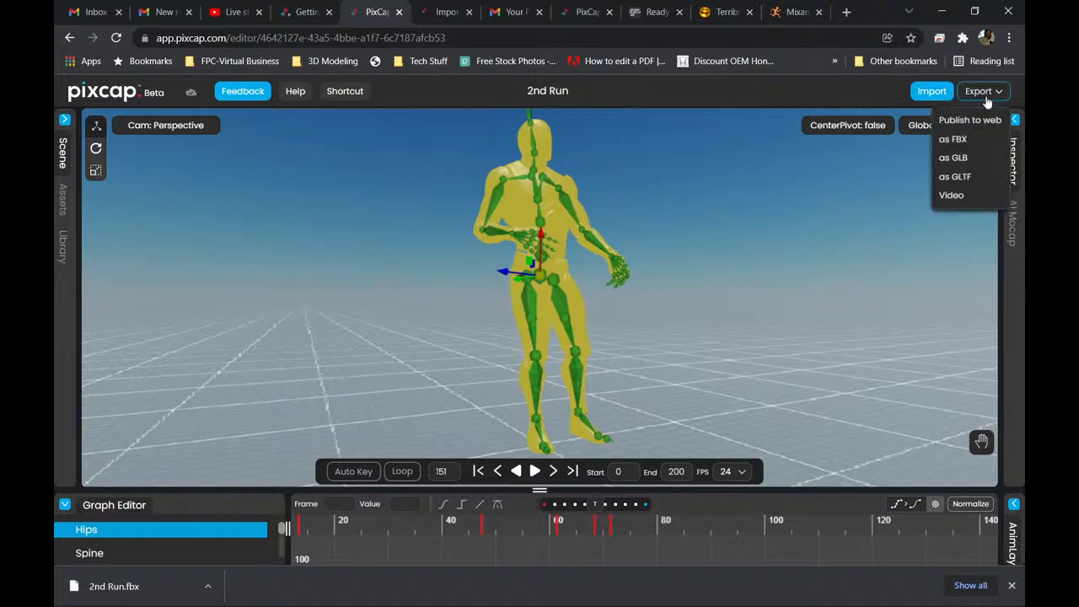
left_click(955, 140)
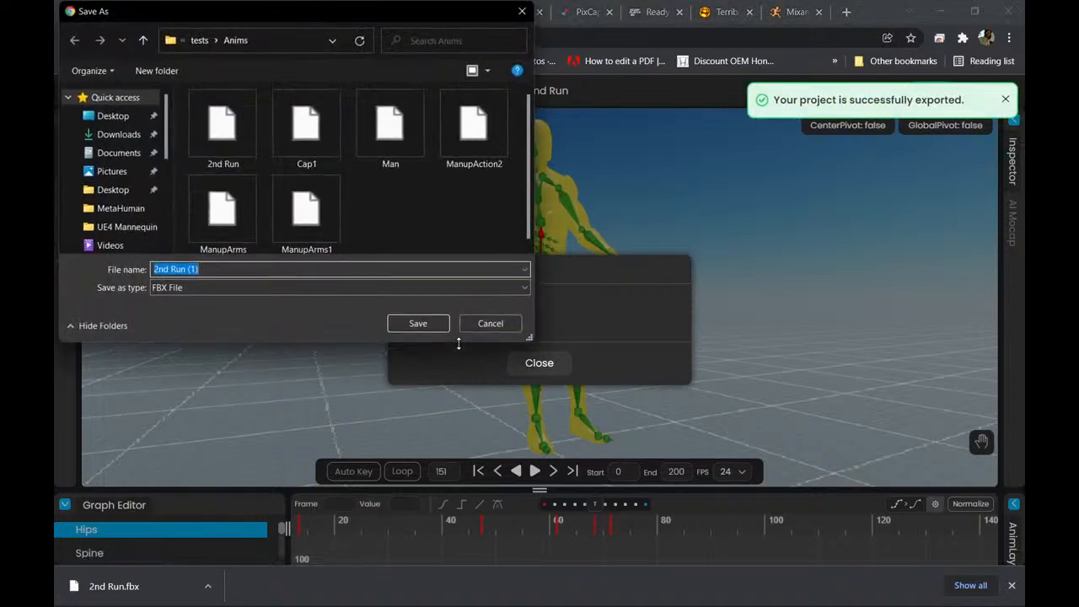
left_click(201, 268)
left_click_drag(199, 269, 168, 269)
double_click(163, 269)
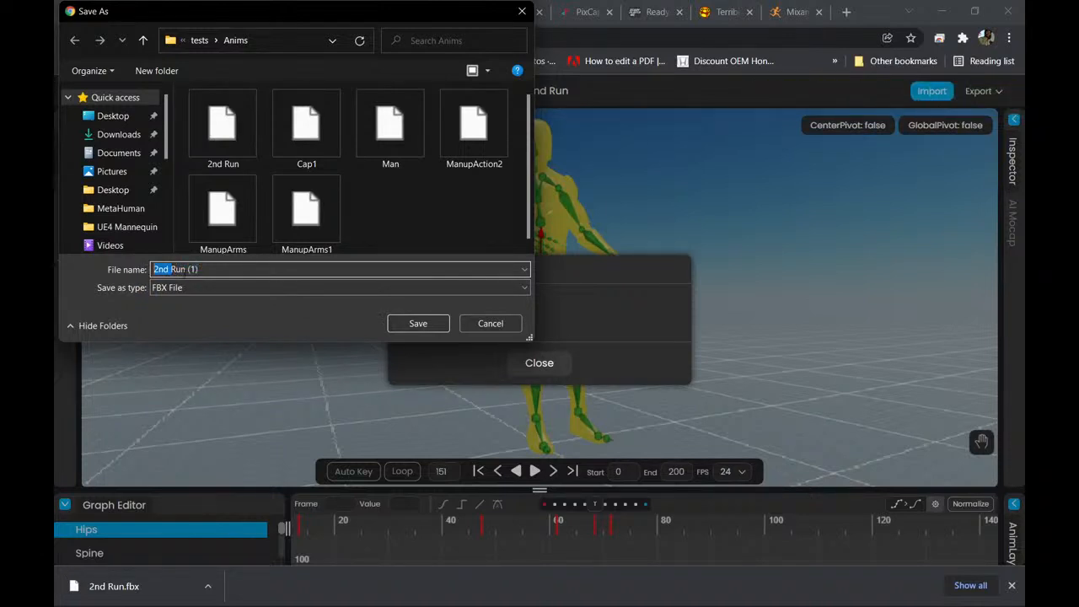
left_click_drag(207, 269, 140, 272)
type("Idle")
left_click(427, 325)
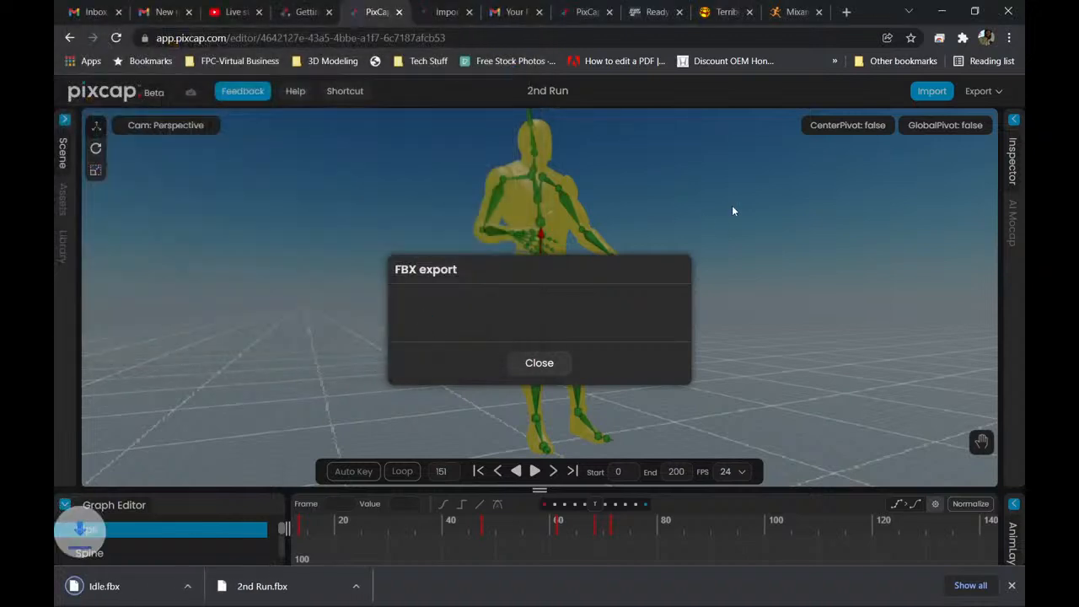
Switch to Blender and import Idle.fbx from the Anims folder with the default FBX import settings.
mouse_move(708, 598)
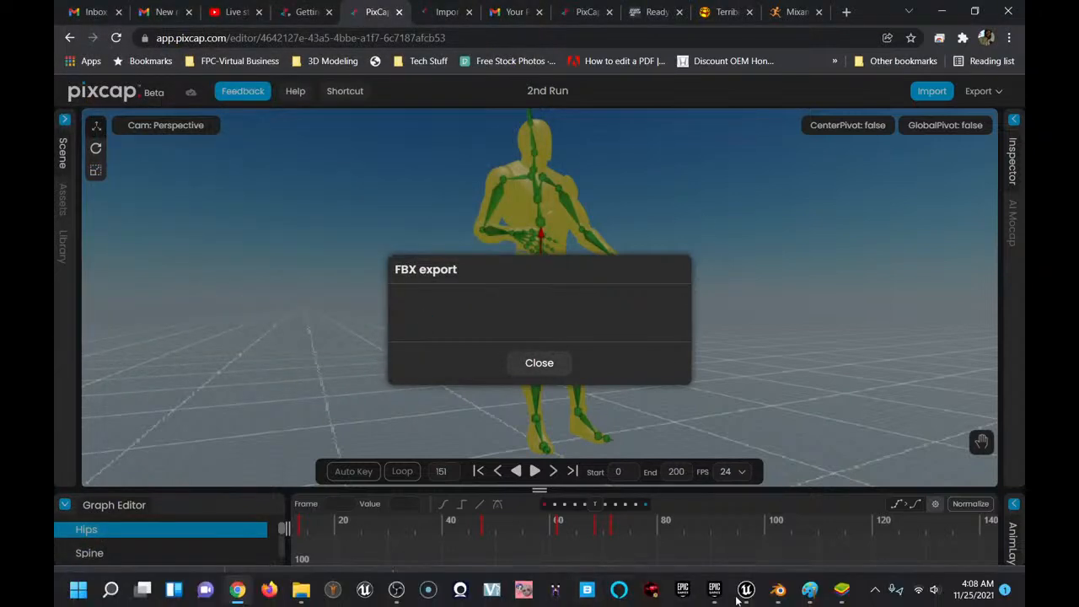
mouse_move(778, 589)
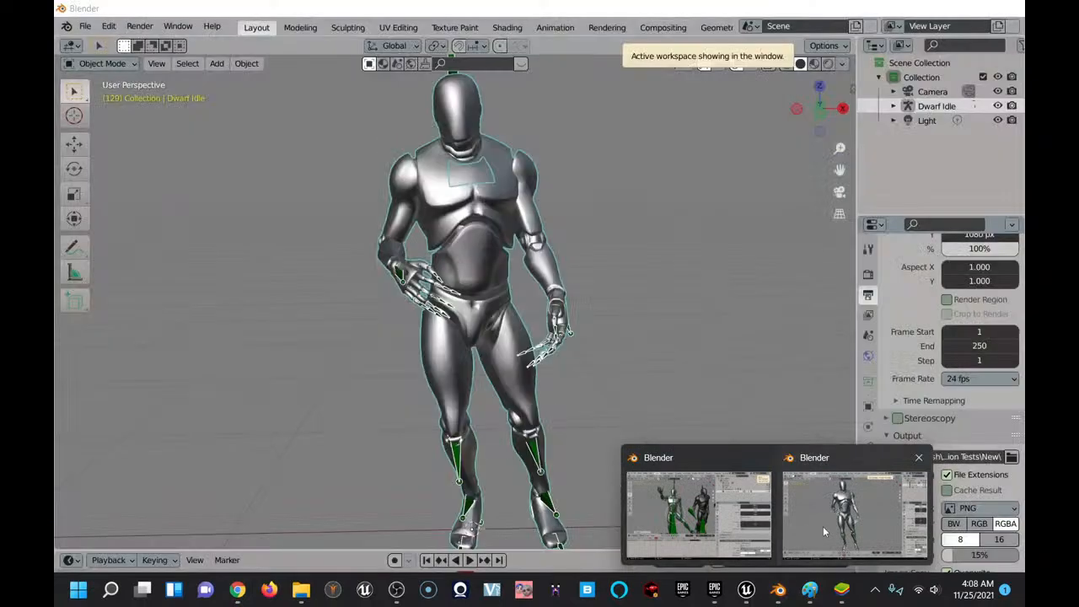
left_click(823, 526)
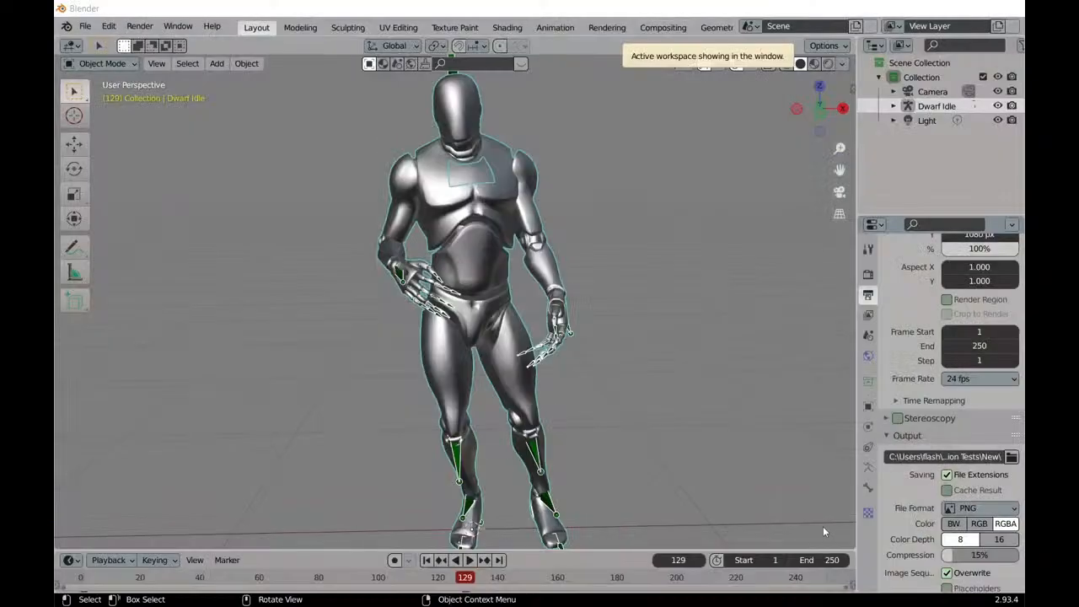
scroll(575, 372, "down", 3)
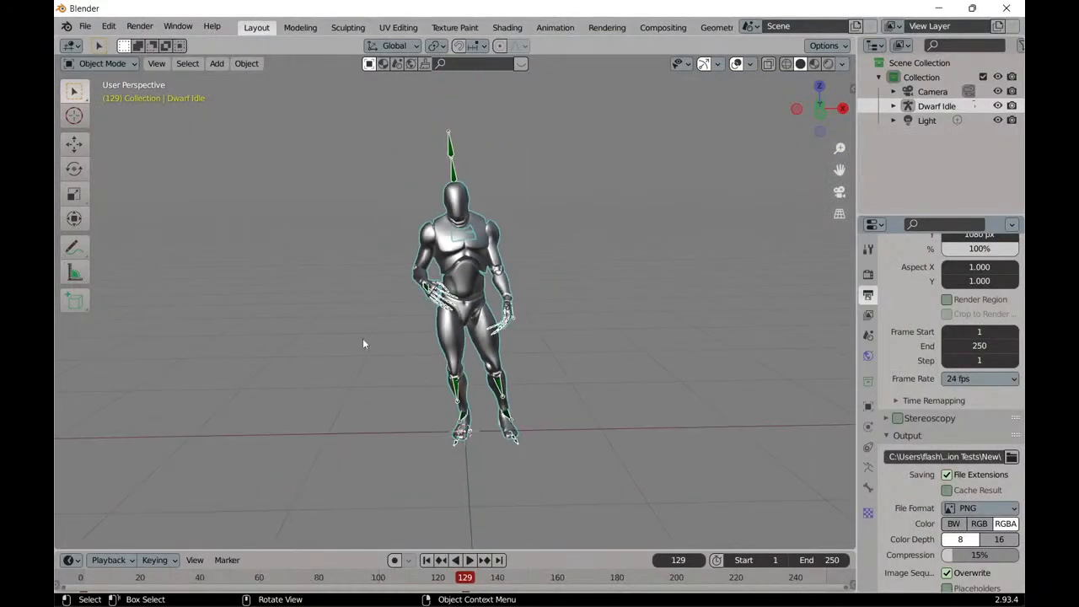
left_click(87, 28)
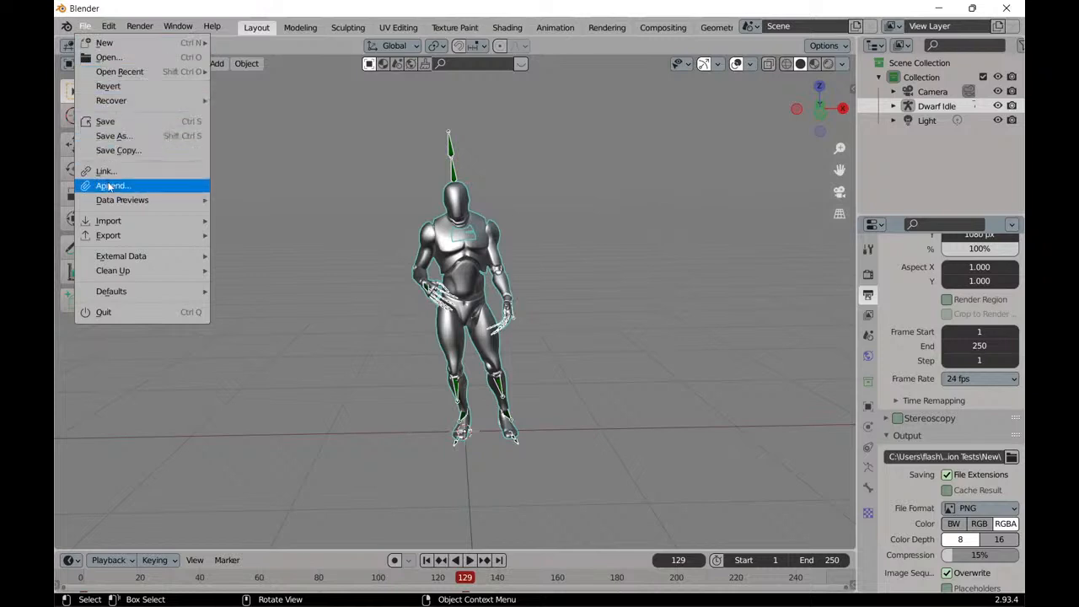
mouse_move(133, 226)
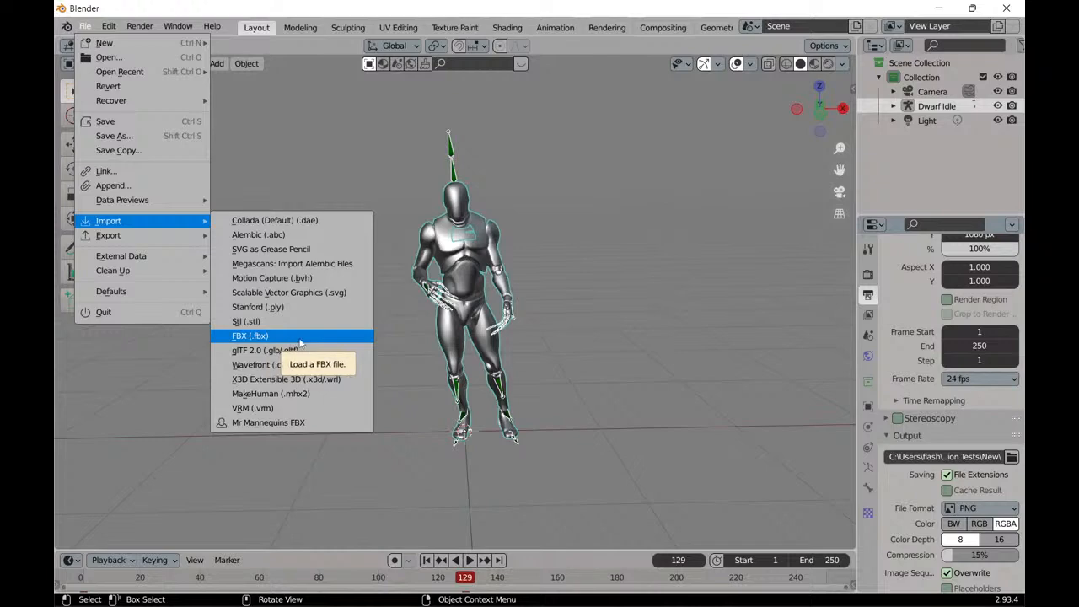
left_click(300, 338)
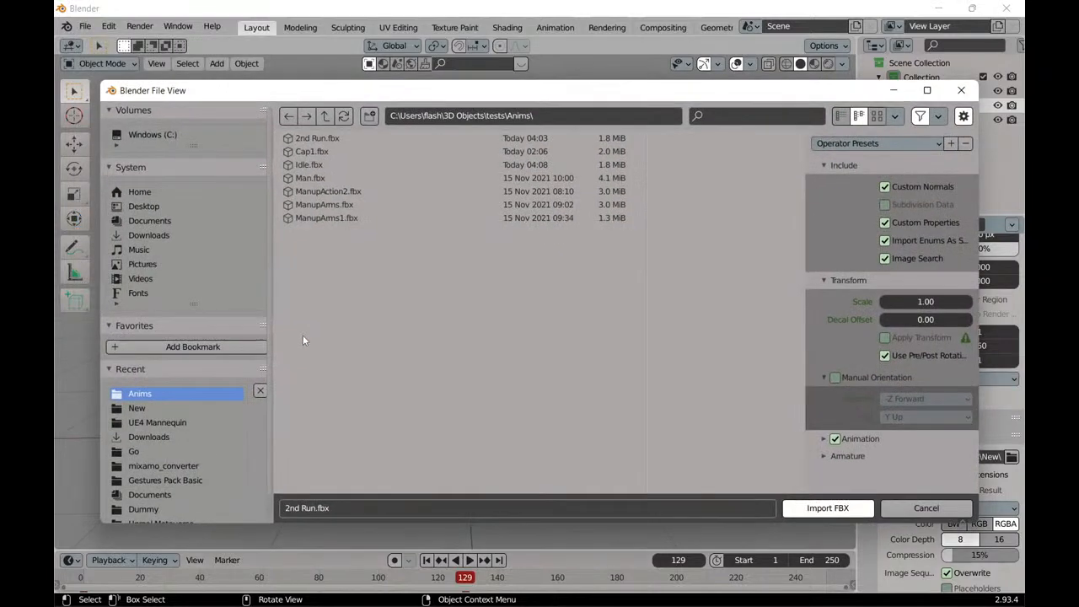
left_click(331, 164)
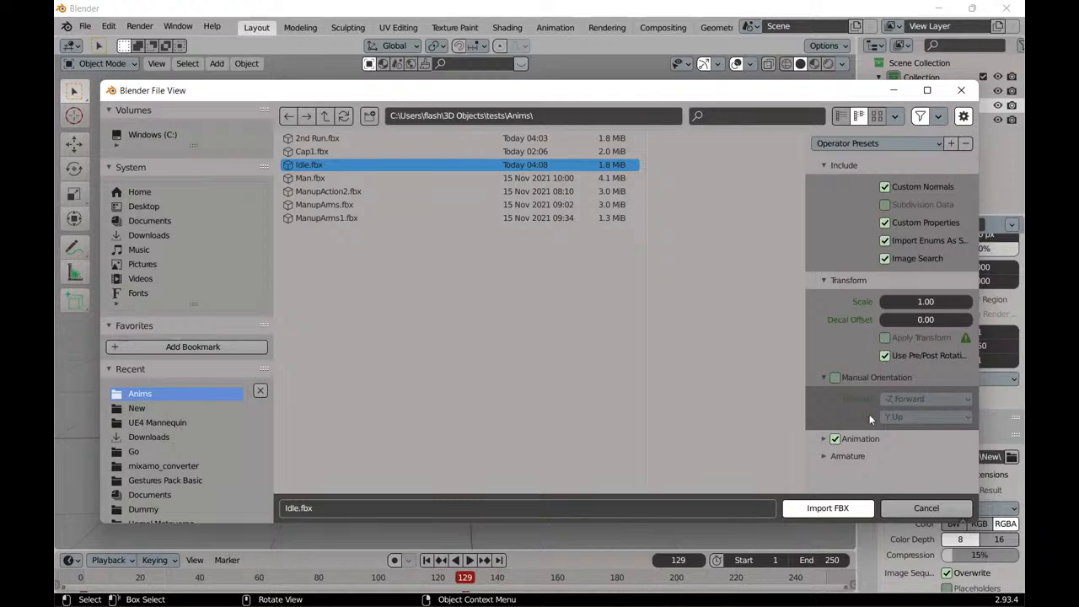
left_click(834, 508)
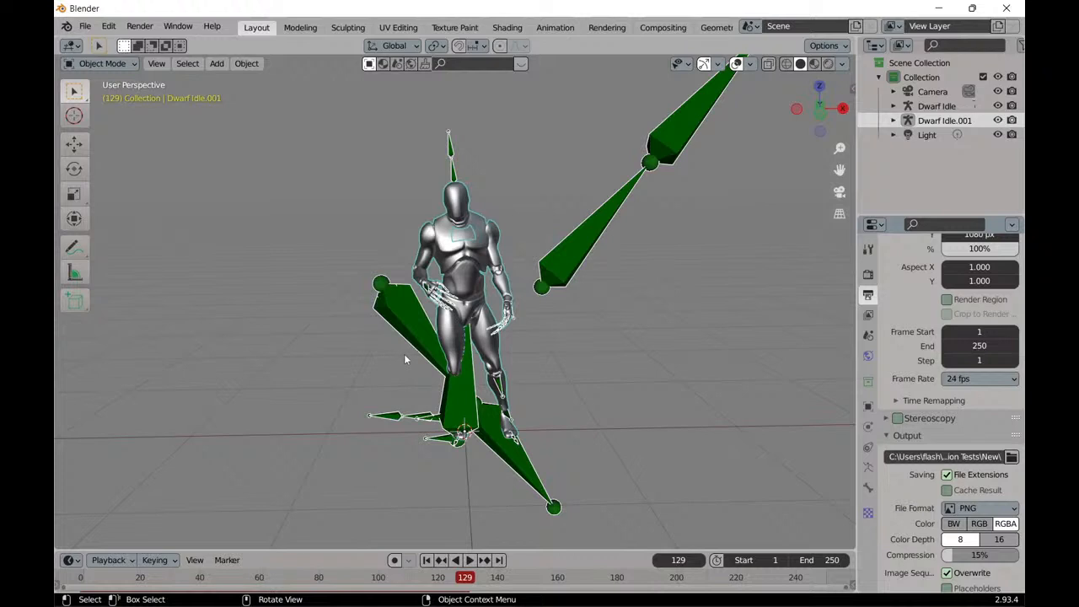
Play the scene from its start frame to check the motion of the imported Dwarf Idle.001 armature.
left_click(470, 560)
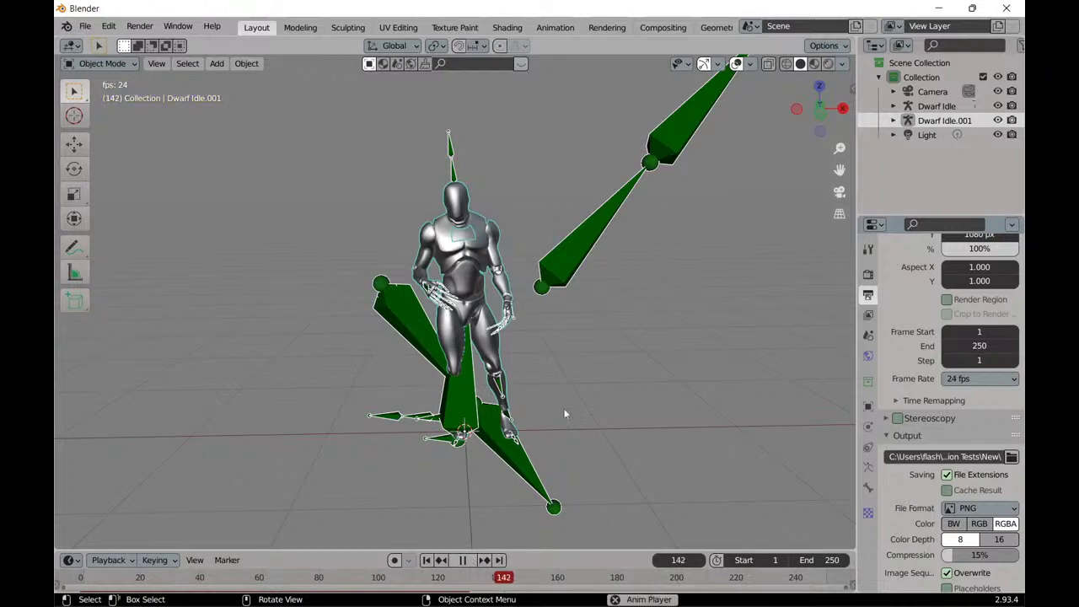
left_click(427, 560)
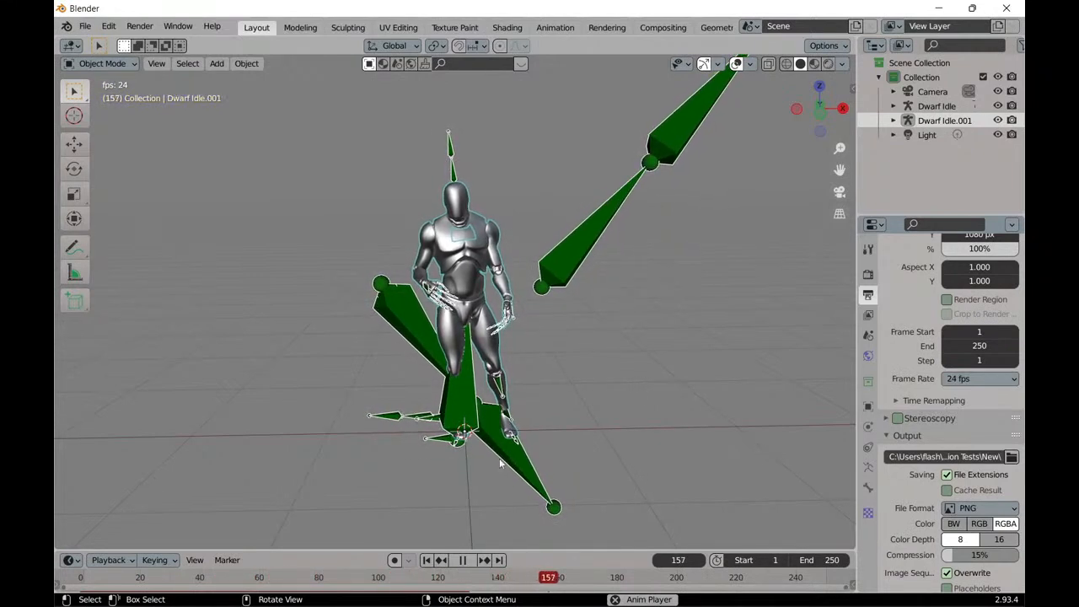
left_click(462, 560)
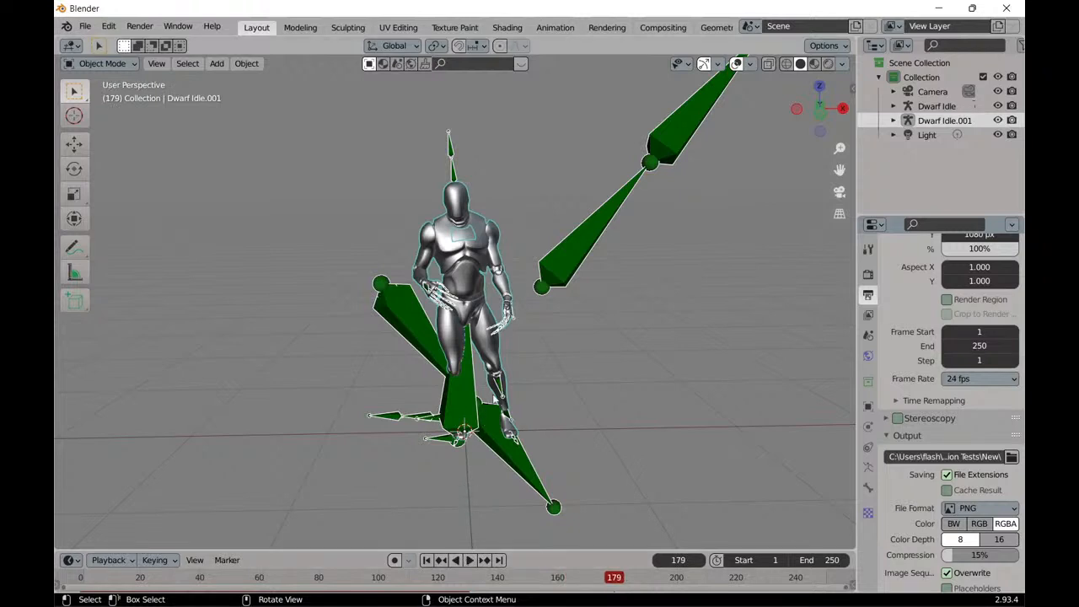
Select the original Dwarf Idle armature and replay its animation from frame 1 in a closer view of the arms.
left_click(937, 106)
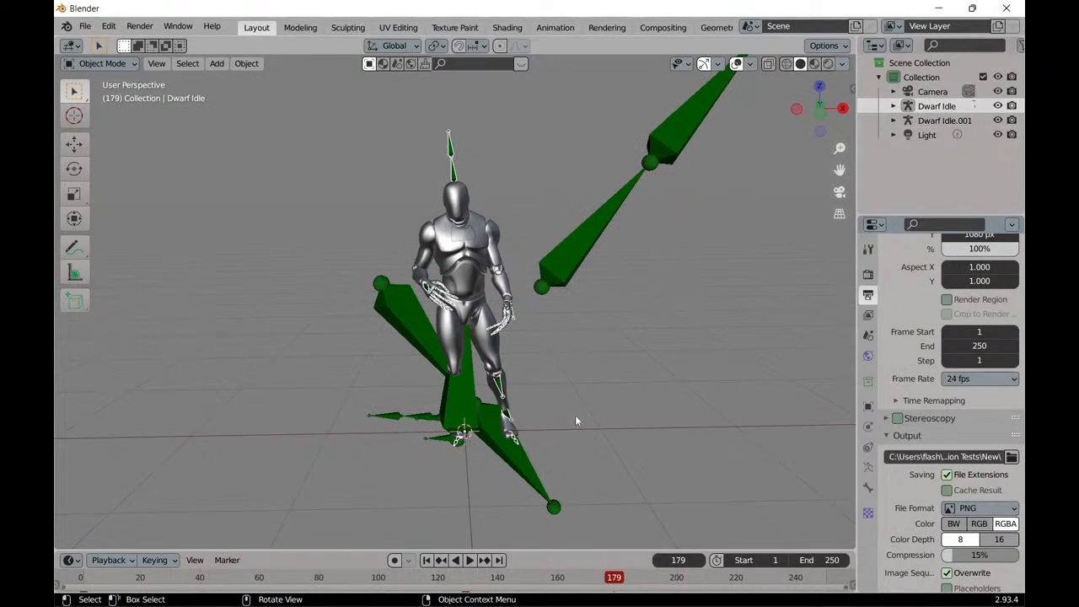
left_click(466, 562)
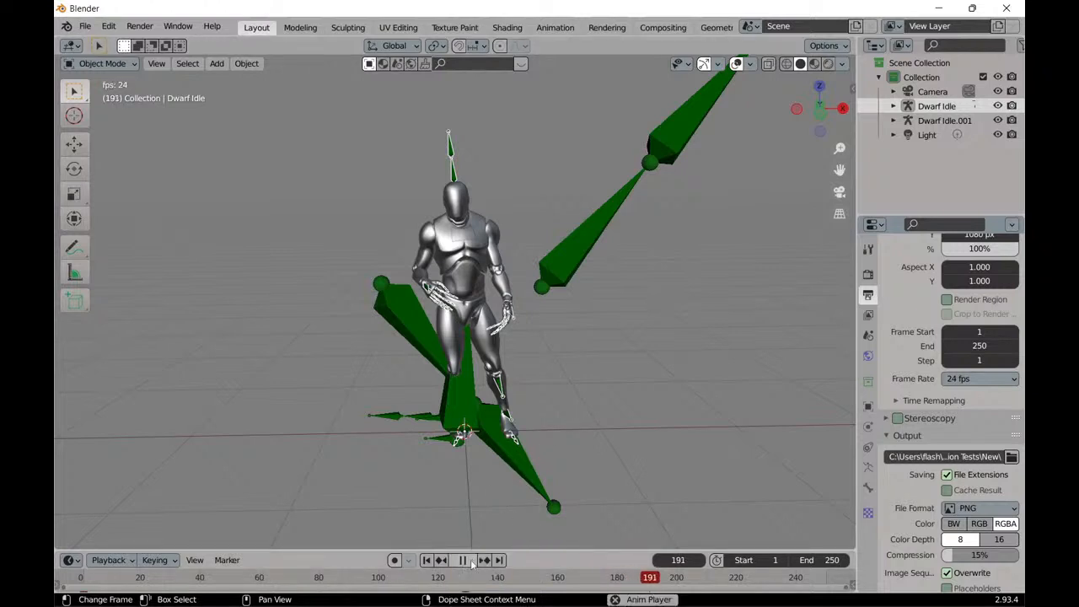
left_click(463, 562)
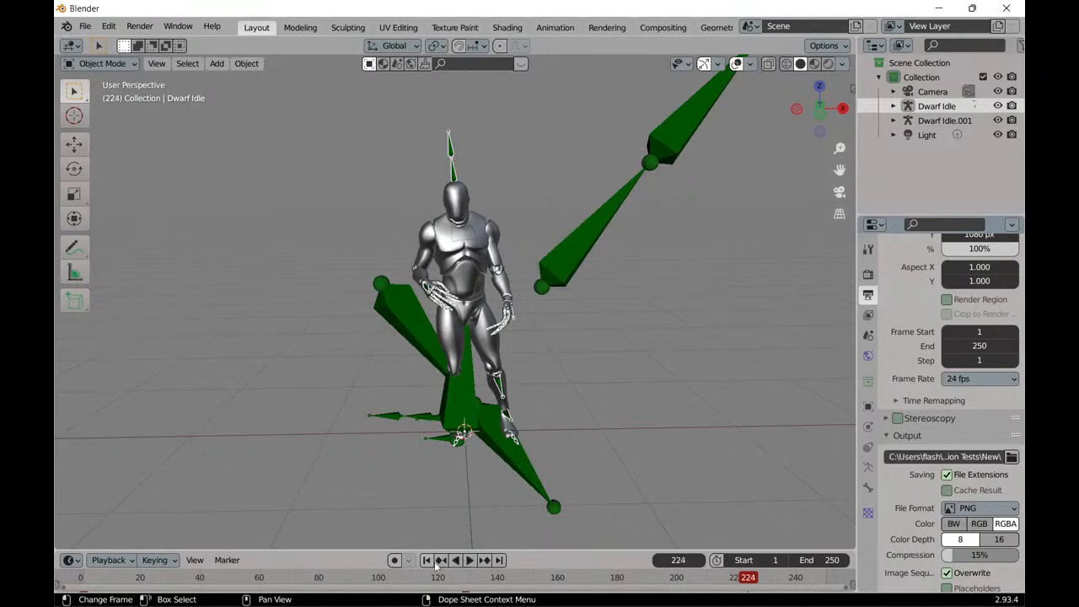
left_click(427, 560)
scroll(448, 511, "up", 5)
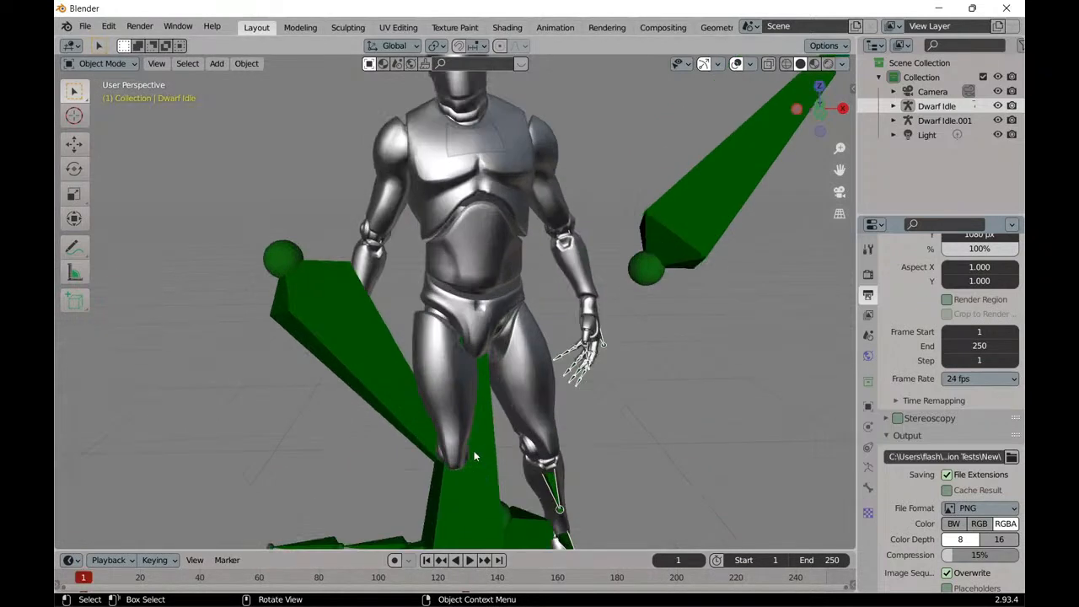
left_click(470, 561)
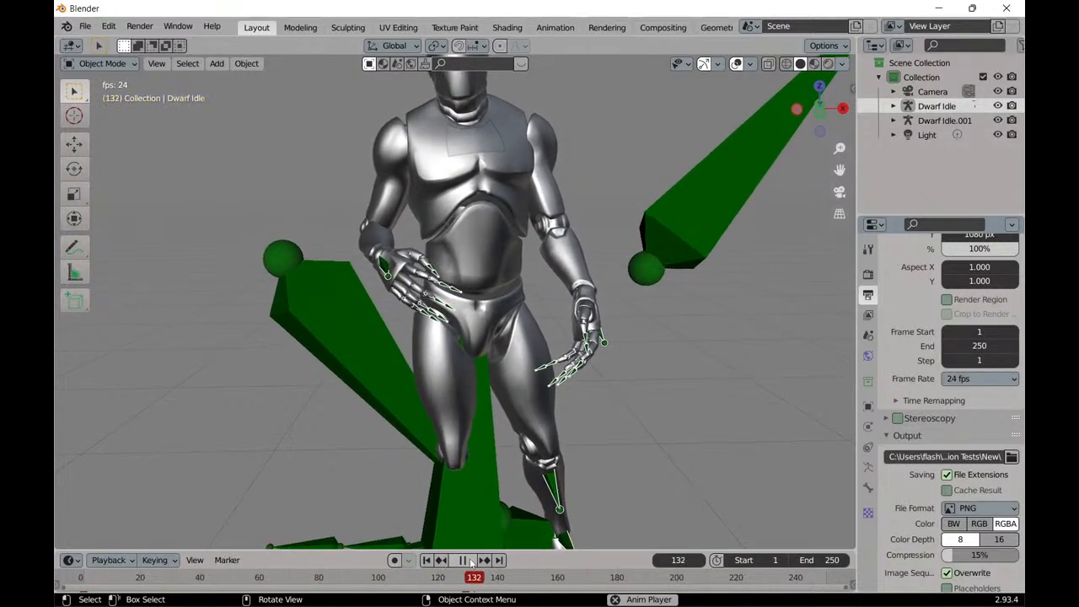
left_click(470, 561)
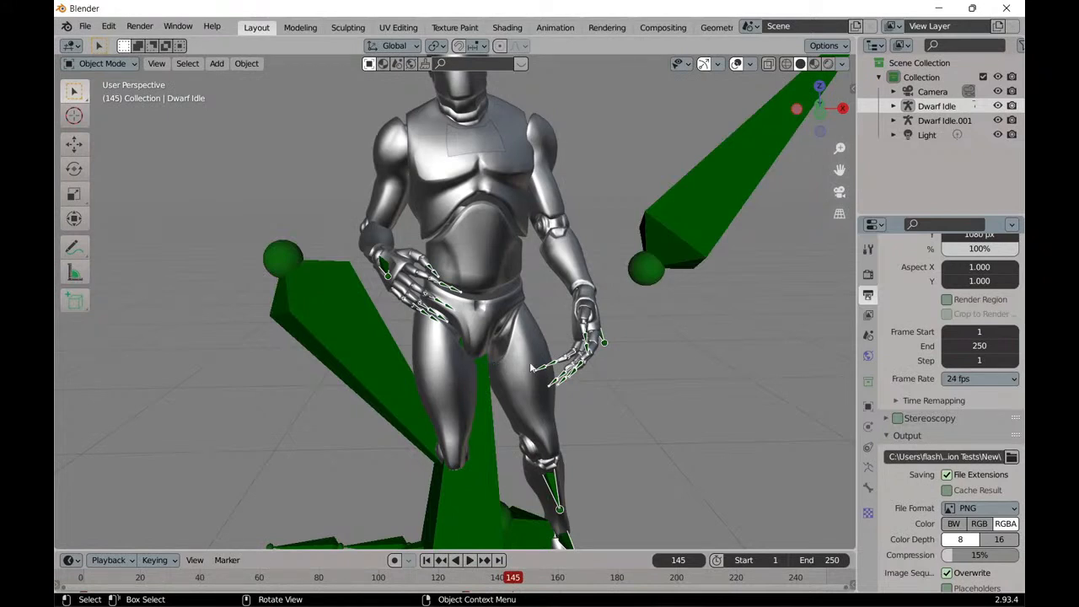
Set the scene's frame rate to 30 fps and replay the animation from the start frame.
left_click(981, 380)
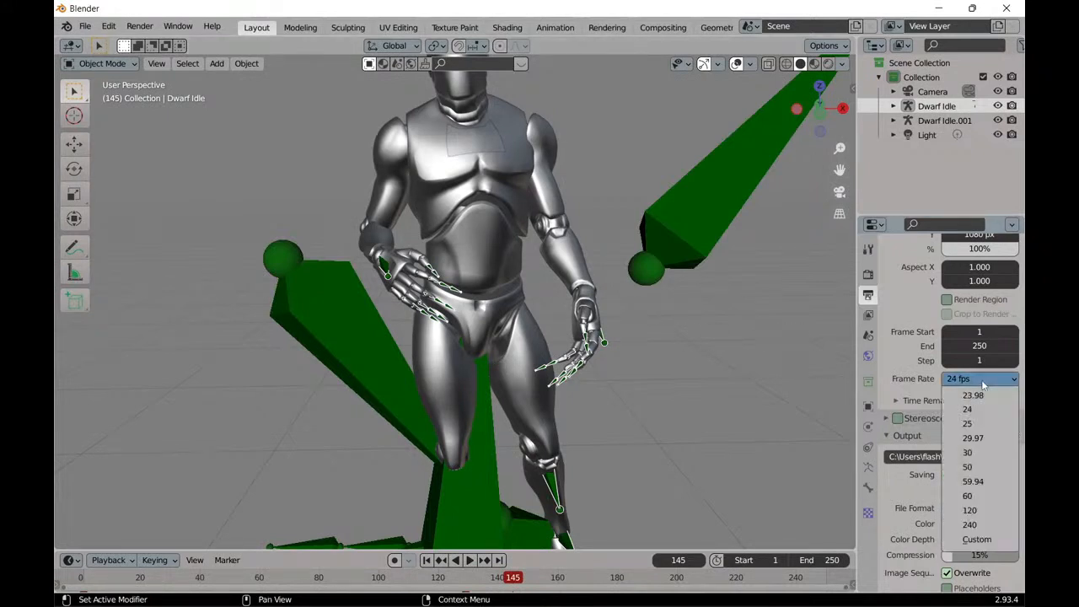
left_click(983, 381)
left_click(983, 381)
left_click(987, 452)
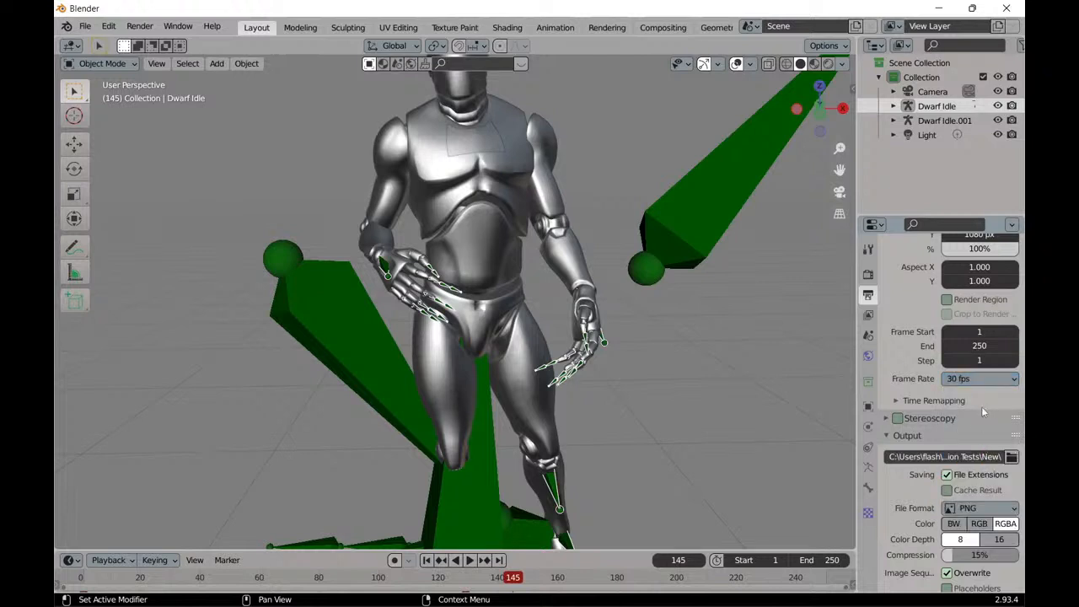
left_click(426, 560)
left_click(472, 560)
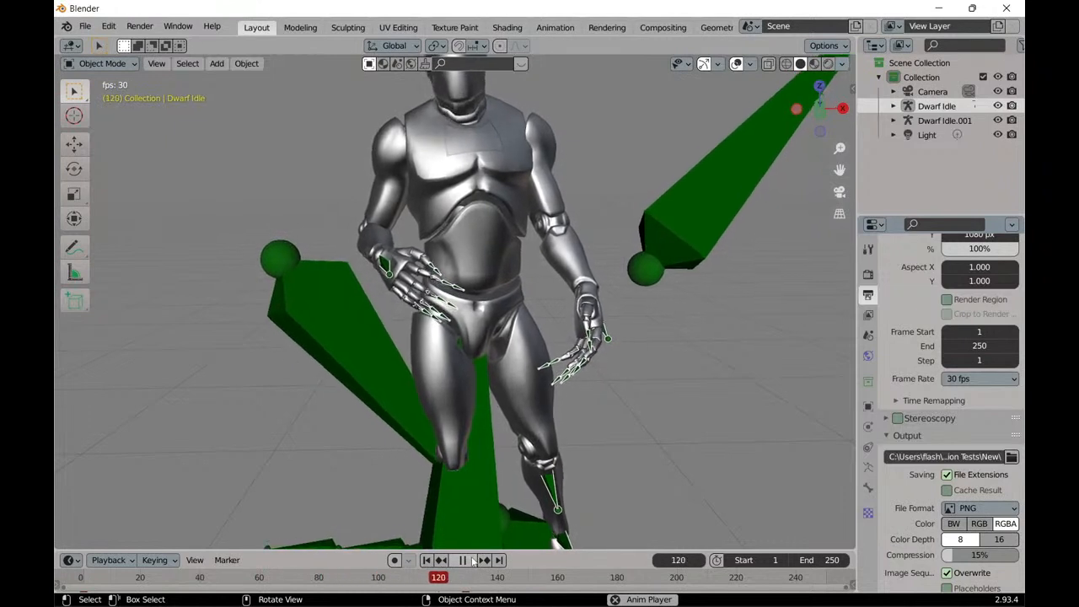
left_click(471, 560)
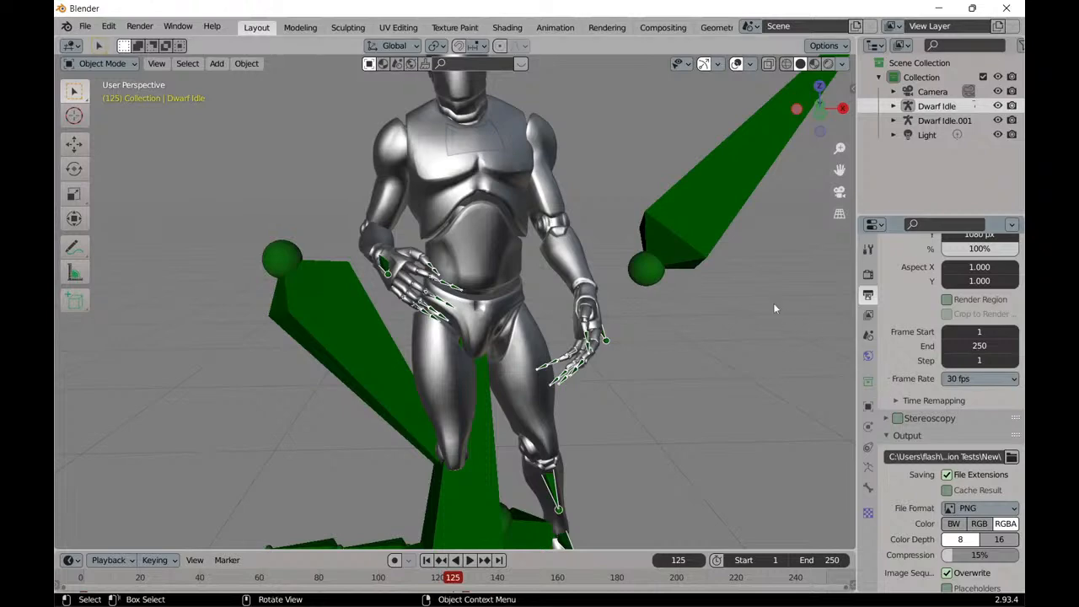
Switch back to PixCap, dismiss the FBX export dialog, and select the character's right hand bone.
left_click(942, 8)
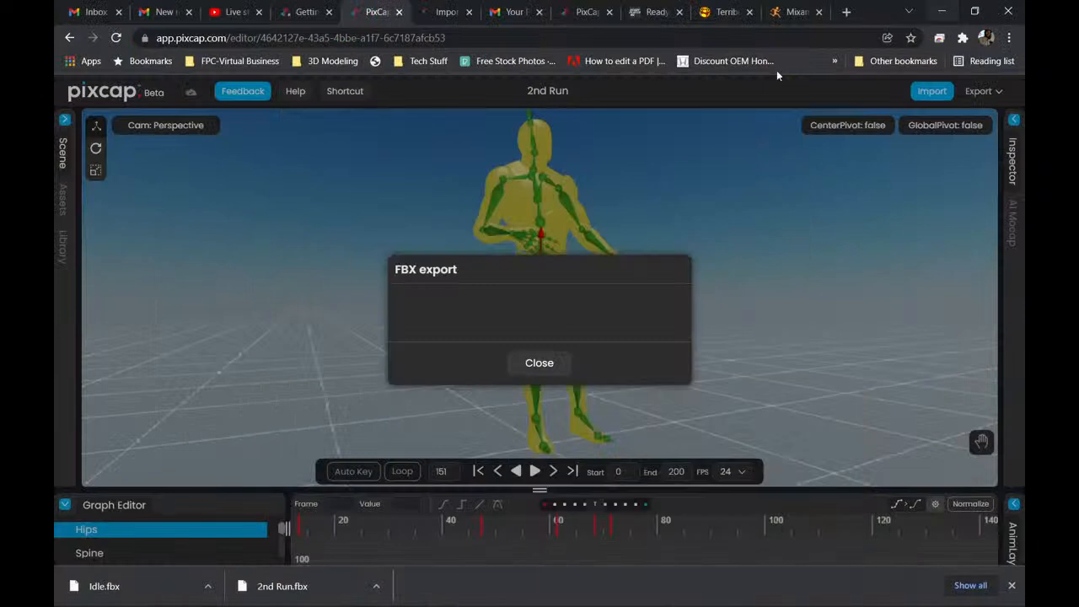
left_click(540, 363)
scroll(473, 325, "up", 8)
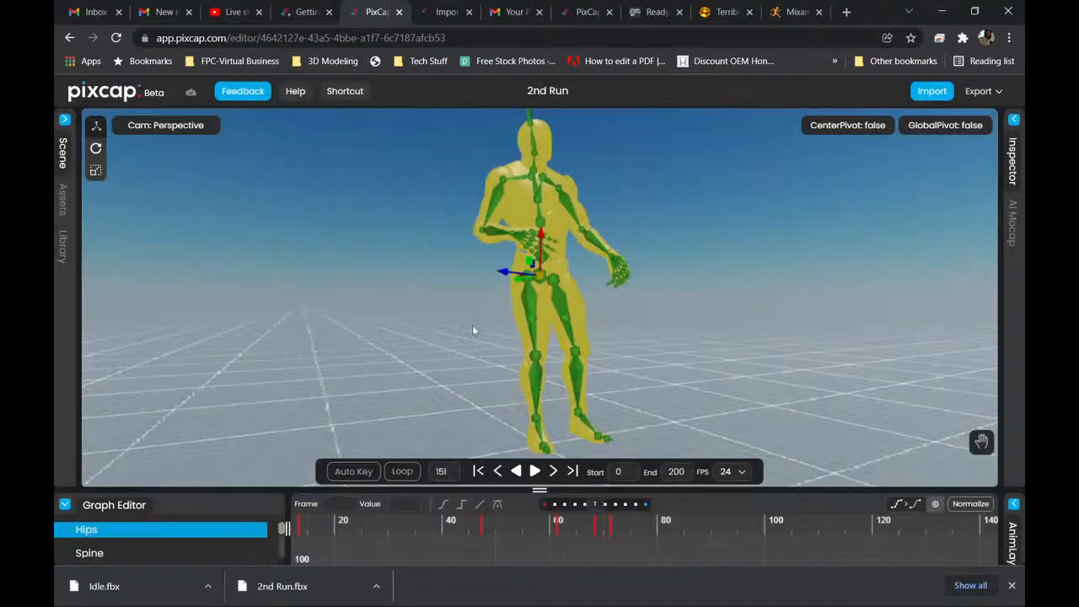
middle_click_drag(433, 270, 376, 414)
left_click(415, 287)
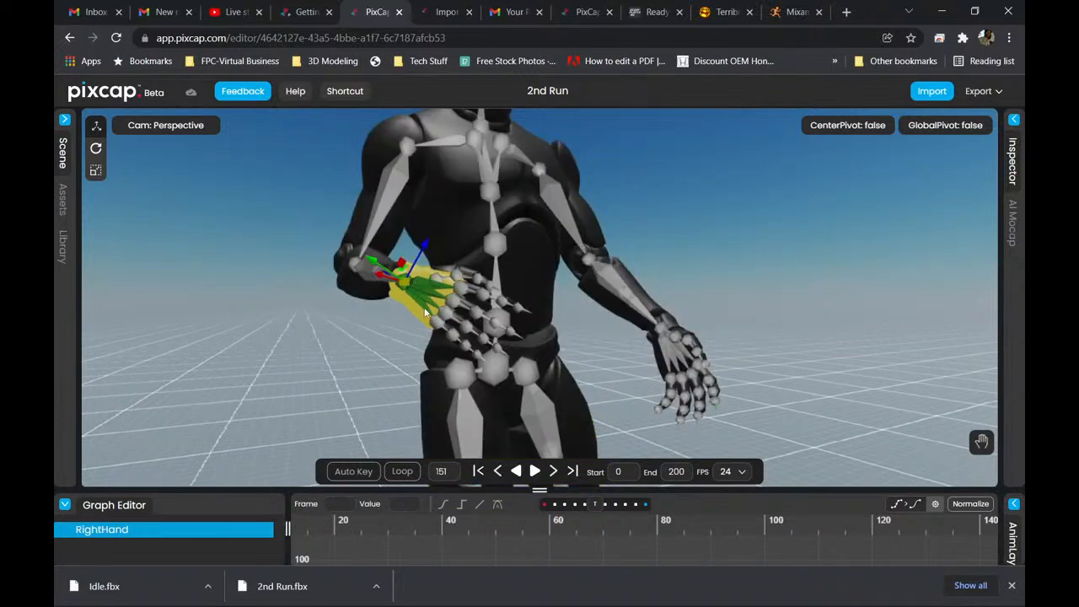
left_click(571, 335)
left_click(420, 282)
Examine both hands up close and show the finger pose controls for the Dwarf Idle Skeleton.
left_click_drag(608, 328, 563, 341)
scroll(573, 332, "up", 6)
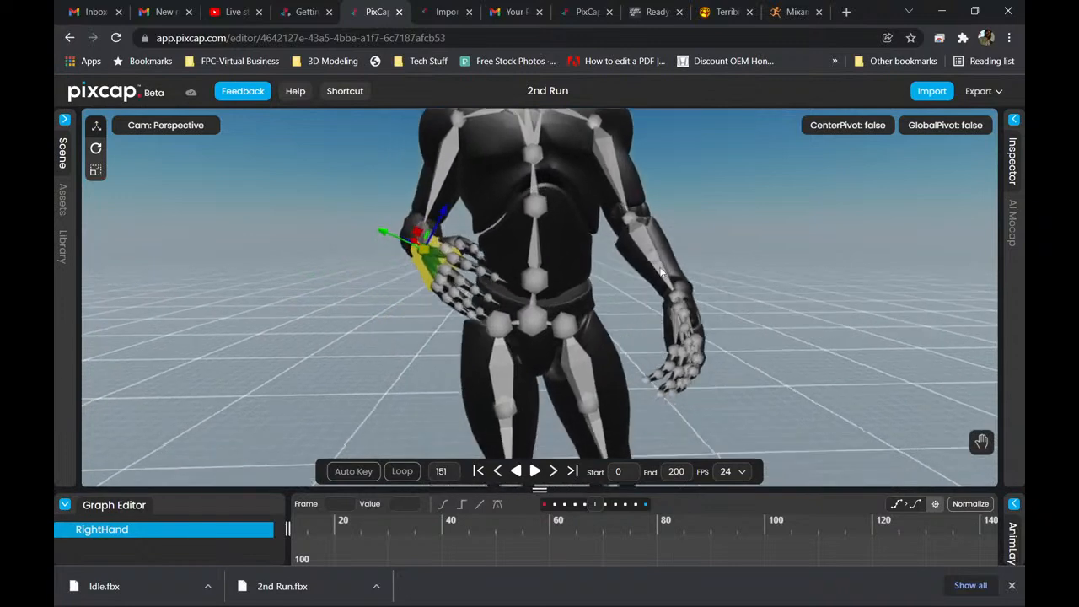
left_click_drag(647, 264, 612, 234)
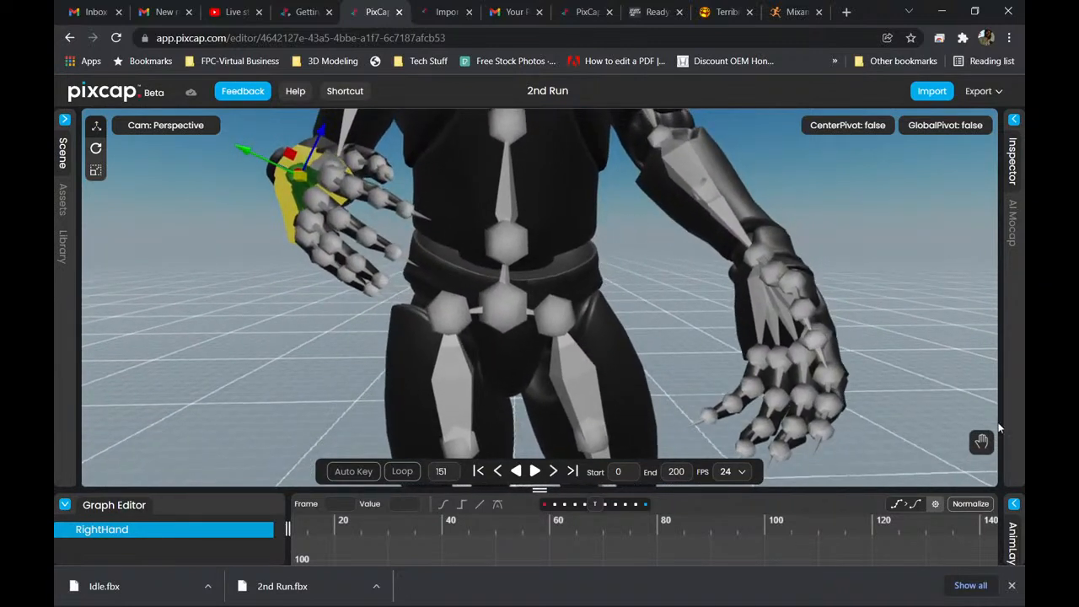
left_click(981, 443)
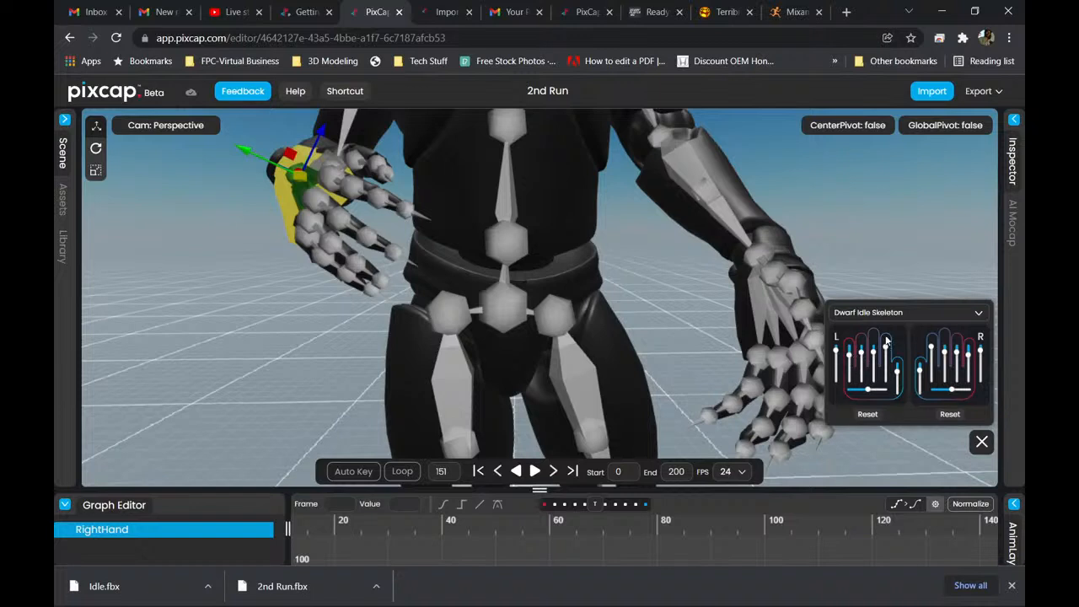
scroll(700, 241, "down", 5)
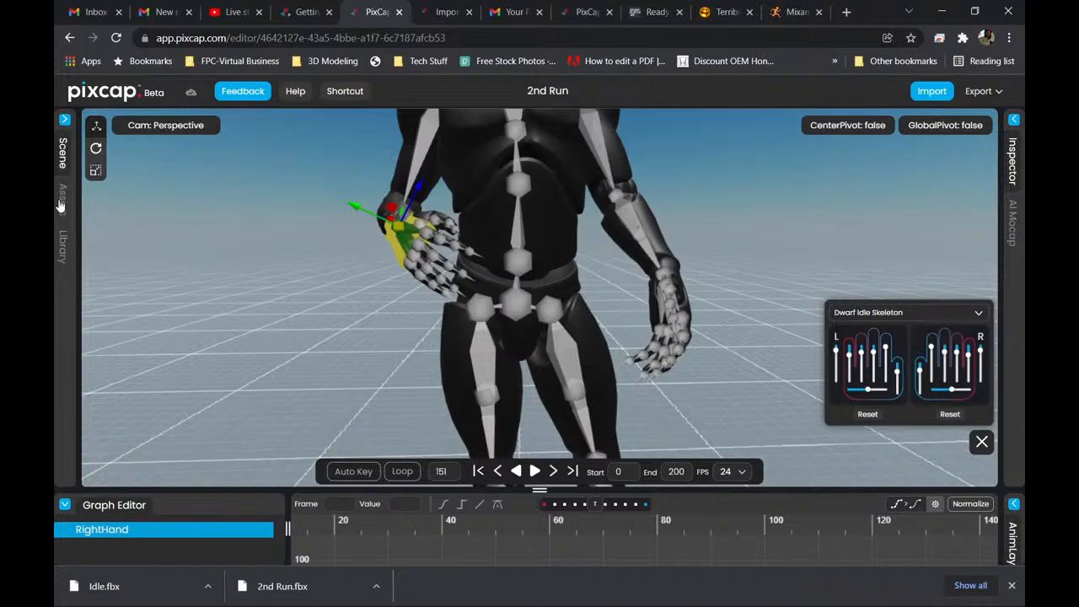
Add the Mr Robot character from the library to the scene.
left_click(63, 245)
scroll(186, 278, "down", 5)
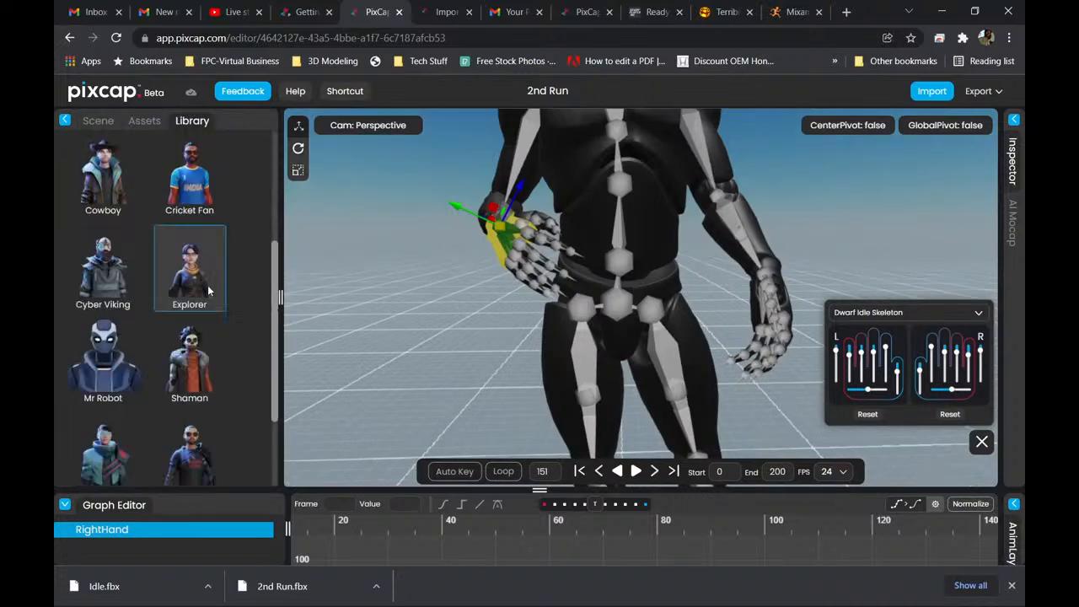
scroll(168, 295, "up", 5)
scroll(110, 300, "down", 4)
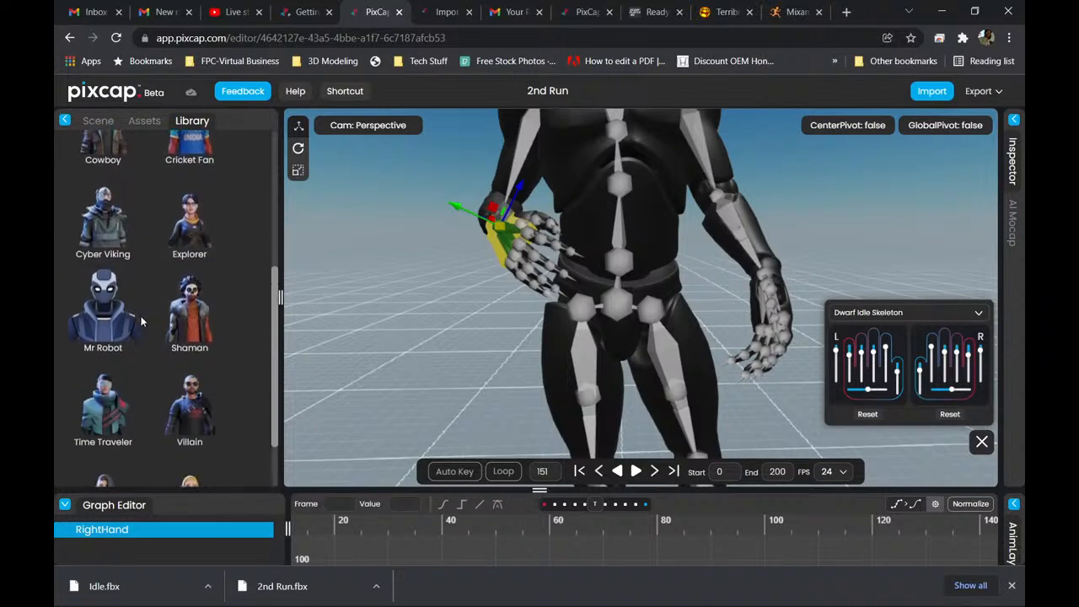
left_click_drag(99, 302, 878, 221)
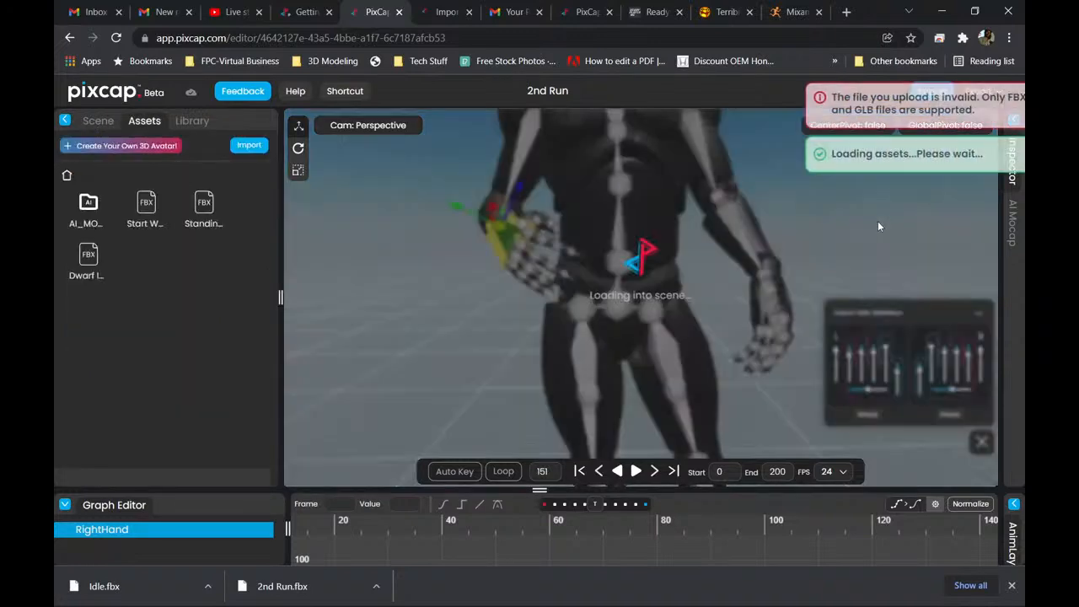
scroll(462, 244, "down", 3)
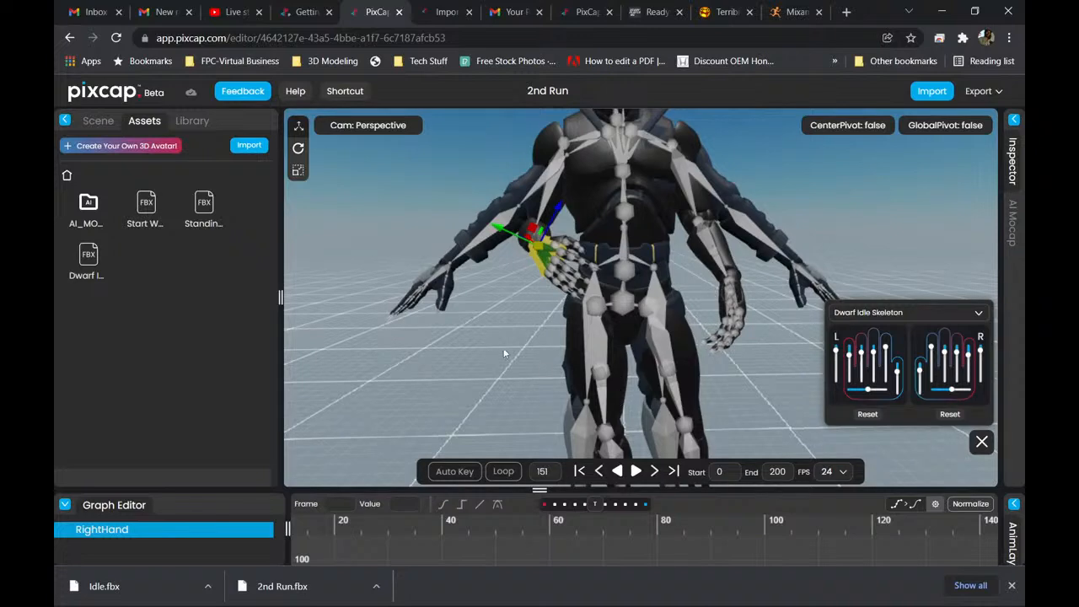
scroll(499, 325, "up", 3)
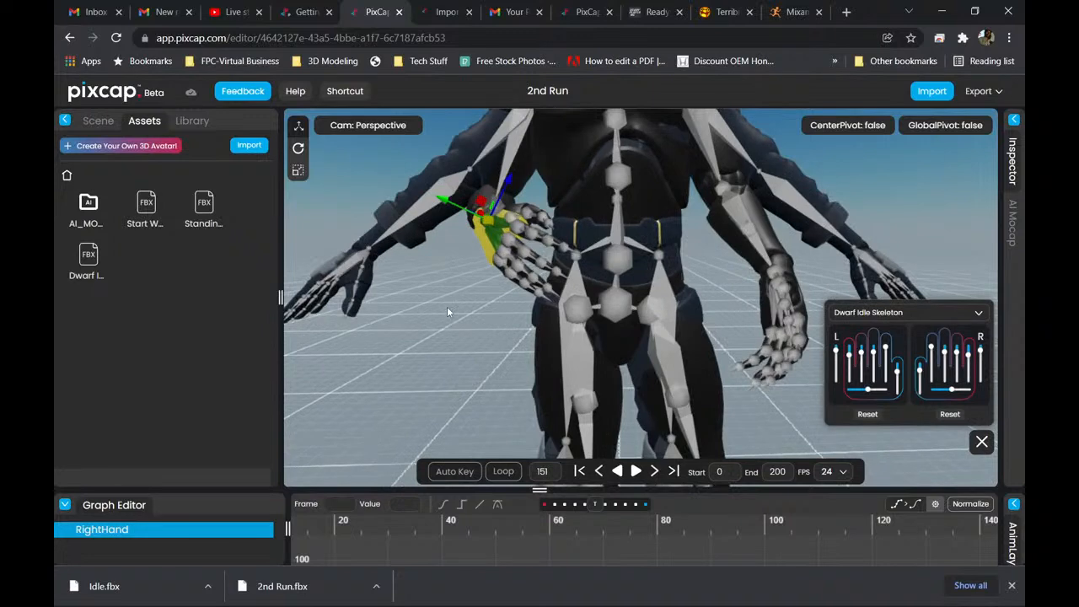
scroll(452, 224, "down", 3)
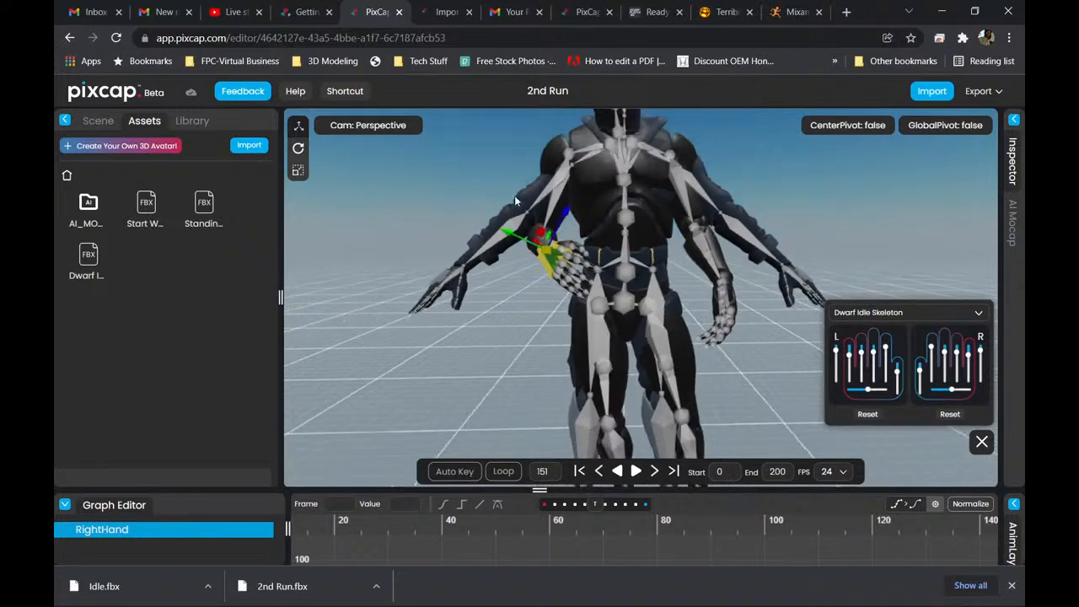
Select Mr Robot's Hips bone in the scene hierarchy and move the character sideways, clear of the Dwarf Idle character.
left_click(540, 201)
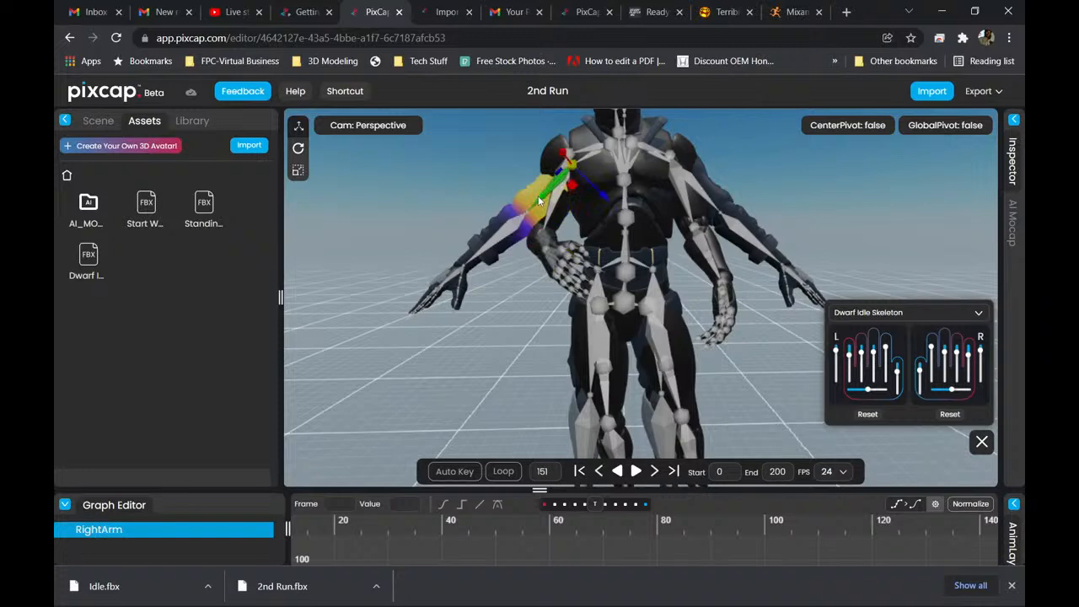
left_click(96, 121)
scroll(132, 313, "down", 15)
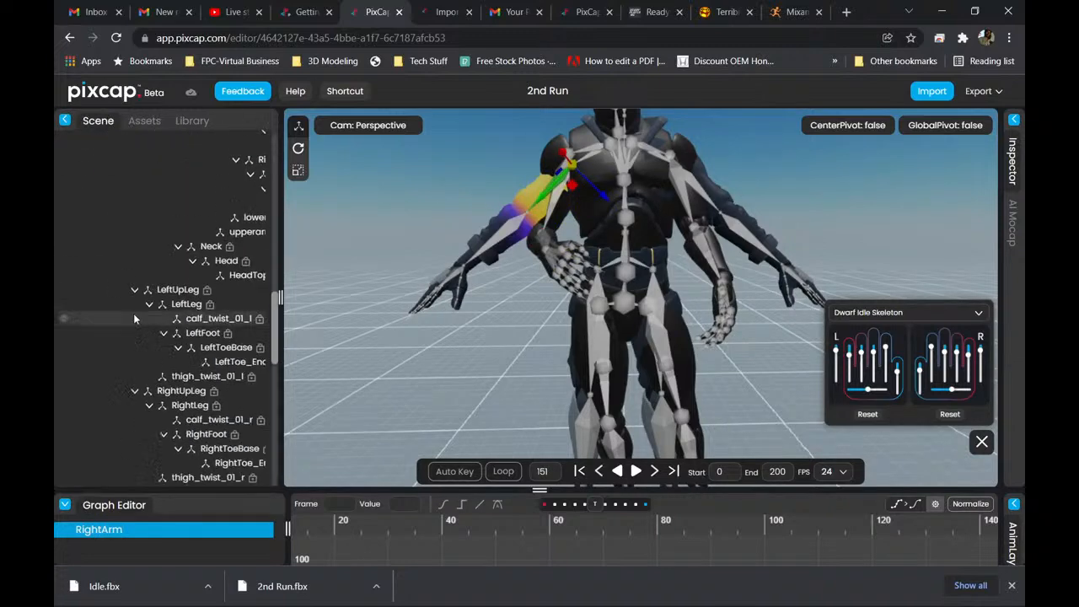
scroll(139, 300, "up", 3)
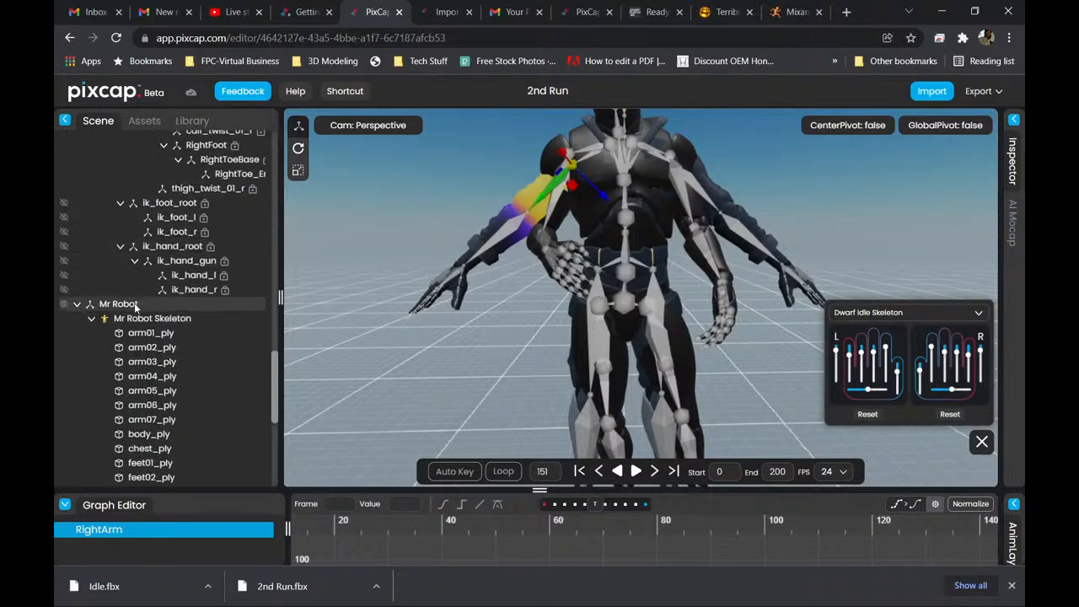
left_click(134, 304)
left_click(131, 318)
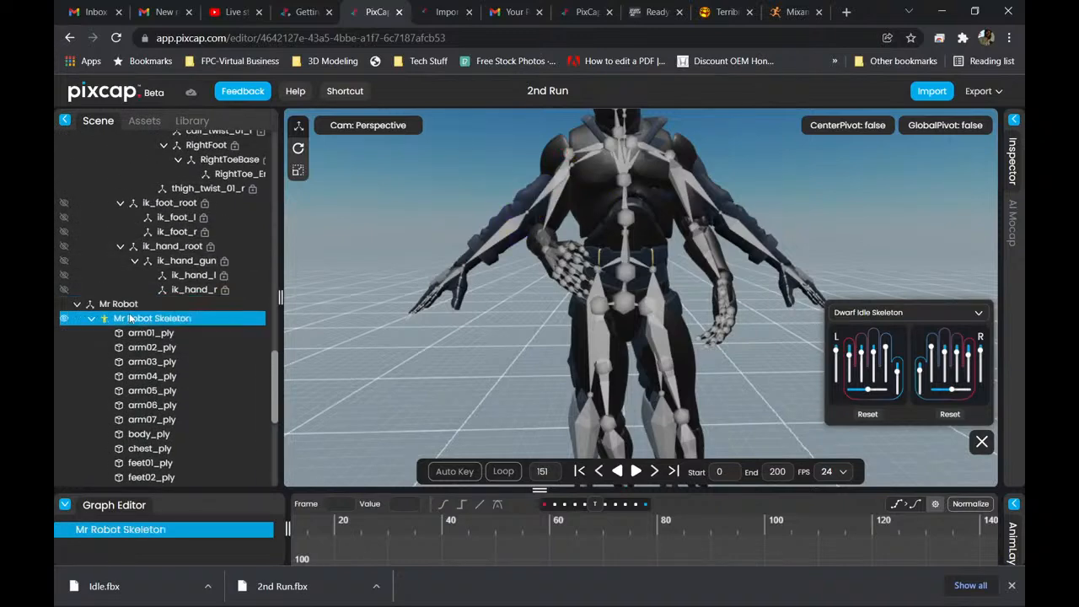
scroll(144, 322, "down", 4)
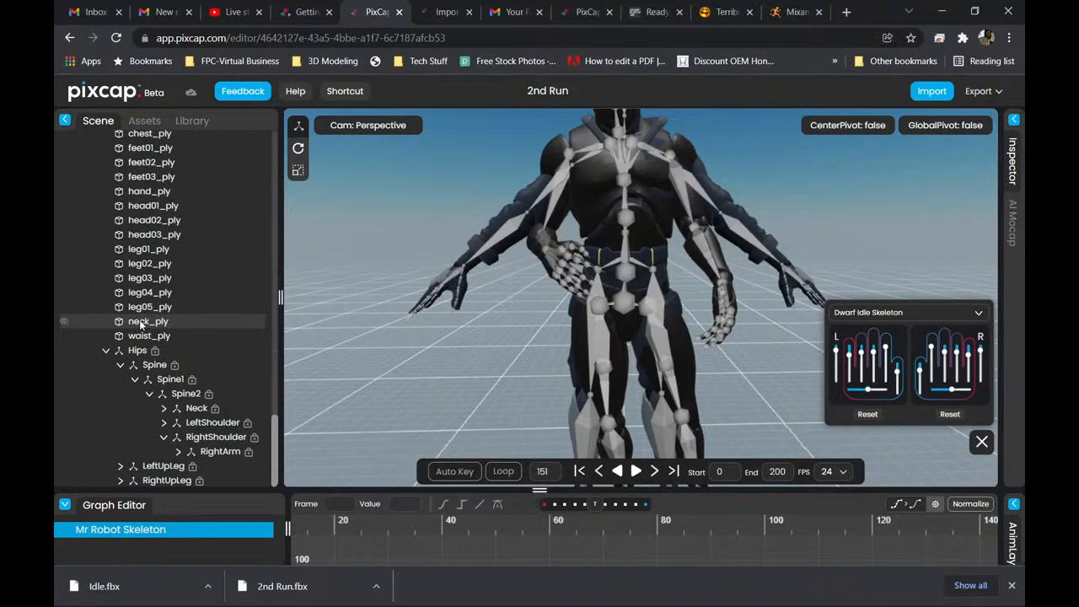
left_click(138, 350)
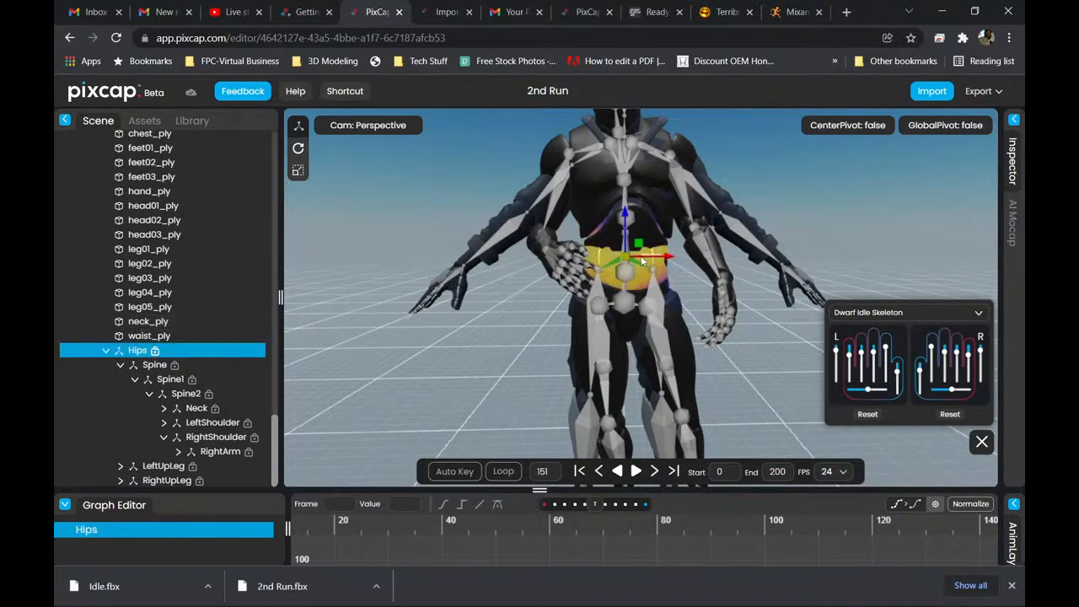
left_click_drag(662, 260, 376, 258)
Select the Dwarf Idle character's right hand bone and slightly straighten the left hand's thumb and fingers with the finger pose controls.
middle_click_drag(428, 268, 586, 304)
scroll(520, 303, "up", 2)
middle_click_drag(499, 281, 539, 244)
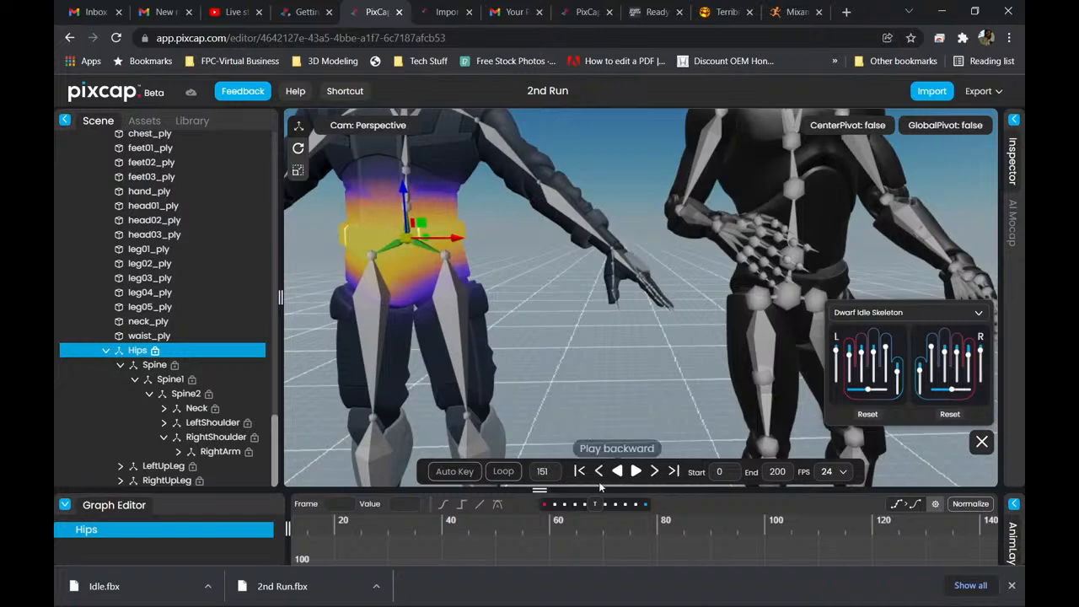
middle_click_drag(609, 303, 588, 319)
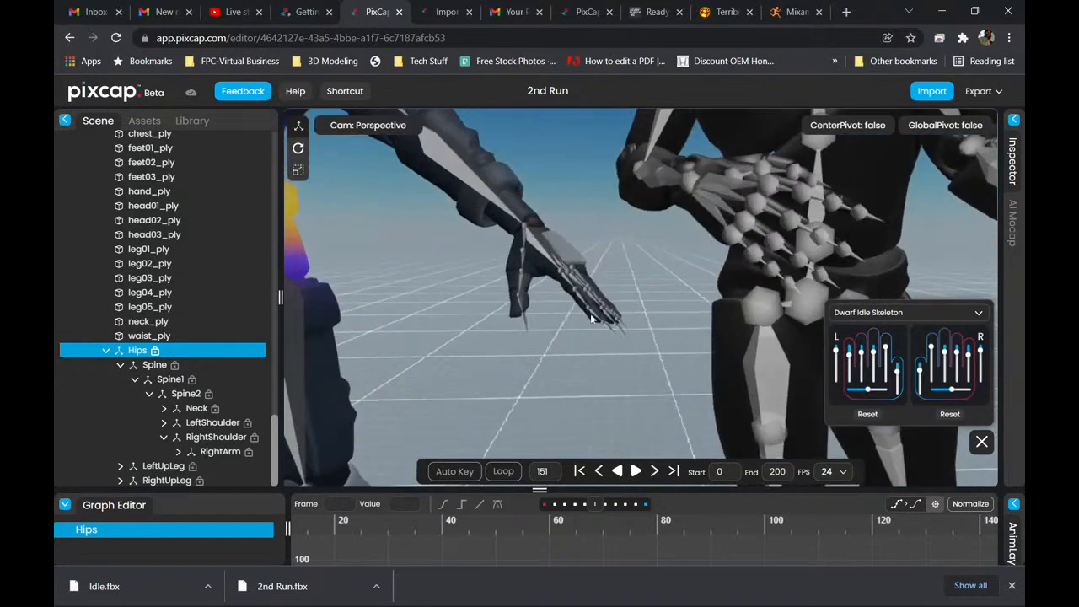
middle_click_drag(683, 274, 441, 274)
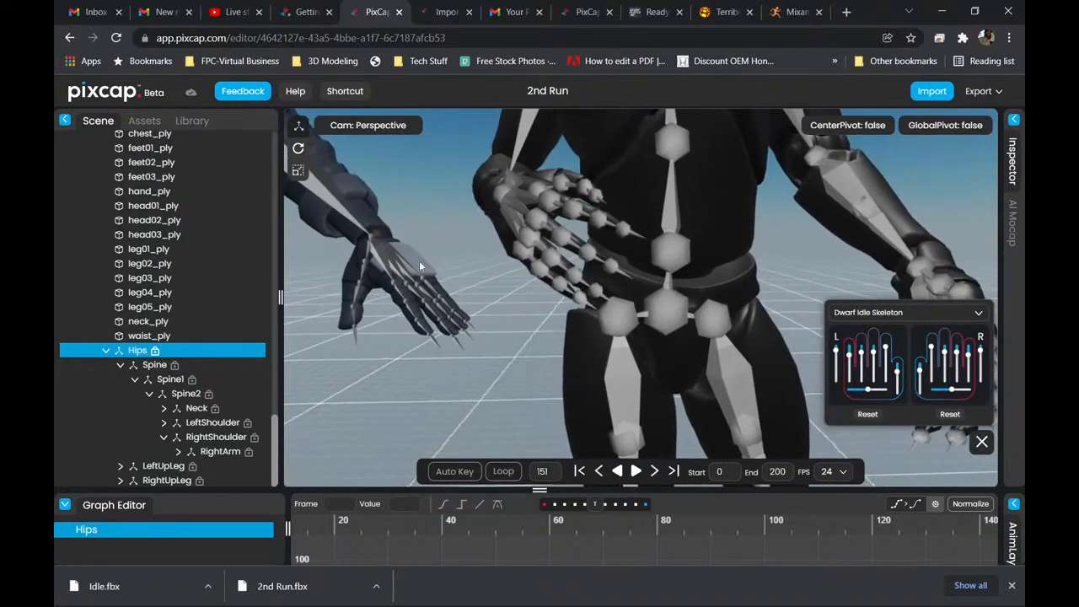
left_click(513, 196)
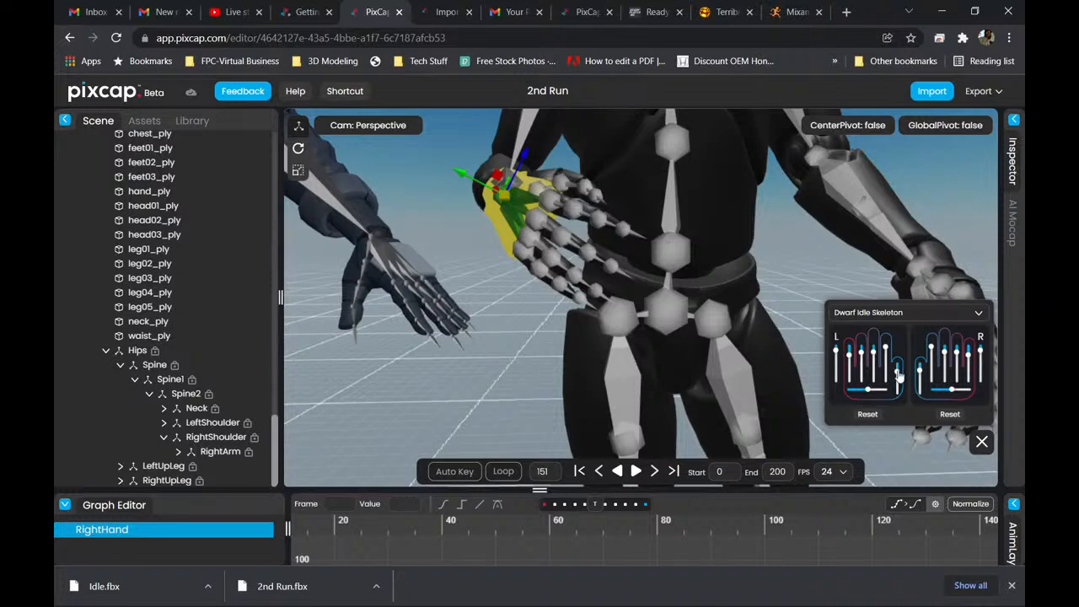
mouse_move(898, 374)
left_mouse_down()
mouse_move(900, 384)
mouse_move(903, 363)
left_mouse_up()
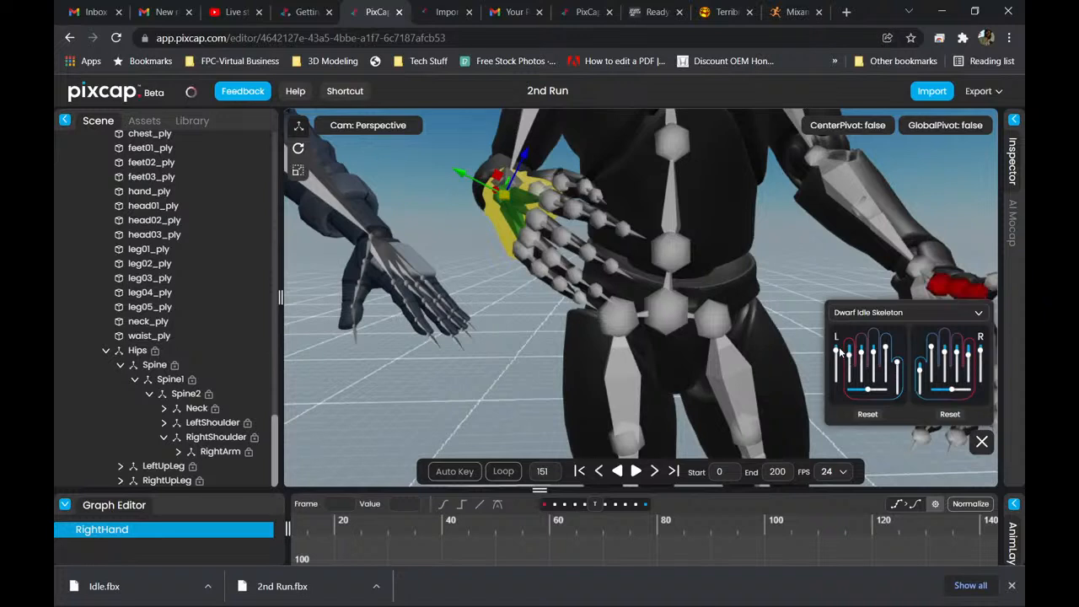
mouse_move(840, 354)
left_mouse_down()
mouse_move(837, 372)
mouse_move(839, 352)
left_mouse_up()
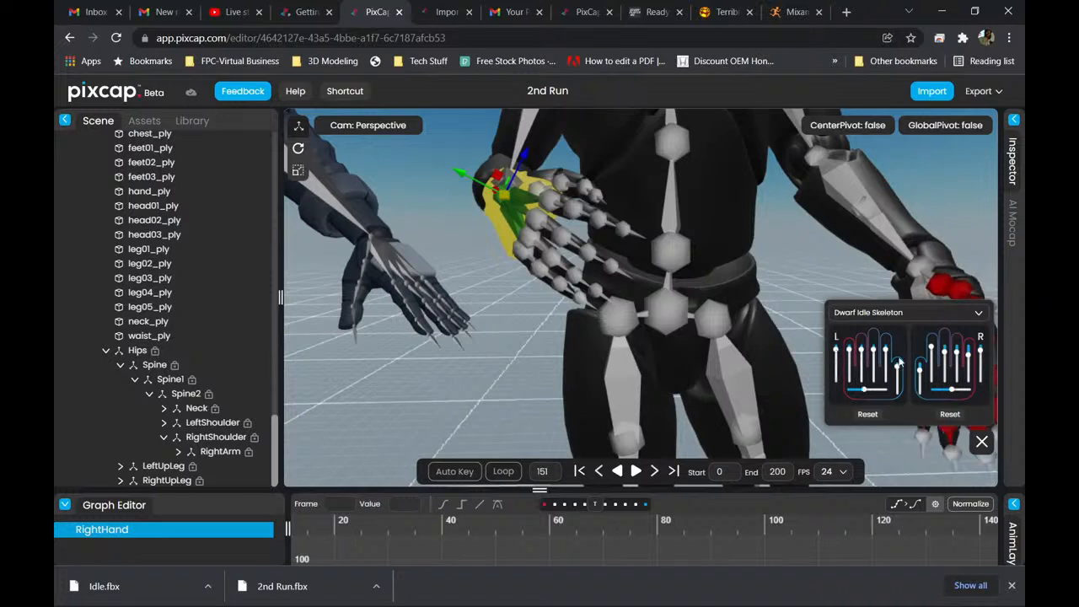
Curl the right hand's fingers slightly more and widen their spread with the Dwarf Idle Skeleton finger pose controls.
mouse_move(982, 359)
left_mouse_down()
mouse_move(979, 381)
mouse_move(982, 346)
mouse_move(976, 379)
mouse_move(978, 346)
mouse_move(976, 363)
left_mouse_up()
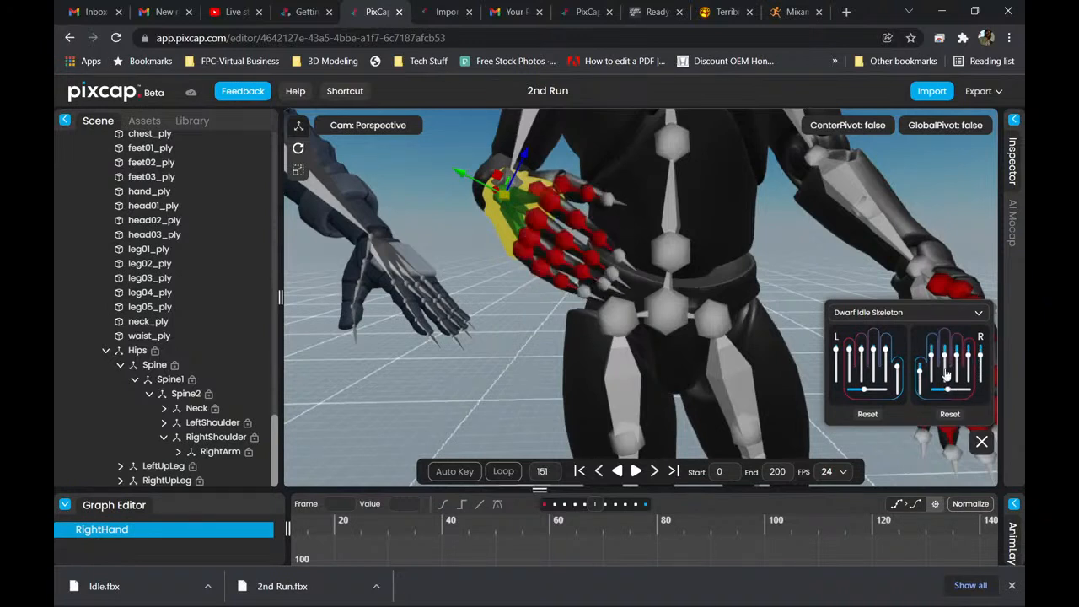
mouse_move(983, 361)
left_mouse_down()
mouse_move(983, 382)
mouse_move(986, 358)
left_mouse_up()
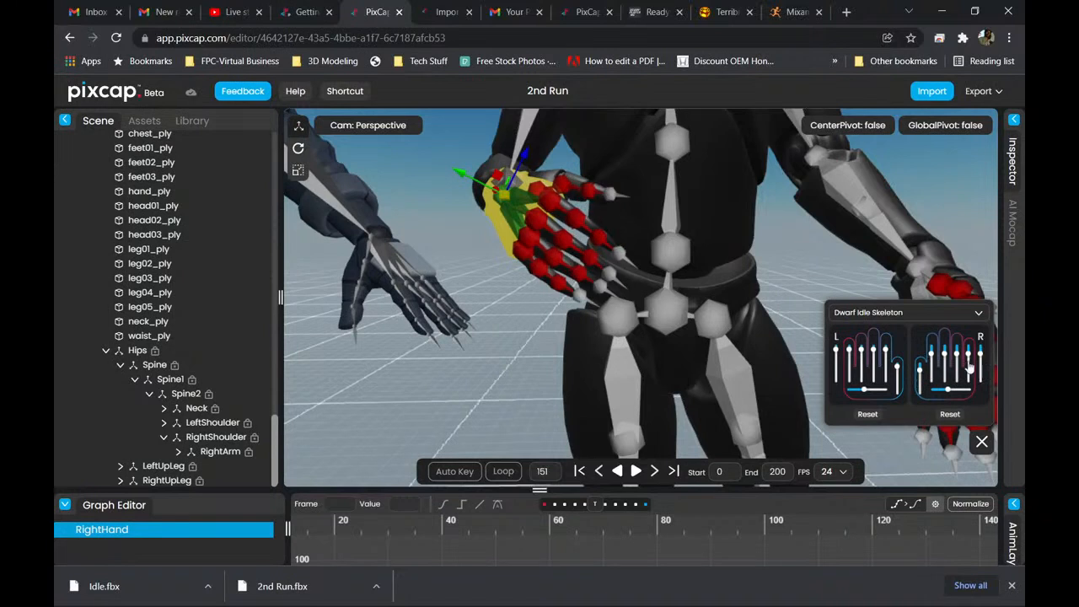
mouse_move(950, 394)
left_mouse_down()
mouse_move(937, 393)
mouse_move(962, 393)
left_mouse_up()
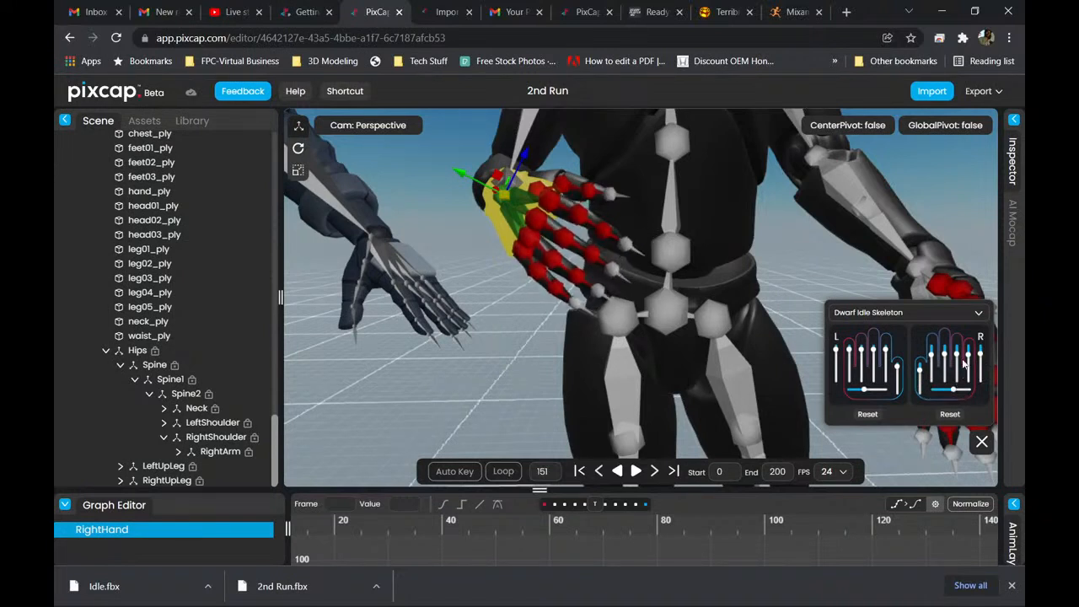
mouse_move(982, 358)
left_mouse_down()
mouse_move(982, 381)
mouse_move(988, 359)
left_mouse_up()
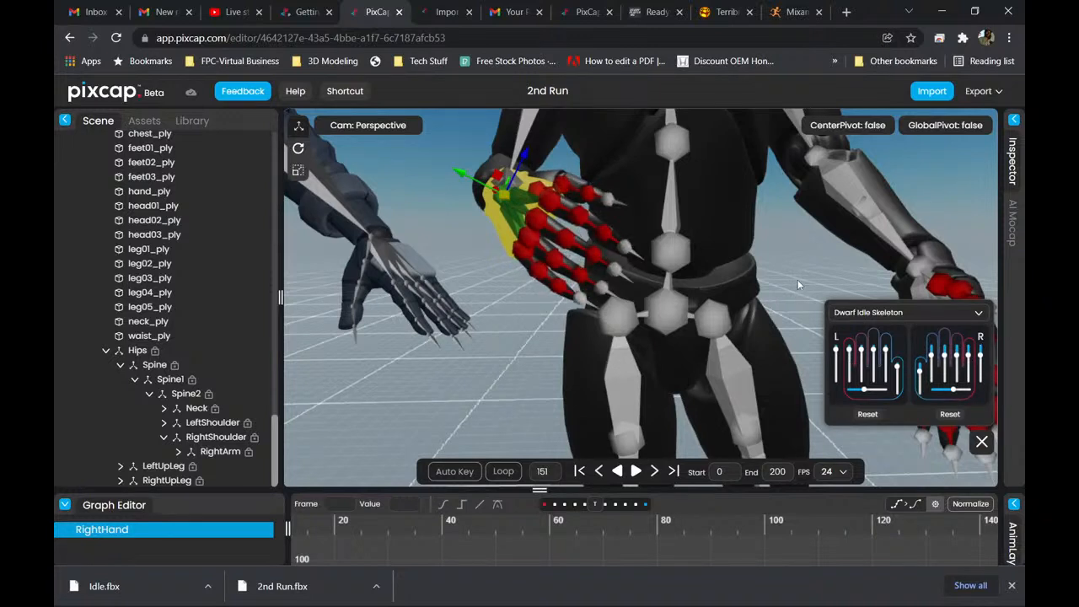
Curl the left hand's thumb and fingers into a loose grip, varying individual fingers, and check the pose against the other hand.
left_click_drag(798, 285, 788, 318)
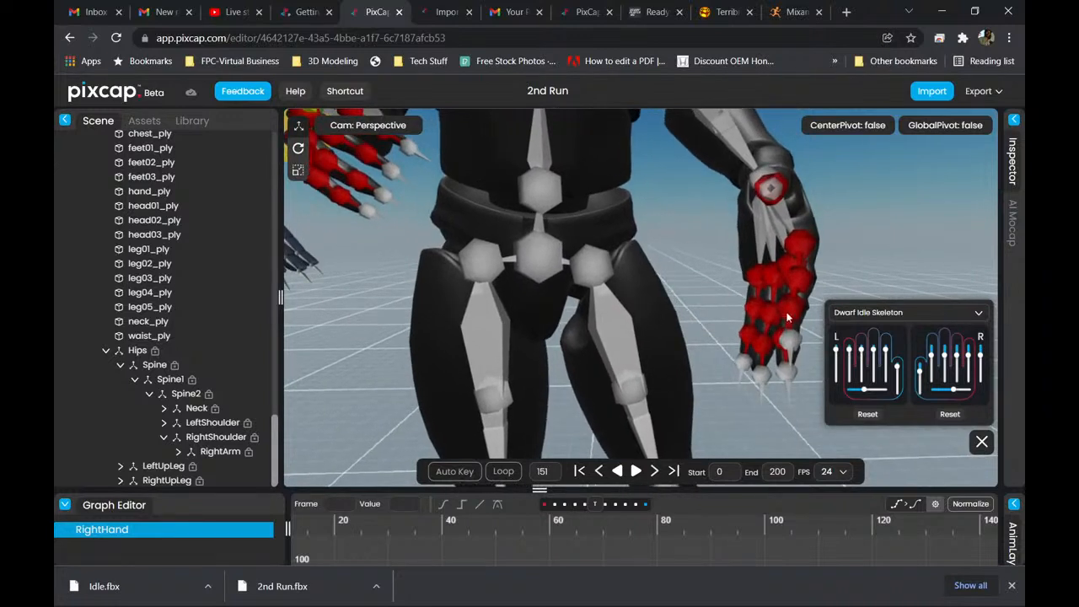
left_click_drag(838, 358, 862, 367)
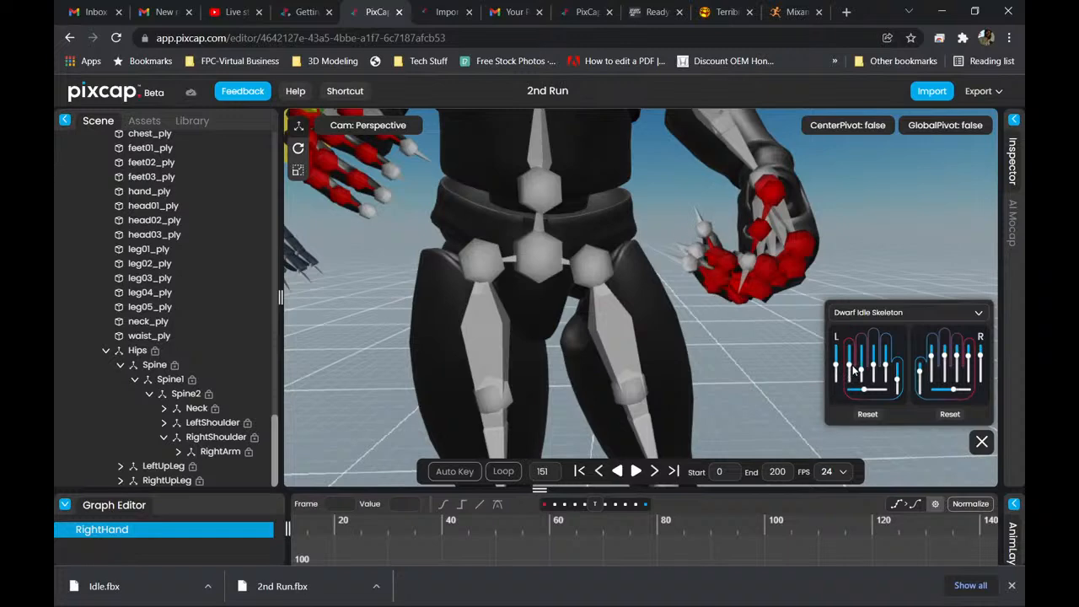
left_click_drag(803, 313, 577, 296)
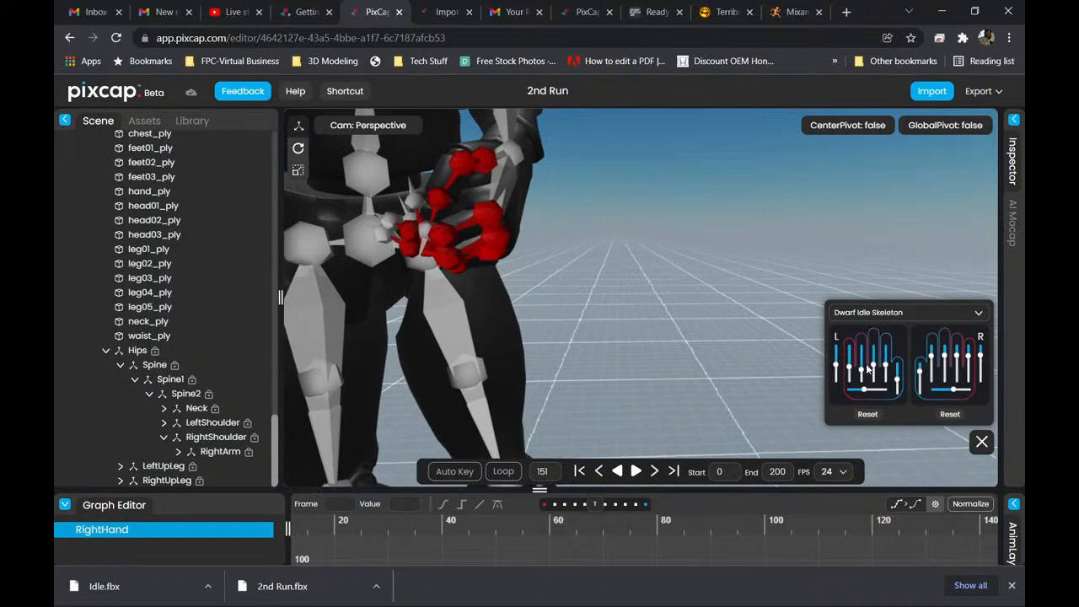
mouse_move(886, 367)
left_mouse_down()
mouse_move(887, 356)
mouse_move(888, 368)
left_mouse_up()
left_click_drag(592, 259, 775, 272)
left_click_drag(533, 253, 759, 253)
scroll(639, 221, "down", 5)
left_click_drag(638, 221, 626, 299)
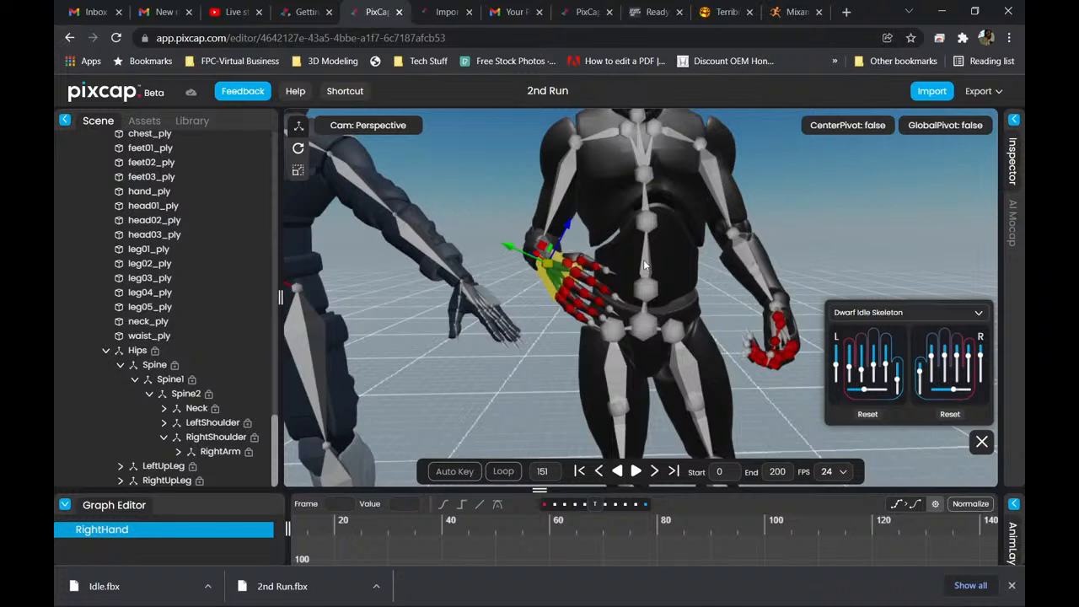
Examine the right-hand finger pose on the black Dwarf Idle figure beside the blue robot's open hands.
left_click_drag(597, 290, 517, 318)
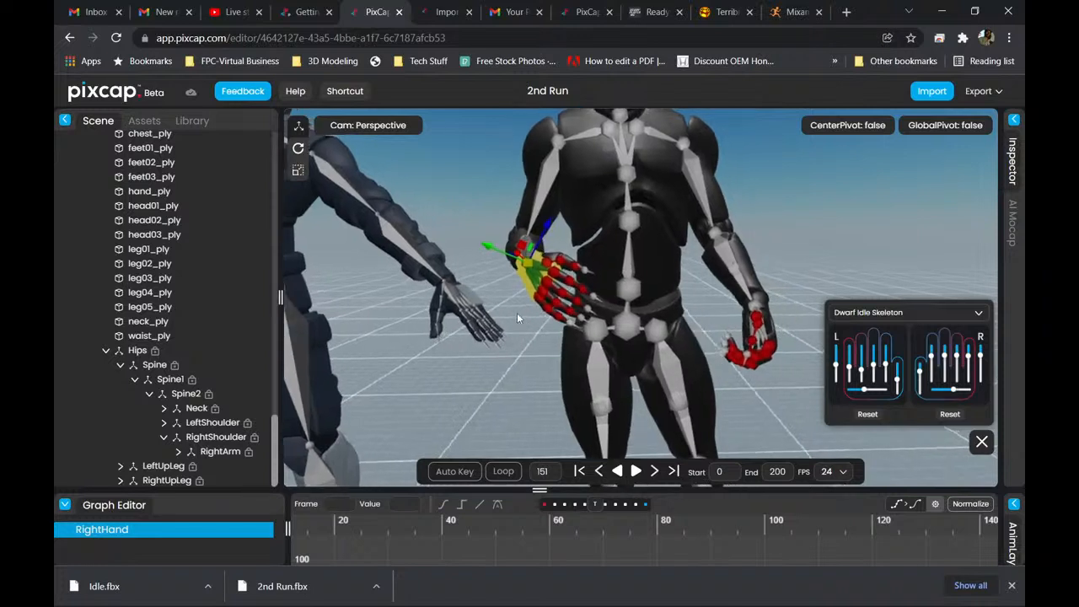
scroll(540, 311, "up", 2)
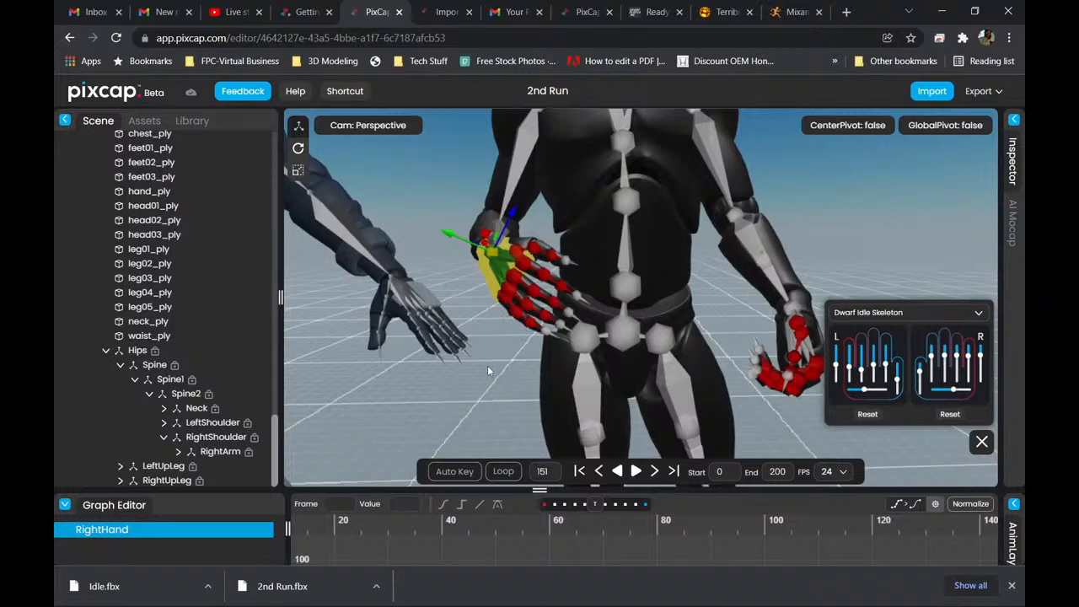
middle_click_drag(489, 367, 522, 326)
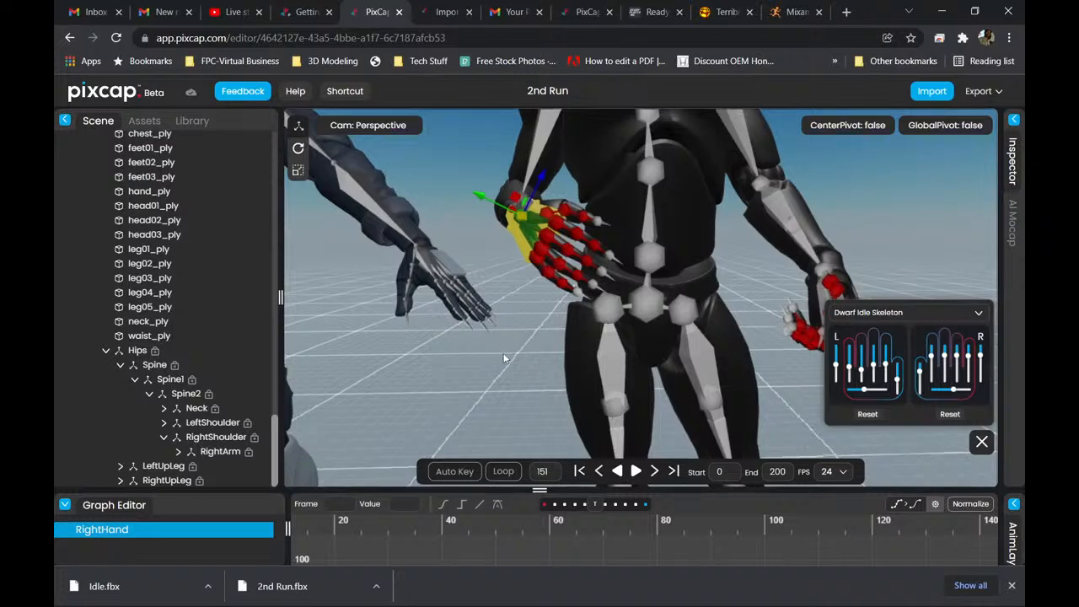
middle_click_drag(496, 353, 580, 319)
scroll(578, 317, "down", 4)
middle_click_drag(492, 336, 592, 319)
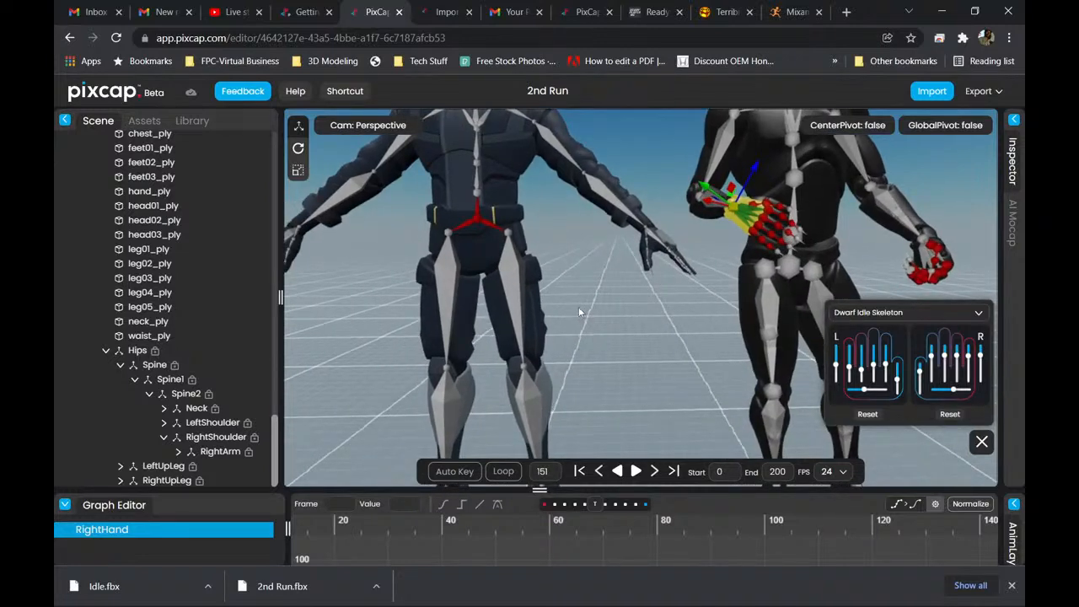
middle_click_drag(577, 312, 648, 312)
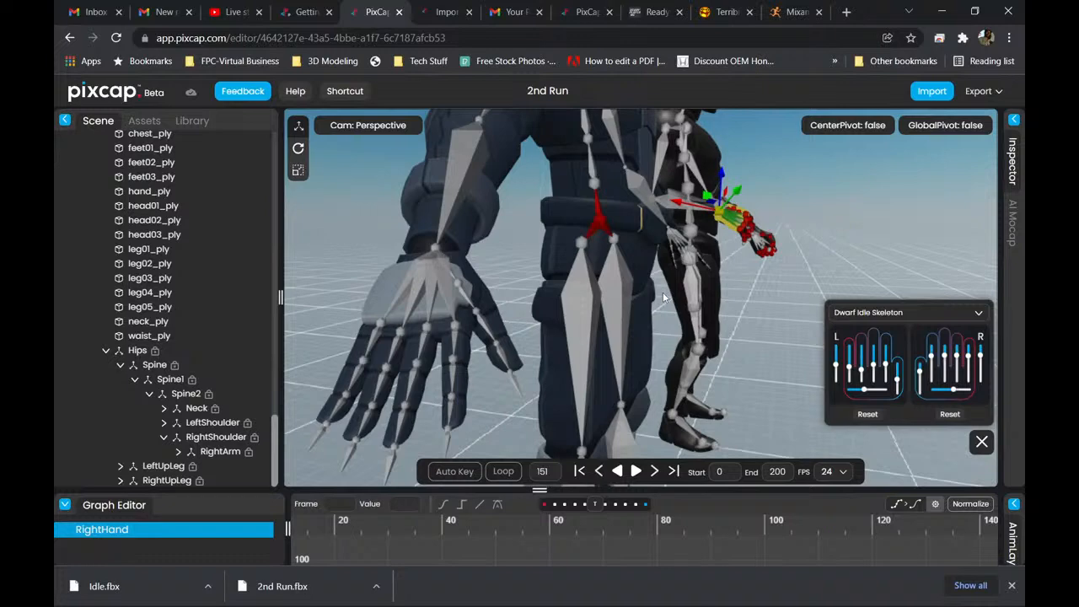
scroll(661, 303, "up", 3)
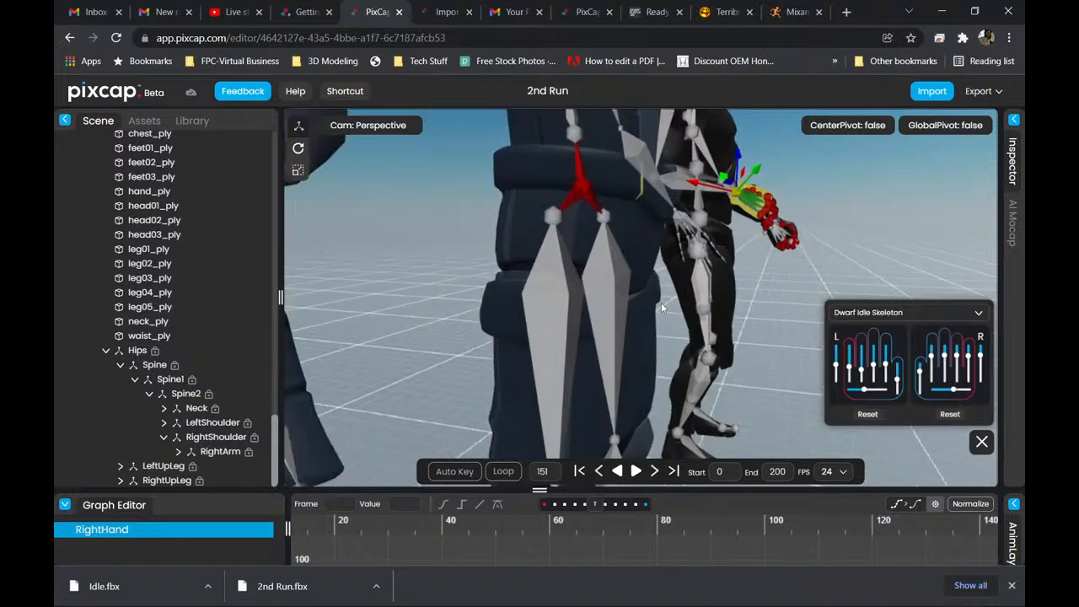
scroll(661, 305, "down", 4)
left_click_drag(661, 306, 640, 218)
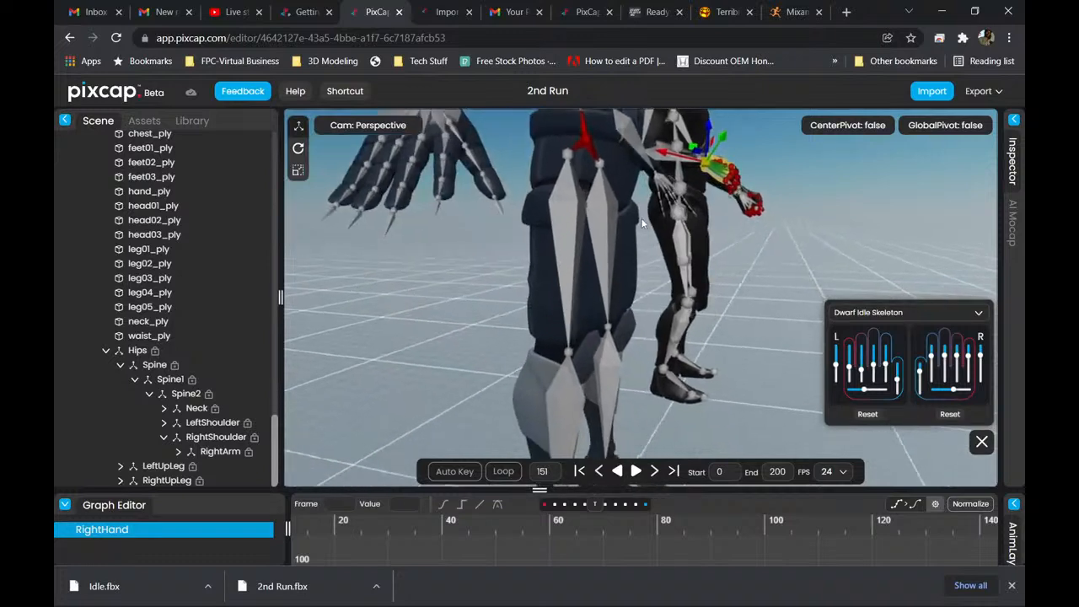
scroll(656, 293, "up", 2)
scroll(655, 294, "down", 4)
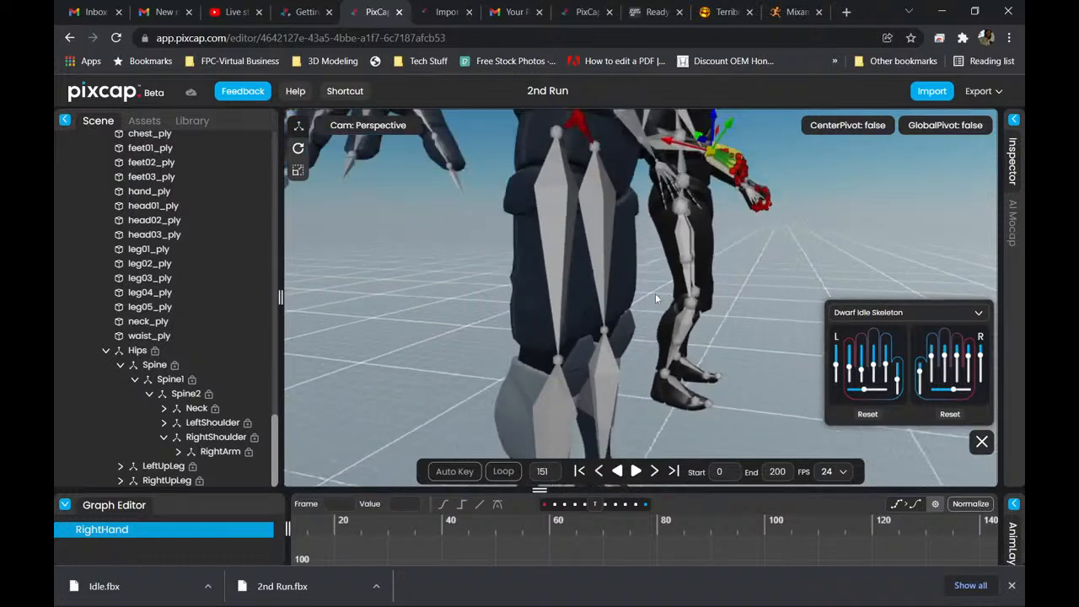
right_click_drag(656, 285, 594, 310)
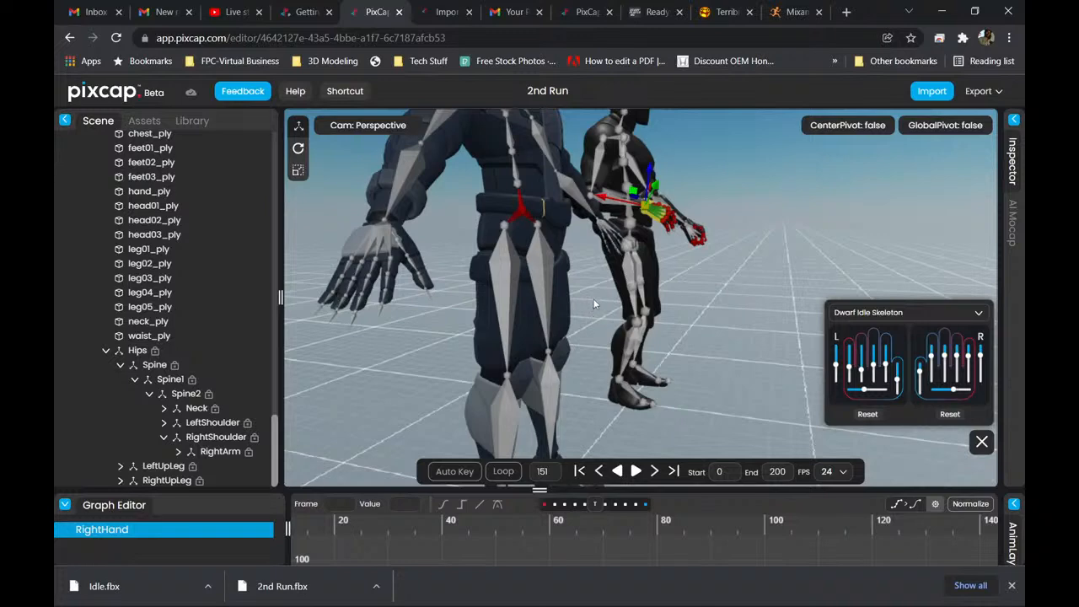
middle_click_drag(595, 274, 666, 302)
Deselect the right hand bone and inspect the curled fingers on both of the Dwarf Idle figure's hands up close.
key("super")
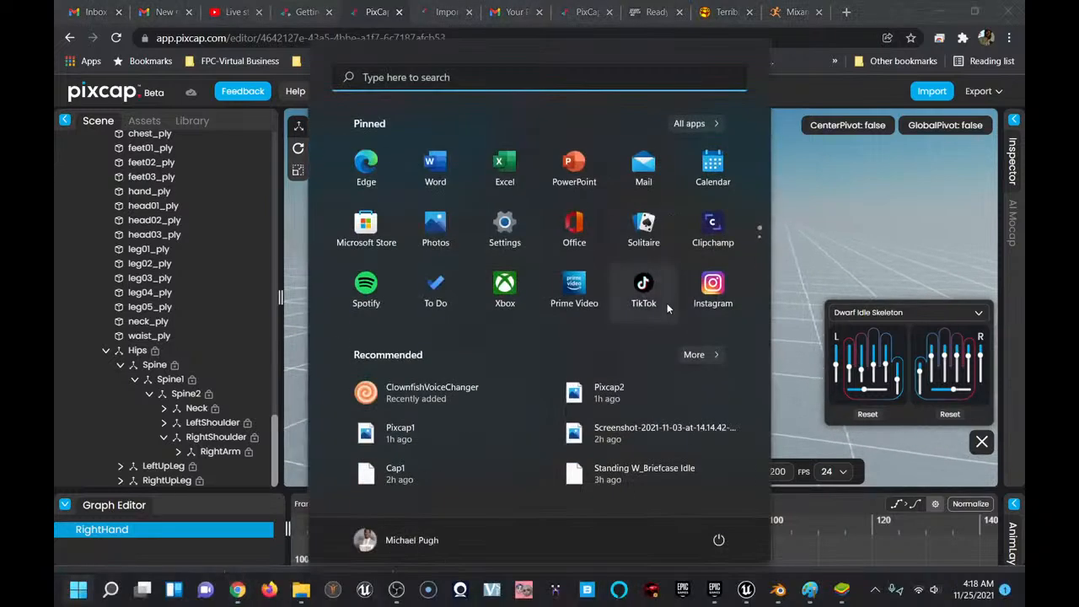
left_click(812, 246)
left_click_drag(780, 250, 694, 249, "alt")
scroll(694, 250, "down", 5)
scroll(694, 251, "up", 7)
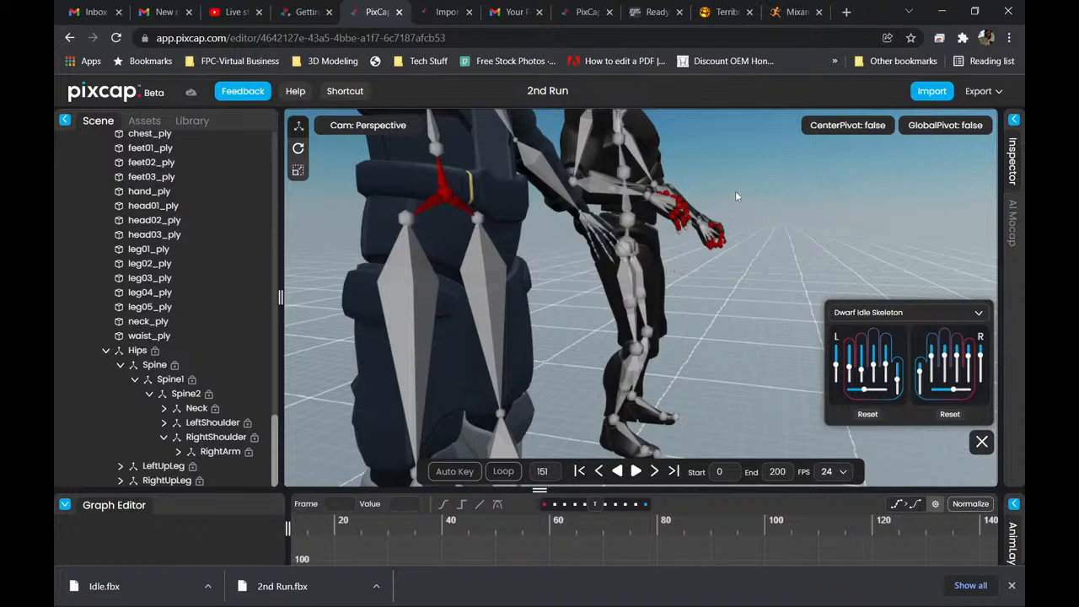
middle_click_drag(736, 194, 678, 360)
scroll(697, 337, "up", 4)
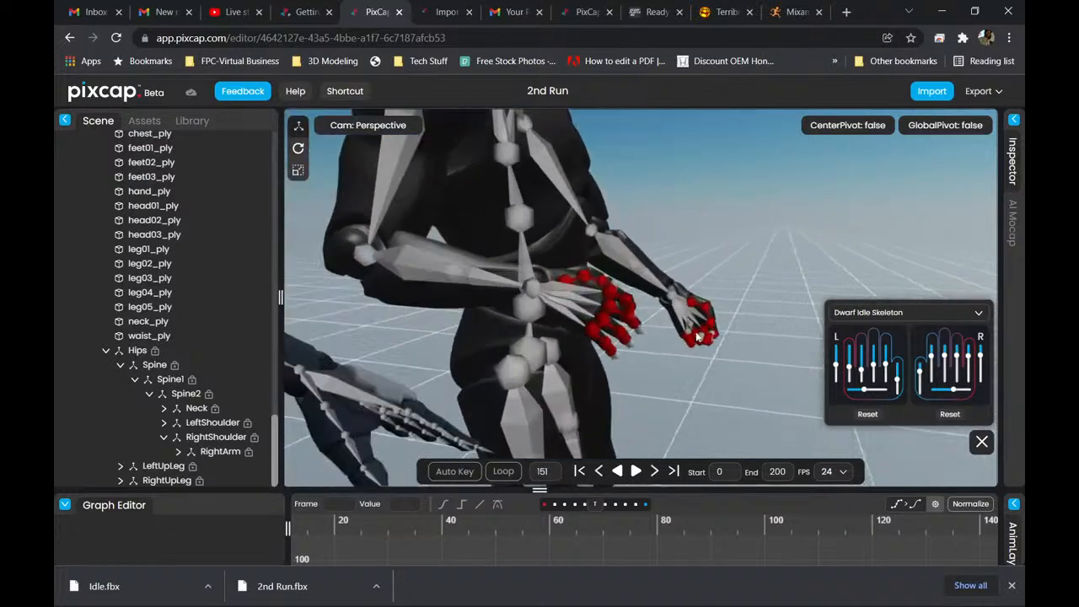
scroll(697, 337, "up", 2)
middle_click_drag(748, 258, 614, 301)
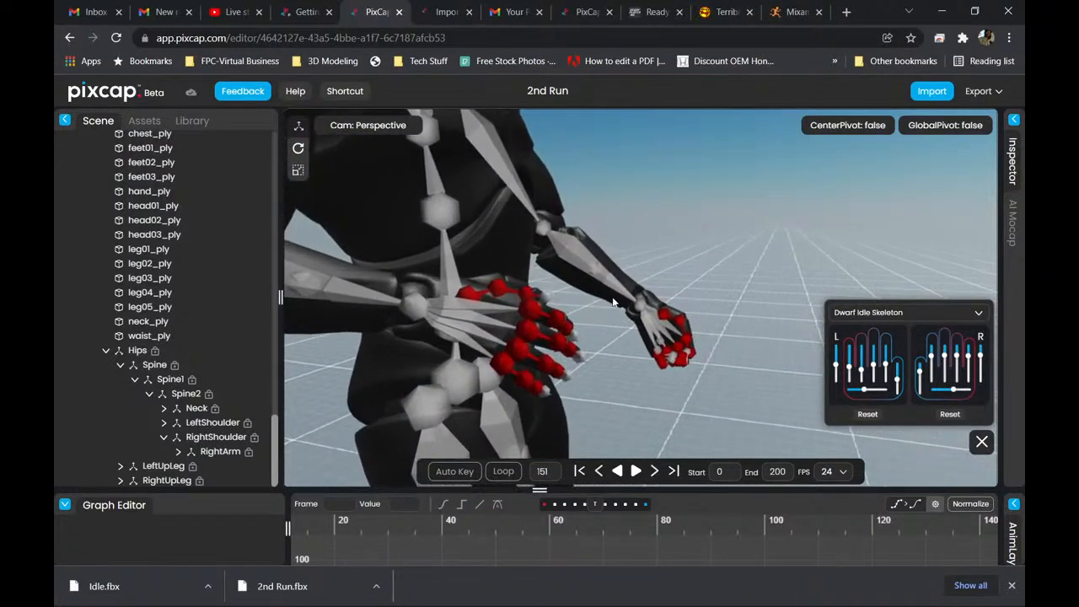
scroll(624, 303, "down", 6)
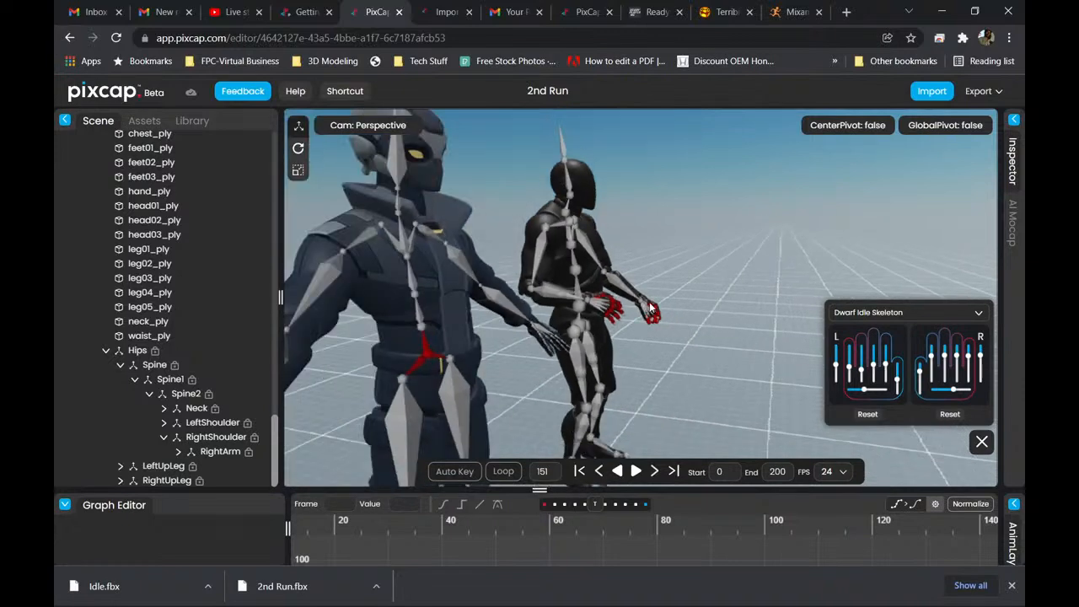
middle_click_drag(690, 310, 864, 249)
middle_click_drag(795, 261, 808, 220)
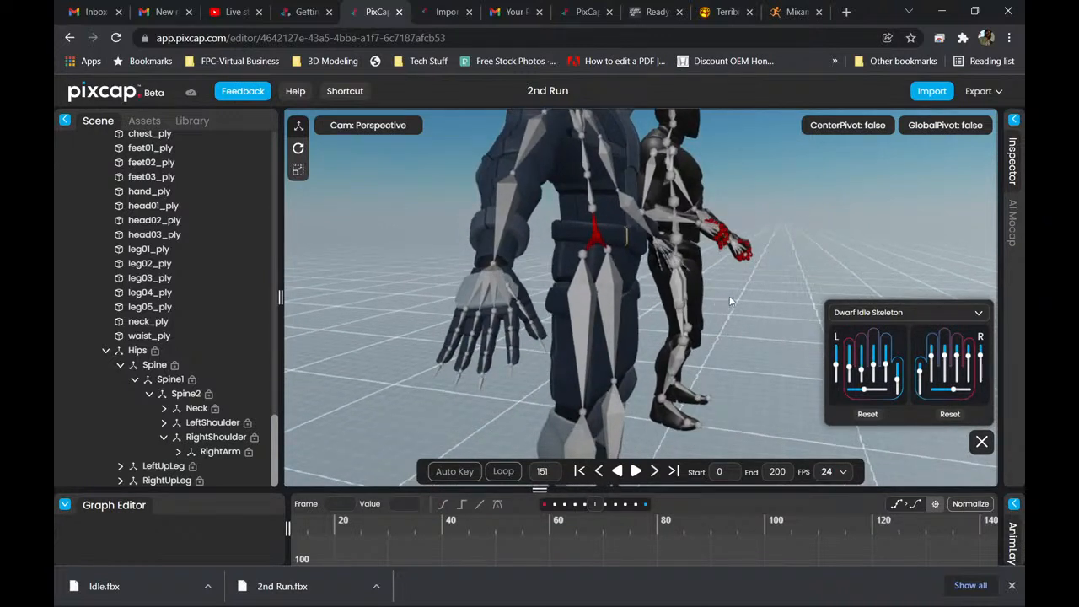
scroll(731, 302, "up", 4)
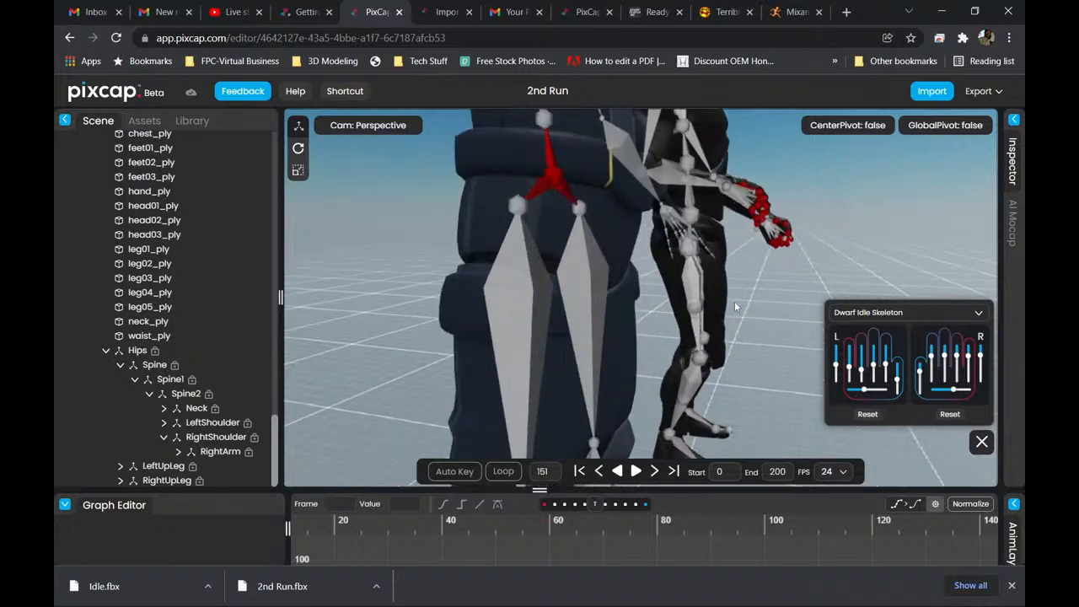
scroll(736, 306, "down", 3)
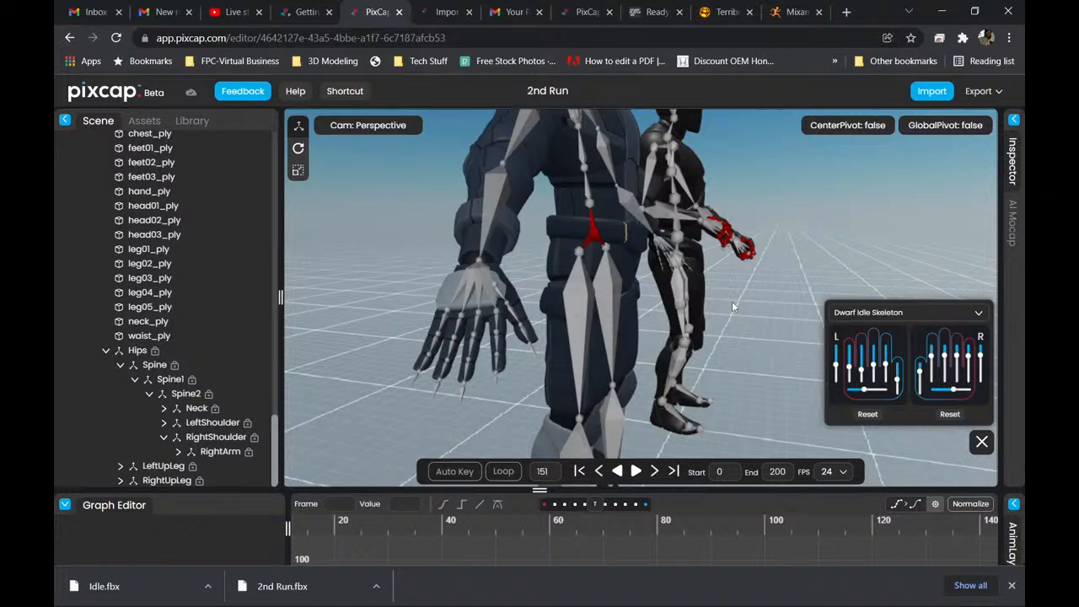
middle_click_drag(663, 305, 571, 242)
scroll(606, 251, "down", 6)
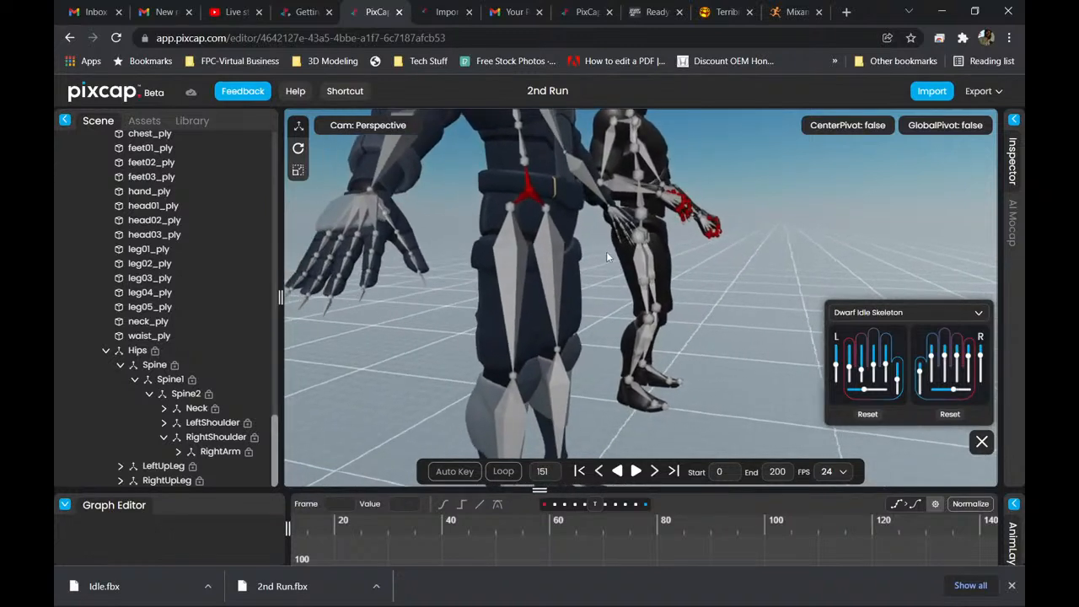
scroll(639, 259, "up", 3)
middle_click_drag(638, 259, 614, 291)
scroll(577, 379, "up", 3)
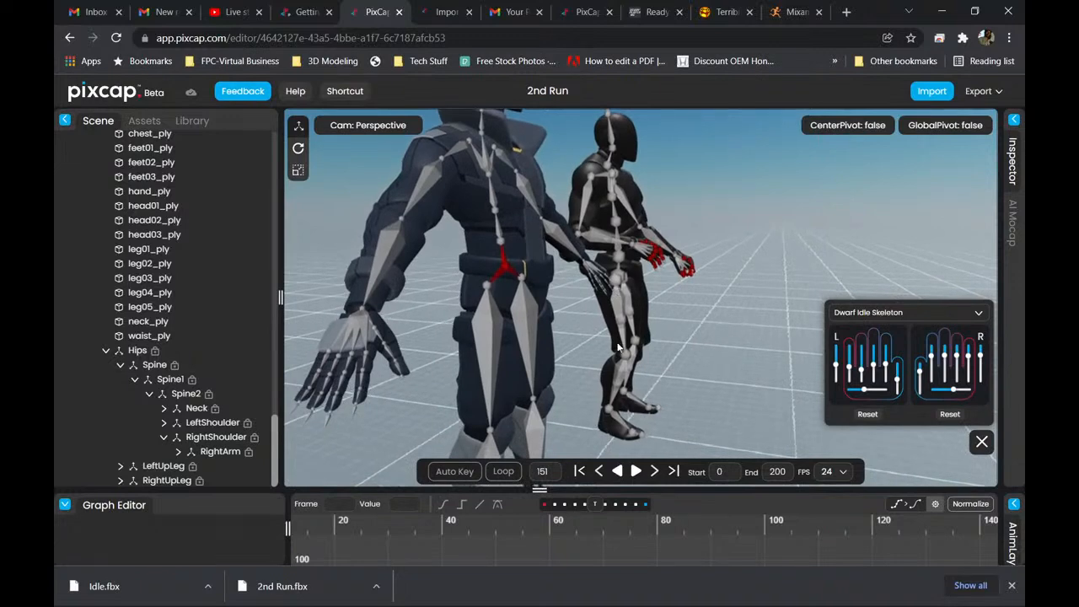
scroll(590, 352, "up", 4)
left_click_drag(705, 300, 738, 316)
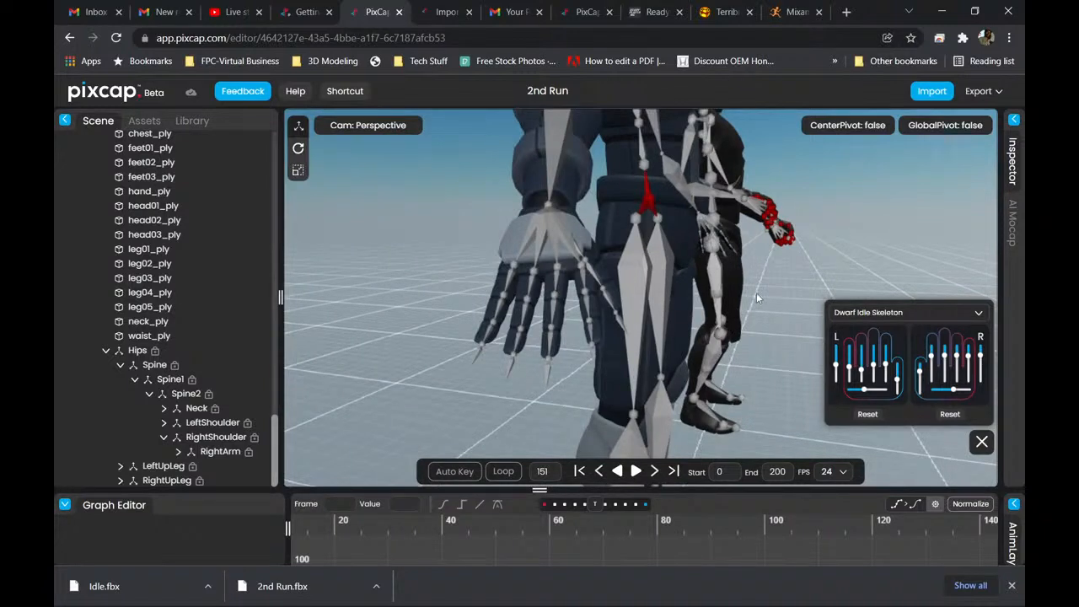
left_click_drag(754, 303, 711, 290)
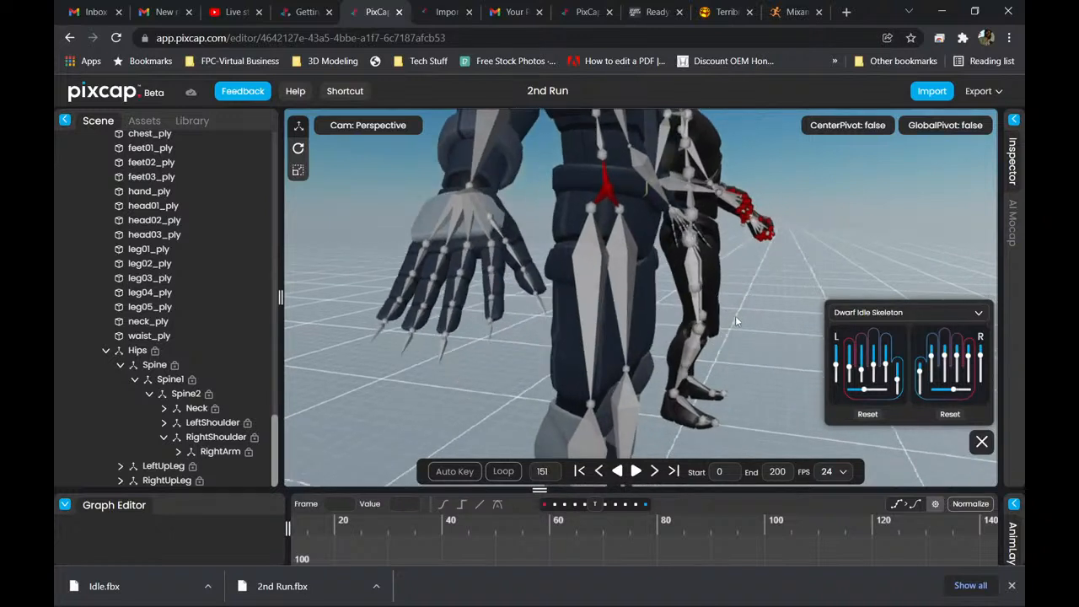
mouse_move(744, 318)
left_mouse_down()
mouse_move(673, 311)
mouse_move(604, 323)
mouse_move(673, 310)
mouse_move(742, 317)
left_mouse_up()
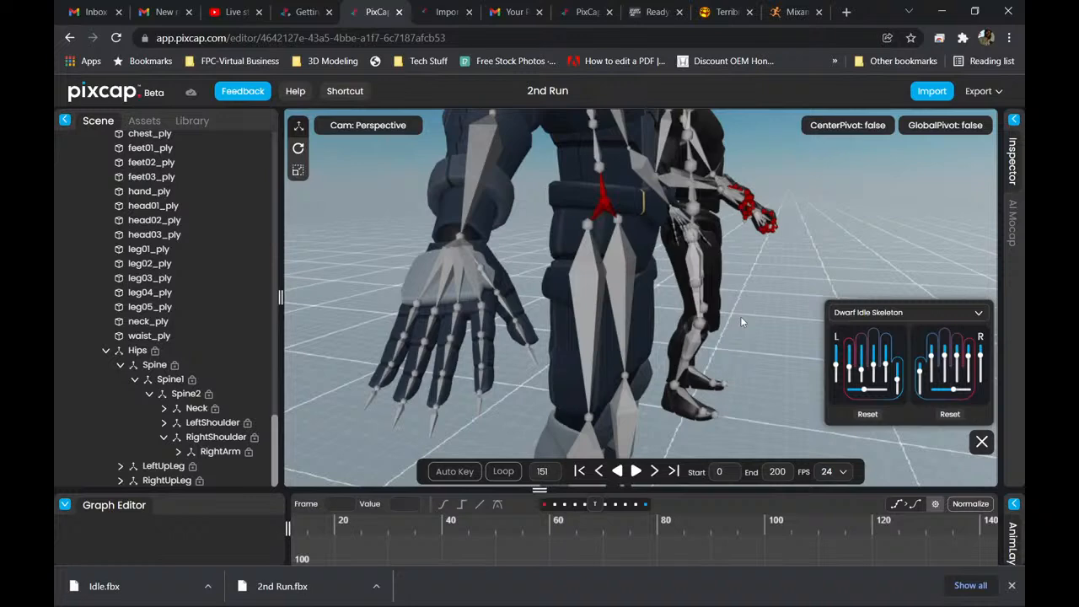
scroll(734, 307, "down", 2)
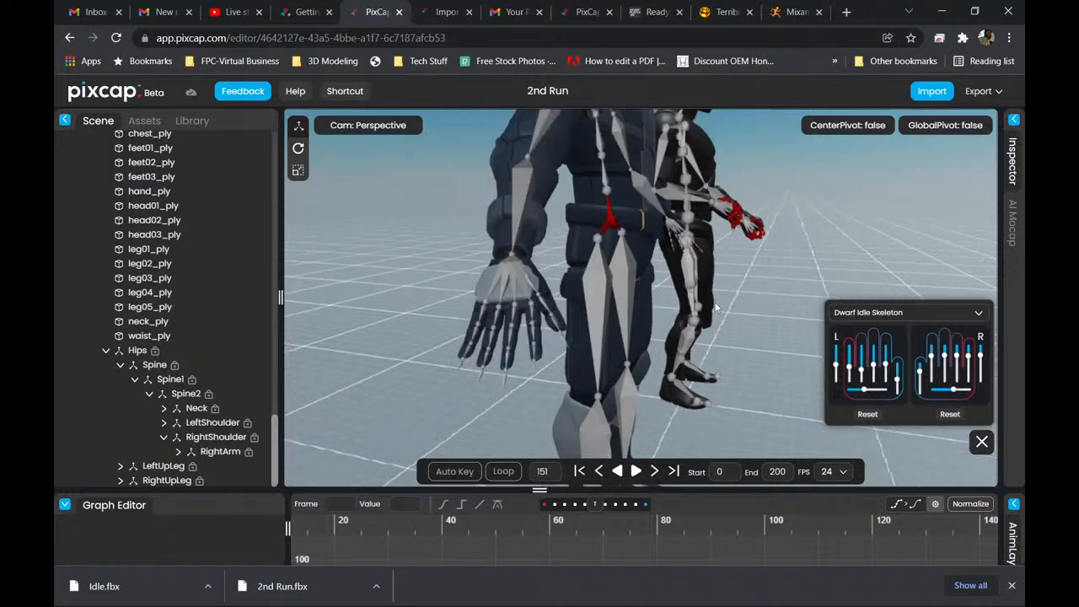
Compare the Dwarf Idle figure's finger poses in close-up with the blue robot's straight fingers.
right_click_drag(732, 304, 677, 322)
scroll(683, 312, "down", 2)
scroll(691, 305, "down", 1)
scroll(697, 290, "up", 5)
right_click_drag(742, 244, 637, 314)
scroll(710, 289, "up", 5)
right_click_drag(753, 234, 651, 378)
right_click_drag(767, 256, 691, 353)
scroll(699, 332, "up", 3)
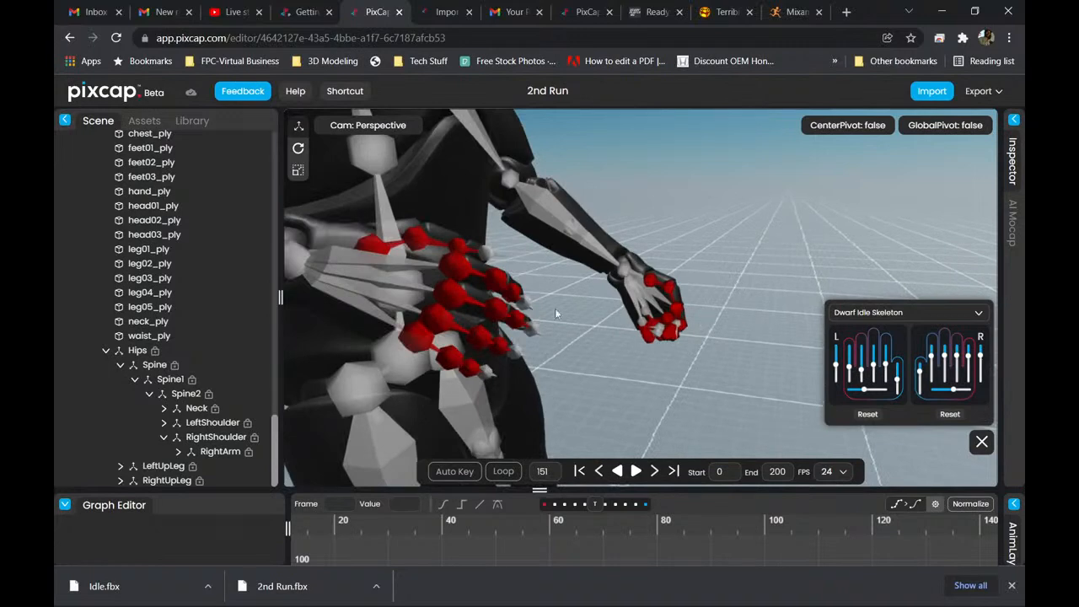
right_click_drag(523, 299, 598, 260)
scroll(599, 260, "down", 2)
right_click_drag(736, 324, 790, 253)
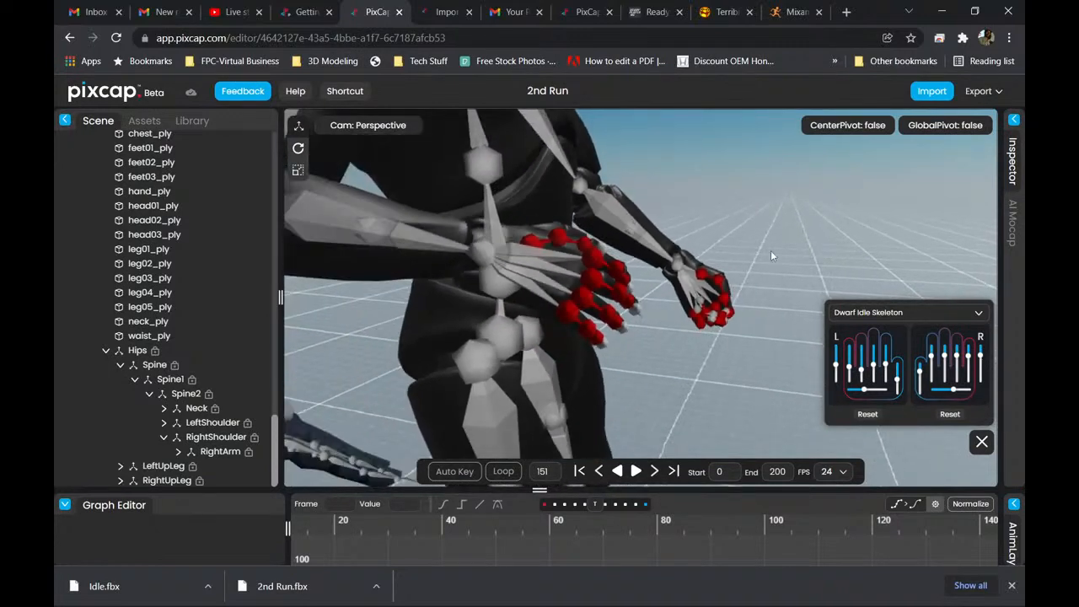
scroll(601, 247, "down", 4)
scroll(601, 250, "down", 5)
right_click_drag(627, 338, 675, 271)
scroll(679, 273, "up", 6)
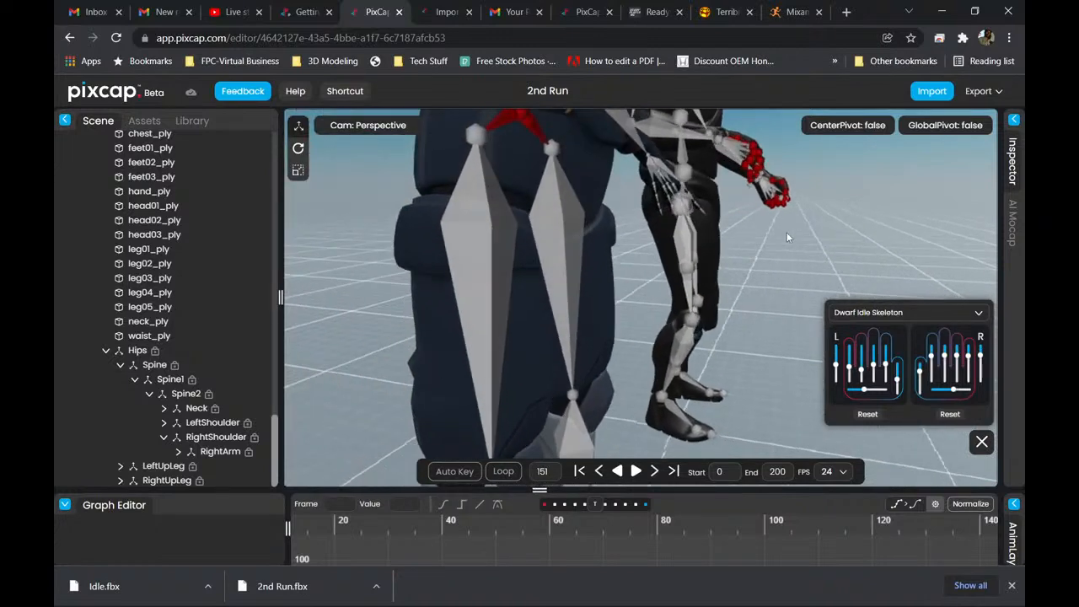
scroll(658, 236, "down", 3)
scroll(675, 238, "up", 1)
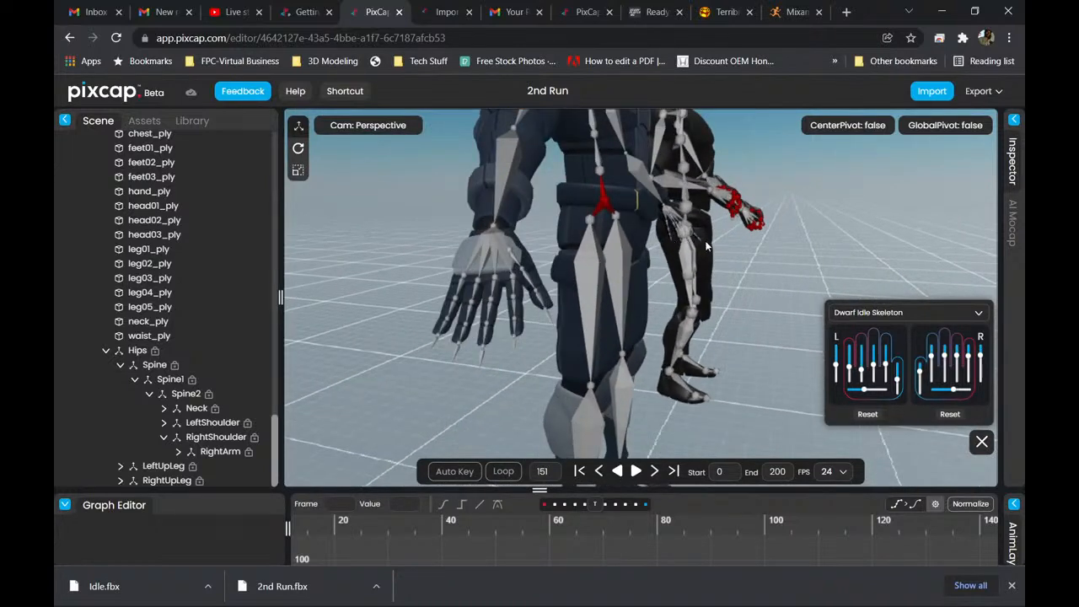
Switch the hand pose controls to Mr Robot Skeleton and partly curl all the fingers of both hands together.
left_click(913, 314)
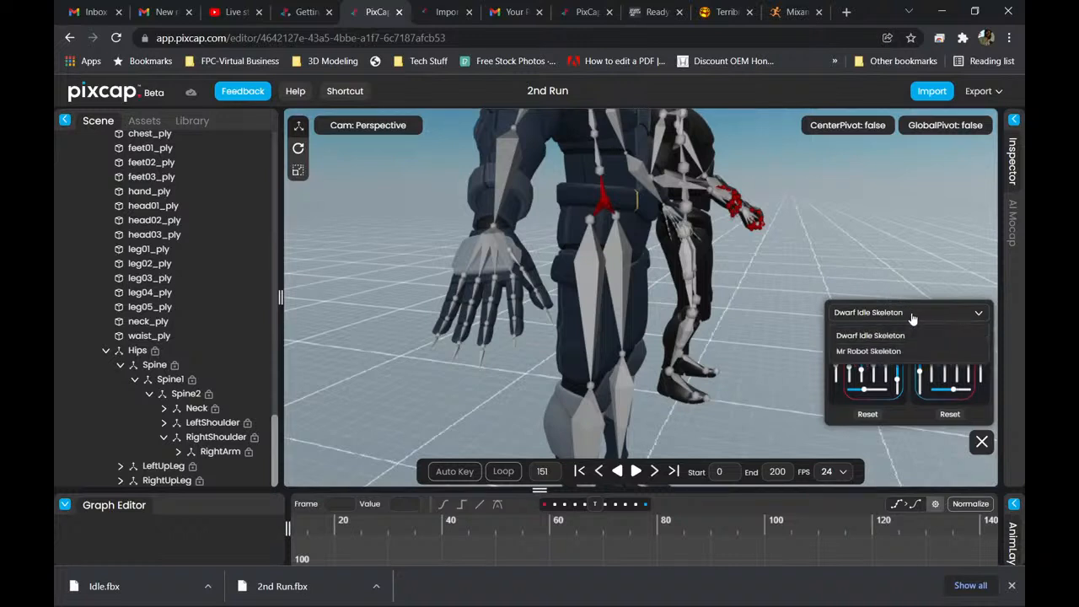
left_click(869, 352)
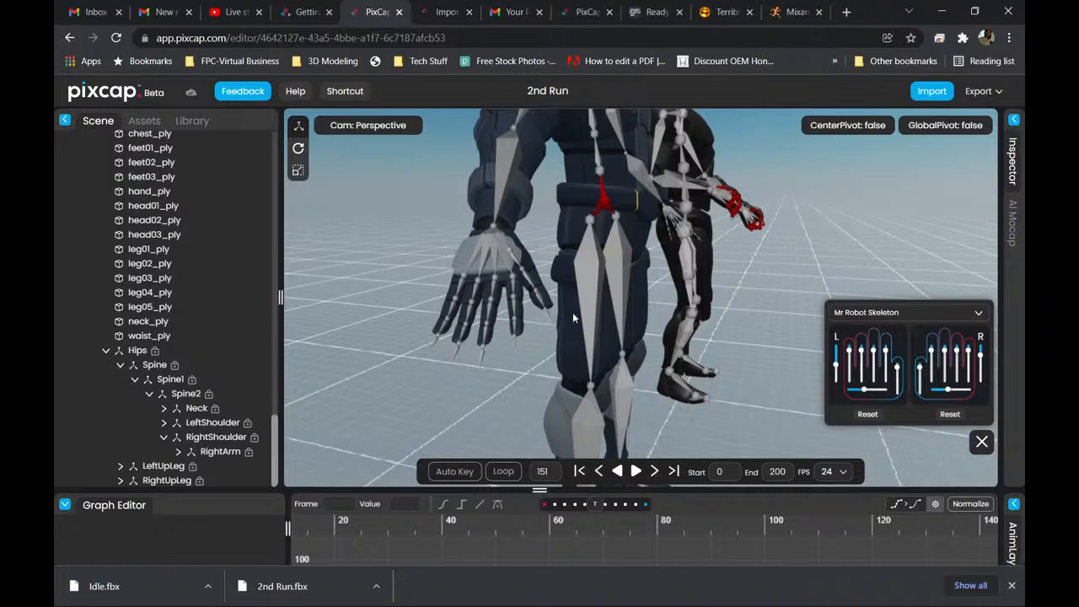
scroll(543, 311, "up", 5)
scroll(543, 311, "down", 4)
mouse_move(836, 369)
left_mouse_down()
mouse_move(837, 384)
mouse_move(837, 359)
left_mouse_up()
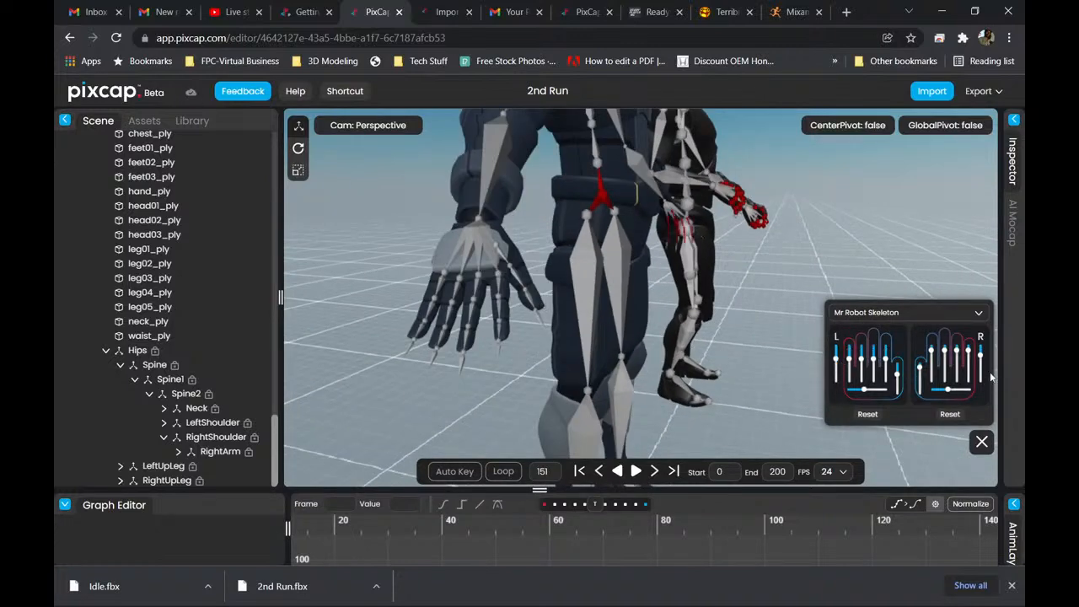
mouse_move(981, 359)
left_mouse_down()
mouse_move(970, 384)
mouse_move(973, 372)
left_mouse_up()
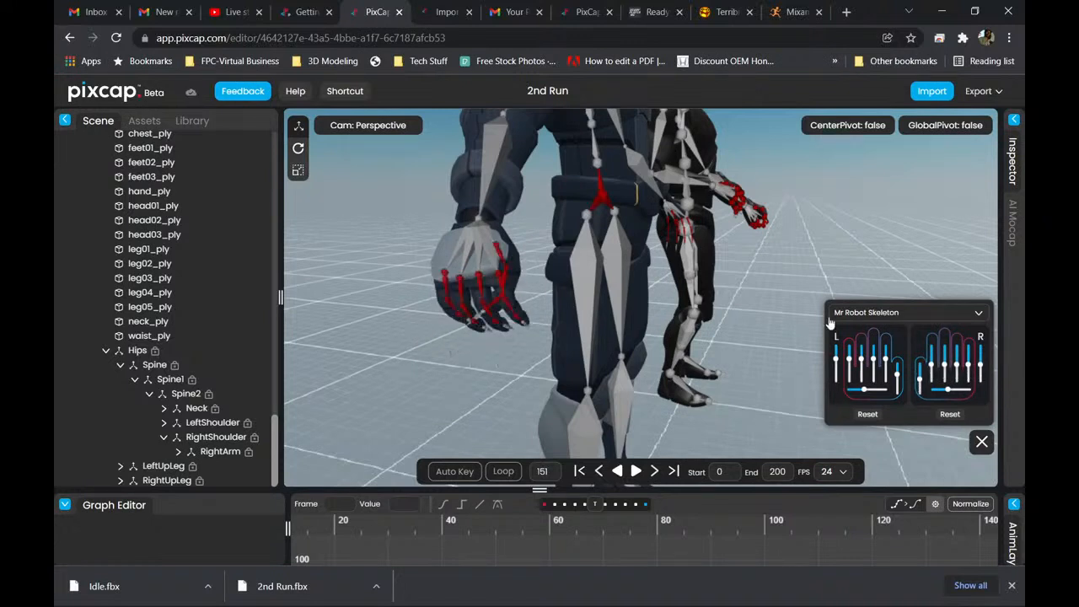
Review the finger poses of both characters from the front and the side.
scroll(778, 280, "down", 3)
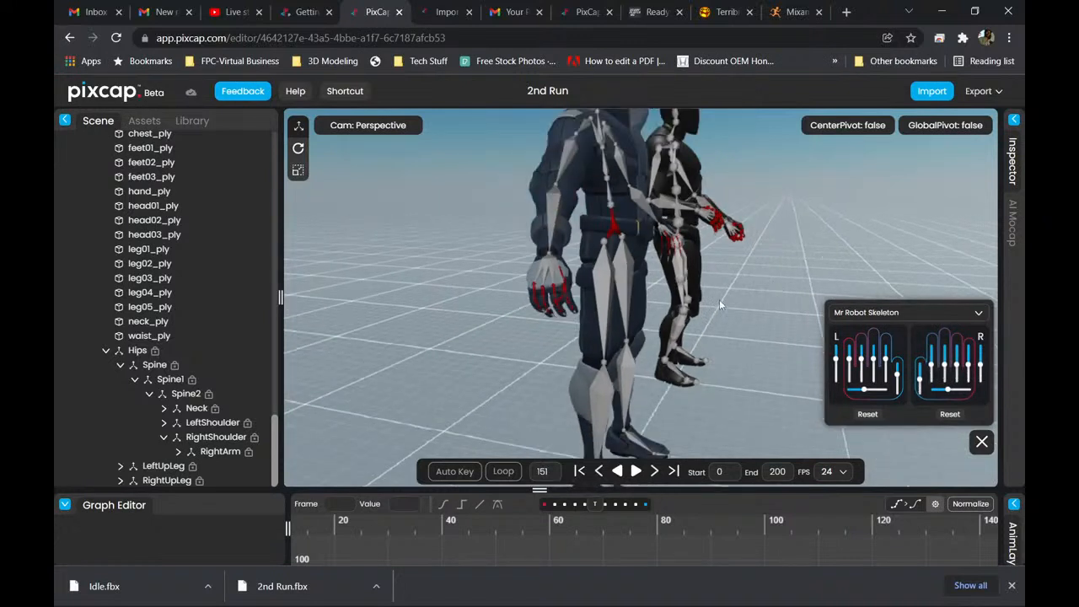
left_click_drag(733, 304, 663, 287)
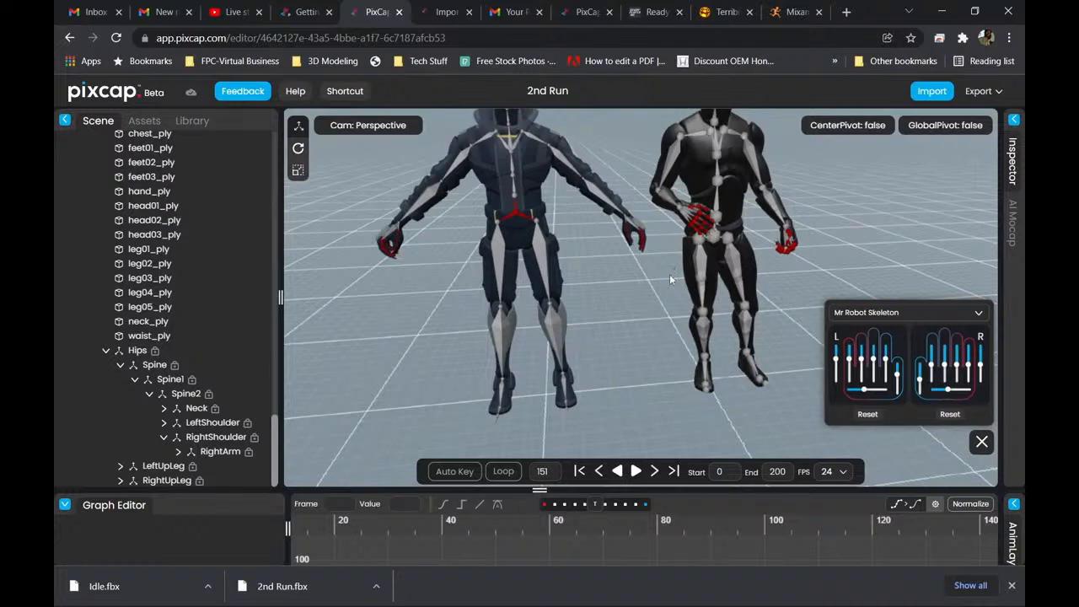
middle_click_drag(641, 284, 679, 376)
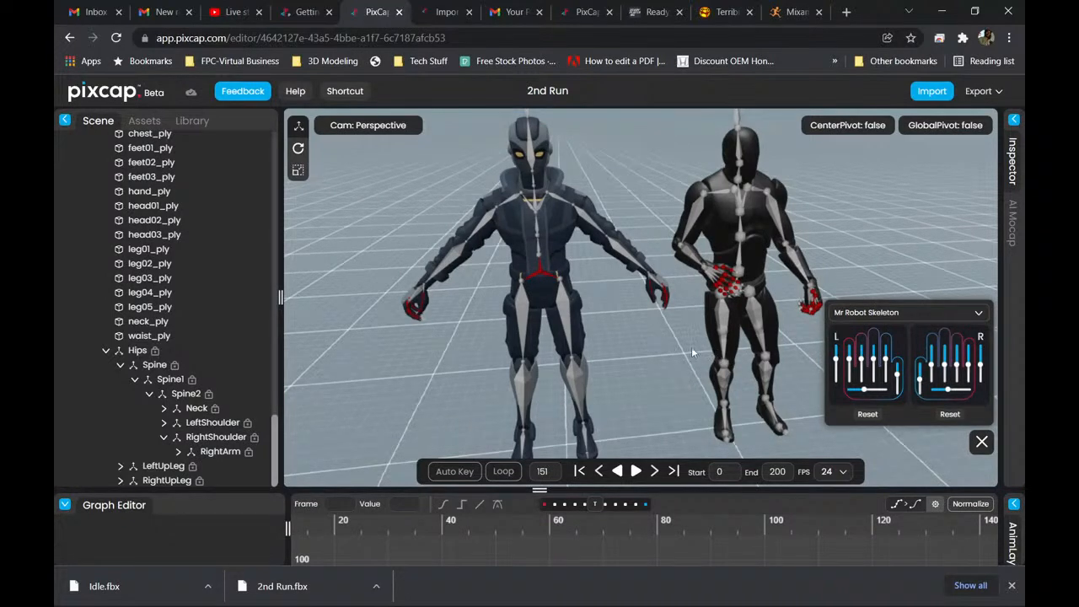
left_click_drag(692, 353, 761, 322)
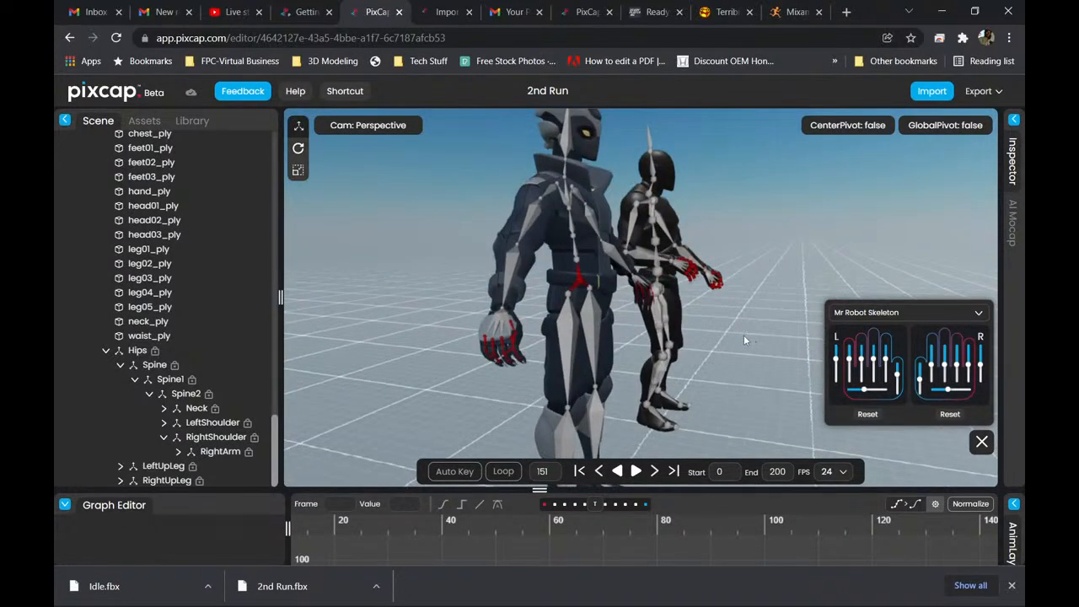
Inspect the curled fingers on both characters' hands from a distance and up close.
scroll(738, 335, "up", 5)
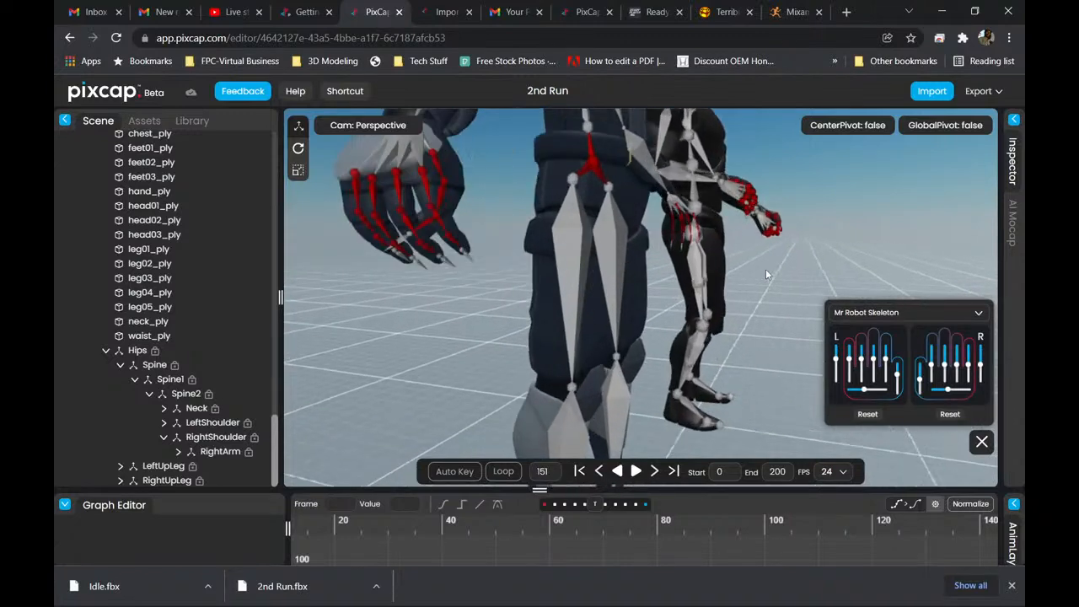
right_click_drag(762, 258, 764, 353)
scroll(763, 347, "down", 5)
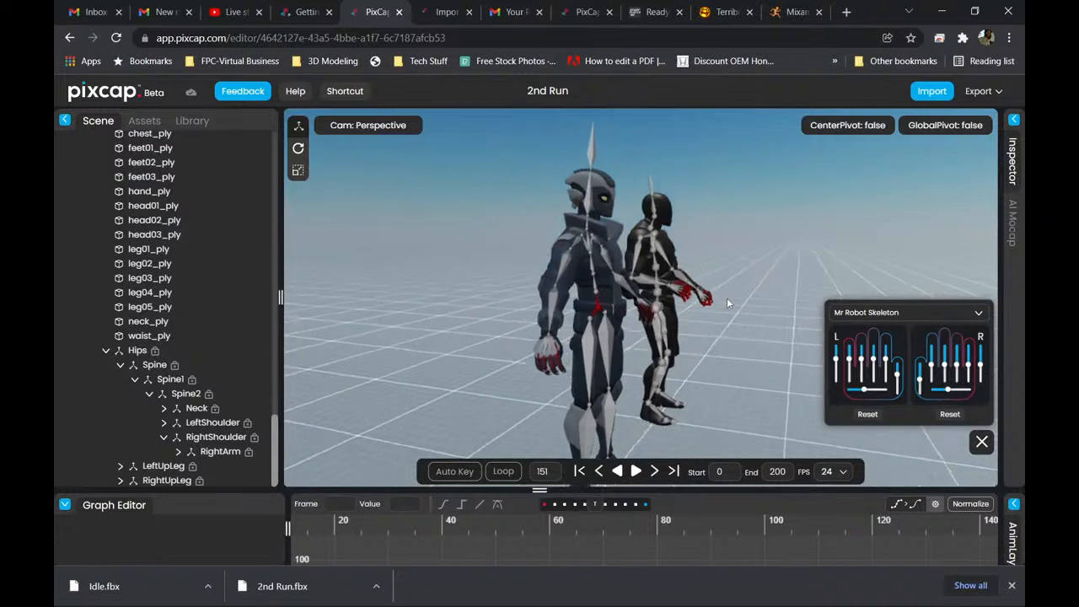
scroll(691, 315, "up", 2)
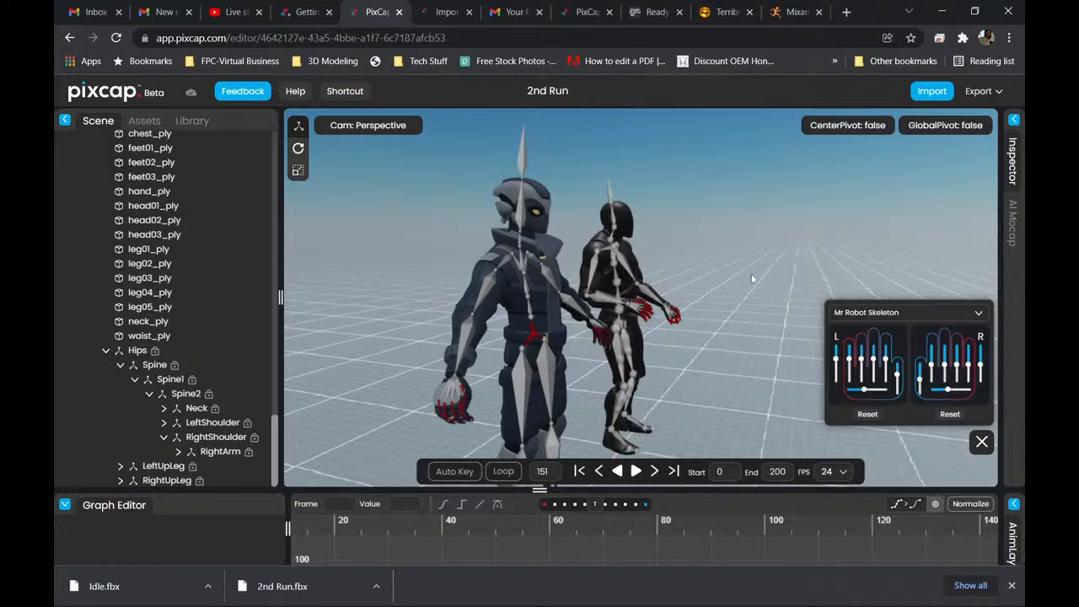
scroll(717, 272, "up", 4)
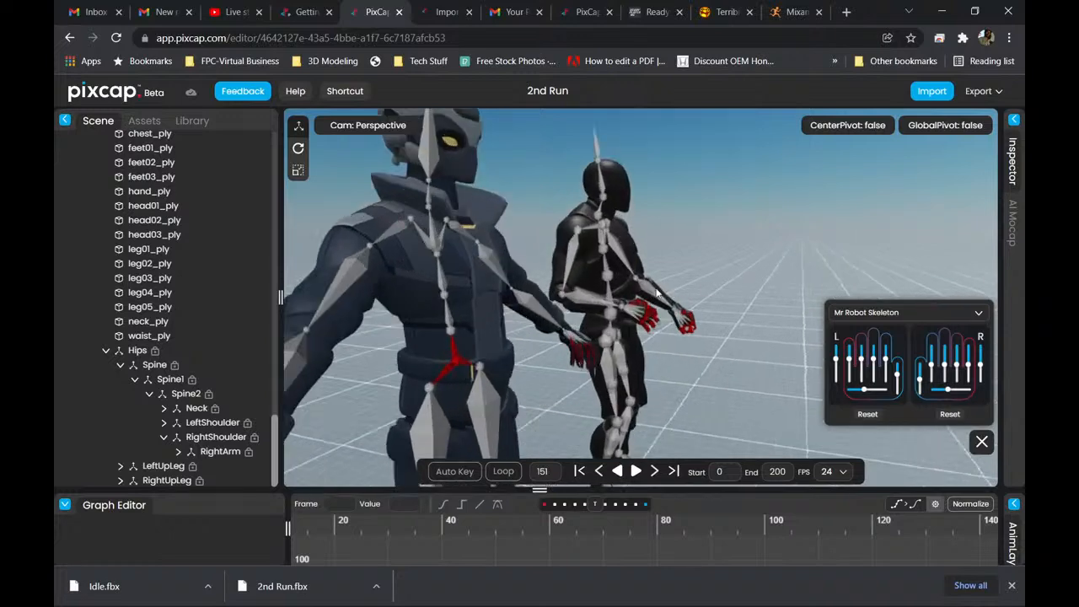
scroll(758, 318, "up", 5)
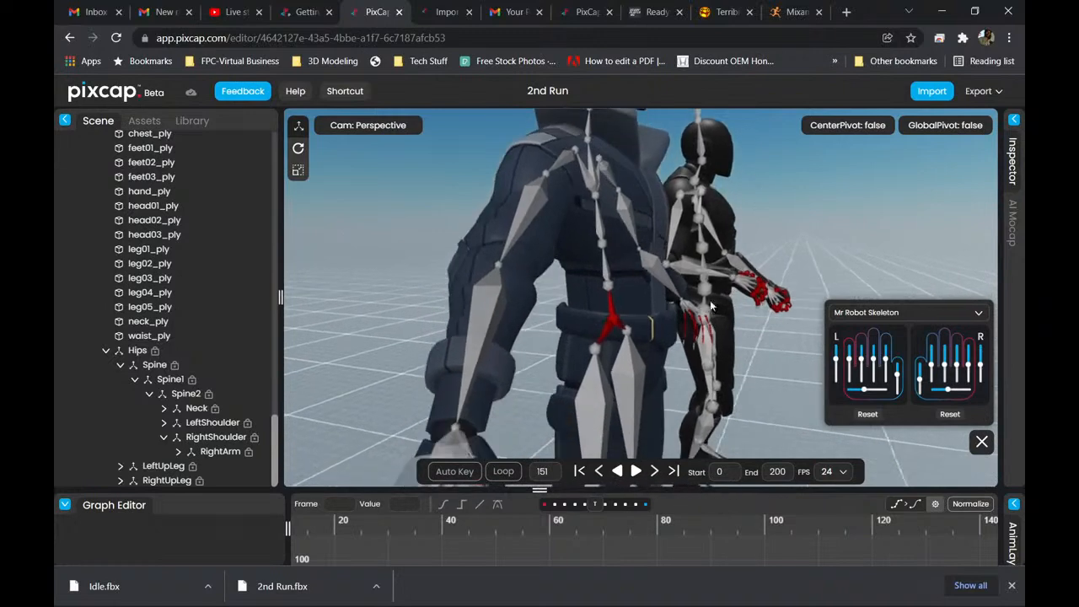
middle_click_drag(709, 216, 709, 210)
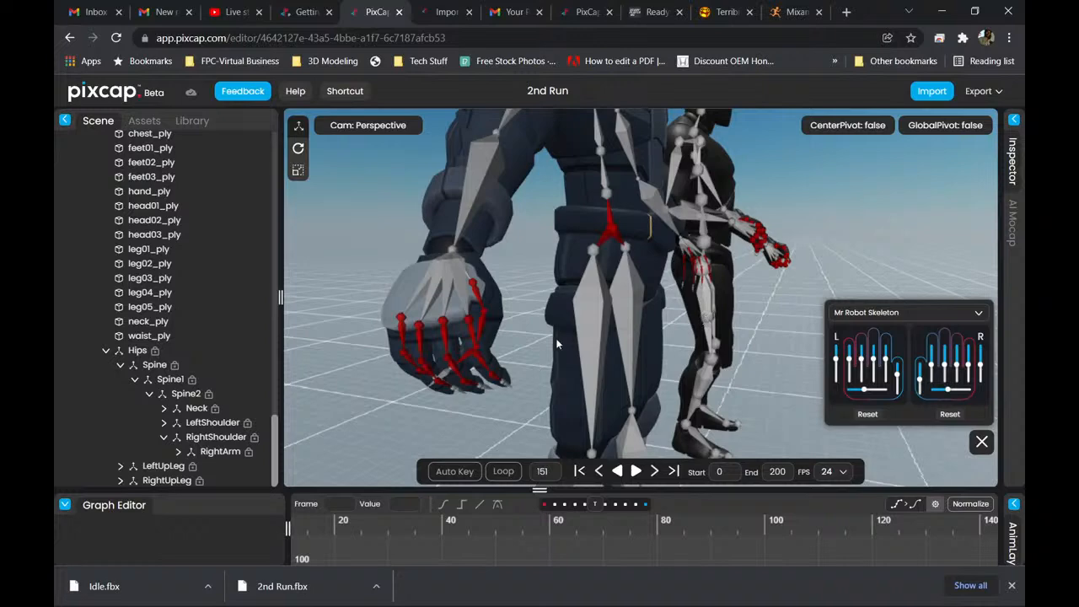
left_click_drag(535, 338, 625, 316)
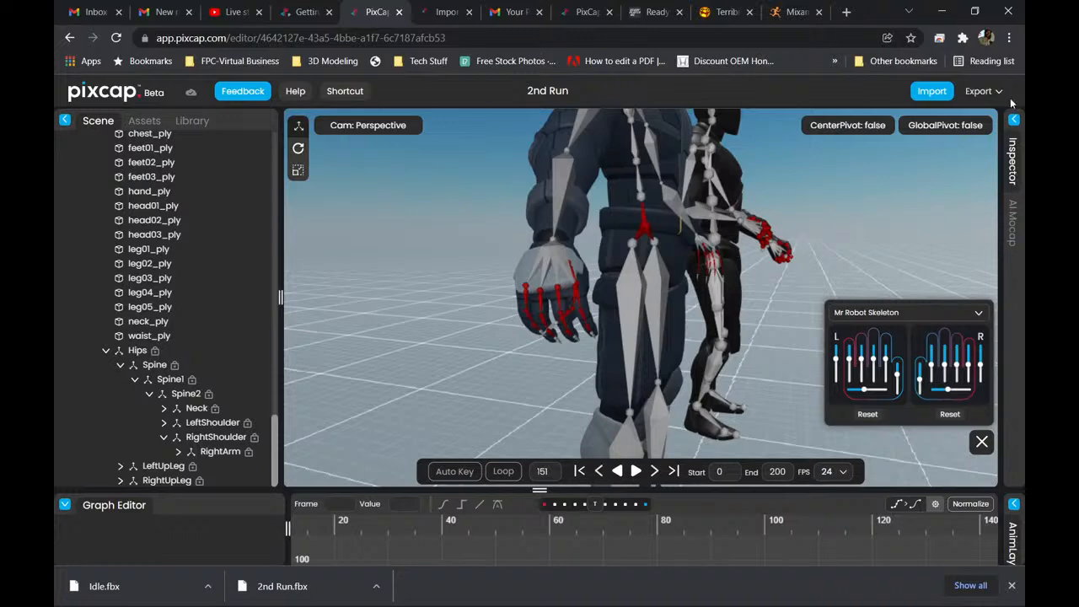
Open AI Mocap and scrub the sample yoga video to the low lunge frame at 0:03:37.
left_click(1015, 223)
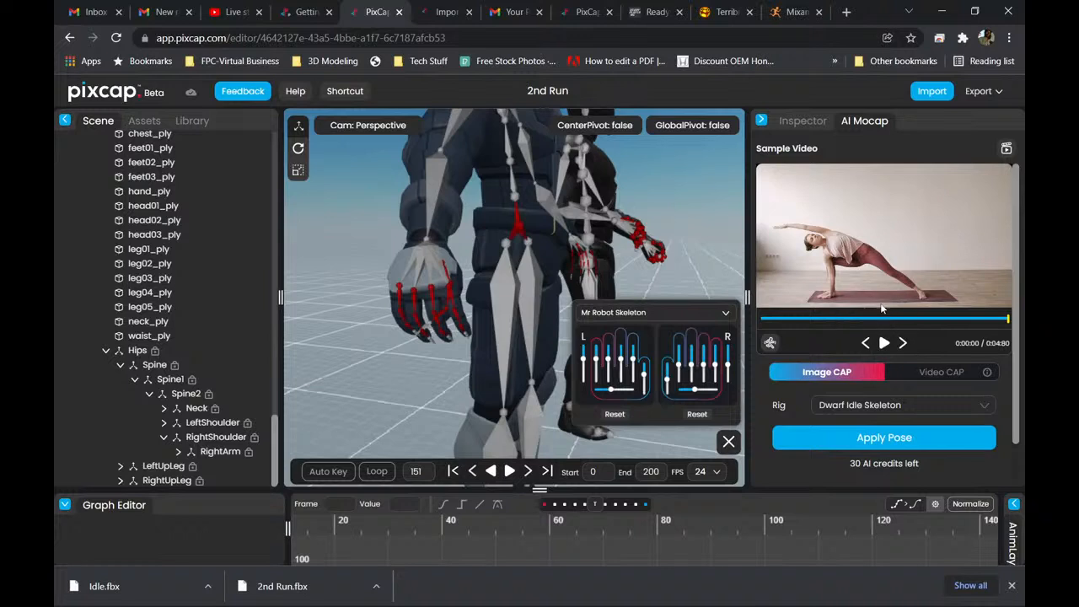
left_click(899, 320)
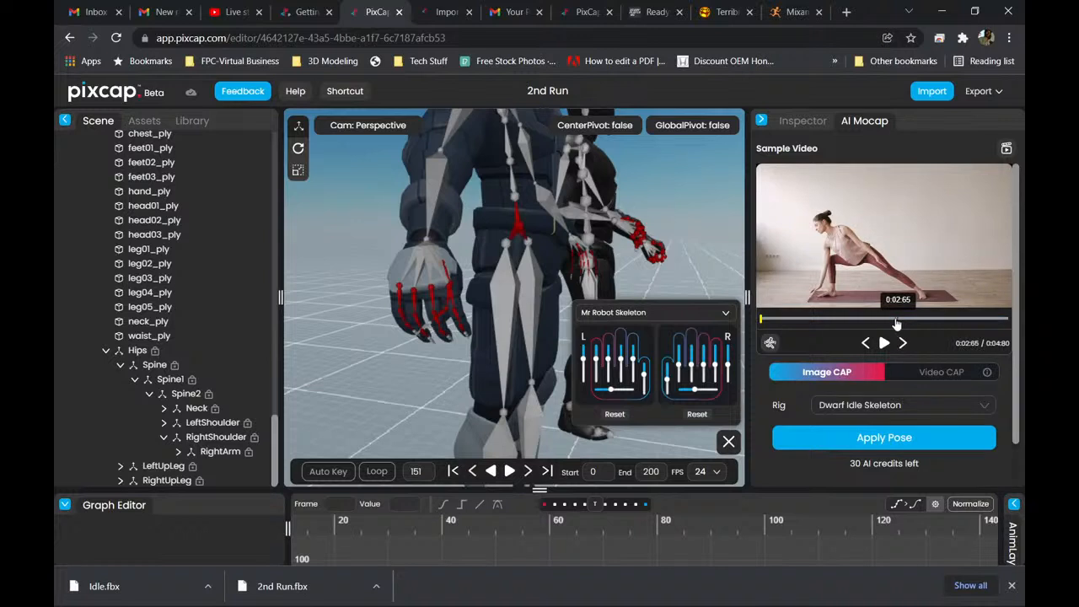
left_click(833, 320)
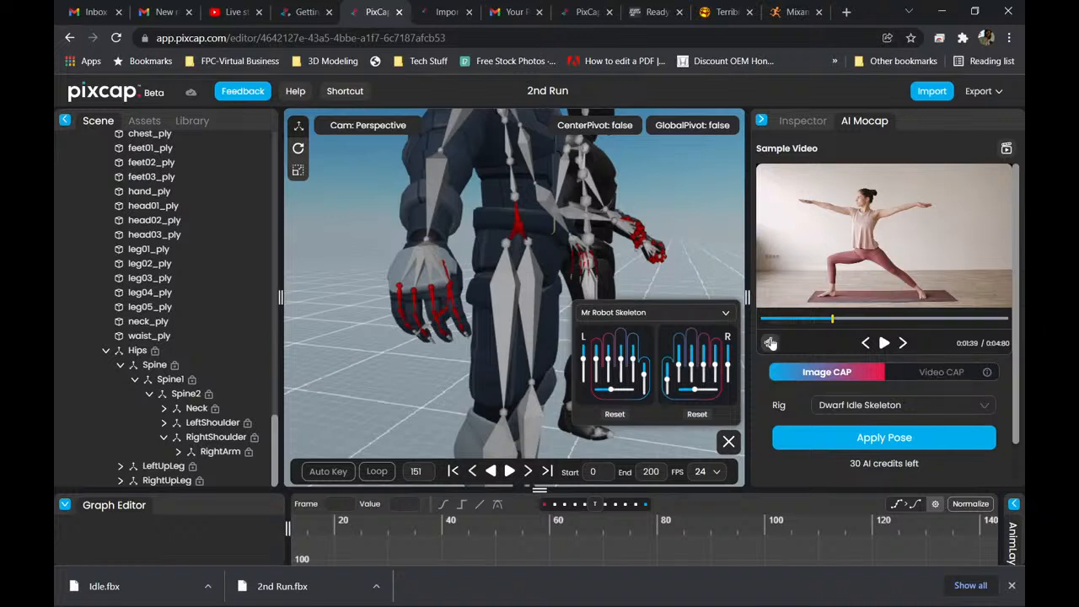
left_click(902, 319)
left_click(934, 319)
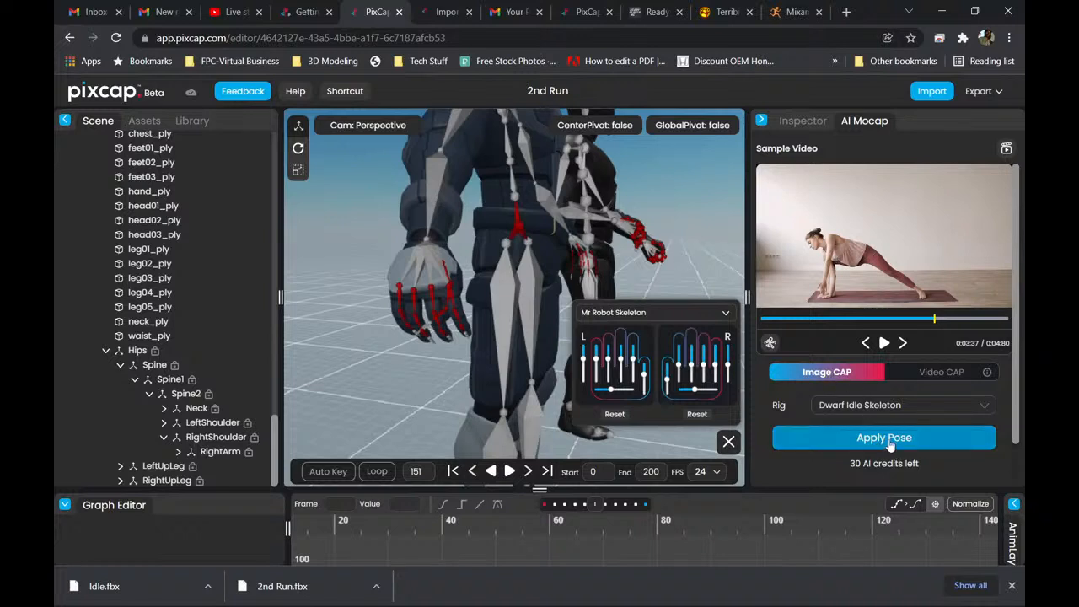
Bring both characters into view and check which rigs the captured image pose can be applied to.
scroll(512, 212, "down", 3)
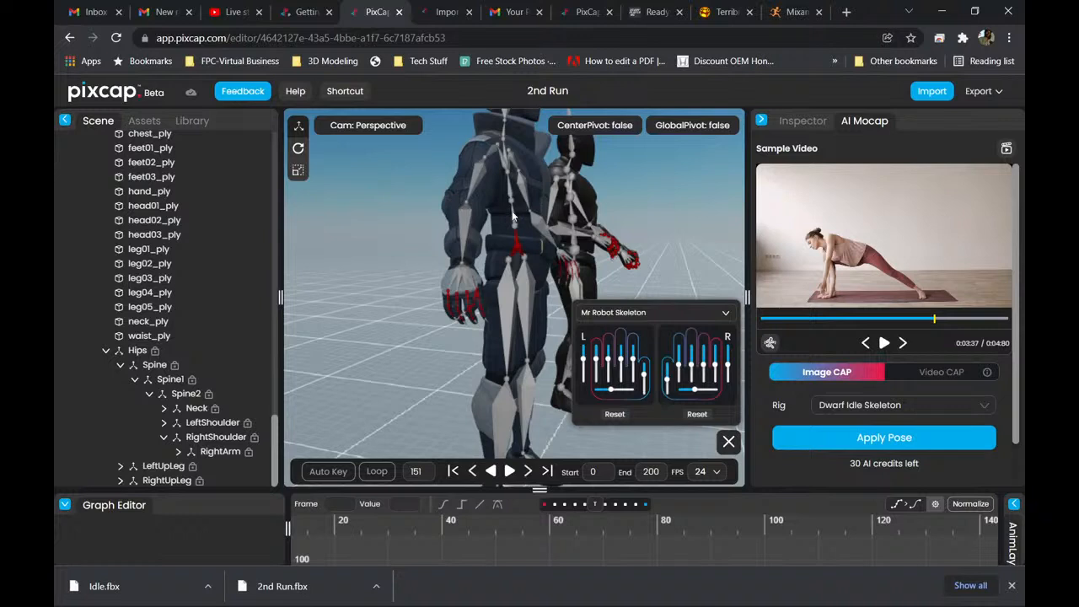
left_click_drag(531, 223, 502, 208)
right_click_drag(503, 207, 493, 292)
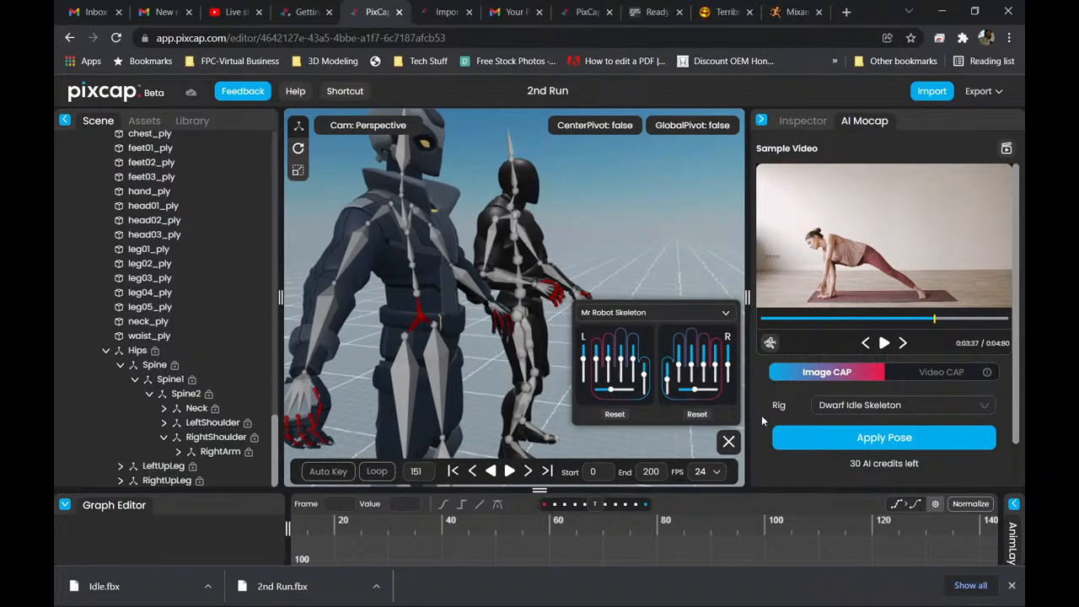
left_click(907, 407)
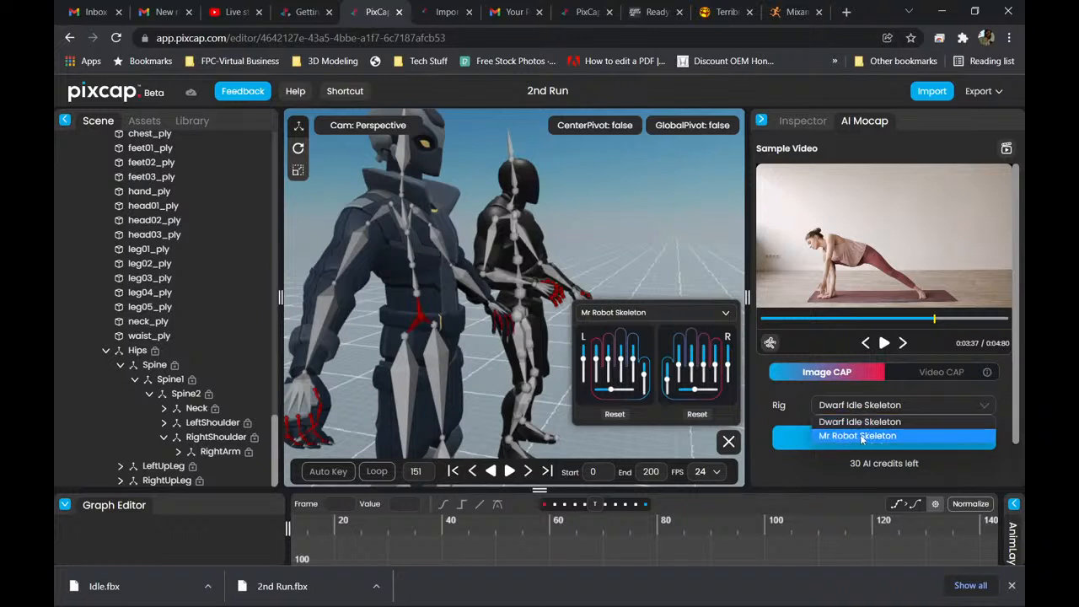
left_click(797, 407)
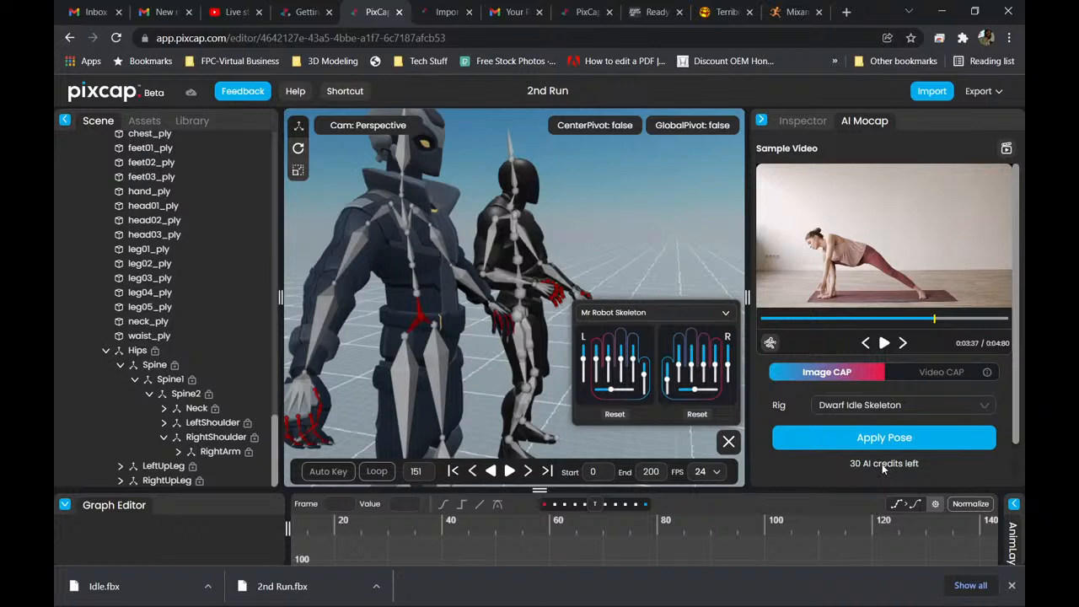
Open the Pixcap website's pricing page and compare the Freemium, Professional and Studio plans.
left_click(584, 12)
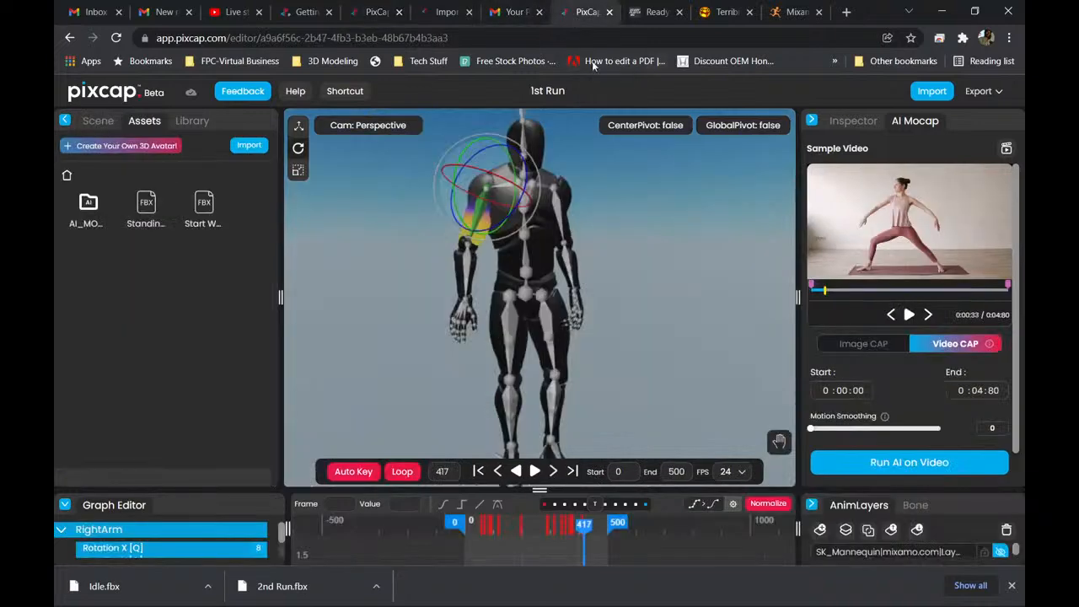
left_click(447, 11)
left_click(369, 13)
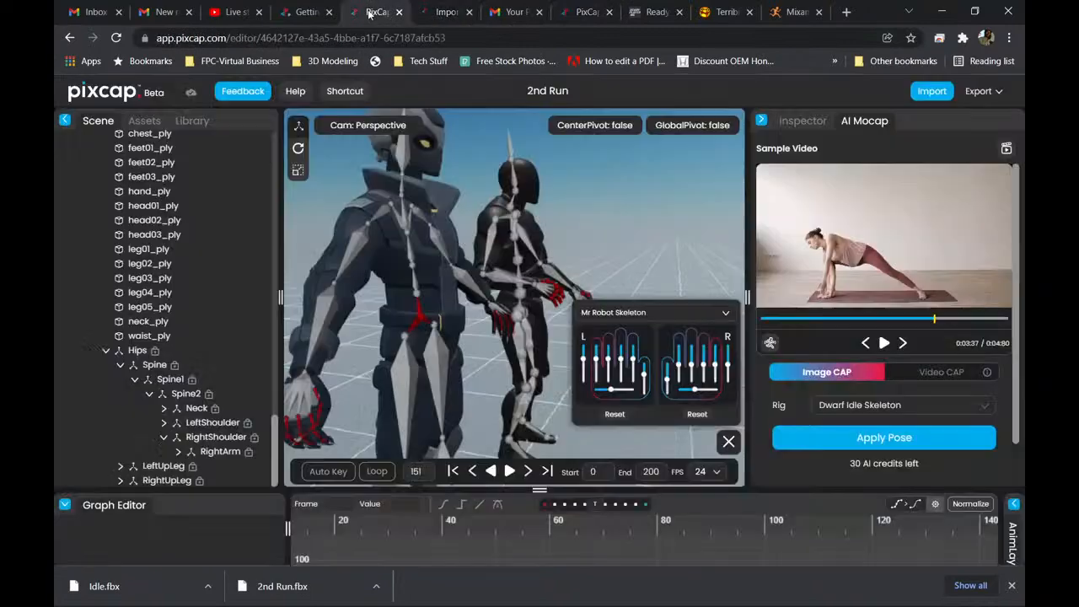
left_click(309, 12)
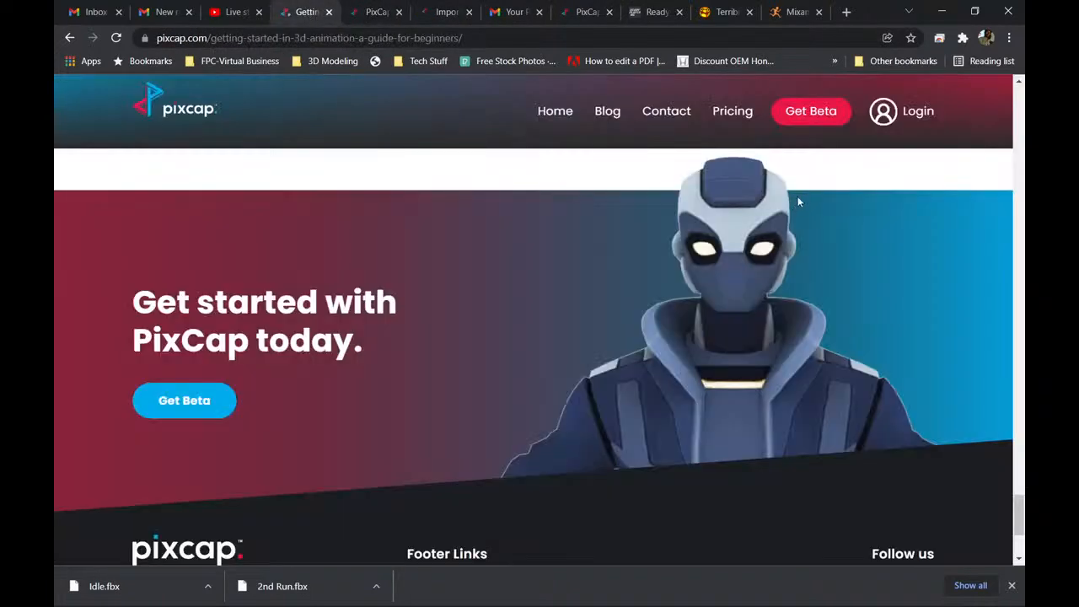
left_click(732, 111)
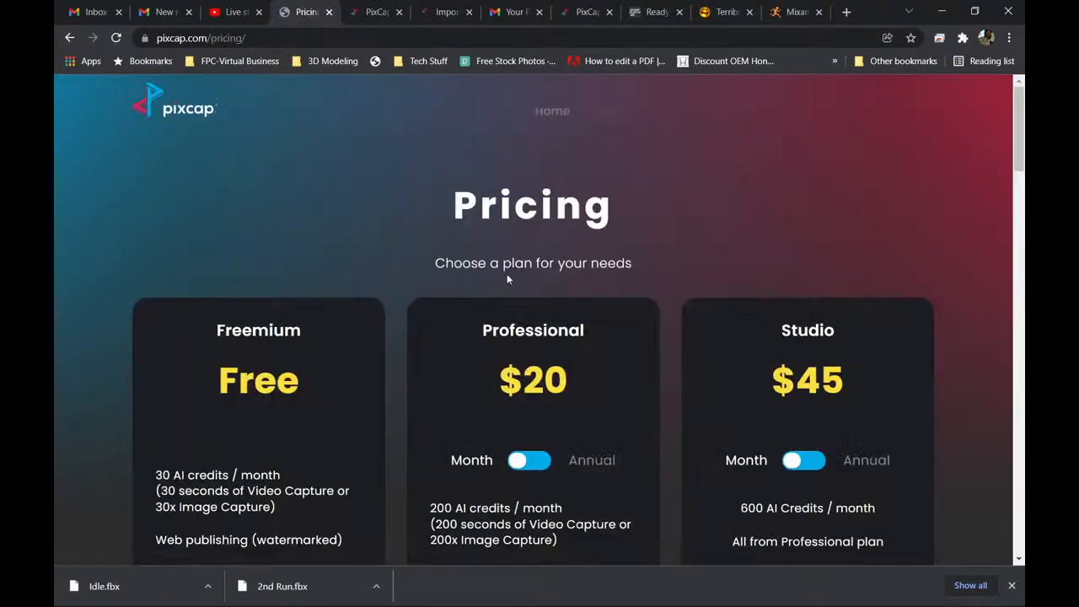
scroll(508, 279, "down", 2)
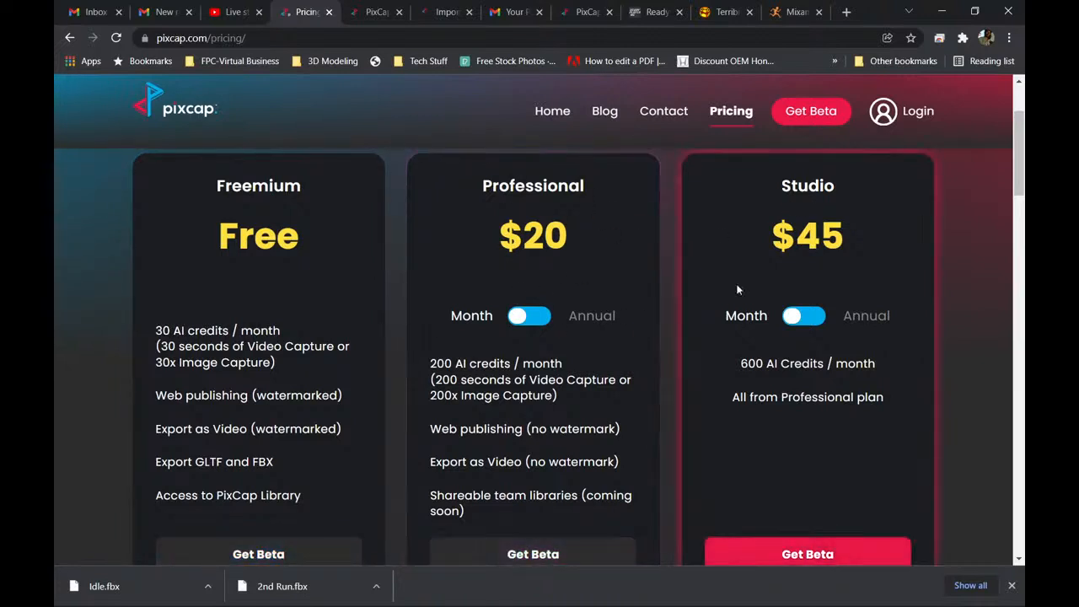
scroll(259, 379, "down", 1)
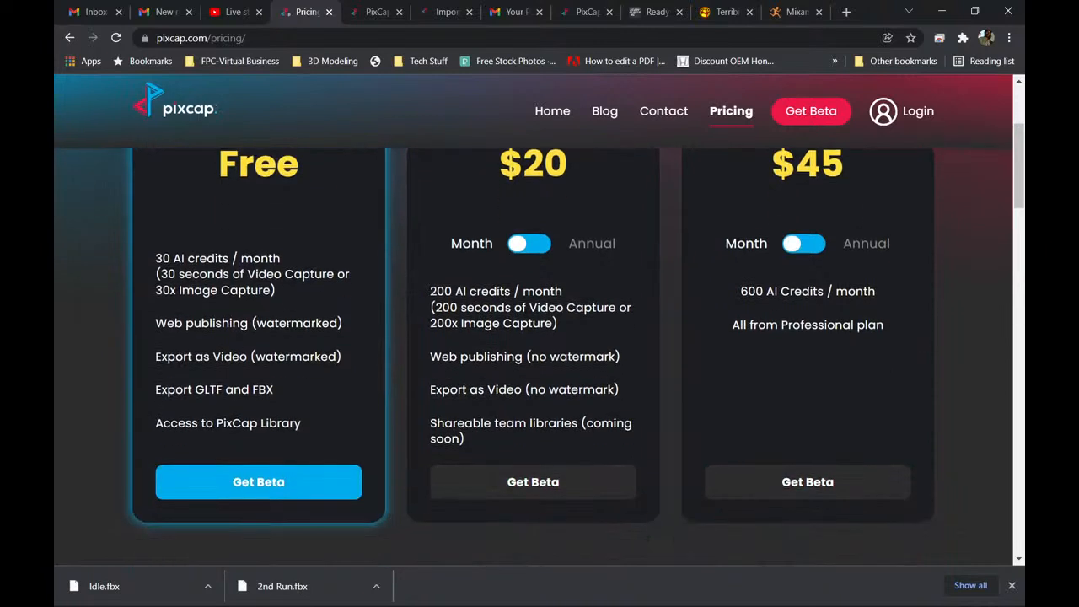
scroll(486, 297, "up", 1)
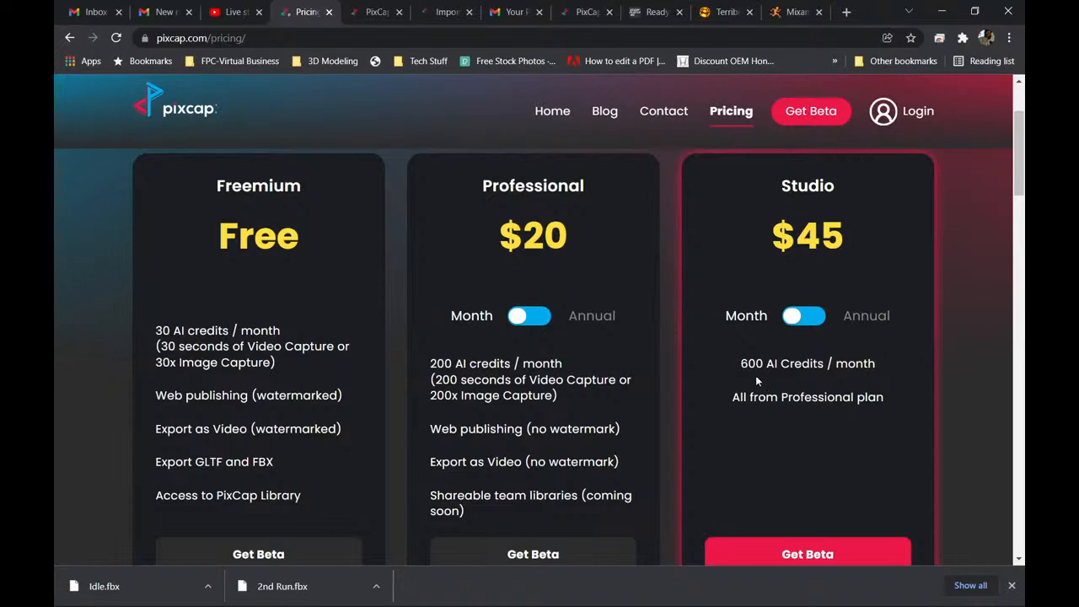
Look through the pricing page's F.A.Qs on payment, AI credits and subscriptions, returning to the plans.
scroll(675, 364, "down", 6)
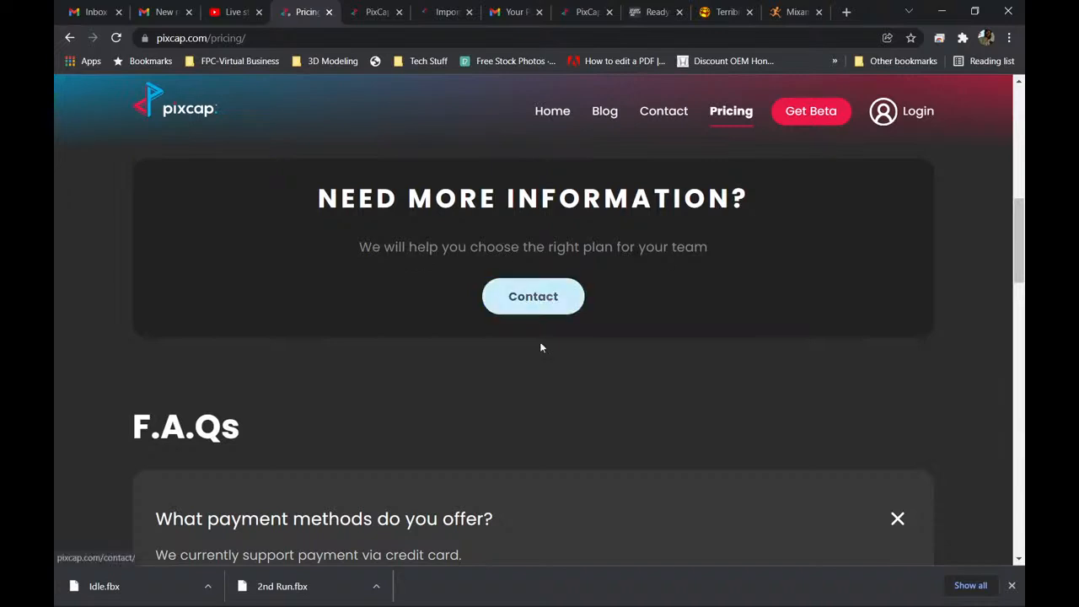
scroll(532, 363, "down", 3)
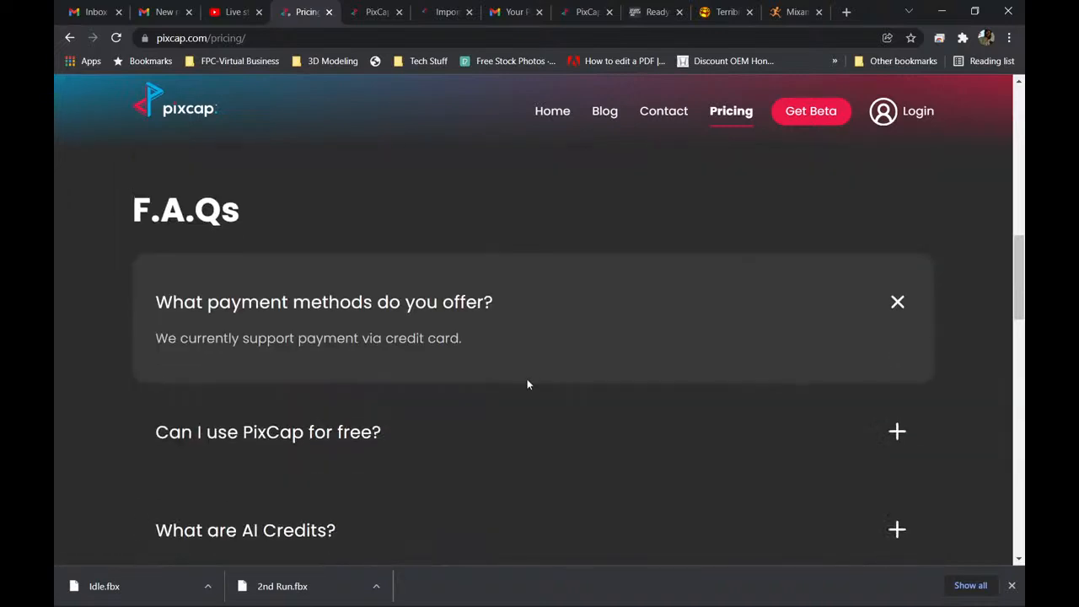
scroll(528, 384, "down", 2)
scroll(529, 385, "down", 6)
scroll(532, 354, "up", 12)
scroll(533, 341, "up", 5)
scroll(532, 340, "down", 16)
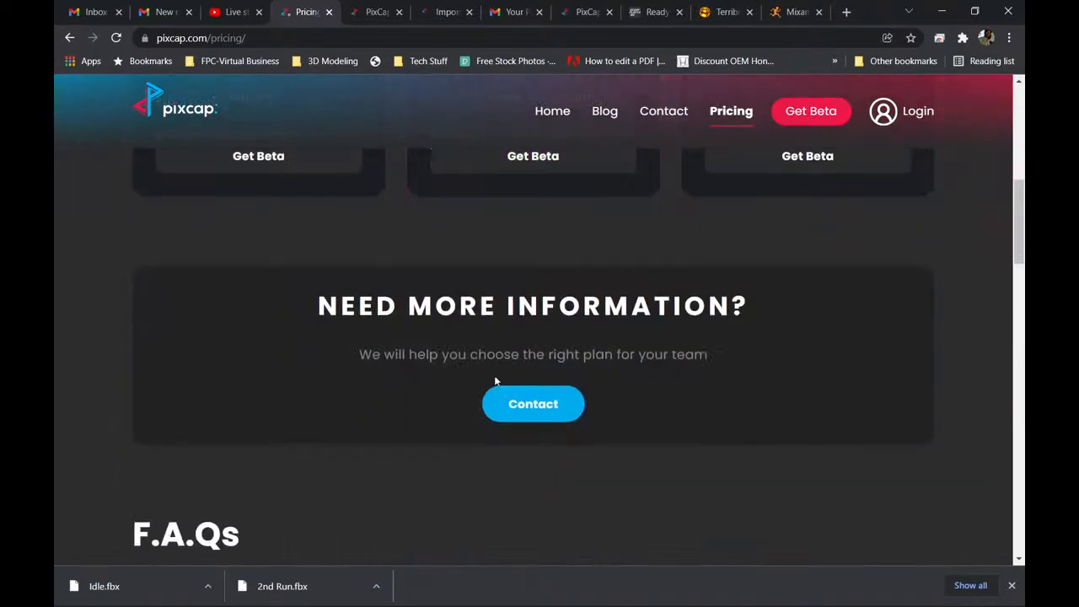
scroll(433, 381, "up", 3)
scroll(223, 352, "up", 1)
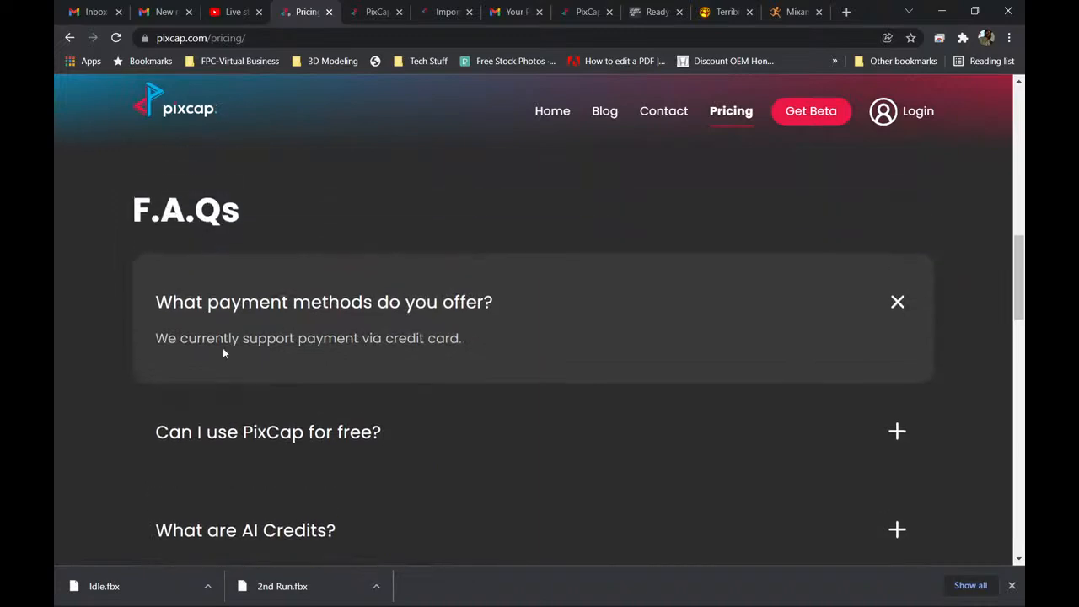
scroll(404, 375, "down", 5)
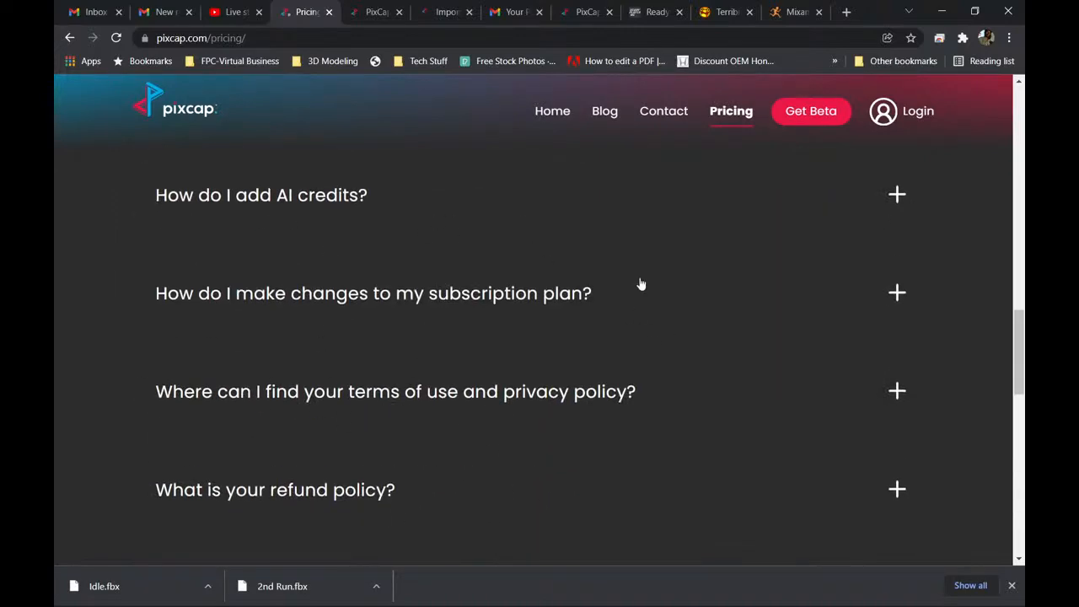
scroll(640, 284, "up", 15)
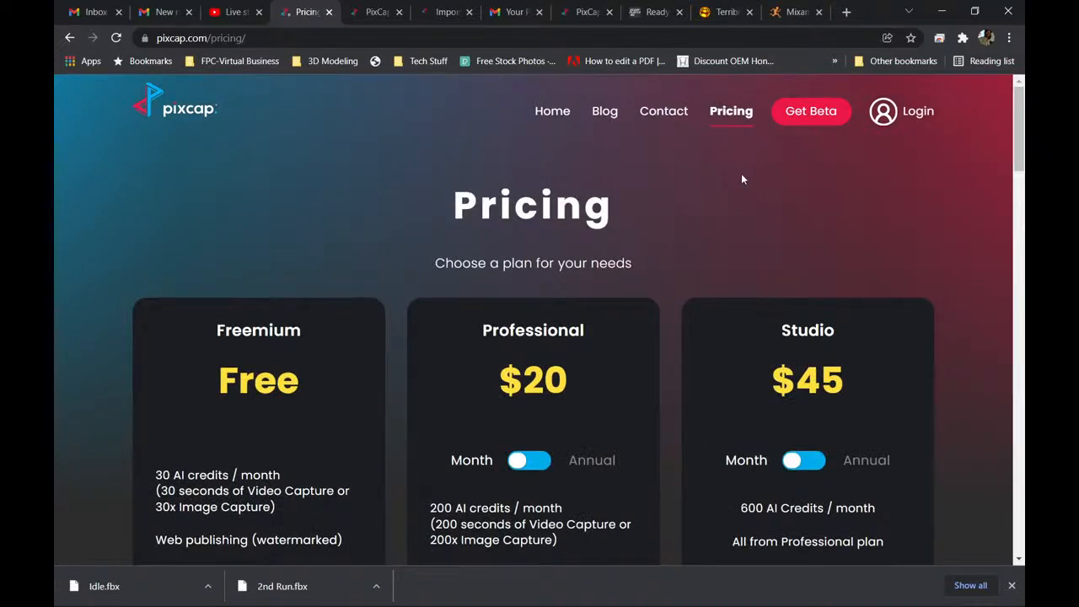
left_click(942, 11)
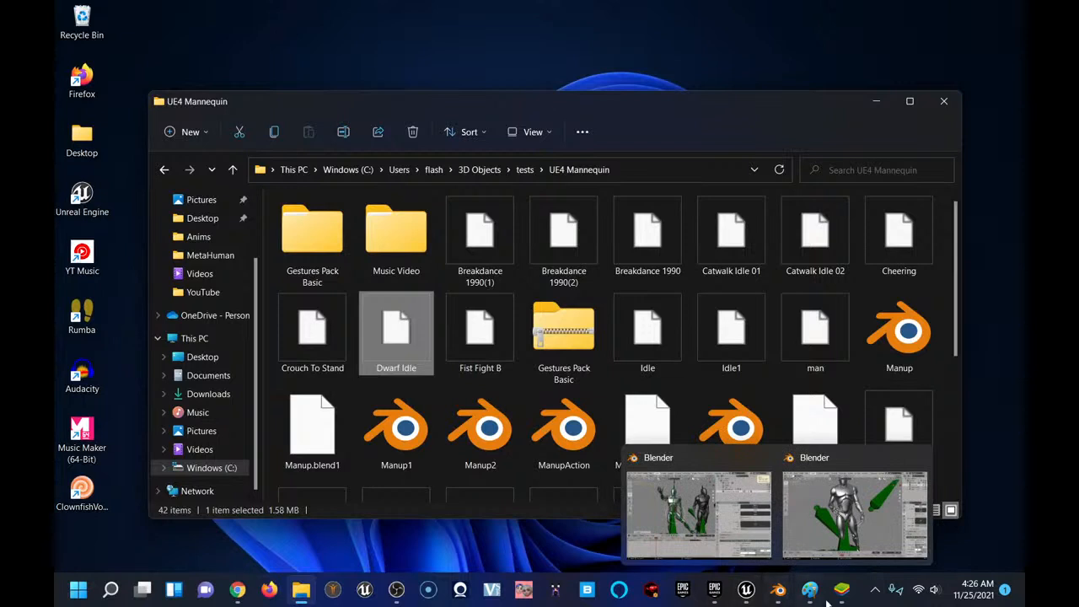
mouse_move(843, 600)
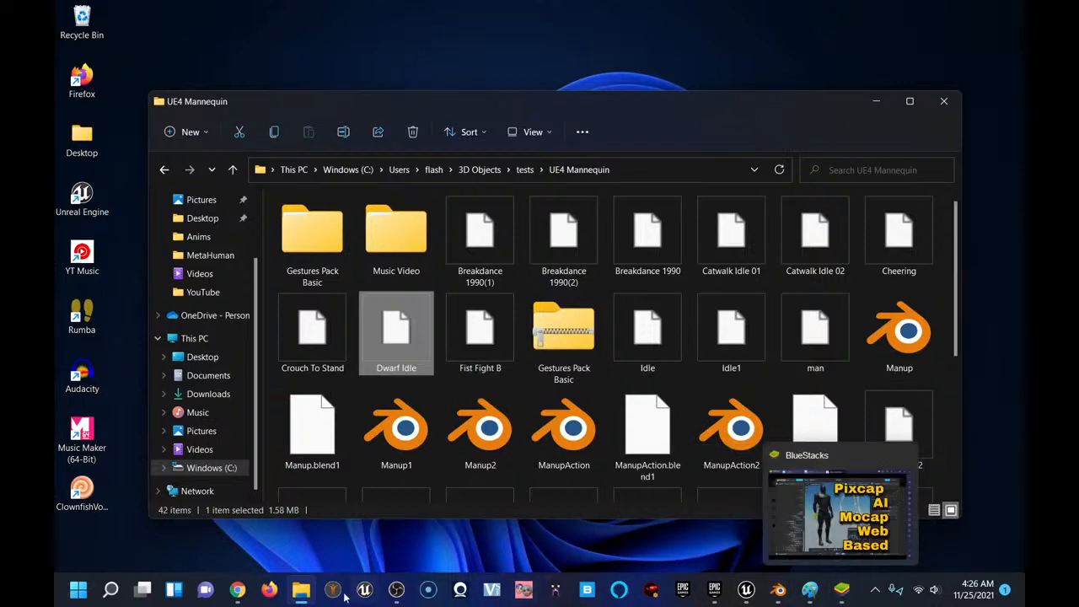
left_click(239, 590)
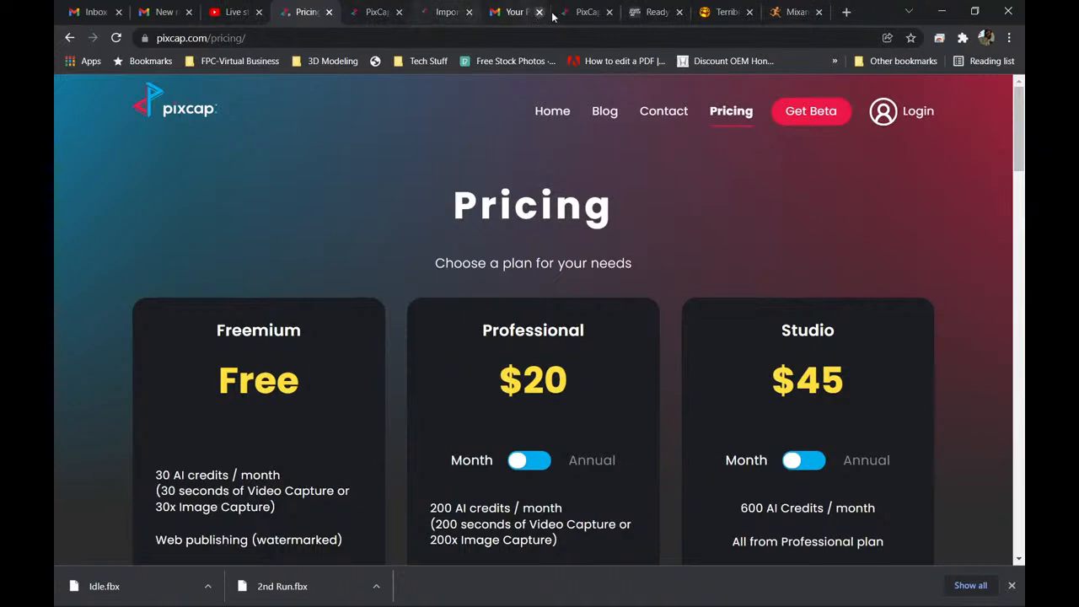
Switch to the 1st Run project and review its Video CAP note, reference videos and stored mocap outputs.
left_click(588, 13)
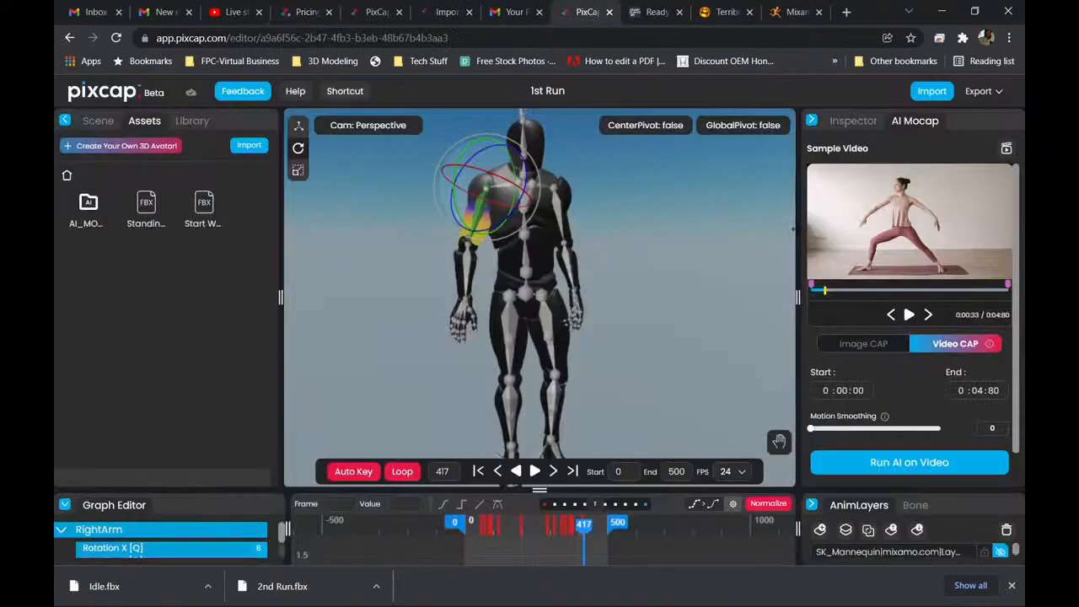
mouse_move(989, 346)
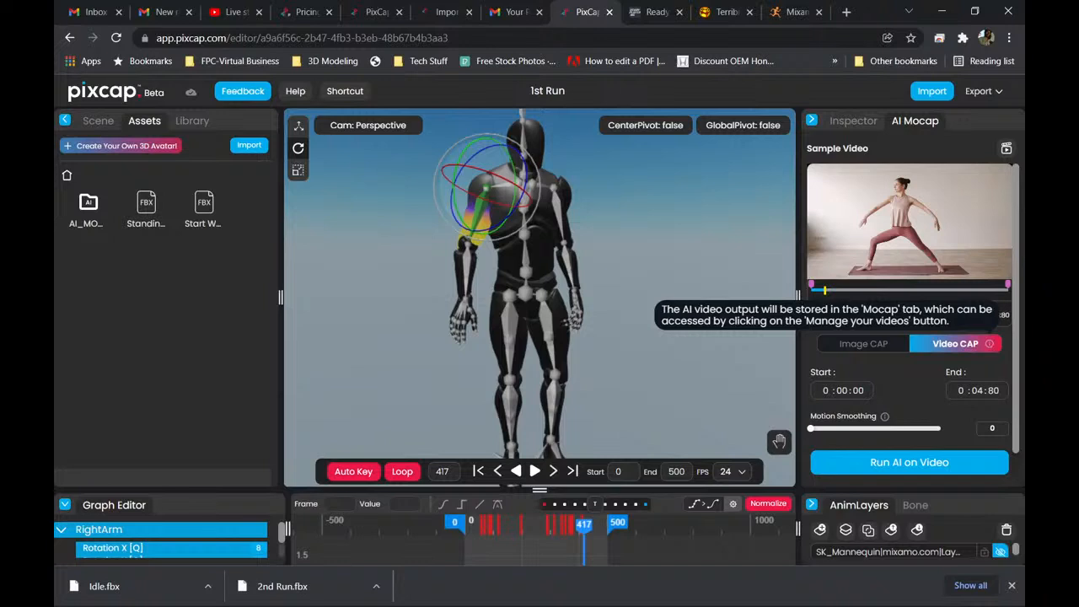
left_click(1007, 149)
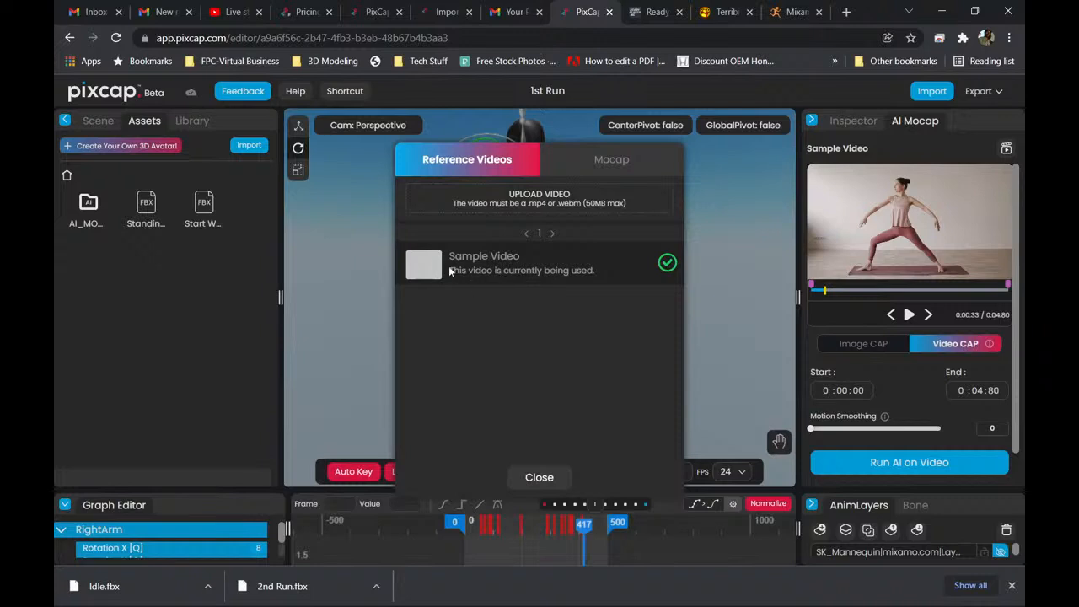
left_click(610, 162)
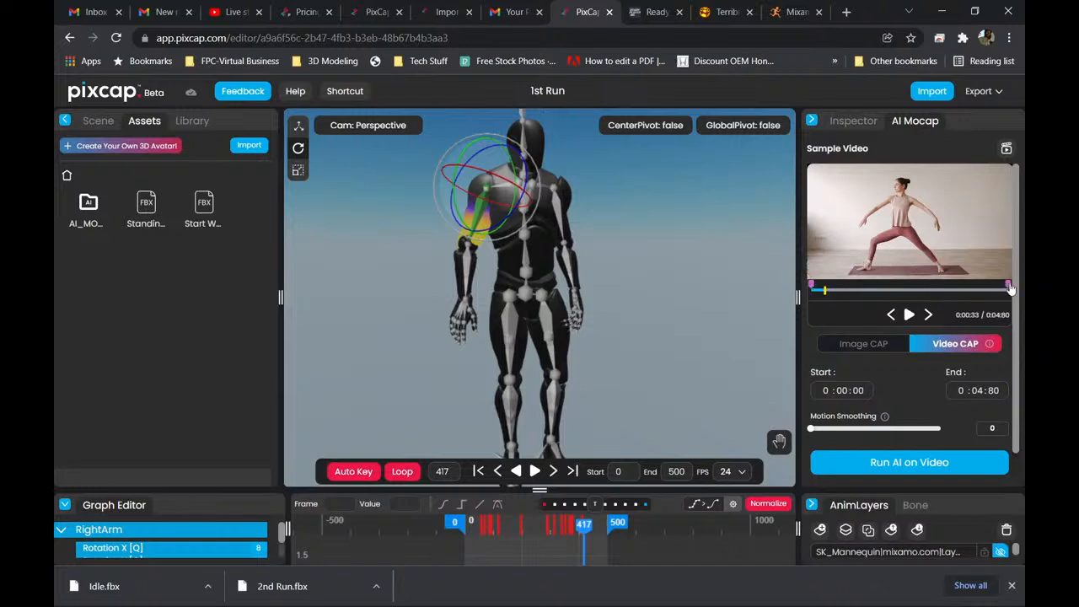
Trim the sample video's capture range to start at 0:00:89 and end at 0:01:10, and play the video back.
left_click_drag(812, 289, 847, 290)
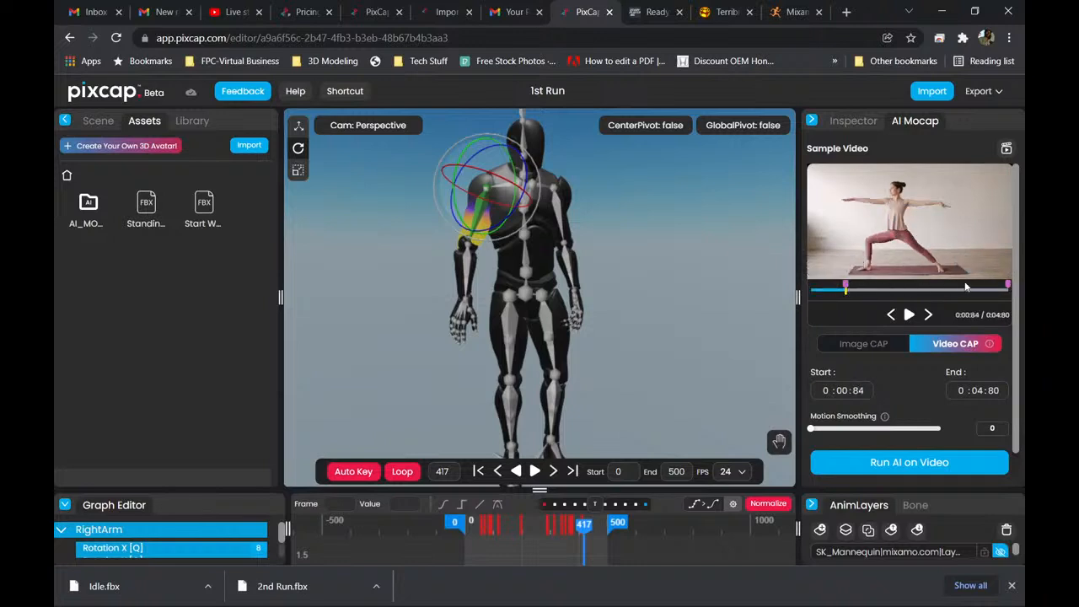
left_click_drag(1010, 289, 849, 288)
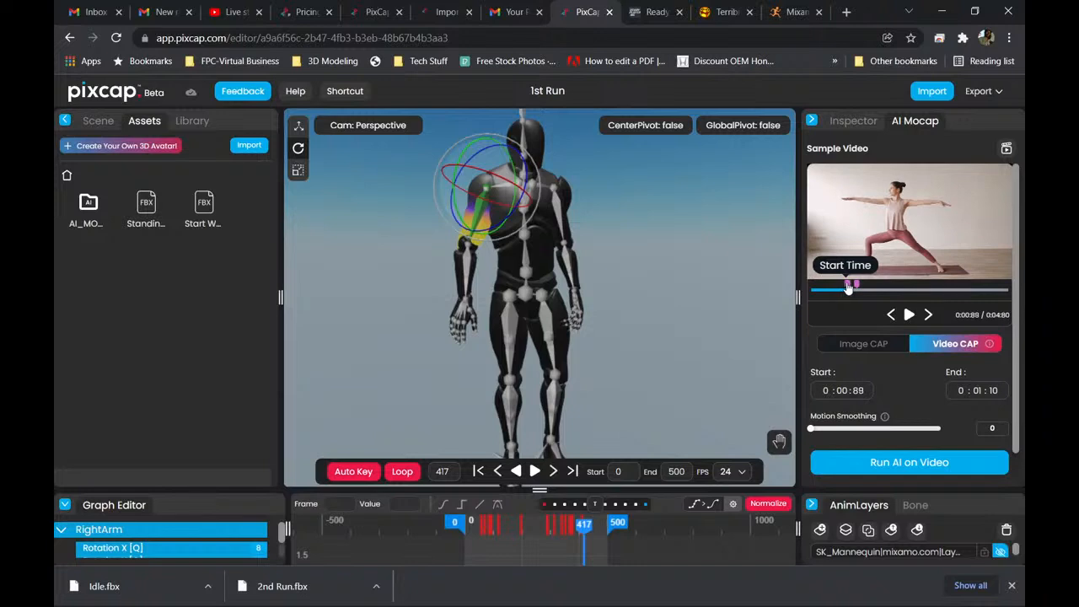
left_click(909, 314)
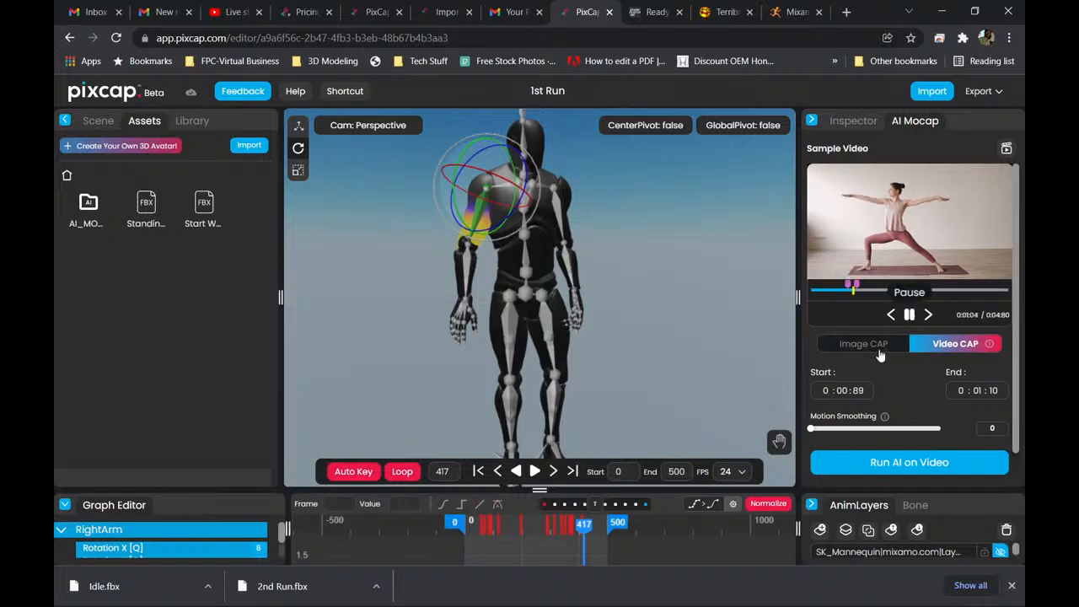
left_click(909, 315)
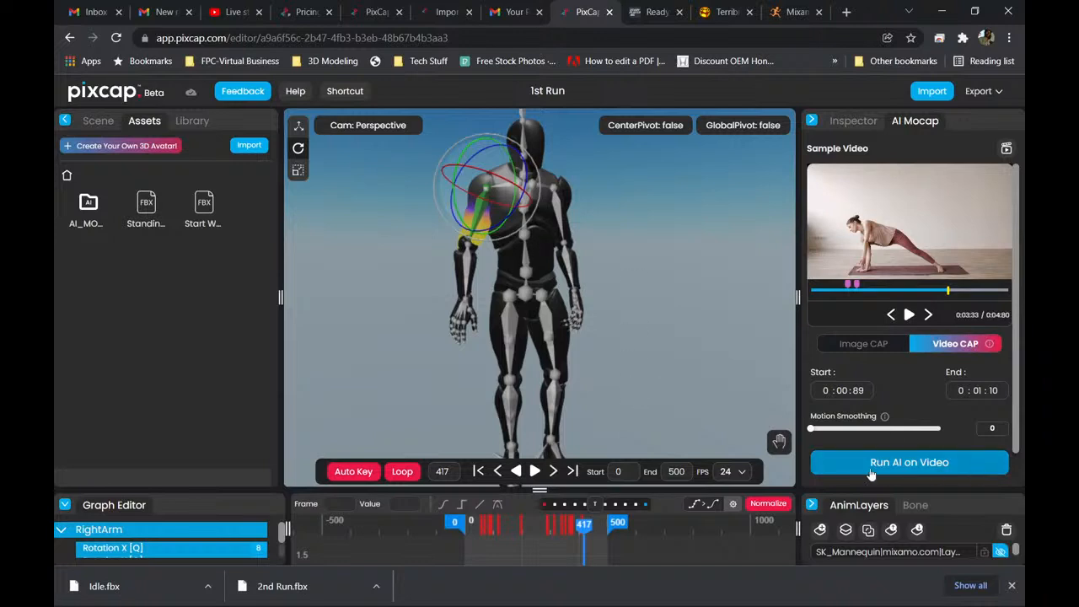
Check the AI credits, the Motion Smoothing explanation and the full list of animation layers in 1st Run.
scroll(924, 410, "down", 1)
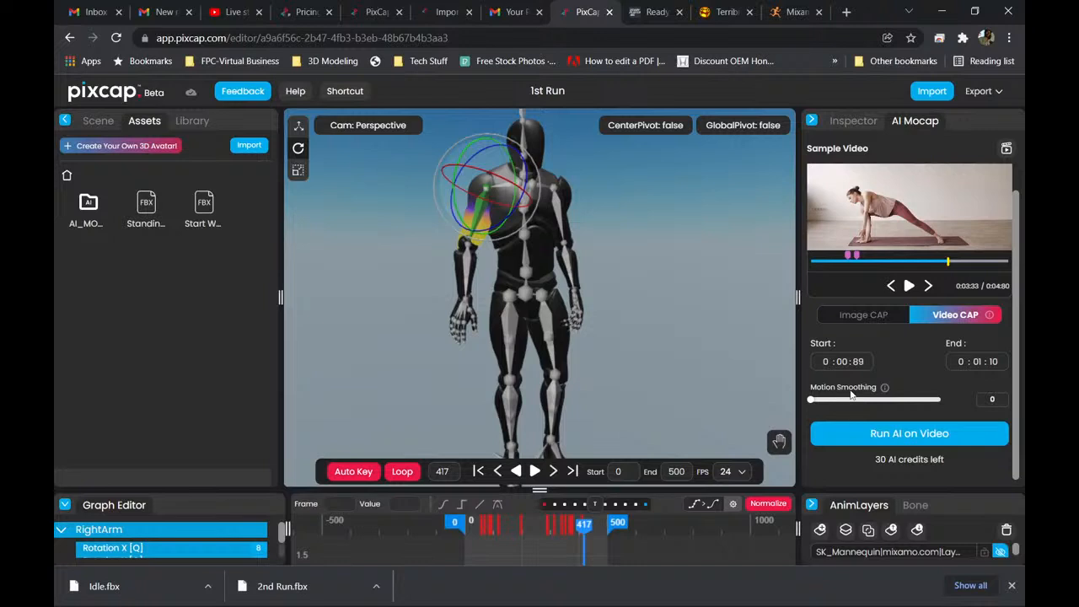
mouse_move(885, 390)
left_click_drag(878, 484, 874, 334)
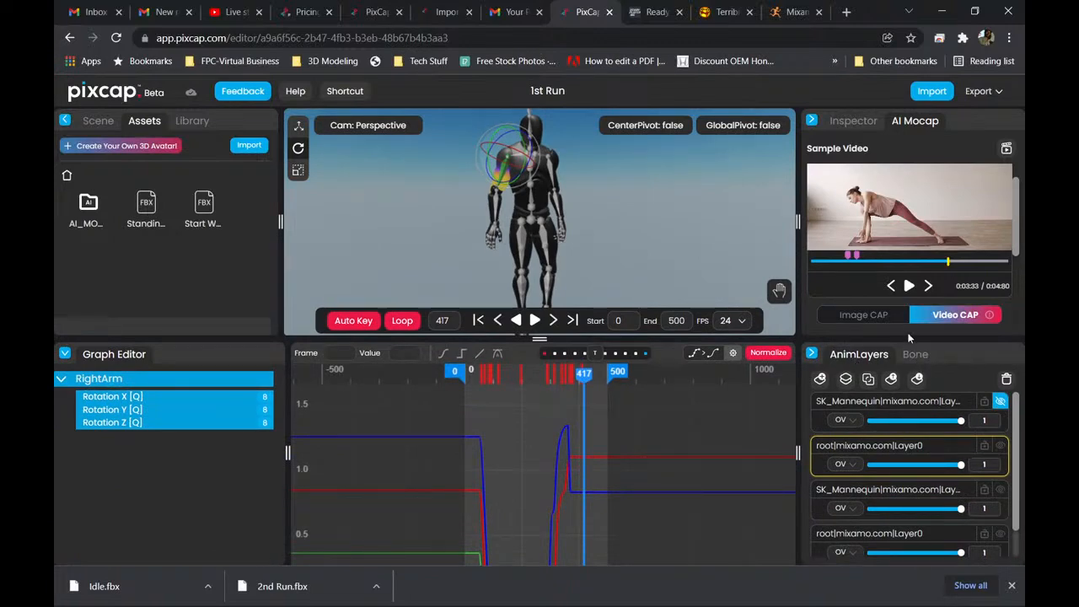
left_click_drag(909, 338, 904, 265)
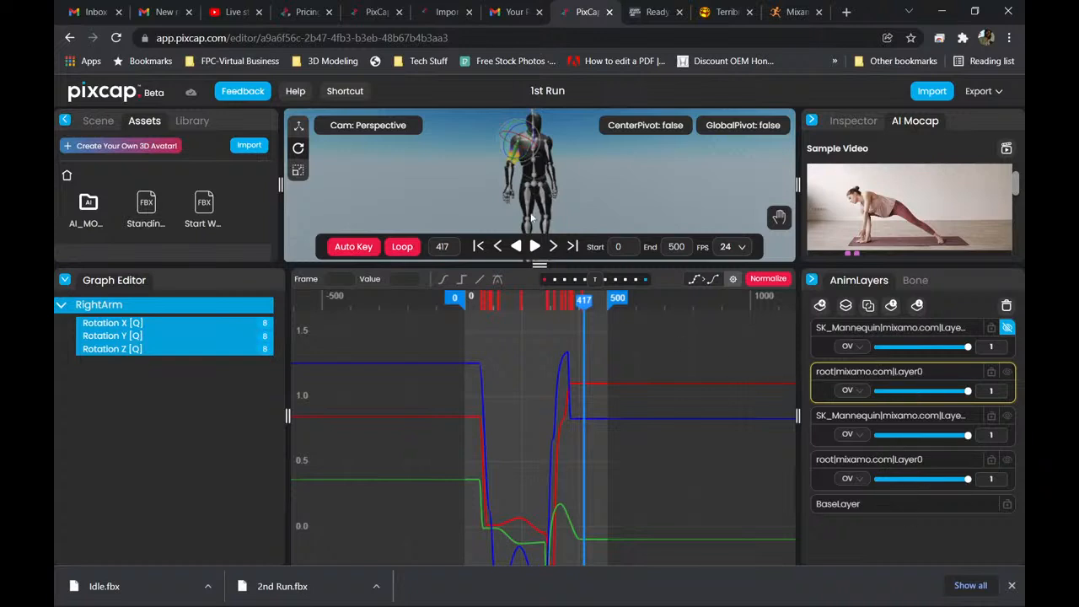
left_click_drag(539, 264, 540, 488)
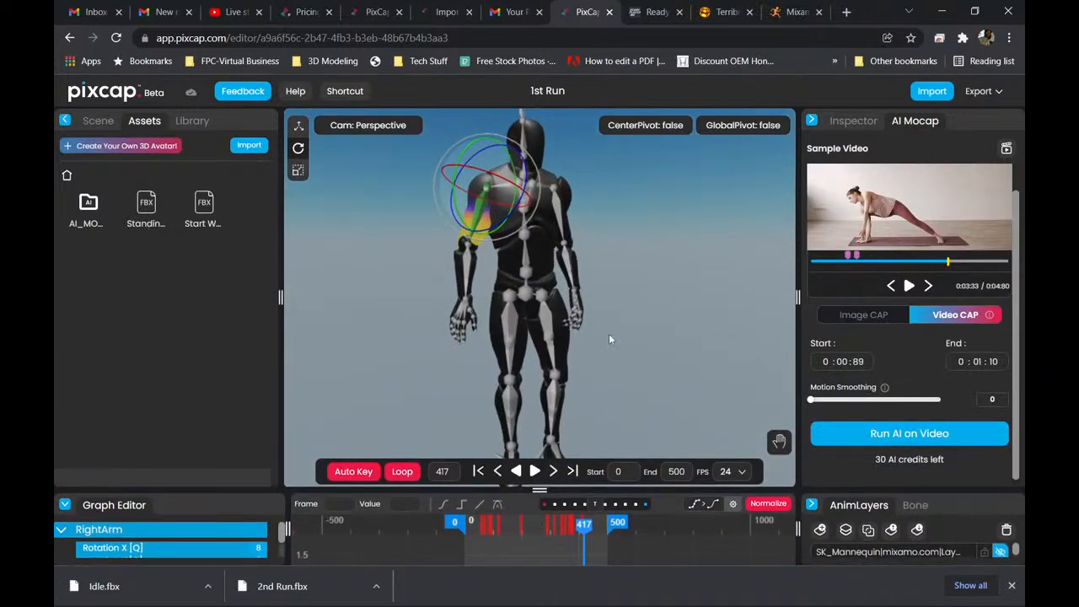
Set the mocap mode to Image CAP and play the 1st Run character's animation from frame 0, pausing it after the raised-arm motion.
scroll(599, 332, "down", 6)
scroll(598, 339, "up", 5)
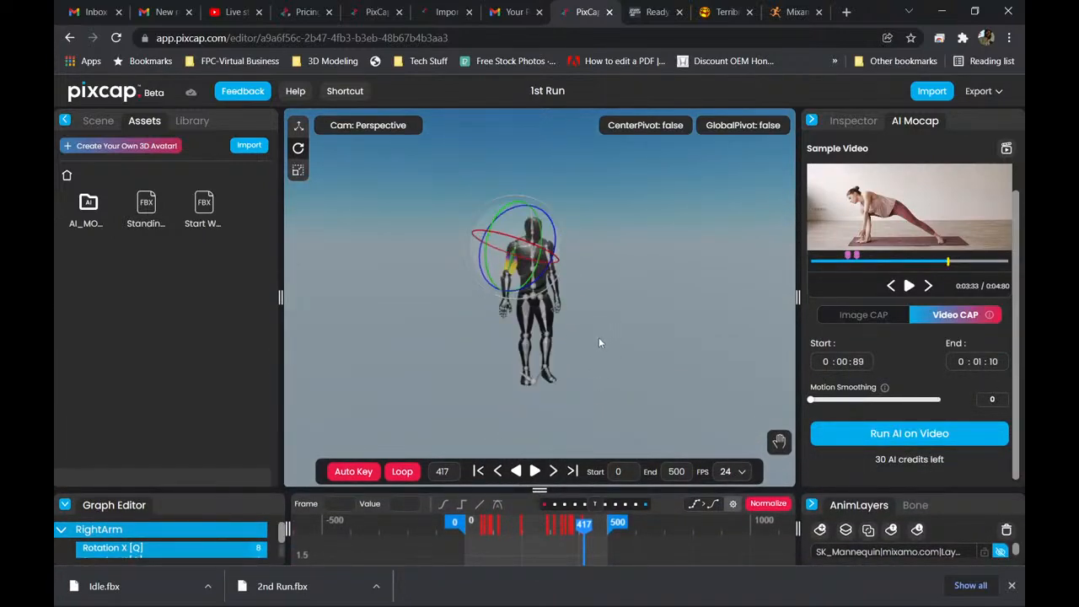
left_click(865, 318)
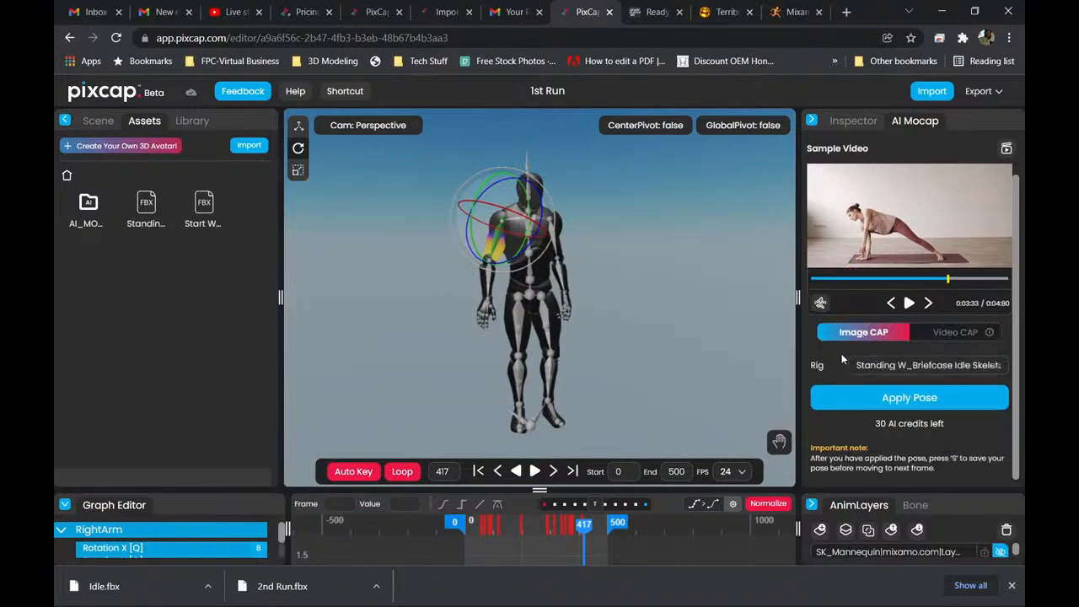
scroll(530, 302, "up", 2)
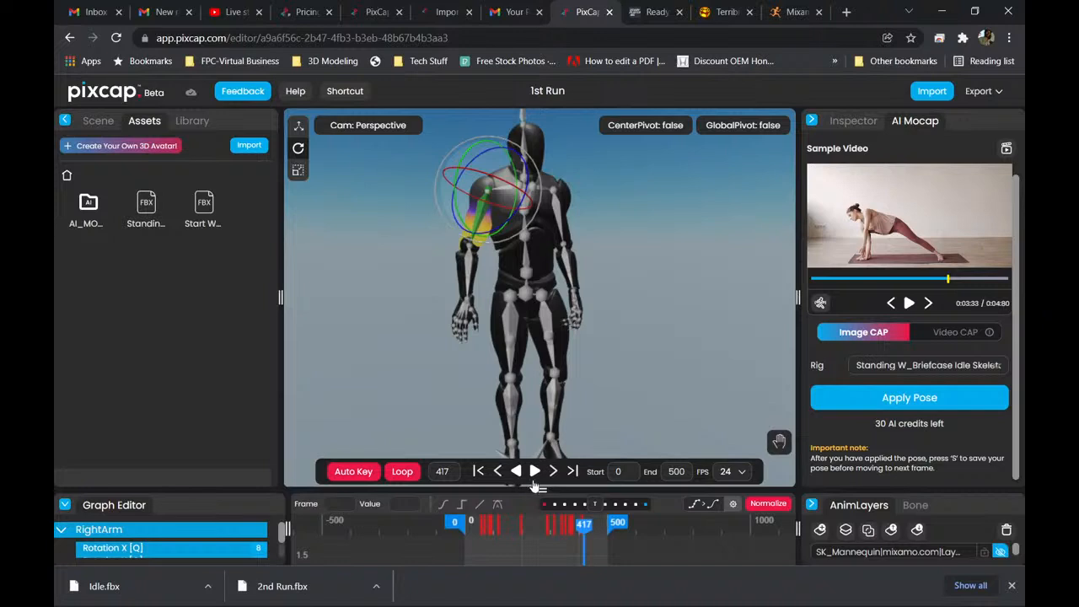
left_click(479, 472)
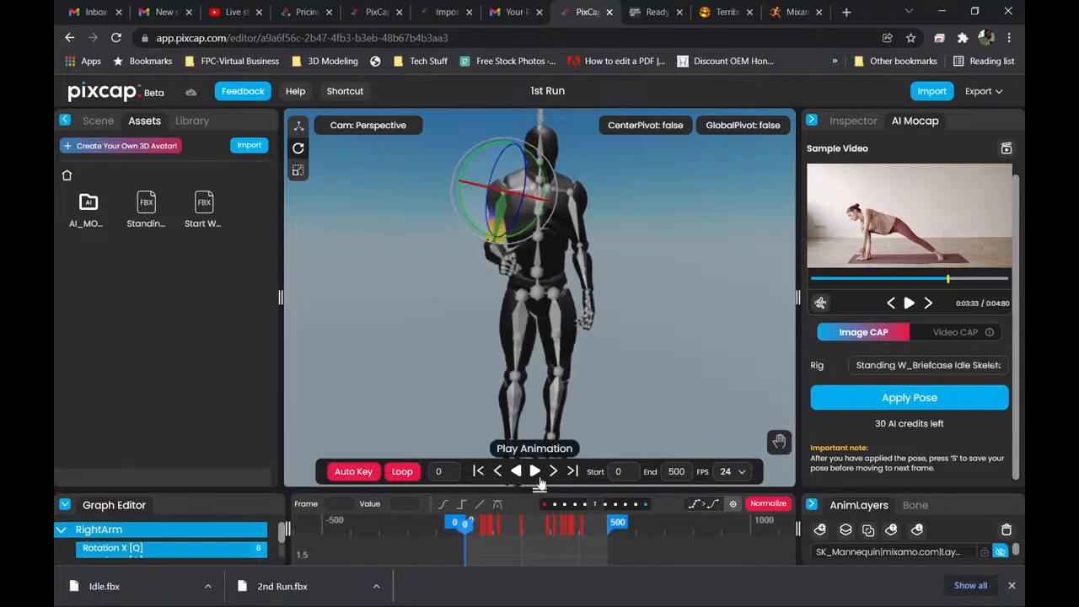
left_click(535, 474)
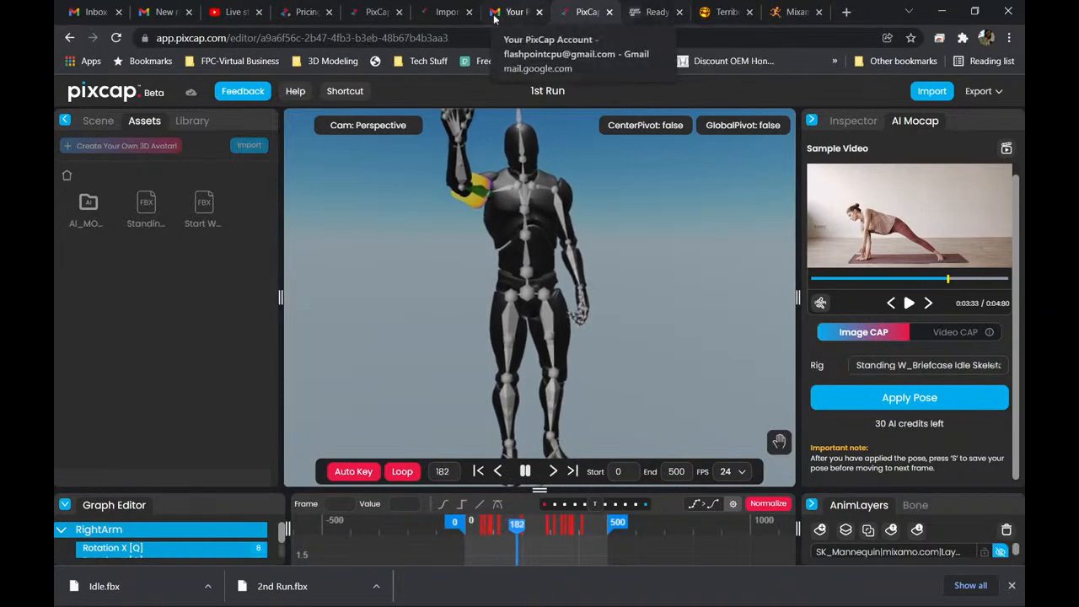
left_click(375, 13)
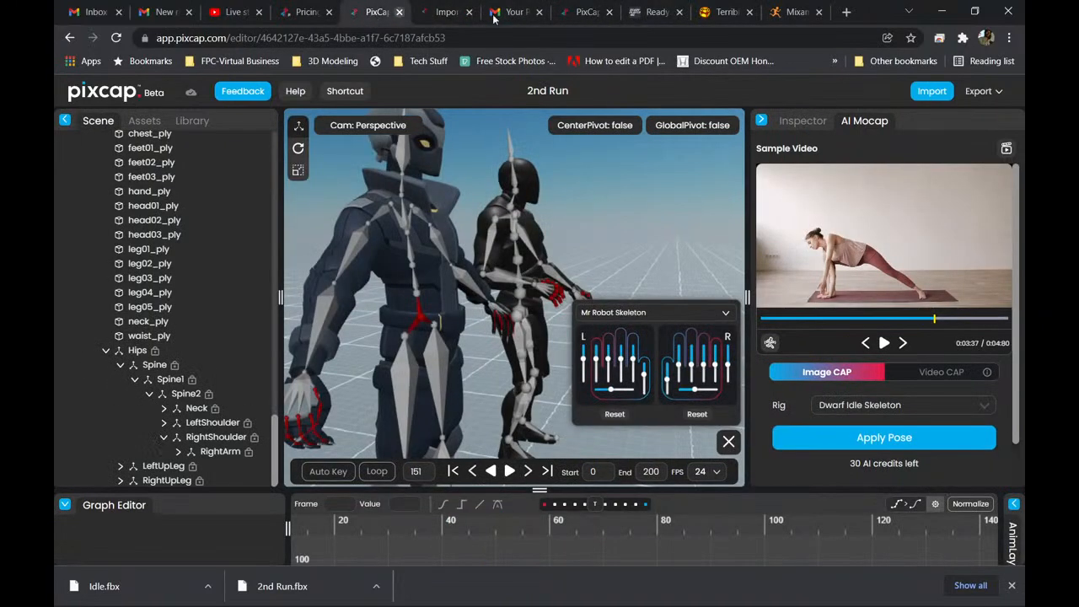
left_click(588, 12)
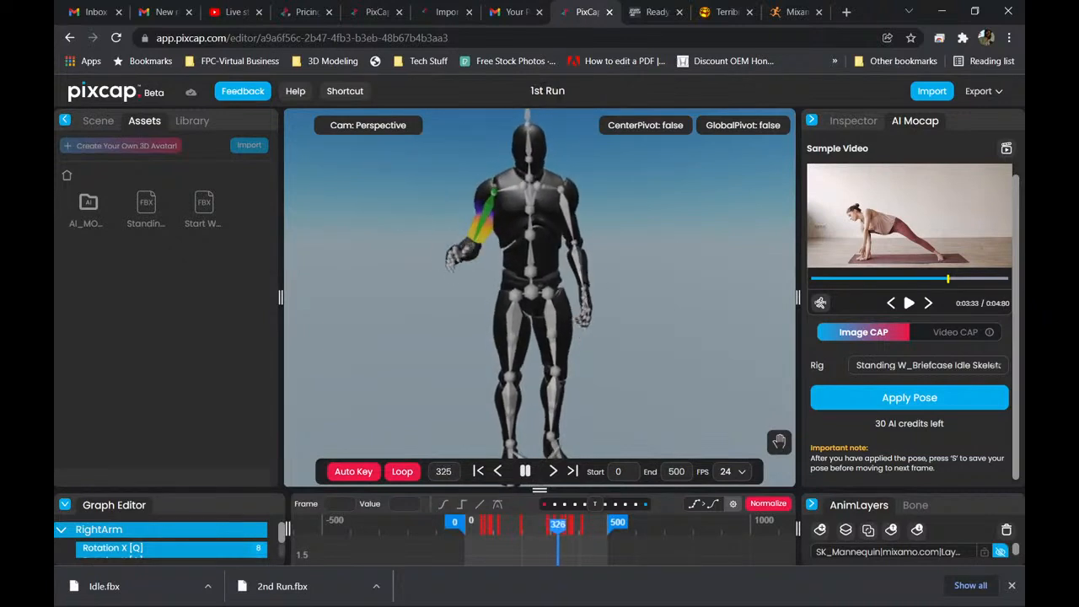
left_click(524, 472)
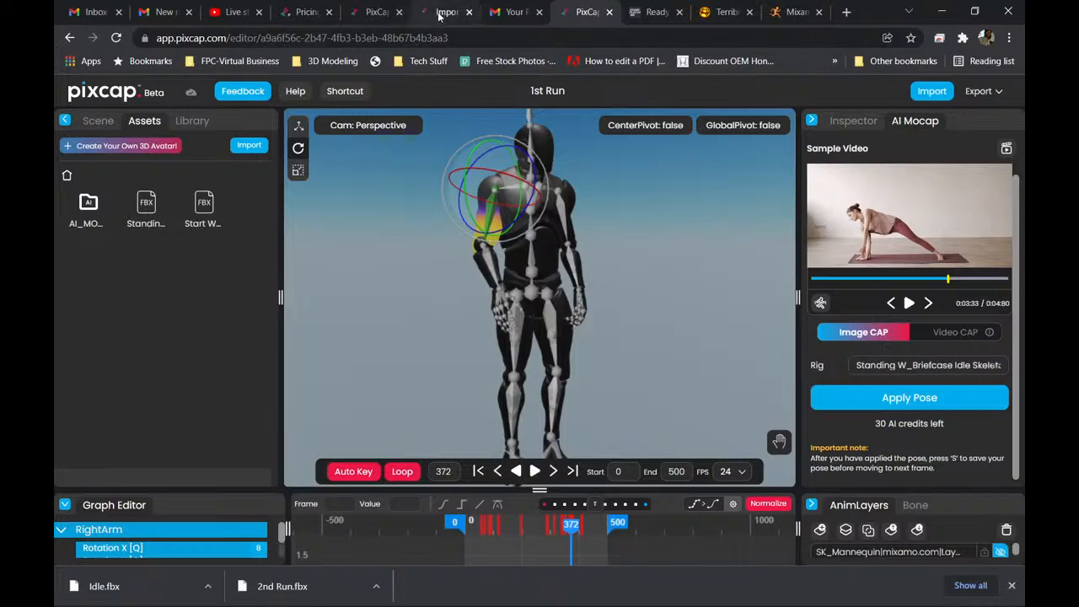
Switch to the 2nd Run project, show its animation layers in an enlarged area and select the root|mixamo.com|Layer0 layer.
left_click(376, 12)
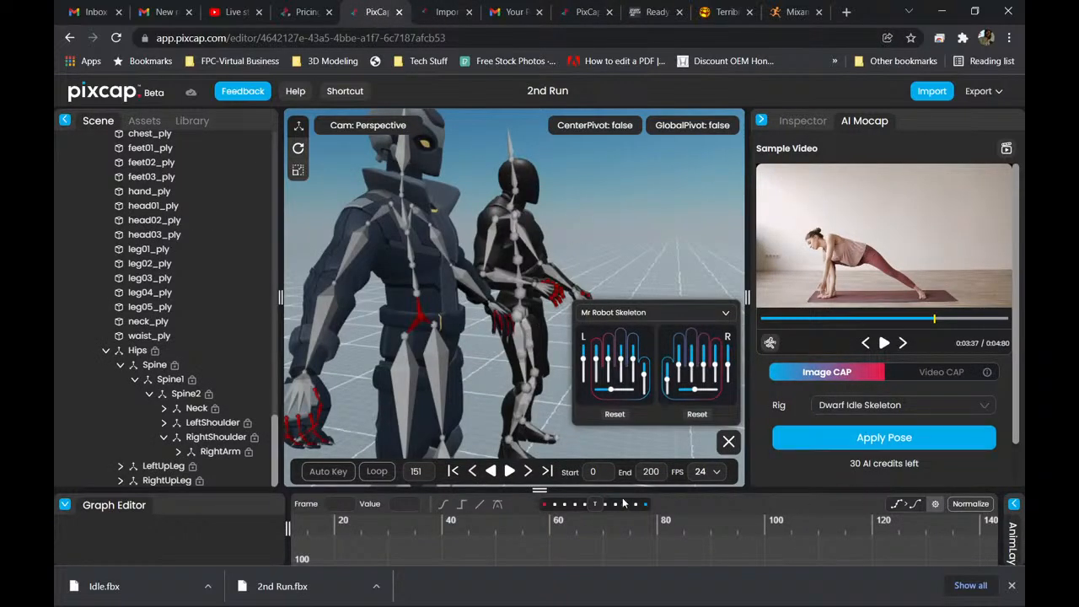
left_click_drag(540, 489, 540, 394)
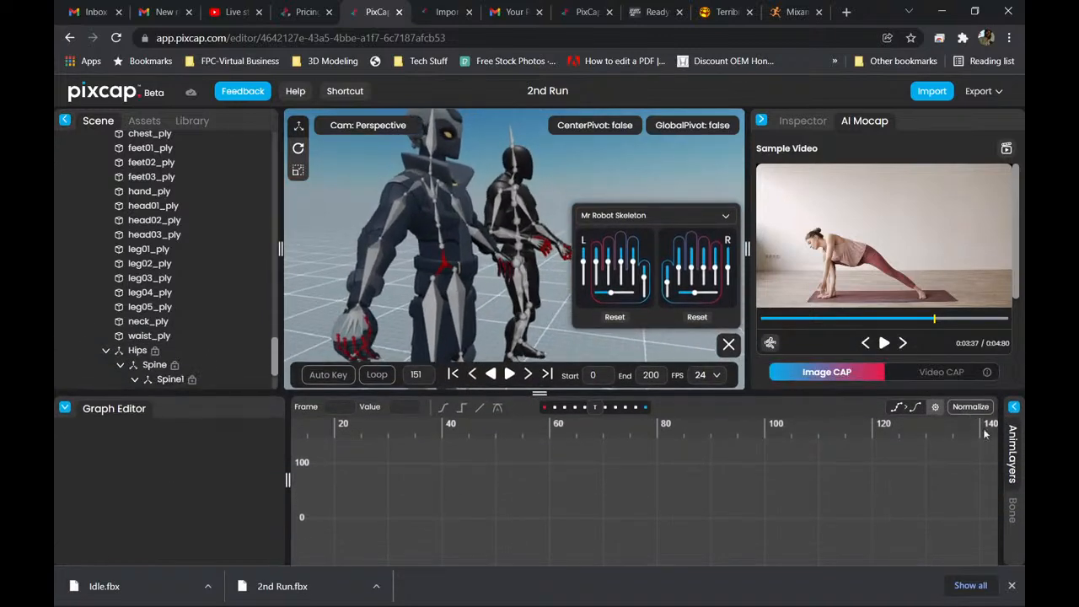
left_click(1014, 410)
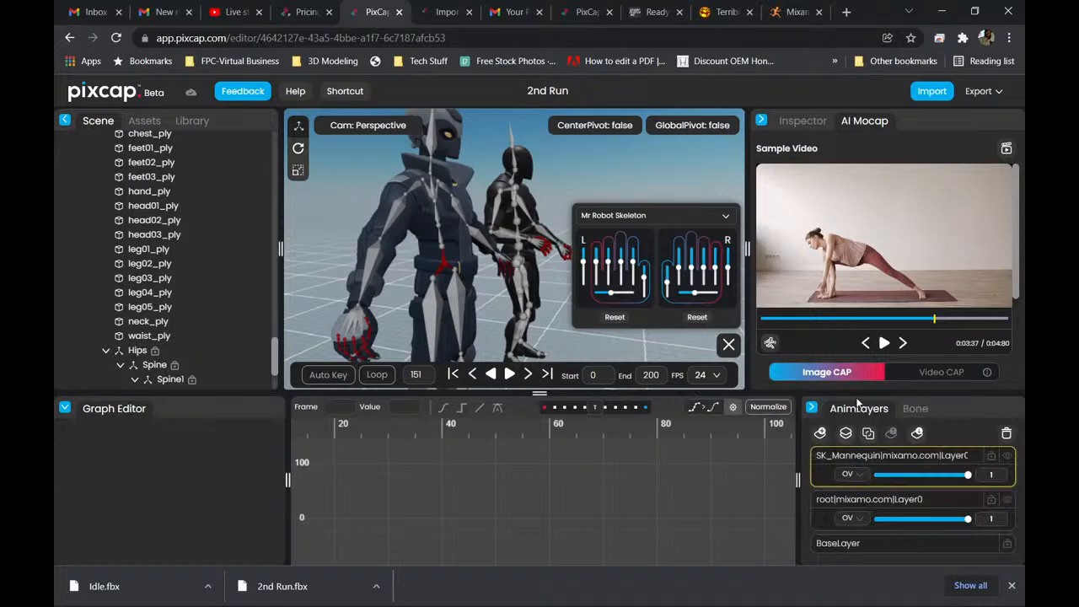
left_click_drag(539, 394, 539, 307)
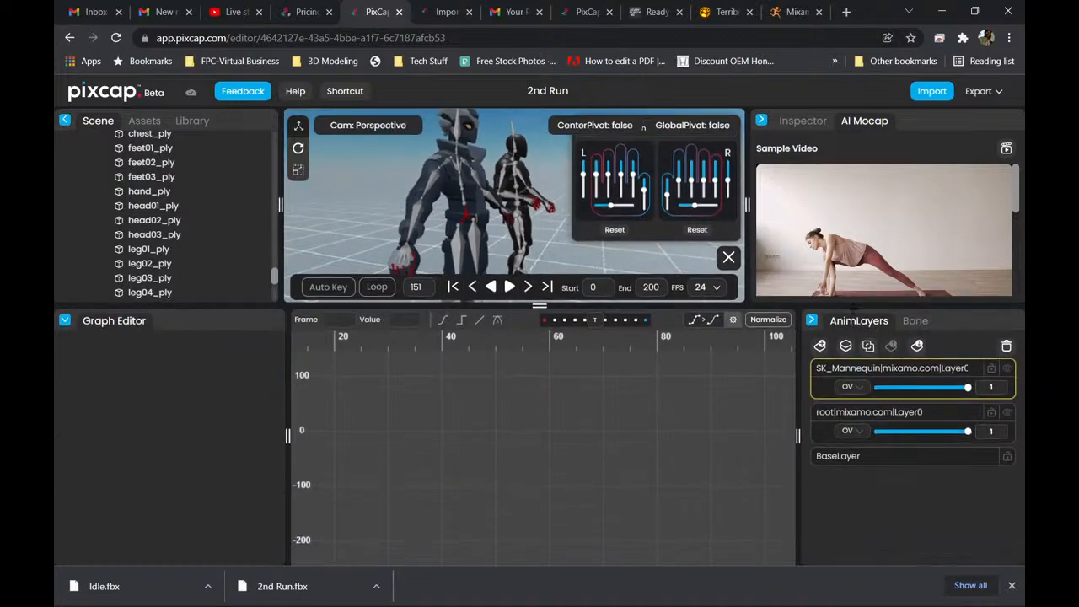
left_click_drag(540, 307, 540, 414)
left_click_drag(962, 495, 963, 542)
mouse_move(962, 496)
left_mouse_down()
mouse_move(820, 499)
mouse_move(962, 499)
left_mouse_up()
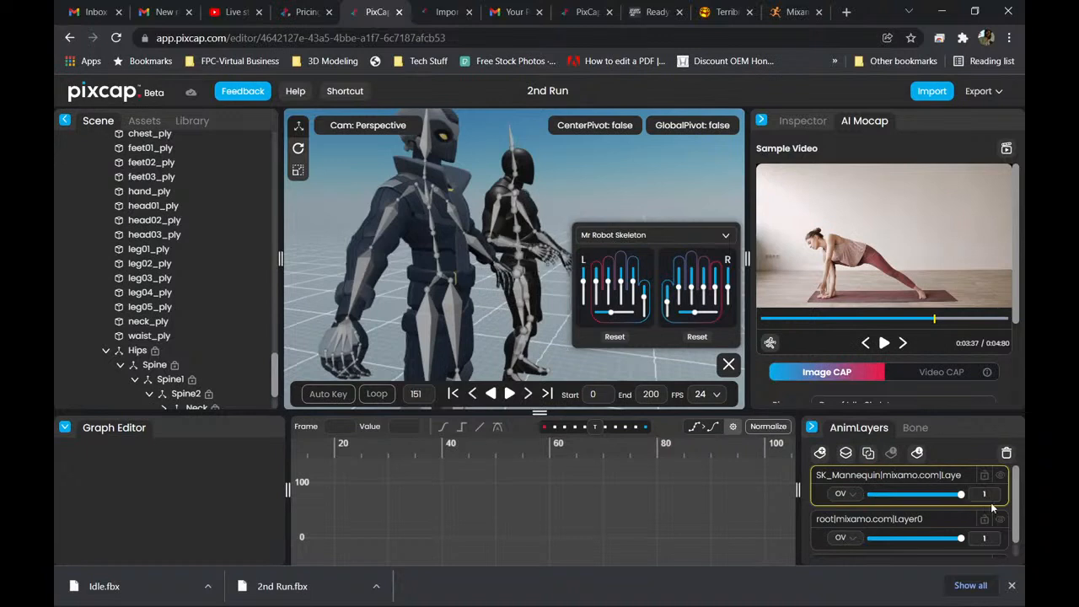
left_click(952, 529)
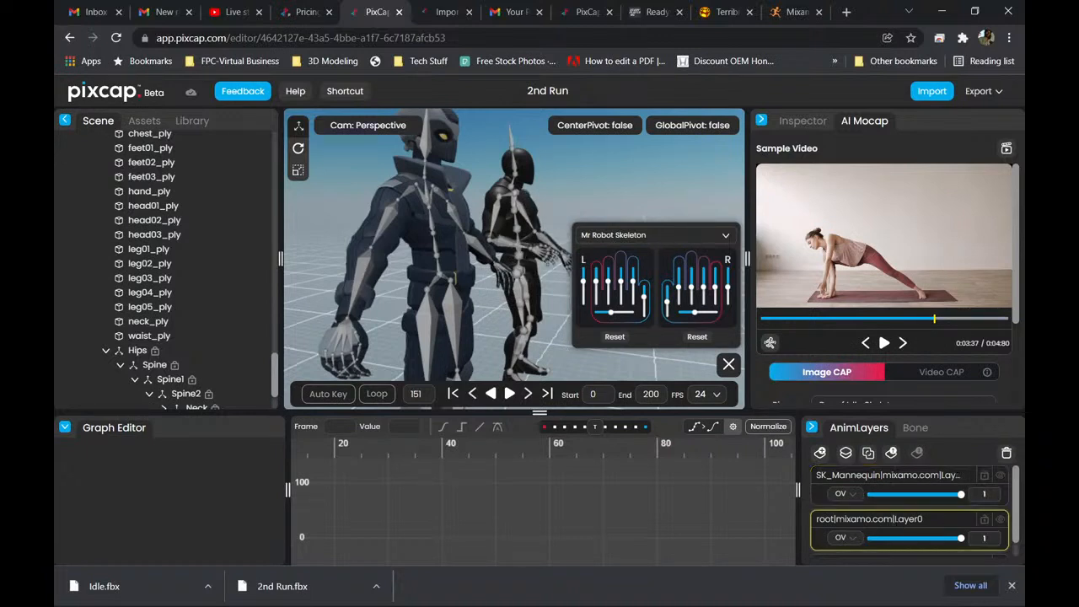
scroll(909, 491, "down", 1)
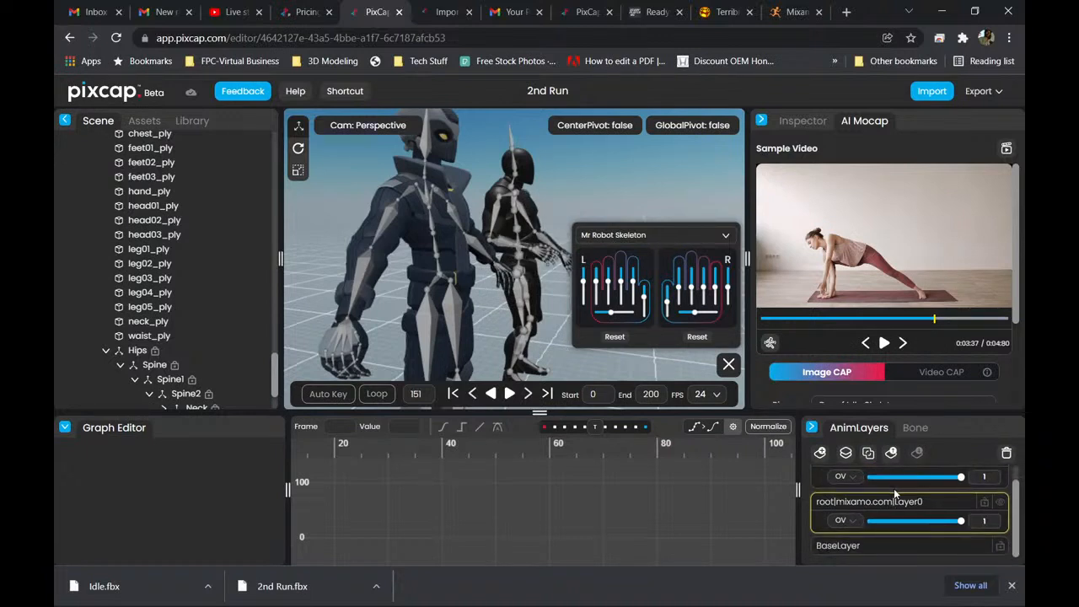
Turn off the bones display for the characters, and view the Keyframes Dialog before closing it.
left_click(918, 430)
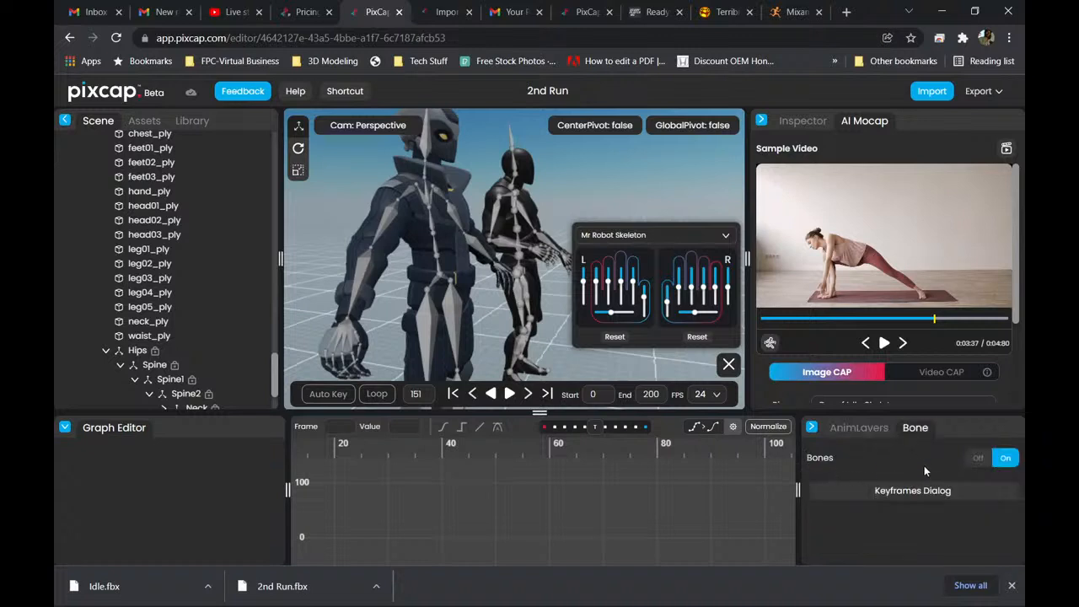
left_click(980, 462)
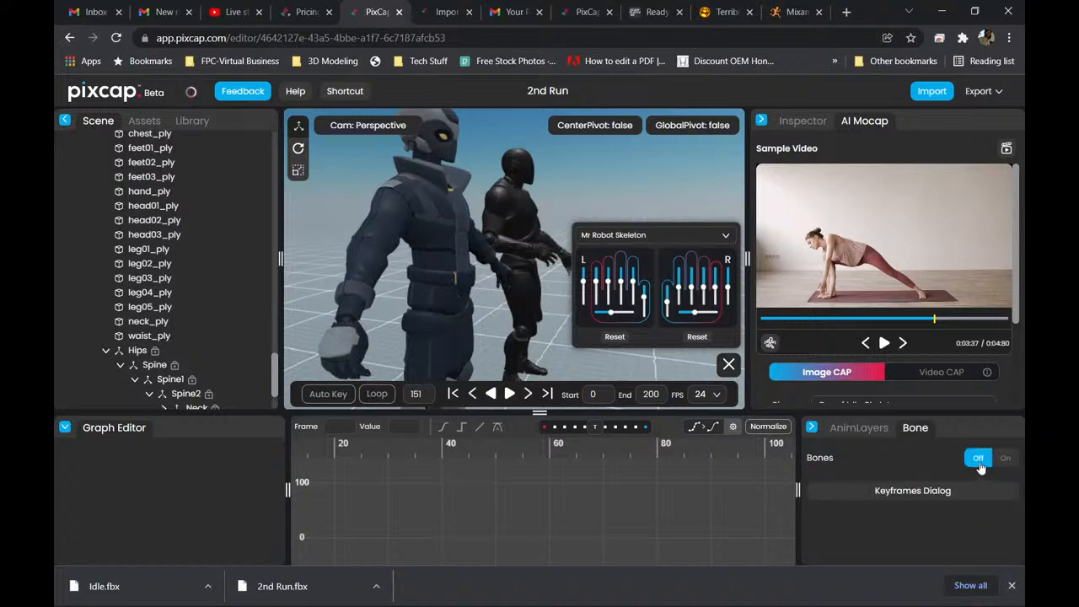
left_click(980, 463)
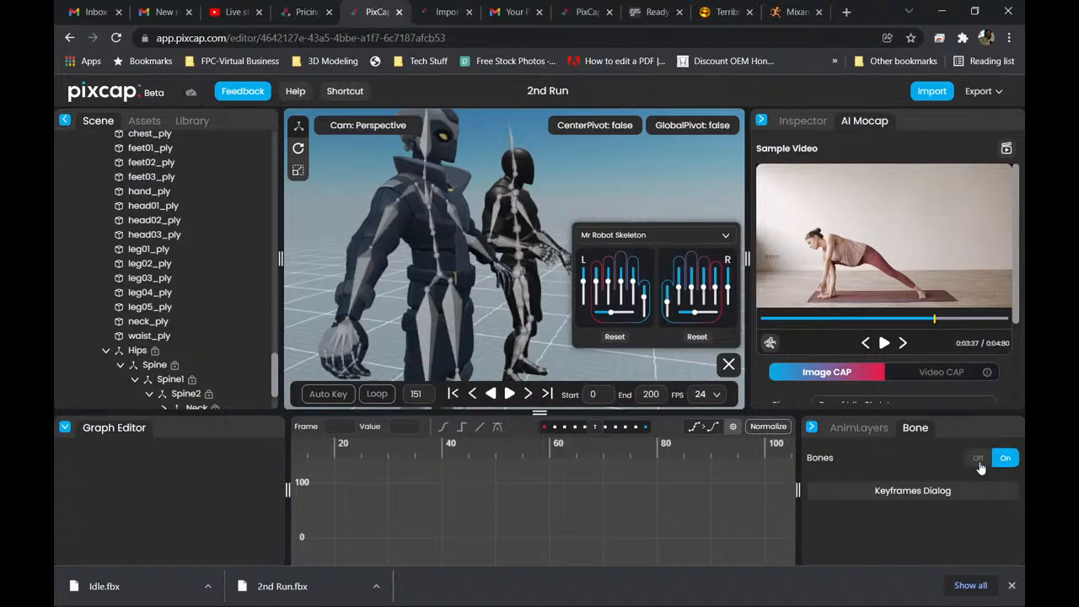
left_click(980, 463)
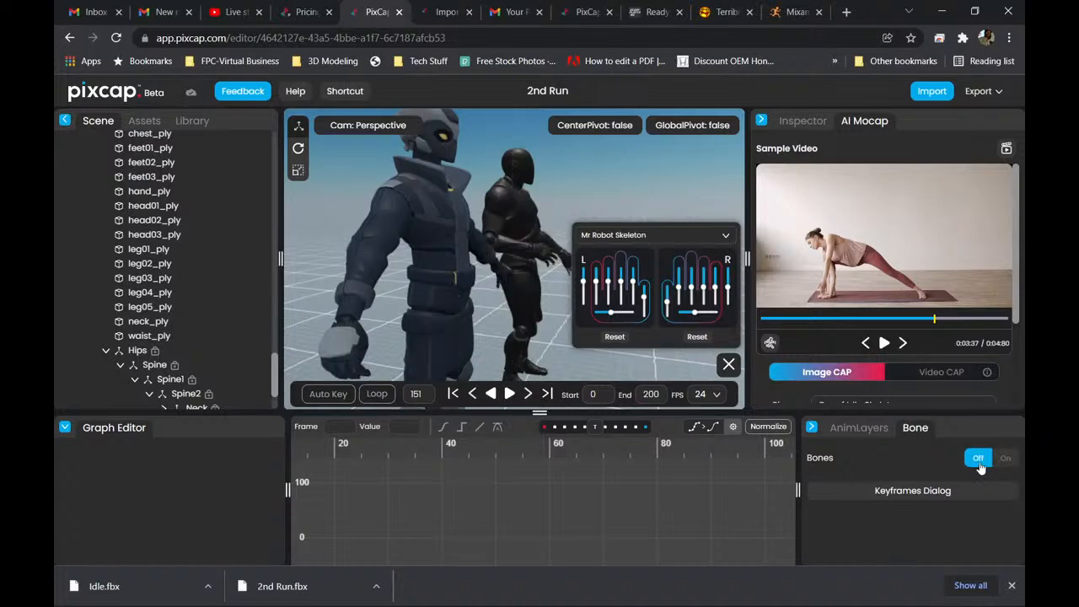
left_click(915, 496)
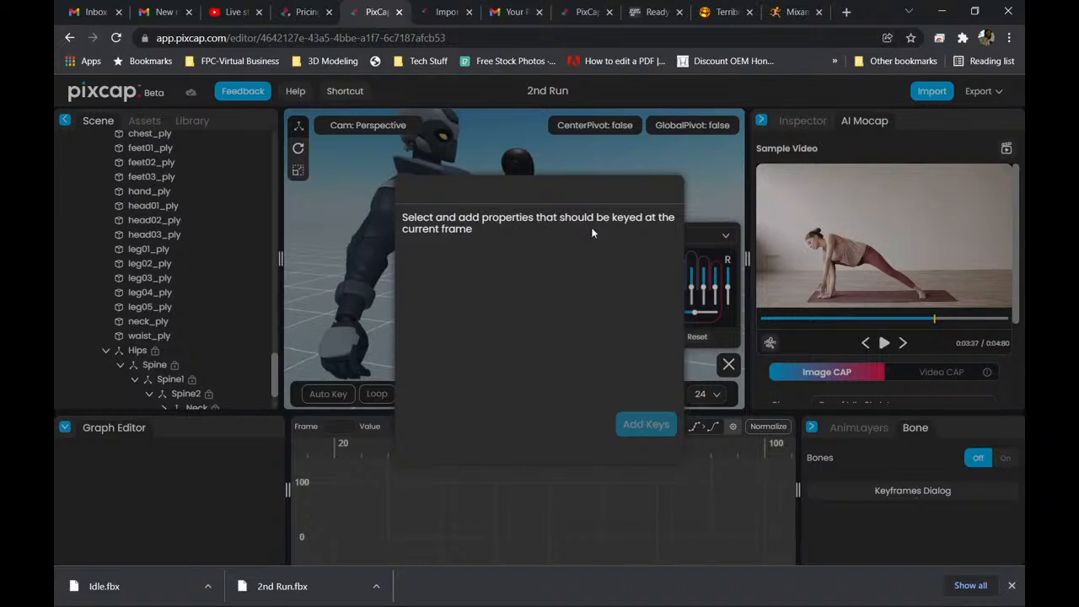
left_click(742, 183)
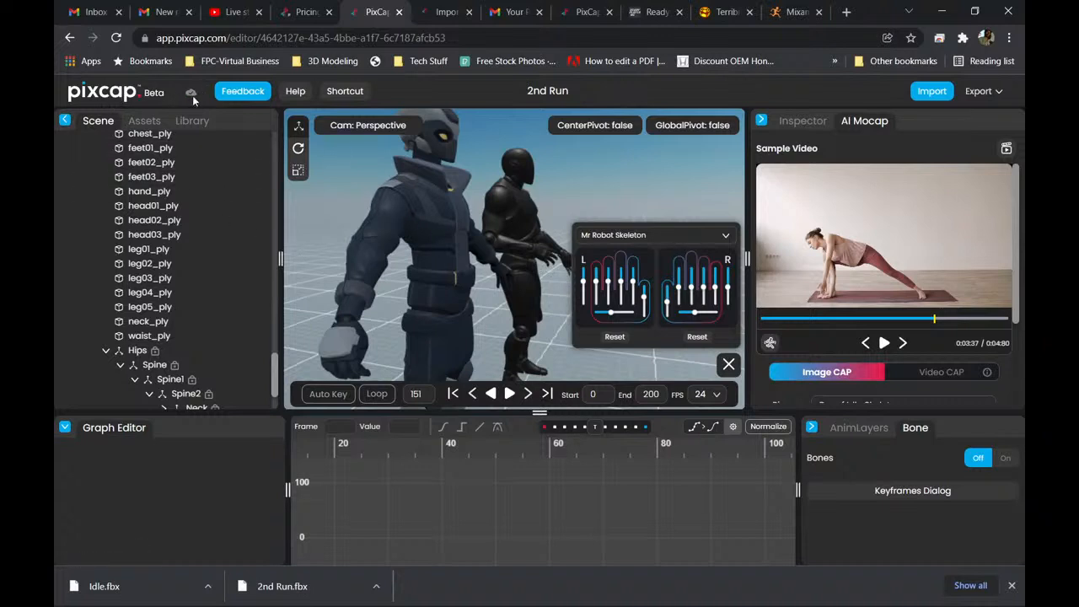
Review the list of keyboard shortcuts for global and animation layer commands, and close it.
left_click(360, 91)
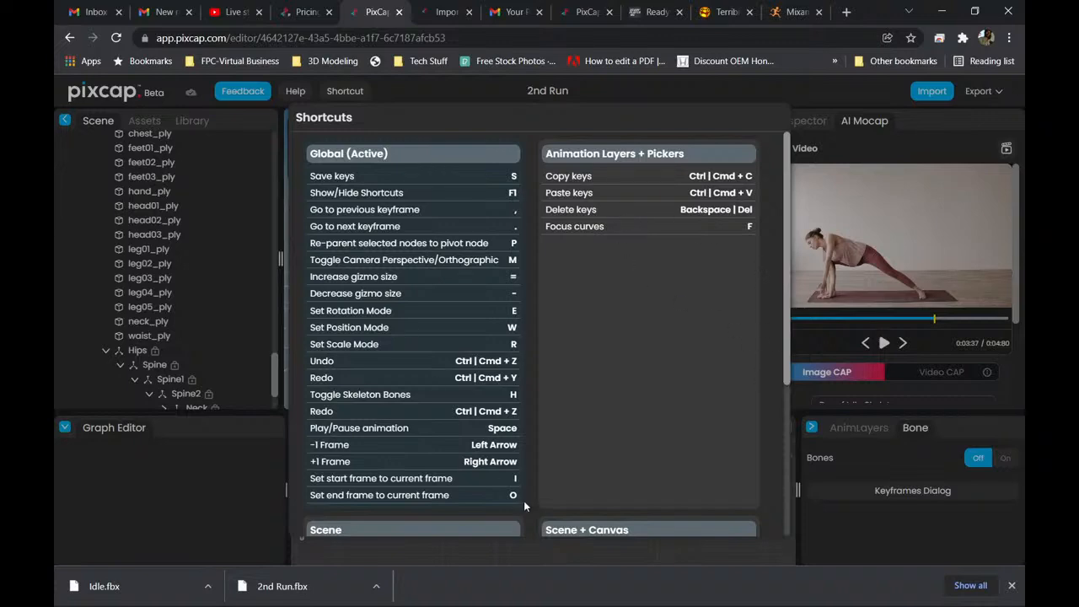
left_click(880, 181)
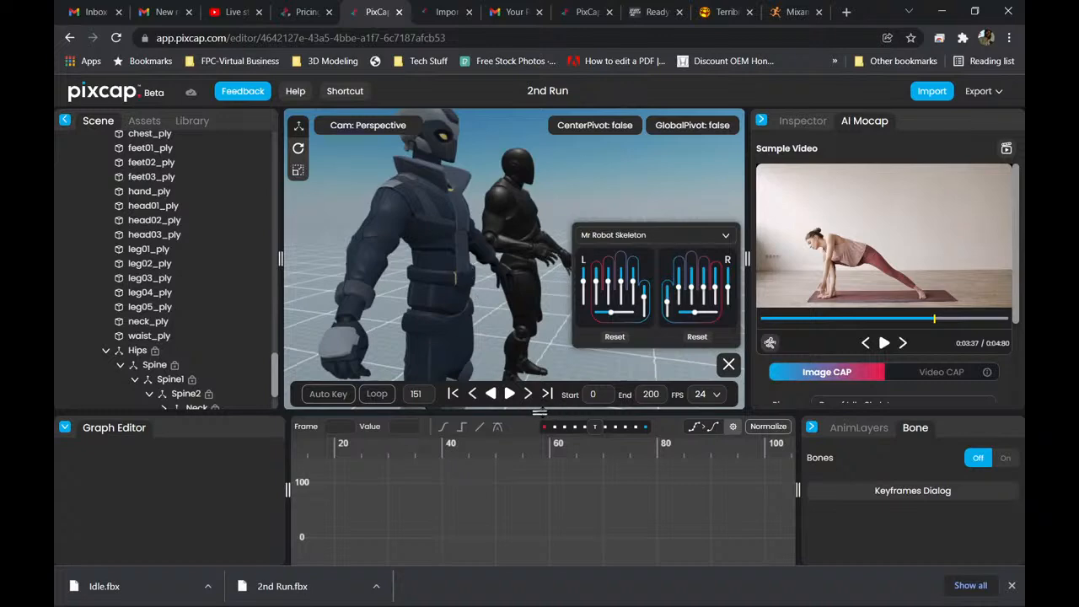
mouse_move(540, 412)
left_mouse_down()
mouse_move(540, 490)
mouse_move(539, 419)
left_mouse_up()
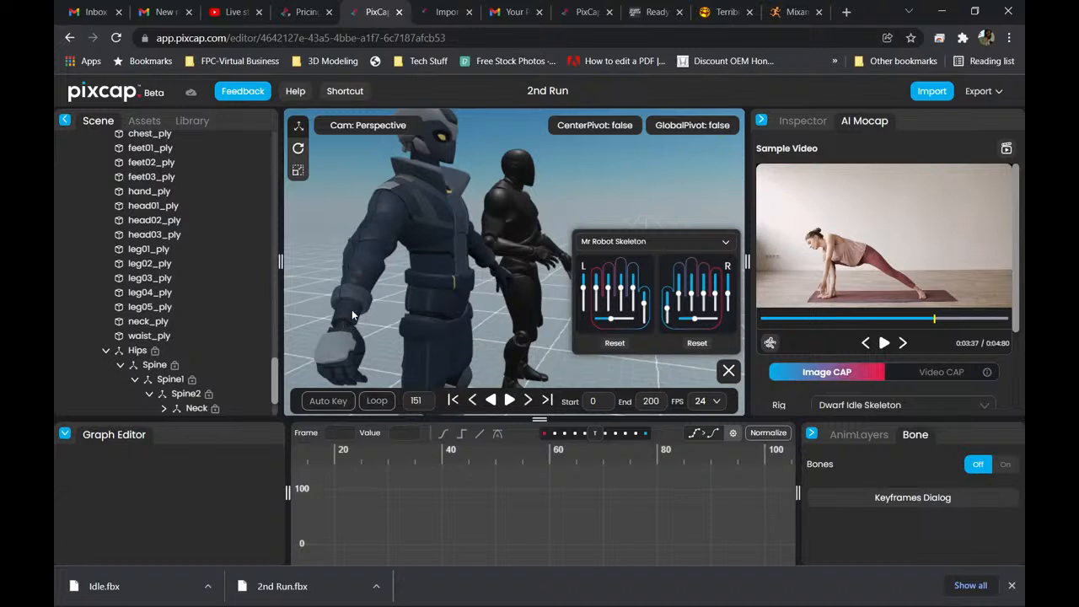
Examine both characters without bones, from full body down to a close-up of their feet on the ground grid.
scroll(488, 343, "down", 10)
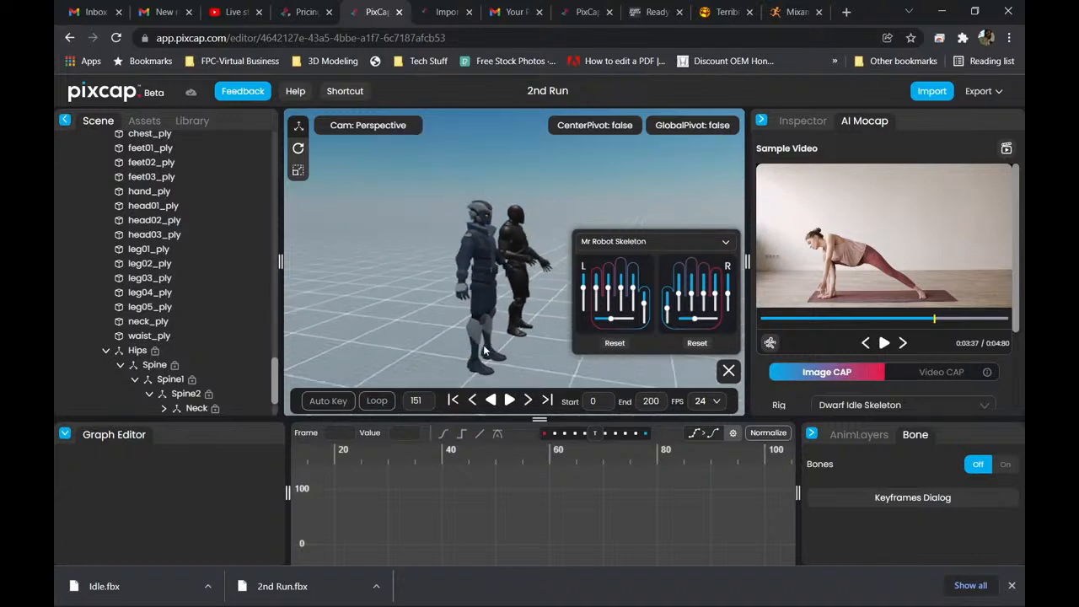
scroll(484, 350, "up", 8)
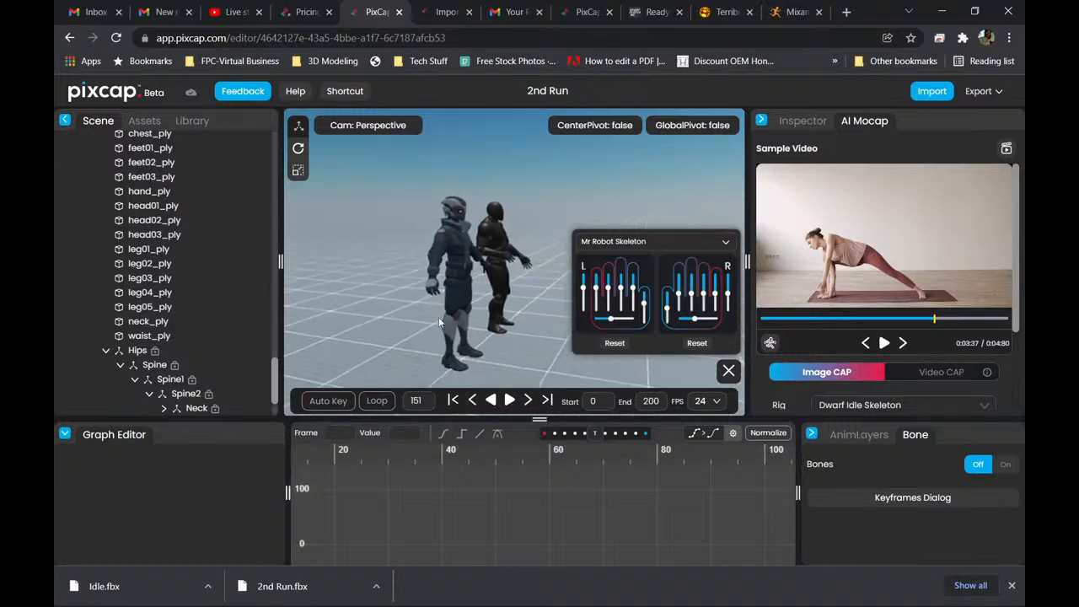
left_click_drag(467, 292, 499, 286)
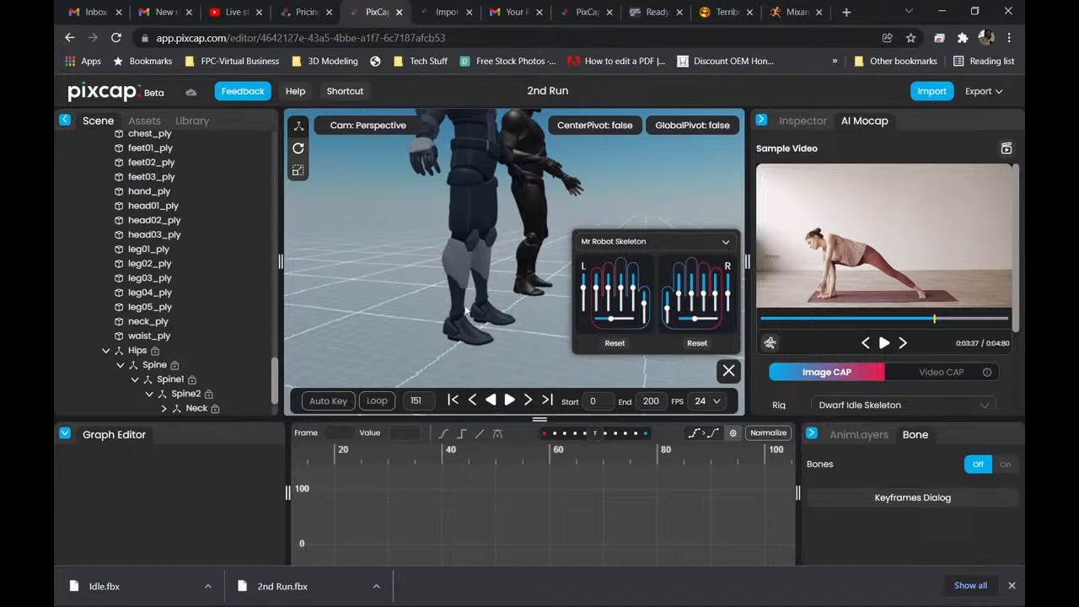
scroll(473, 344, "up", 2)
scroll(473, 344, "up", 3)
middle_click_drag(473, 344, 506, 300)
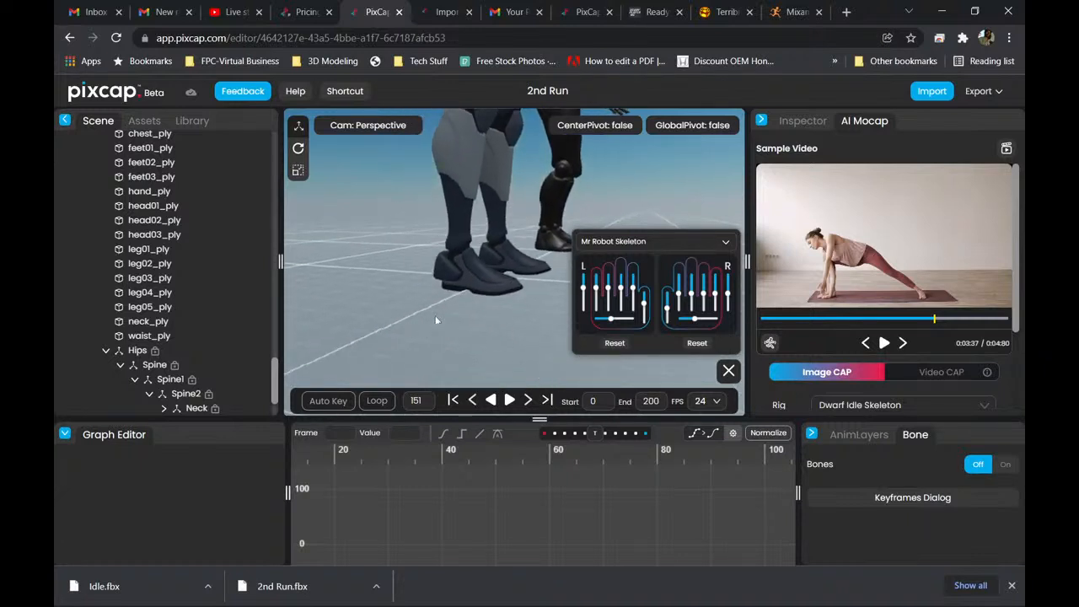
middle_click_drag(493, 258, 439, 288)
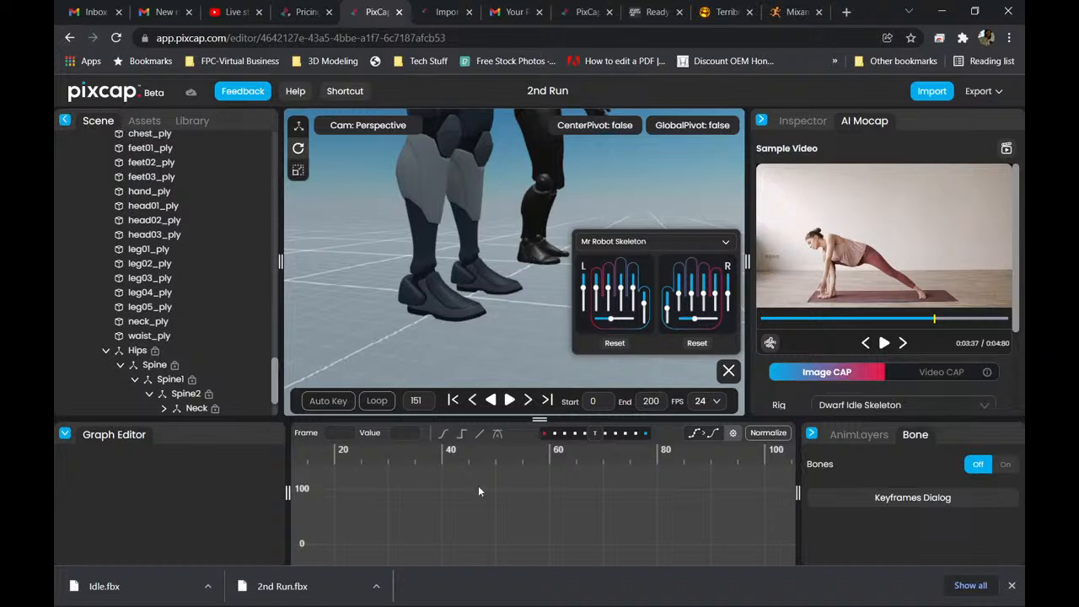
mouse_move(523, 605)
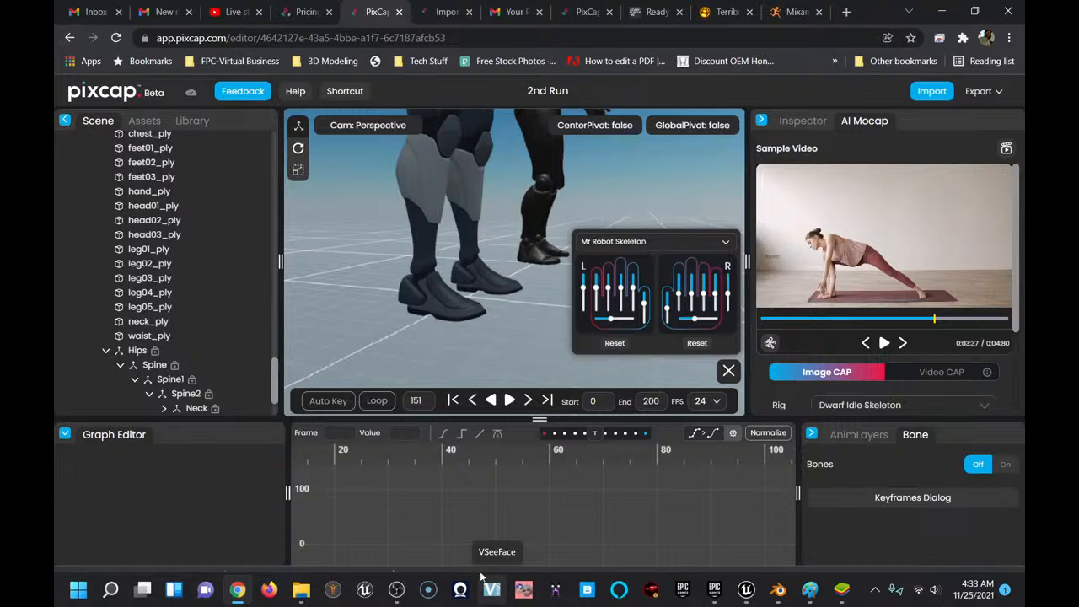
mouse_move(396, 590)
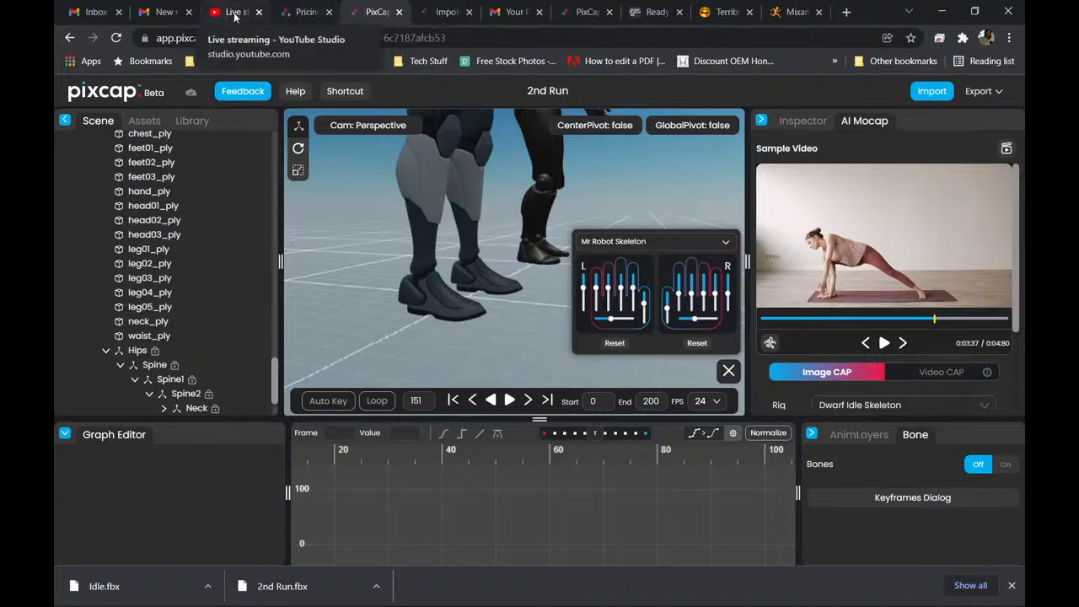
mouse_move(615, 597)
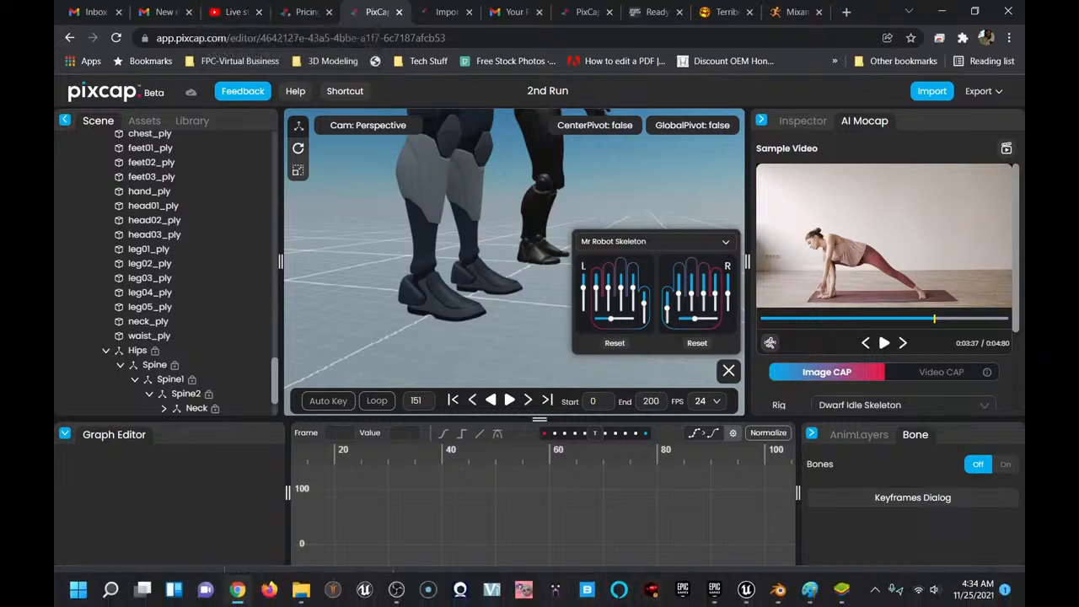